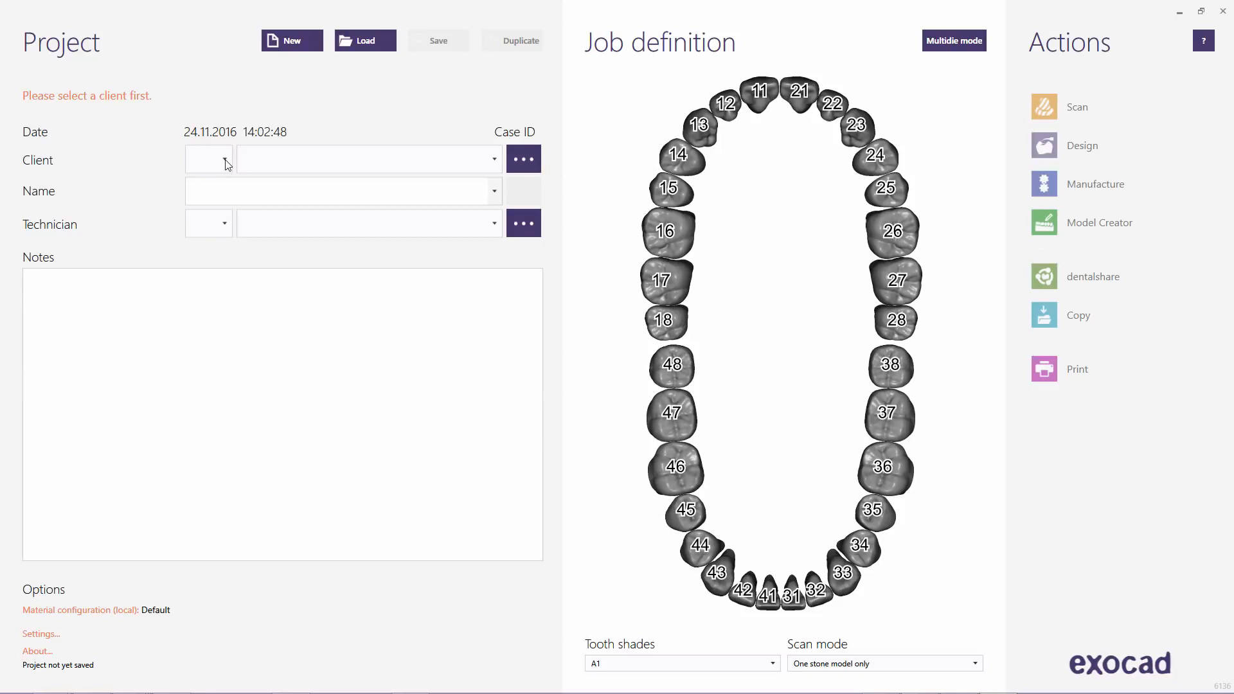
# Assign the new project to the Default client and enter Abutment,Case as the patient name.
pyautogui.click(227, 164)
pyautogui.click(207, 191)
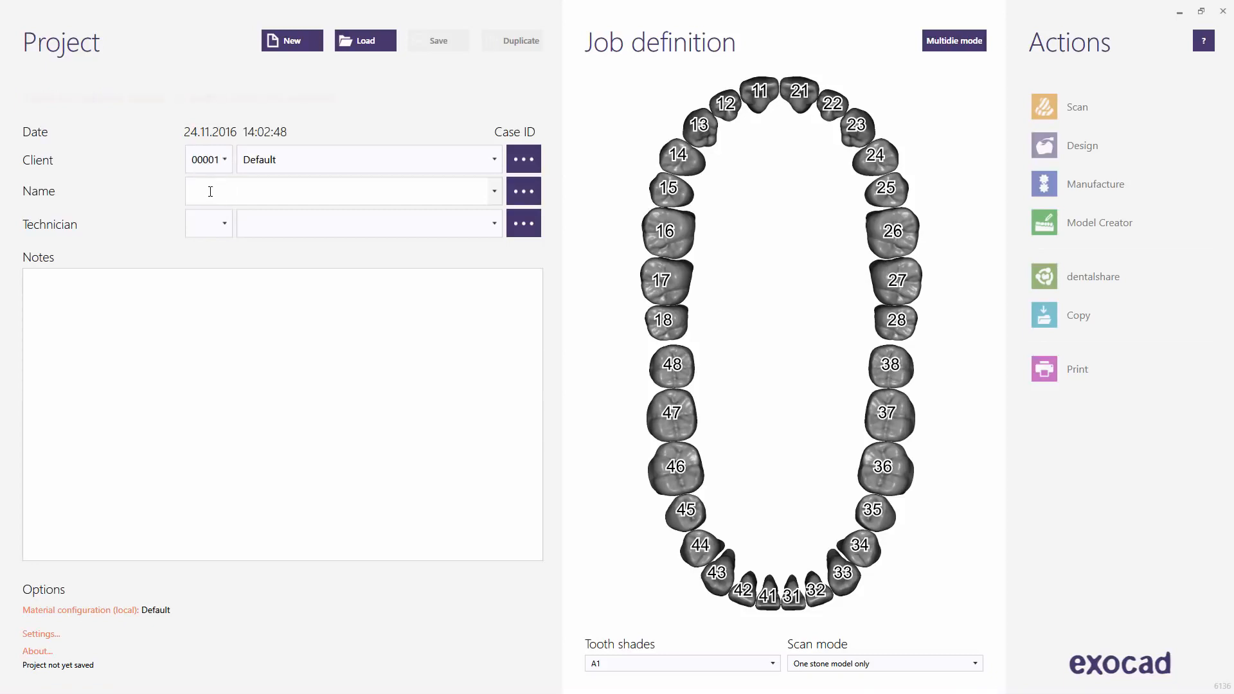
pyautogui.write('Ab')
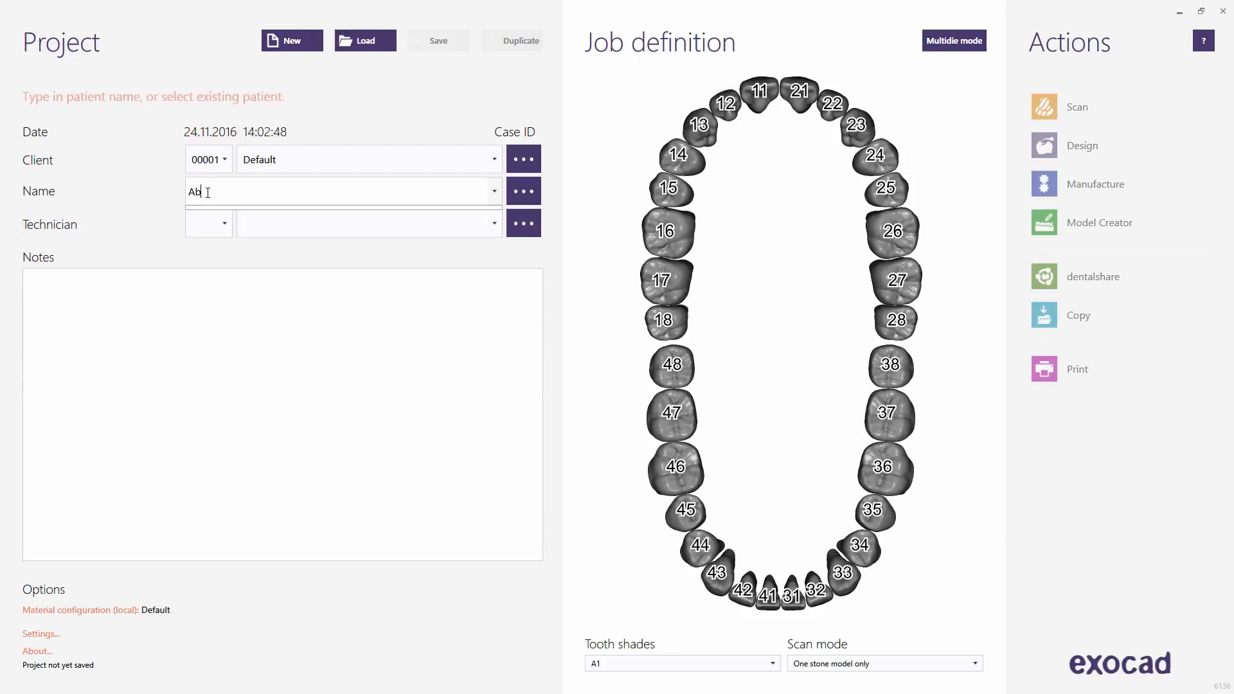
pyautogui.write('utment,')
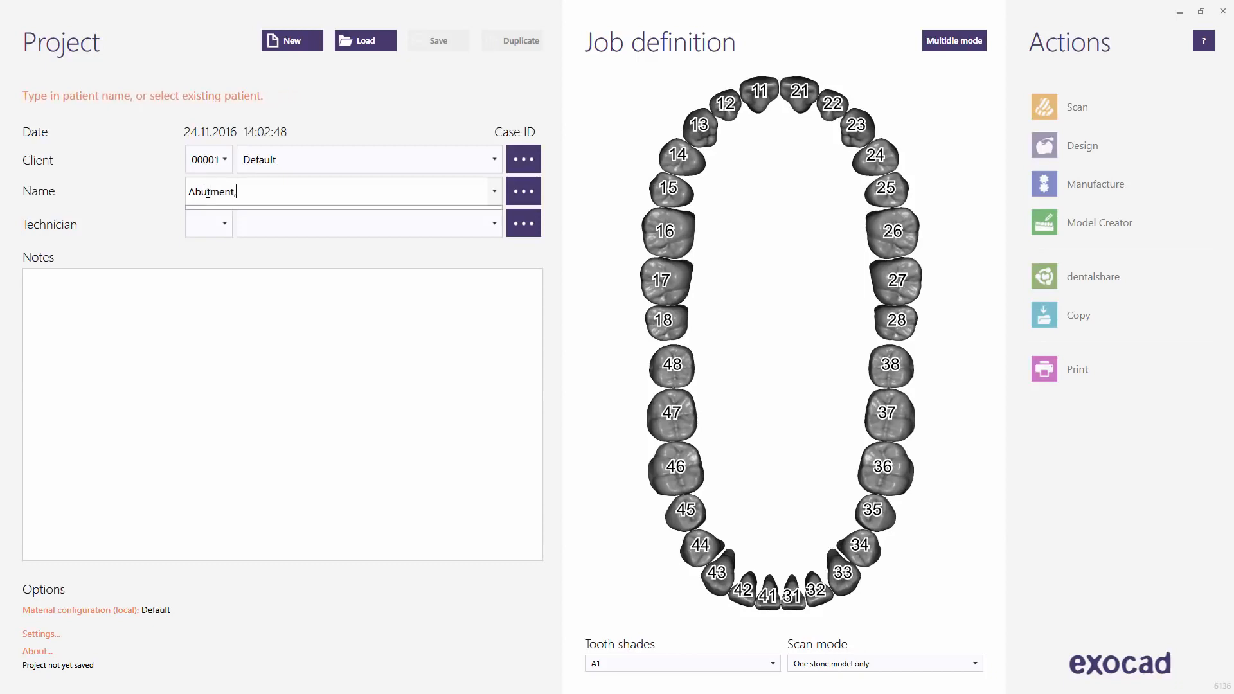
pyautogui.write('Case')
pyautogui.press('Return')
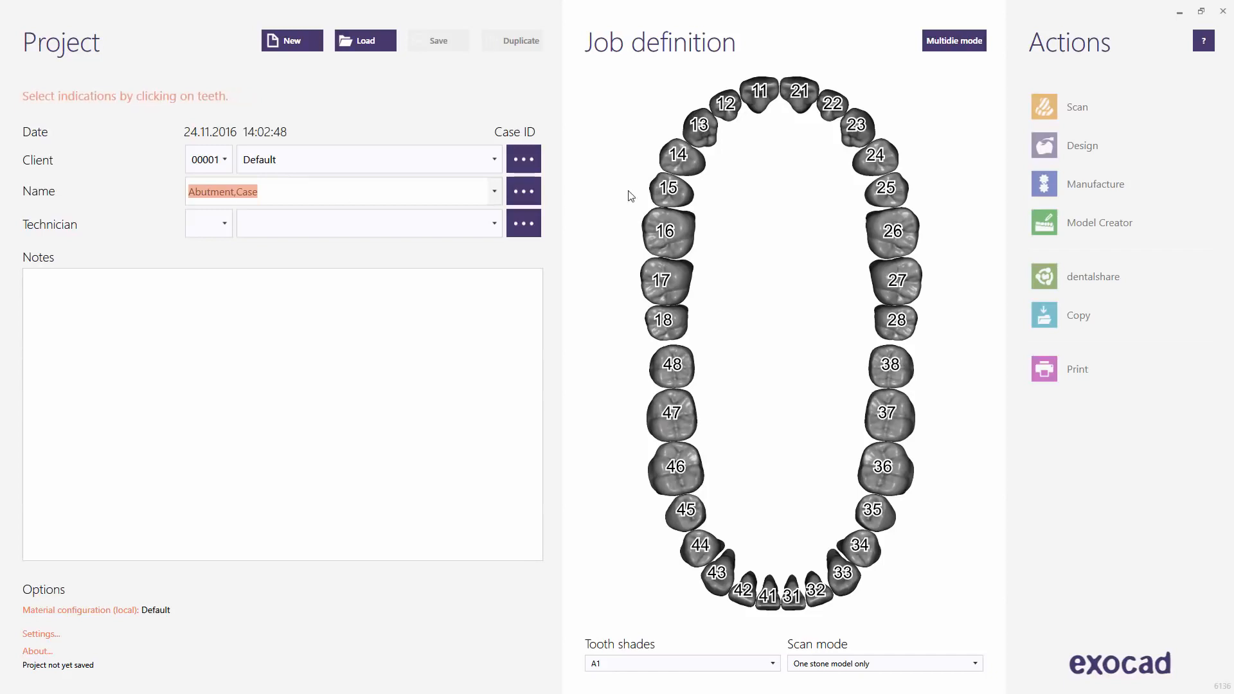
# Define tooth 11 as a coping made of Zirconia.
pyautogui.click(762, 95)
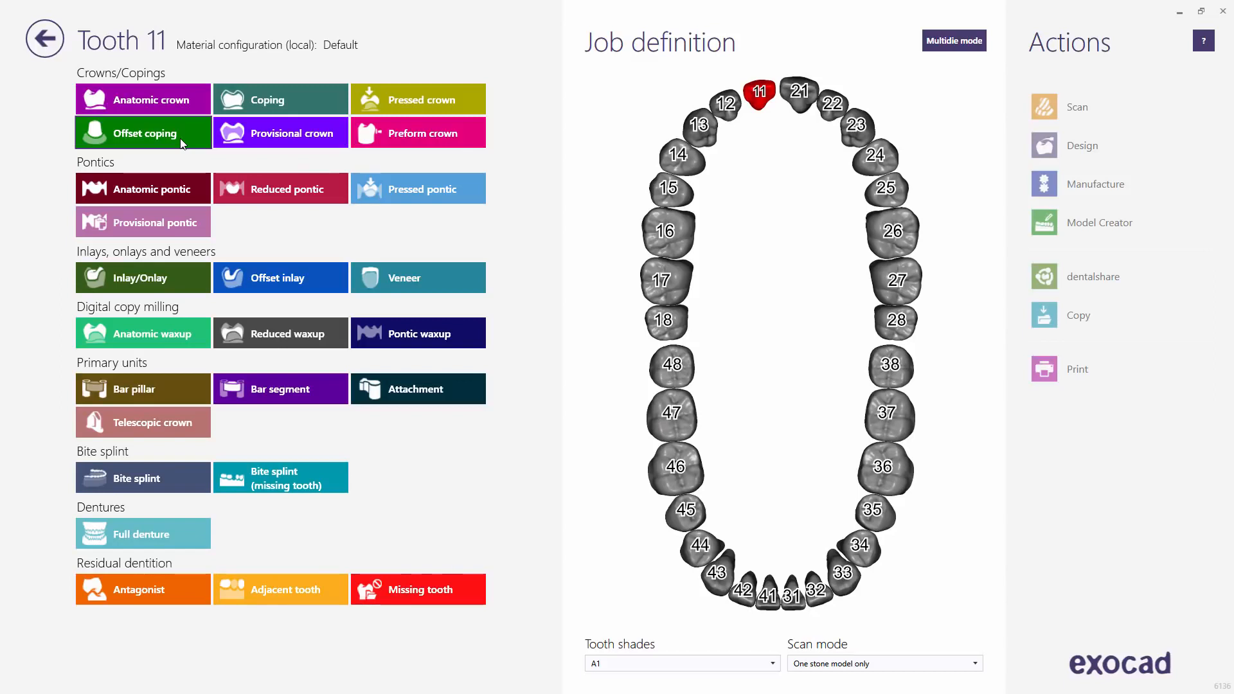
pyautogui.click(249, 105)
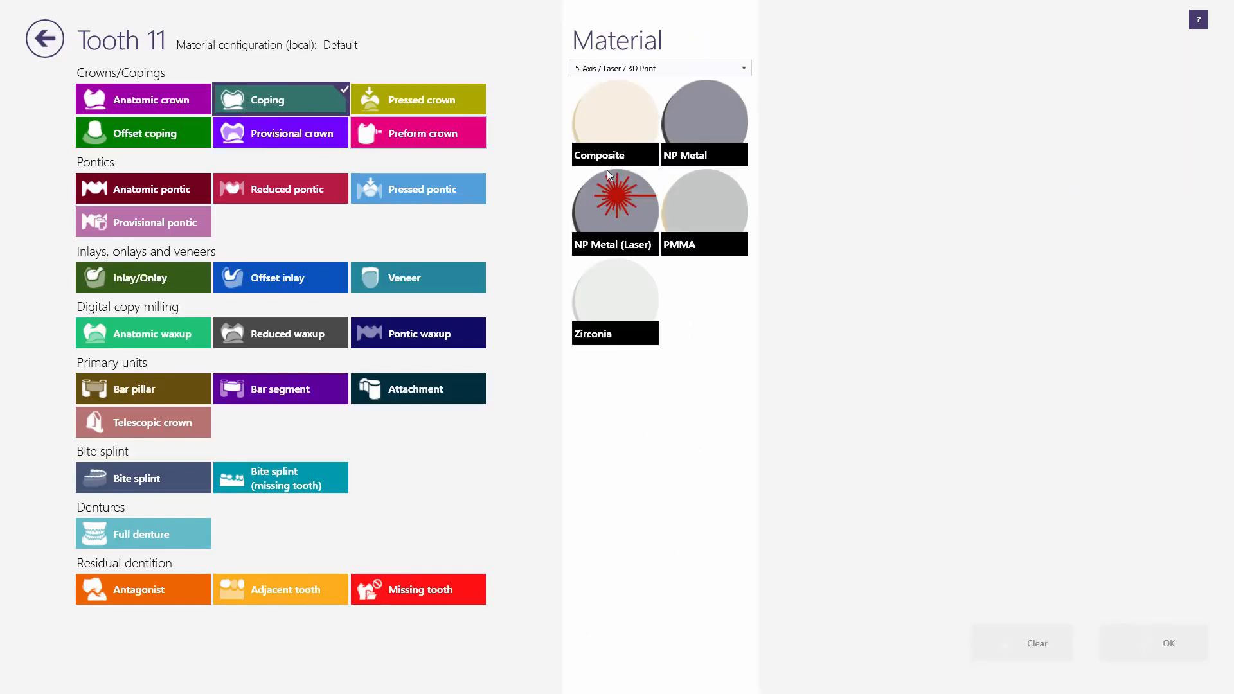
pyautogui.click(619, 299)
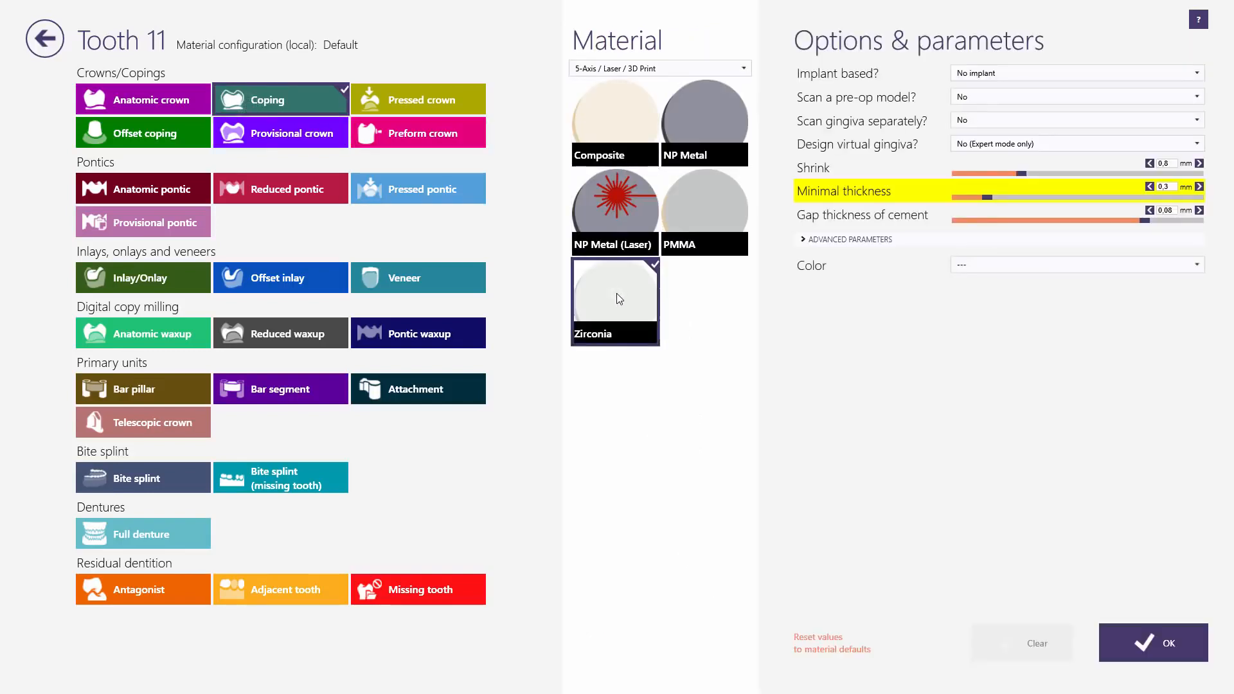
# Make the tooth 11 coping implant based as On Custom Abutment, with NP Metal as the abutment material.
pyautogui.click(1198, 74)
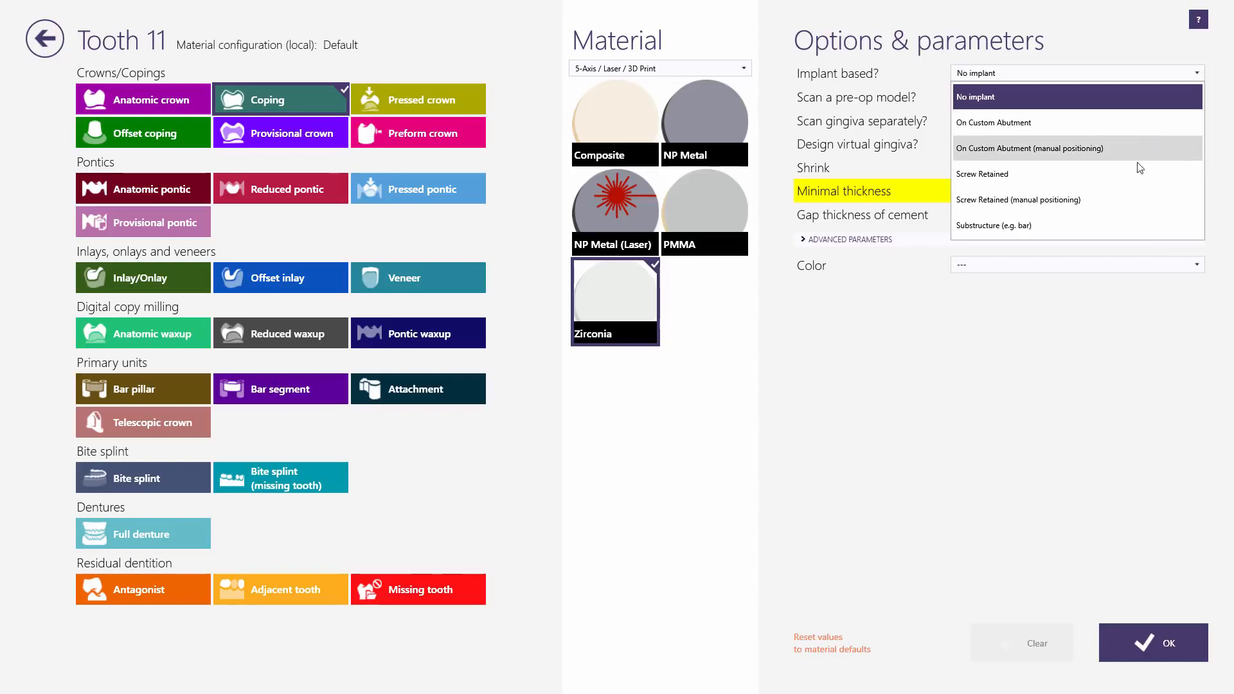
pyautogui.click(1132, 128)
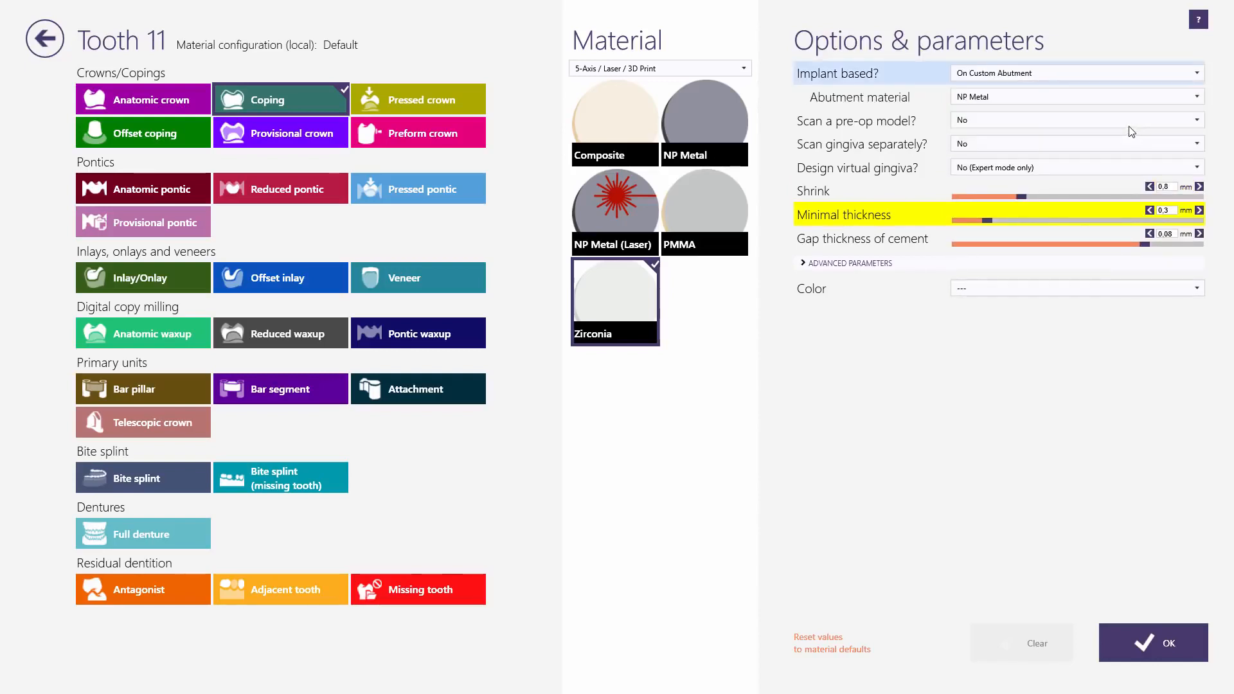
pyautogui.click(1174, 97)
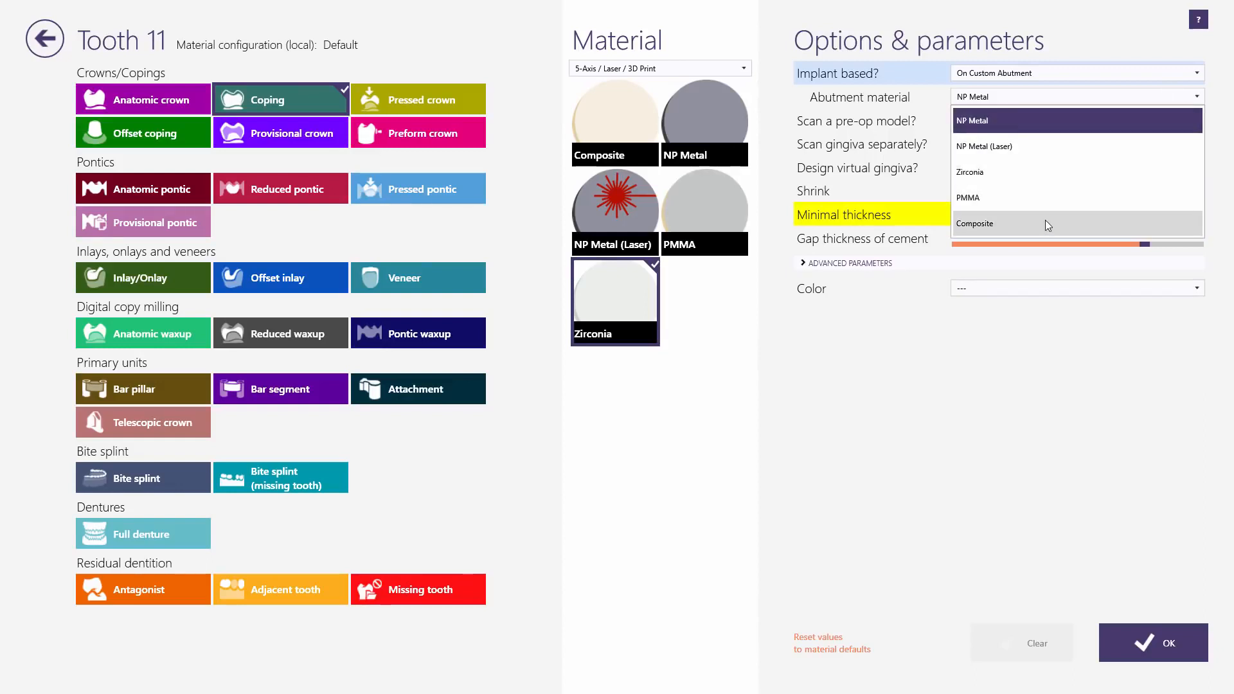
pyautogui.click(1086, 120)
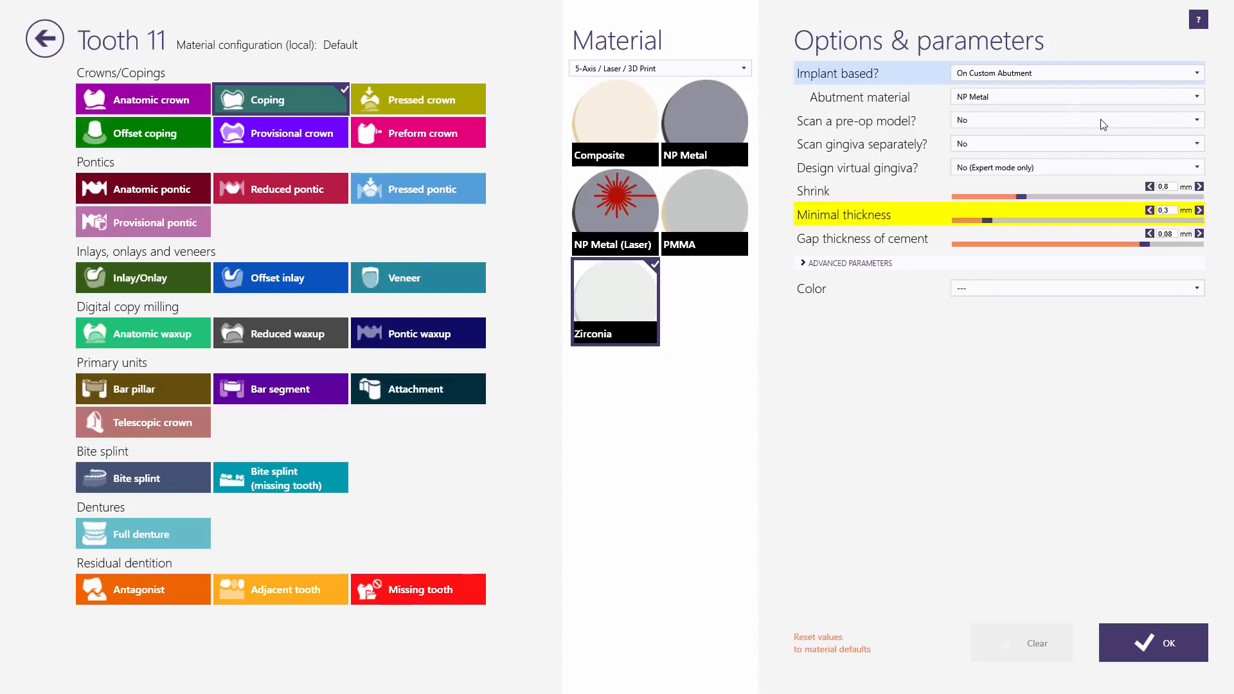
# Keep the pre-op model scan and separate gingiva scan at No, and virtual gingiva design at No (Expert mode only).
pyautogui.click(1138, 126)
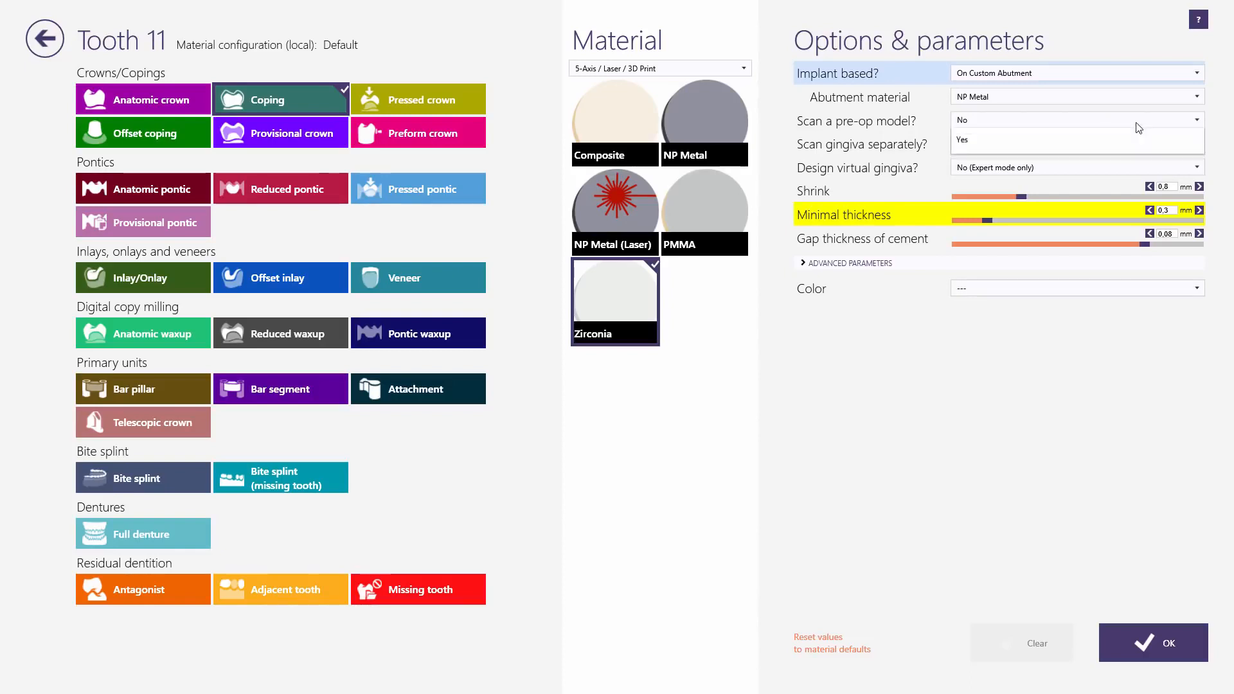
pyautogui.click(1127, 144)
pyautogui.click(1124, 144)
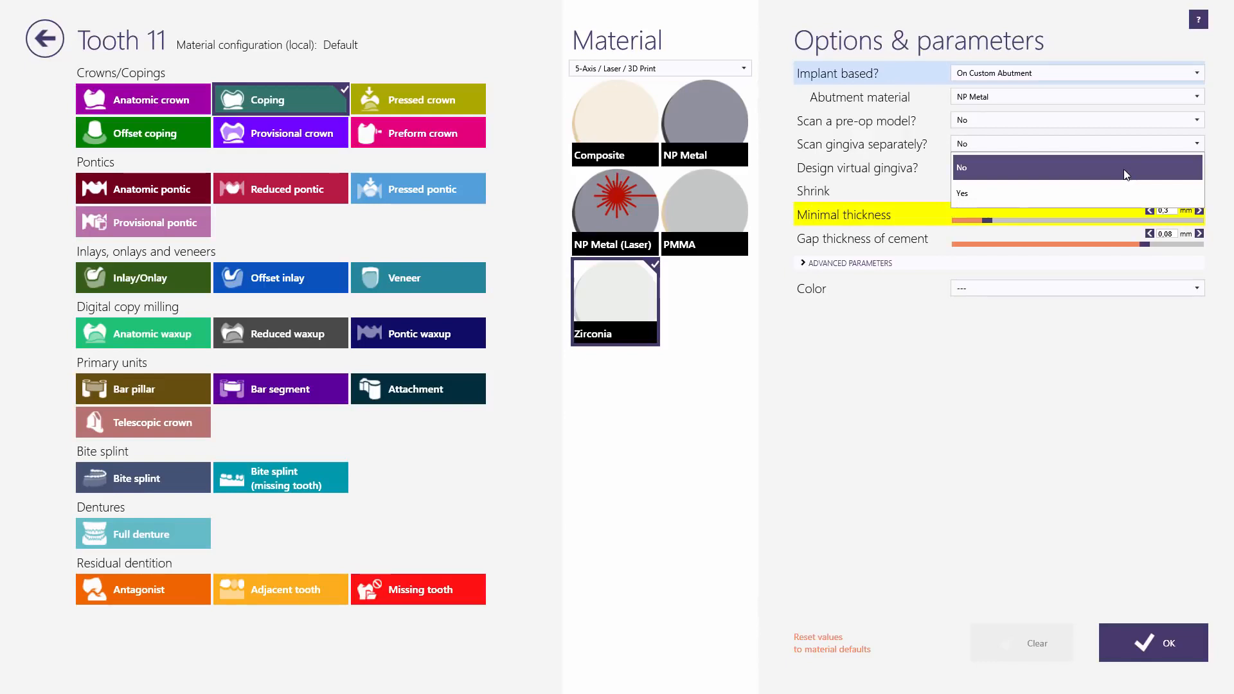
pyautogui.click(1124, 169)
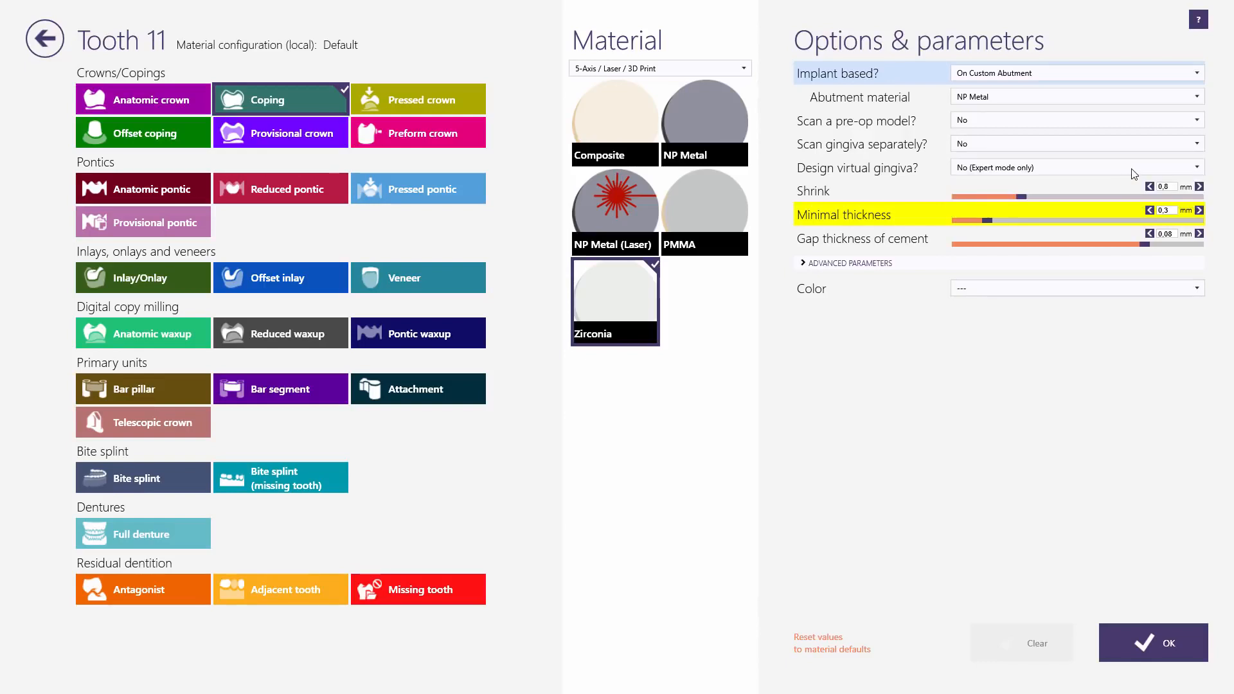
pyautogui.click(1133, 169)
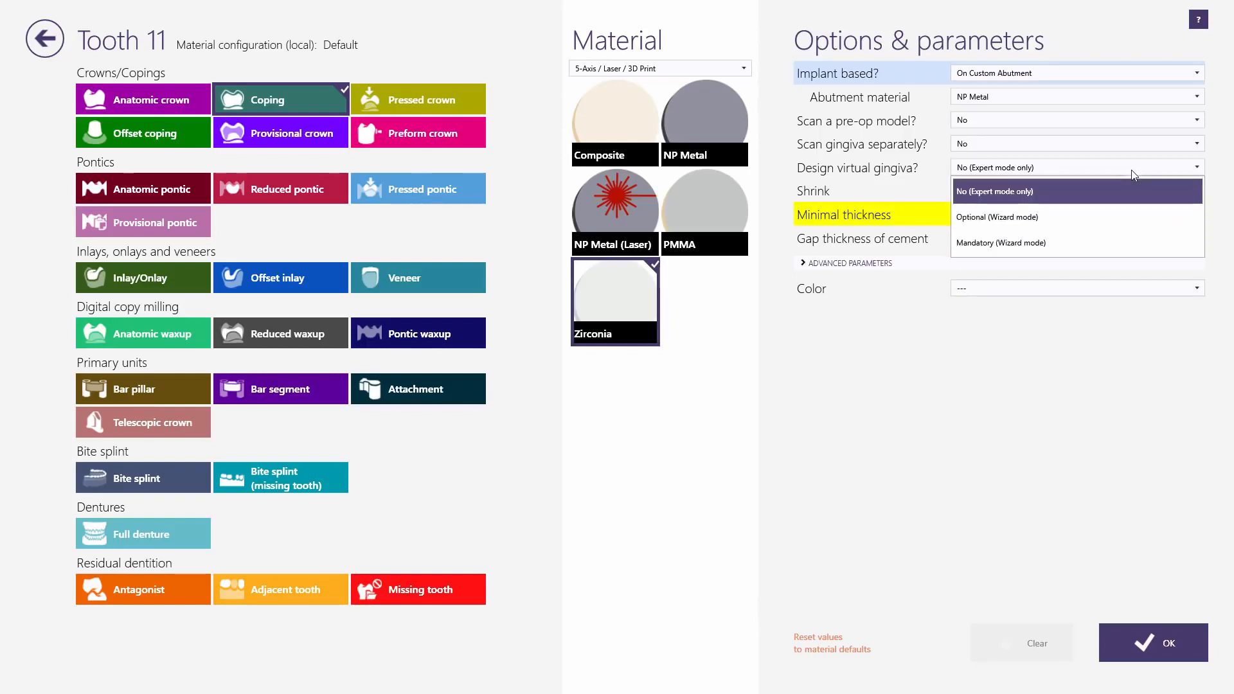
pyautogui.click(1126, 191)
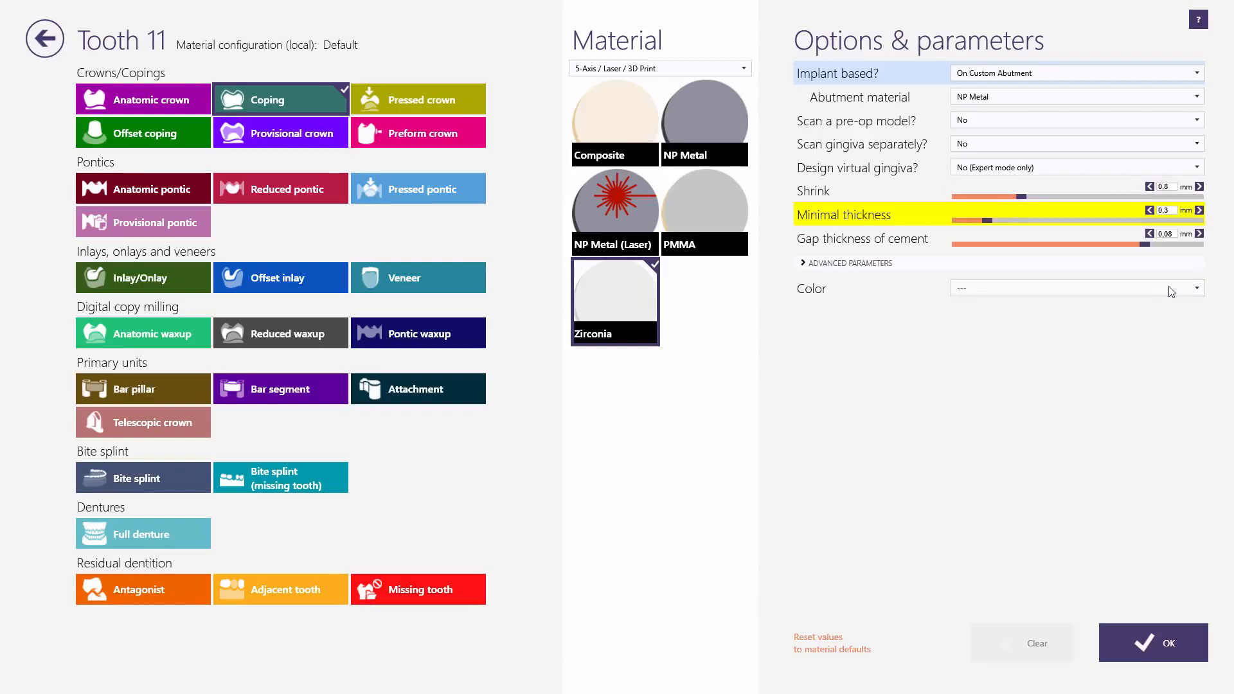
# Set the coping color to A3 and accept the tooth 11 definition.
pyautogui.click(1198, 289)
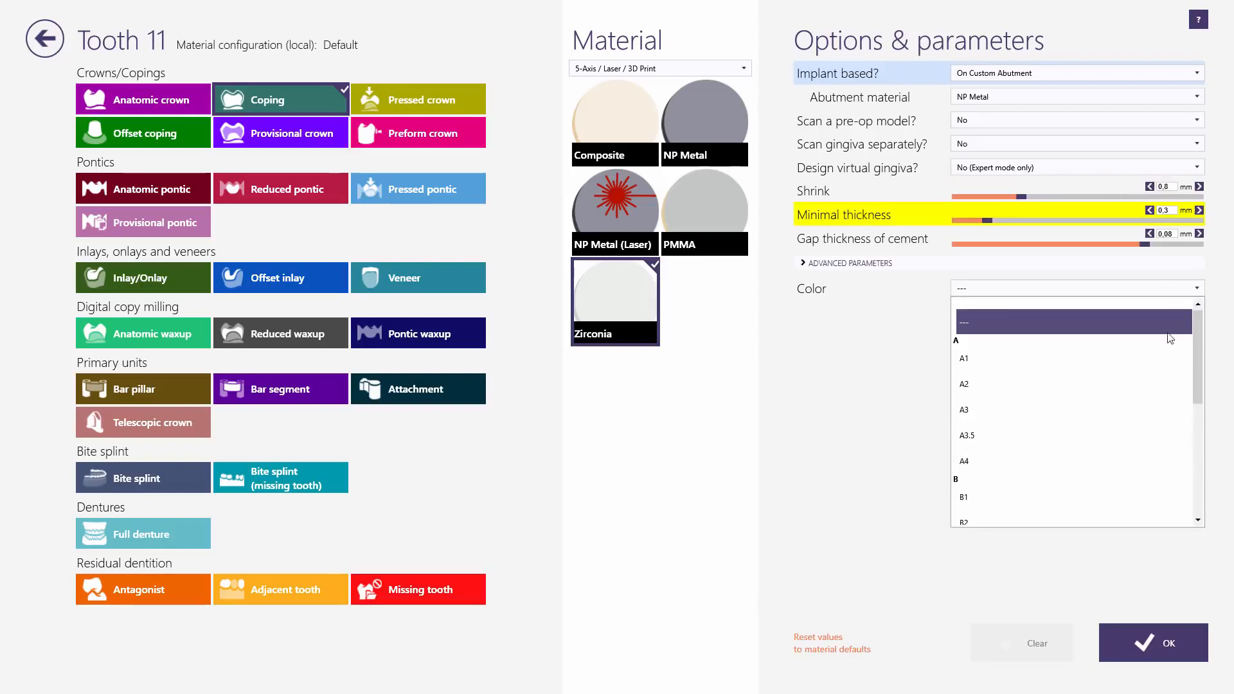
pyautogui.click(1124, 411)
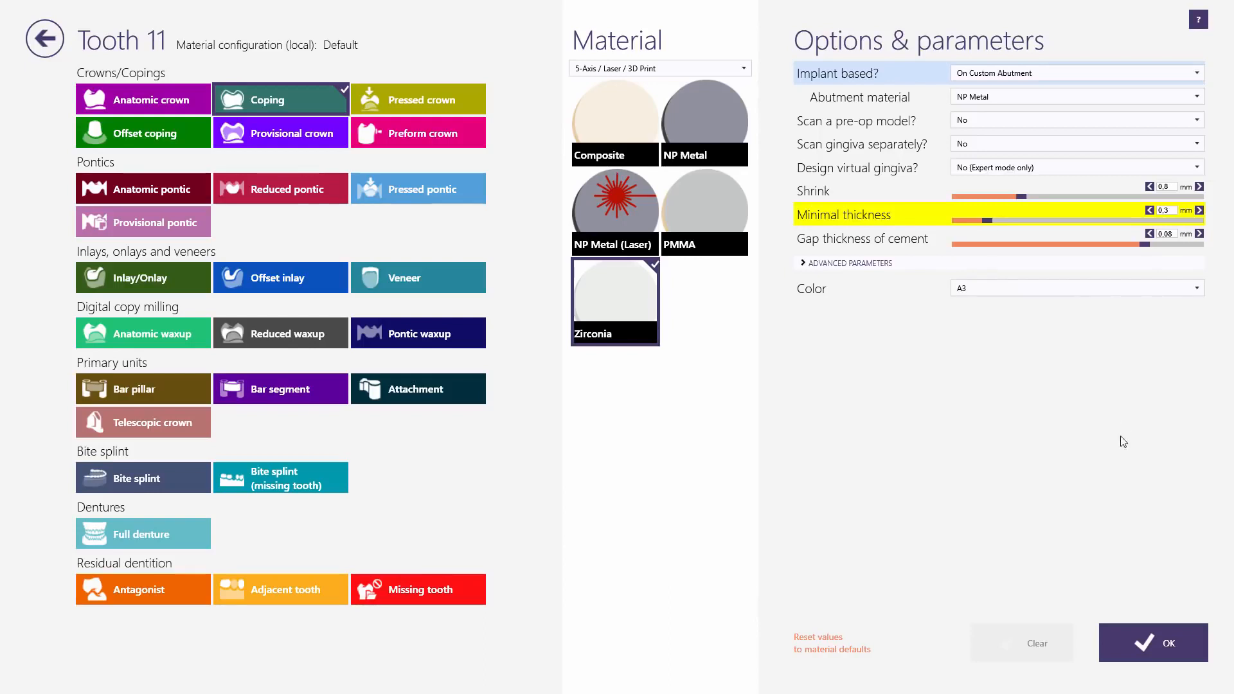
pyautogui.click(1145, 652)
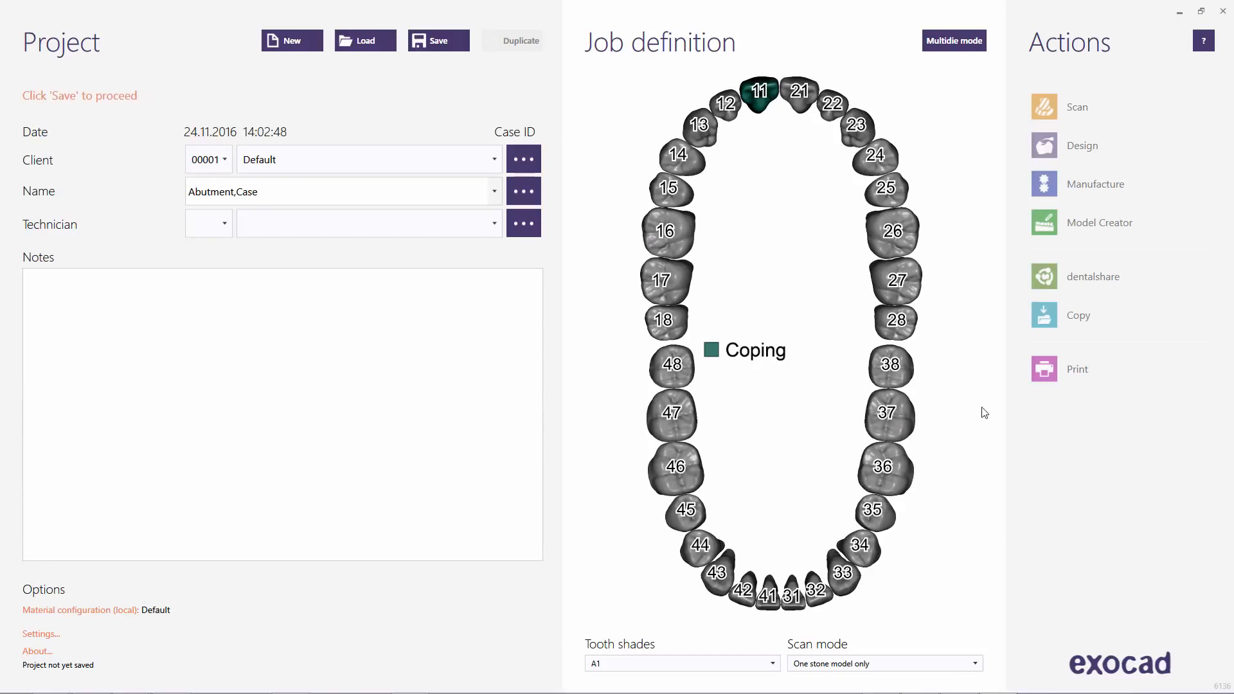
# Mark tooth 12 as a healthy adjacent tooth and copy that setting to tooth 21.
pyautogui.click(733, 118)
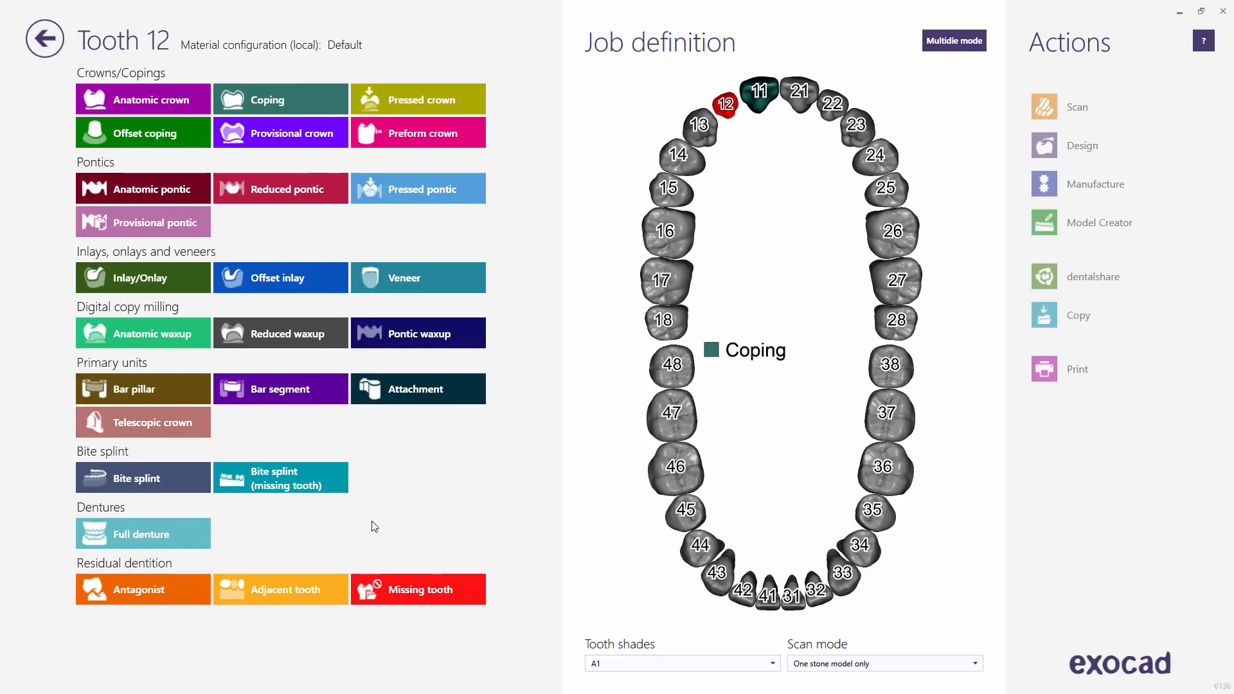
pyautogui.click(326, 592)
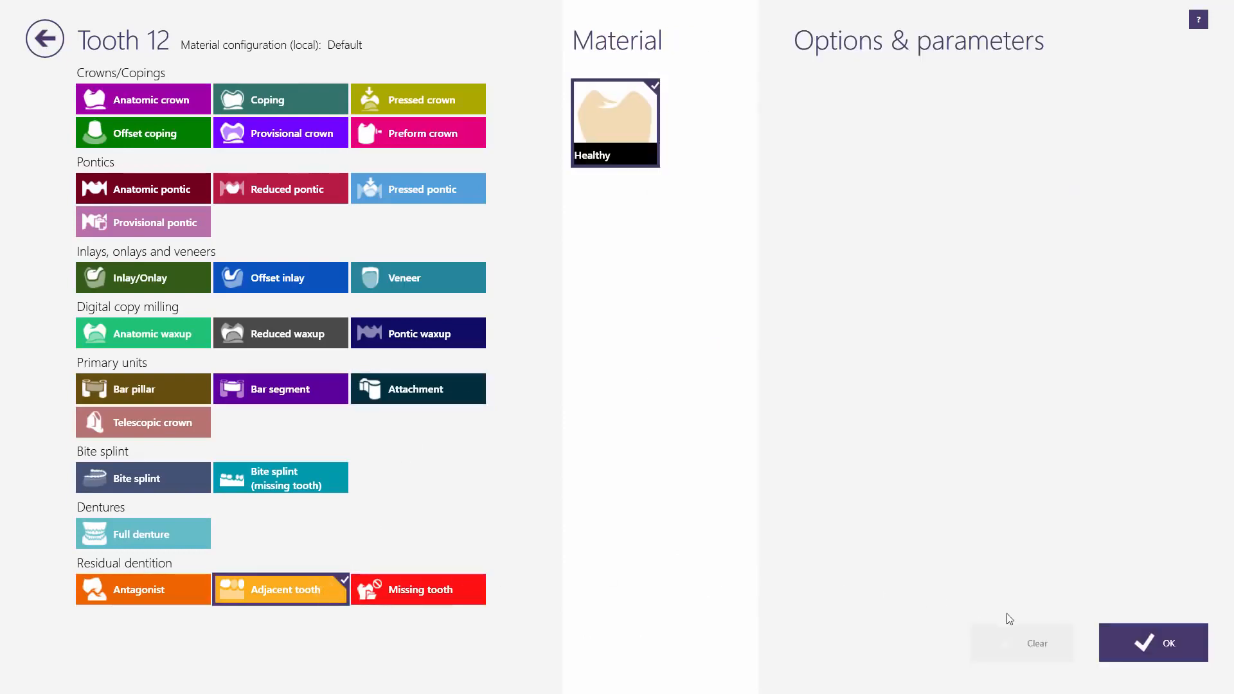
pyautogui.click(1122, 642)
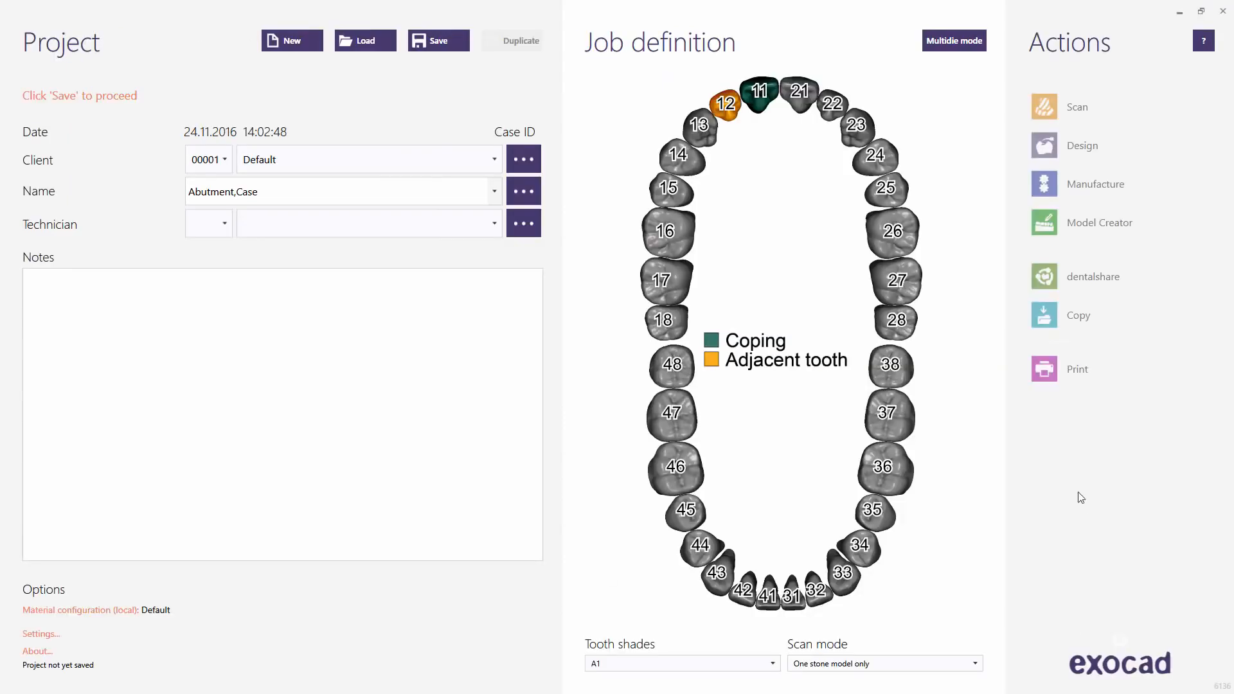
pyautogui.click(797, 93)
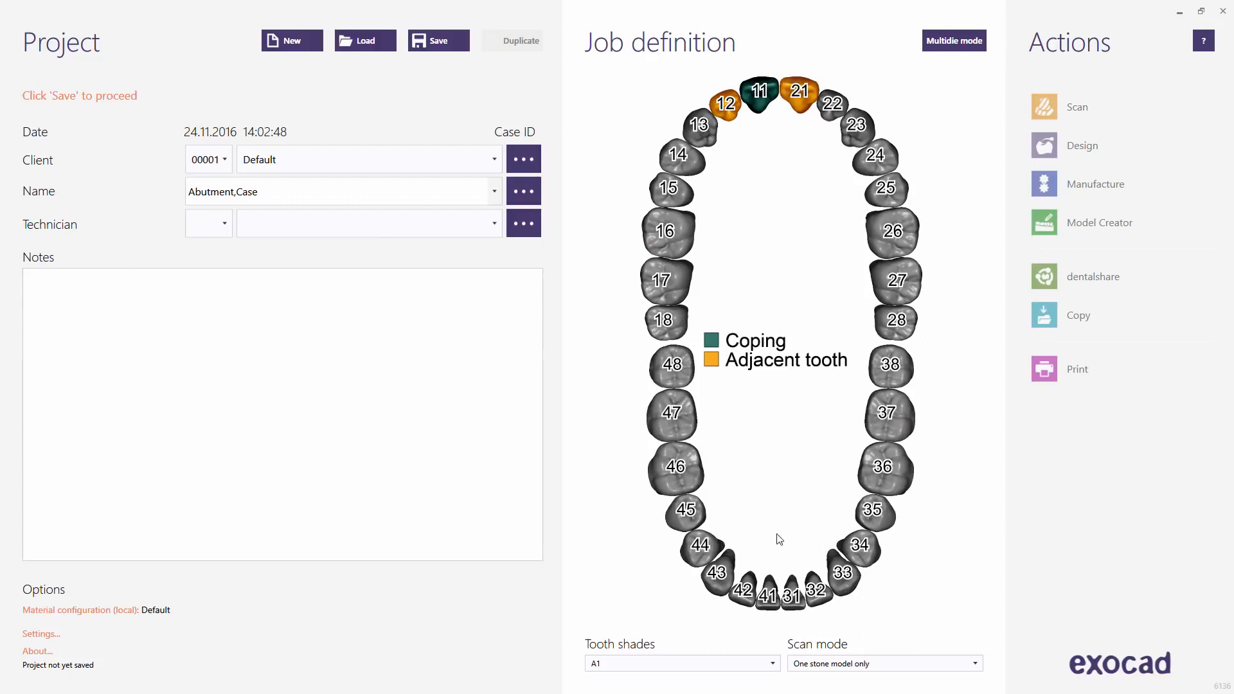
# Mark tooth 41 as a healthy antagonist.
pyautogui.click(769, 598)
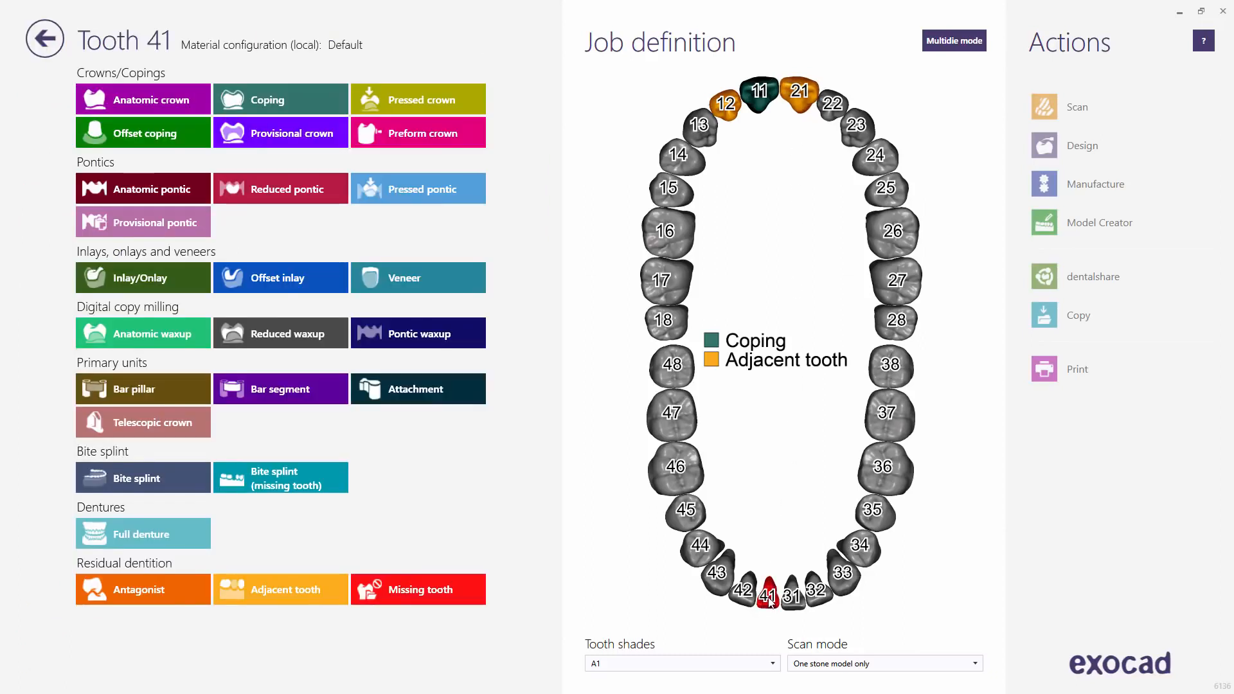
pyautogui.click(186, 592)
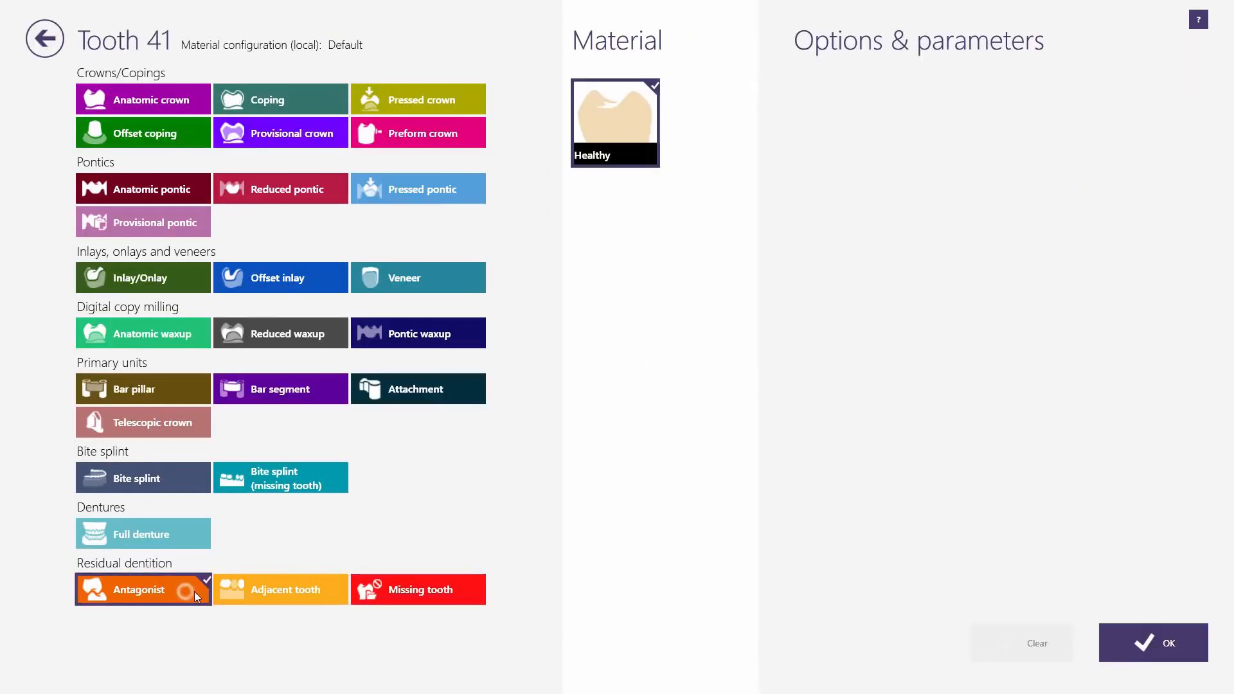
pyautogui.click(1144, 651)
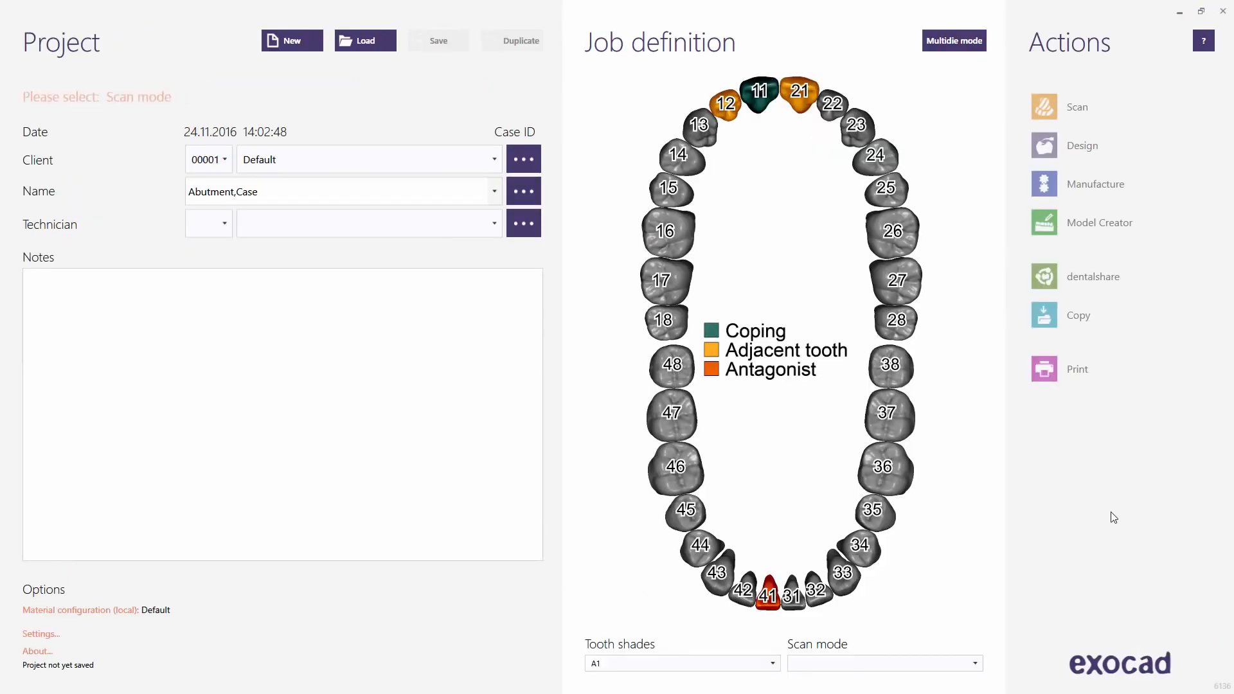
# Set the scan mode to One stone model only and save the project.
pyautogui.click(980, 665)
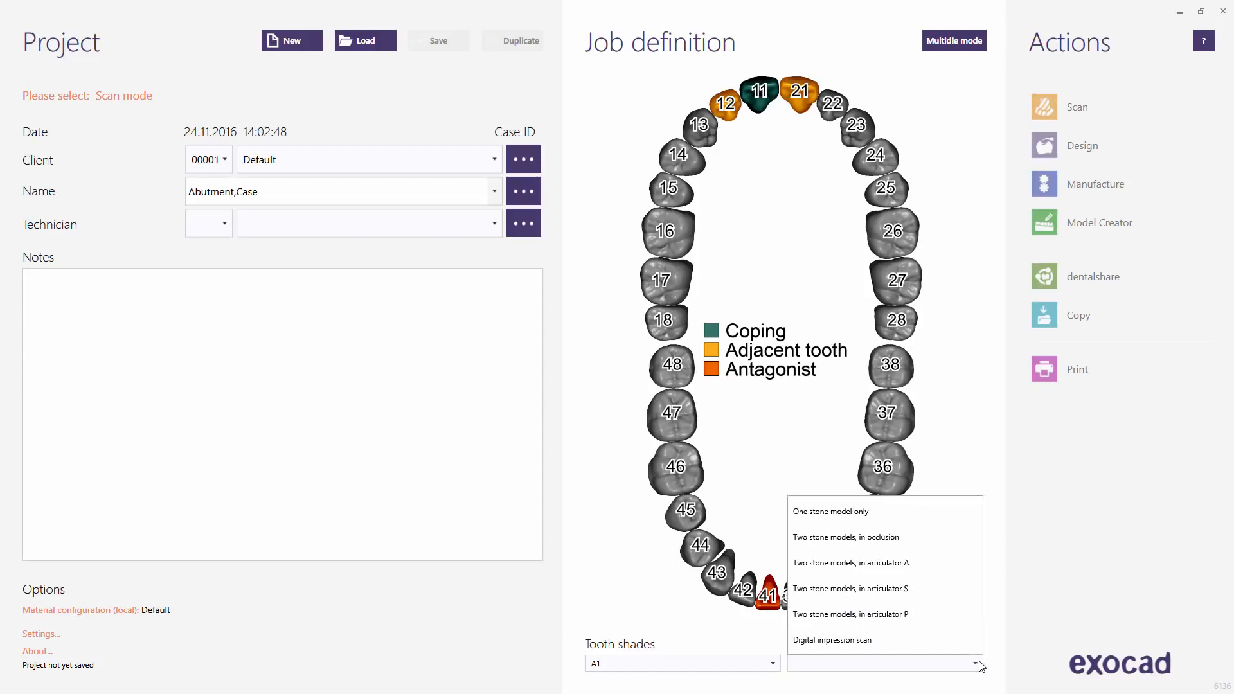
pyautogui.click(922, 515)
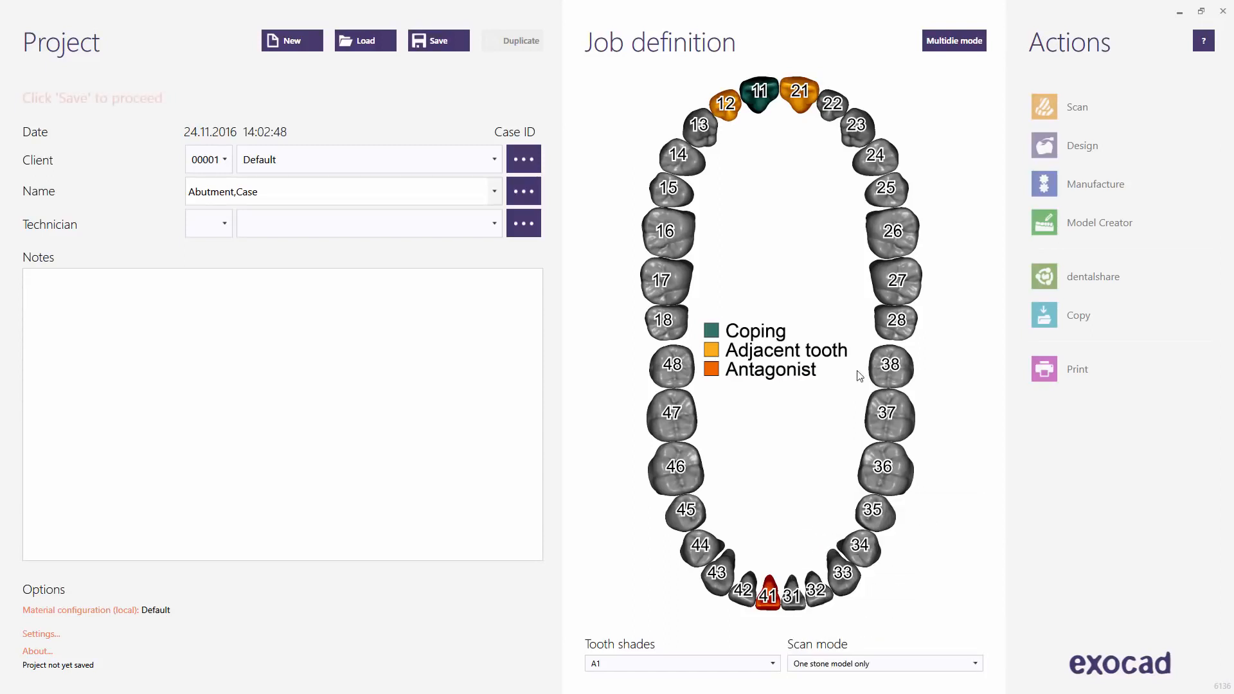
pyautogui.click(463, 48)
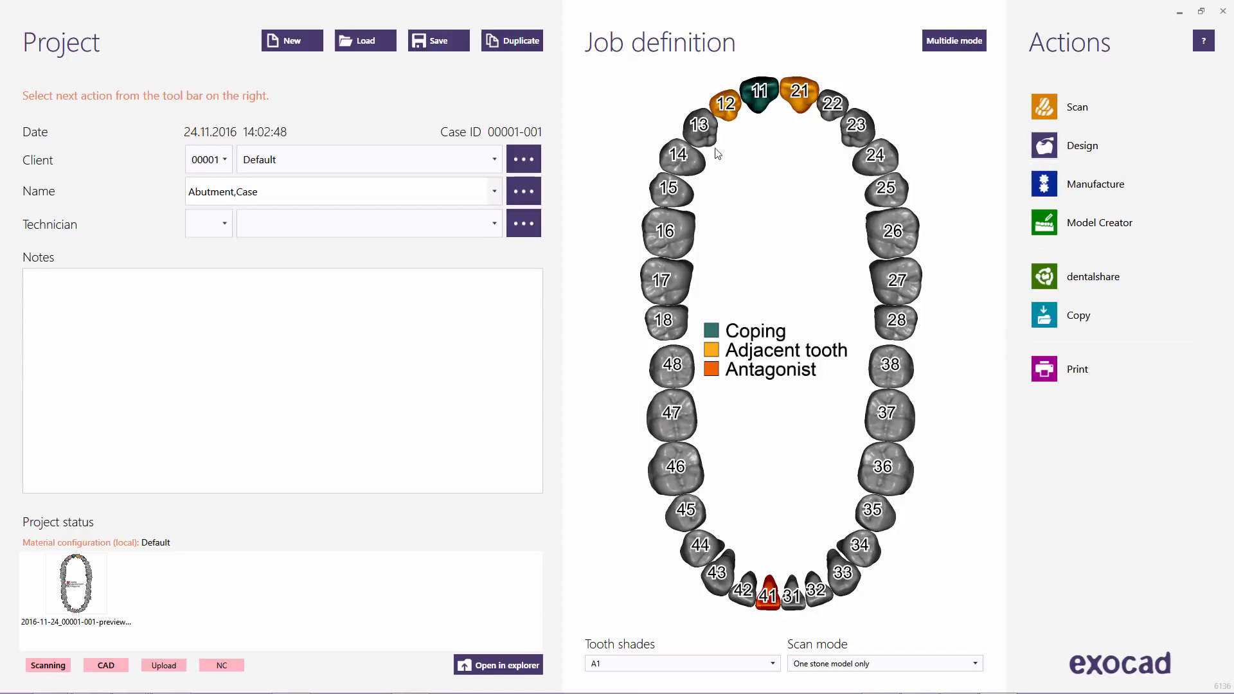
# Load the existing sample project named Custom Abutment, Sample.
pyautogui.click(375, 44)
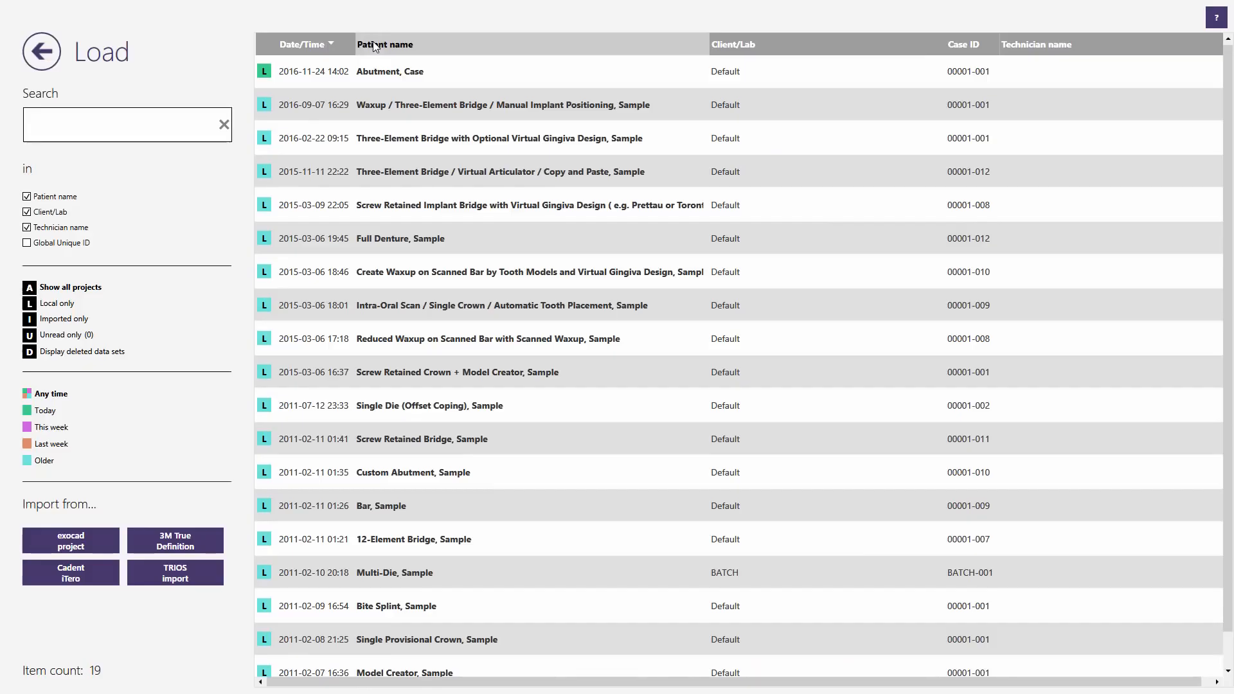
pyautogui.click(448, 479)
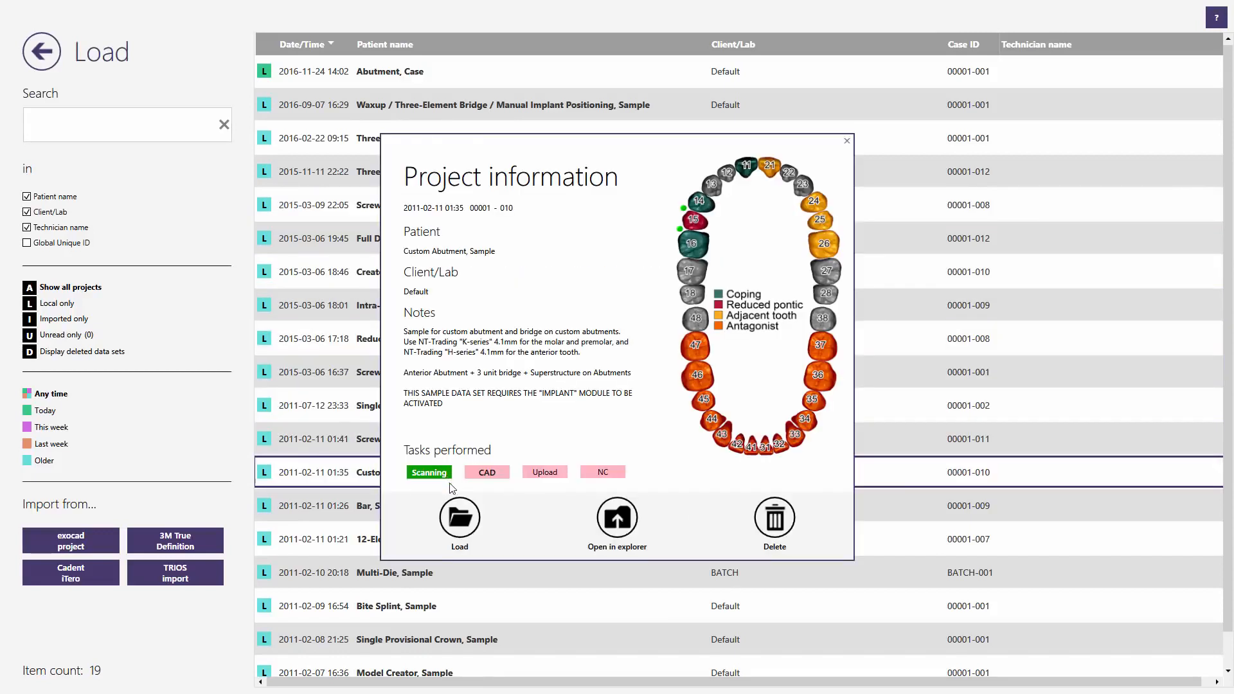
pyautogui.click(460, 519)
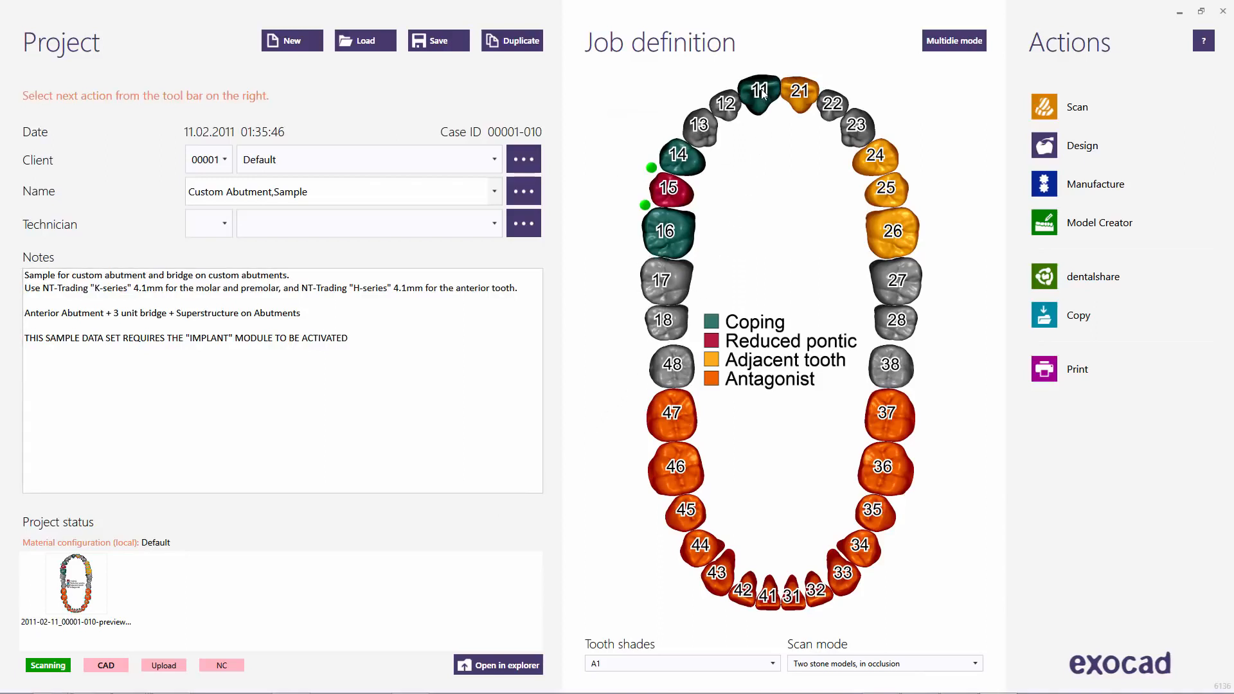
# Review the coping's material, implant and gingiva settings for tooth 11 in the sample project.
pyautogui.moveTo(763, 94)
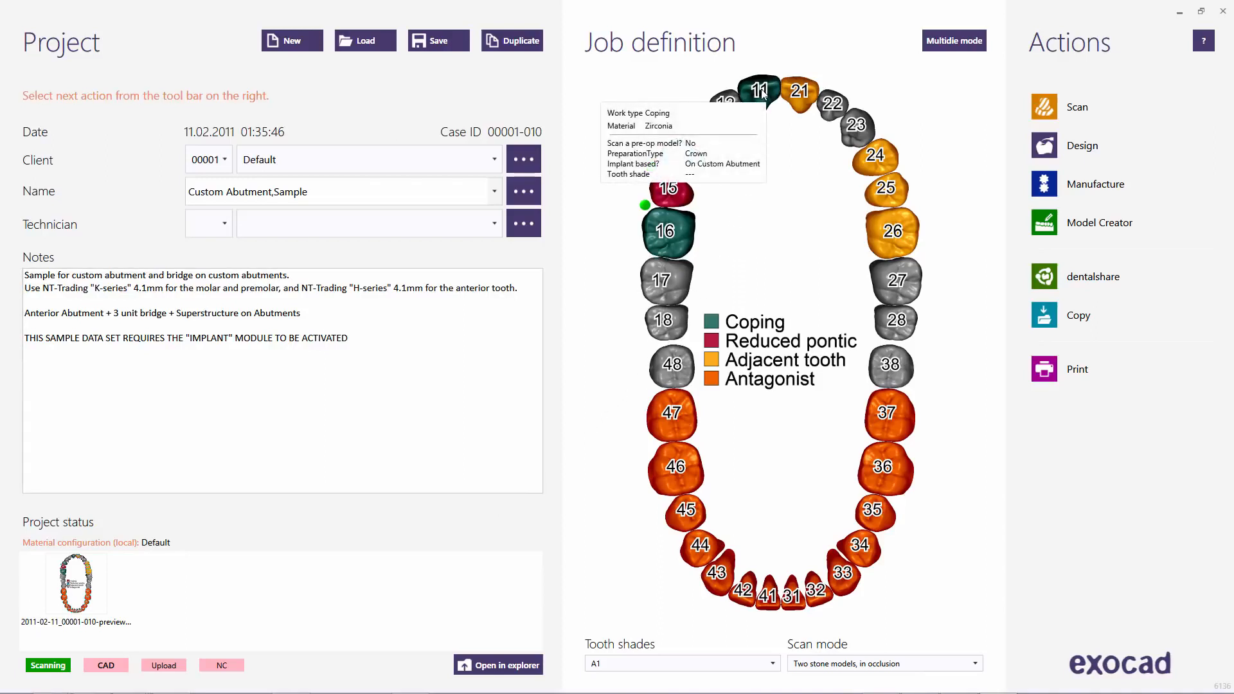
pyautogui.click(763, 94)
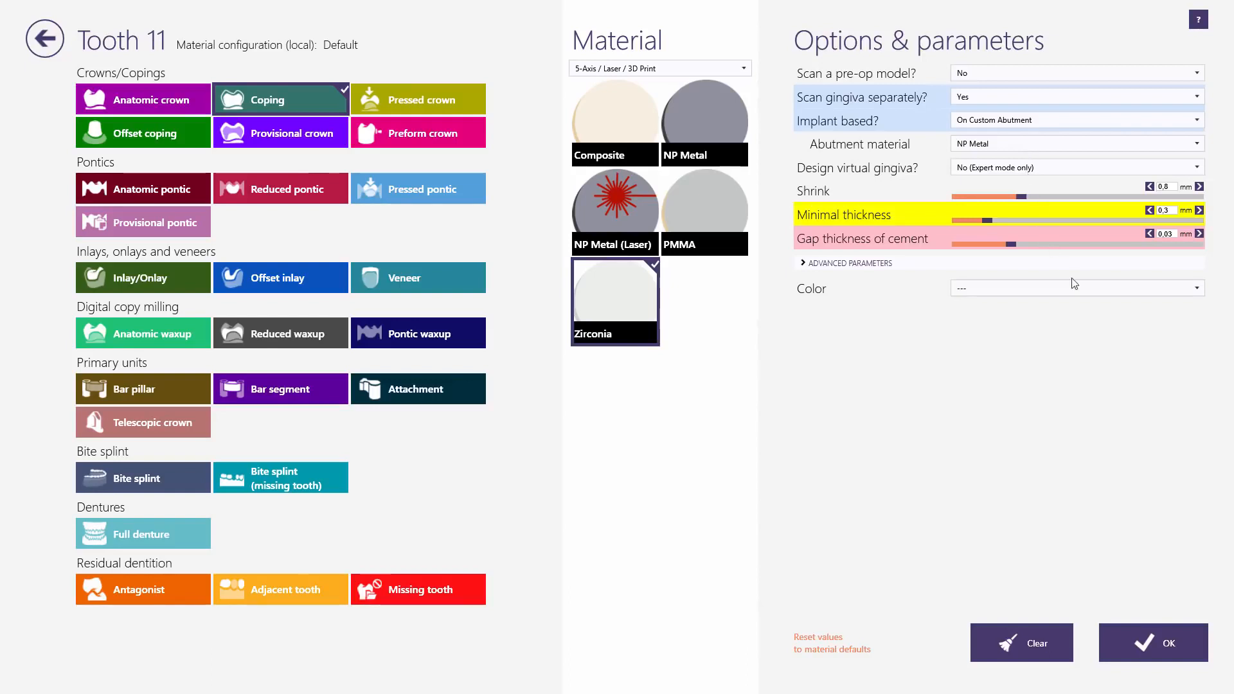
pyautogui.click(1158, 651)
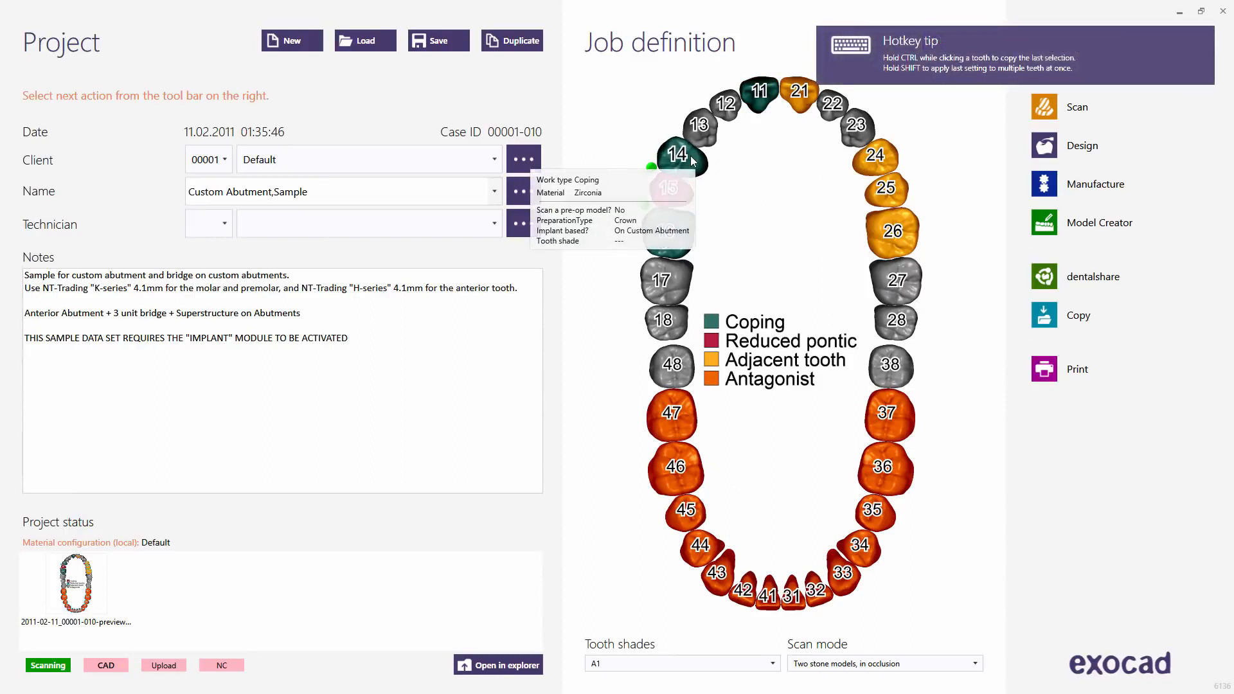
# Open the sample project in the design application and show the jaw scans from the front.
pyautogui.moveTo(680, 237)
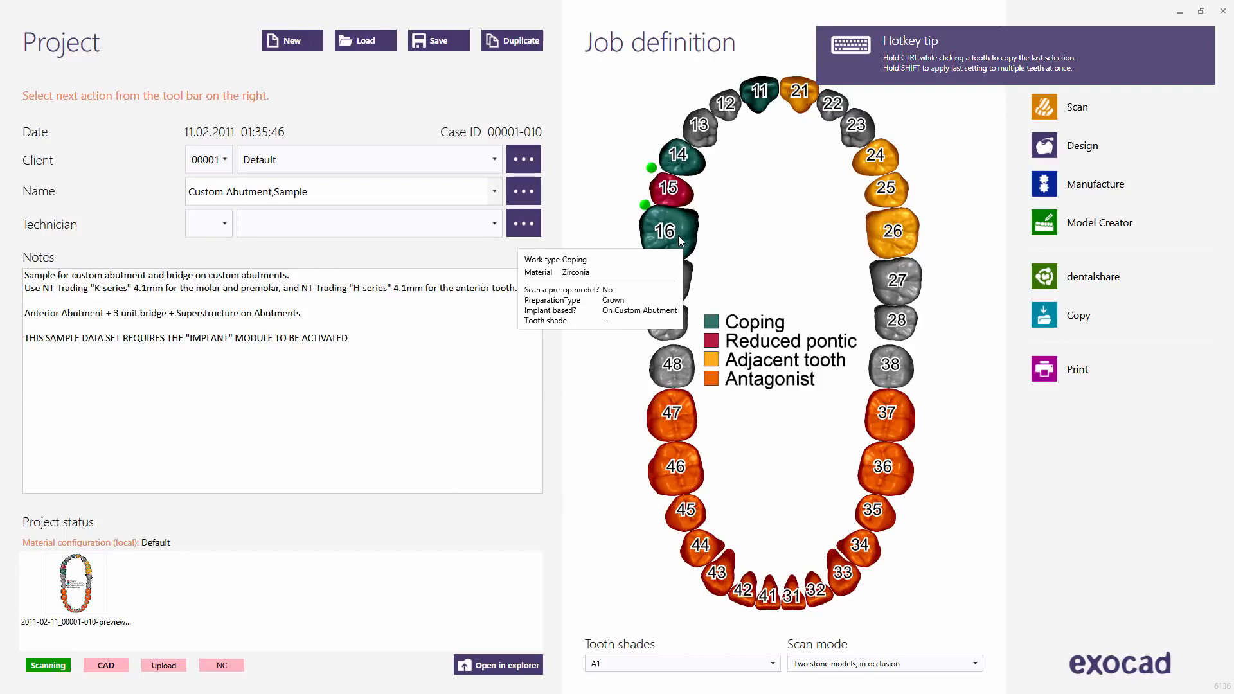
pyautogui.click(1060, 141)
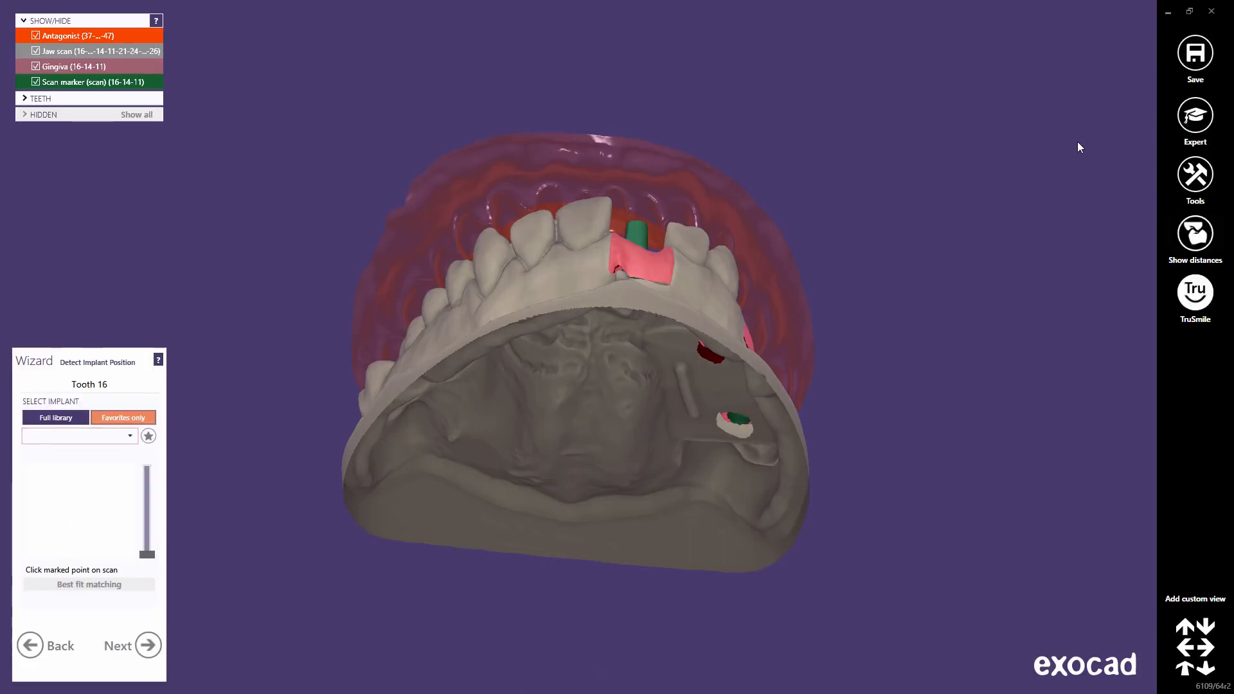
pyautogui.click(1186, 674)
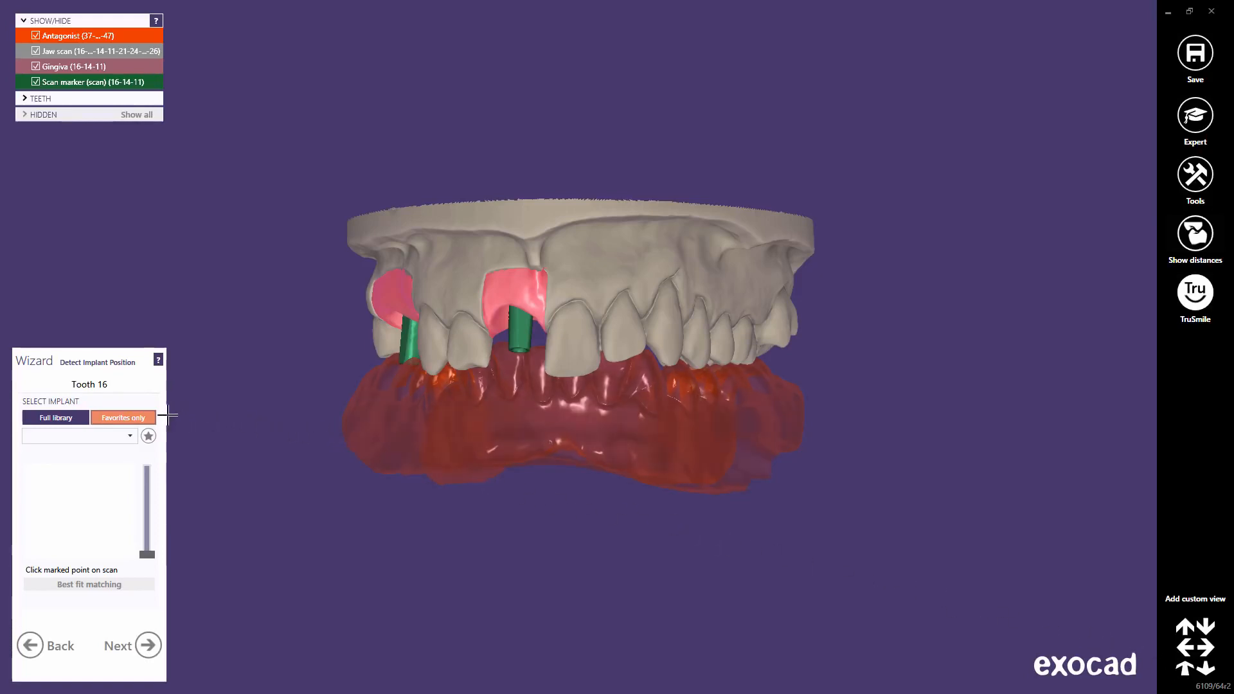
pyautogui.click(61, 415)
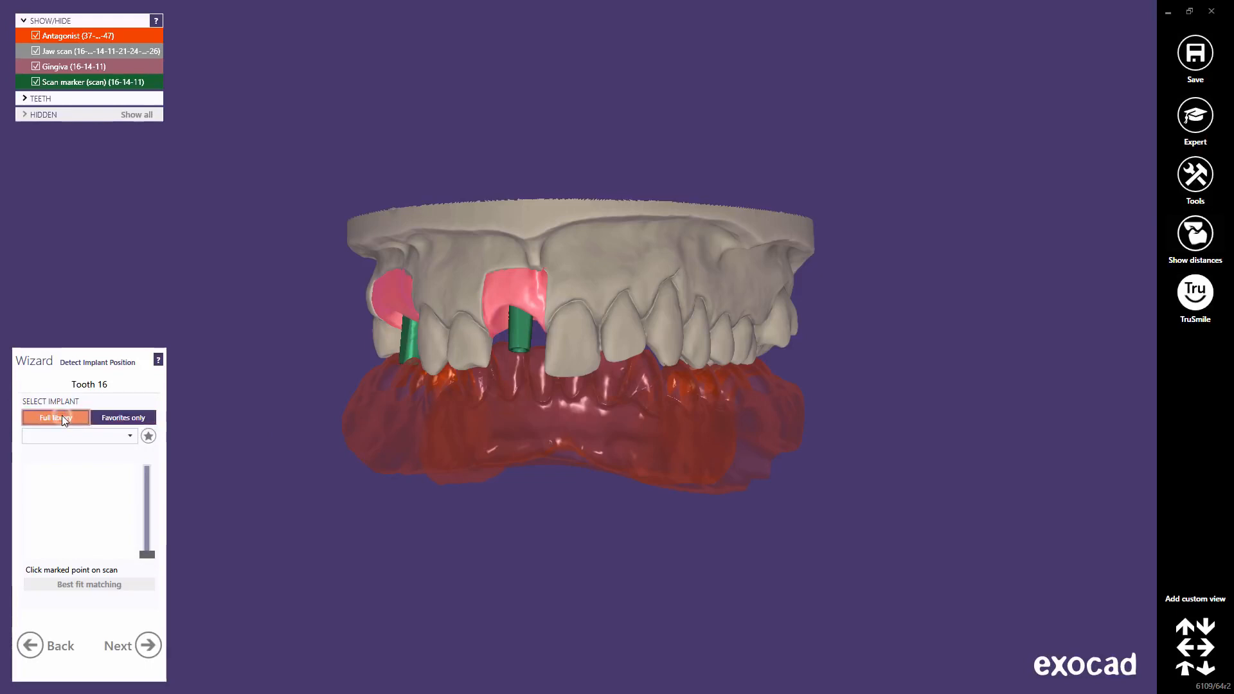
pyautogui.click(130, 438)
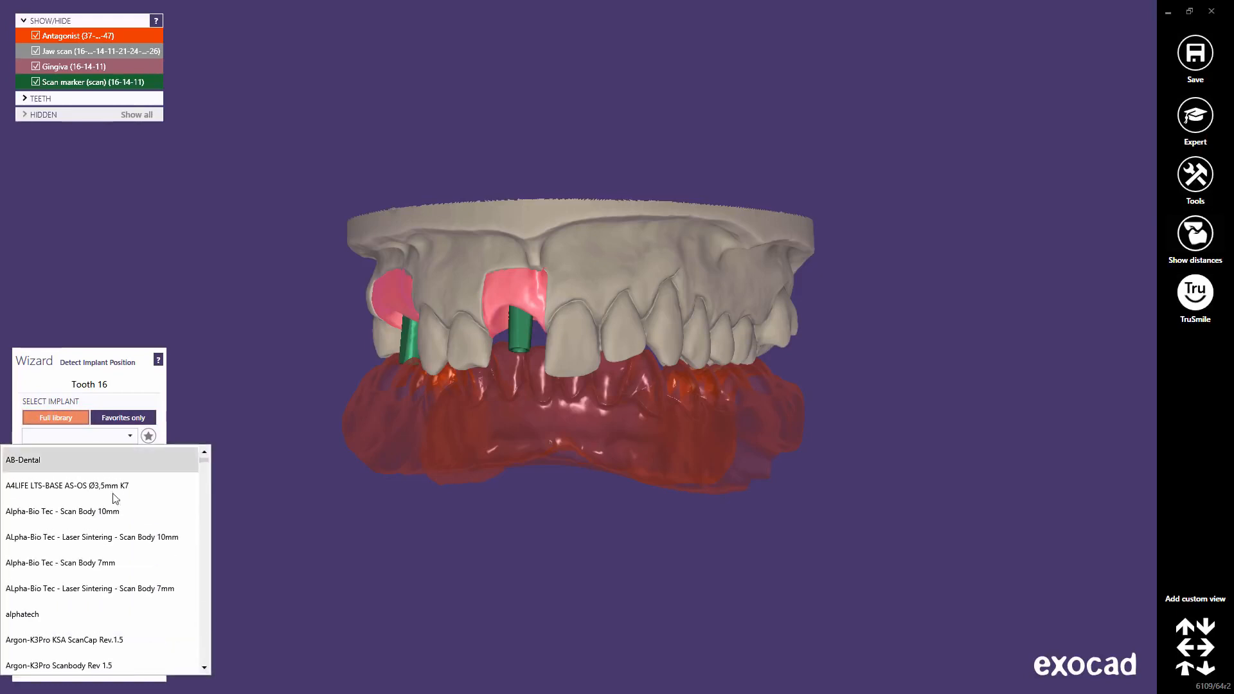
pyautogui.write('nt')
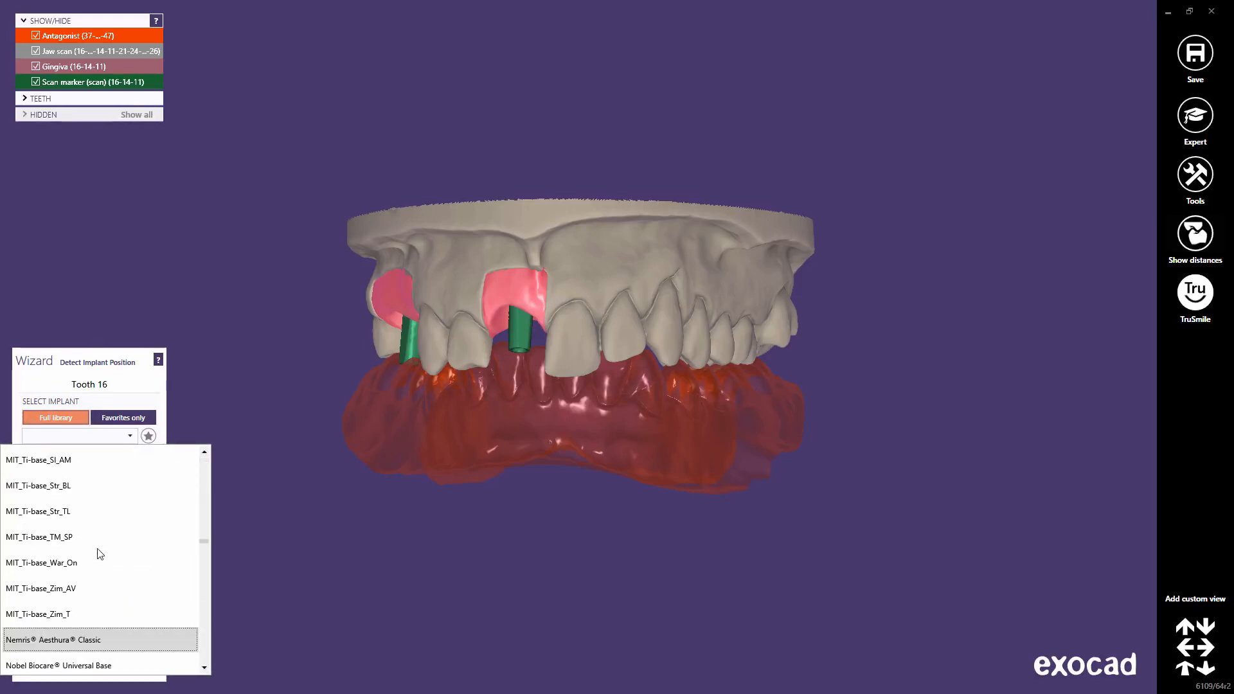
pyautogui.moveTo(205, 672); pyautogui.dragTo(205, 672)
pyautogui.click(255, 627)
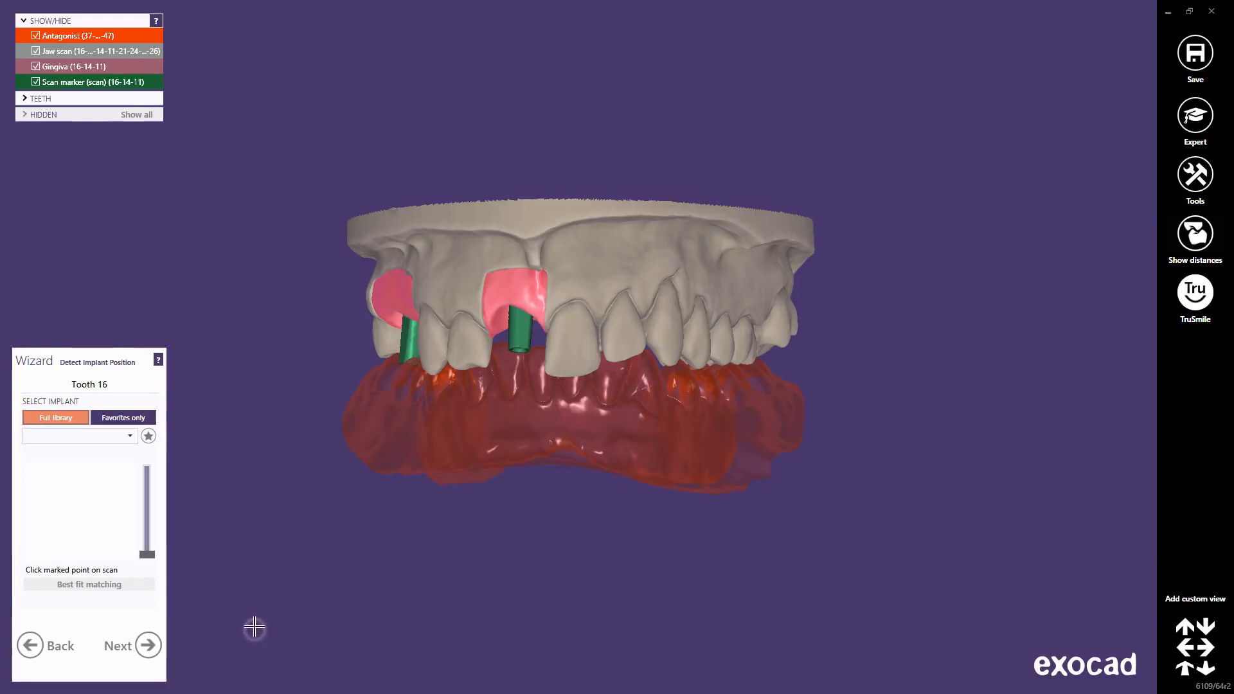
pyautogui.click(130, 419)
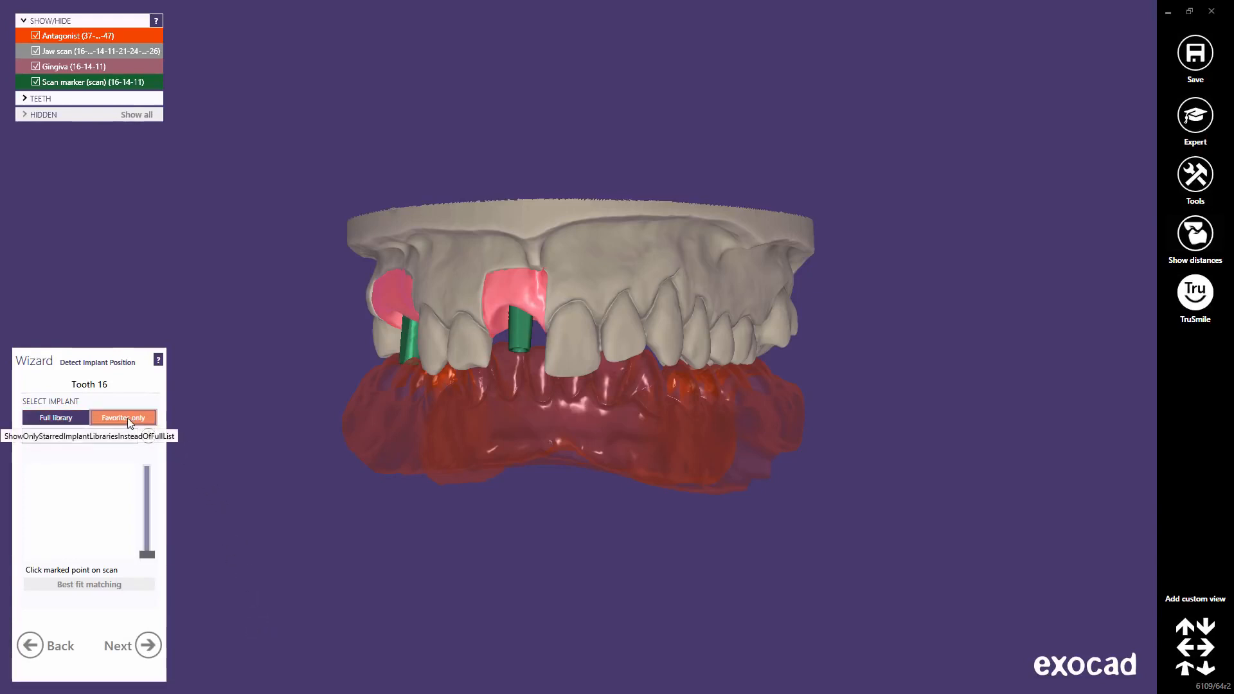
pyautogui.click(134, 418)
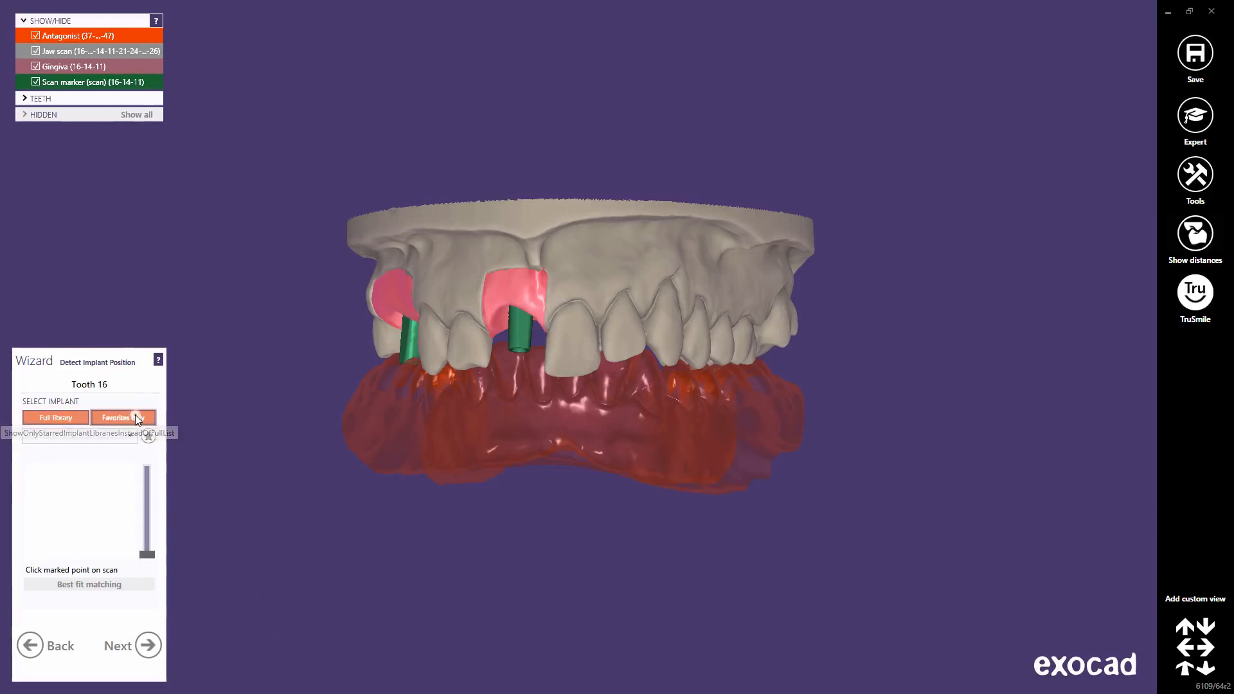
pyautogui.click(133, 418)
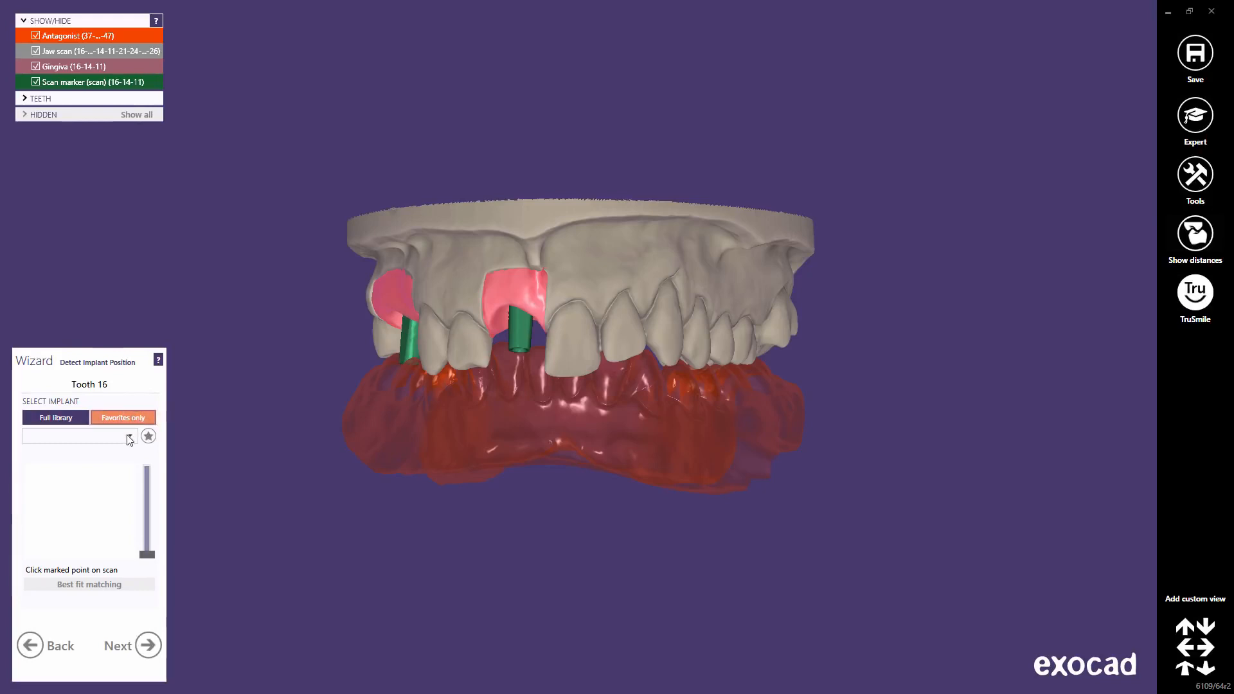
# Select the favorite implant library nt-trading K-series - FOR DEMO ONLY for tooth 16 and read its supplier information.
pyautogui.click(129, 437)
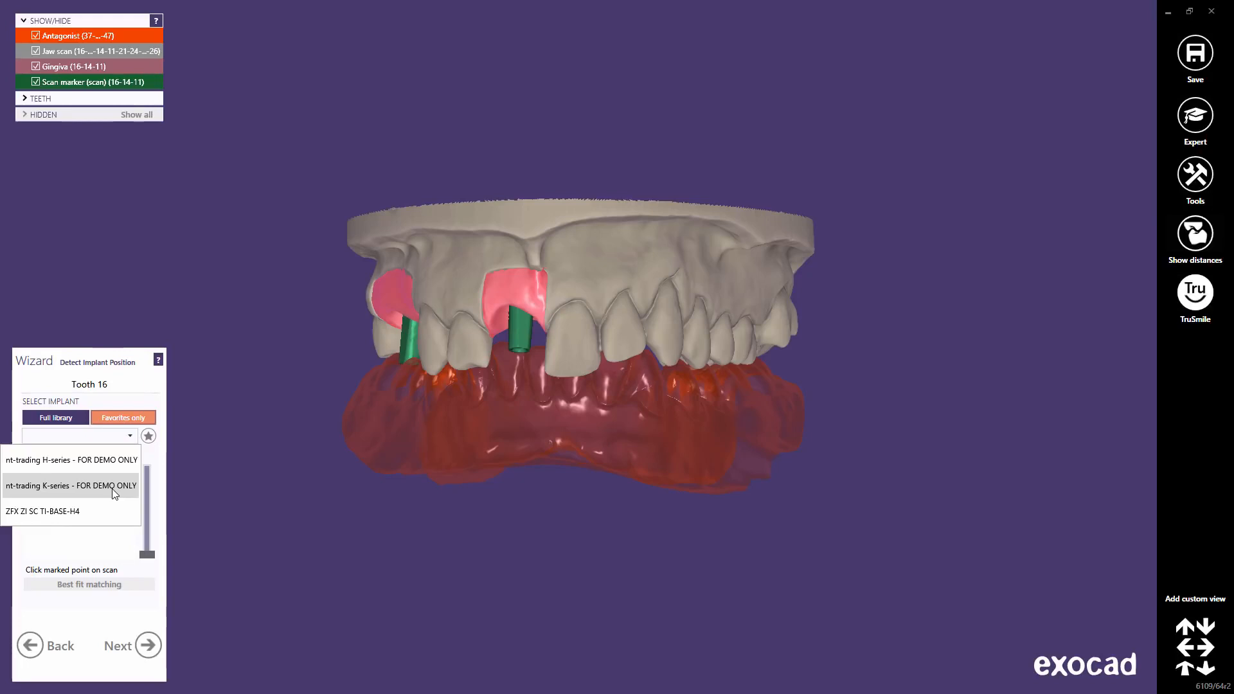
pyautogui.click(114, 489)
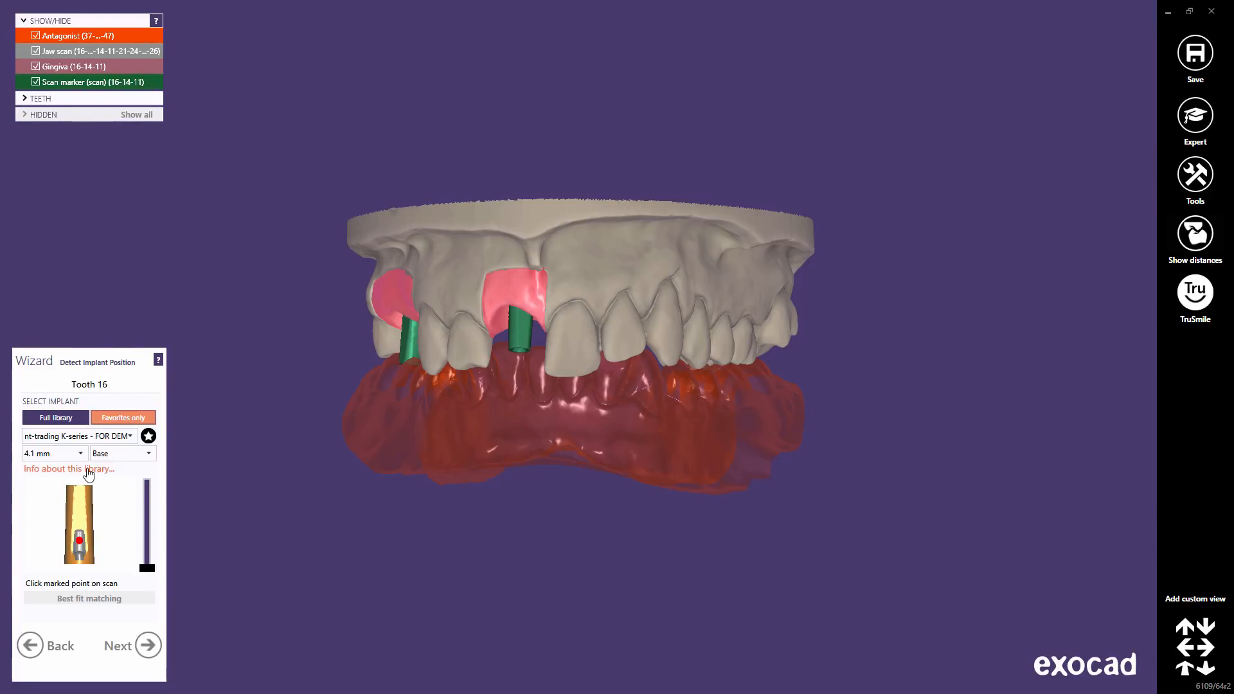
pyautogui.click(89, 474)
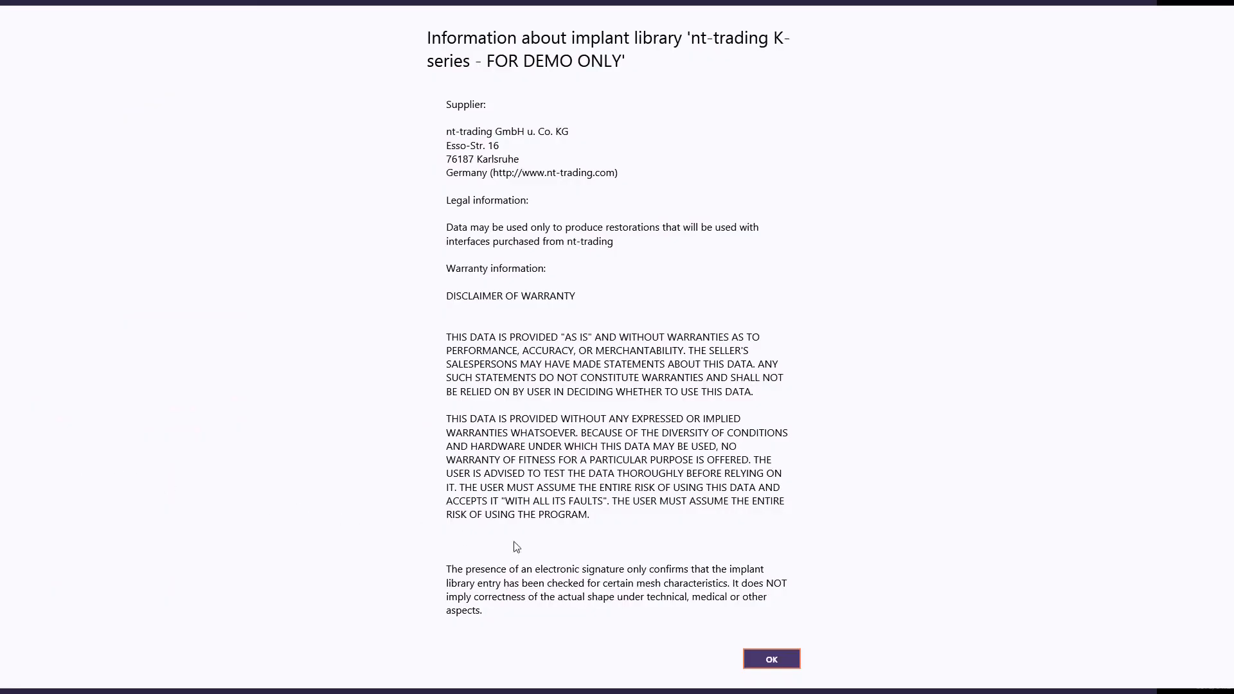
pyautogui.click(772, 659)
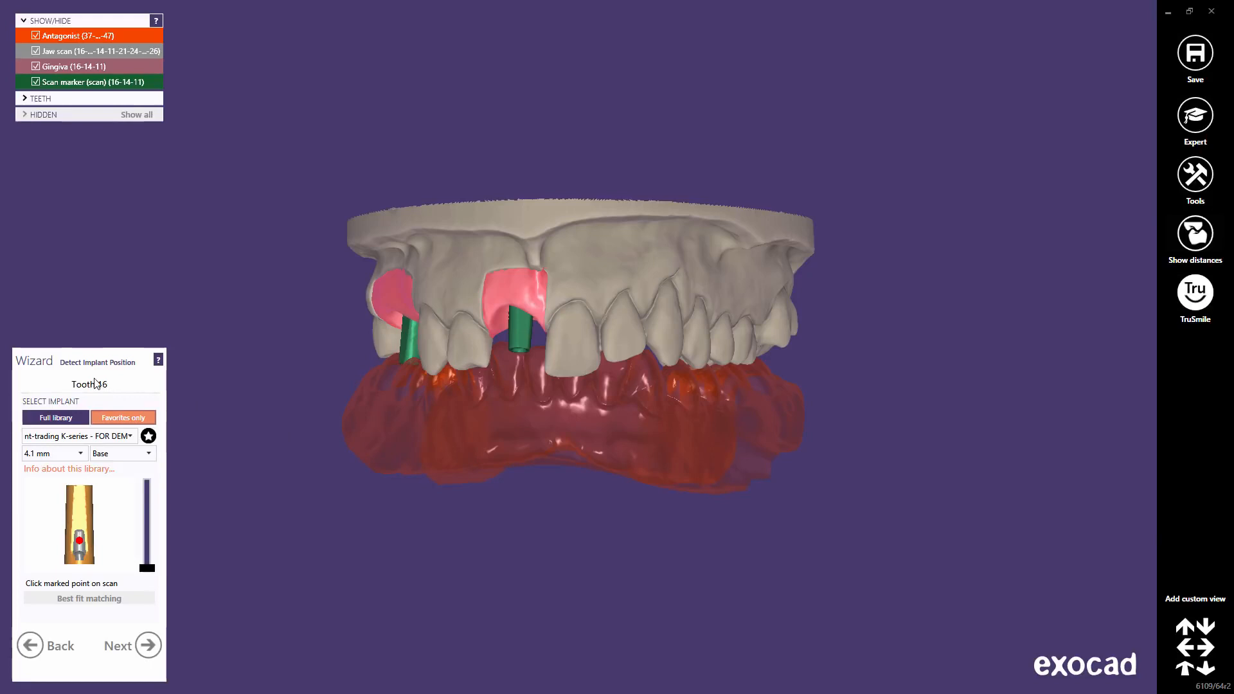
# Hide the antagonist and gingiva, and align the library geometry to tooth 16's scan marker with best fit matching.
pyautogui.click(35, 36)
pyautogui.click(36, 67)
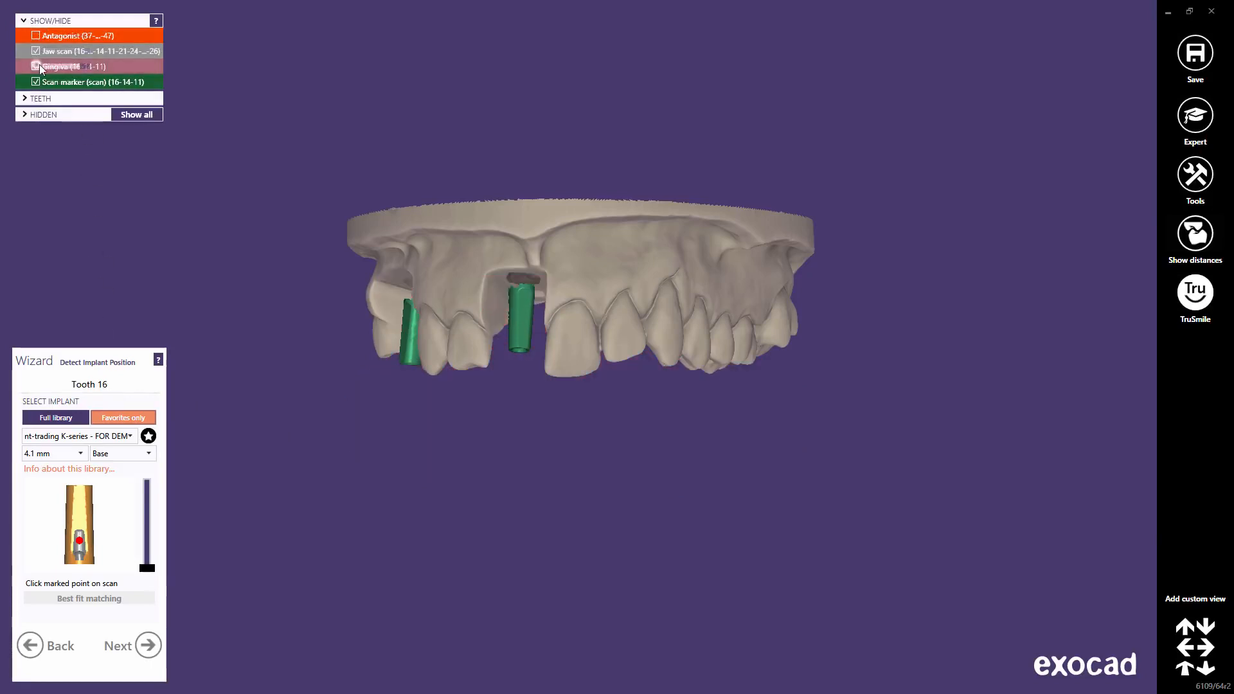
pyautogui.moveTo(427, 322); pyautogui.dragTo(692, 491, button='right')
pyautogui.scroll(6, 688, 488)
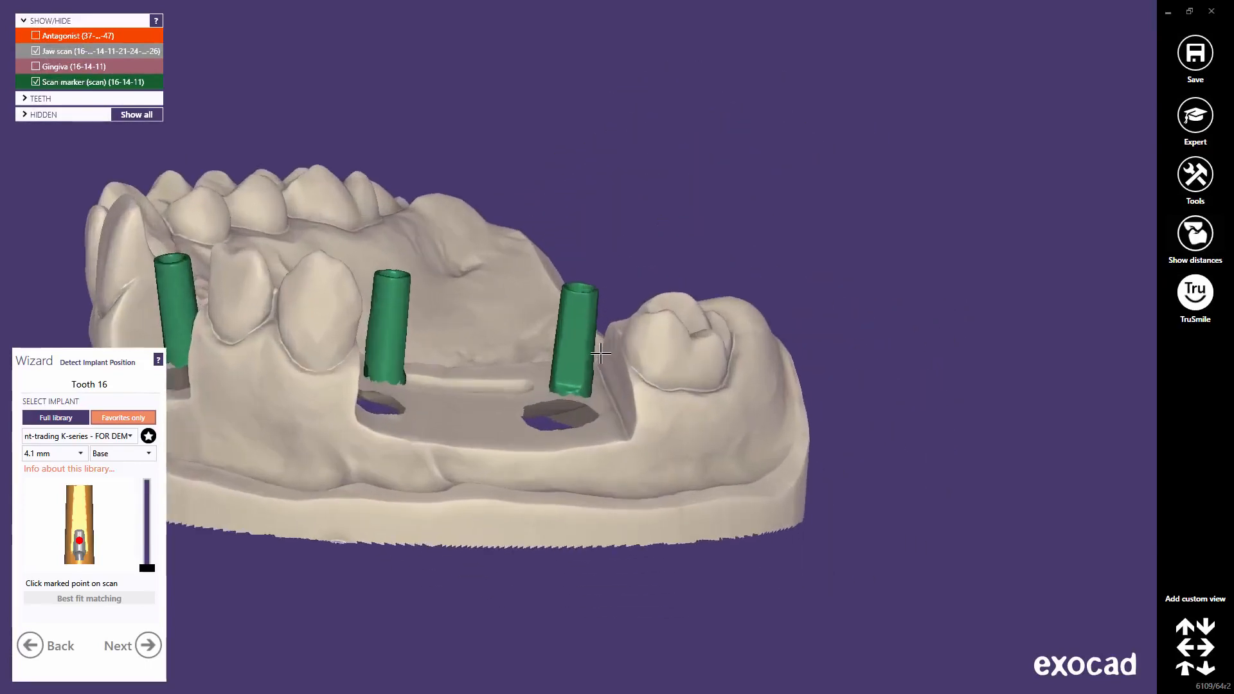
pyautogui.scroll(4, 565, 330)
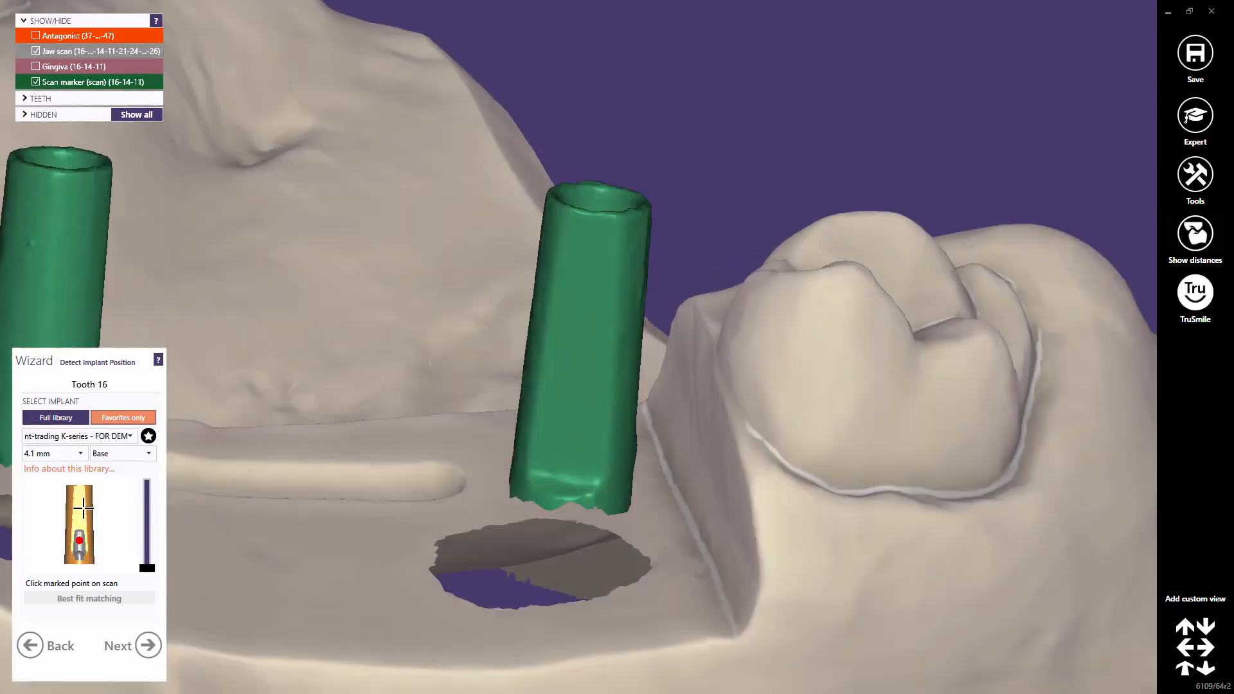
pyautogui.moveTo(84, 508); pyautogui.dragTo(75, 511, button='right')
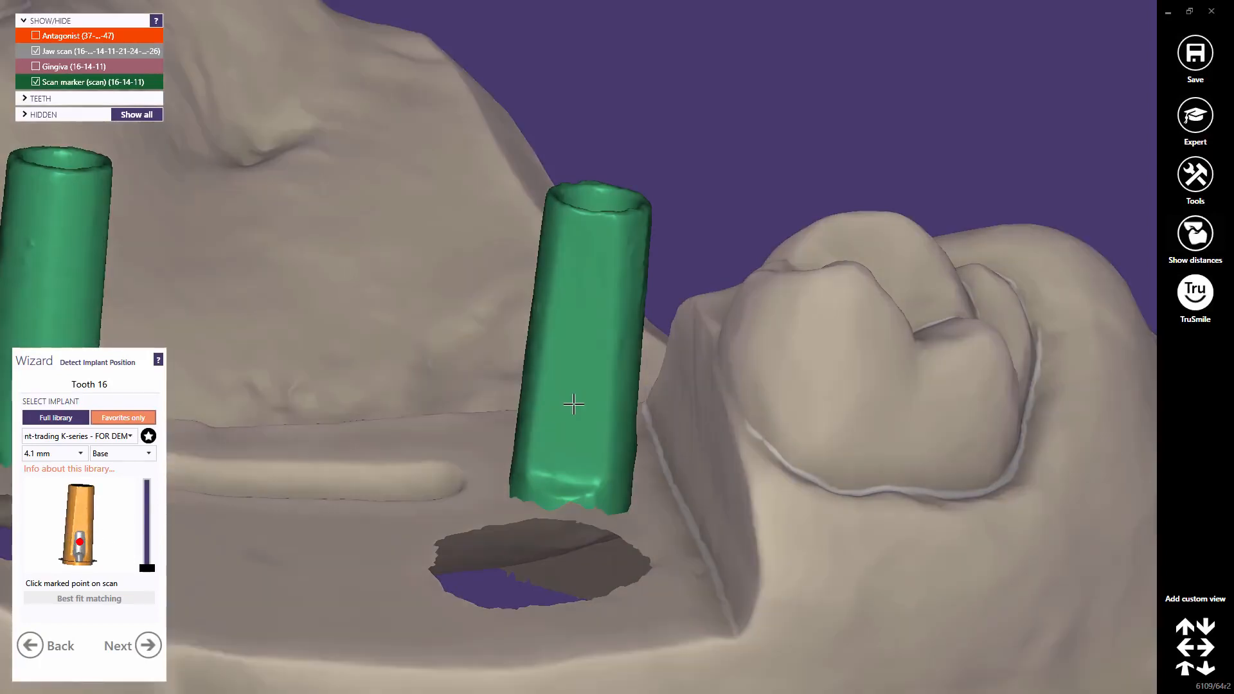
pyautogui.click(574, 404)
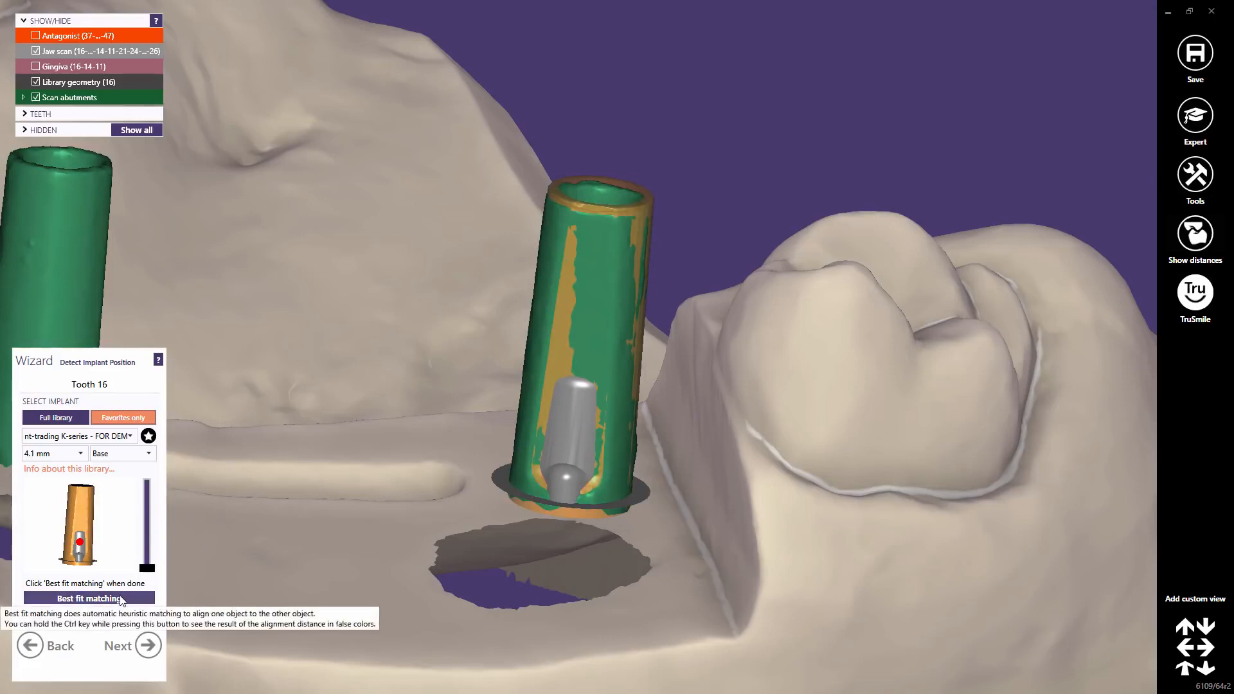
pyautogui.click(120, 599)
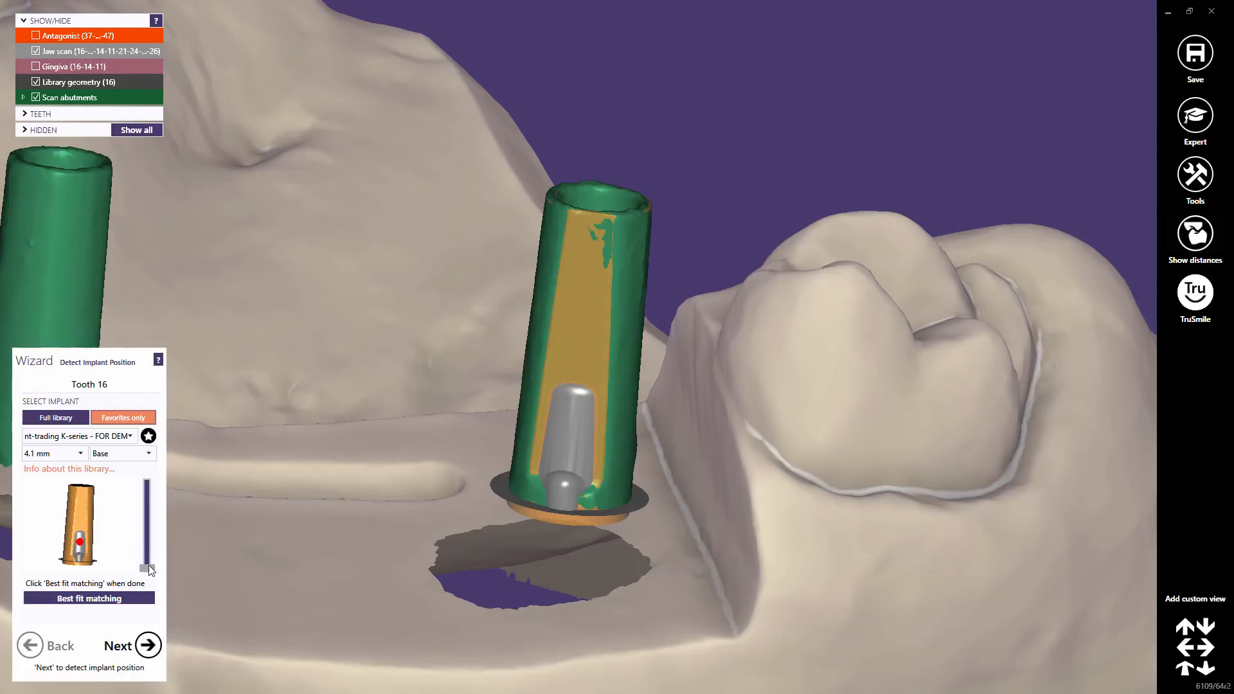
# Shorten the library scan body used for matching, rerun best fit matching and accept tooth 16's implant position.
pyautogui.click(148, 567)
pyautogui.moveTo(145, 567); pyautogui.dragTo(153, 510)
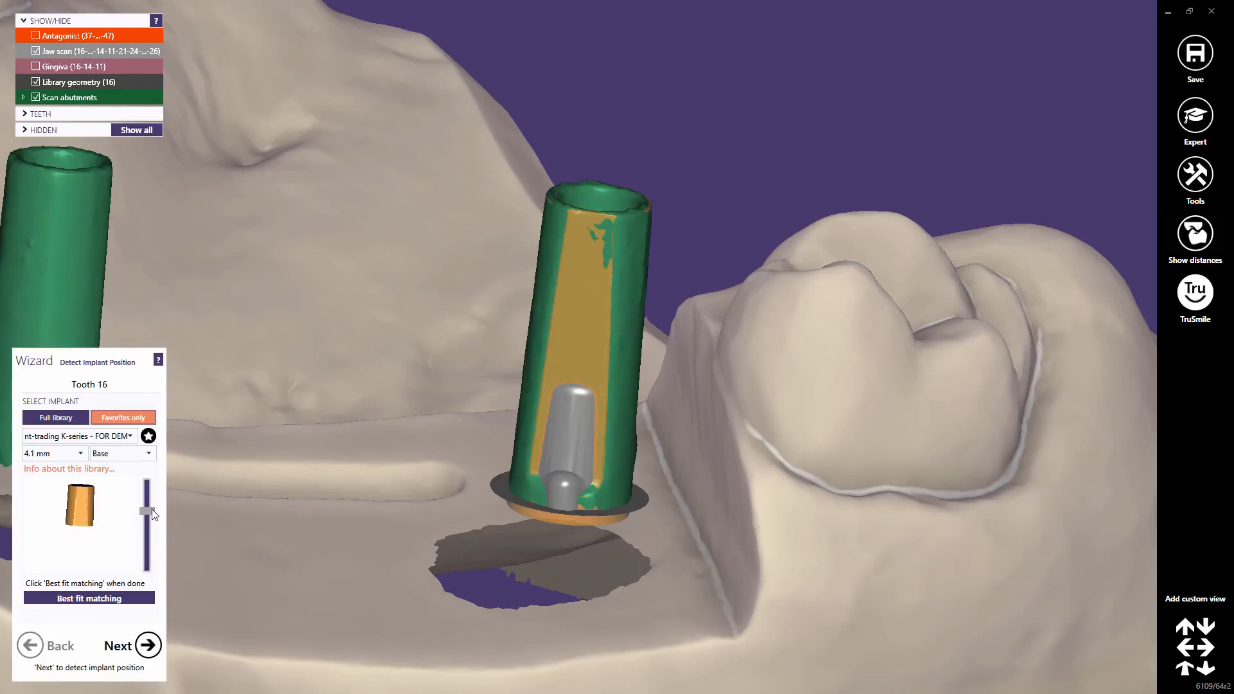
pyautogui.click(107, 601)
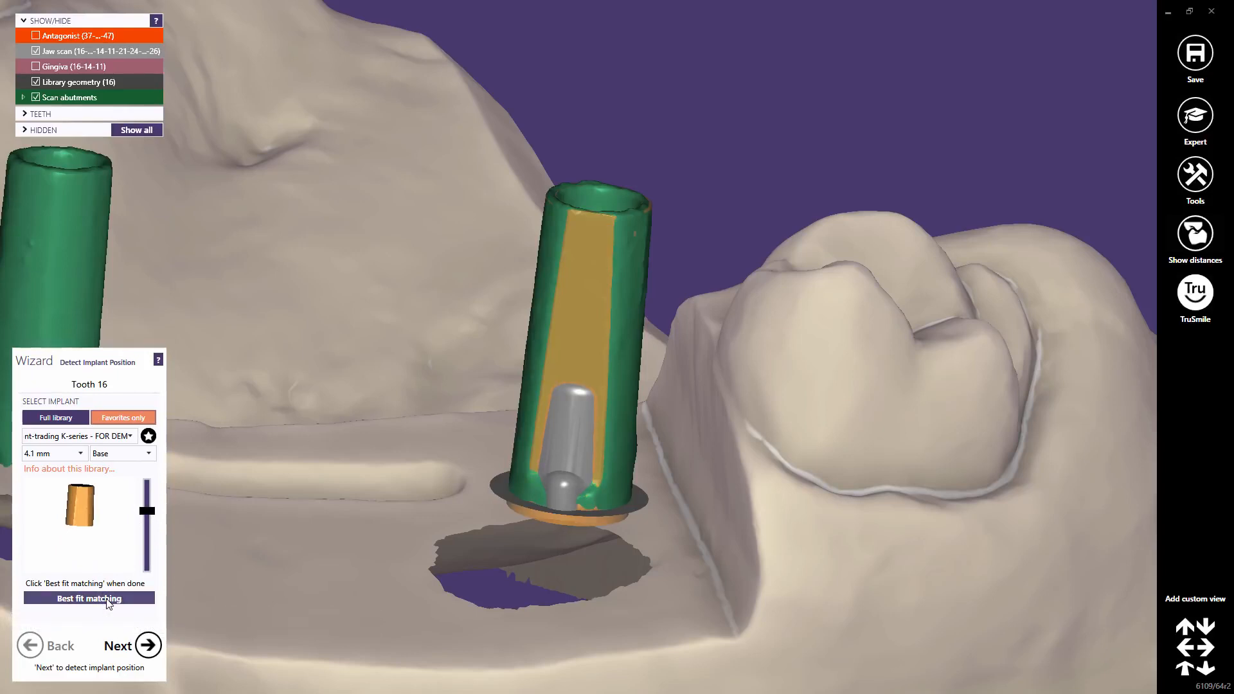
pyautogui.click(148, 646)
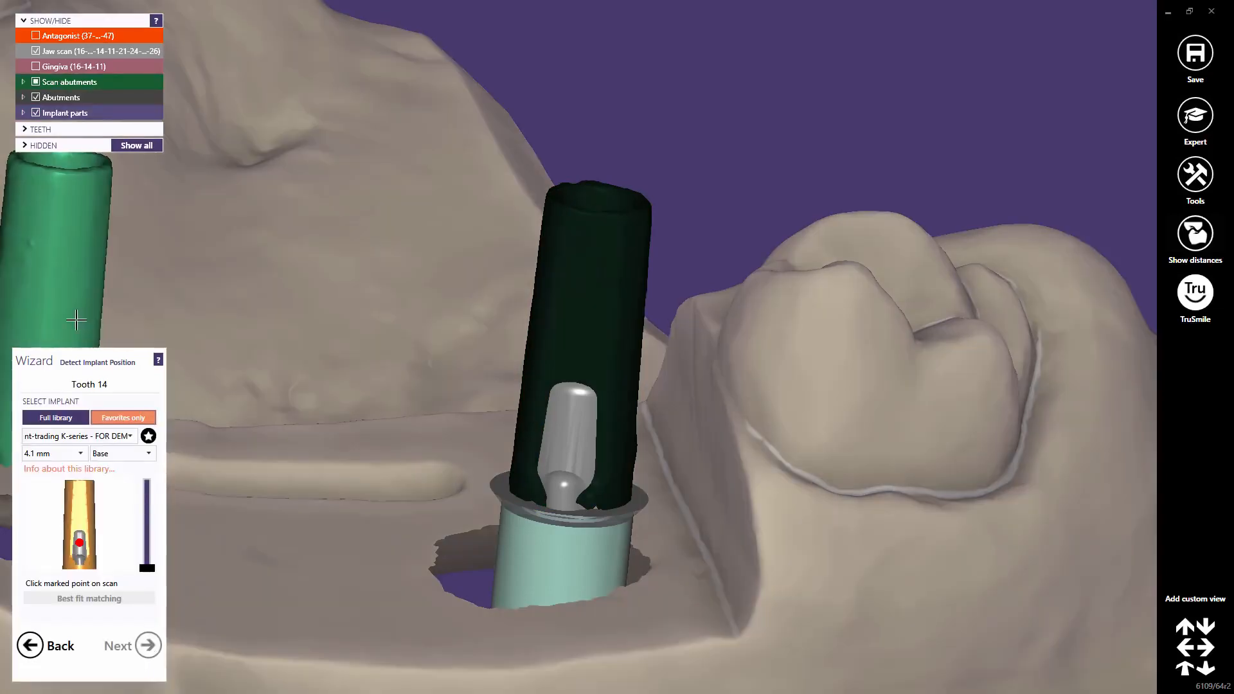
# Best-fit the library geometry to tooth 14's scan marker with false-color alignment distances, and accept the implant position.
pyautogui.middleClick(75, 320)
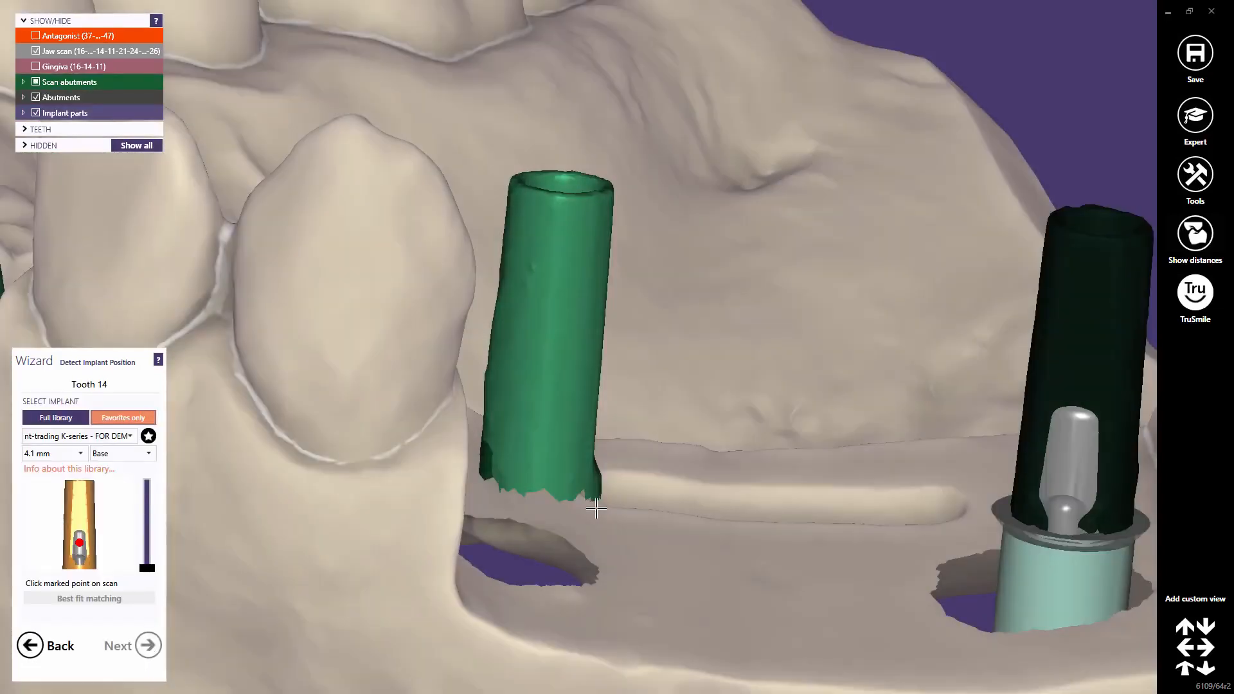
pyautogui.moveTo(598, 513)
pyautogui.mouseDown(button='right')
pyautogui.moveTo(565, 462)
pyautogui.moveTo(593, 501)
pyautogui.mouseUp(button='right')
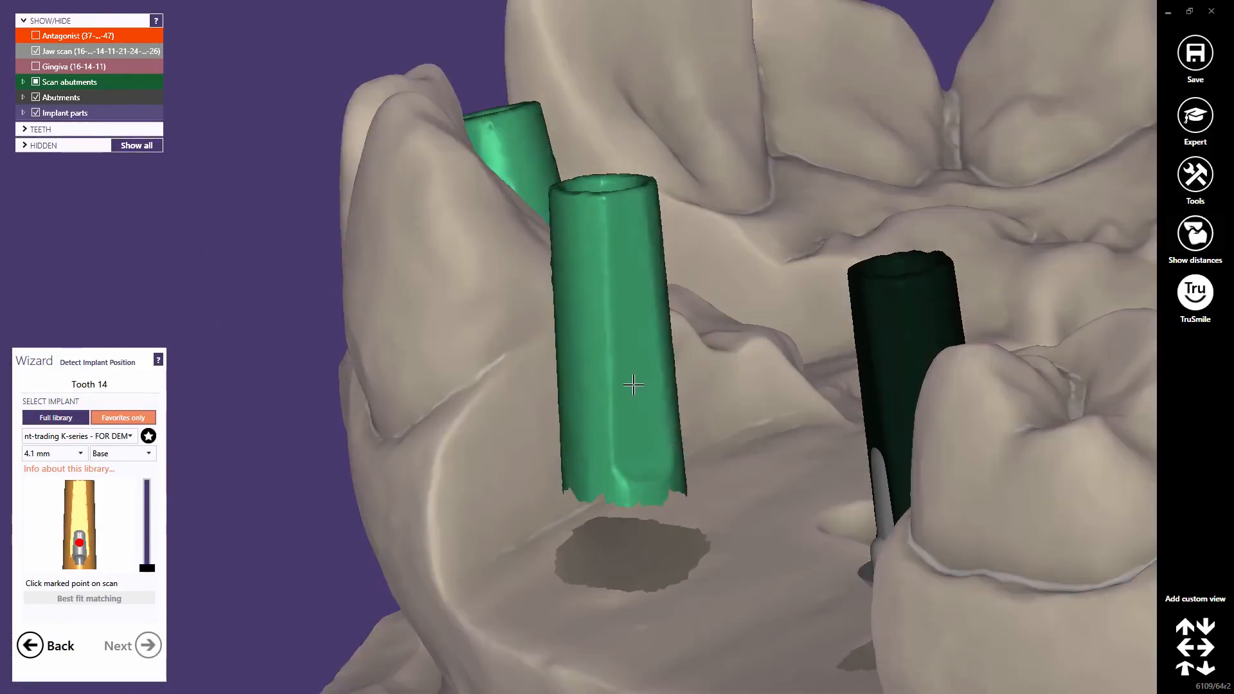
pyautogui.click(633, 385)
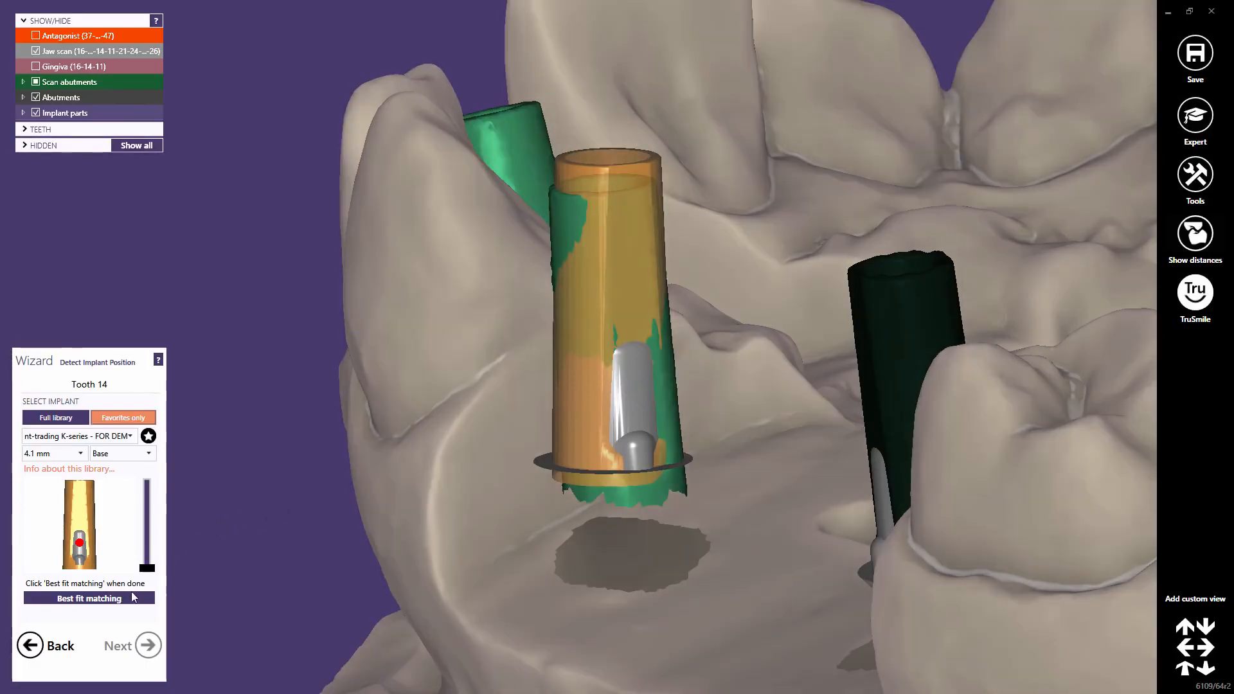
pyautogui.click(128, 600)
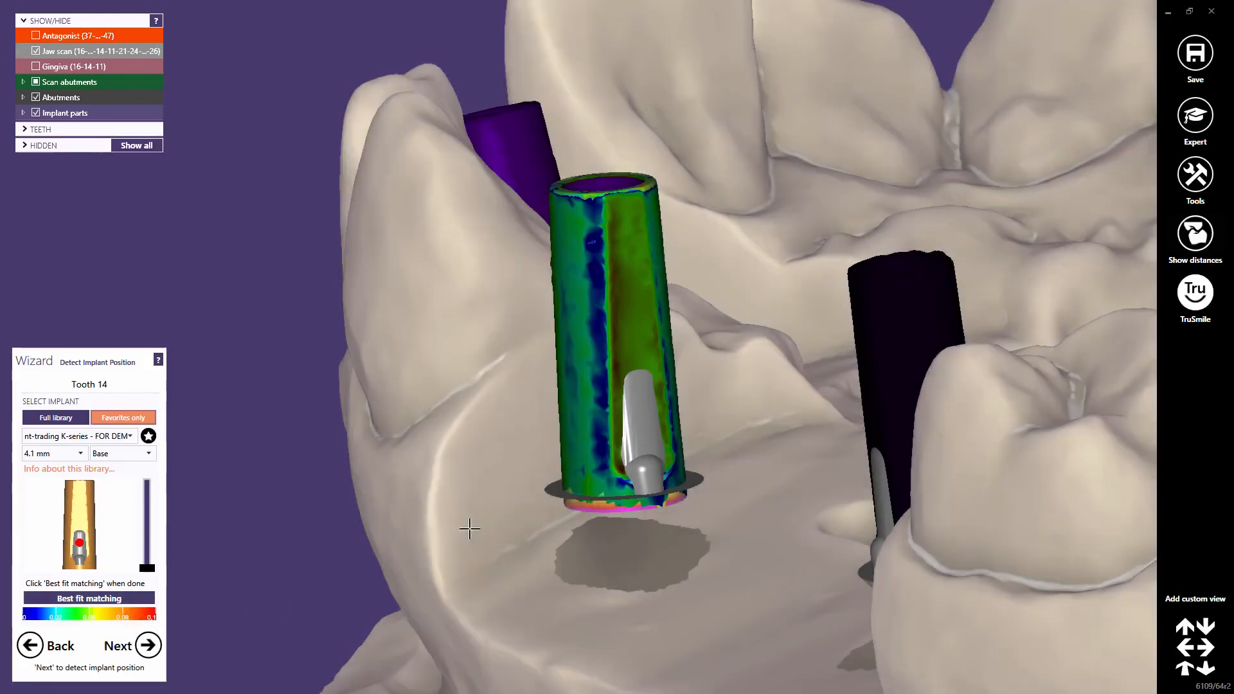
pyautogui.moveTo(469, 528)
pyautogui.mouseDown(button='right')
pyautogui.moveTo(515, 526)
pyautogui.moveTo(540, 508)
pyautogui.moveTo(482, 519)
pyautogui.mouseUp(button='right')
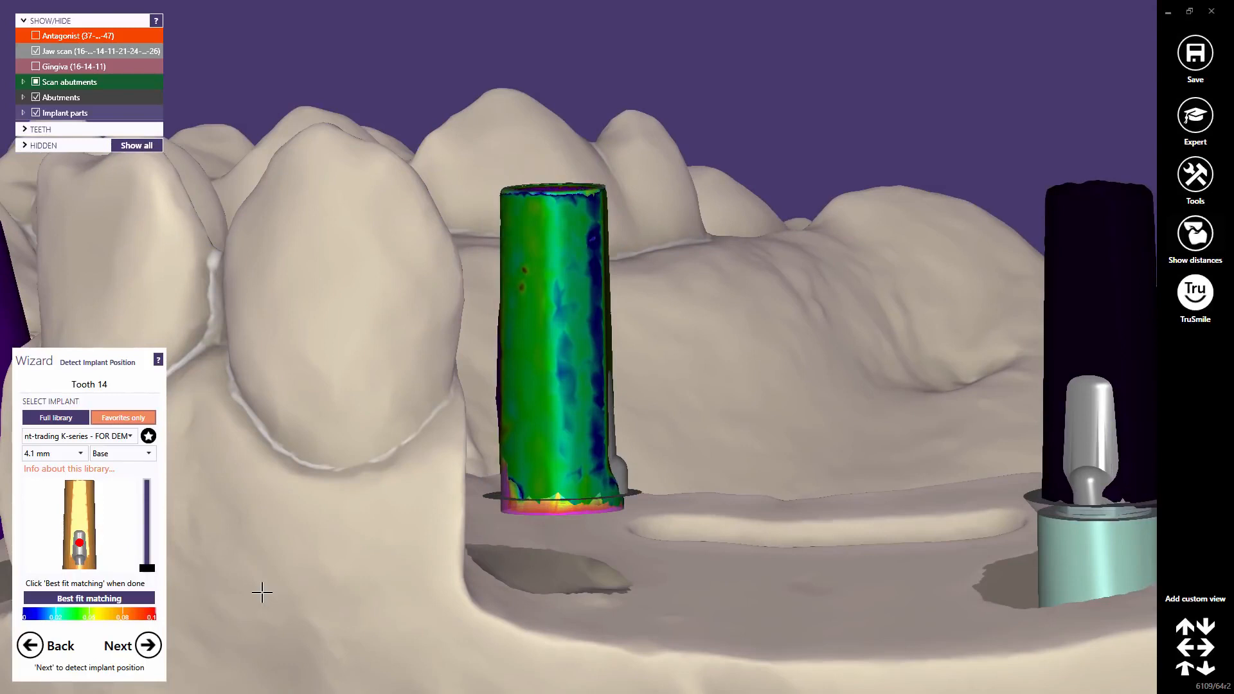
pyautogui.click(147, 647)
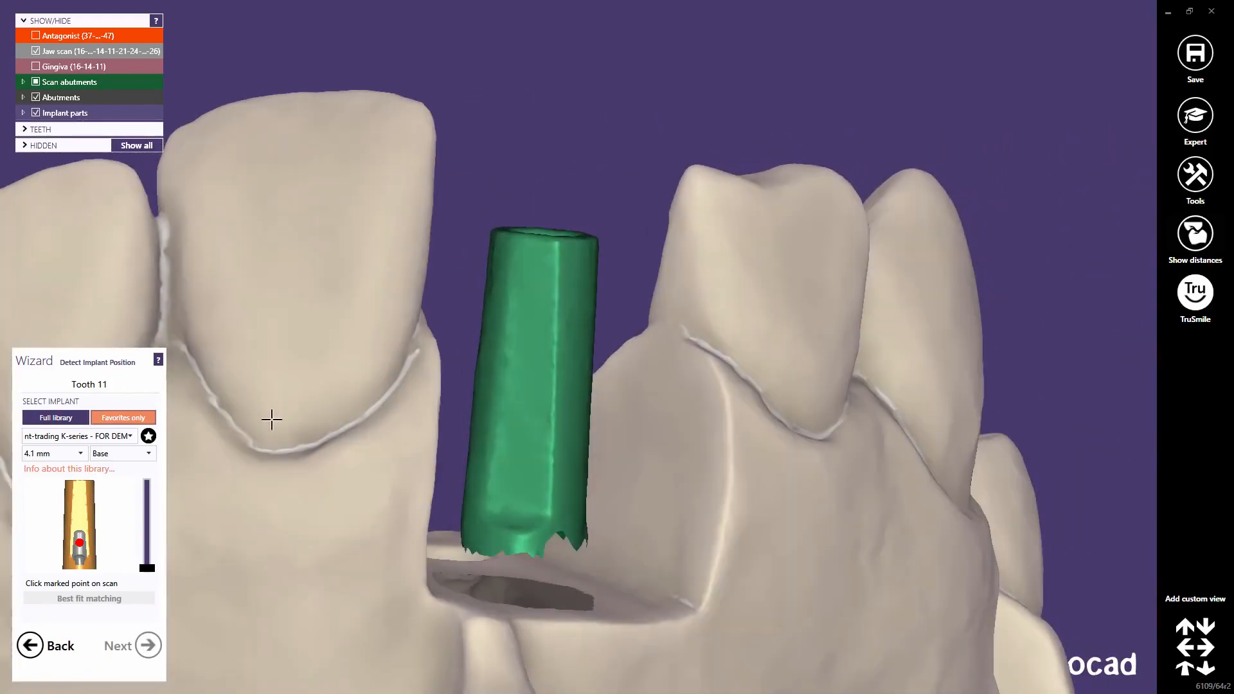
# Match tooth 11's scan marker with the nt-trading H-series - FOR DEMO ONLY library, showing false-color distances, and accept the position.
pyautogui.click(130, 437)
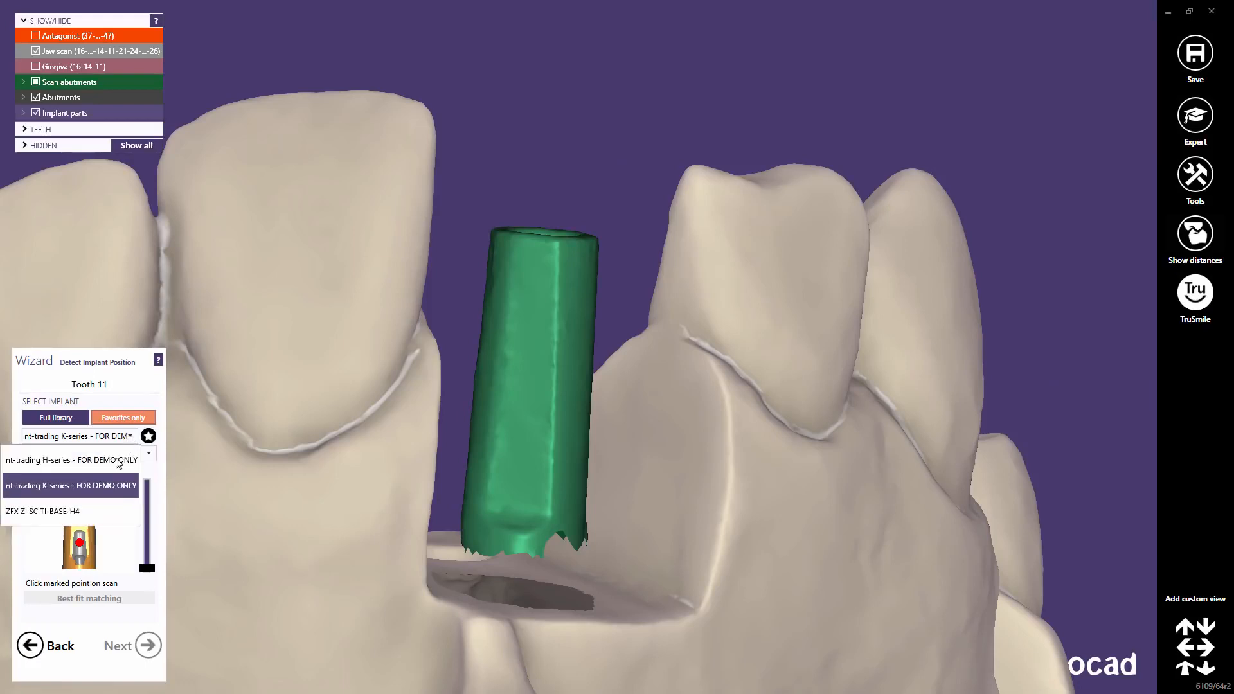
pyautogui.click(117, 460)
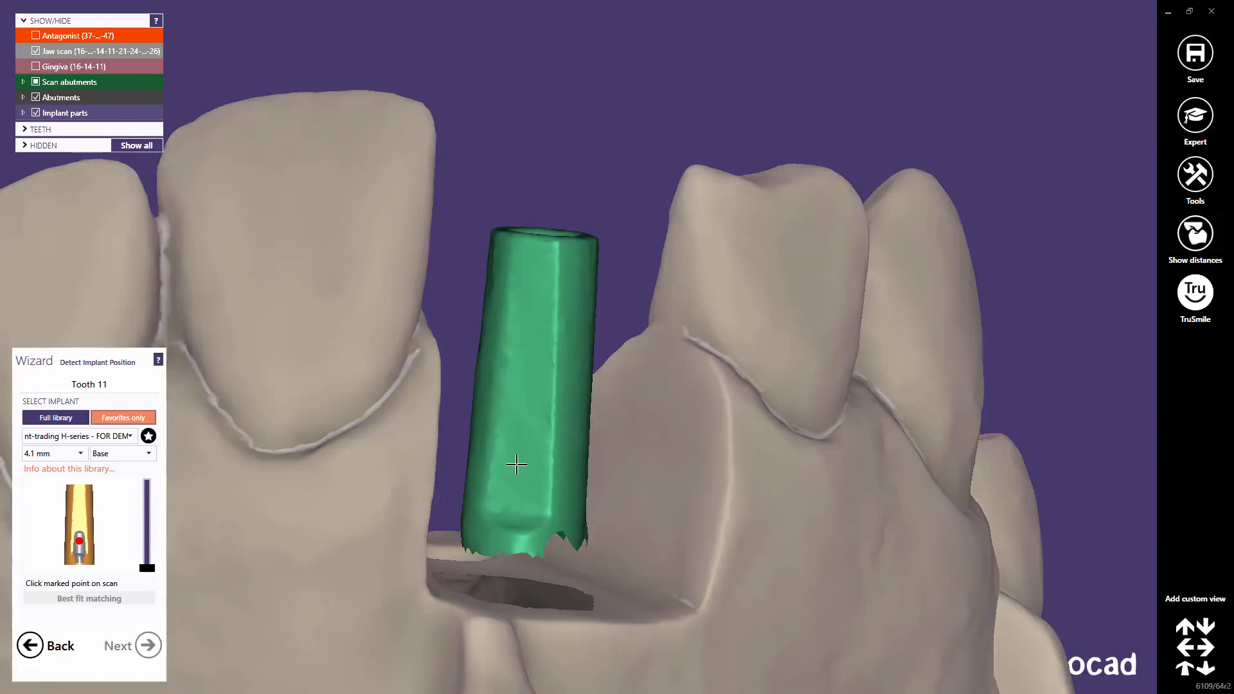
pyautogui.click(518, 450)
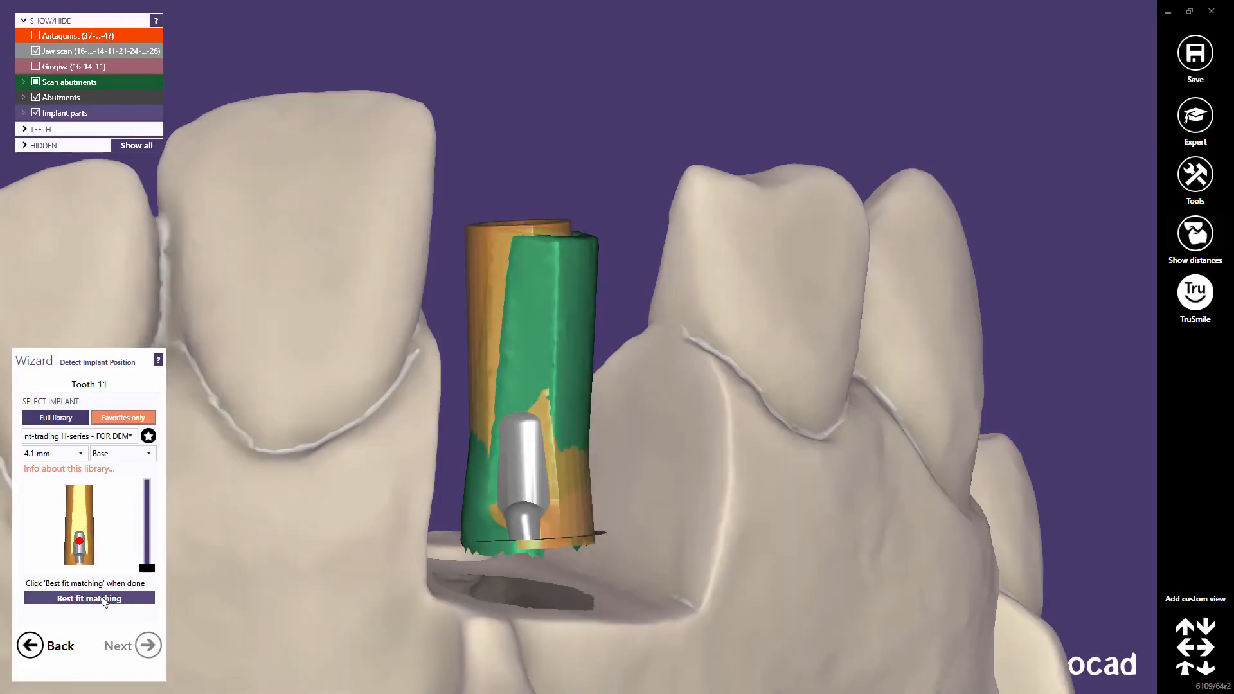
pyautogui.keyDown('ctrl'); pyautogui.click(101, 604); pyautogui.keyUp('ctrl')
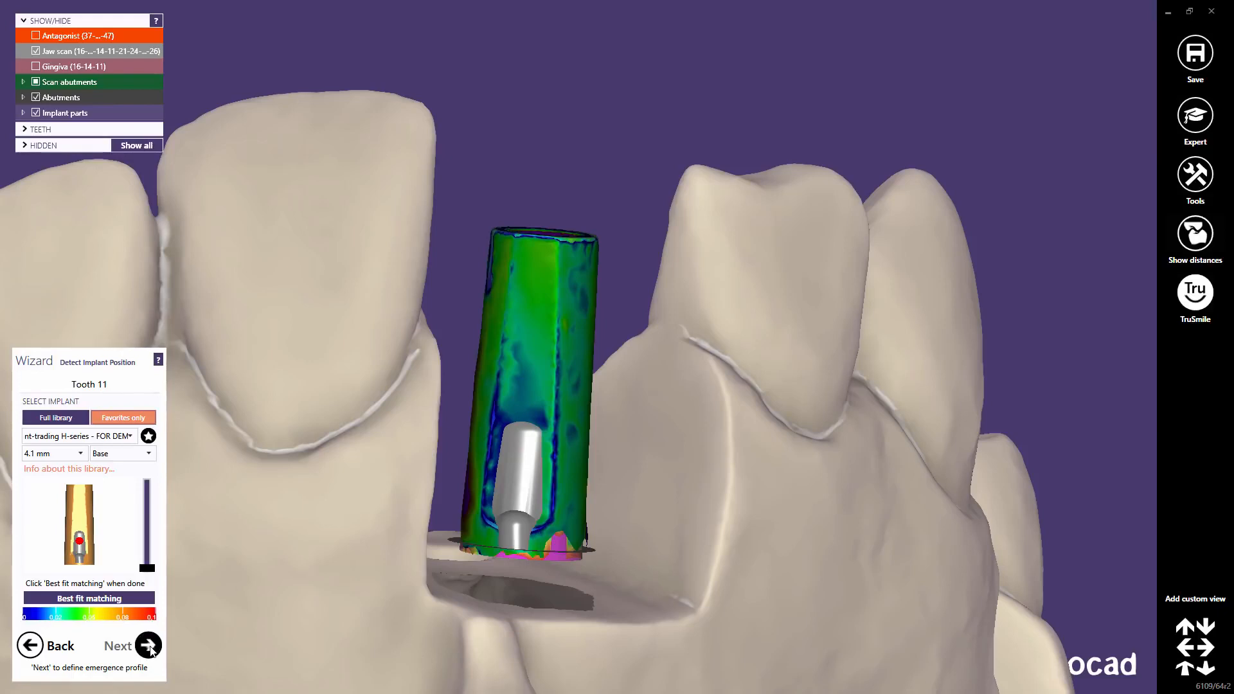
pyautogui.click(148, 646)
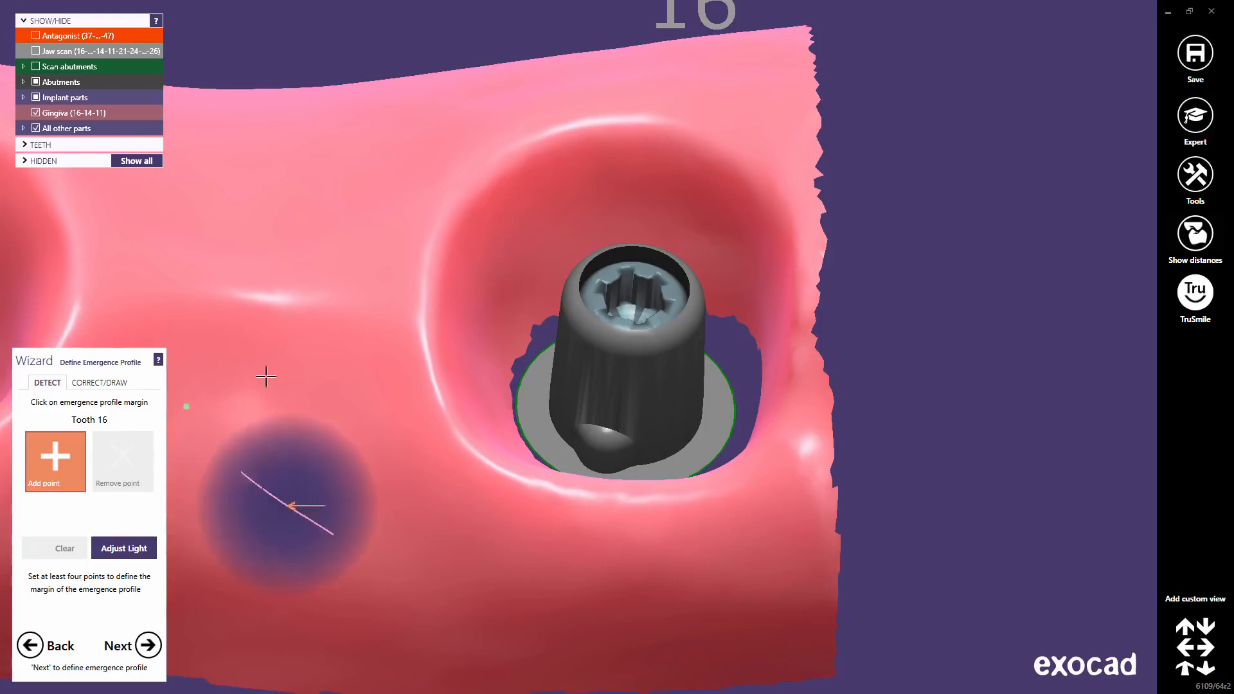
# Detect tooth 16's emergence profile margin from five points around the gingival opening, and remove the last point placed.
pyautogui.click(479, 185)
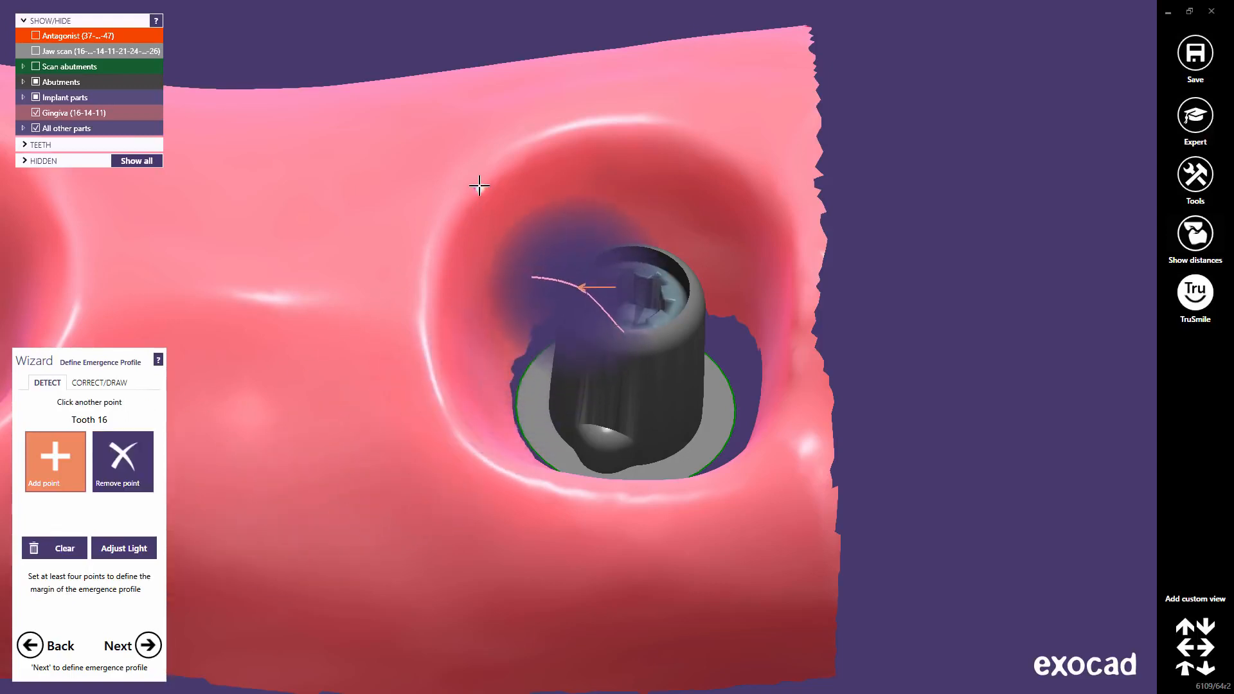
pyautogui.click(720, 151)
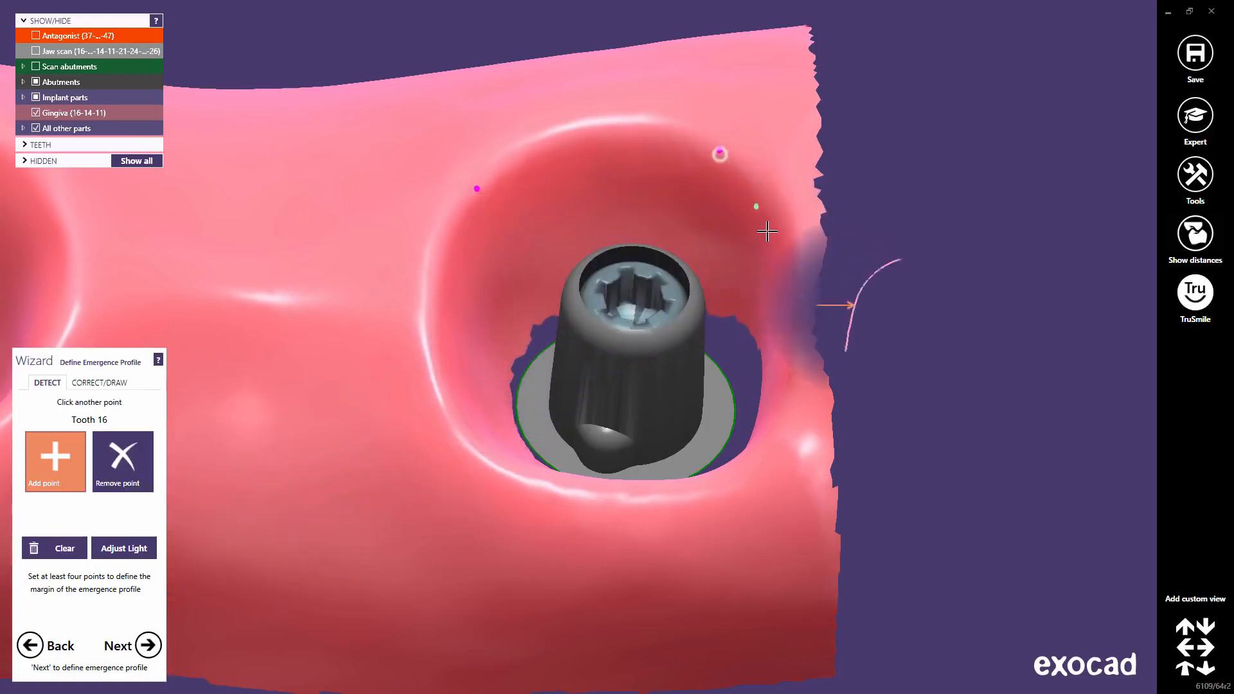
pyautogui.click(781, 413)
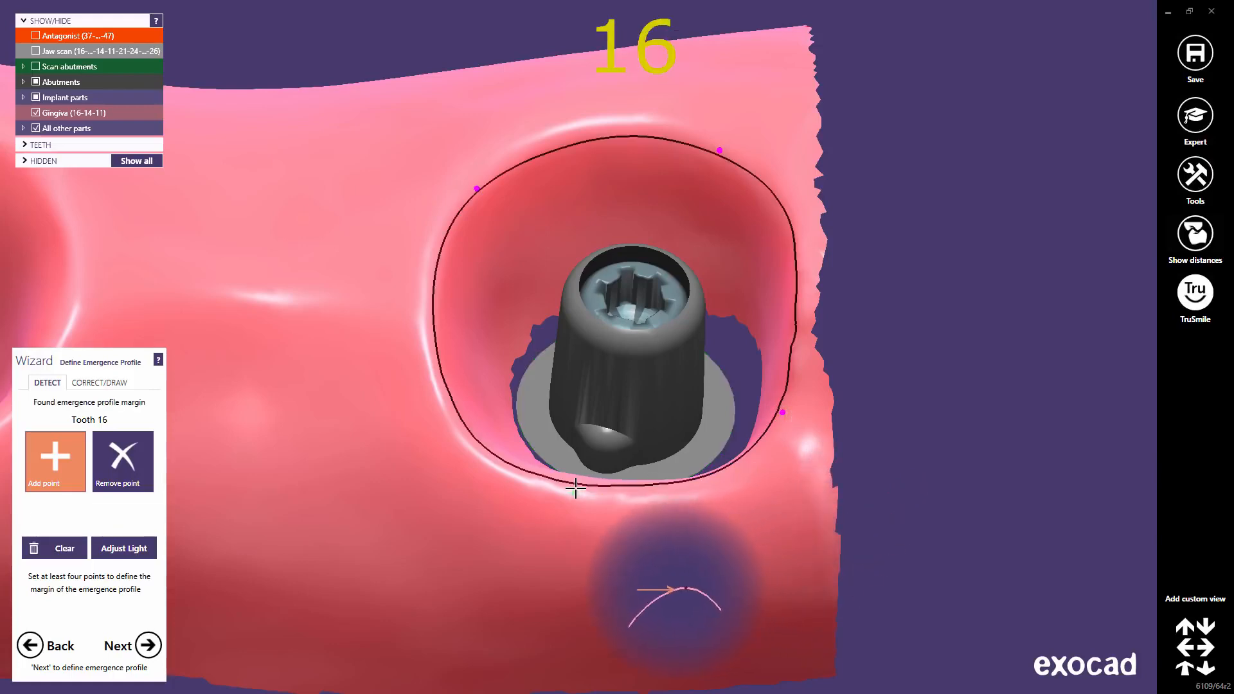
pyautogui.click(576, 488)
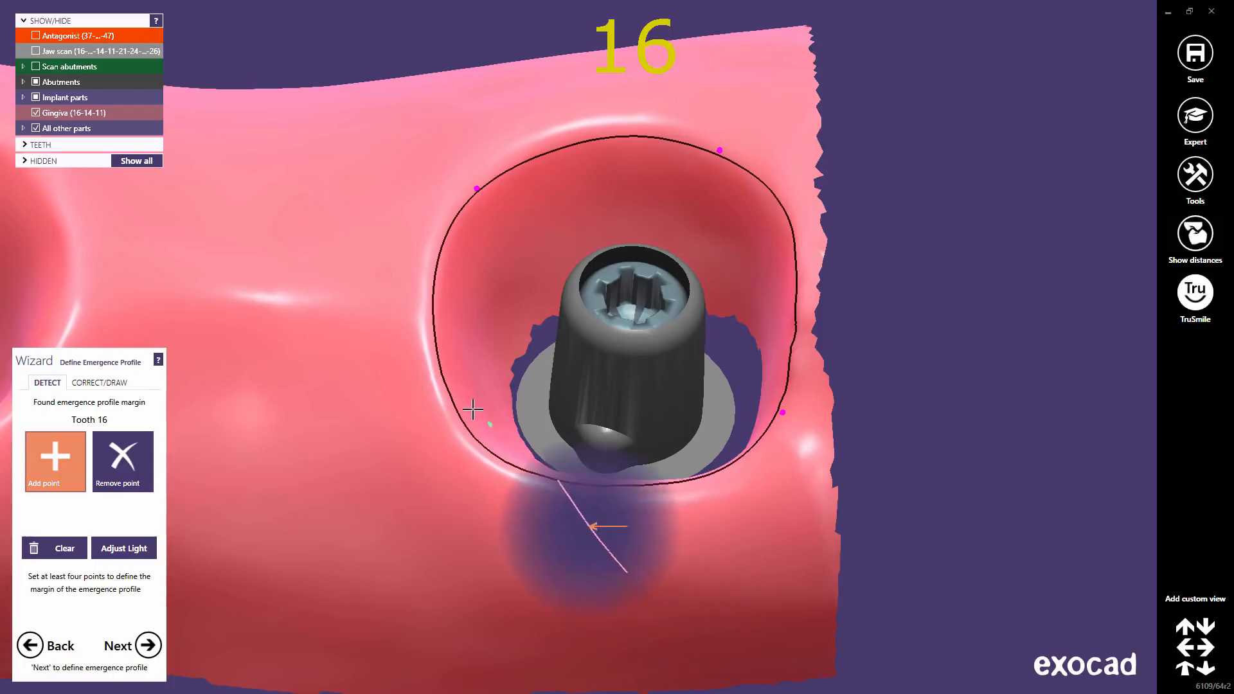
pyautogui.click(428, 356)
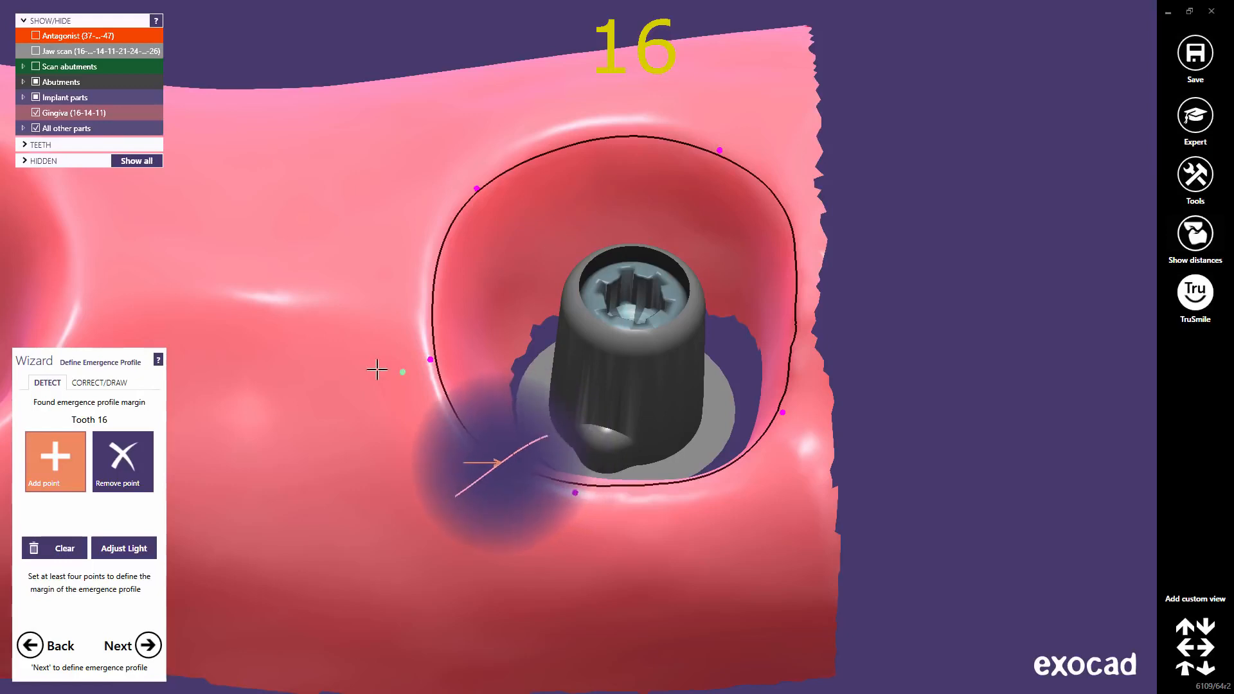
pyautogui.click(128, 463)
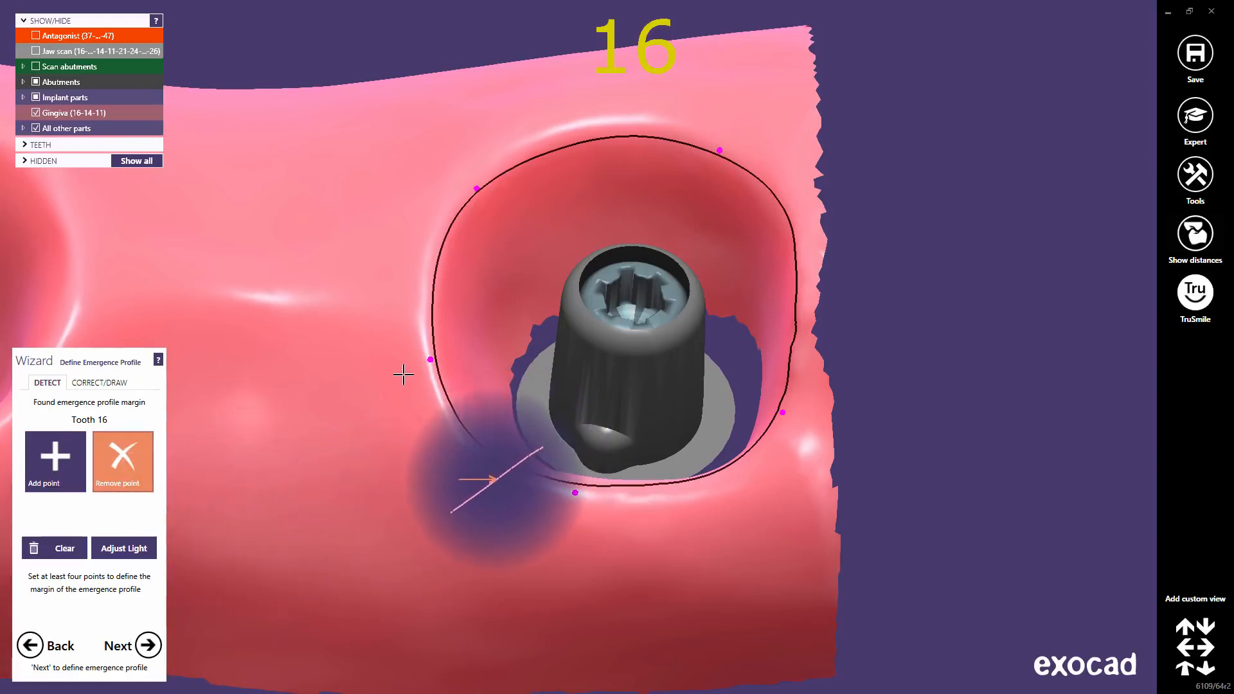
pyautogui.click(431, 360)
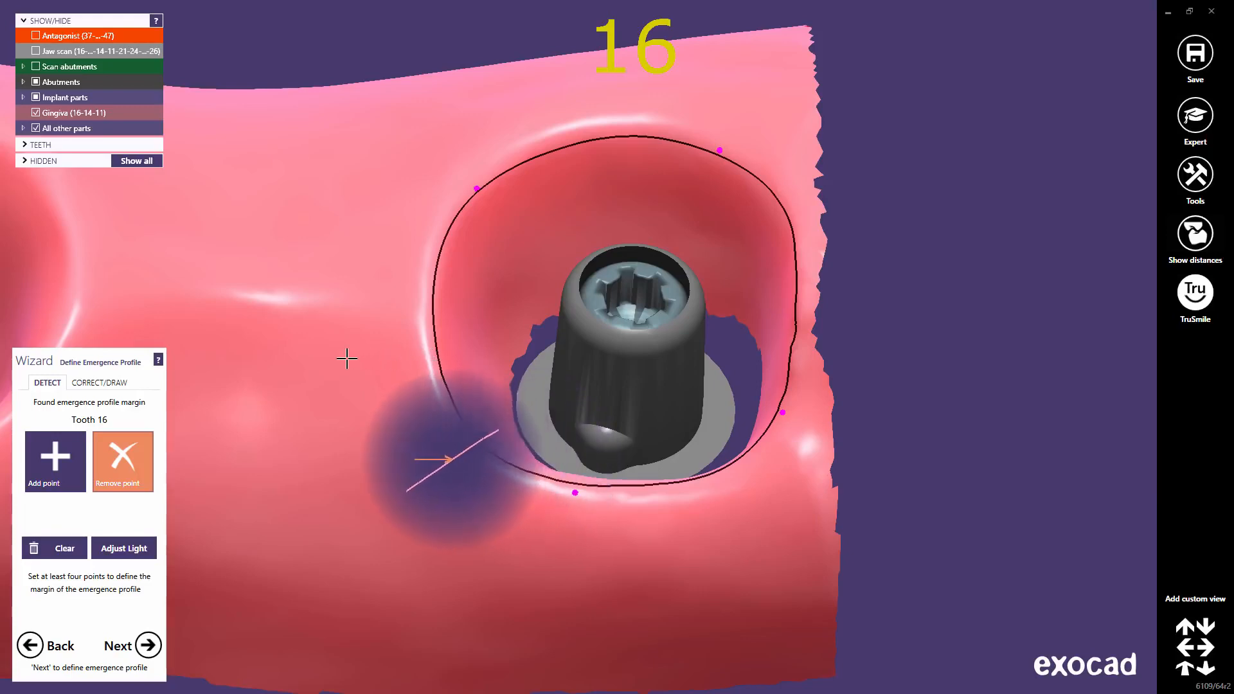
# Correct tooth 16's detected margin by moving a control point along the far edge of the gingival opening.
pyautogui.click(107, 384)
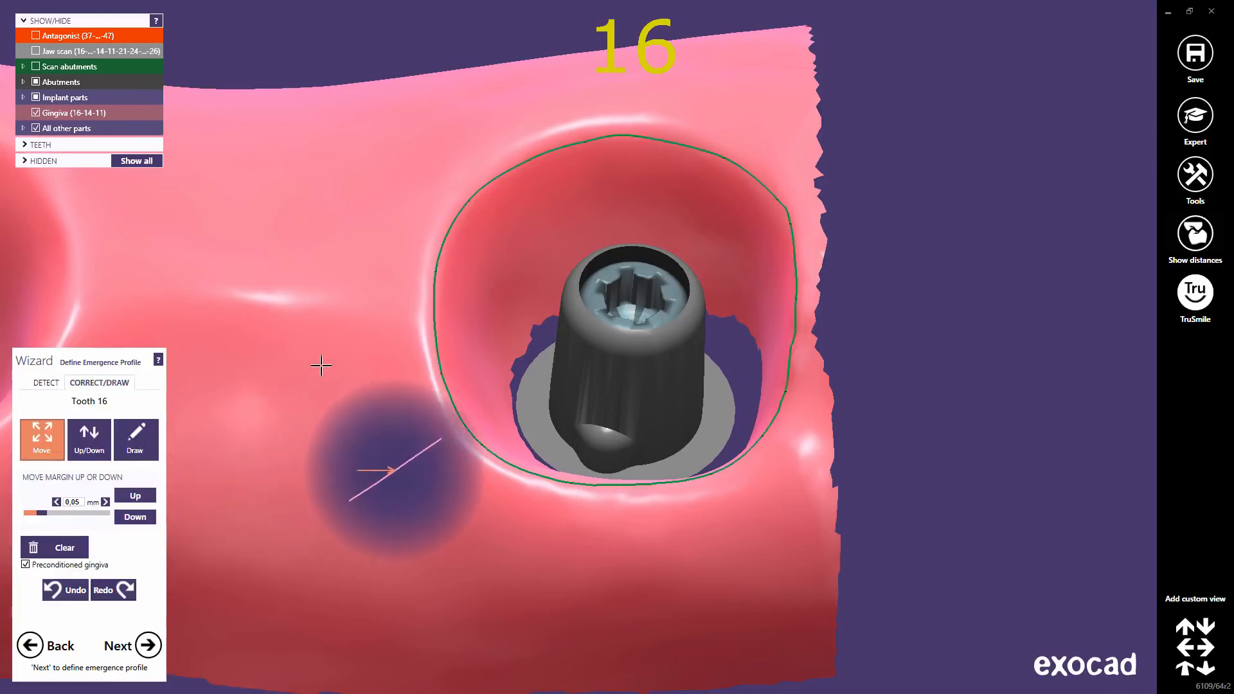
pyautogui.moveTo(584, 358); pyautogui.dragTo(584, 360, button='right')
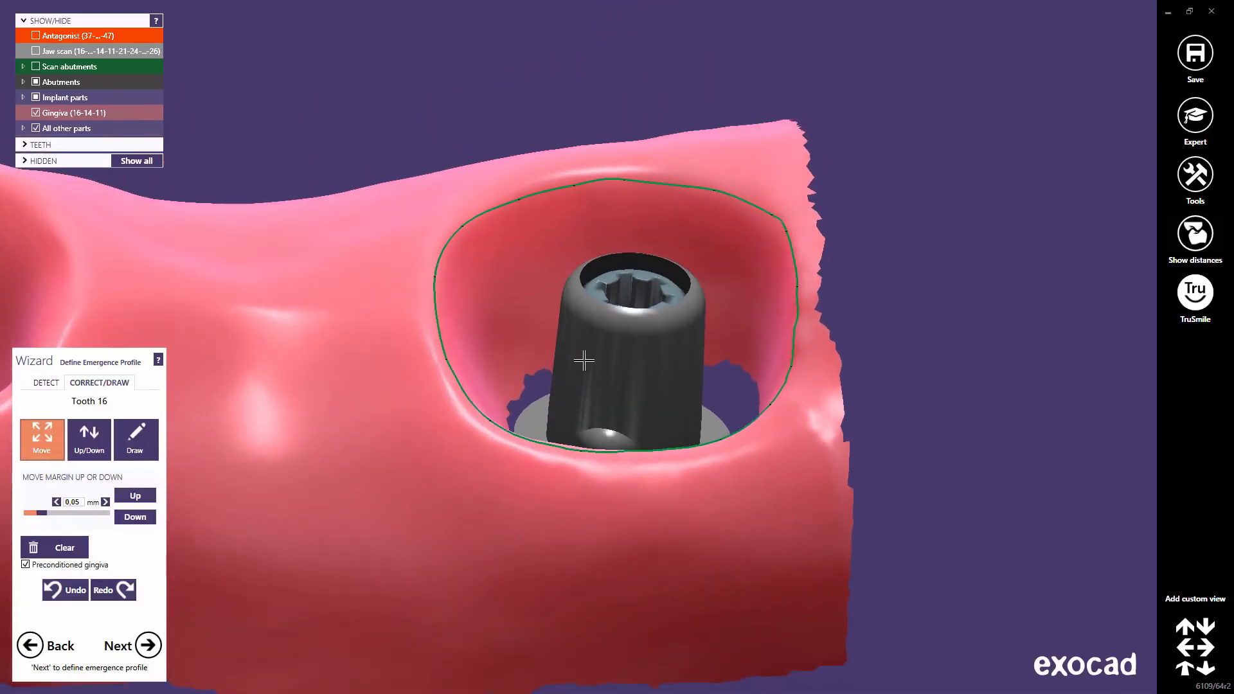
pyautogui.scroll(3, 581, 340)
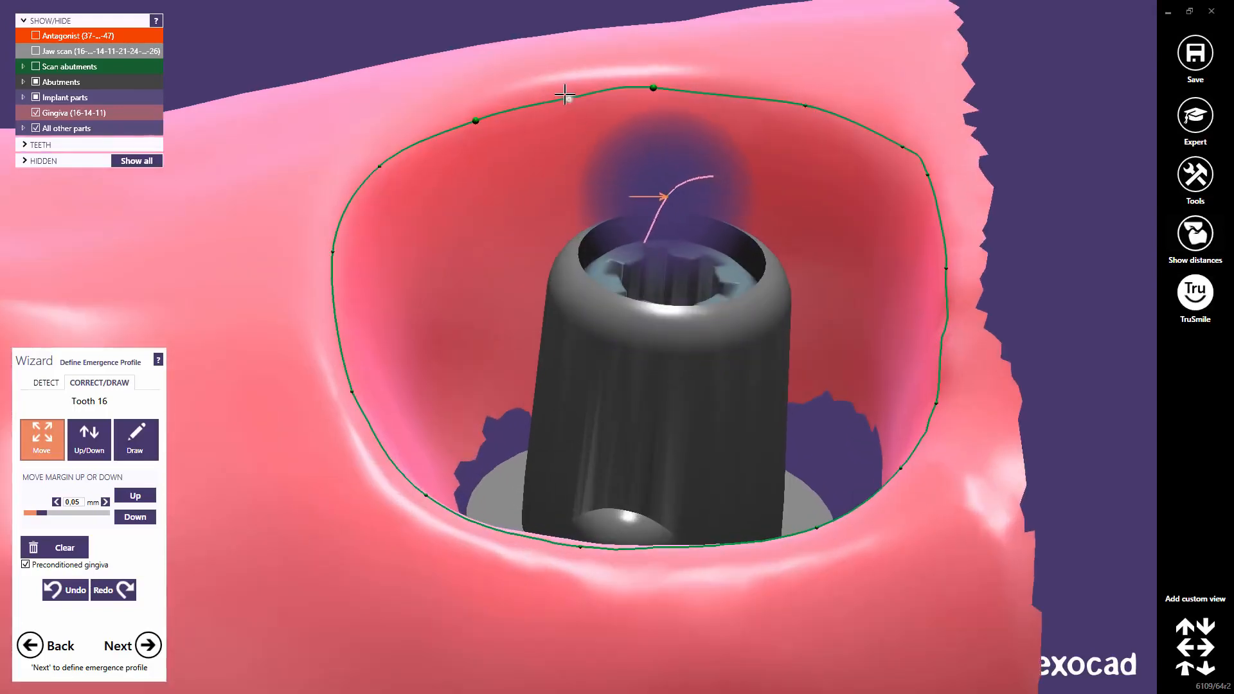
pyautogui.moveTo(567, 101); pyautogui.dragTo(558, 97)
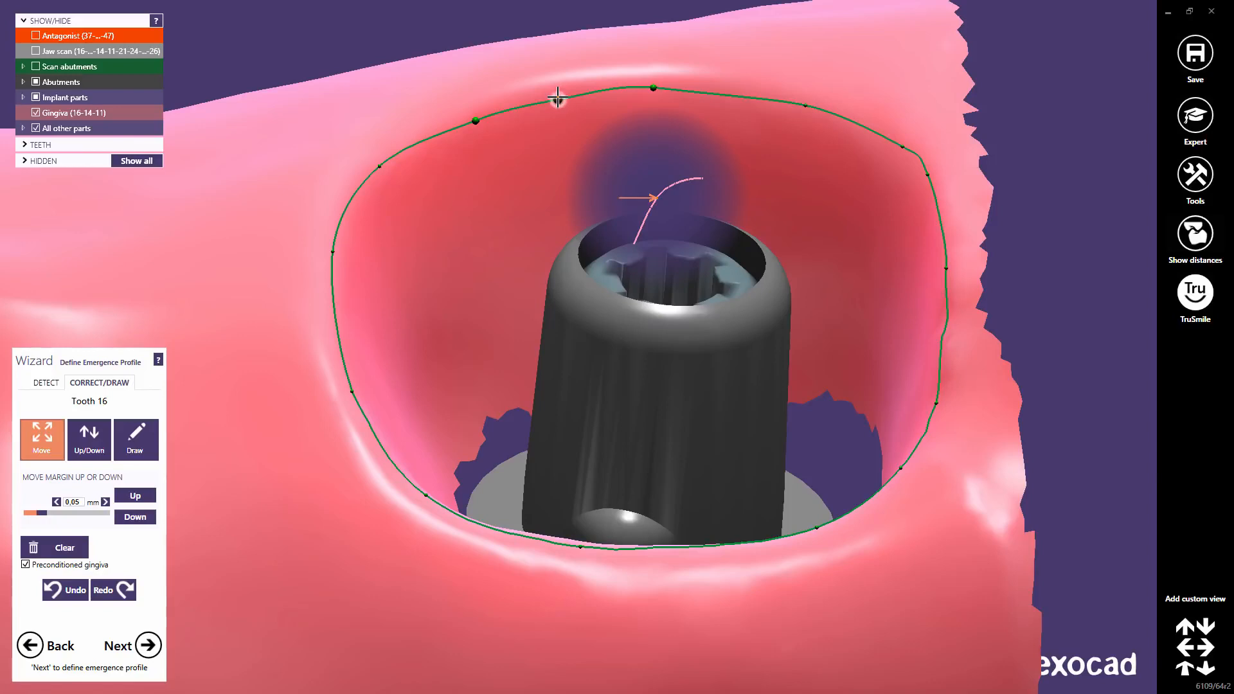
pyautogui.moveTo(557, 98); pyautogui.dragTo(557, 97)
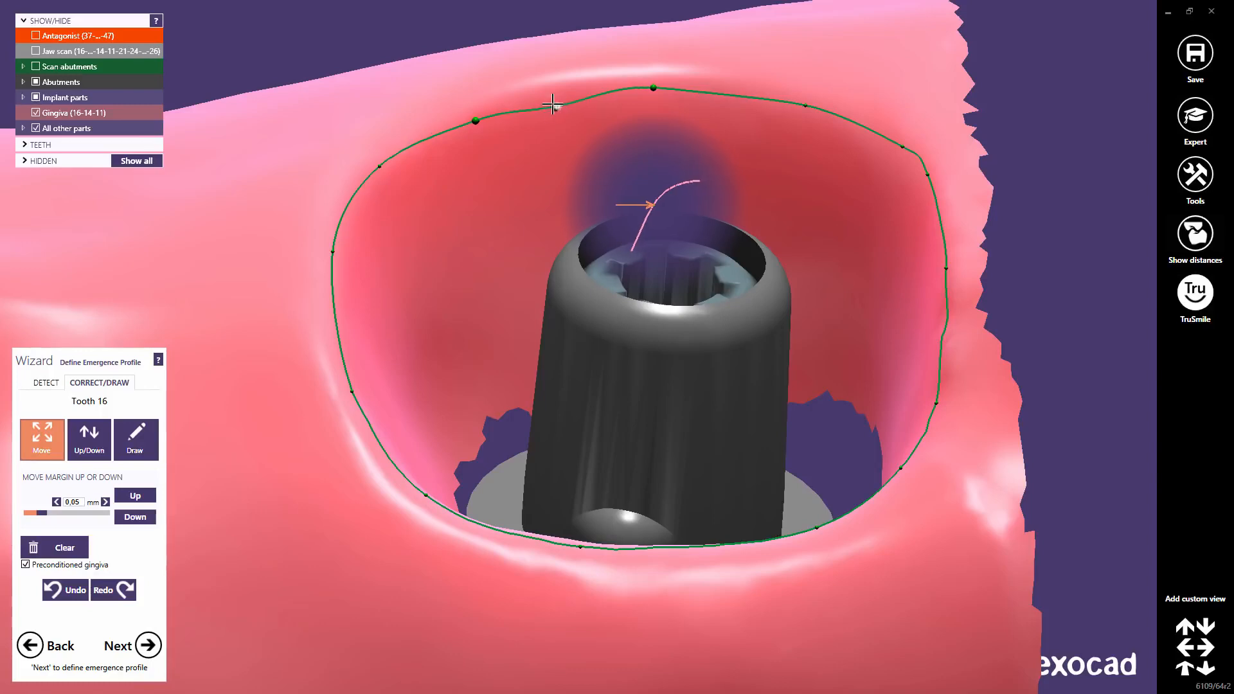
pyautogui.moveTo(554, 103); pyautogui.dragTo(559, 95)
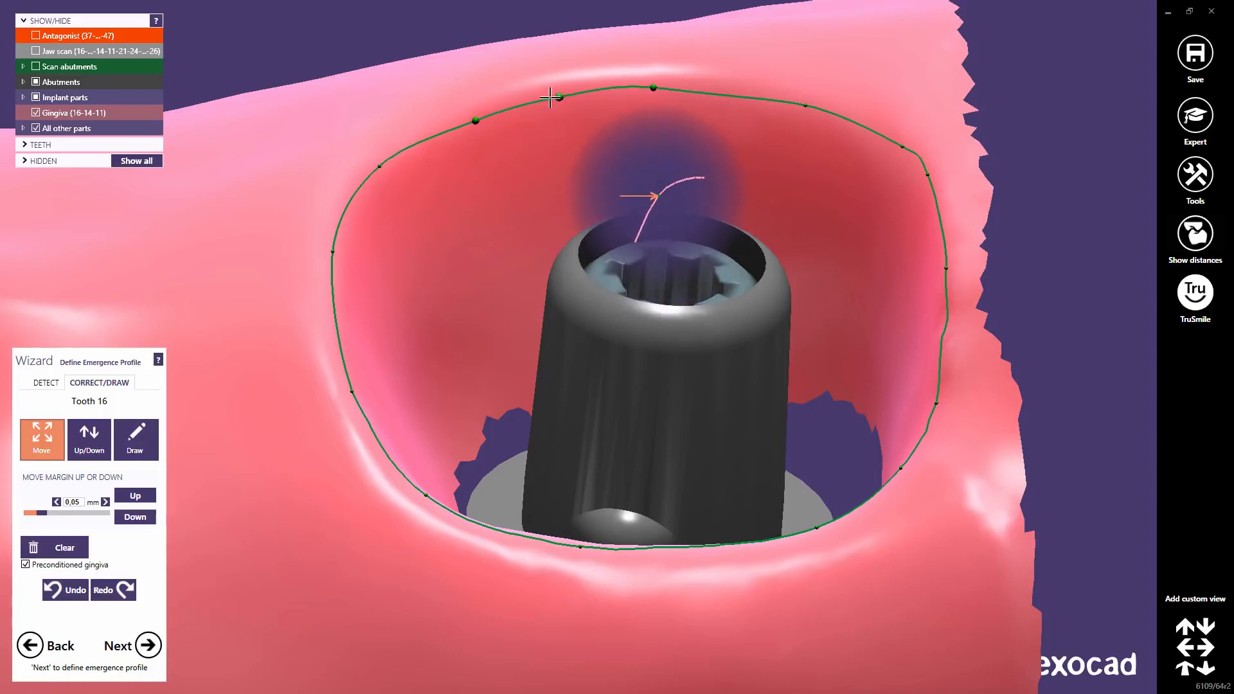
# Redraw the far section of tooth 16's margin point by point, deeper inside the gingival opening.
pyautogui.click(135, 440)
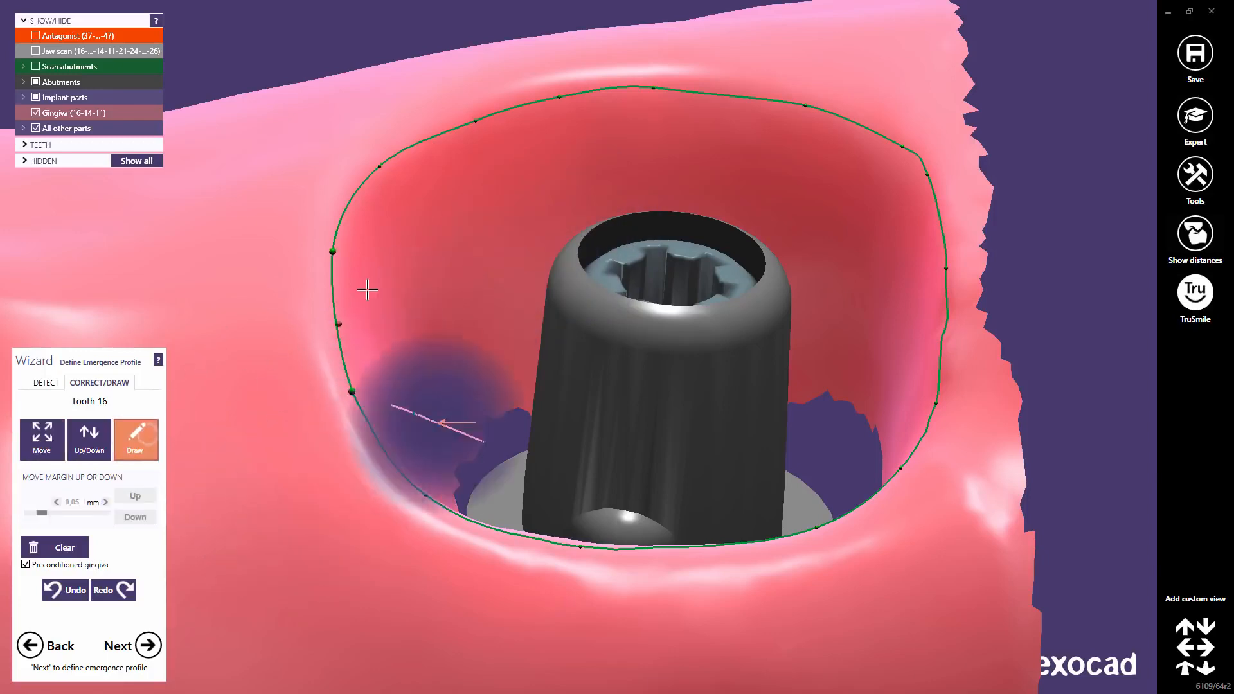
pyautogui.click(341, 240)
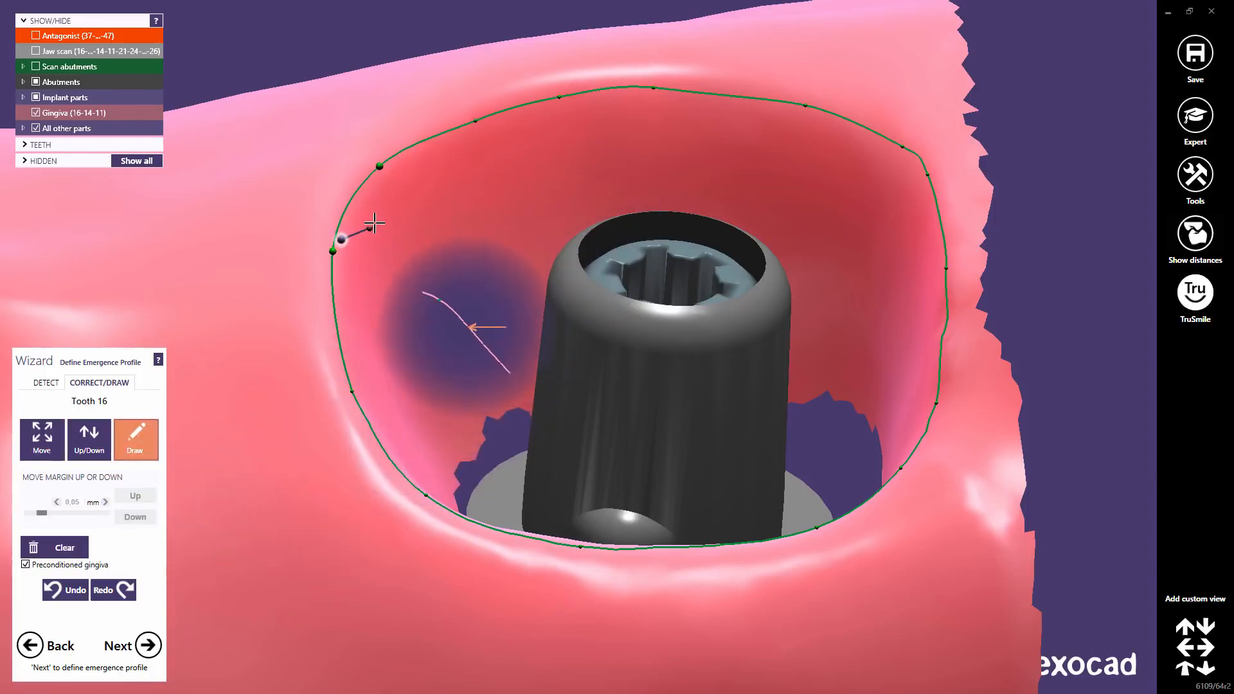
pyautogui.click(385, 216)
pyautogui.click(444, 176)
pyautogui.click(517, 152)
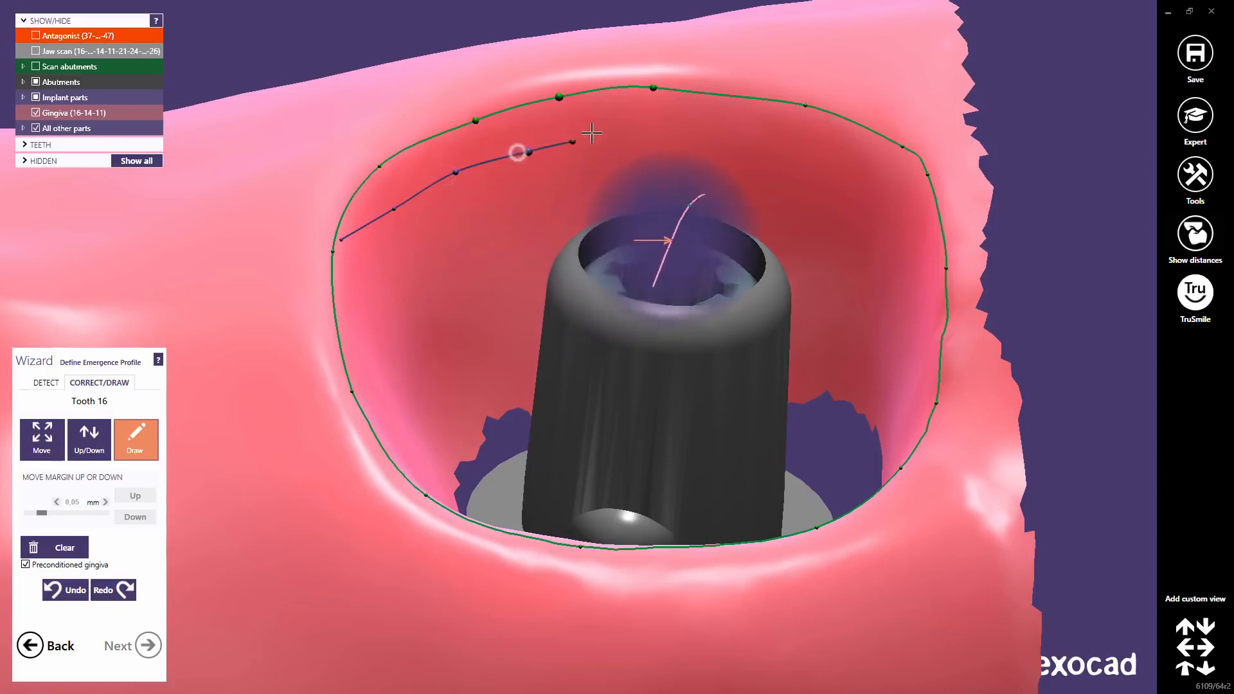
pyautogui.click(615, 130)
pyautogui.click(704, 133)
pyautogui.click(799, 155)
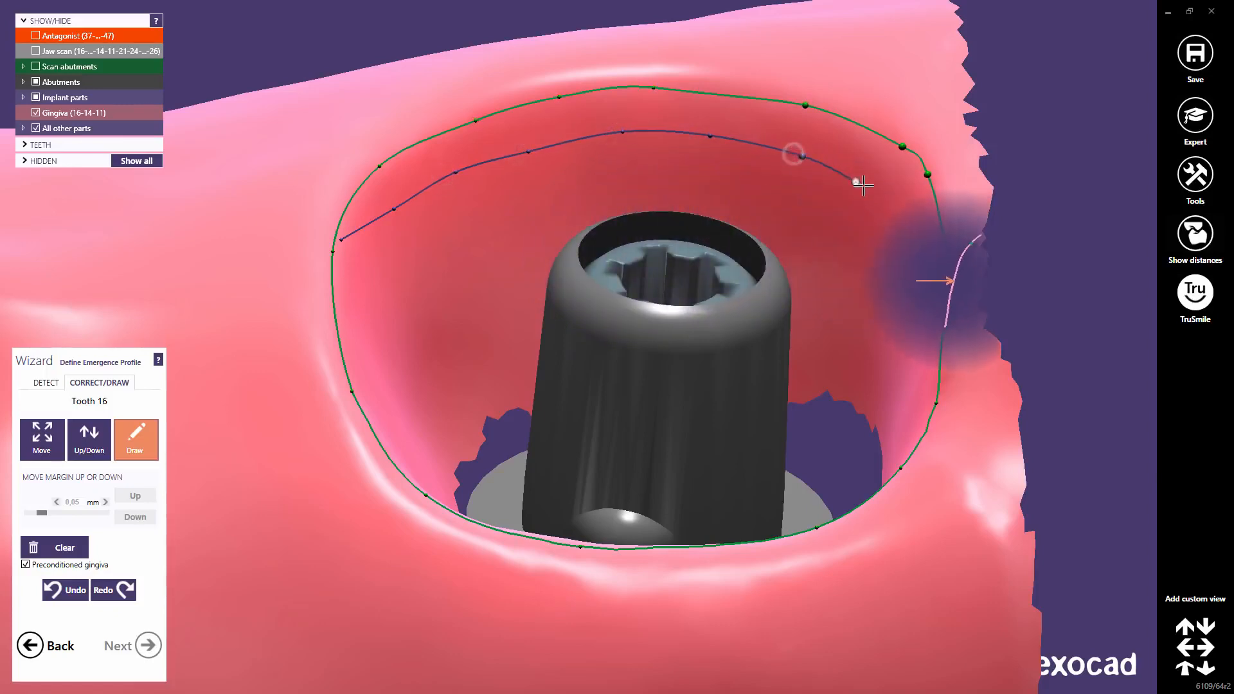
pyautogui.click(864, 186)
pyautogui.click(896, 233)
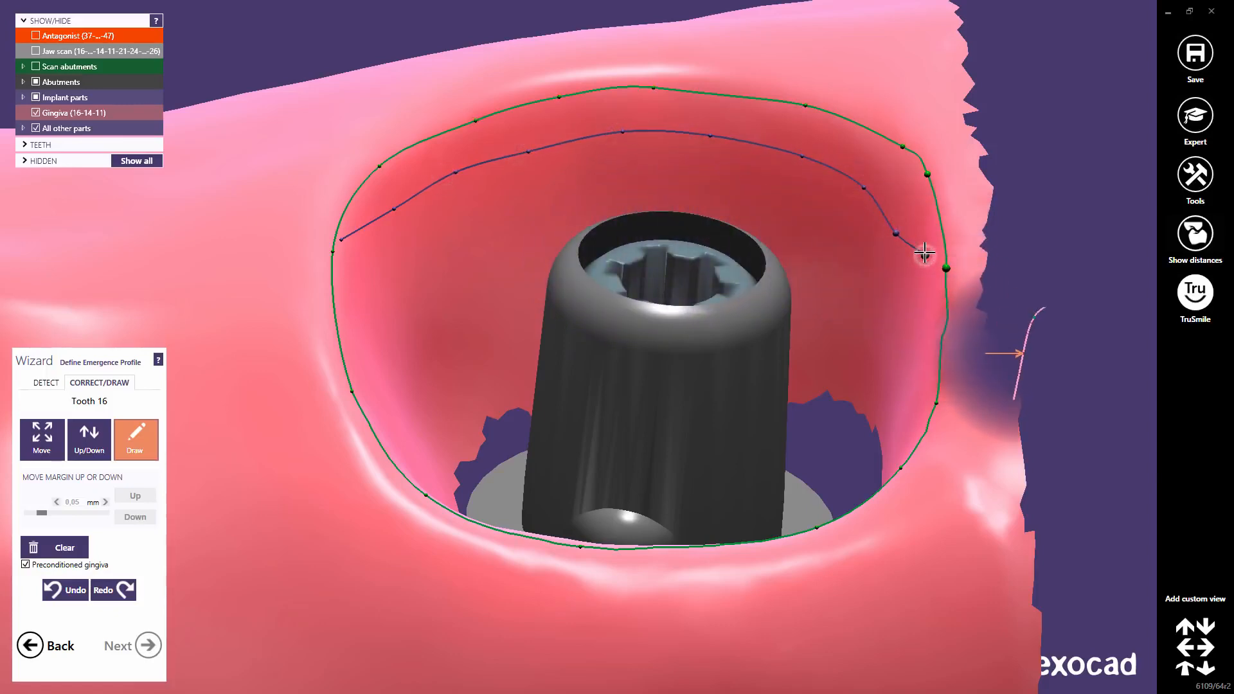
pyautogui.click(924, 254)
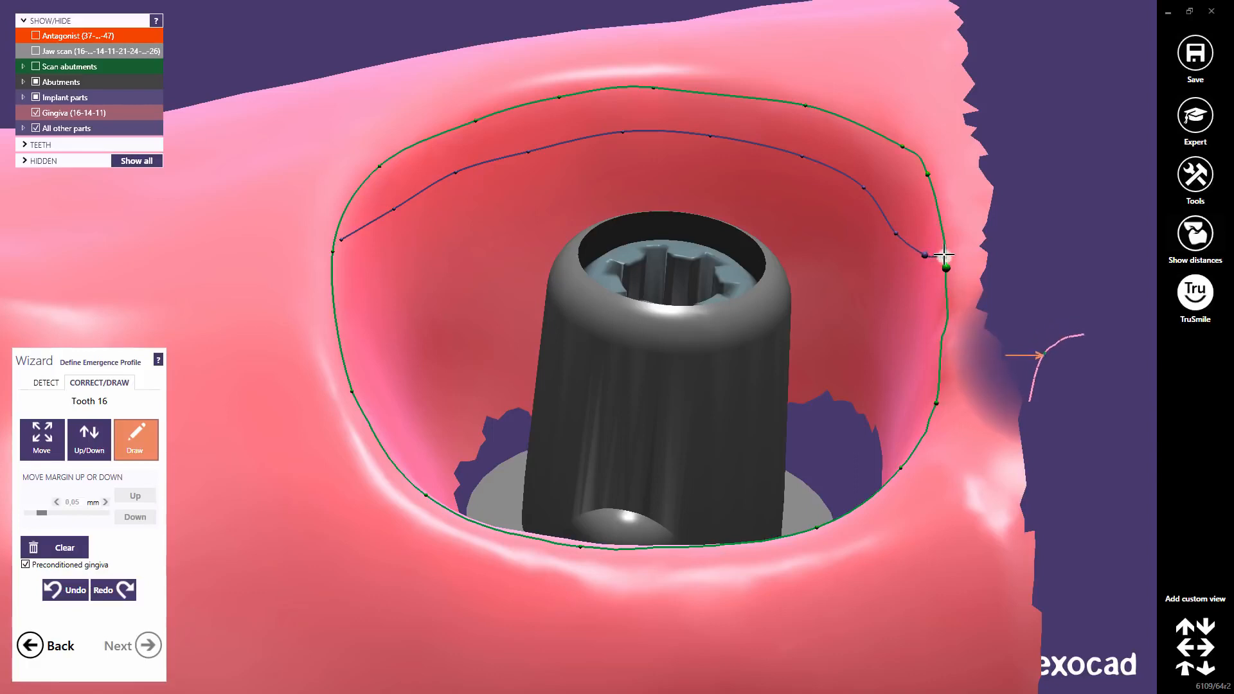
pyautogui.click(944, 256)
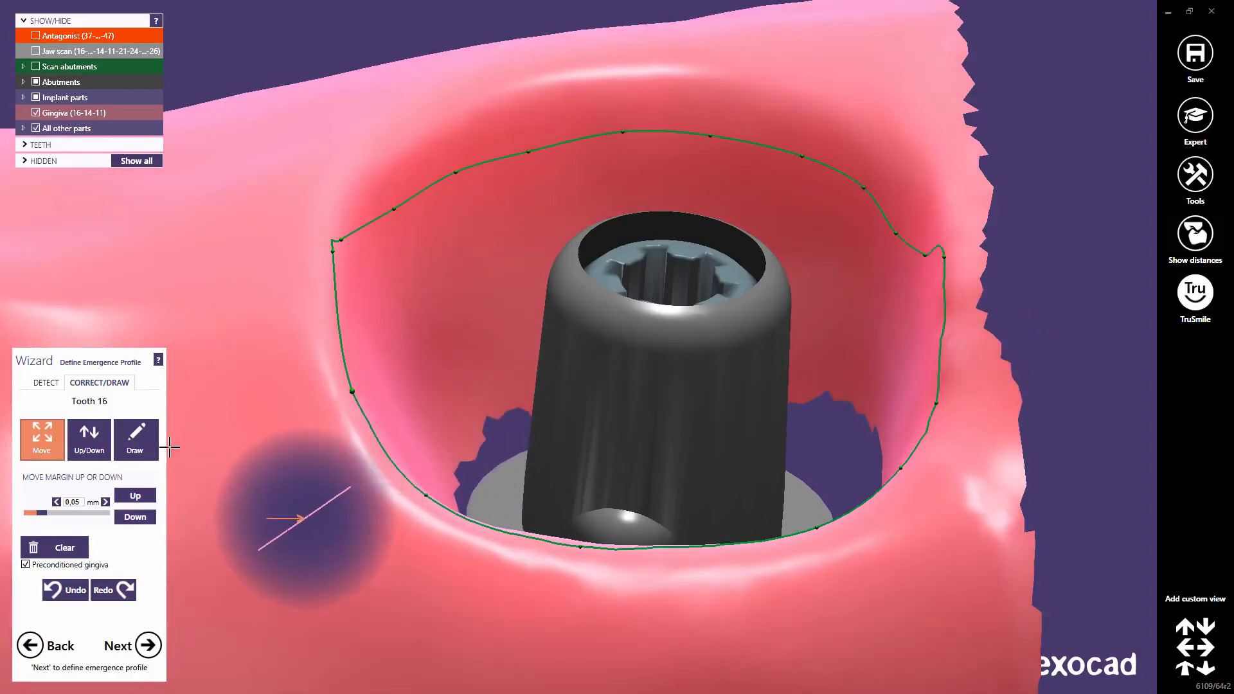
# Clear tooth 16's entire margin and draw a new closed one point by point around the inner rim of the gingival opening.
pyautogui.click(66, 549)
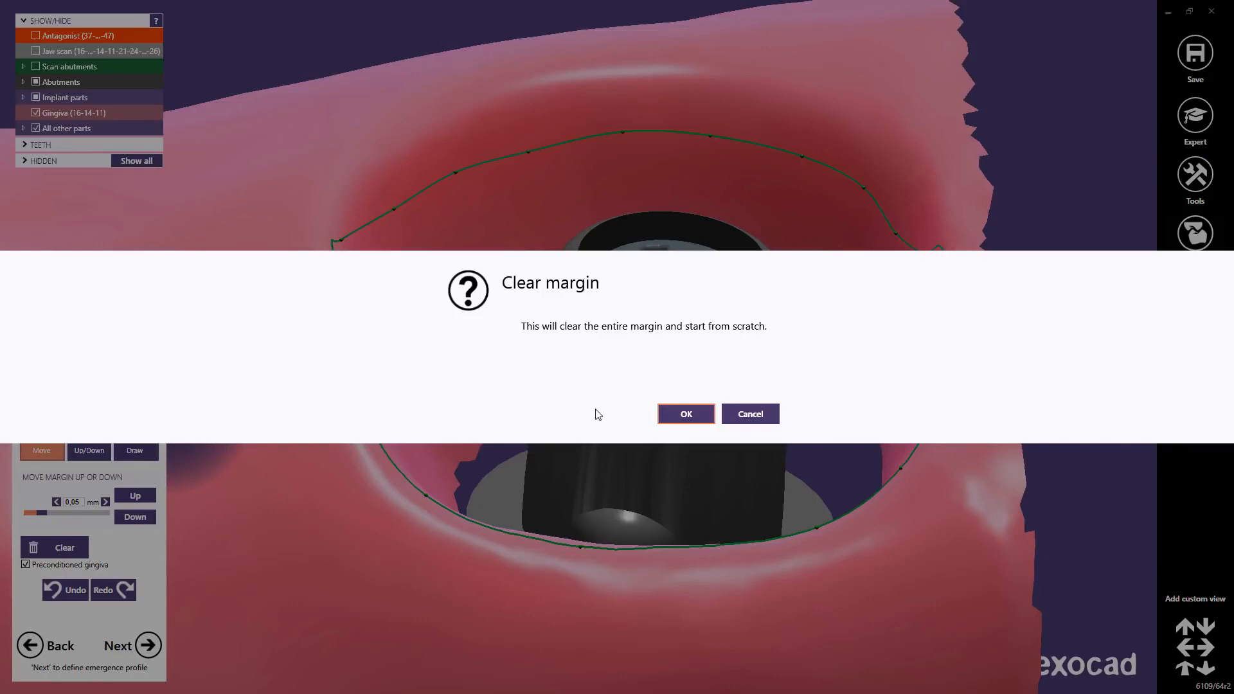
pyautogui.click(680, 418)
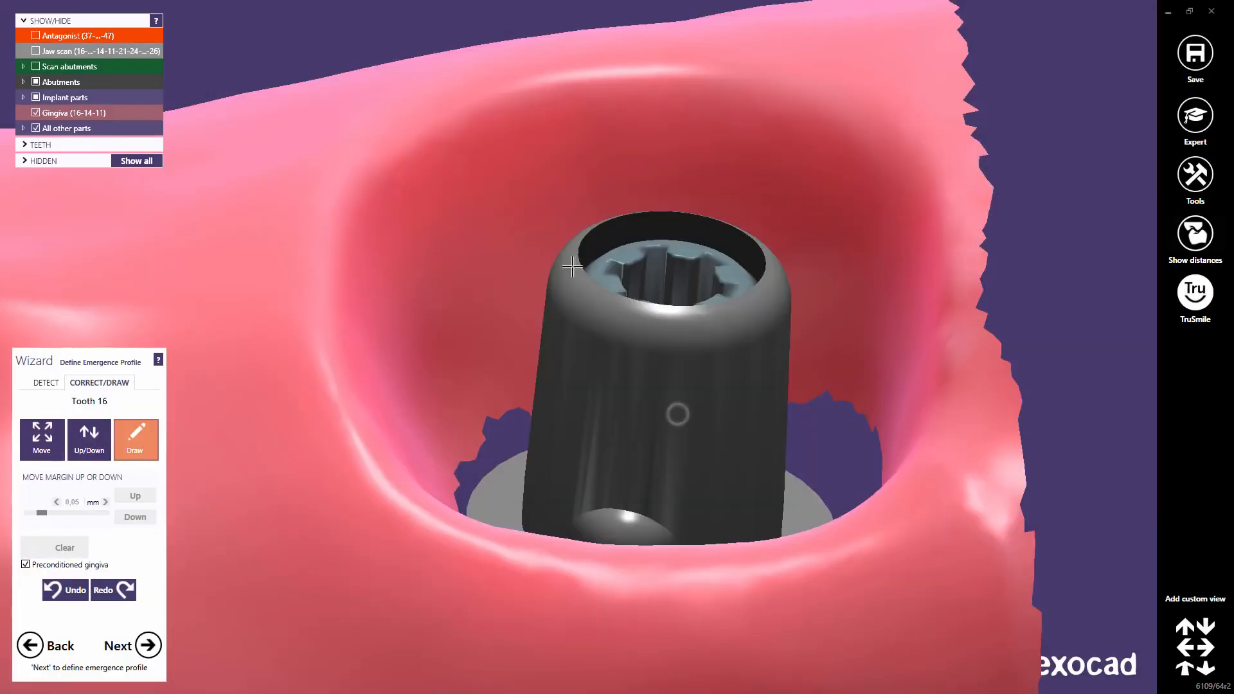
pyautogui.moveTo(572, 265); pyautogui.dragTo(419, 172)
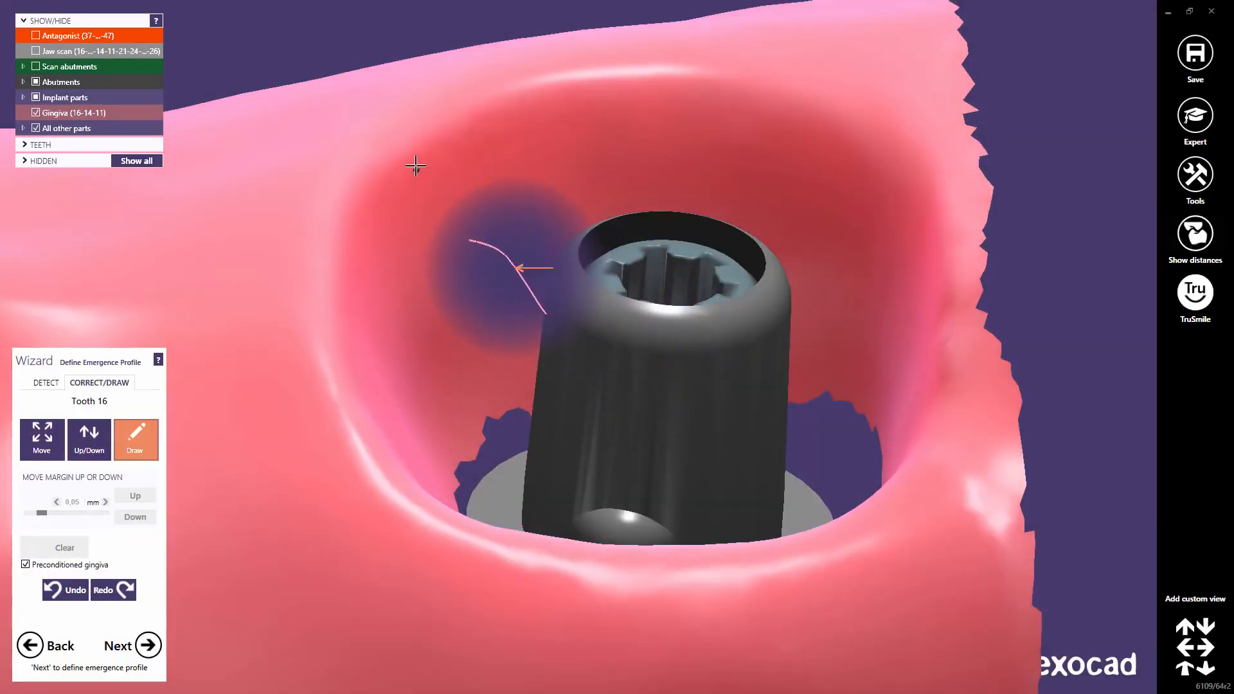
pyautogui.click(415, 165)
pyautogui.click(495, 131)
pyautogui.click(565, 116)
pyautogui.click(654, 106)
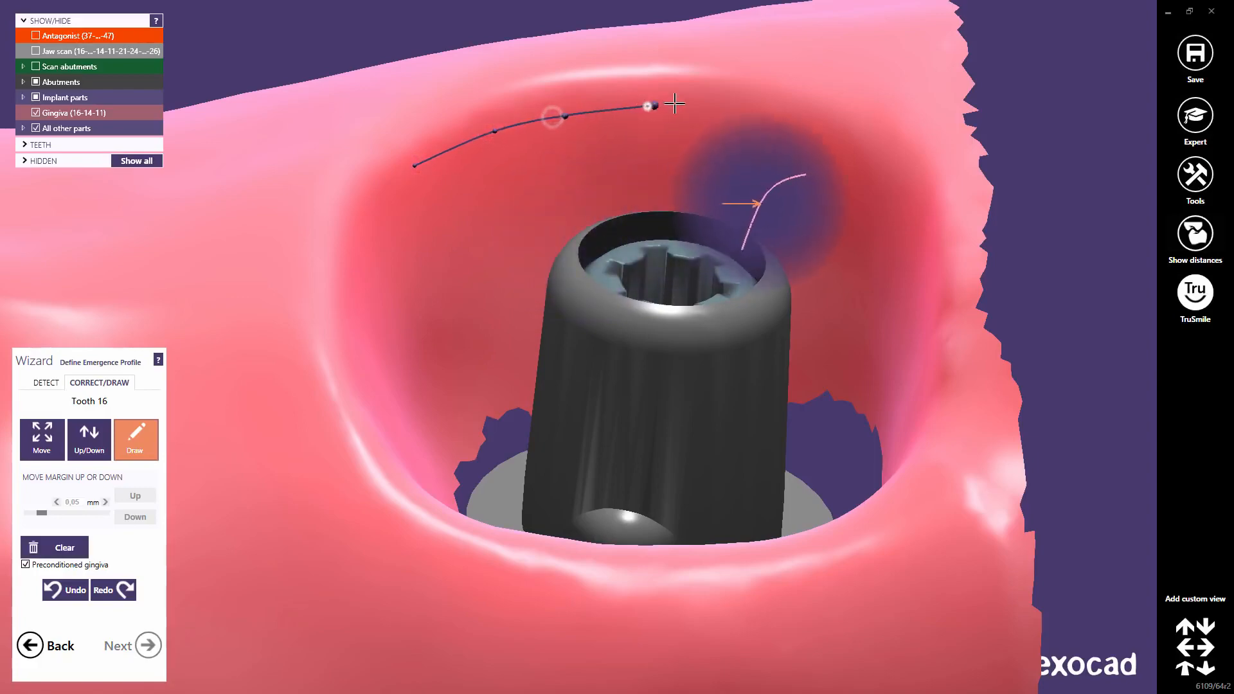
pyautogui.moveTo(855, 145); pyautogui.dragTo(730, 336, button='right')
pyautogui.click(690, 352)
pyautogui.click(762, 376)
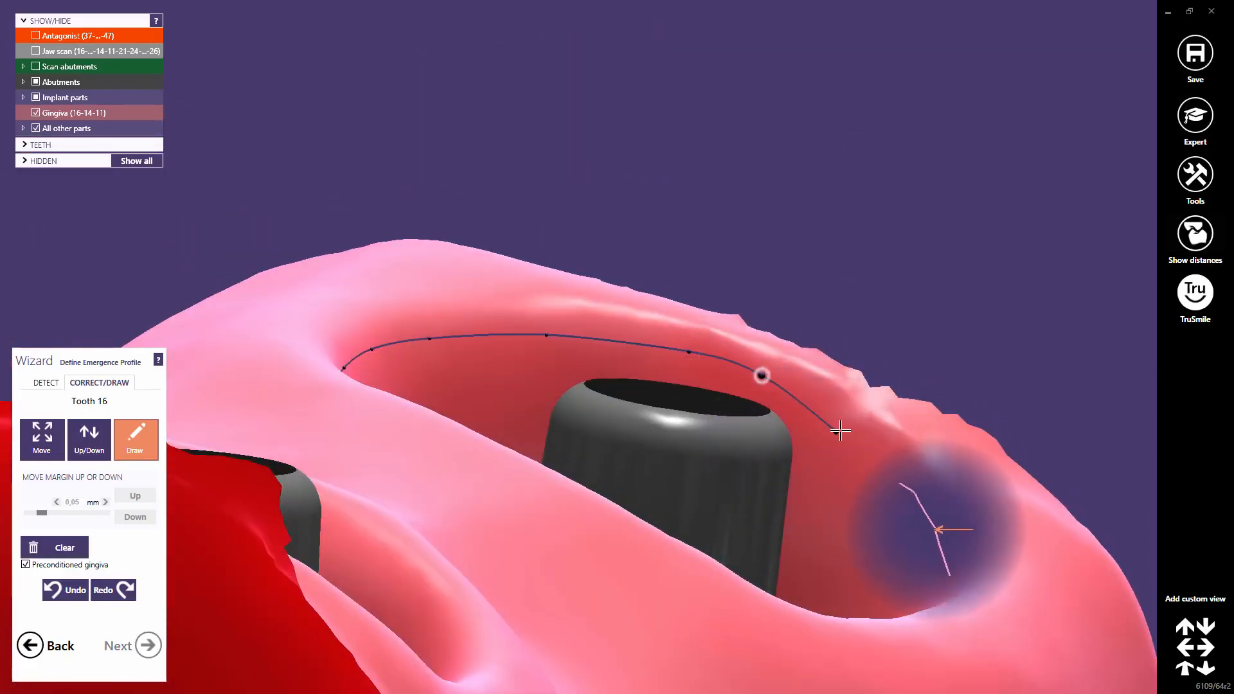
pyautogui.click(882, 446)
pyautogui.moveTo(918, 482); pyautogui.dragTo(703, 433, button='right')
pyautogui.click(645, 372)
pyautogui.click(712, 429)
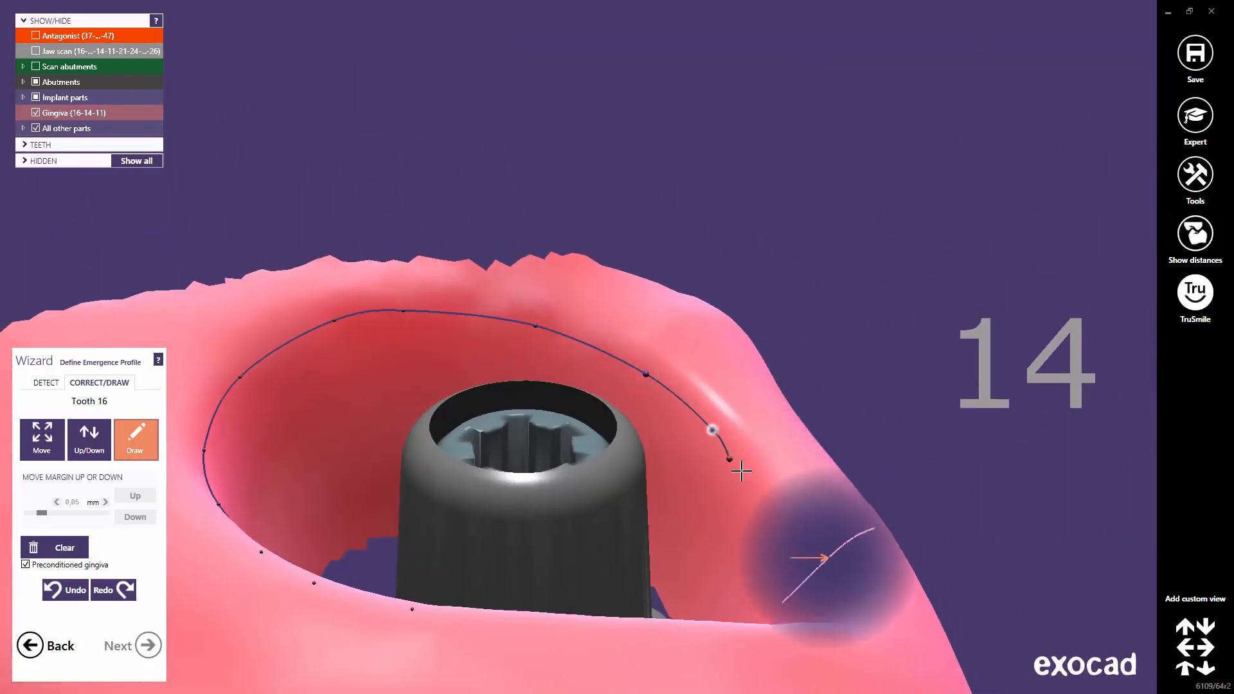
pyautogui.click(760, 502)
pyautogui.moveTo(760, 501); pyautogui.dragTo(758, 490, button='right')
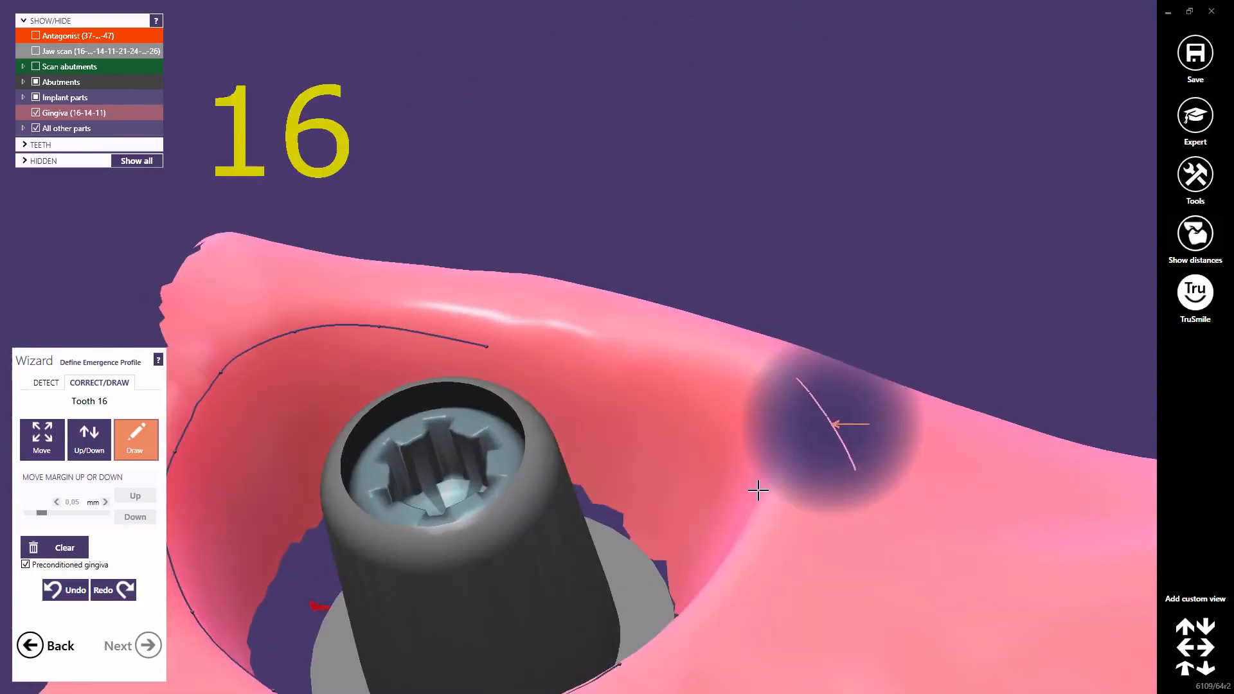
pyautogui.click(624, 374)
pyautogui.moveTo(729, 390); pyautogui.dragTo(724, 411, button='right')
pyautogui.click(557, 370)
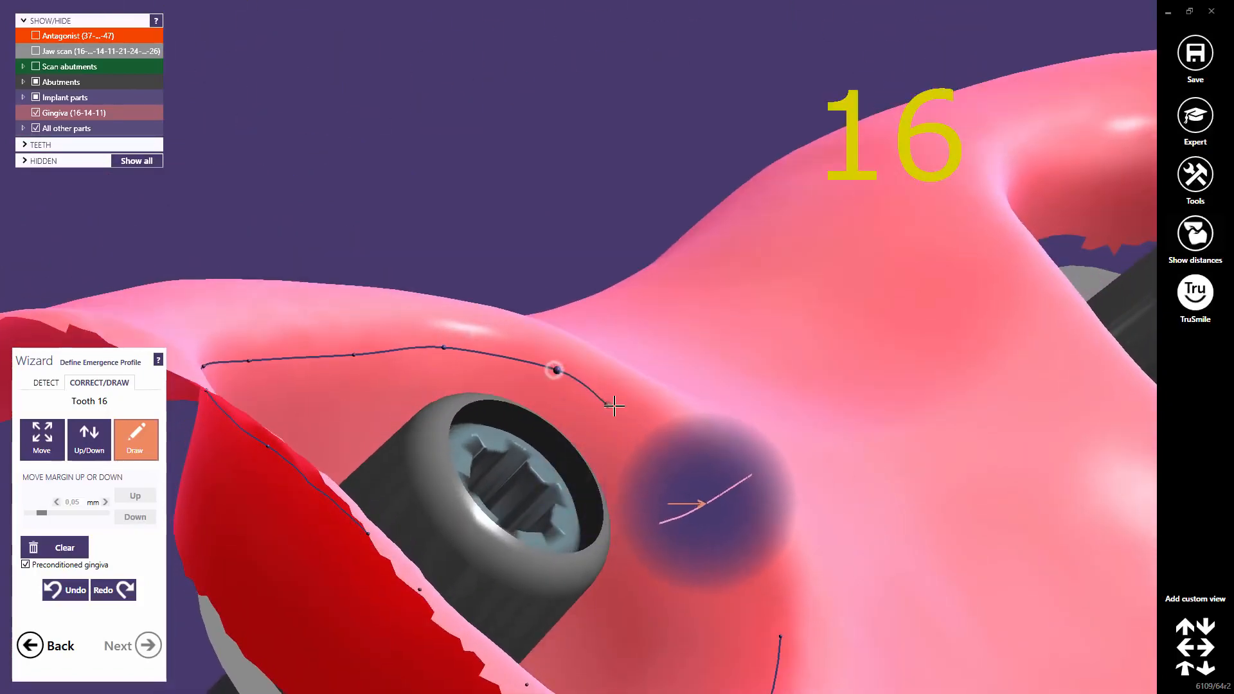
pyautogui.click(635, 418)
pyautogui.click(727, 512)
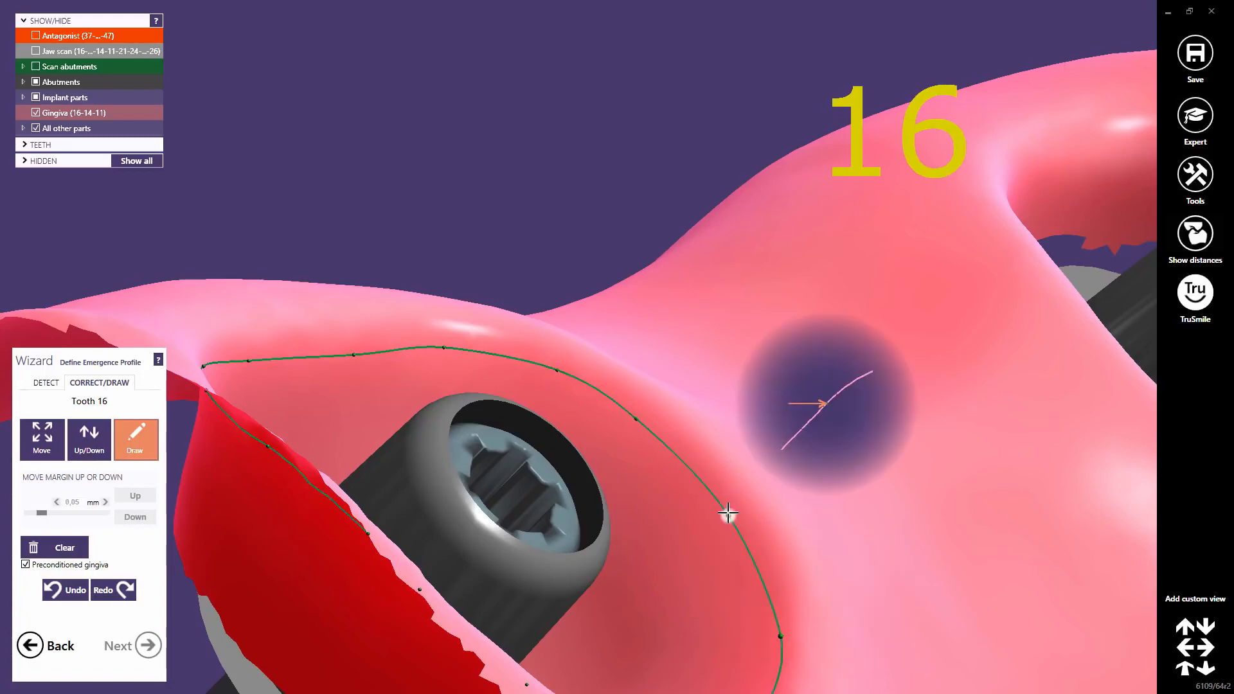
pyautogui.moveTo(727, 512)
pyautogui.mouseDown(button='right')
pyautogui.moveTo(727, 540)
pyautogui.moveTo(710, 512)
pyautogui.moveTo(866, 612)
pyautogui.mouseUp(button='right')
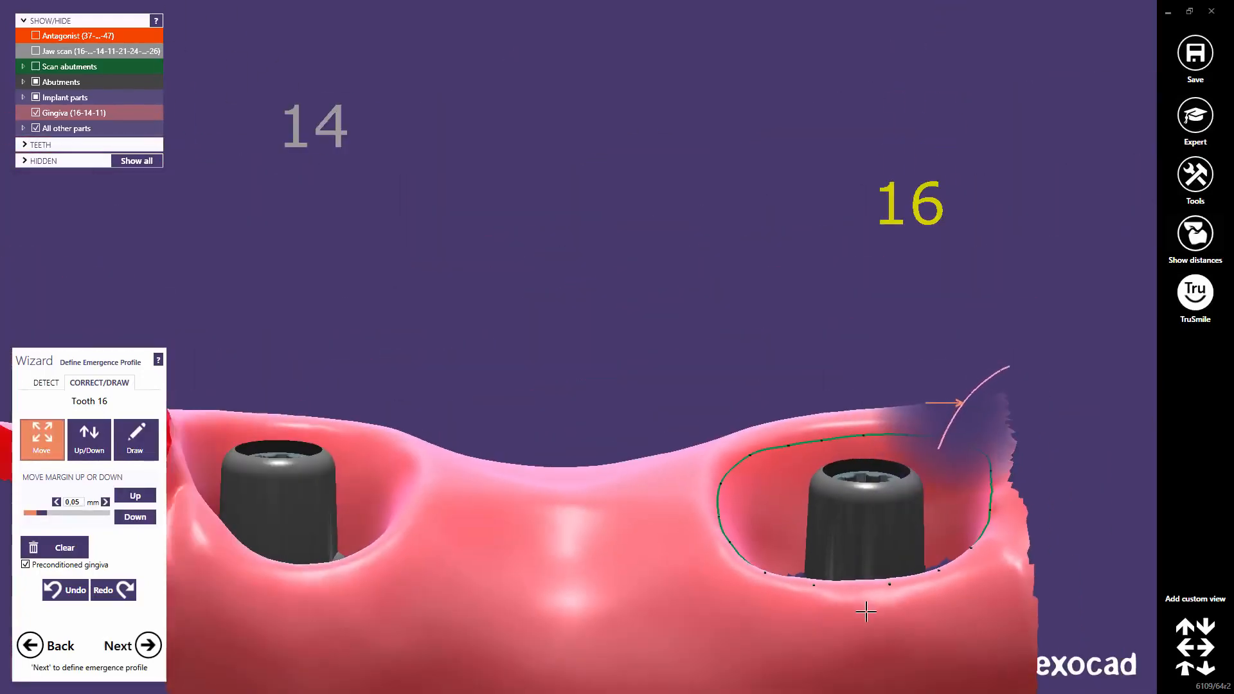
pyautogui.click(866, 611)
pyautogui.moveTo(866, 612); pyautogui.dragTo(604, 539, button='middle')
pyautogui.scroll(2, 605, 539)
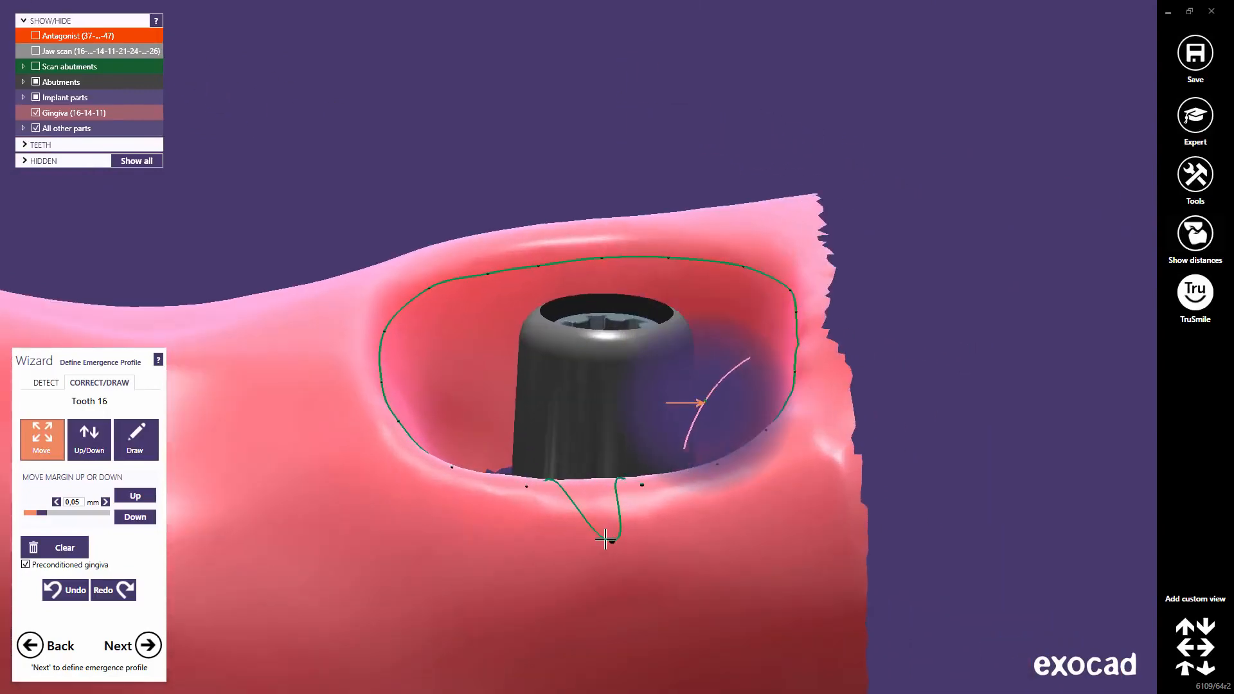
pyautogui.scroll(2, 604, 539)
pyautogui.hotkey('ctrl', 'z')
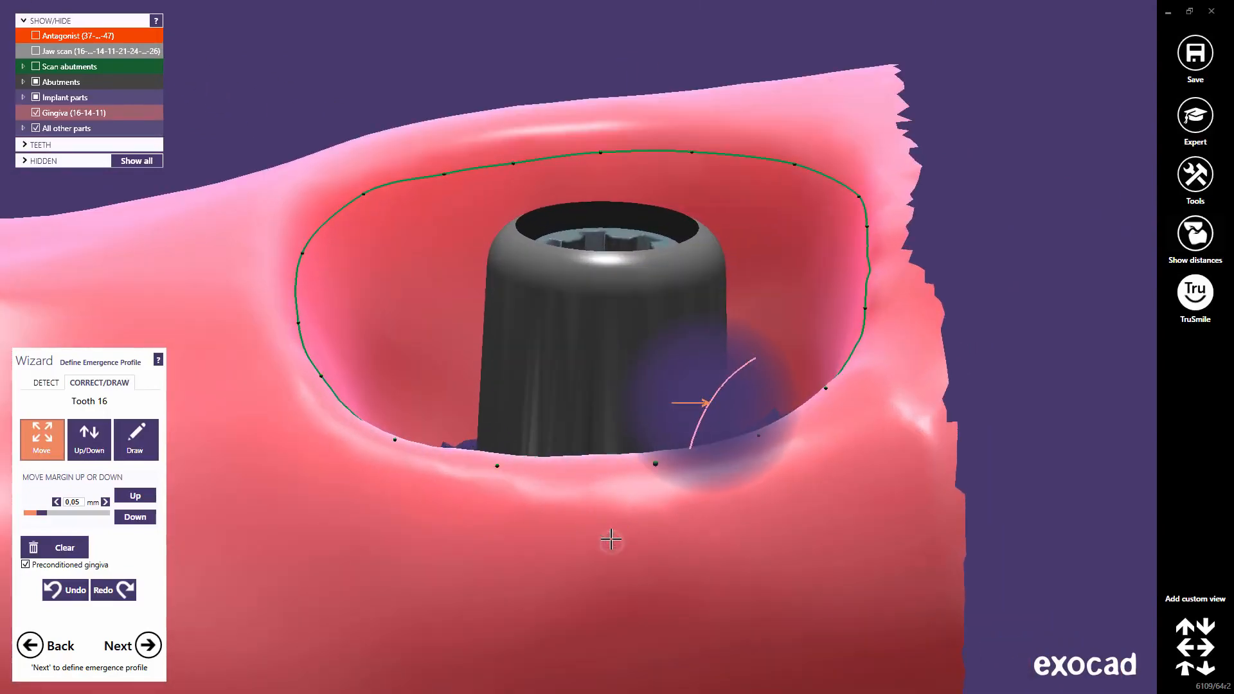
# Set the margin offset to 0.25 mm and move tooth 16's whole margin down twice.
pyautogui.moveTo(587, 507); pyautogui.dragTo(589, 514, button='right')
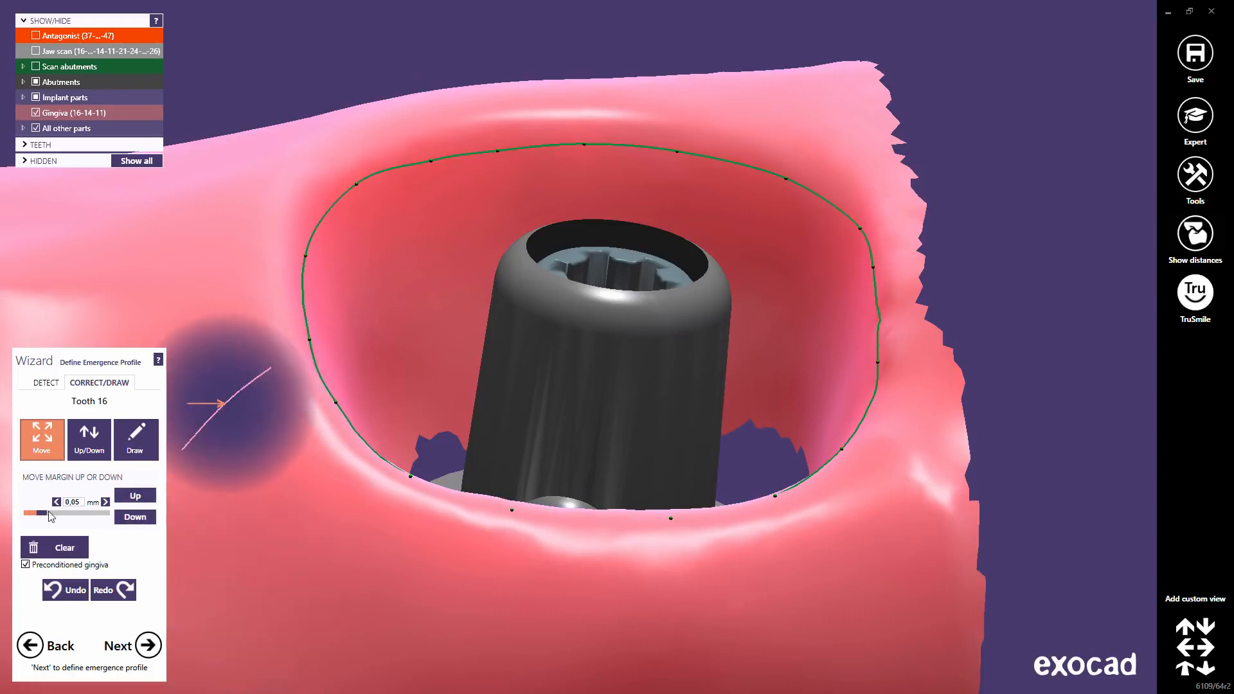
pyautogui.moveTo(70, 513); pyautogui.dragTo(102, 513)
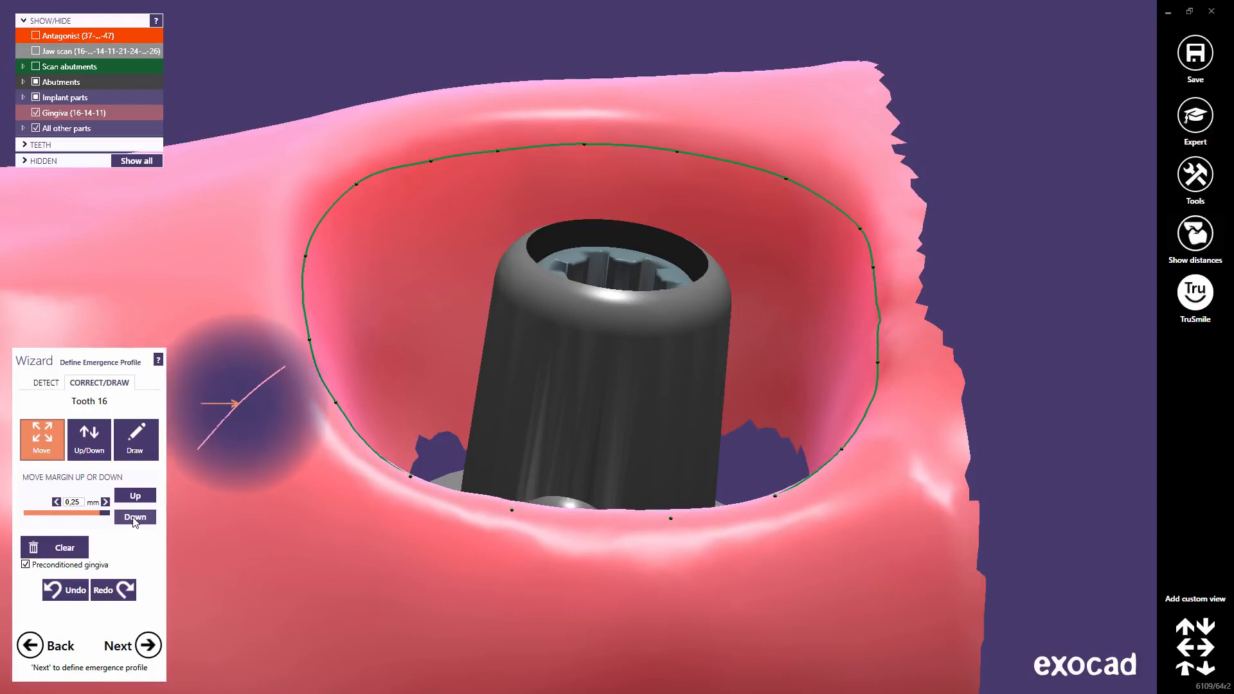
pyautogui.click(135, 518)
pyautogui.click(135, 518)
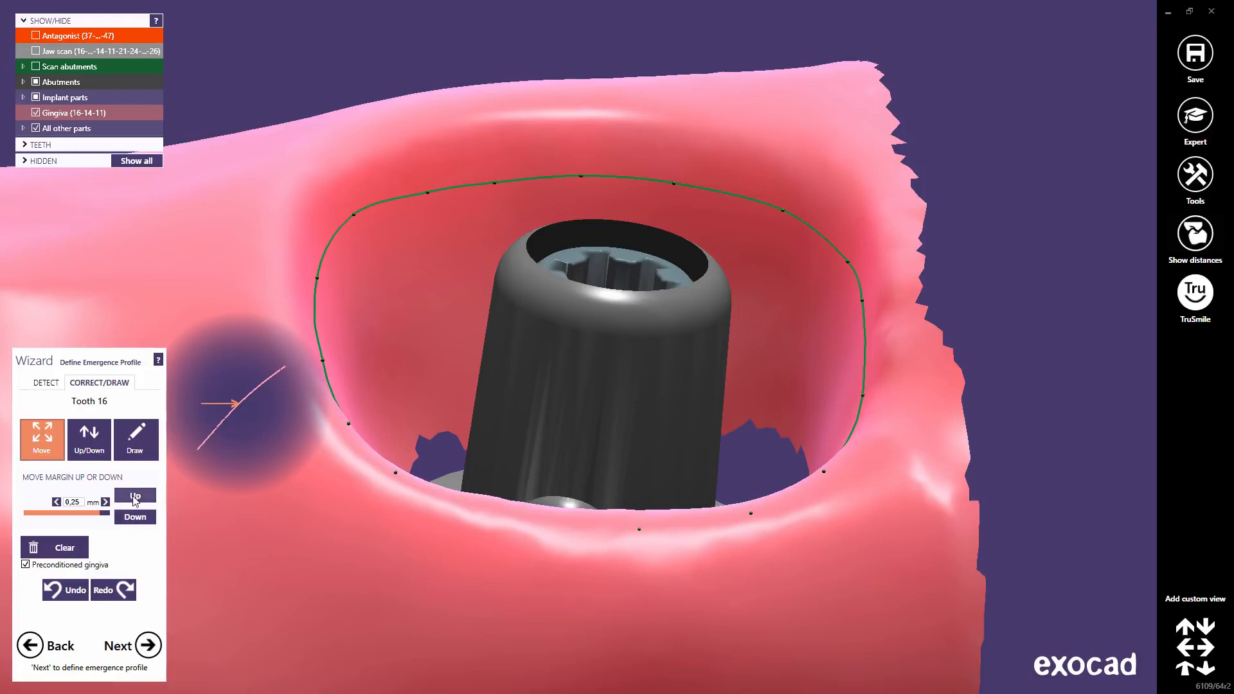
# Move tooth 16's whole margin back up twice by 0.25 mm and accept it to continue with tooth 14.
pyautogui.click(135, 496)
pyautogui.click(134, 497)
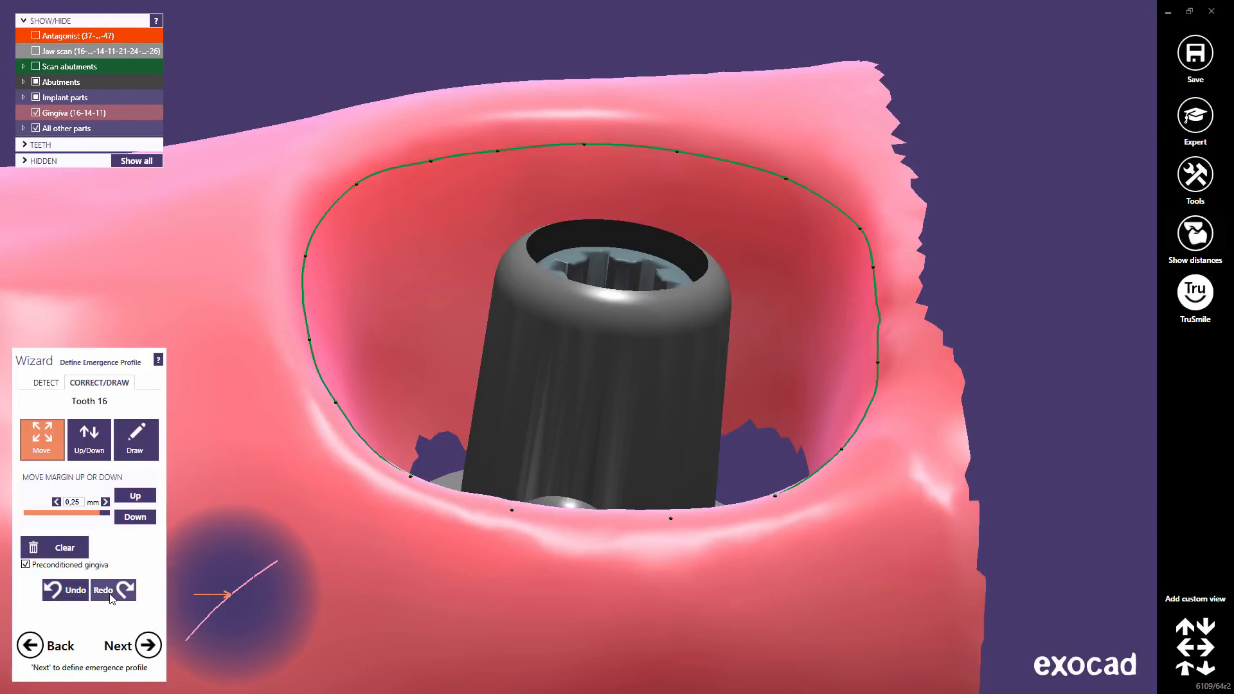
pyautogui.click(146, 645)
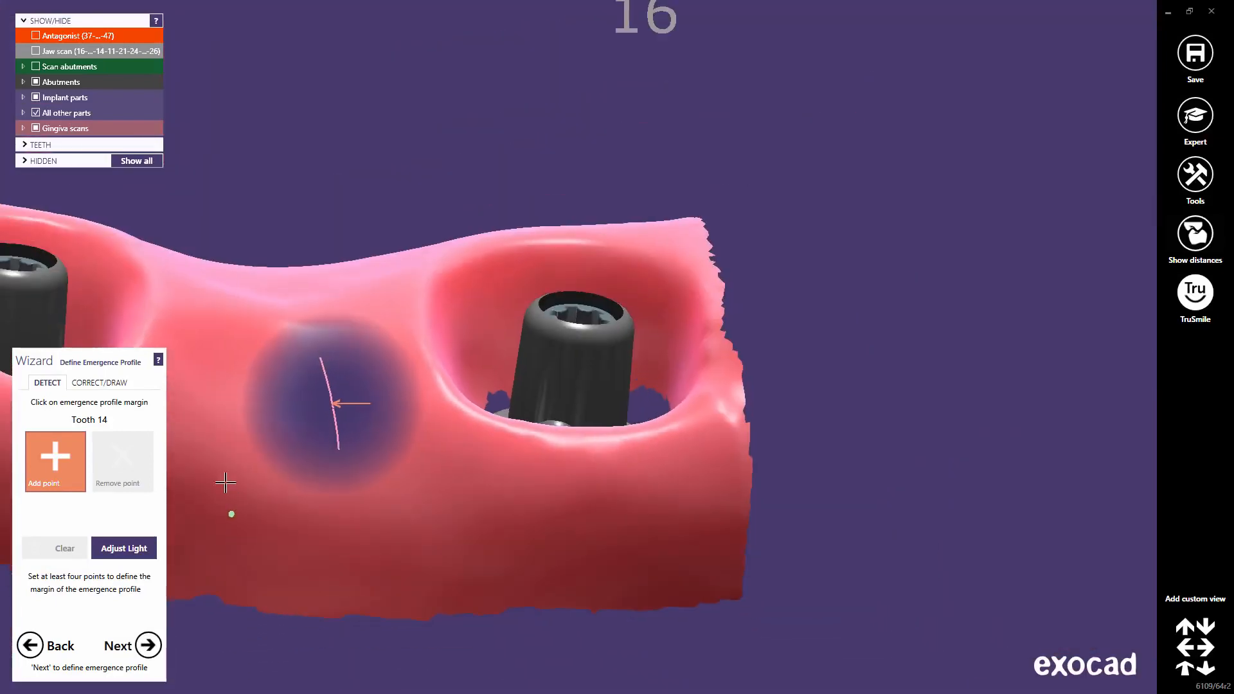
# Detect tooth 14's emergence profile margin by setting four points around the rim of its gingival opening.
pyautogui.moveTo(214, 460); pyautogui.dragTo(662, 507, button='middle')
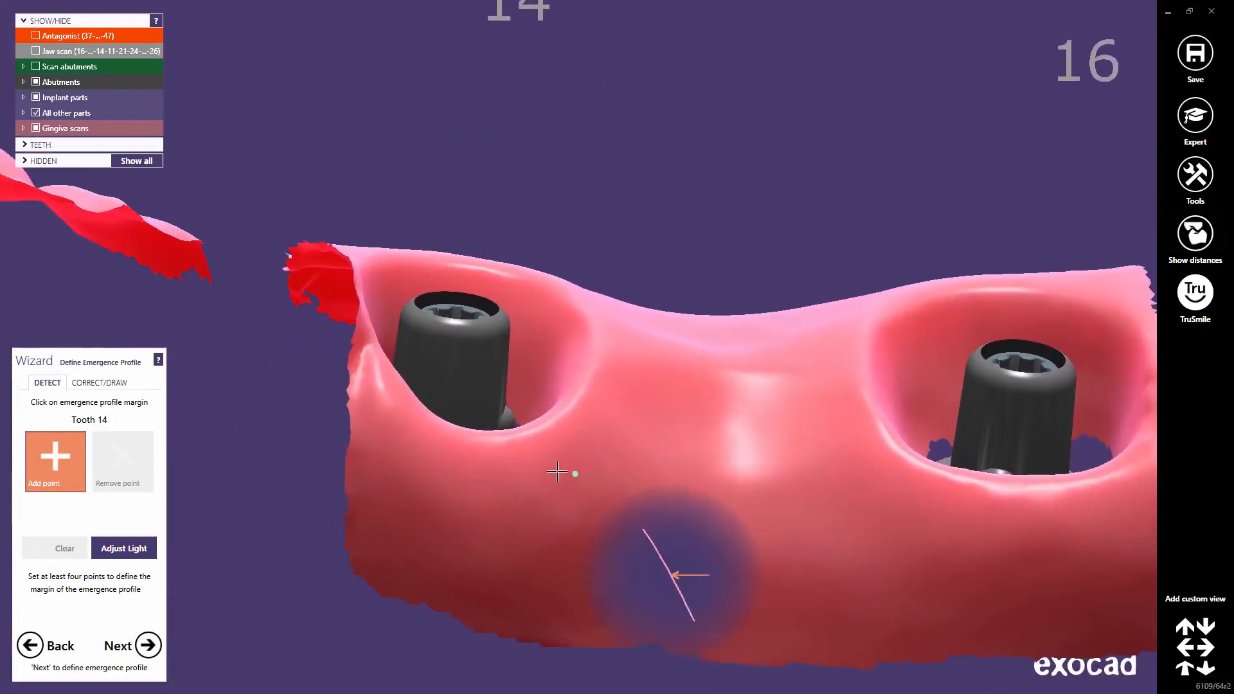
pyautogui.moveTo(557, 472); pyautogui.dragTo(565, 430, button='right')
pyautogui.scroll(4, 554, 384)
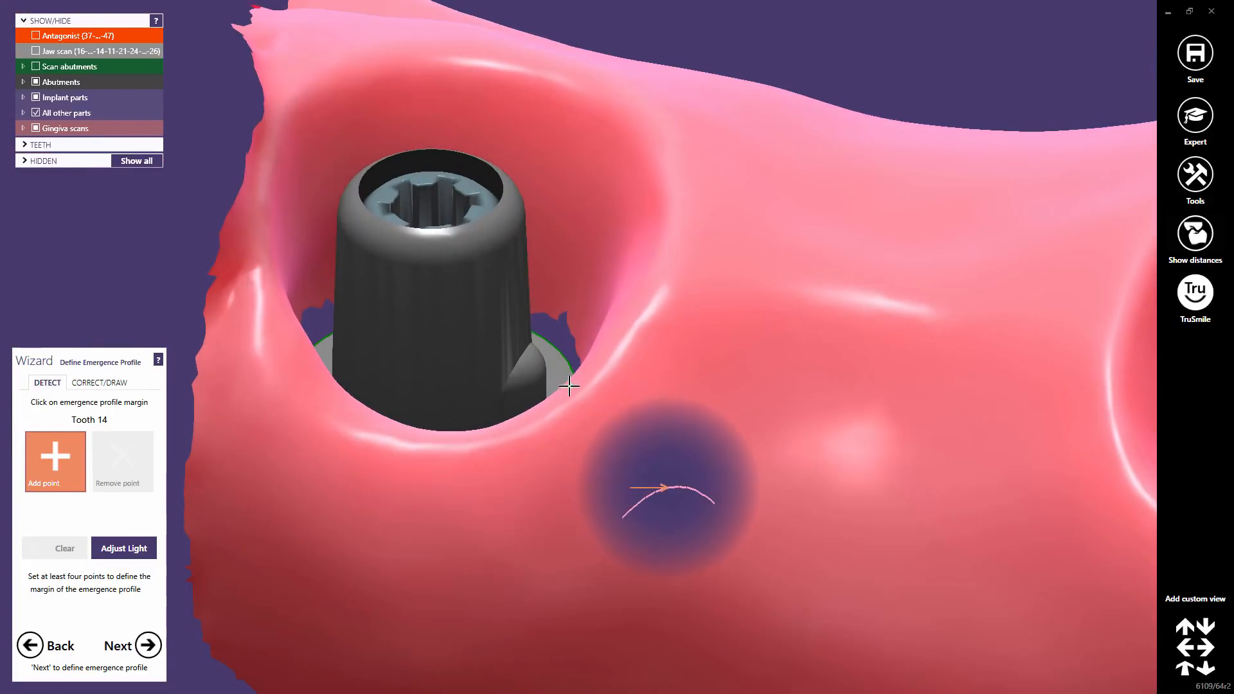
pyautogui.click(569, 386)
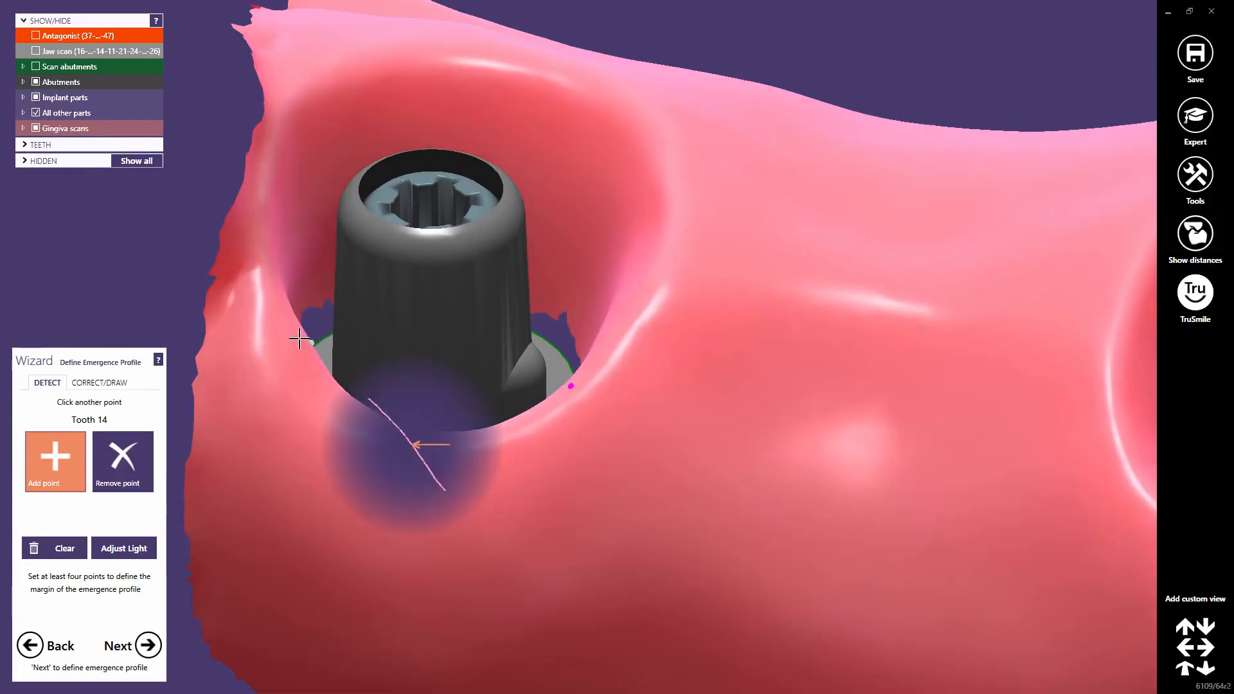
pyautogui.click(299, 332)
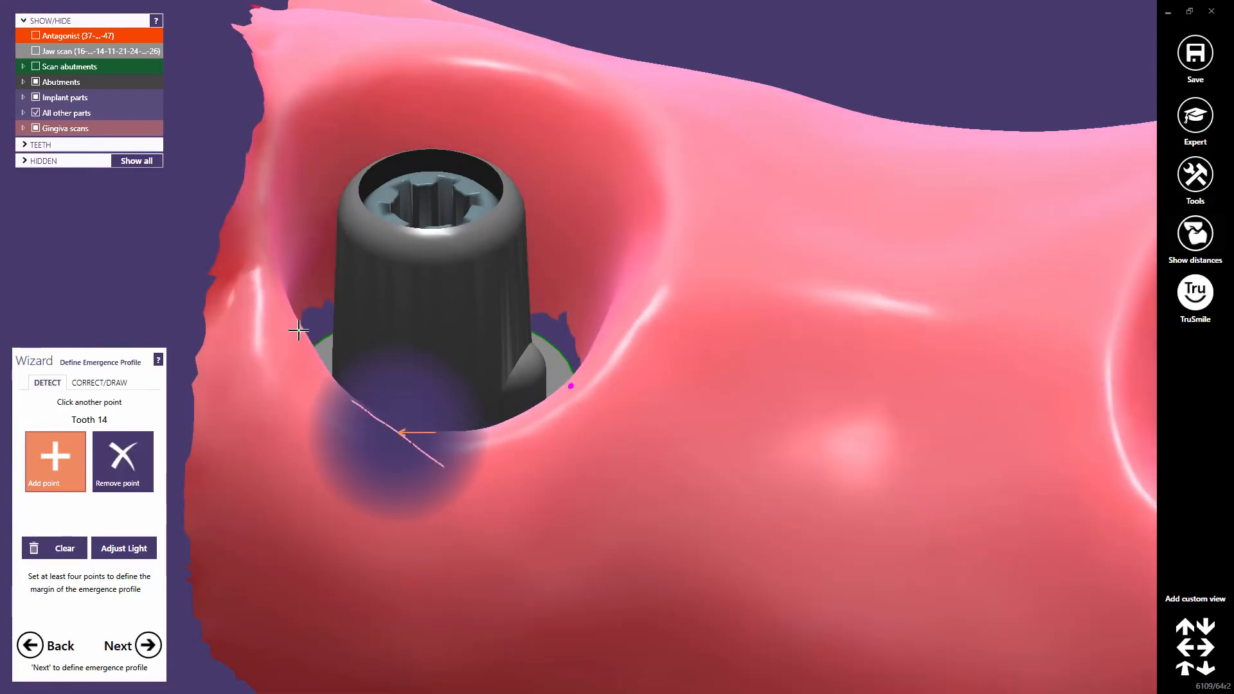
pyautogui.click(336, 95)
pyautogui.click(644, 134)
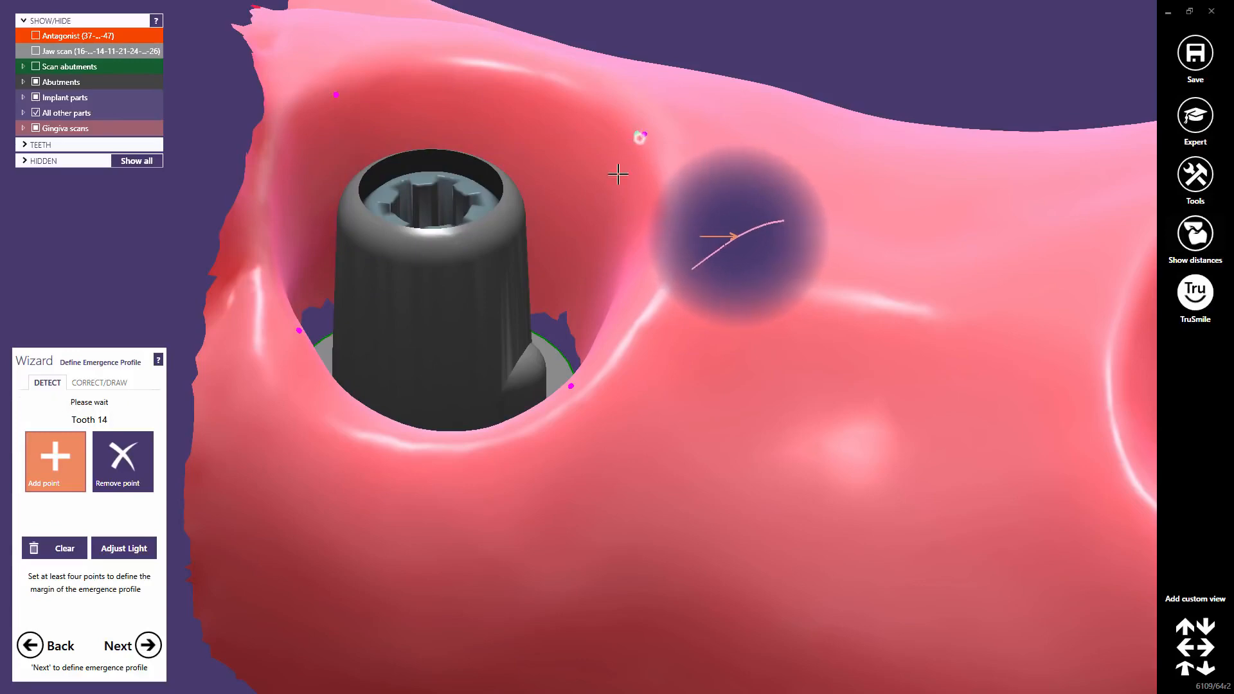
# Check tooth 14's detected margin from the occlusal and buccal sides and accept it to continue with tooth 11.
pyautogui.moveTo(625, 417); pyautogui.dragTo(616, 424, button='right')
pyautogui.scroll(-2, 625, 419)
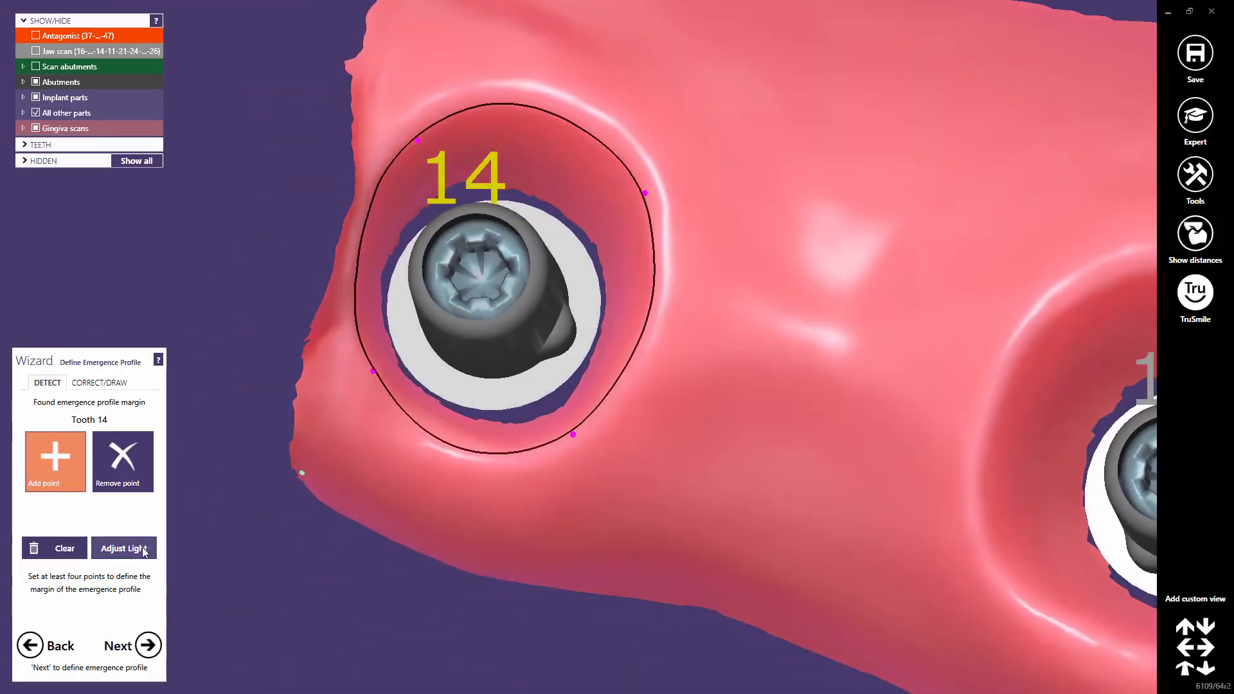
pyautogui.click(142, 549)
pyautogui.moveTo(579, 486); pyautogui.dragTo(552, 480, button='right')
pyautogui.scroll(-3, 551, 481)
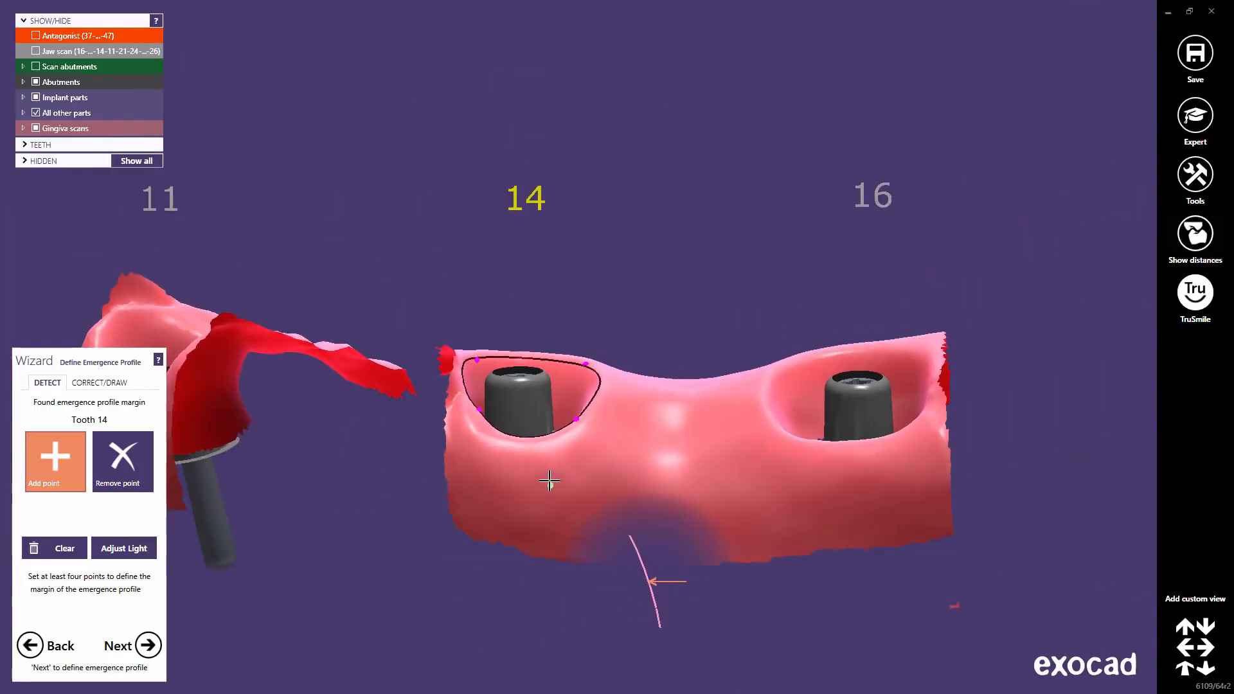
pyautogui.click(154, 645)
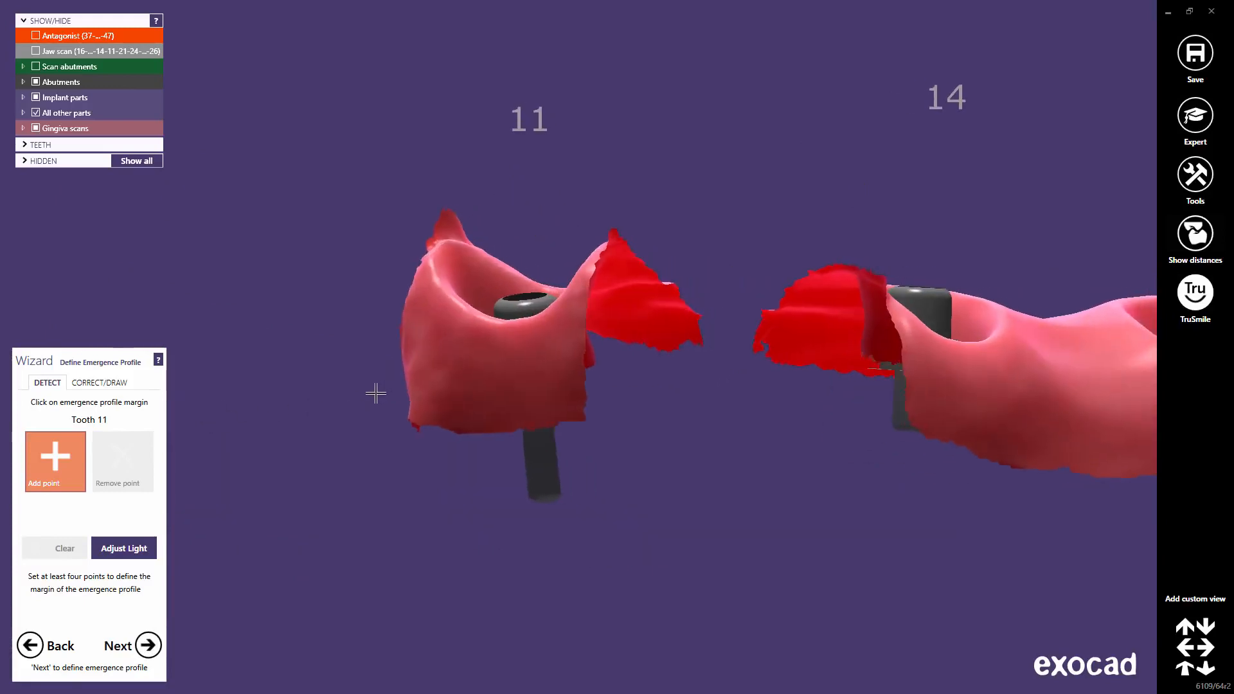
# Detect tooth 11's emergence profile margin by setting four points around its gingival opening, and check the resulting line.
pyautogui.scroll(5, 489, 312)
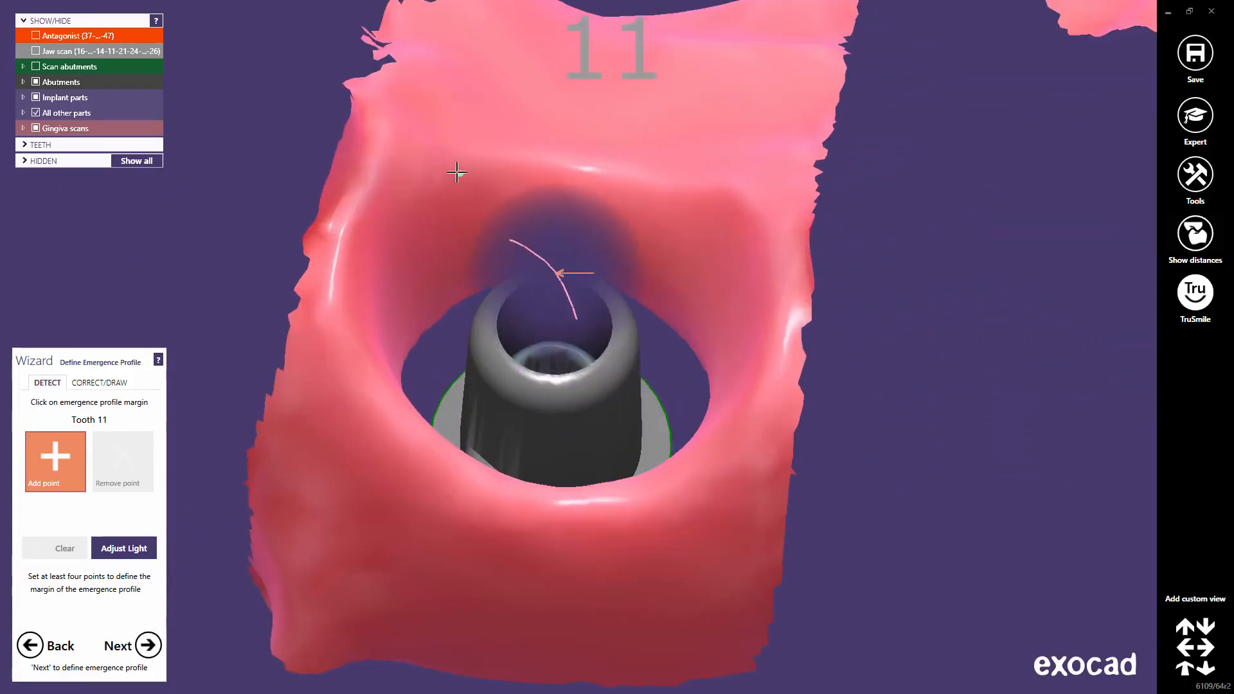
pyautogui.click(458, 173)
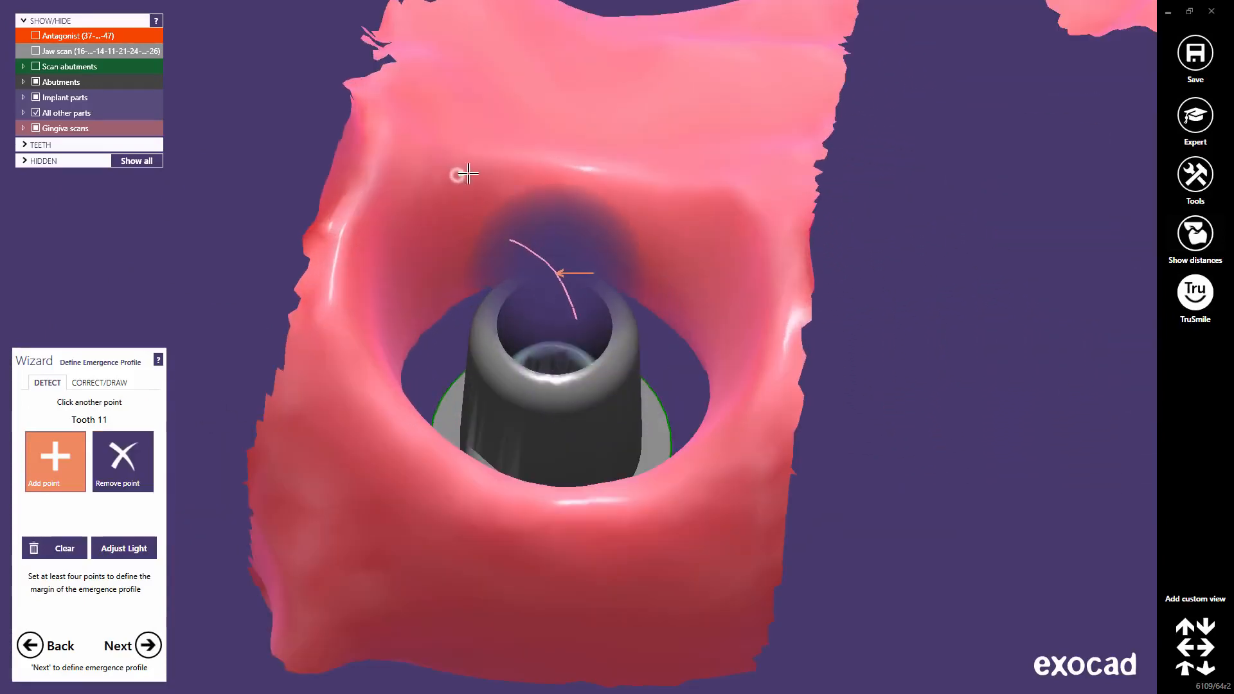
pyautogui.click(698, 198)
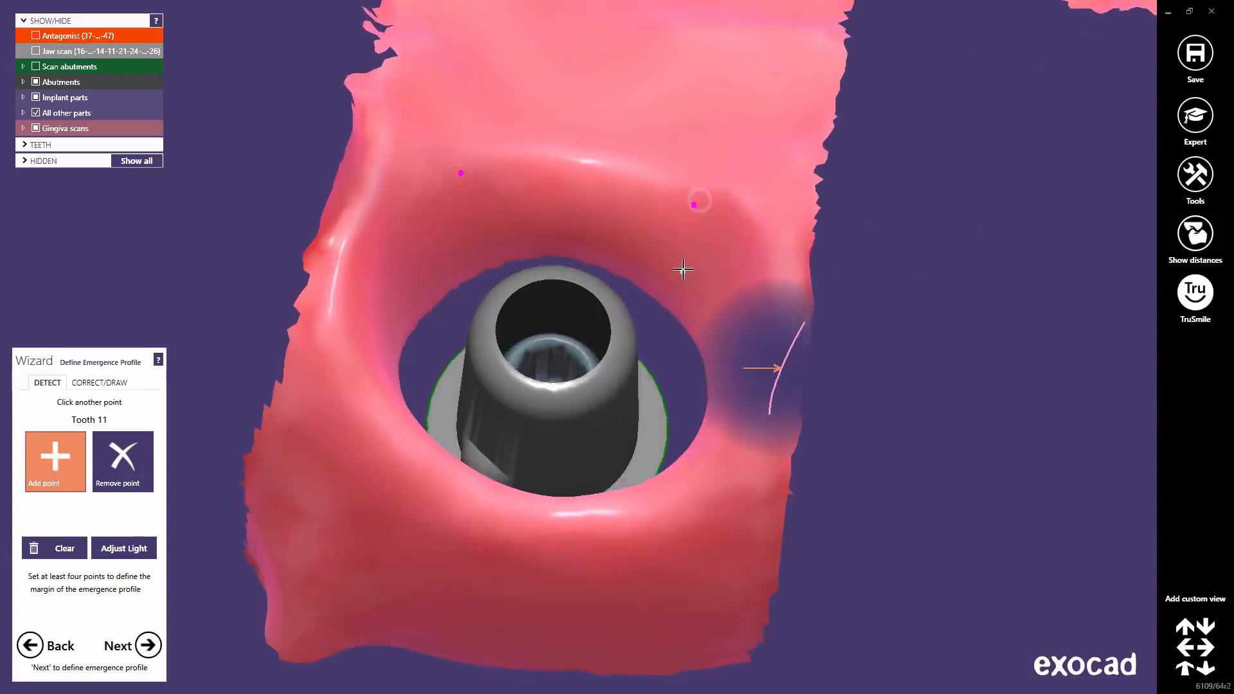
pyautogui.click(702, 494)
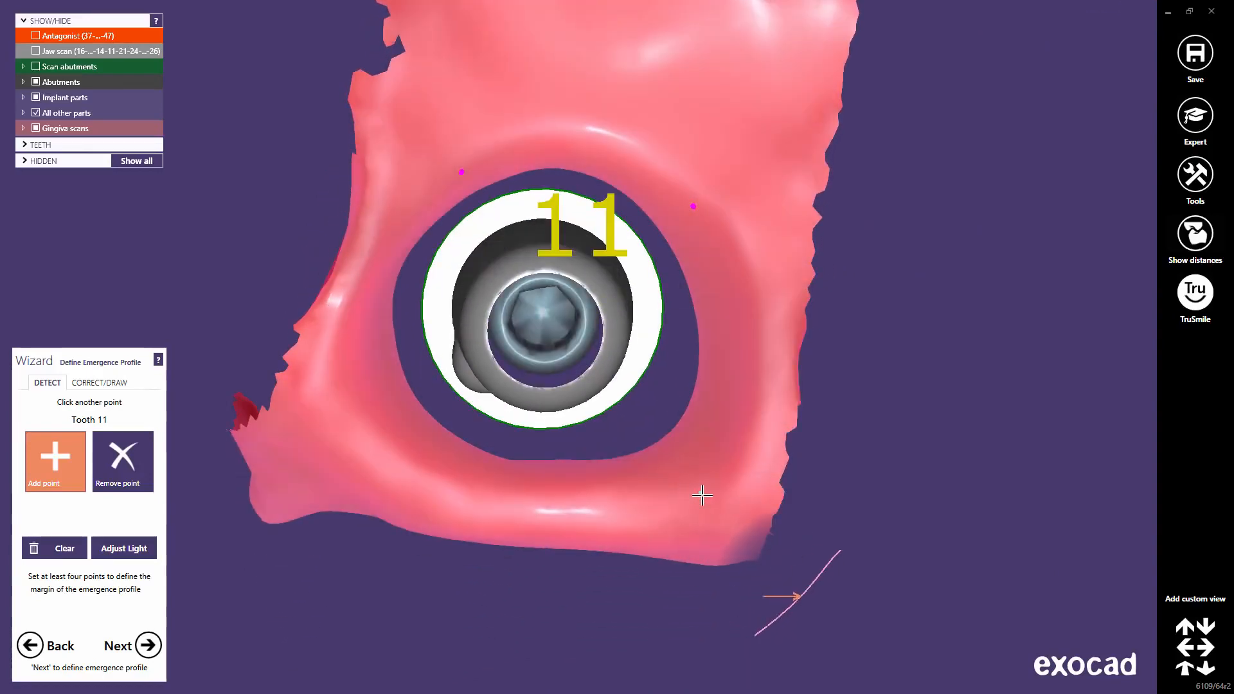
pyautogui.click(512, 500)
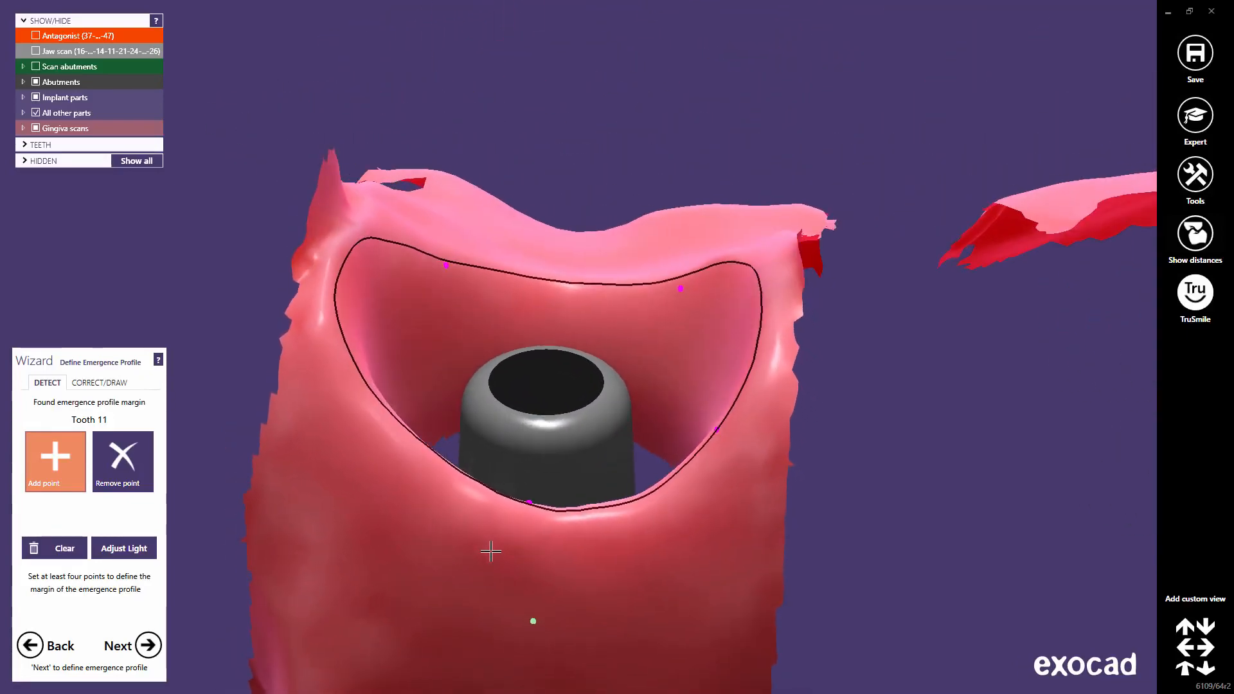
pyautogui.scroll(-3, 566, 567)
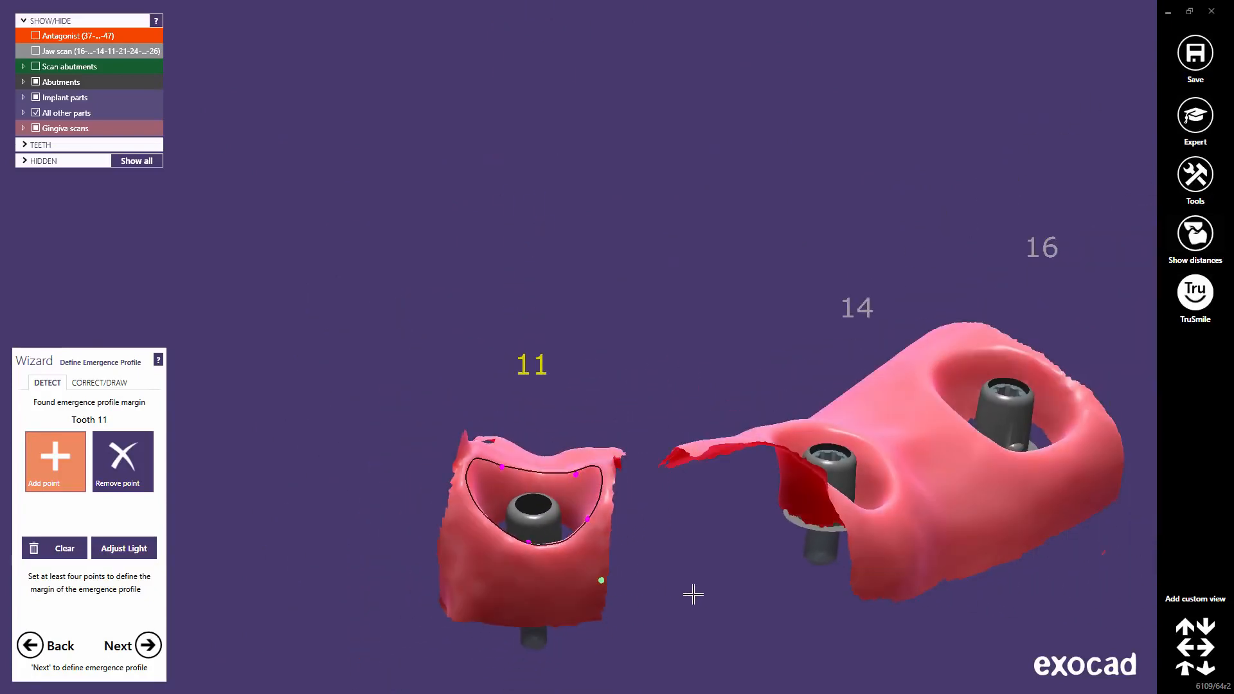
pyautogui.moveTo(706, 596); pyautogui.dragTo(573, 523, button='middle')
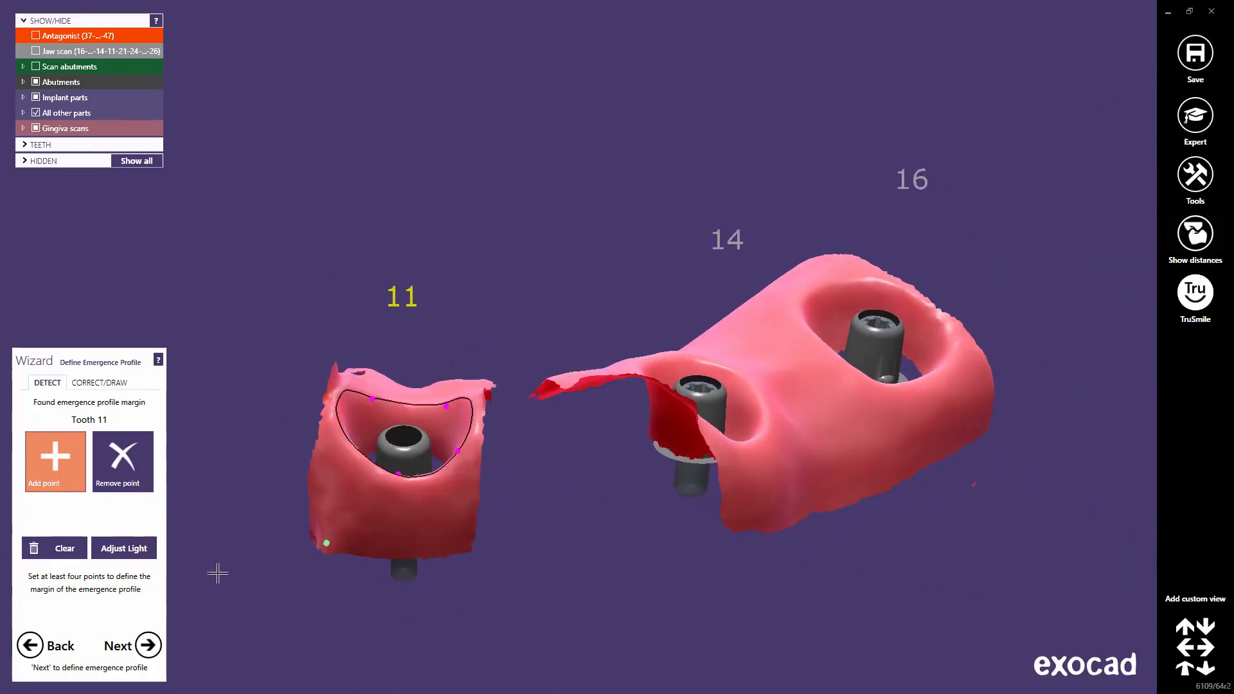
# Finish defining the emergence profiles and skip copying a tooth to reach tooth placement.
pyautogui.click(150, 646)
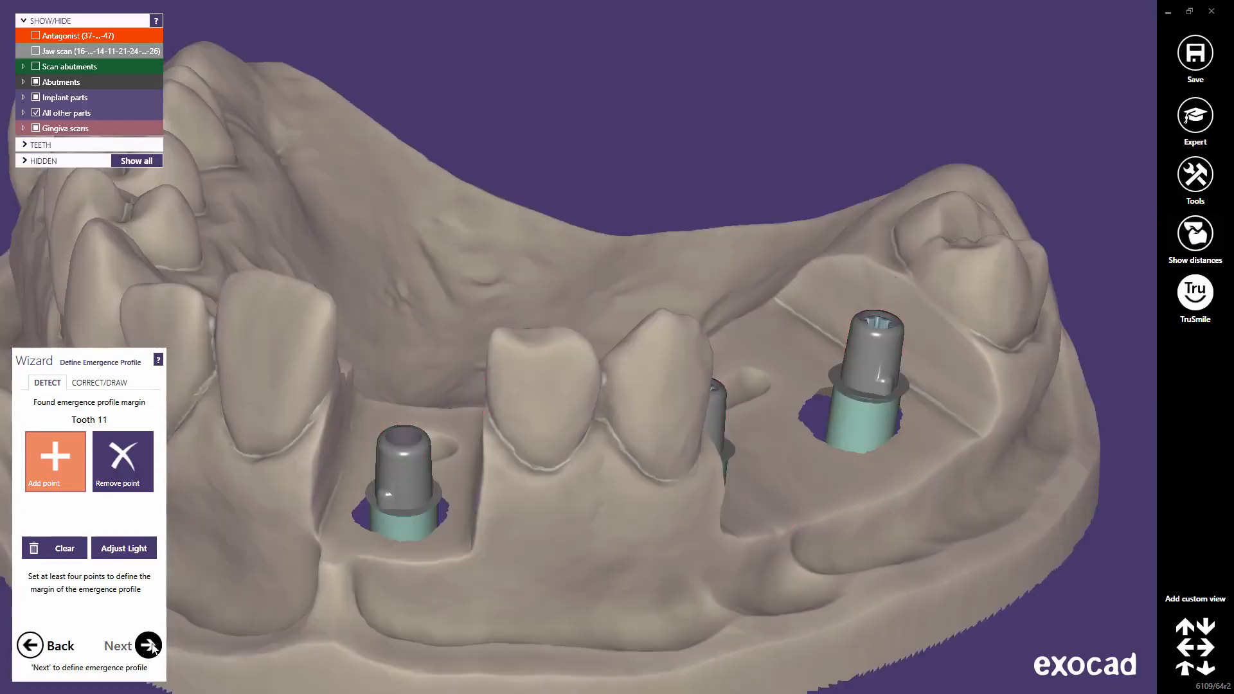
pyautogui.click(150, 646)
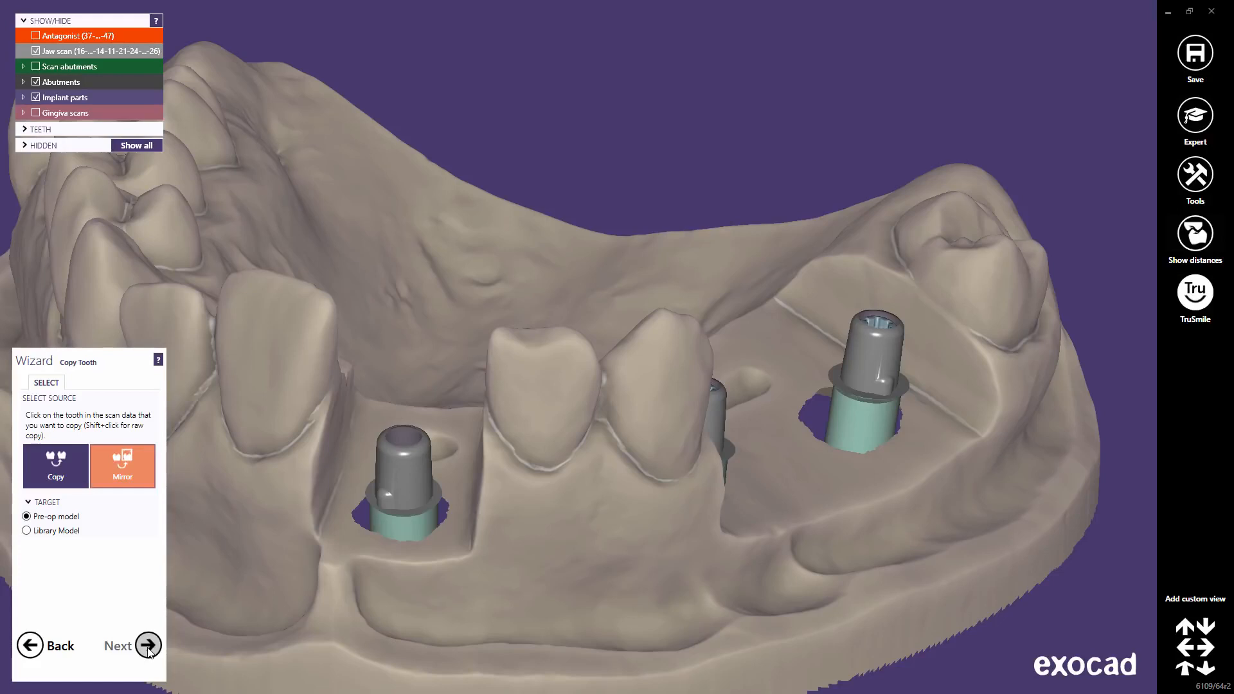
pyautogui.click(148, 646)
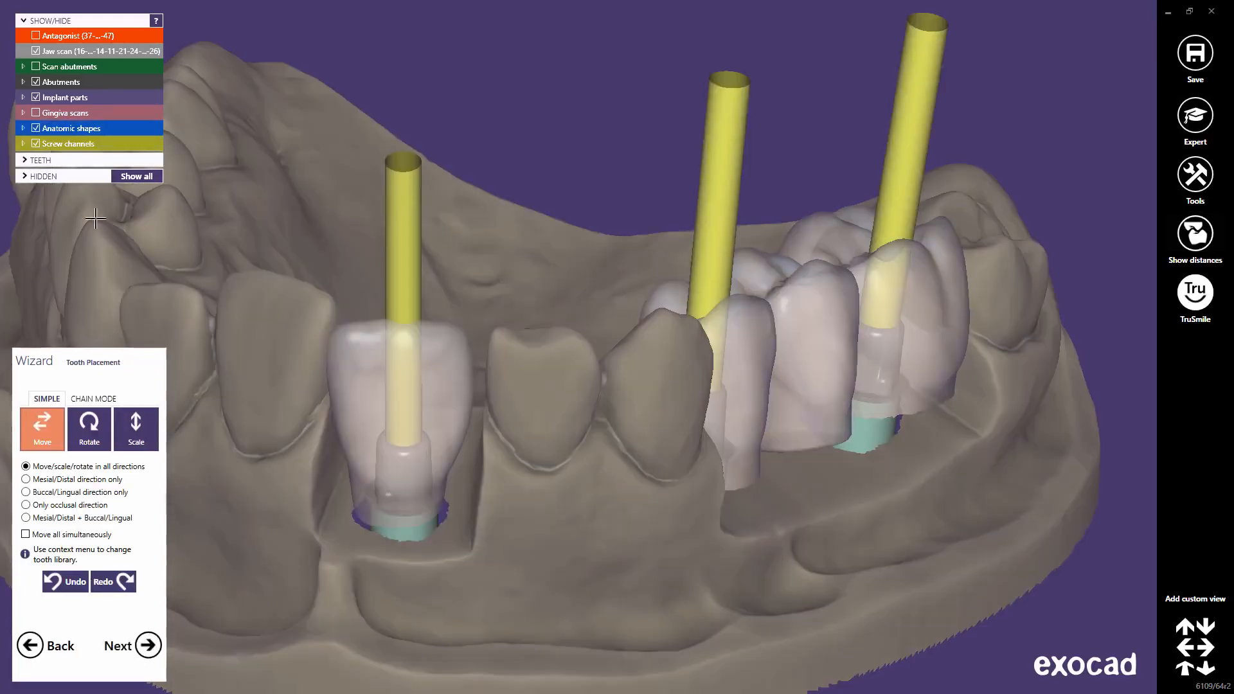
# Hide the screw channels, show the gingiva scans and make the anatomic shapes fully opaque.
pyautogui.click(36, 144)
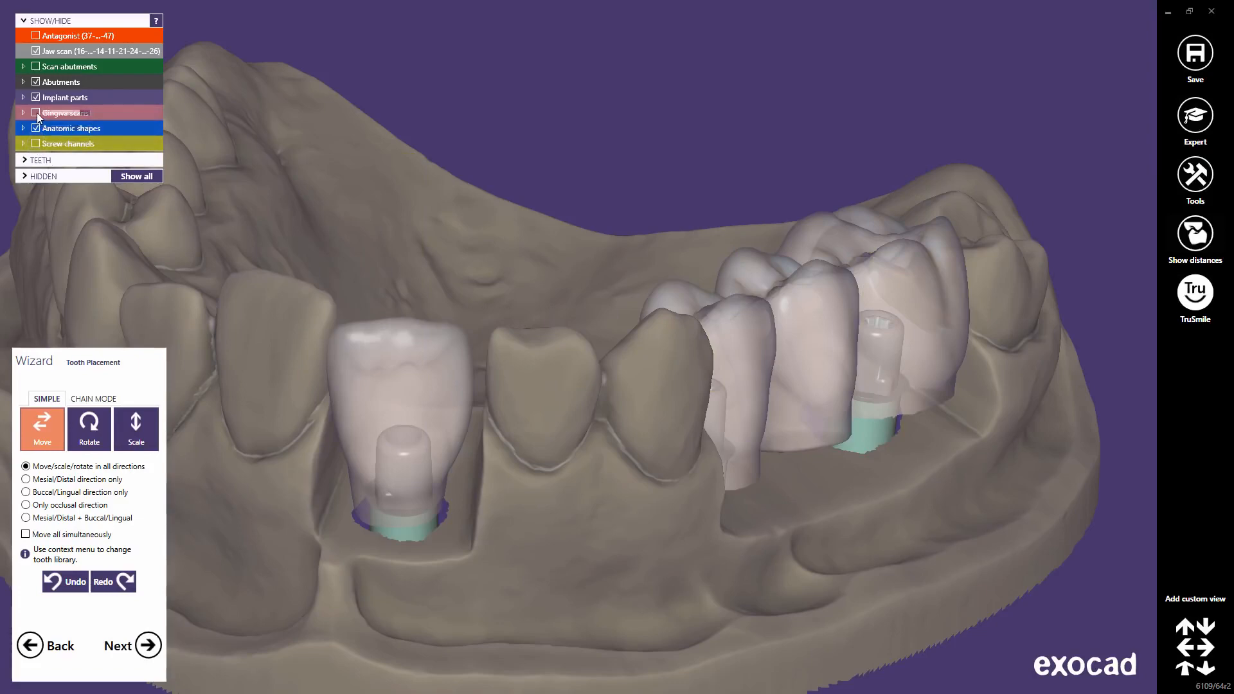
pyautogui.click(36, 112)
pyautogui.middleClick(785, 491)
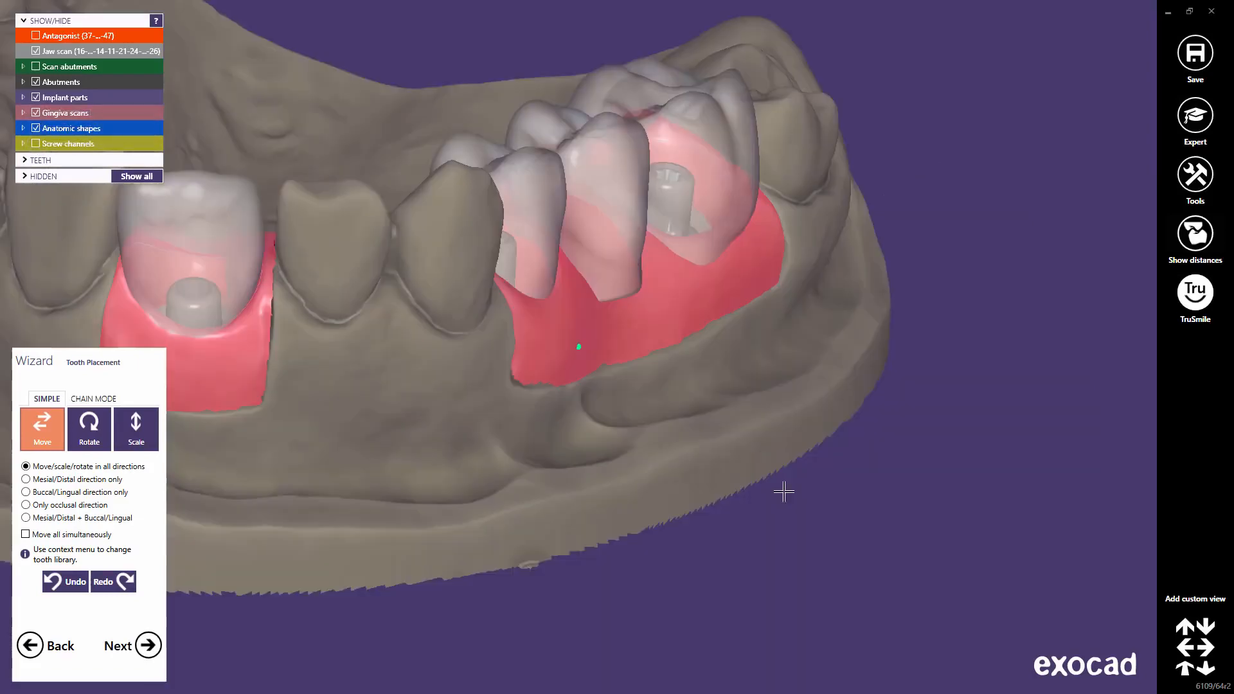
pyautogui.moveTo(631, 461); pyautogui.dragTo(603, 523, button='right')
pyautogui.scroll(5, 631, 457)
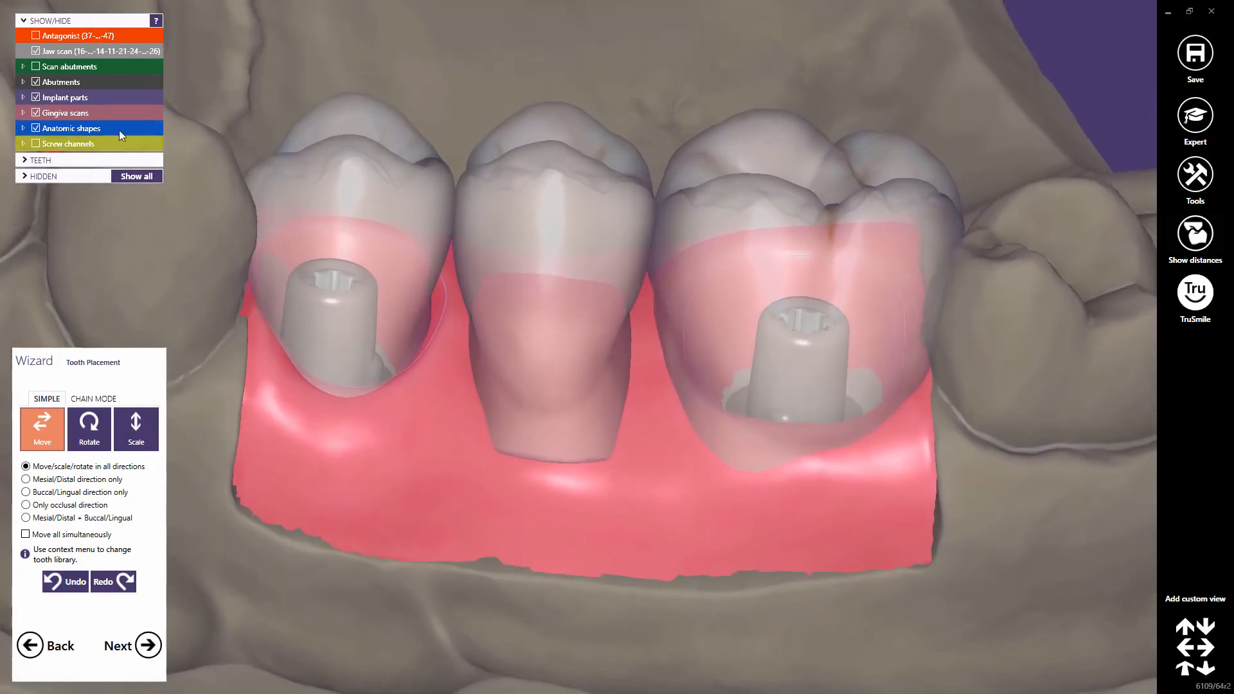
pyautogui.click(75, 128)
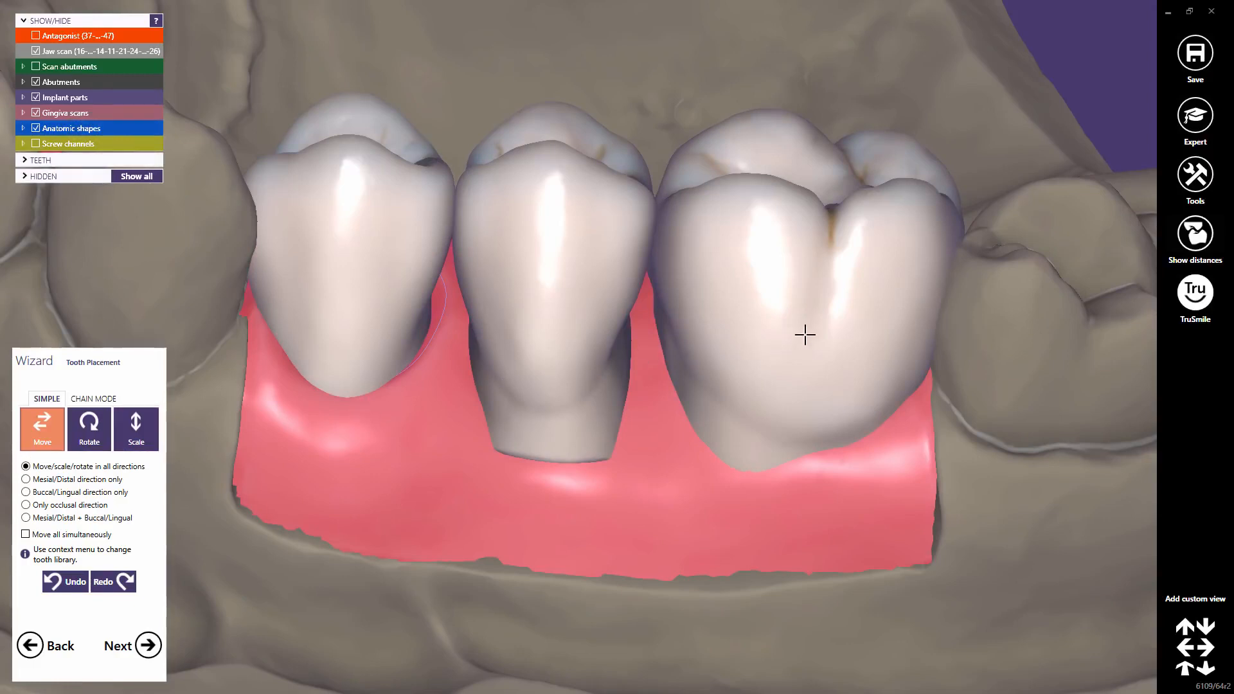
# Move tooth 16 slightly away from the neighbouring molar and turn on the distance display for the anatomic shapes.
pyautogui.moveTo(819, 334); pyautogui.dragTo(805, 330)
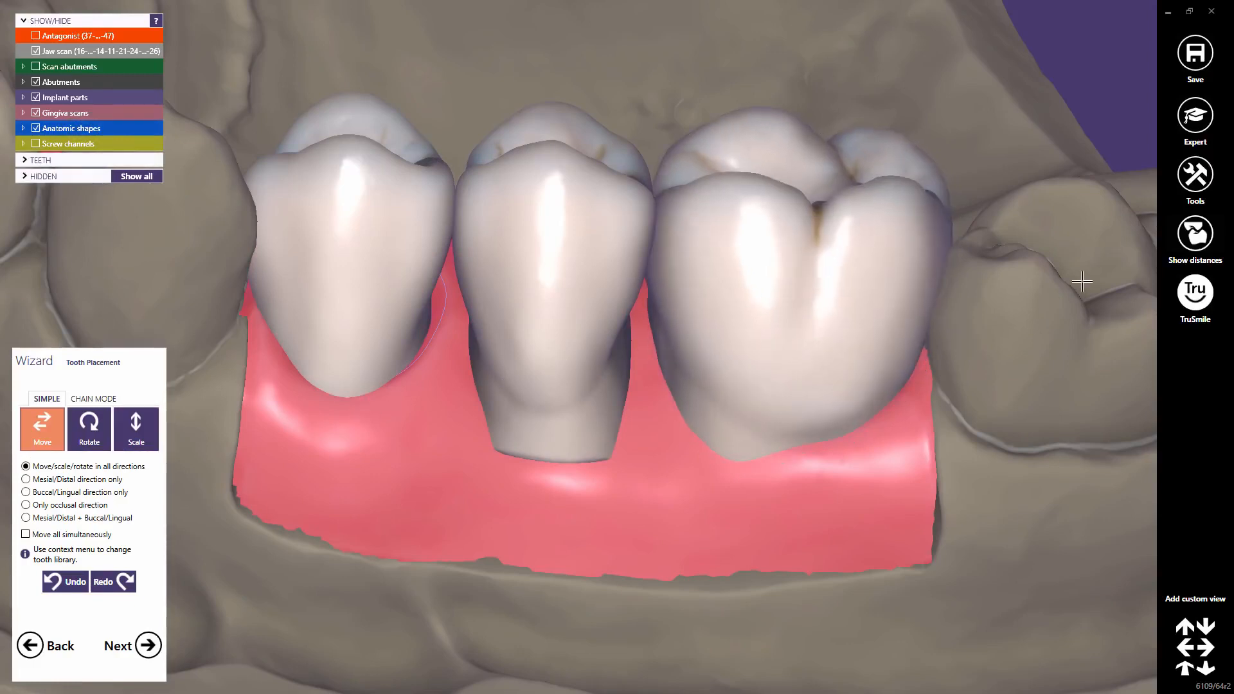
pyautogui.click(1192, 249)
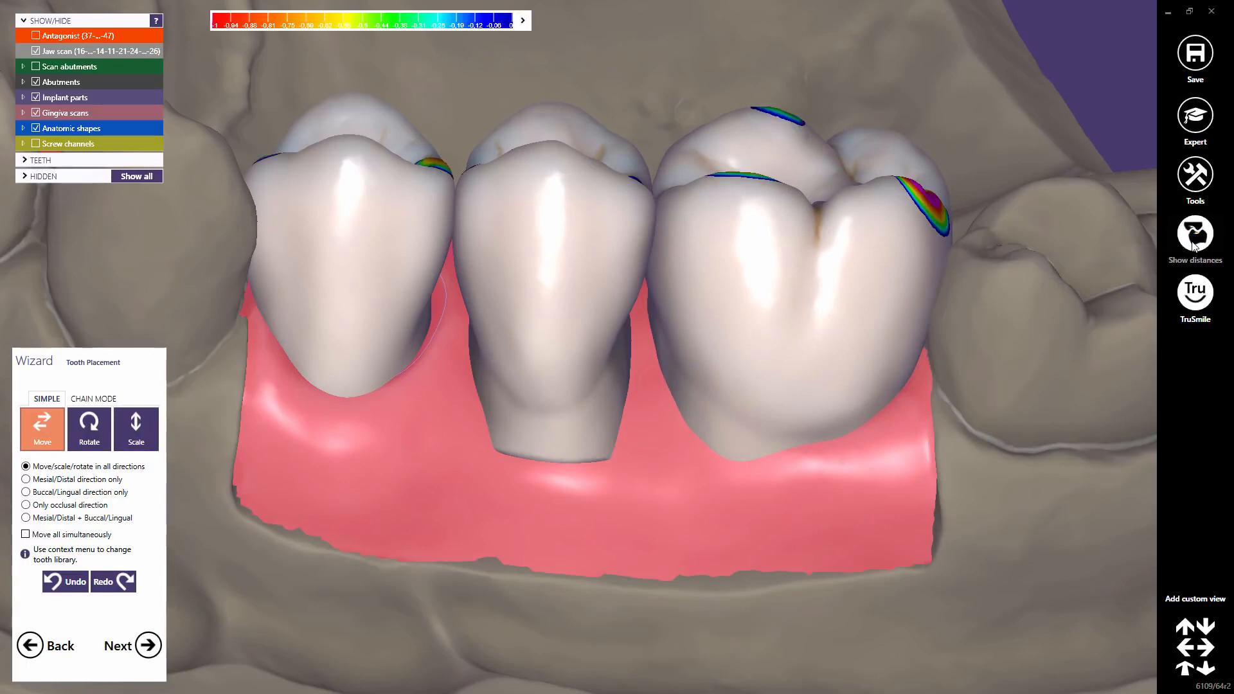
pyautogui.middleClick(566, 302)
pyautogui.scroll(-5, 565, 298)
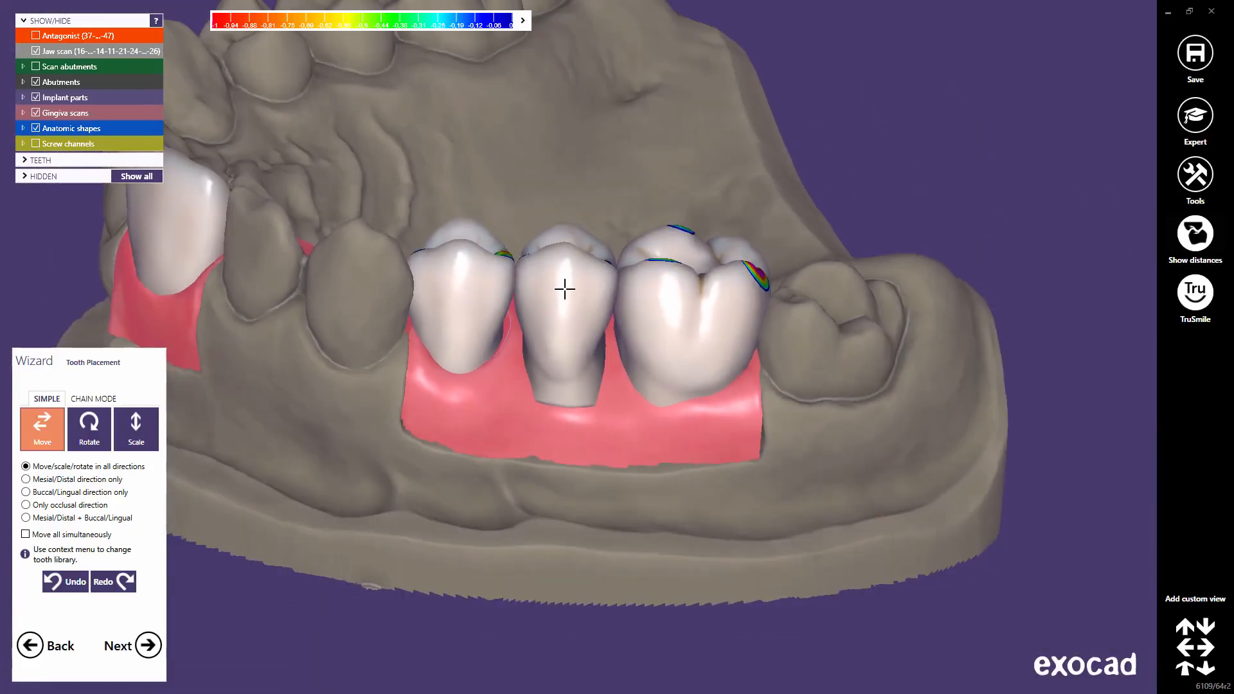
# Reposition teeth 14, 15 and 16 in the occlusal view, shifting them slightly buccally to reduce their contact areas.
pyautogui.moveTo(565, 290); pyautogui.dragTo(562, 295, button='right')
pyautogui.moveTo(458, 260); pyautogui.dragTo(455, 284)
pyautogui.moveTo(505, 223); pyautogui.dragTo(544, 259)
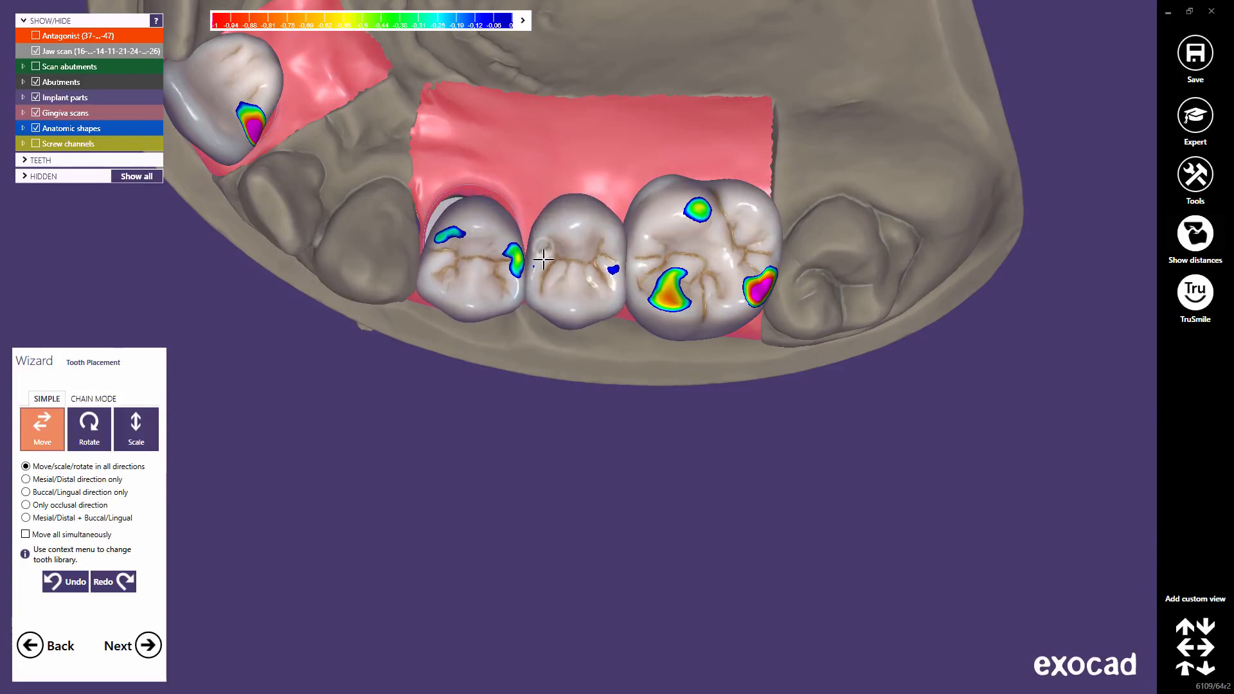
pyautogui.moveTo(774, 265); pyautogui.dragTo(718, 266)
pyautogui.moveTo(611, 258); pyautogui.dragTo(609, 267)
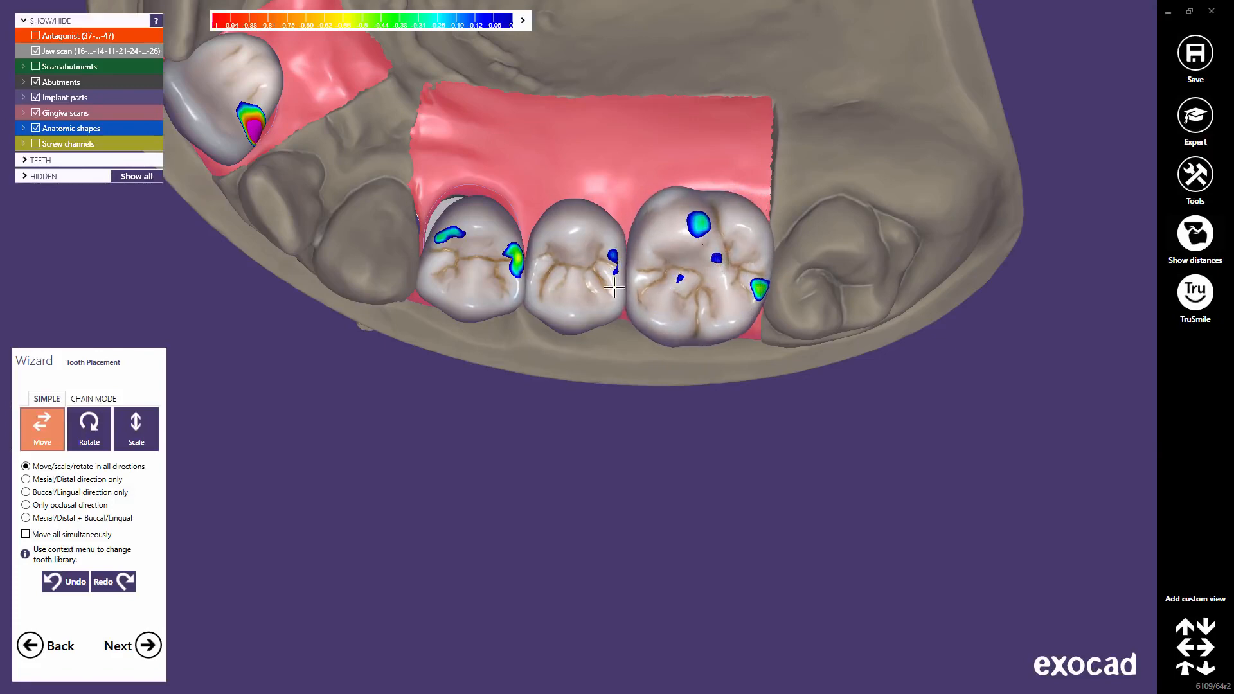
# Nudge a replacement premolar slightly in the occlusal direction, judging its alignment with the arch from the front.
pyautogui.moveTo(627, 306)
pyautogui.mouseDown(button='right')
pyautogui.moveTo(628, 295)
pyautogui.moveTo(611, 306)
pyautogui.mouseUp(button='right')
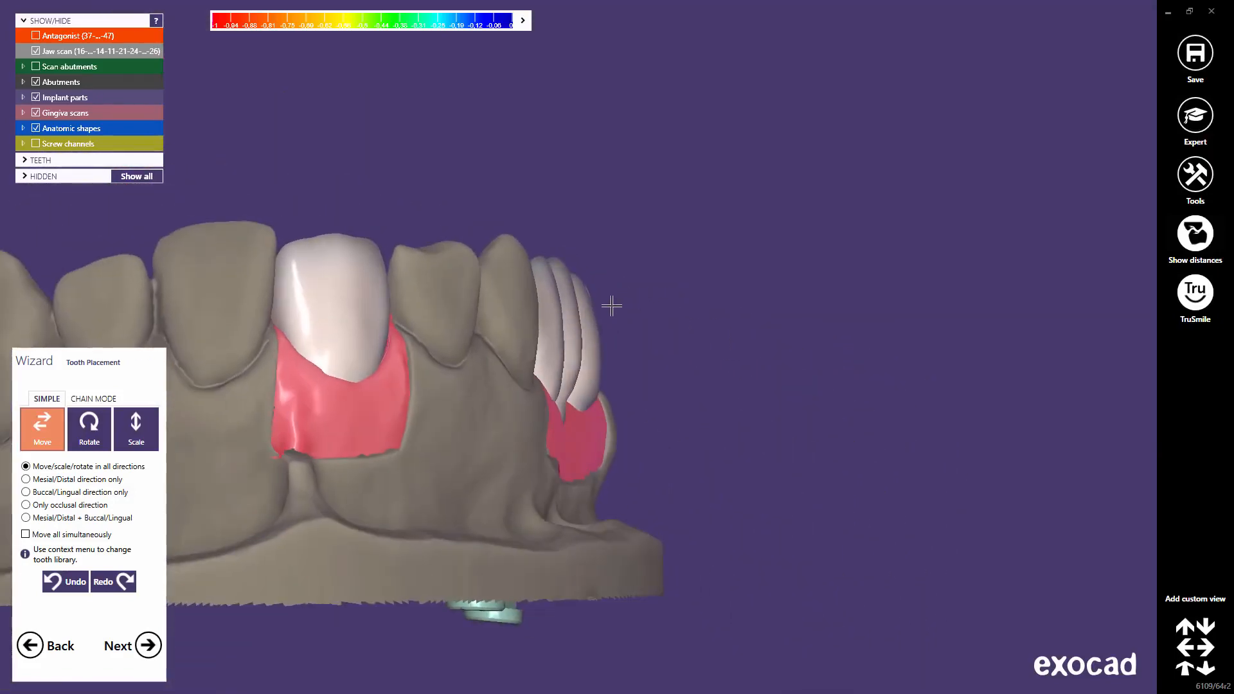
pyautogui.scroll(3, 587, 309)
pyautogui.moveTo(545, 311); pyautogui.dragTo(543, 300)
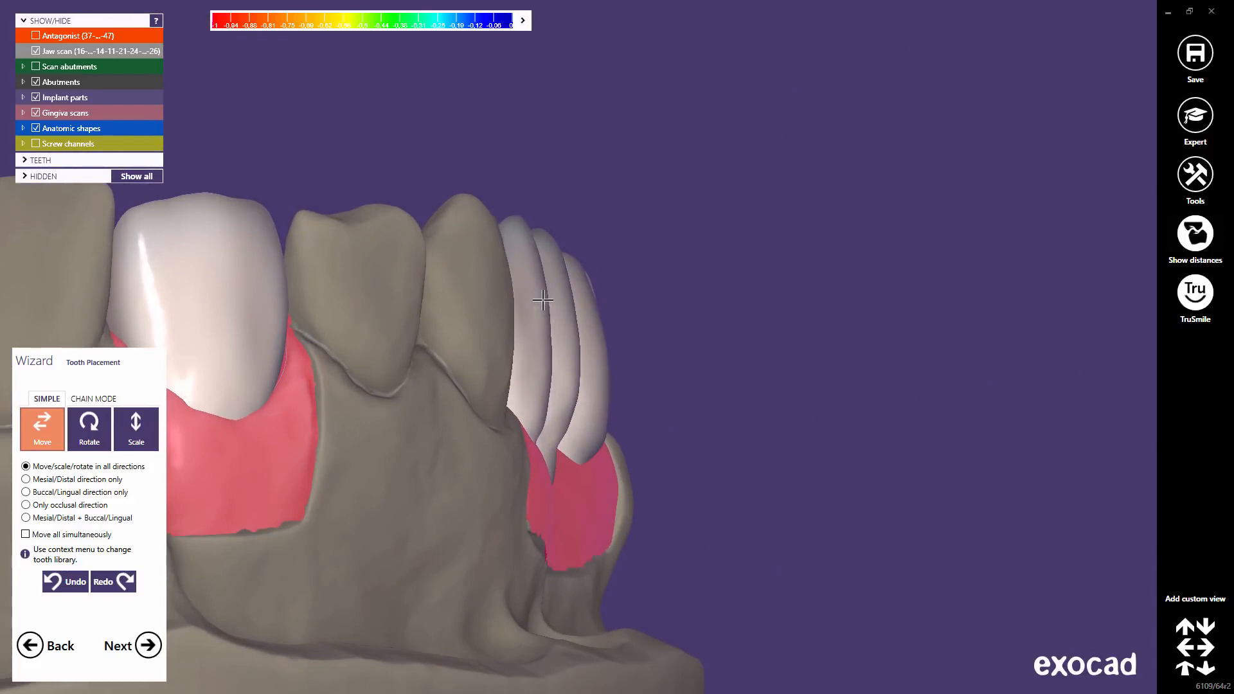
pyautogui.moveTo(582, 314); pyautogui.dragTo(574, 311, button='right')
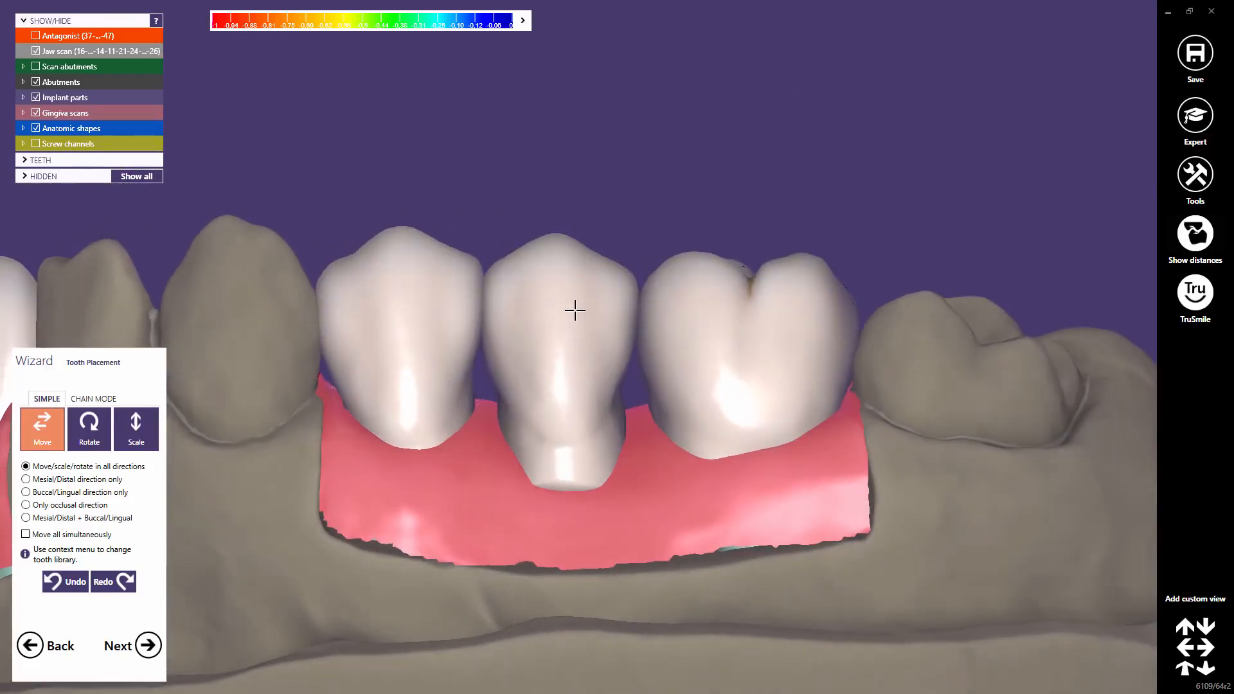
# Show the antagonist and fine-tune the positions of teeth 15, 14 and 16 against the opposing teeth.
pyautogui.click(35, 35)
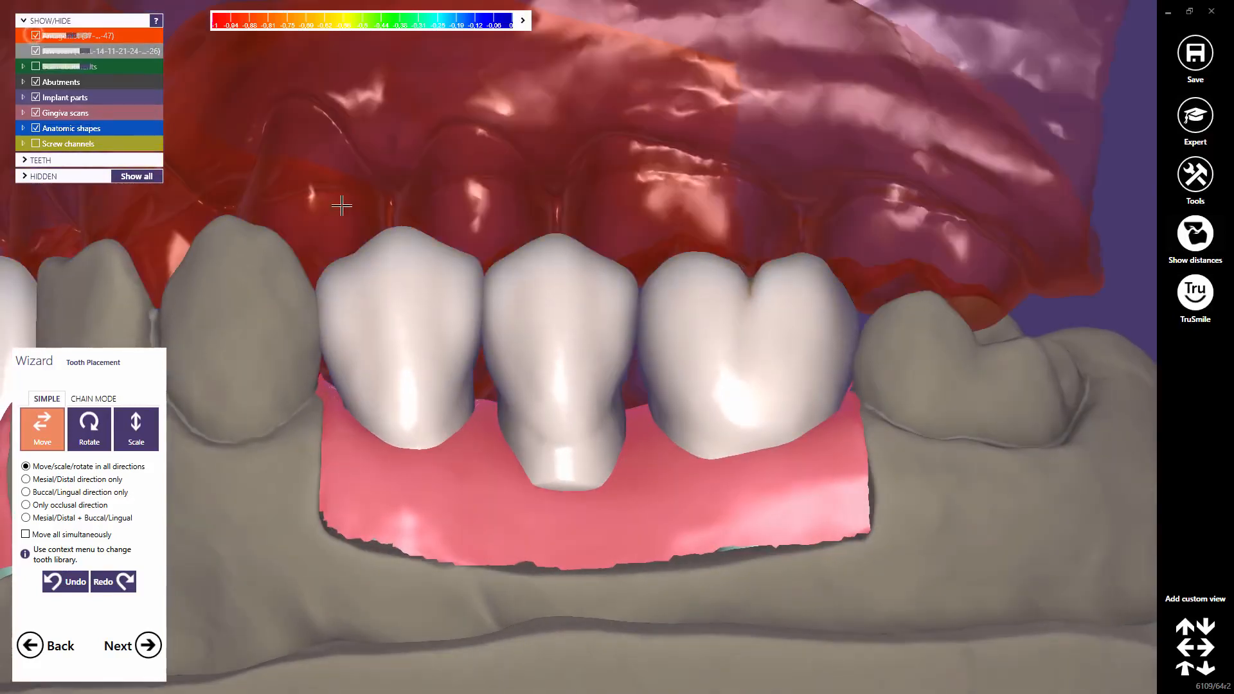
pyautogui.moveTo(529, 287); pyautogui.dragTo(600, 286, button='right')
pyautogui.moveTo(592, 315); pyautogui.dragTo(592, 306)
pyautogui.moveTo(459, 319); pyautogui.dragTo(459, 319)
pyautogui.moveTo(680, 359); pyautogui.dragTo(694, 344)
# Make a slight correction to the posterior teeth's alignment from the front, and check the arrangement against the antagonist.
pyautogui.moveTo(694, 343); pyautogui.dragTo(660, 352, button='right')
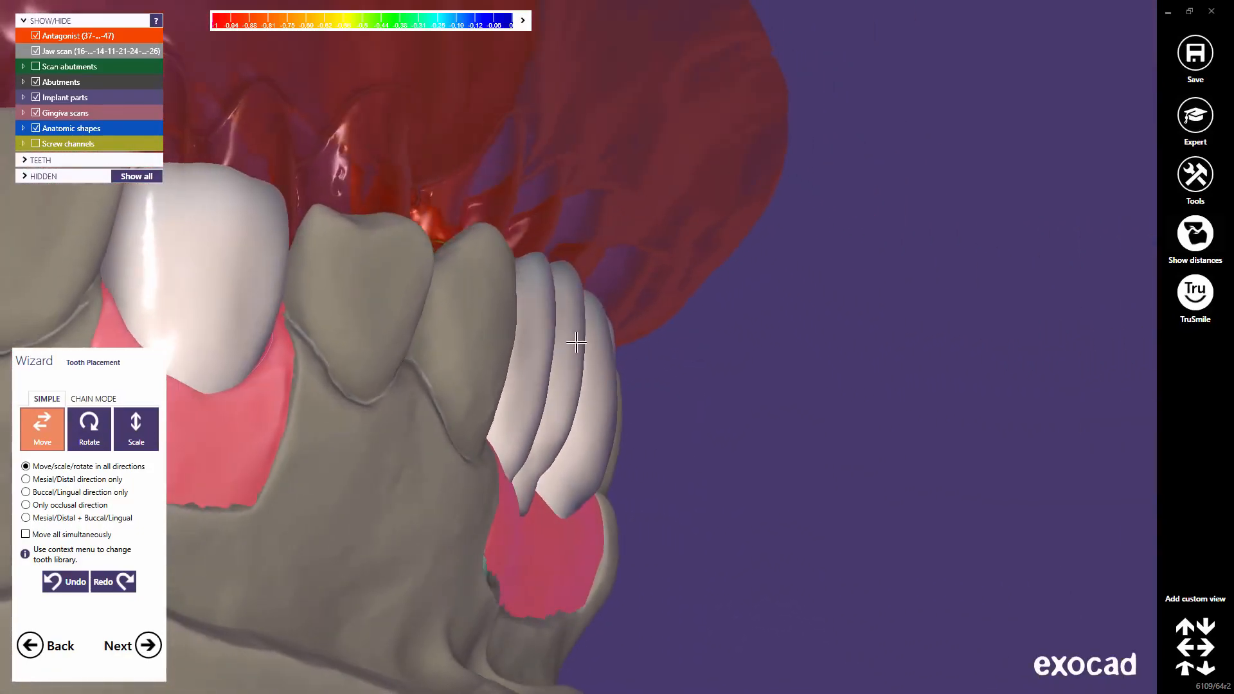
pyautogui.moveTo(577, 343); pyautogui.dragTo(576, 346)
pyautogui.moveTo(657, 357); pyautogui.dragTo(653, 357, button='right')
pyautogui.scroll(-3, 652, 358)
pyautogui.scroll(-2, 652, 358)
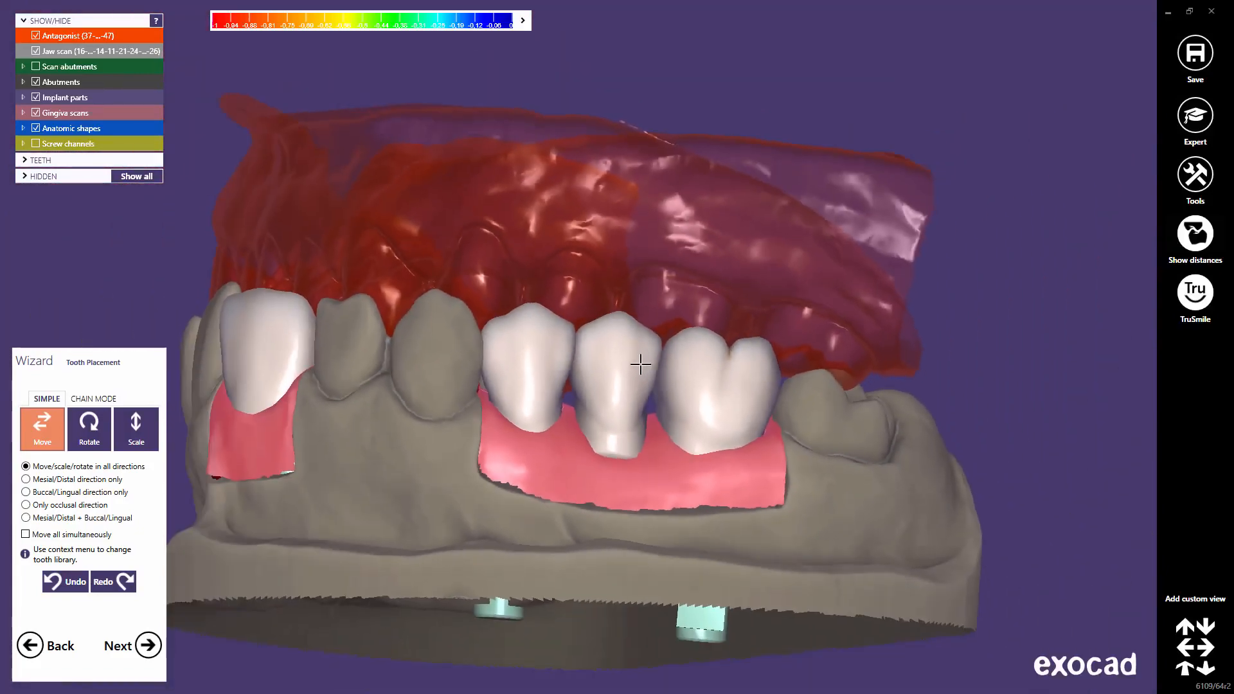
# Hide the antagonist and reposition tooth 11 from the front, aligning its incisal edge with the neighbouring central incisor.
pyautogui.moveTo(306, 355); pyautogui.dragTo(497, 371, button='right')
pyautogui.scroll(2, 498, 372)
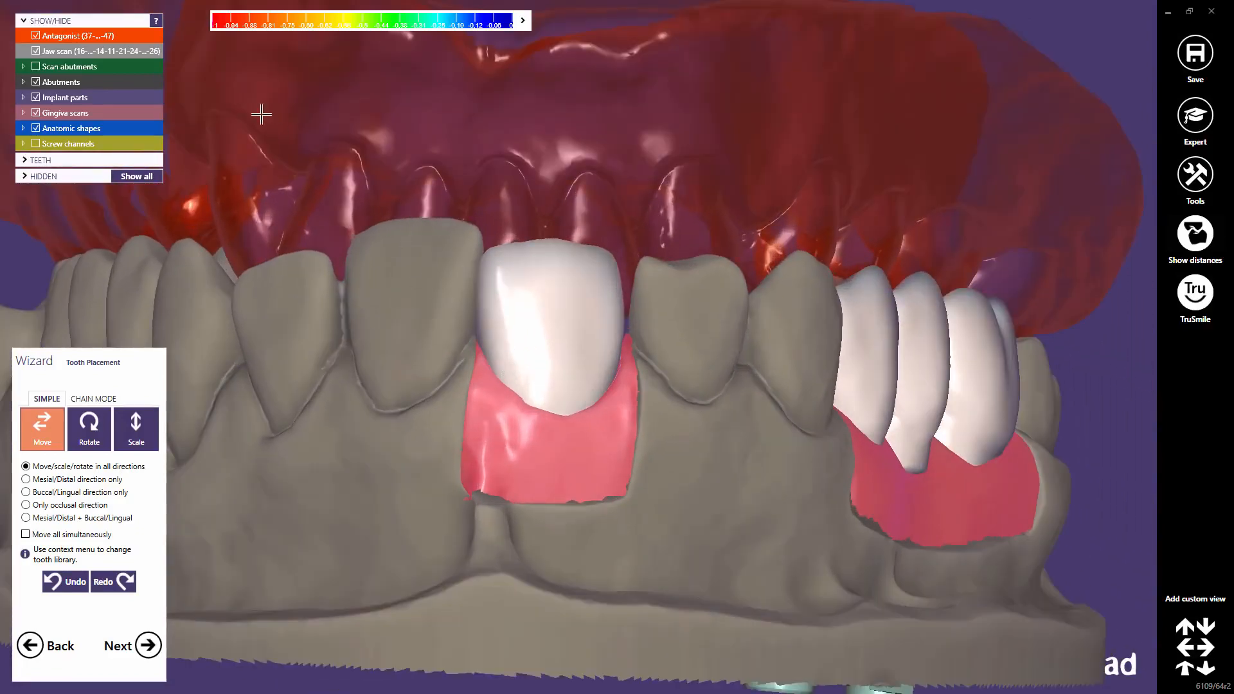
pyautogui.click(36, 35)
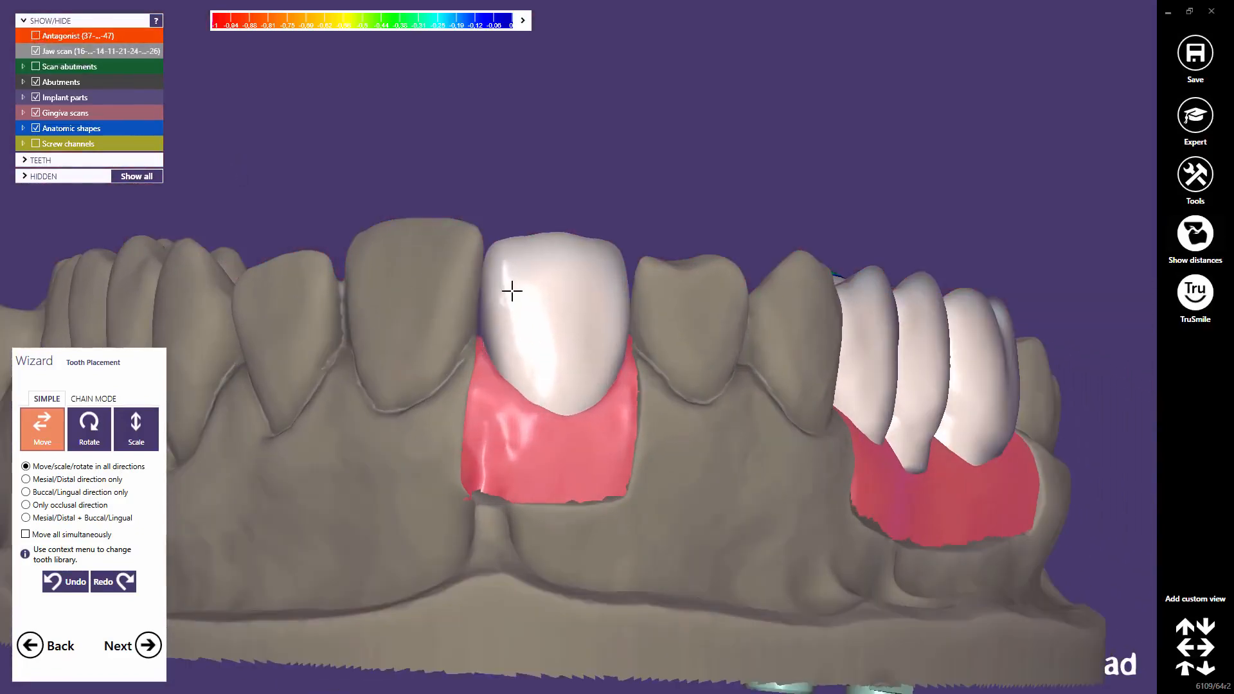
pyautogui.moveTo(512, 292); pyautogui.dragTo(515, 272)
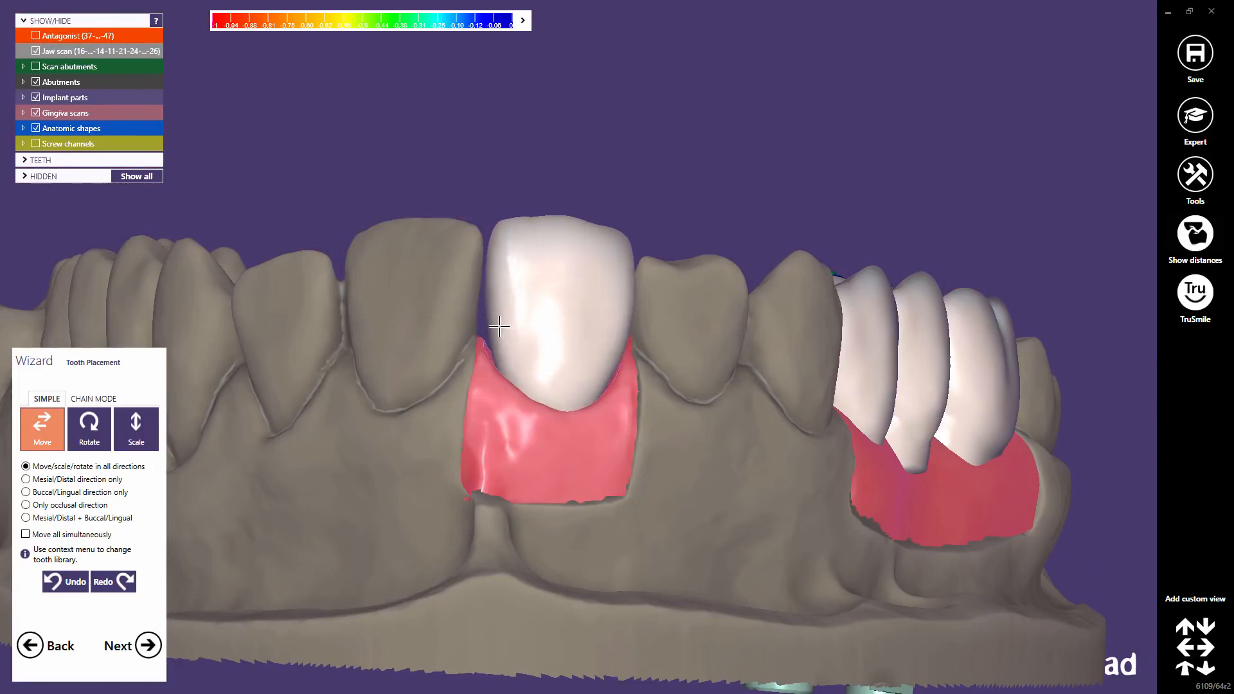
pyautogui.moveTo(604, 328); pyautogui.dragTo(599, 331)
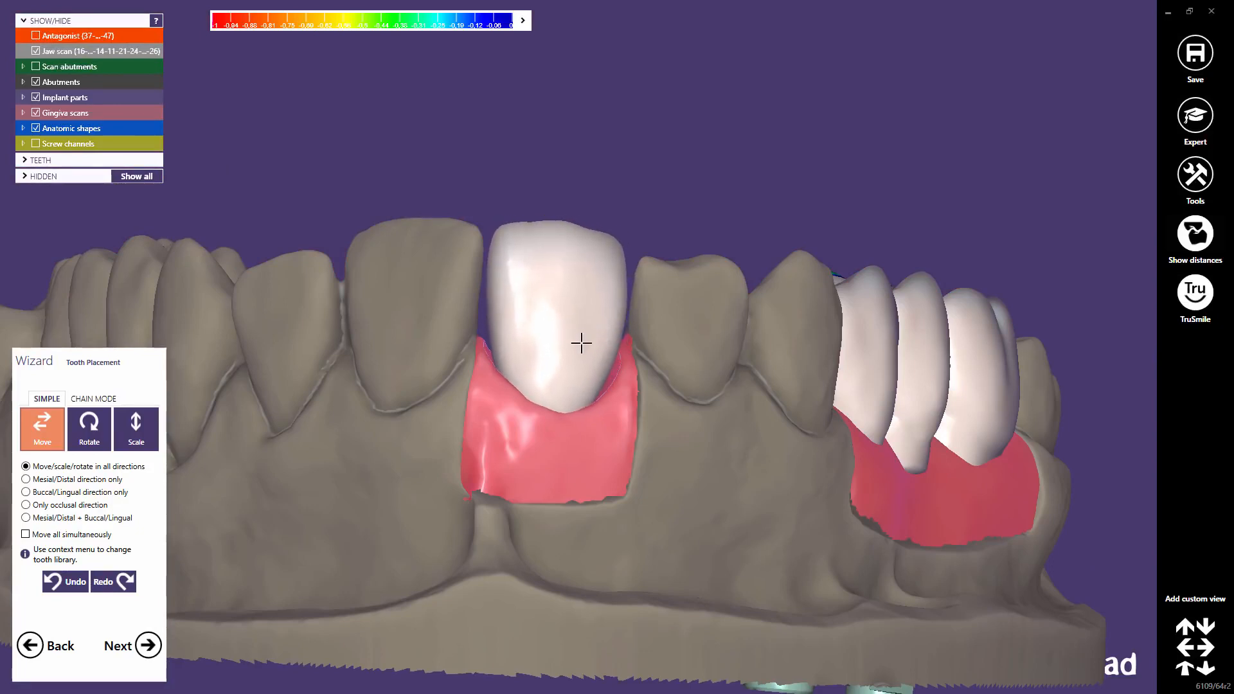
# Fine-tune tooth 11's position within the arch, alternating between the occlusal and front views.
pyautogui.moveTo(581, 343); pyautogui.dragTo(581, 336, button='right')
pyautogui.scroll(2, 573, 277)
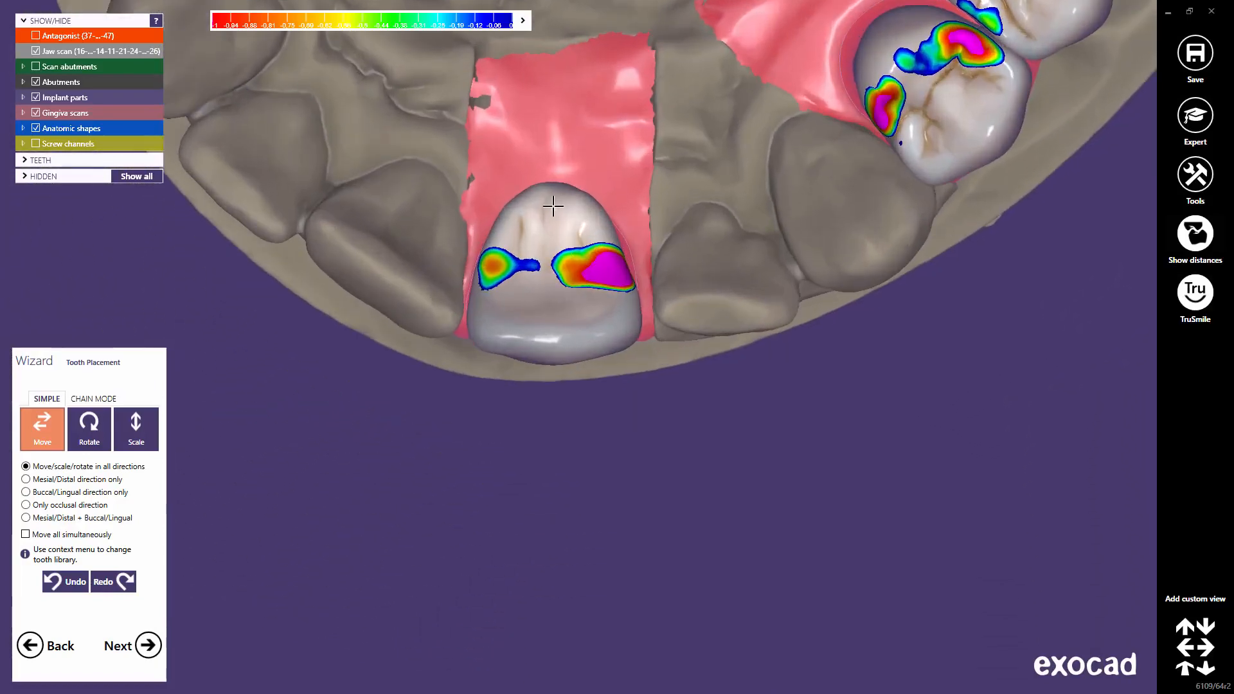
pyautogui.moveTo(553, 206); pyautogui.dragTo(555, 217)
pyautogui.moveTo(553, 259); pyautogui.dragTo(551, 259, button='right')
pyautogui.moveTo(545, 269); pyautogui.dragTo(556, 297)
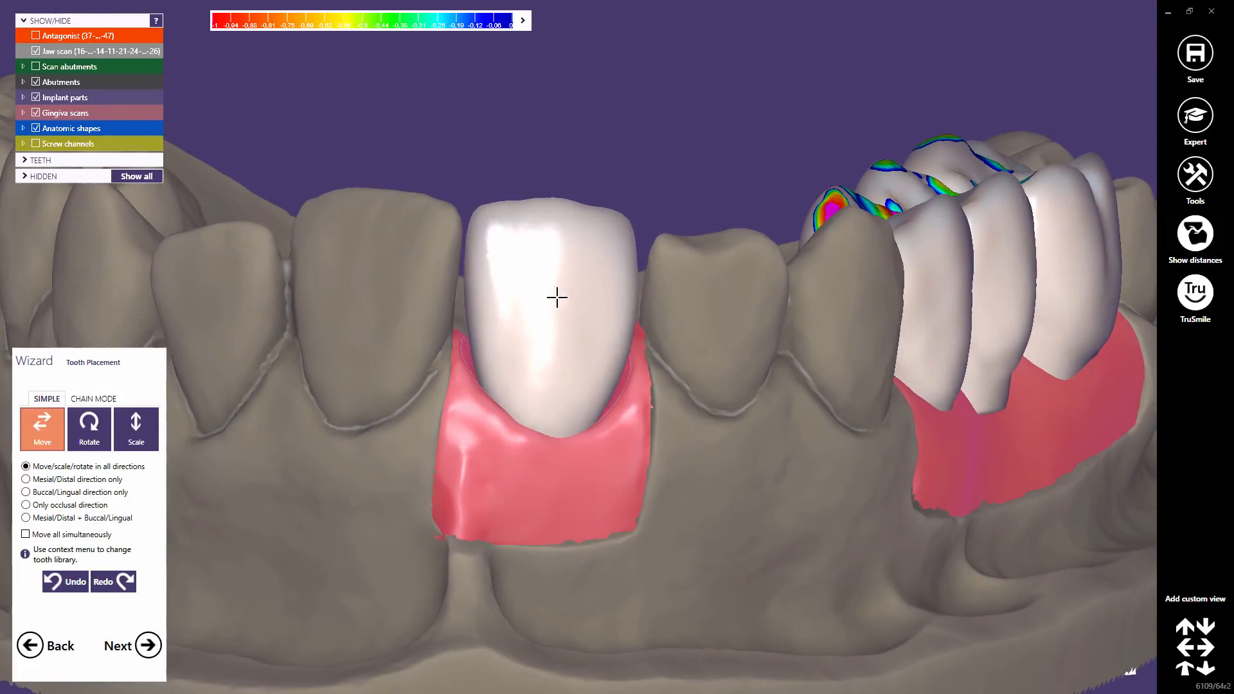
pyautogui.middleClick(572, 298)
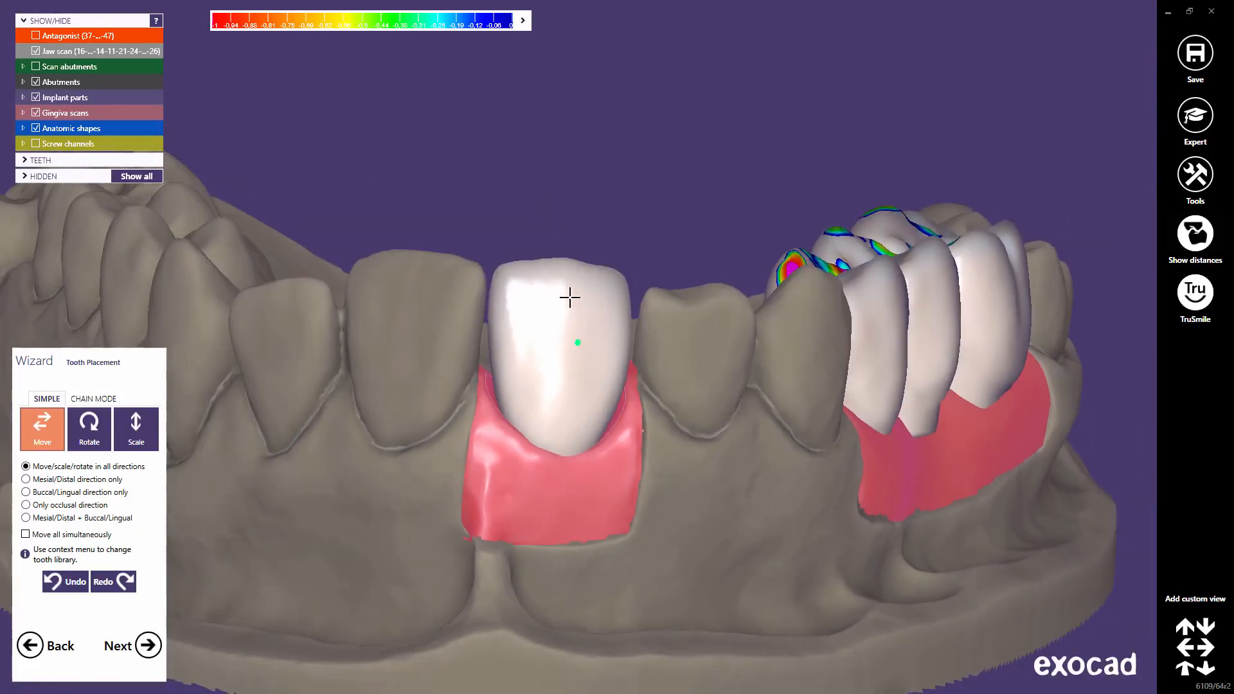
pyautogui.moveTo(571, 297); pyautogui.dragTo(569, 302, button='right')
pyautogui.moveTo(569, 302); pyautogui.dragTo(569, 304)
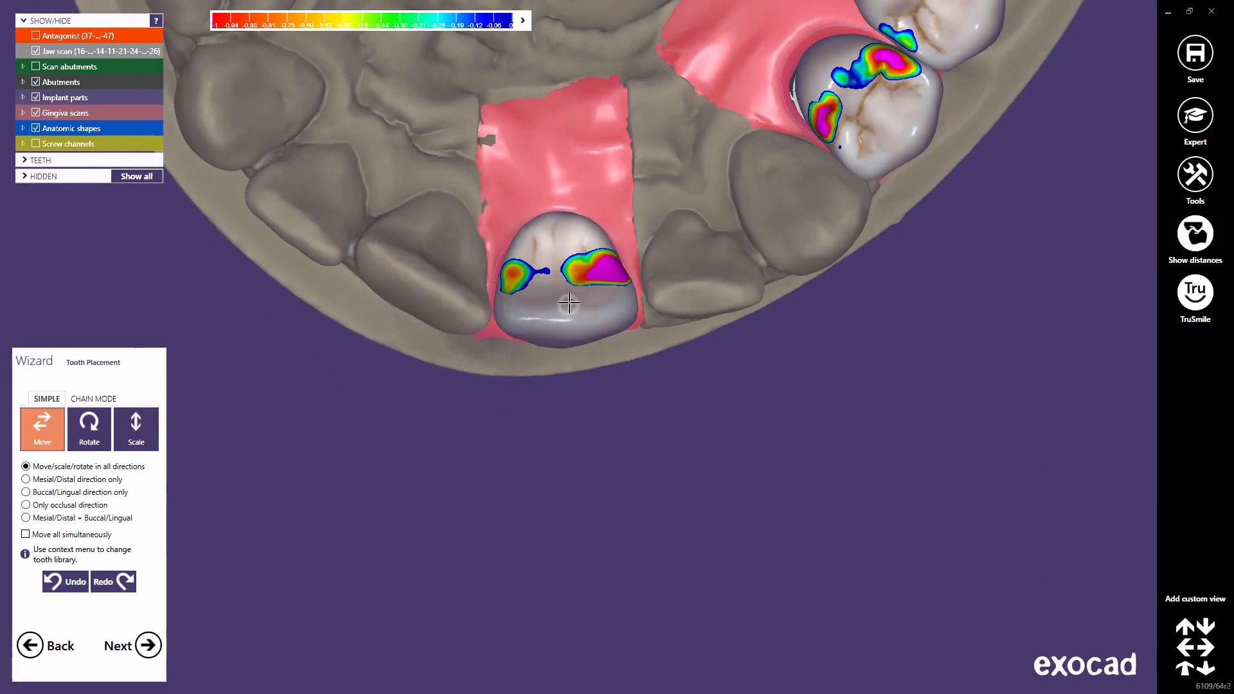
pyautogui.moveTo(569, 305); pyautogui.dragTo(569, 296, button='right')
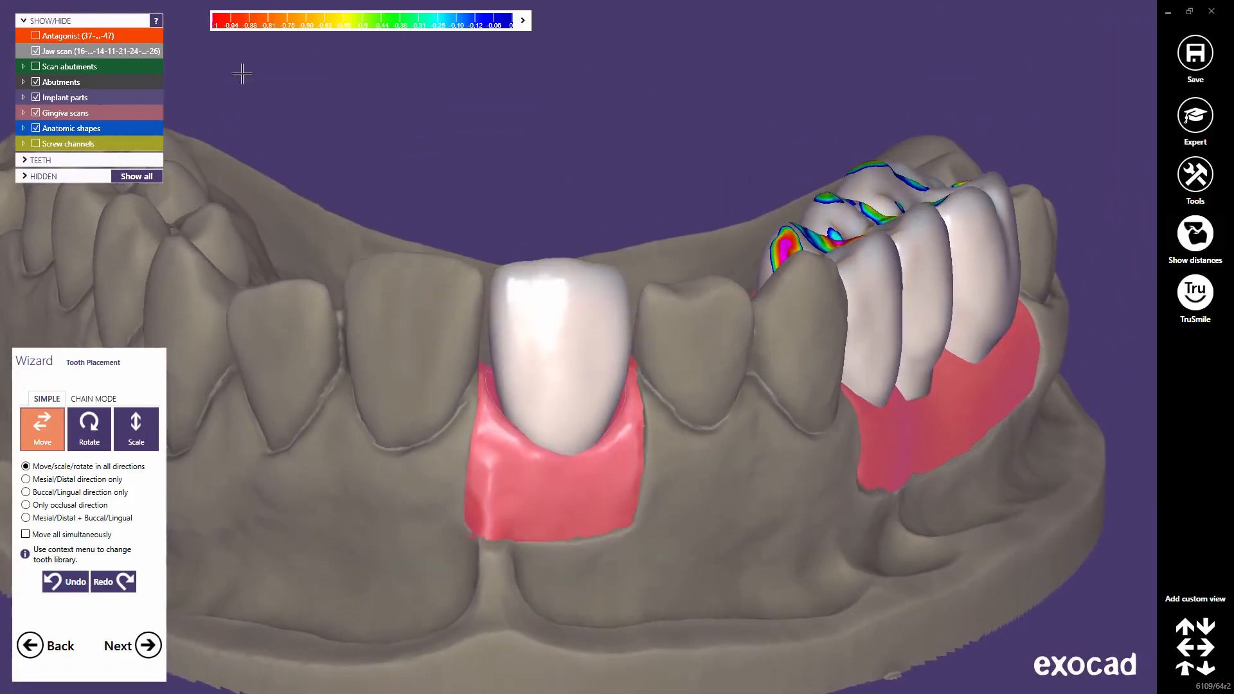
# Check tooth 11 against the displayed antagonist and finish tooth placement to proceed to generating the abutment bottoms.
pyautogui.click(36, 35)
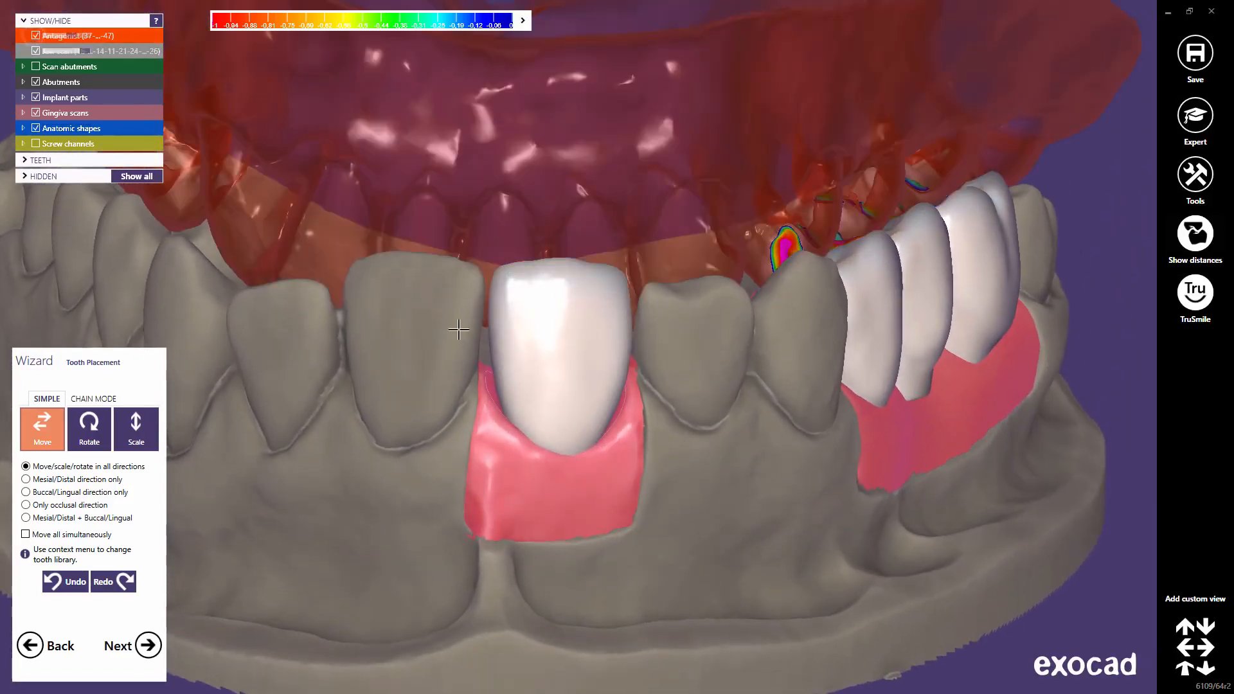
pyautogui.scroll(-3, 612, 466)
pyautogui.moveTo(612, 467); pyautogui.dragTo(614, 462, button='right')
pyautogui.moveTo(598, 493); pyautogui.dragTo(657, 460, button='middle')
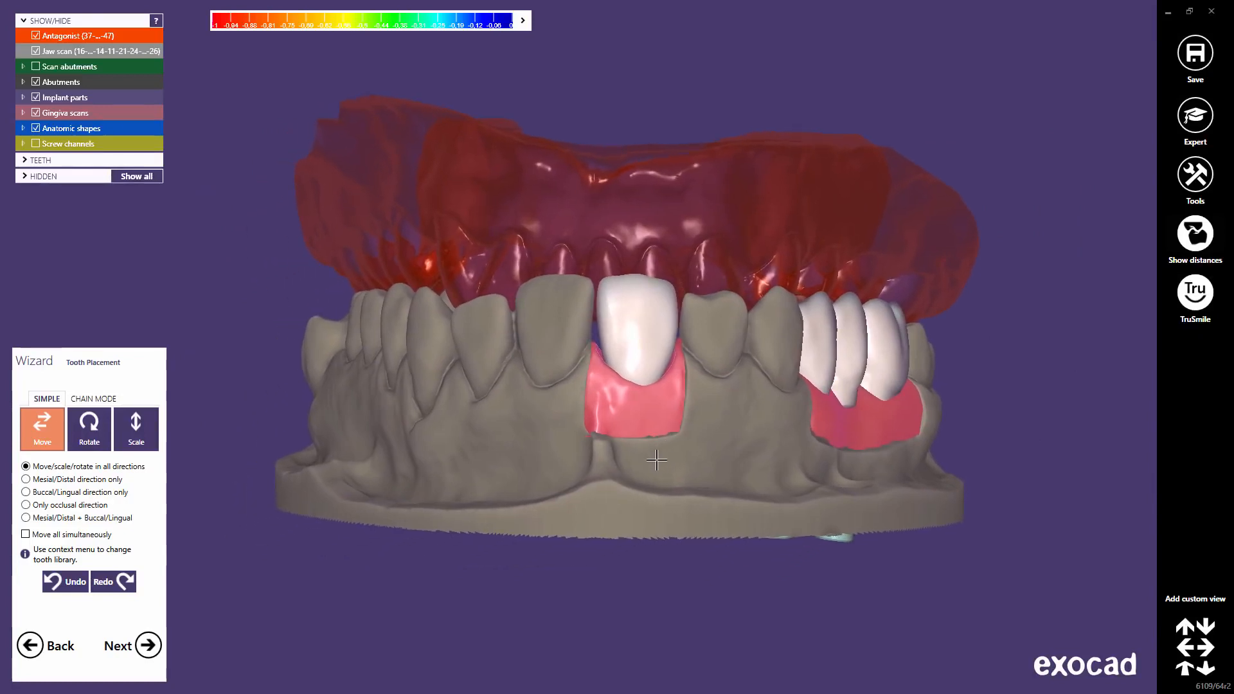
pyautogui.click(151, 647)
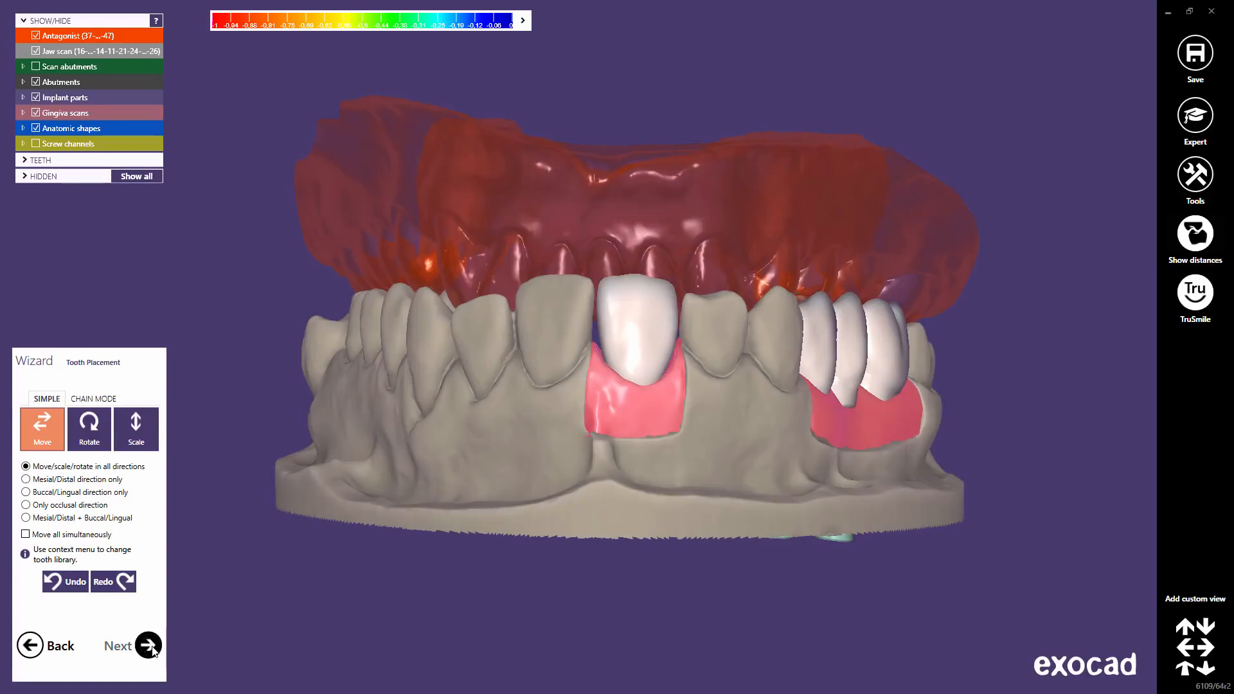
pyautogui.click(151, 648)
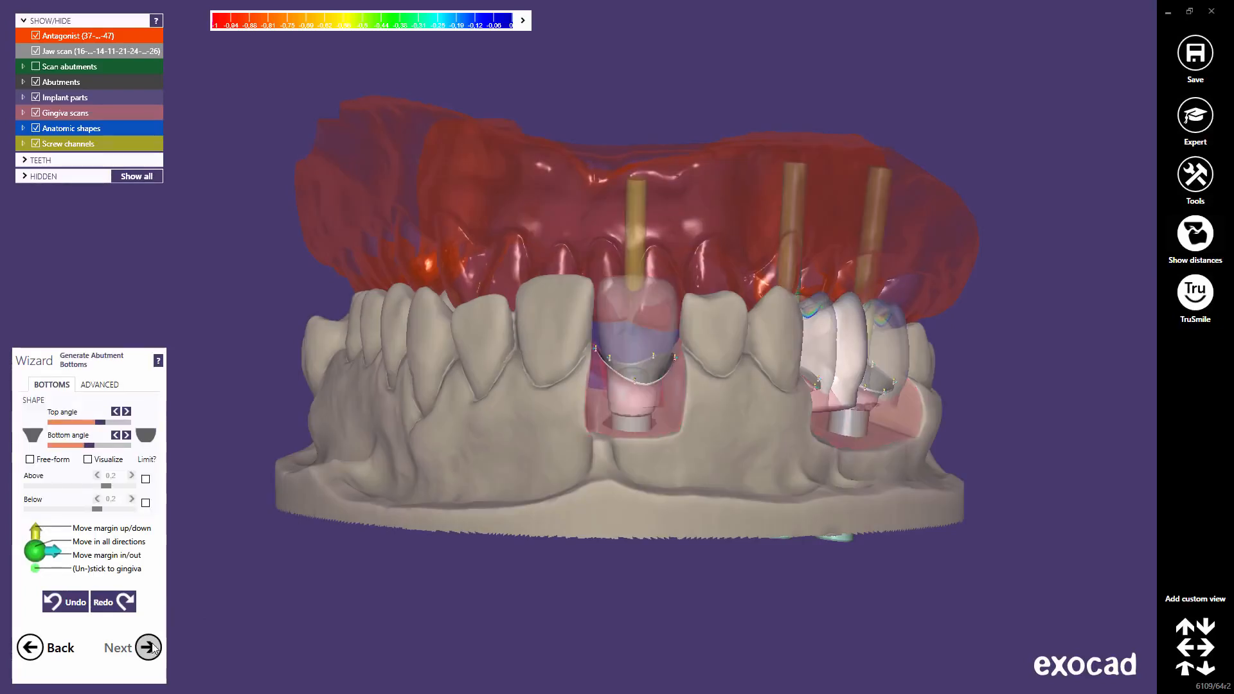
# Hide the antagonist, screw channels, anatomic shapes and jaw scan, and turn off the distance display.
pyautogui.click(36, 36)
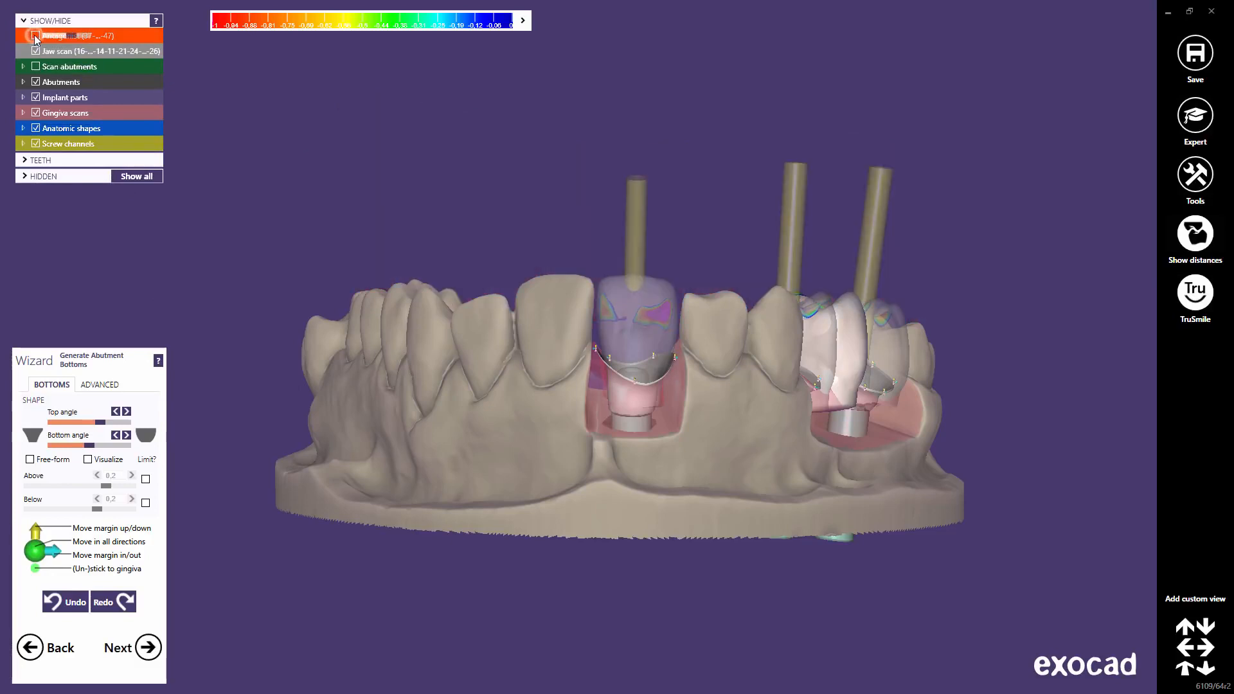
pyautogui.click(36, 144)
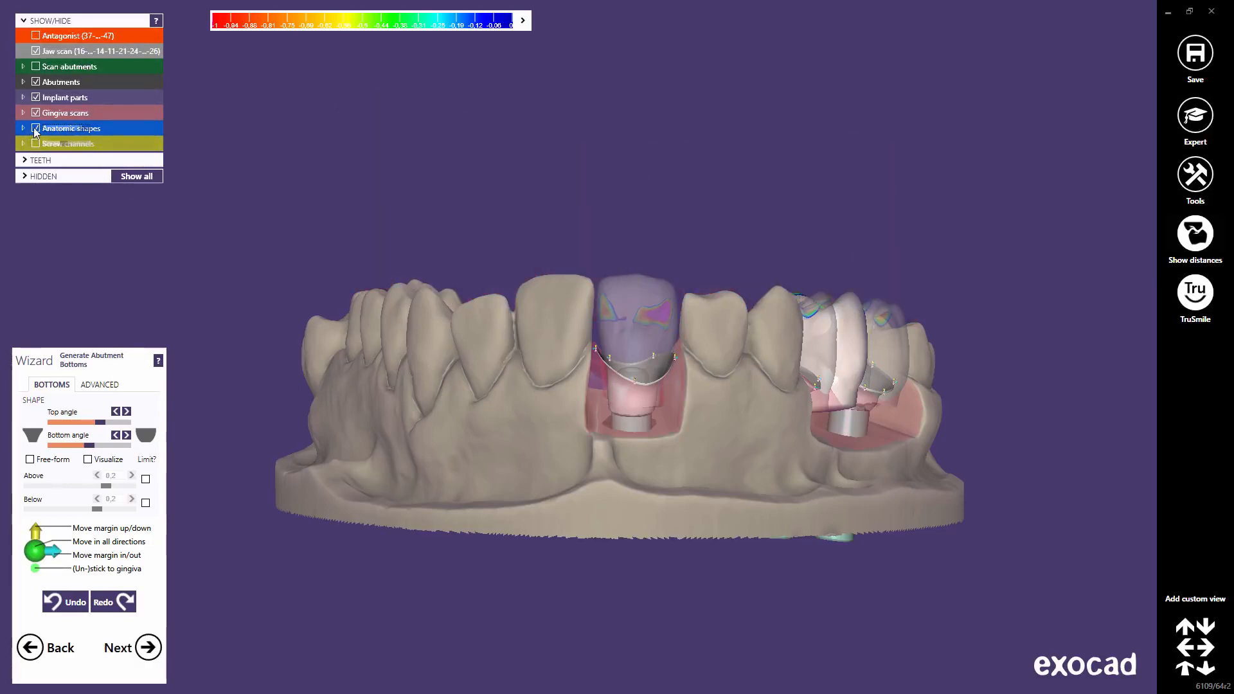
pyautogui.click(36, 128)
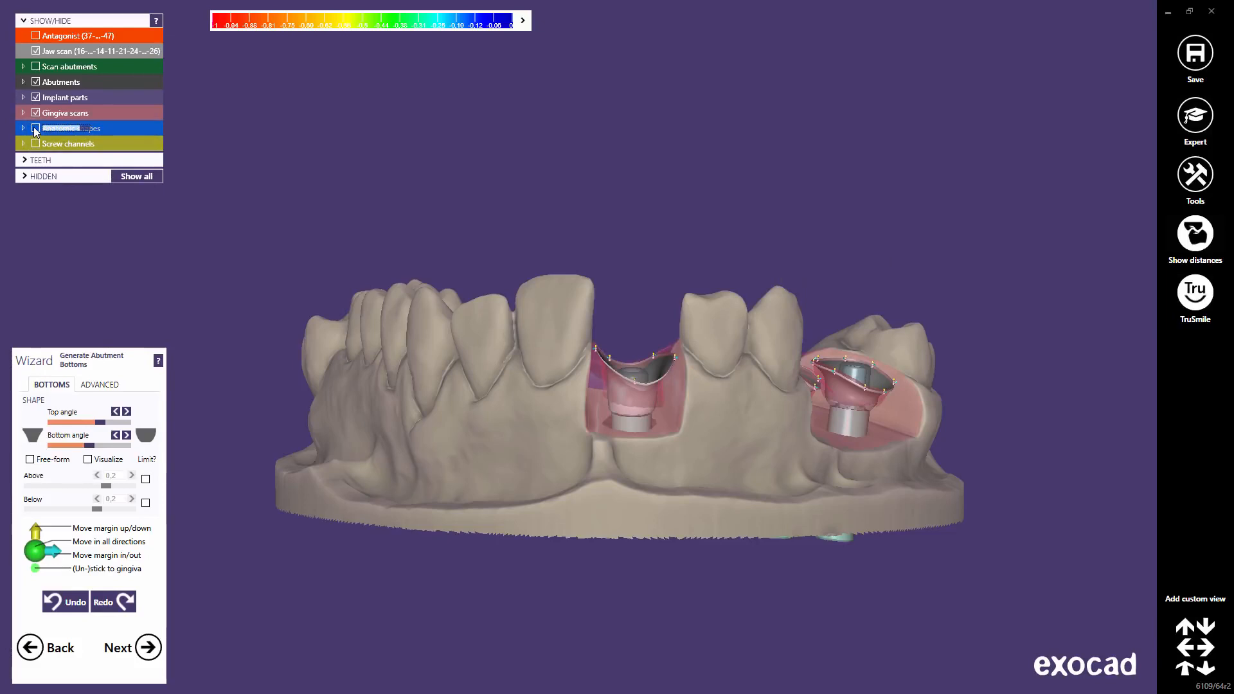
pyautogui.click(36, 51)
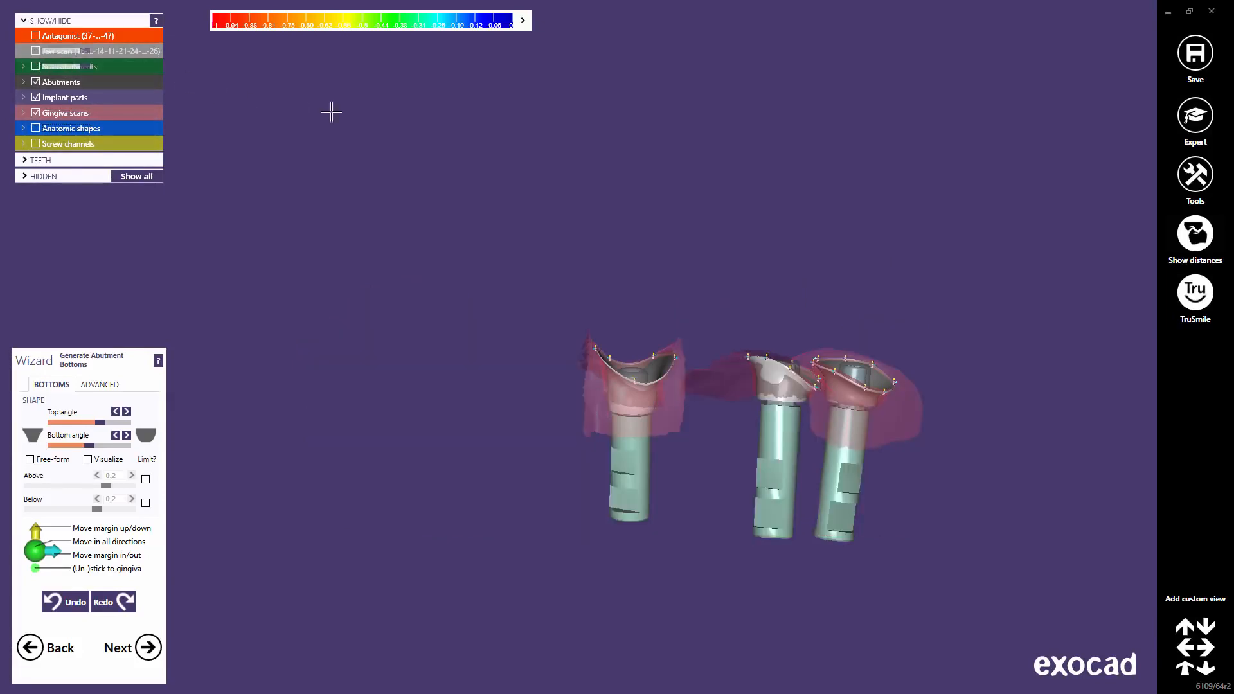
pyautogui.click(1196, 235)
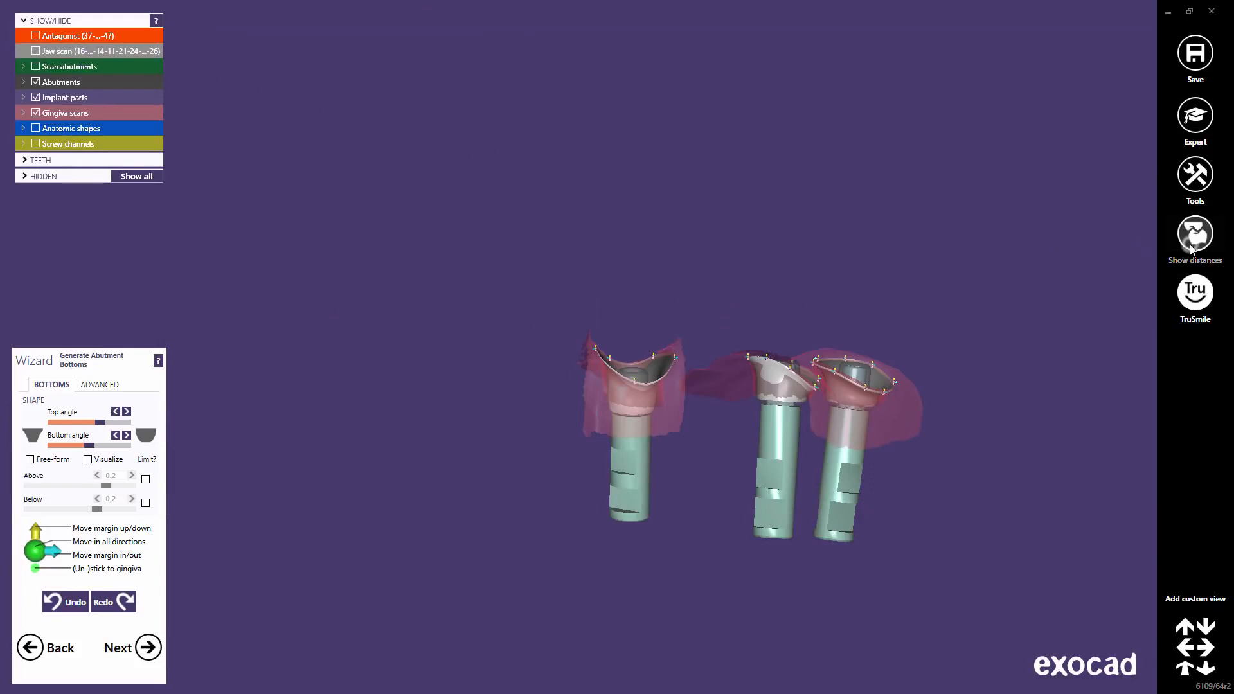
# Increase the top and bottom angles of the abutment bottoms and adjust their profiles between concave and convex, ending moderately convex.
pyautogui.middleClick(819, 406)
pyautogui.moveTo(690, 367); pyautogui.dragTo(653, 355, button='right')
pyautogui.scroll(6, 524, 342)
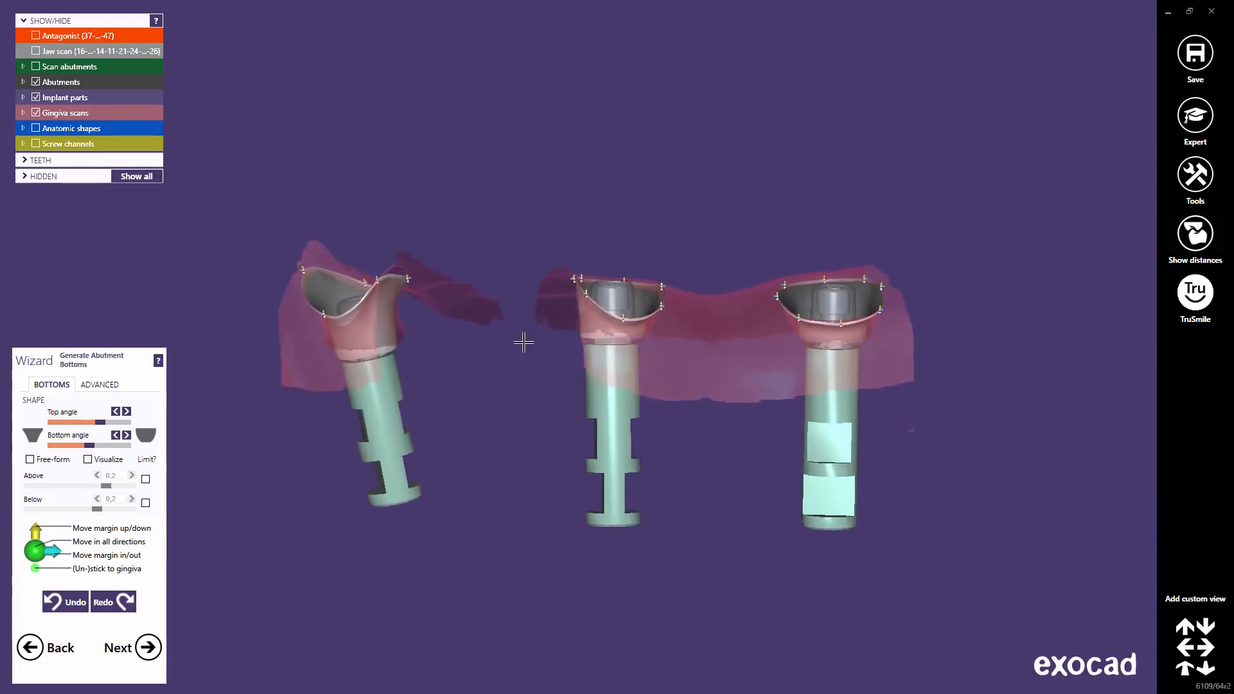
pyautogui.moveTo(546, 356); pyautogui.dragTo(539, 360, button='middle')
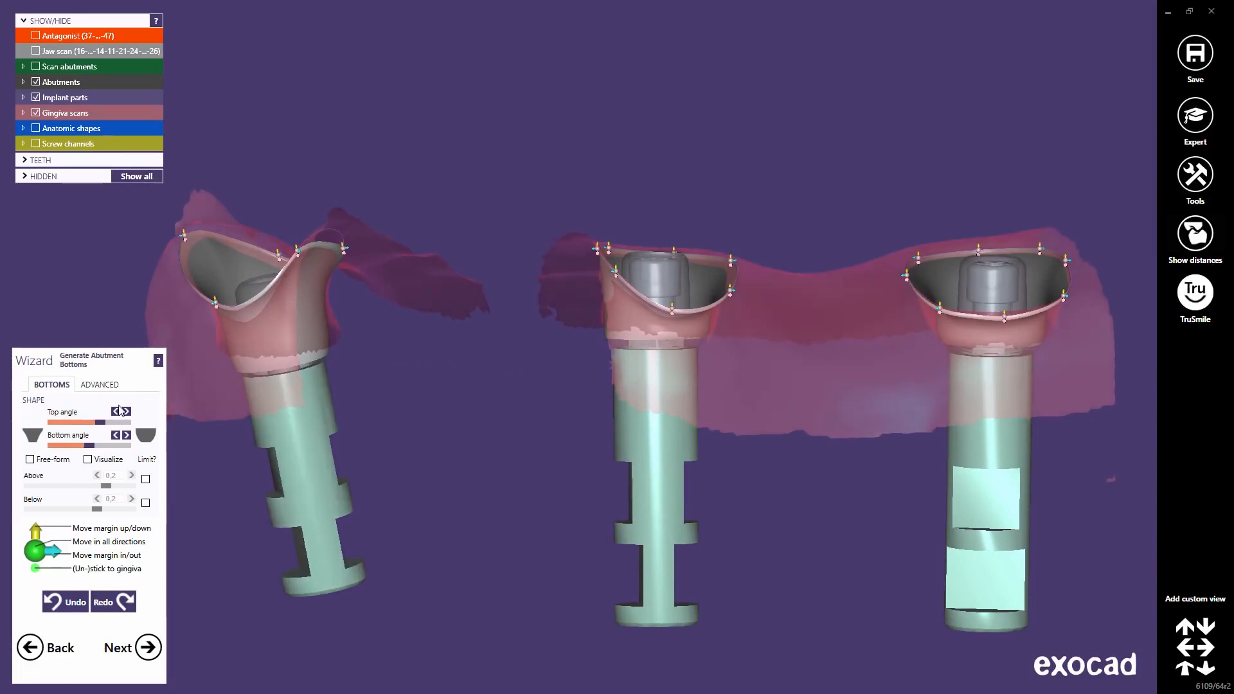
pyautogui.moveTo(103, 425); pyautogui.dragTo(96, 456)
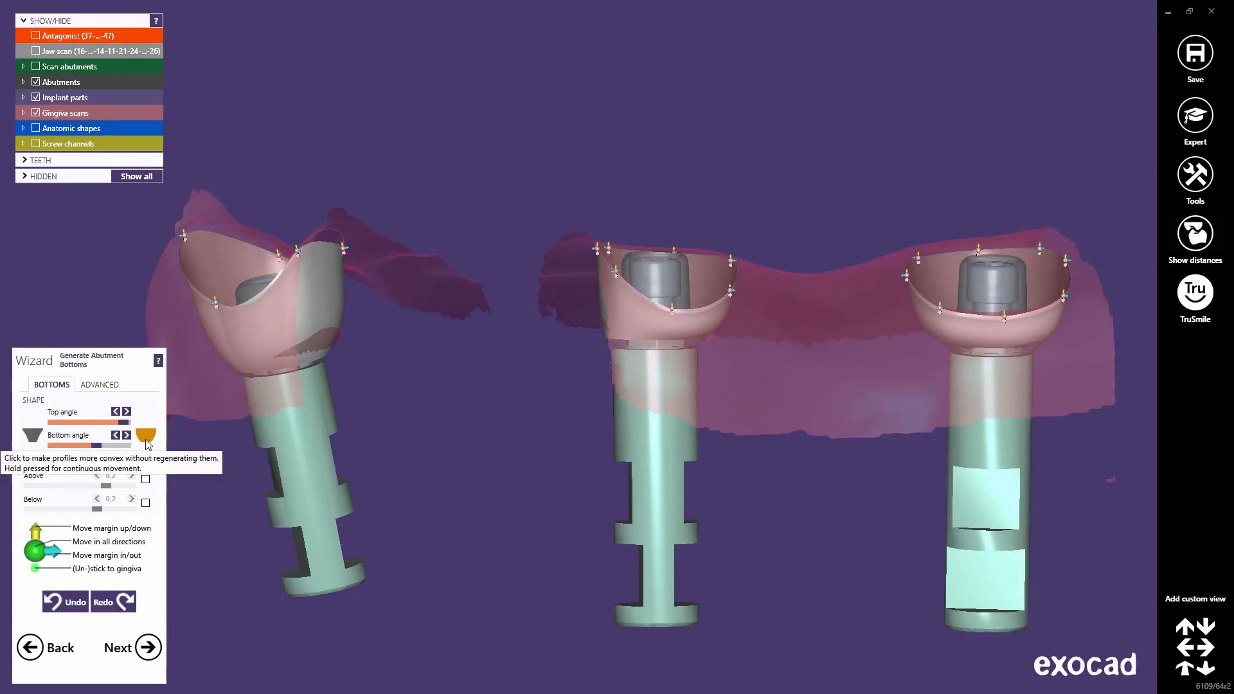
pyautogui.click(147, 438)
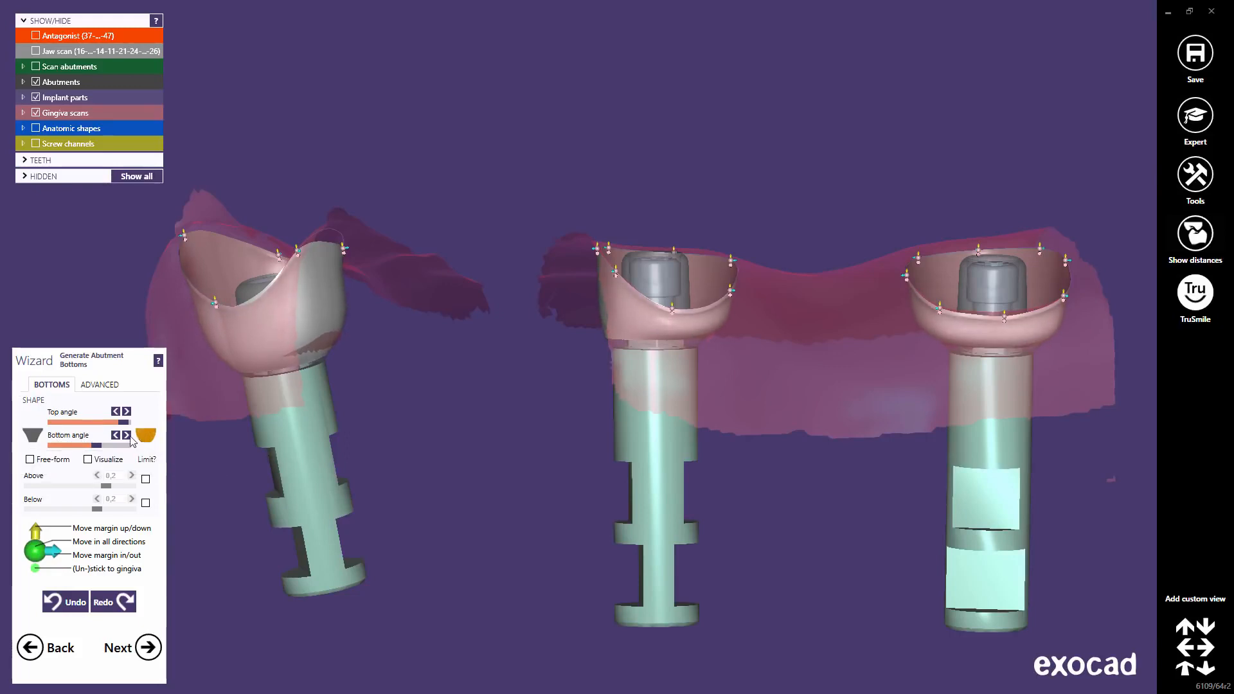
pyautogui.click(32, 437)
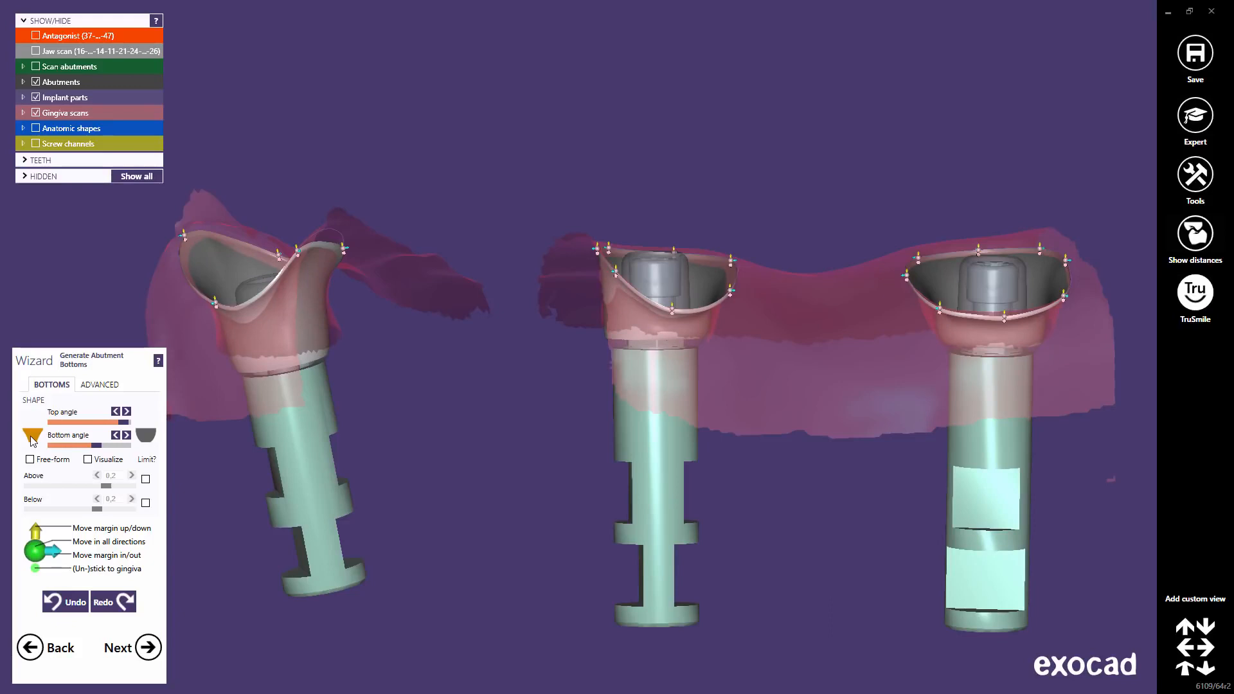
pyautogui.click(144, 436)
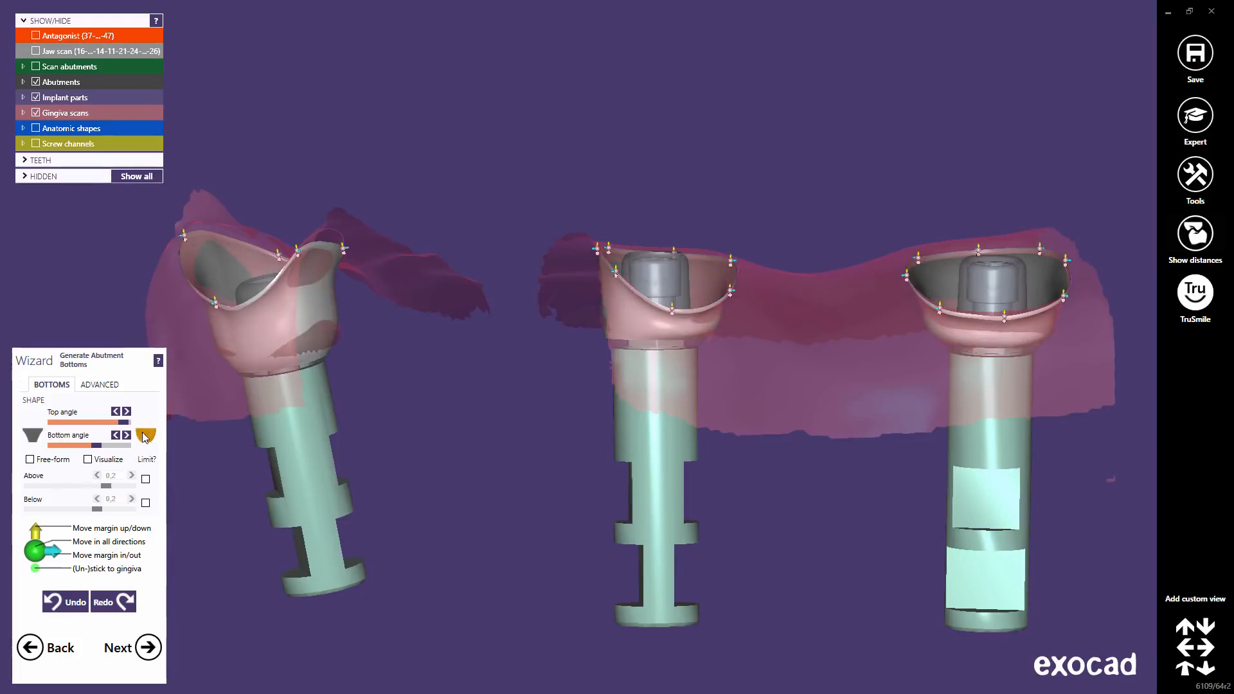
# Enable free-form editing and reshape the emergence profile of abutment 11 by pulling and pushing its surface.
pyautogui.click(31, 459)
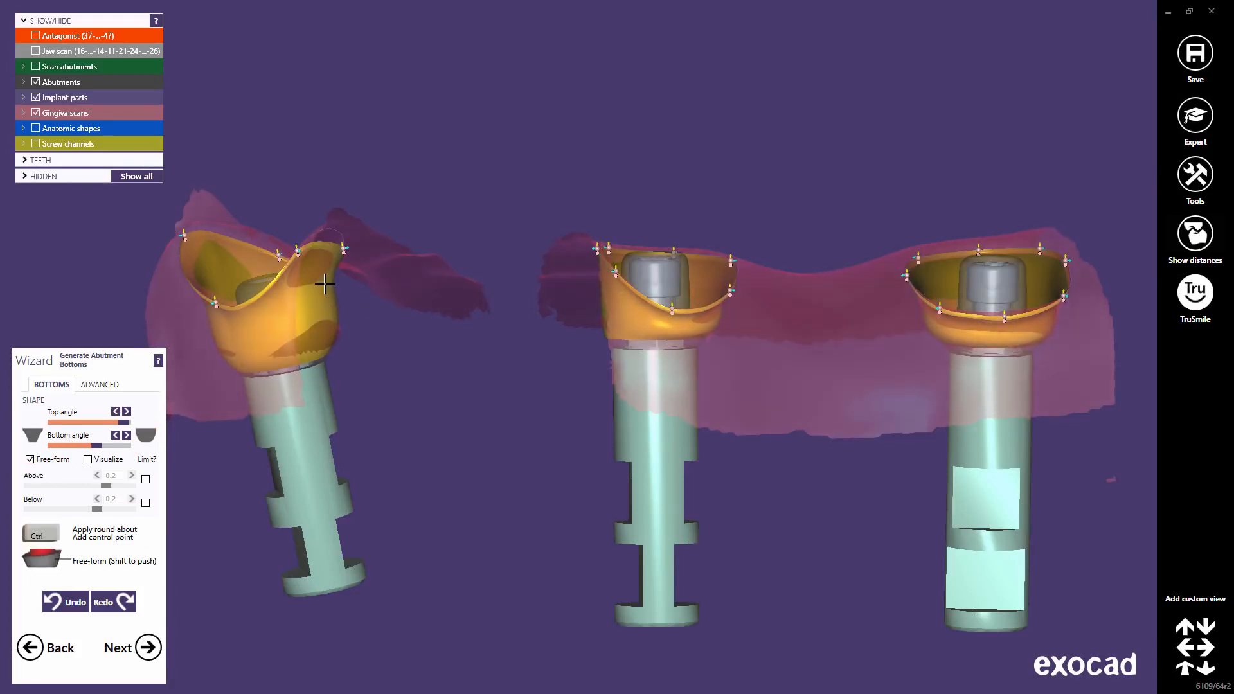
pyautogui.moveTo(315, 293); pyautogui.dragTo(308, 296)
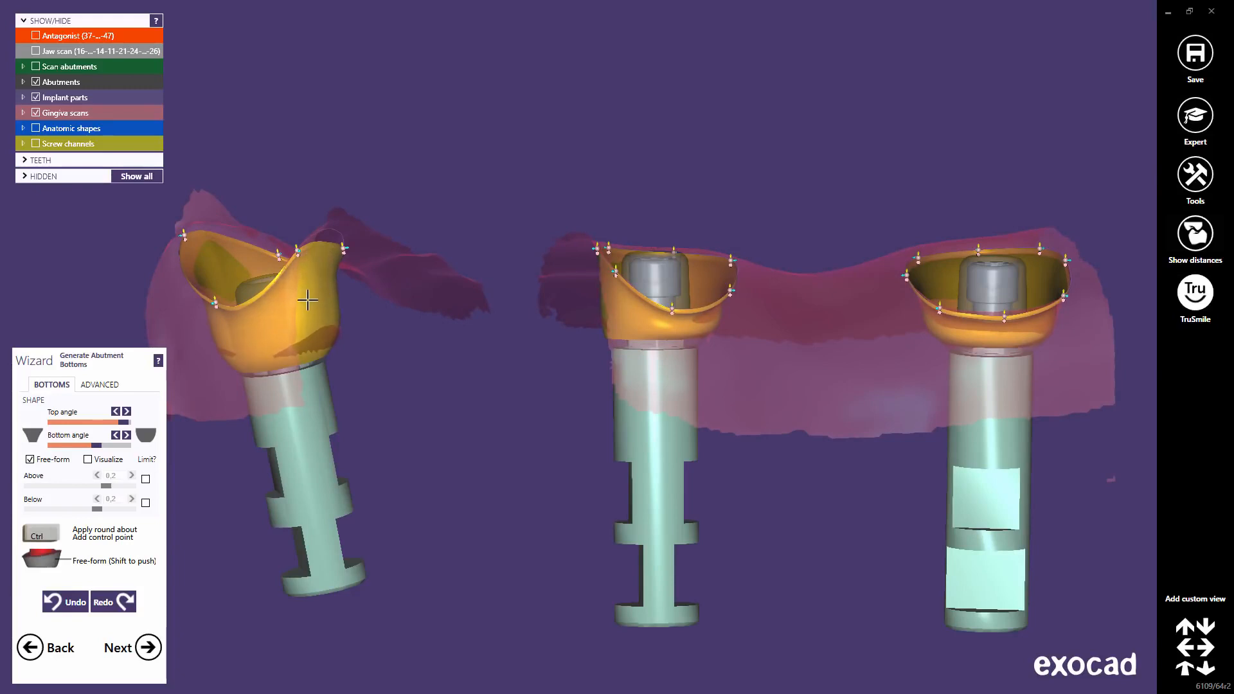
pyautogui.moveTo(242, 328)
pyautogui.mouseDown()
pyautogui.moveTo(217, 324)
pyautogui.moveTo(250, 336)
pyautogui.mouseUp()
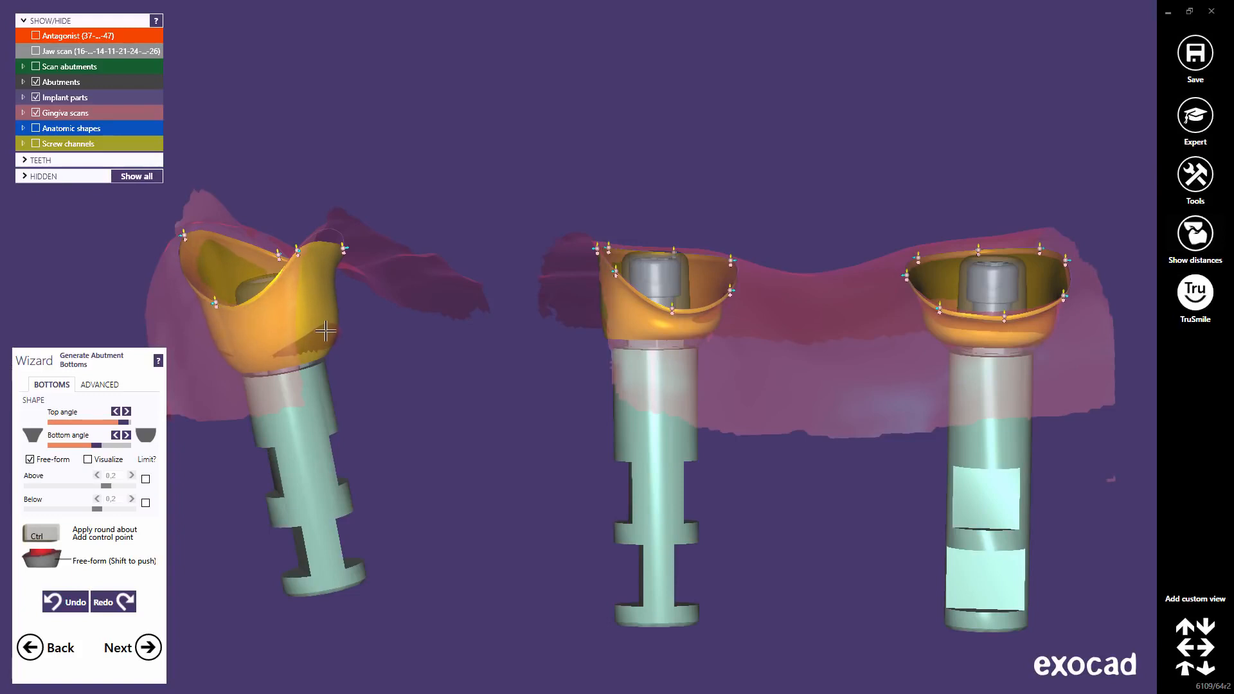
pyautogui.keyDown('shift'); pyautogui.moveTo(324, 327); pyautogui.dragTo(311, 324); pyautogui.keyUp('shift')
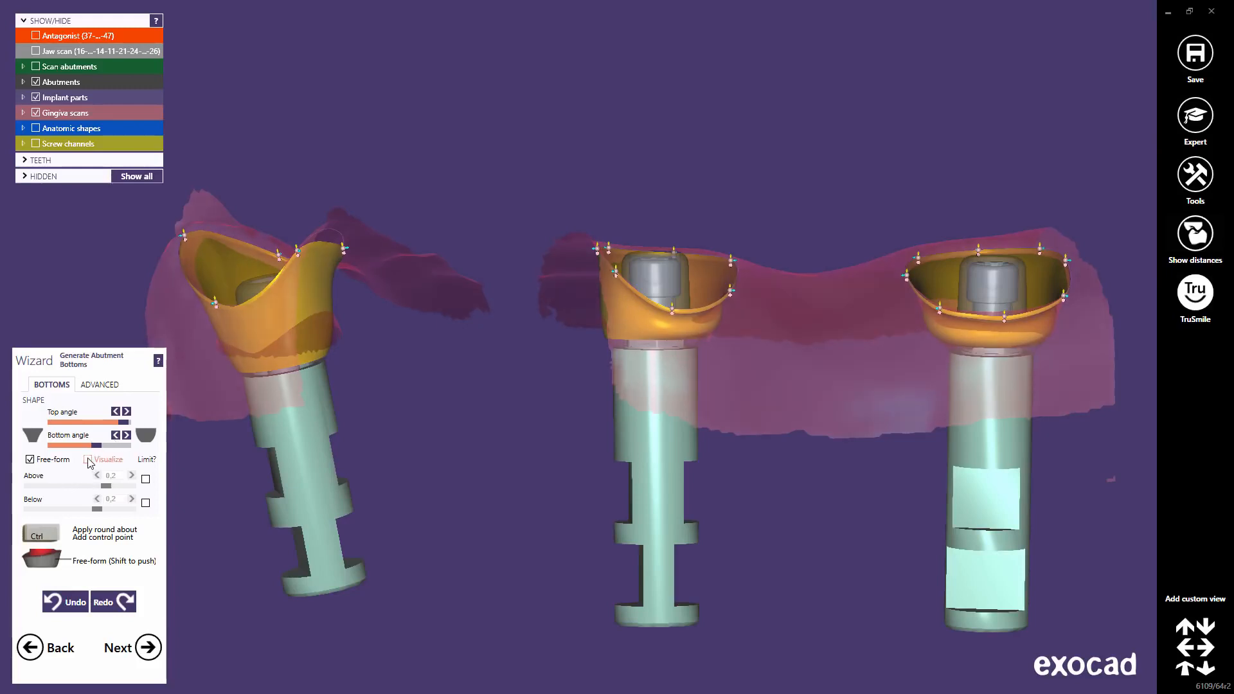
# Visualize the abutment bottoms' distance to the gingiva, setting the Above value to 0.042 and the Below value to 0.108.
pyautogui.click(88, 459)
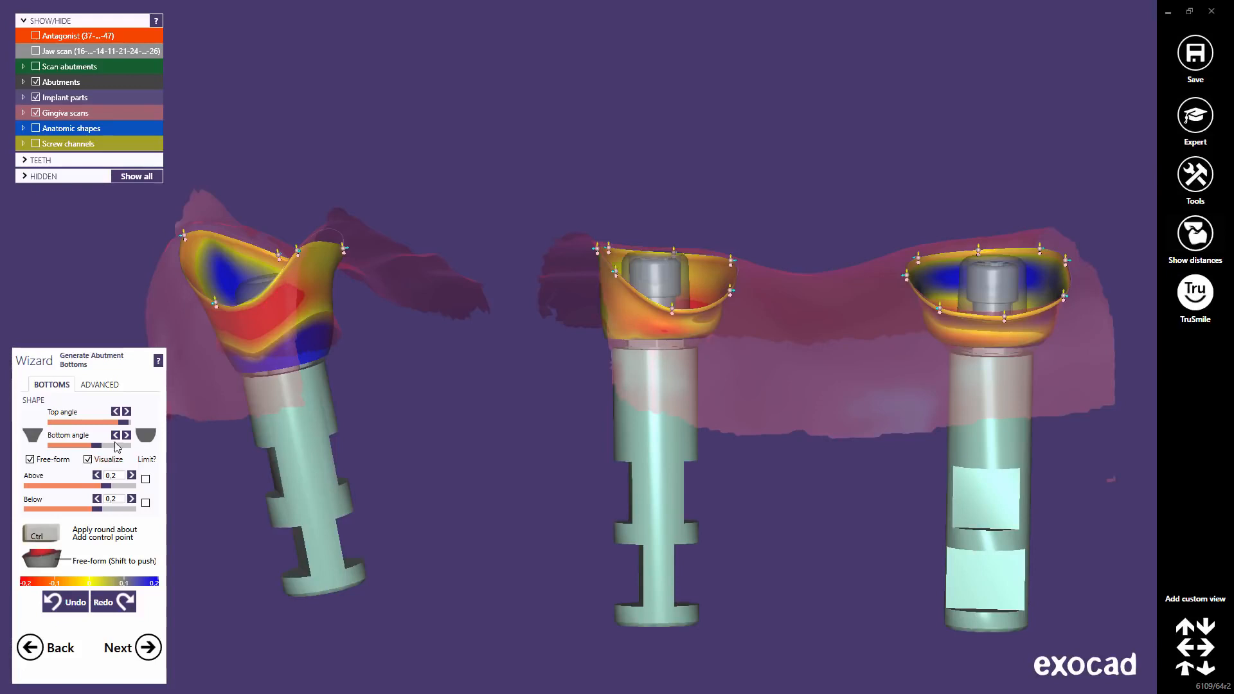
pyautogui.moveTo(311, 353); pyautogui.dragTo(290, 356, button='right')
pyautogui.moveTo(290, 355); pyautogui.dragTo(619, 380, button='middle')
pyautogui.scroll(3, 619, 380)
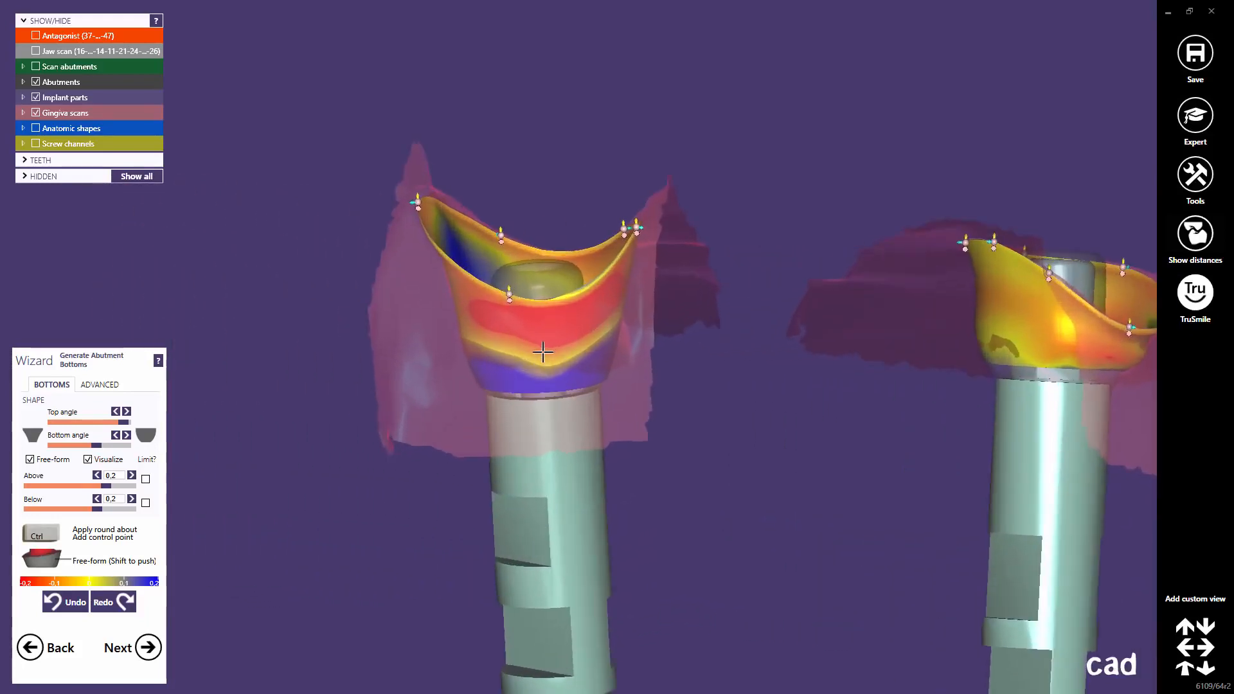
pyautogui.scroll(3, 535, 350)
pyautogui.moveTo(535, 350); pyautogui.dragTo(565, 336, button='right')
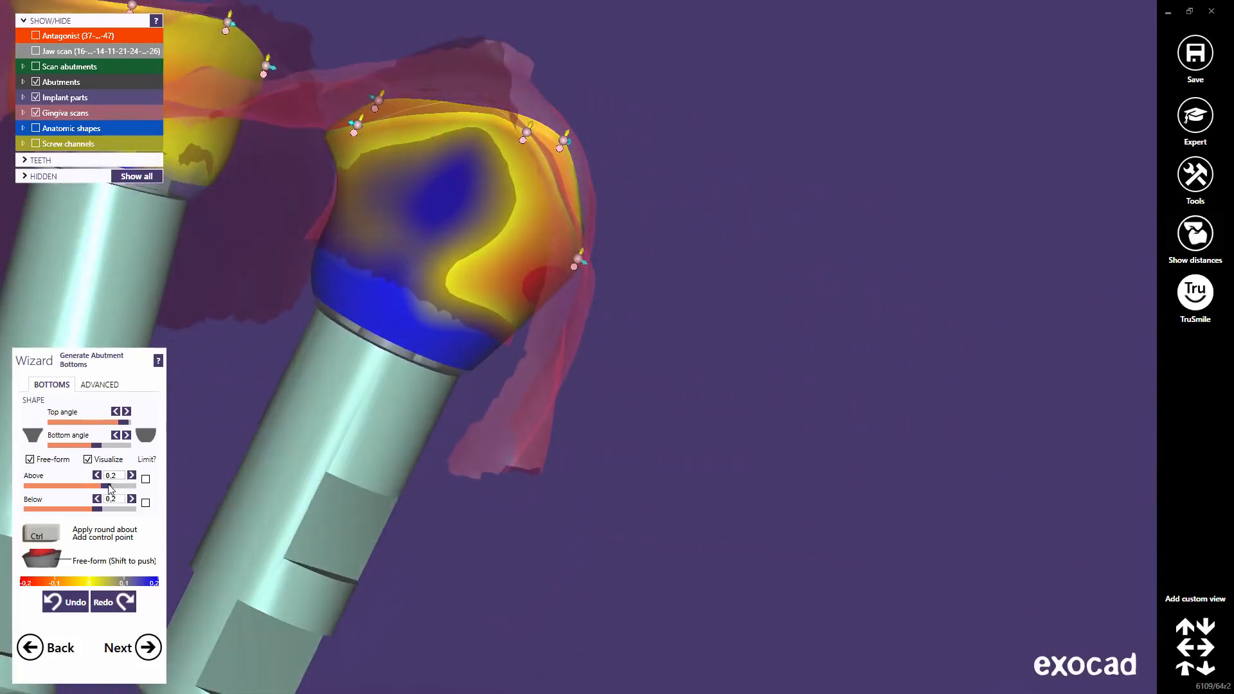
pyautogui.moveTo(107, 487); pyautogui.dragTo(68, 511)
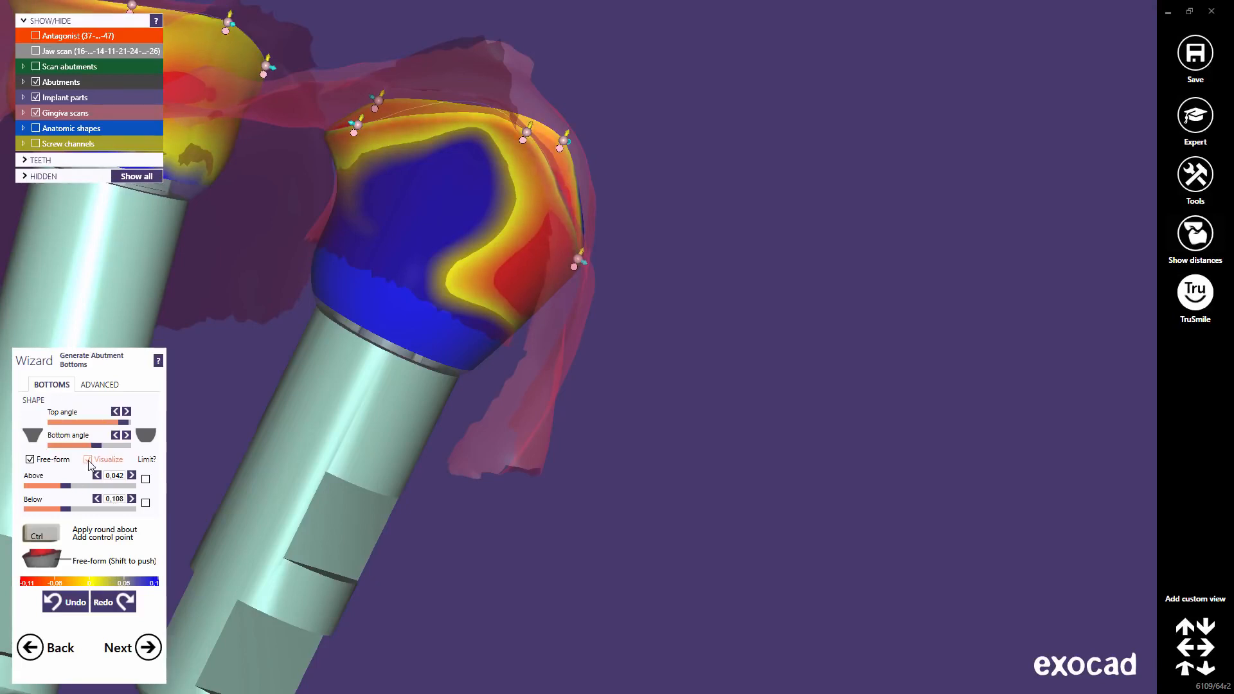
# Turn off visualization and free-form editing, and limit the abutment bottoms to 0.2 above and 0.108 below the gingiva.
pyautogui.click(87, 460)
pyautogui.click(31, 460)
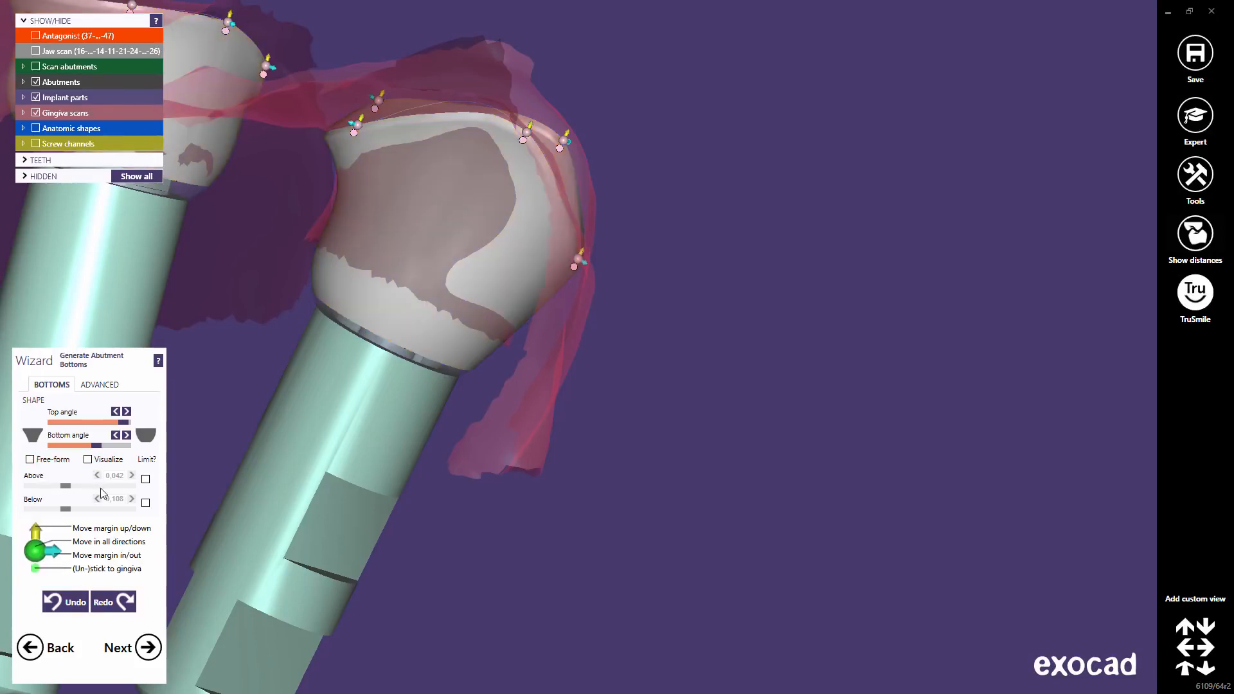
pyautogui.click(146, 480)
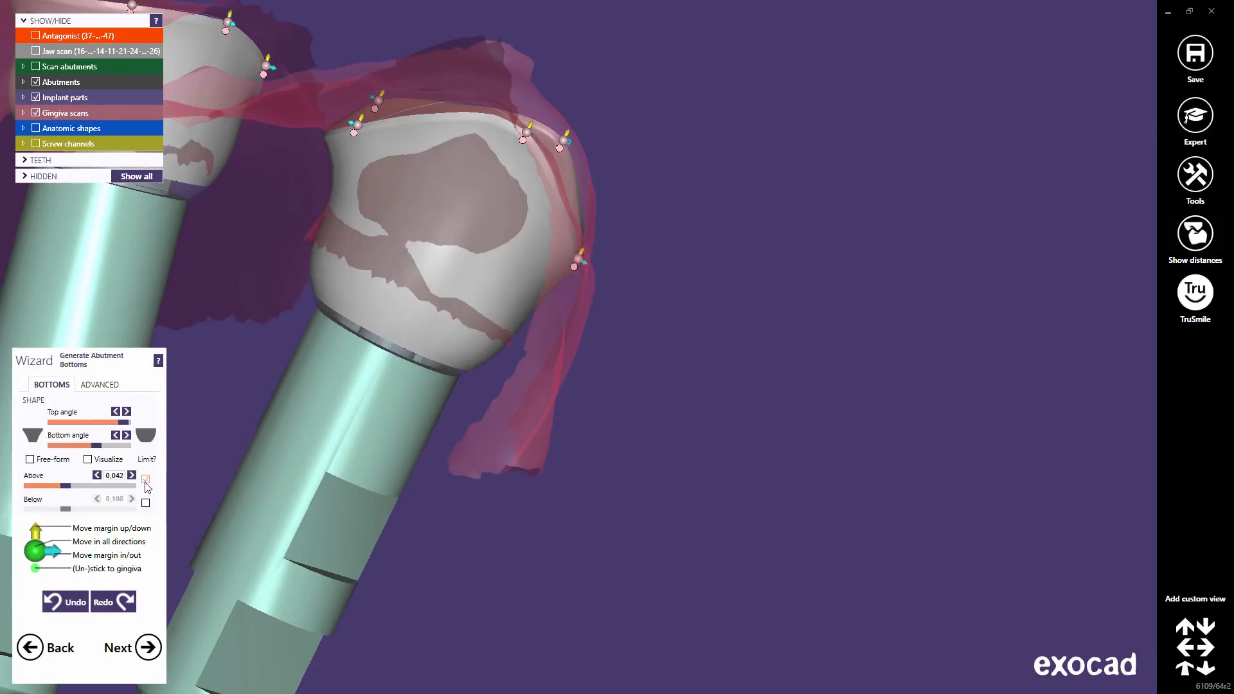
pyautogui.click(146, 504)
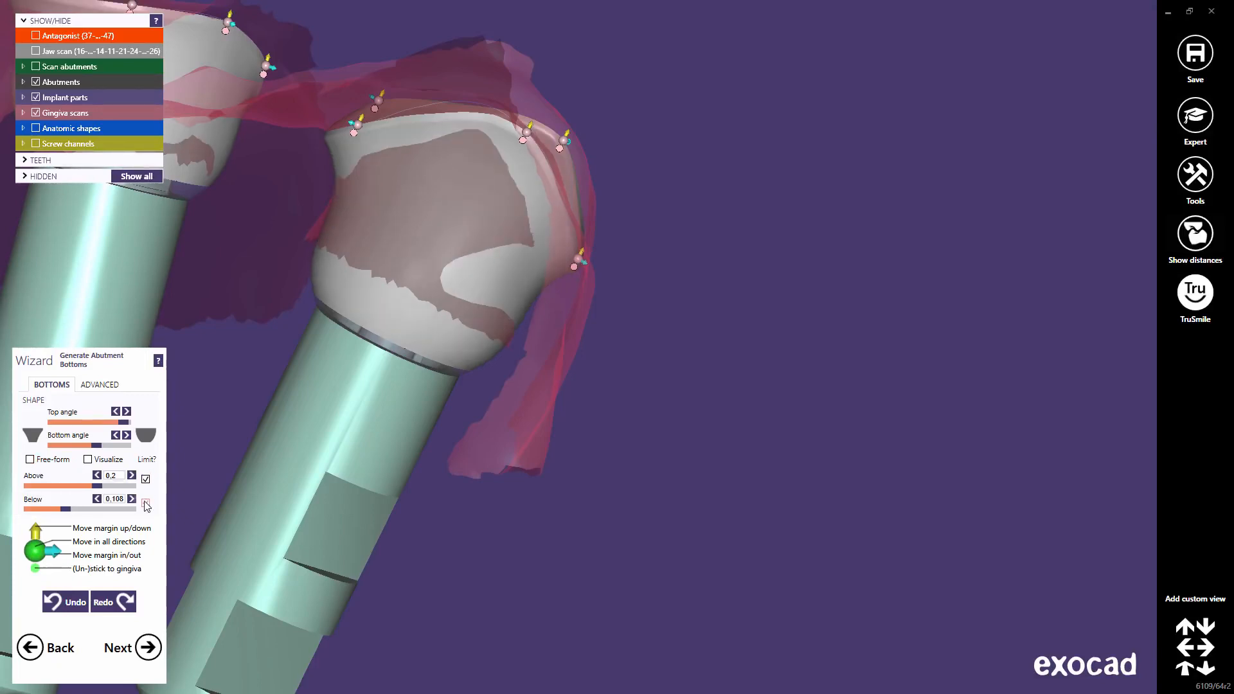
# Set the abutment bottoms' gingiva limits to 0.1 above and 0.1 below.
pyautogui.doubleClick(107, 477)
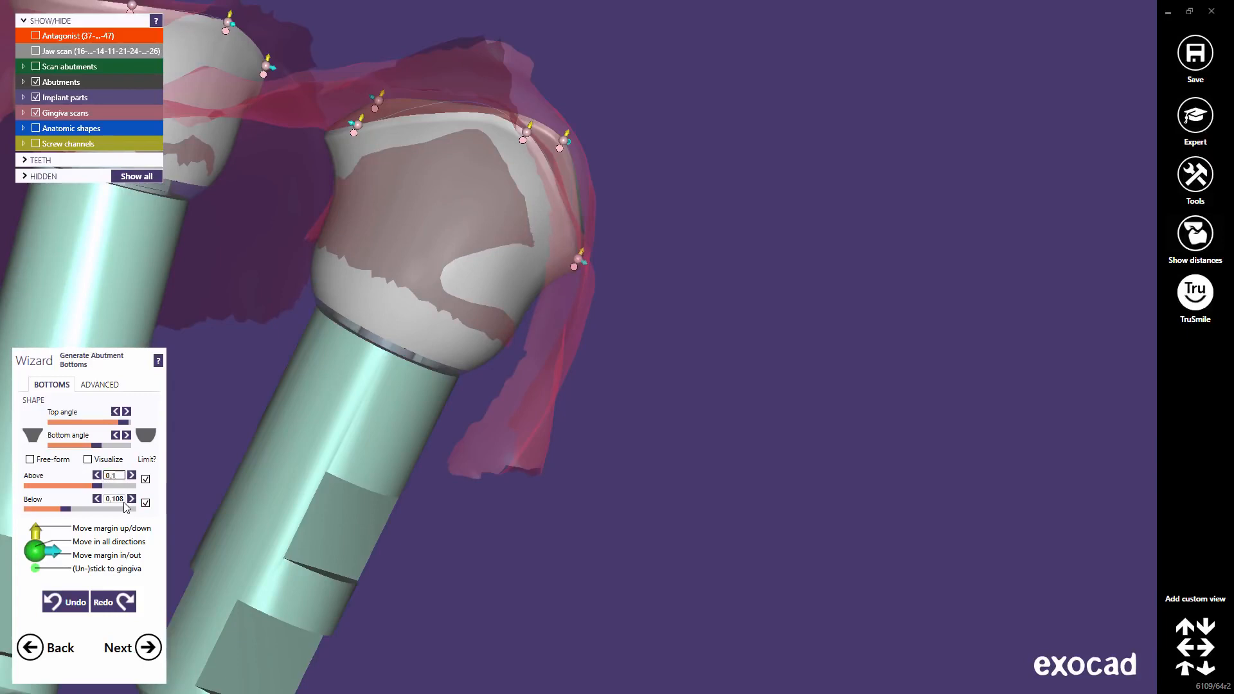
pyautogui.click(121, 500)
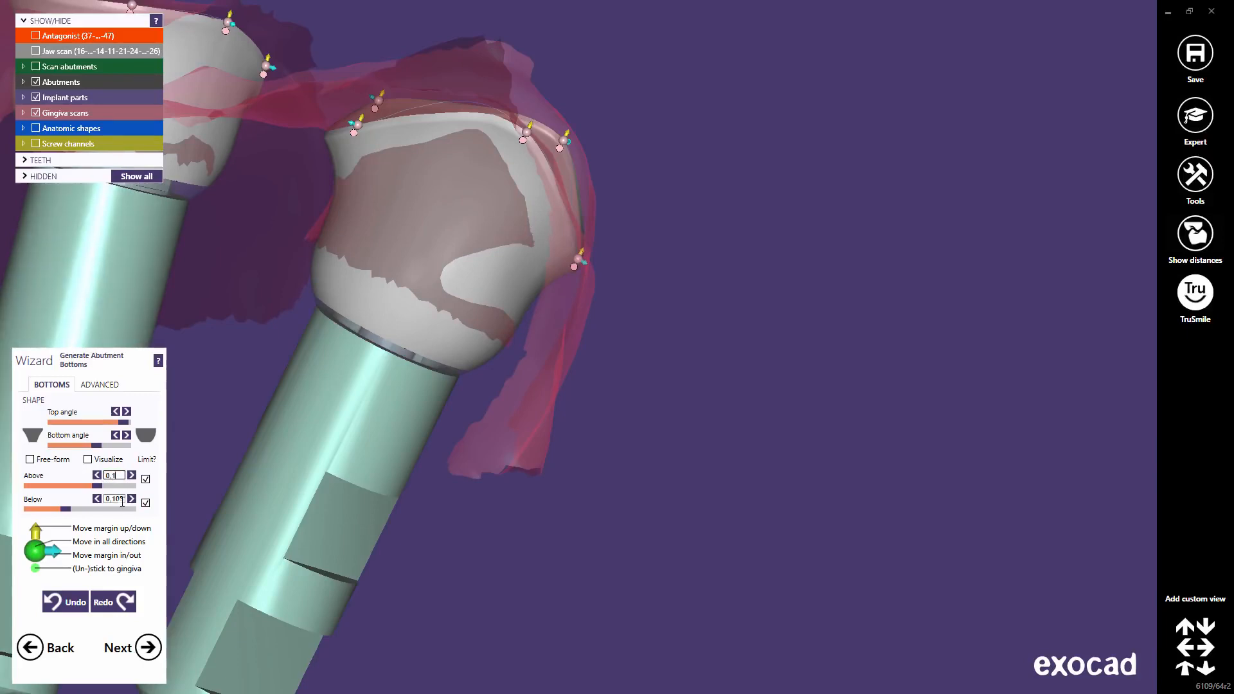
pyautogui.doubleClick(108, 499)
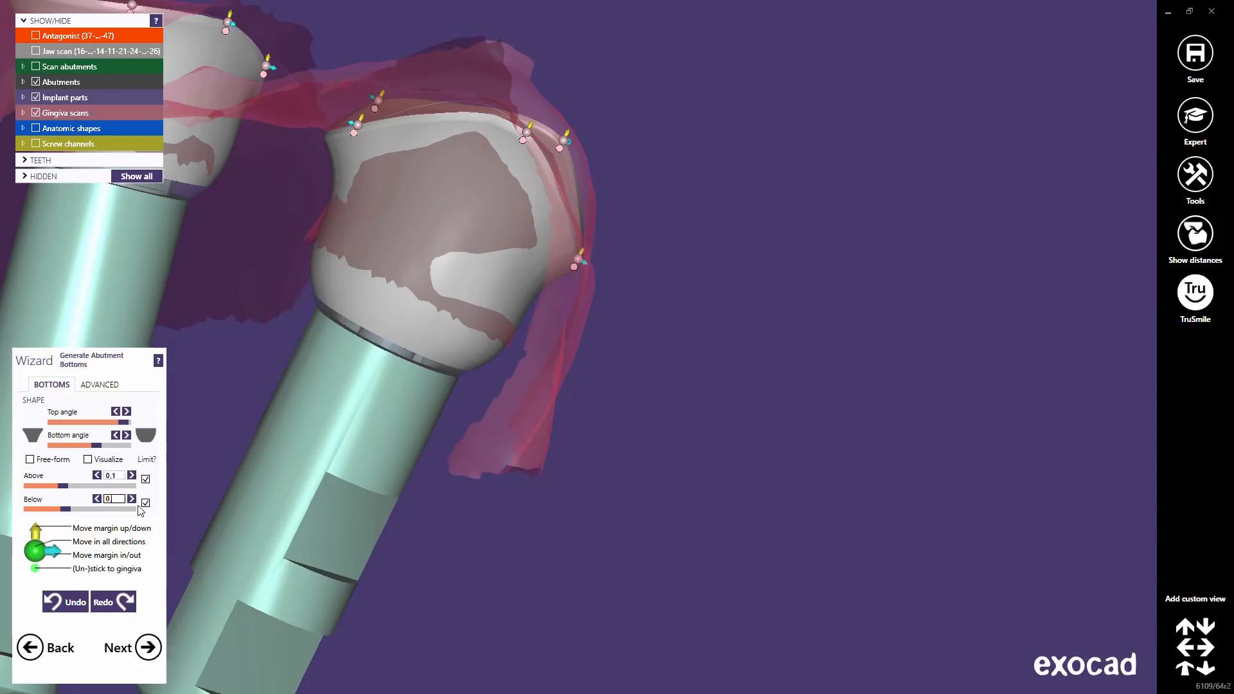
pyautogui.click(118, 476)
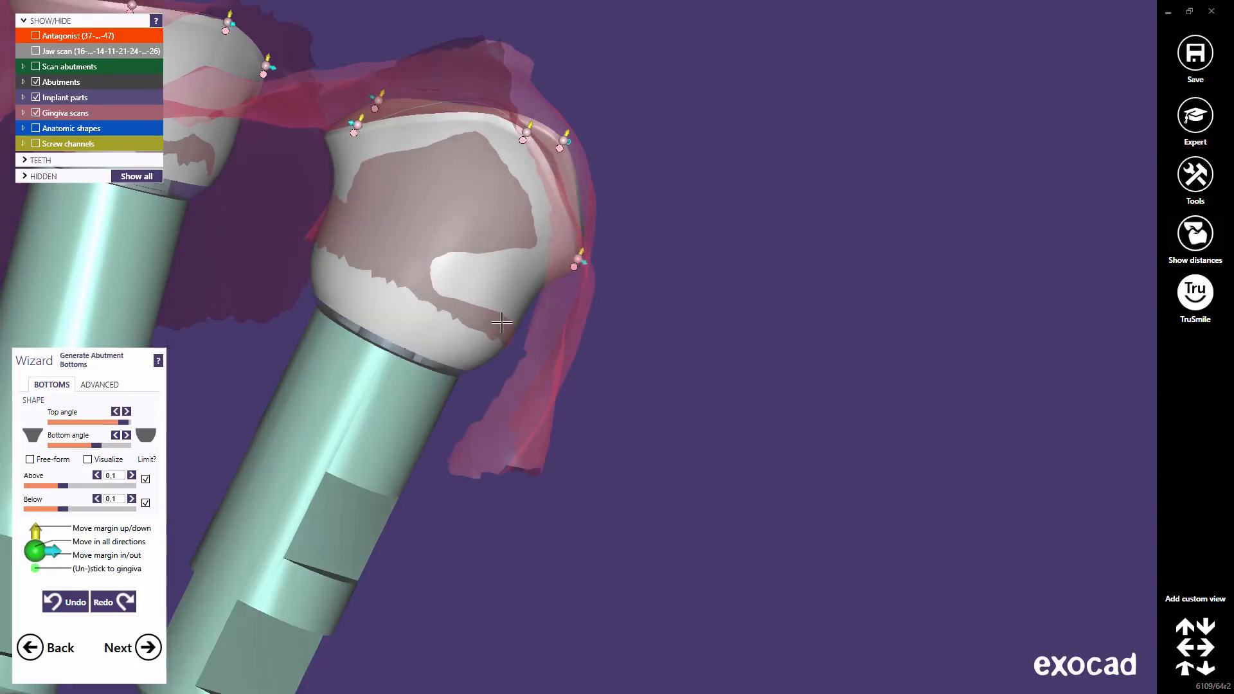
pyautogui.moveTo(492, 319); pyautogui.dragTo(492, 319, button='right')
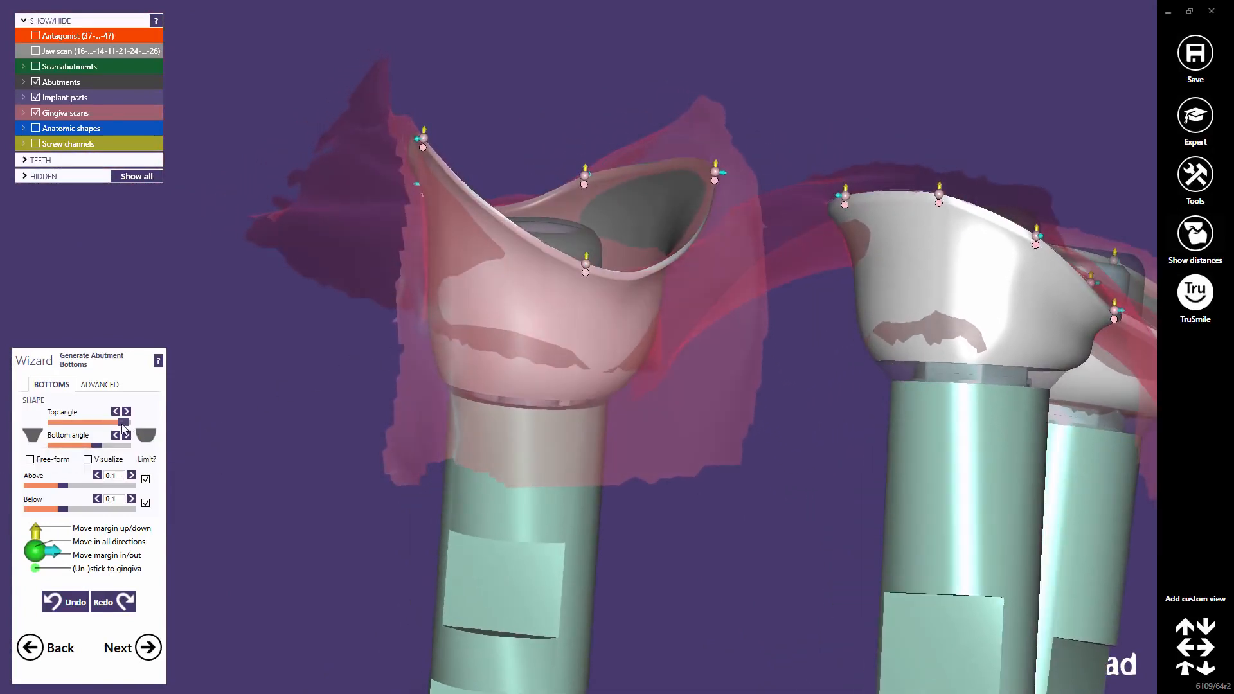
# Reduce the top angle of the abutment bottoms slightly and adjust their profiles toward convex and back toward concave.
pyautogui.moveTo(127, 422)
pyautogui.mouseDown()
pyautogui.moveTo(76, 432)
pyautogui.moveTo(113, 425)
pyautogui.mouseUp()
pyautogui.moveTo(803, 481); pyautogui.dragTo(643, 475, button='middle')
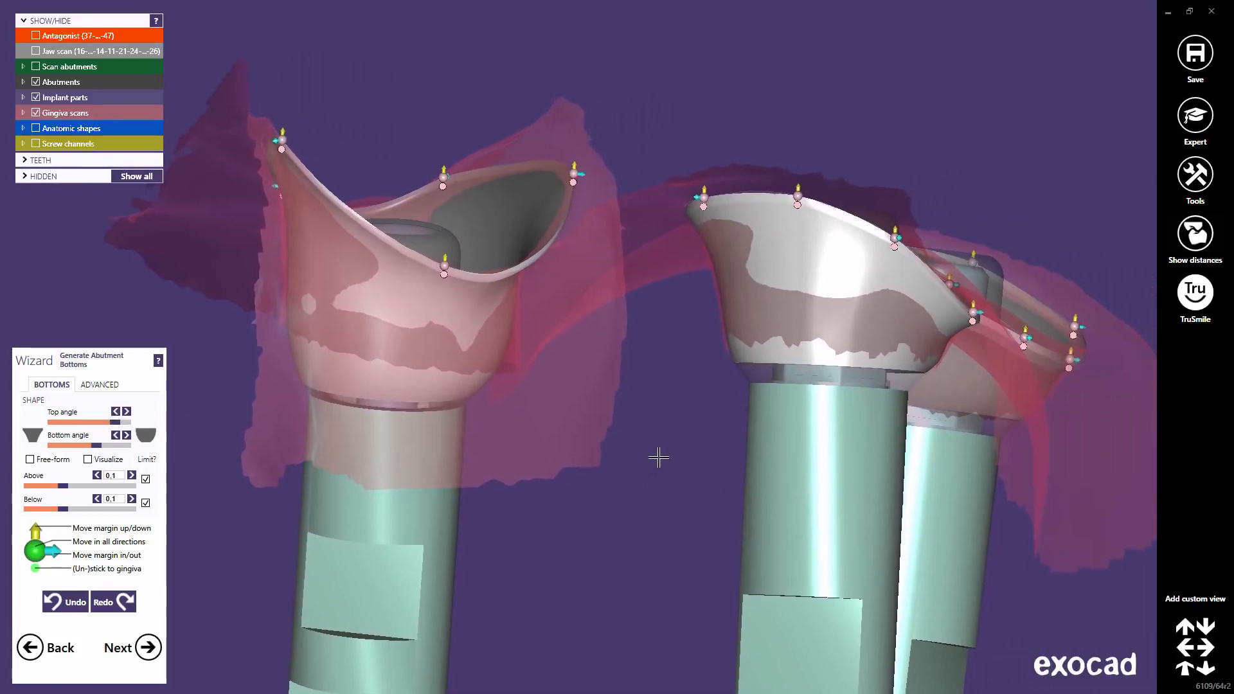
pyautogui.middleClick(780, 441)
pyautogui.moveTo(691, 424); pyautogui.dragTo(625, 424, button='right')
pyautogui.scroll(-2, 624, 424)
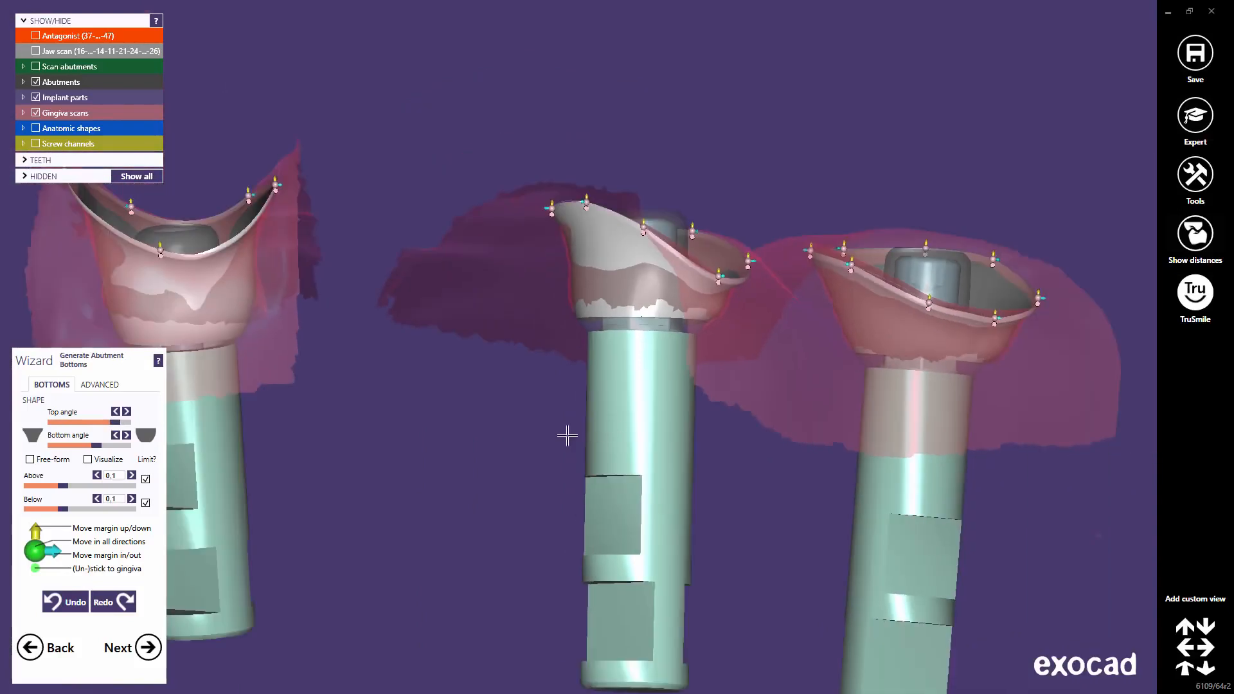
pyautogui.moveTo(461, 438); pyautogui.dragTo(537, 446, button='middle')
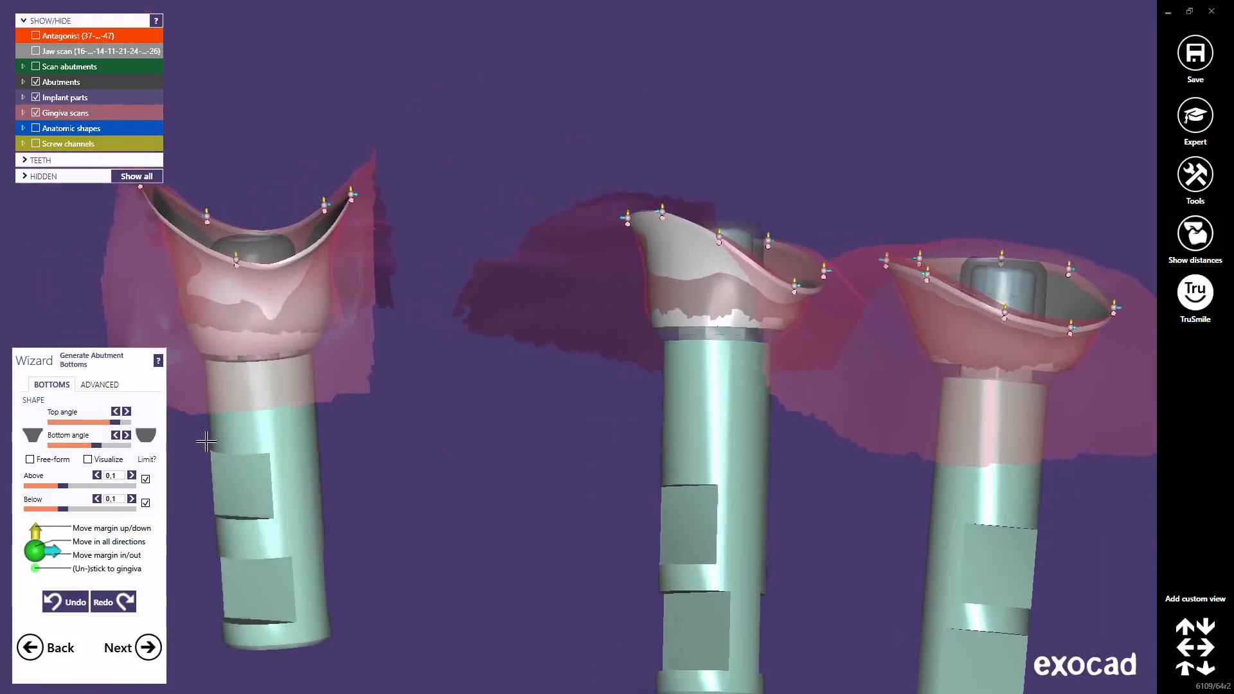
pyautogui.click(146, 434)
pyautogui.click(32, 431)
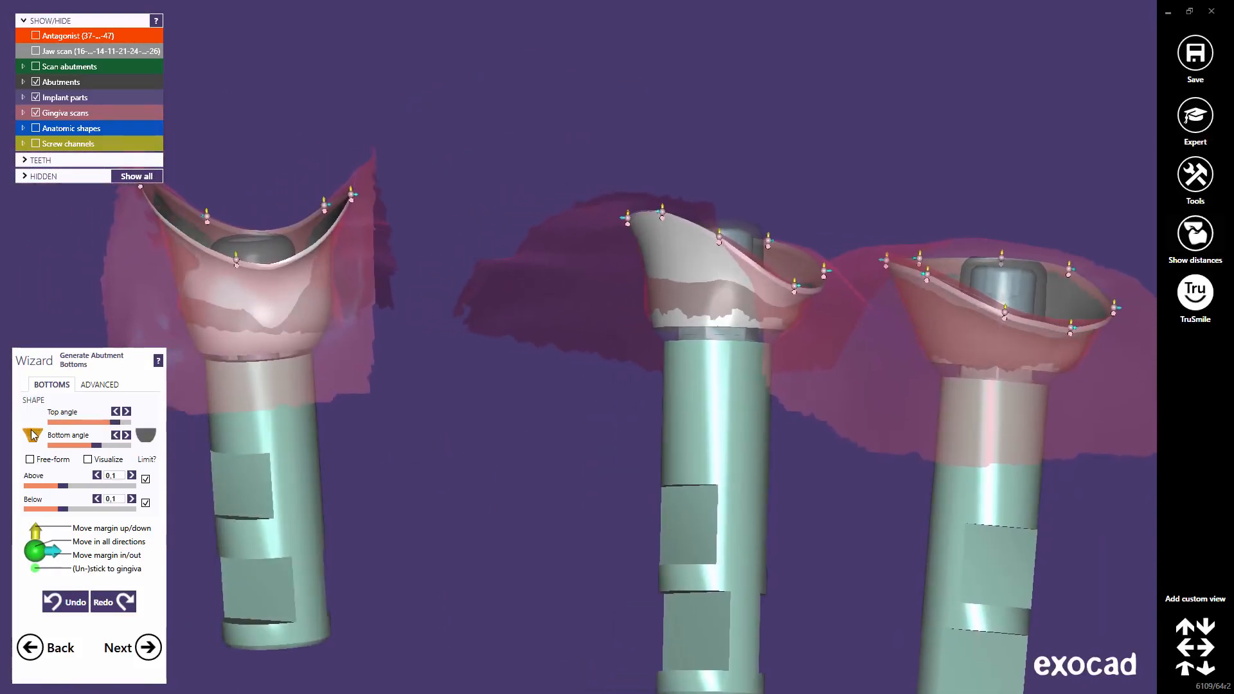
# Set the Above and Below gingiva limits to 0 and reduce the top angle of the abutment bottoms.
pyautogui.click(117, 477)
pyautogui.moveTo(117, 477); pyautogui.dragTo(96, 478)
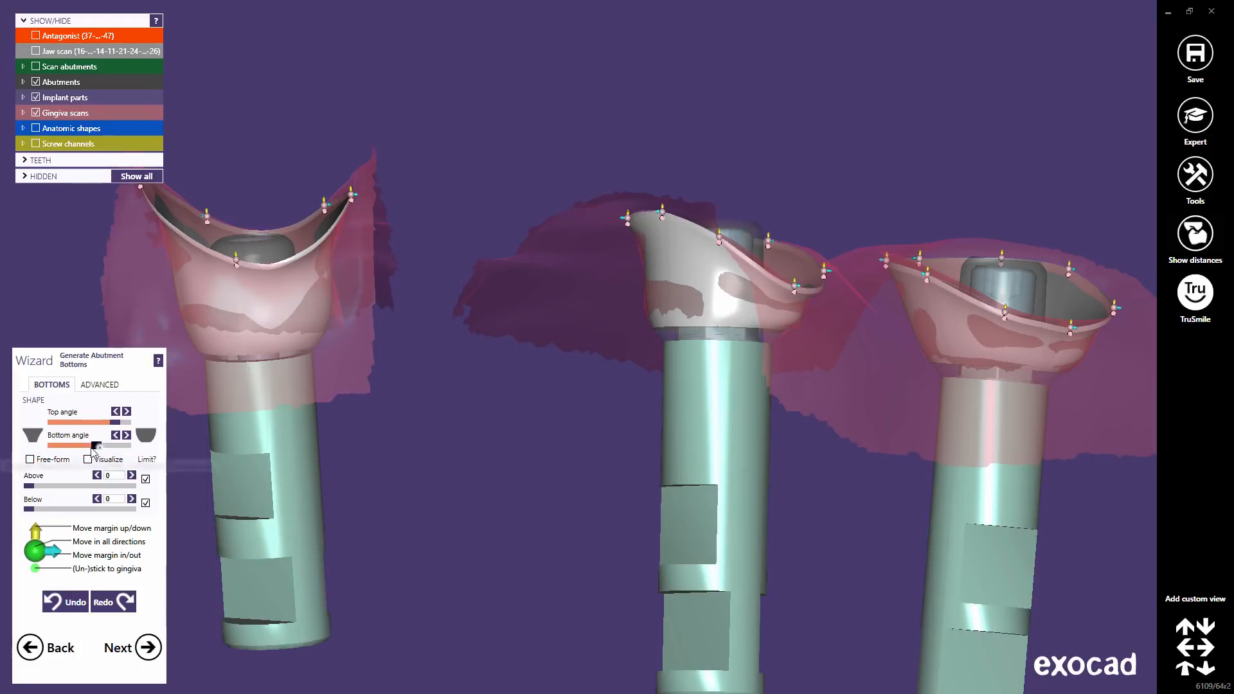
pyautogui.moveTo(96, 445)
pyautogui.mouseDown()
pyautogui.moveTo(67, 449)
pyautogui.moveTo(123, 454)
pyautogui.moveTo(58, 454)
pyautogui.moveTo(121, 454)
pyautogui.moveTo(90, 453)
pyautogui.moveTo(59, 426)
pyautogui.moveTo(124, 430)
pyautogui.moveTo(99, 432)
pyautogui.mouseUp()
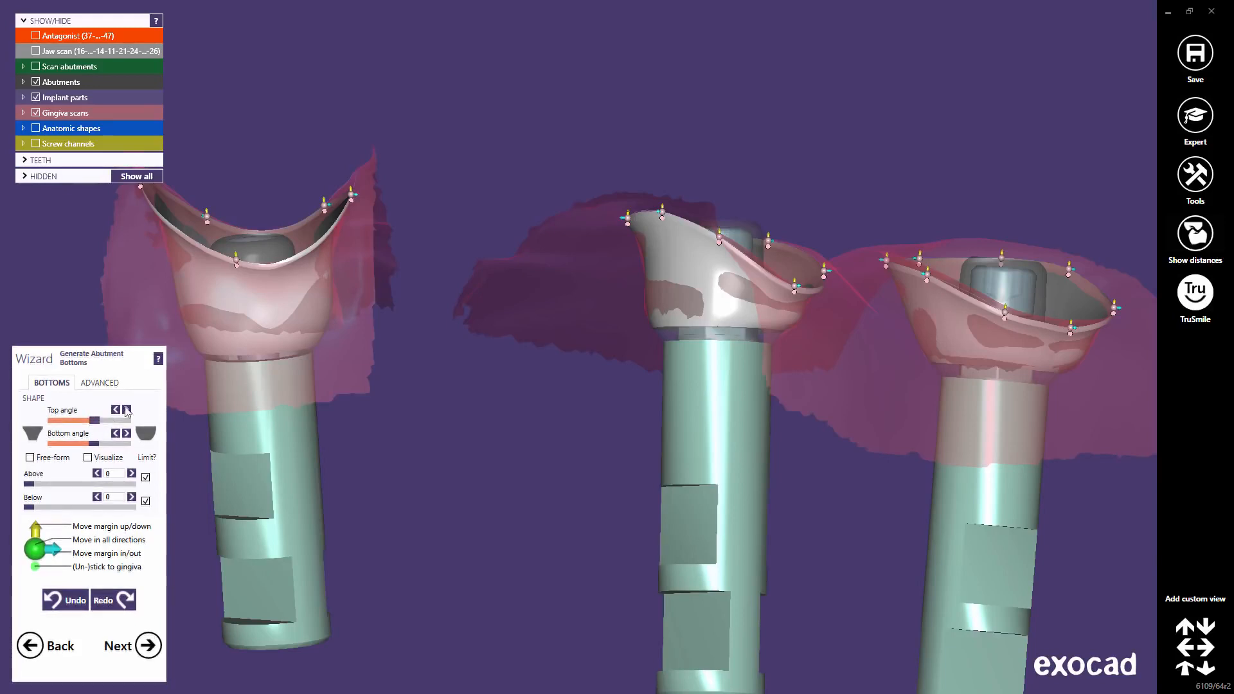
# Shift two margin points of the deeply scalloped abutment along the gingiva, then add a margin point between them and pull it upward.
pyautogui.middleClick(251, 292)
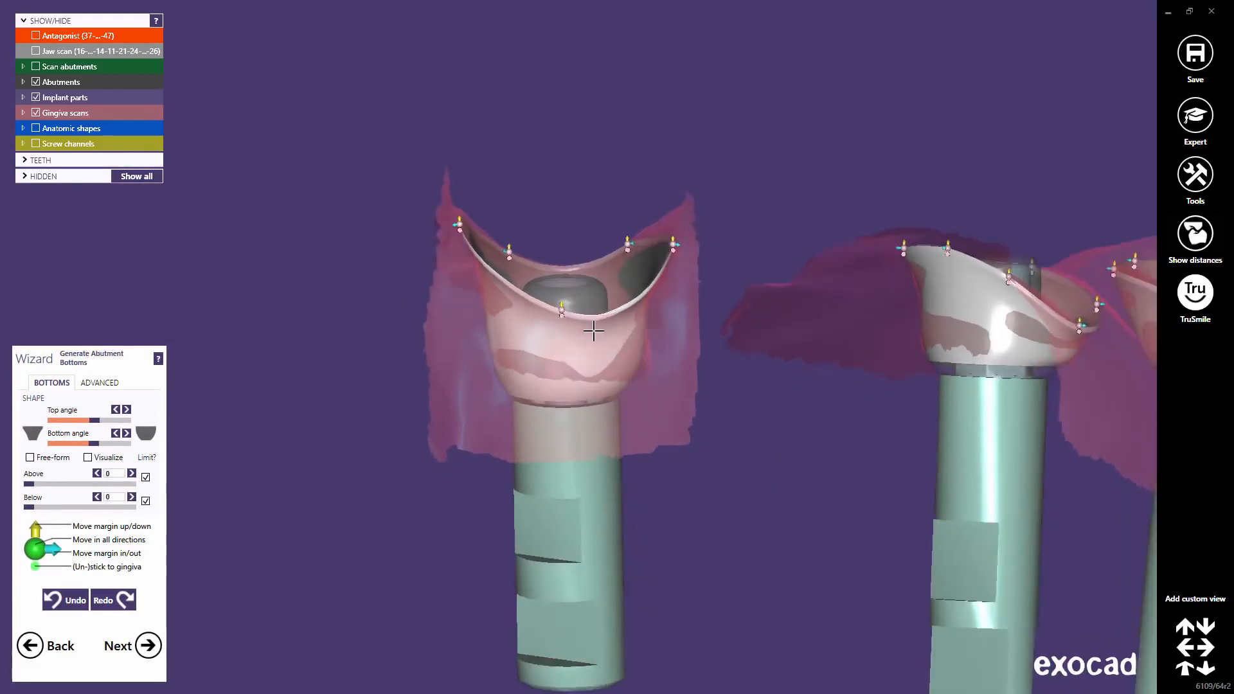
pyautogui.scroll(4, 583, 257)
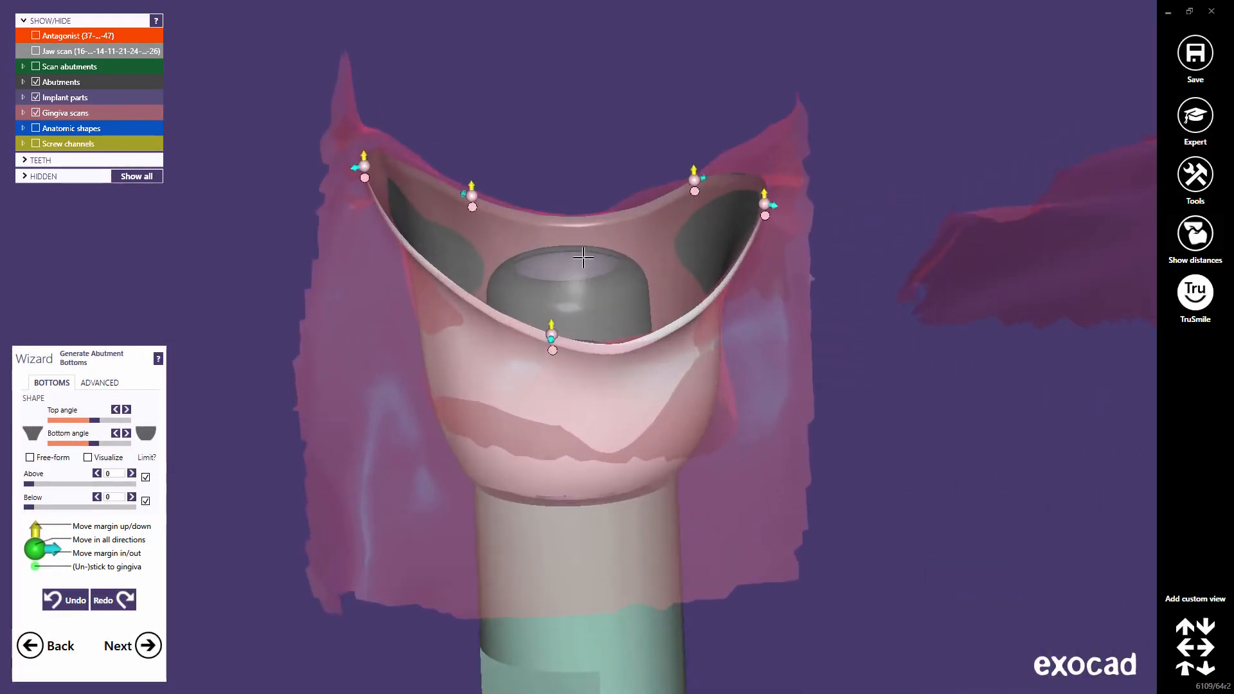
pyautogui.scroll(2, 583, 257)
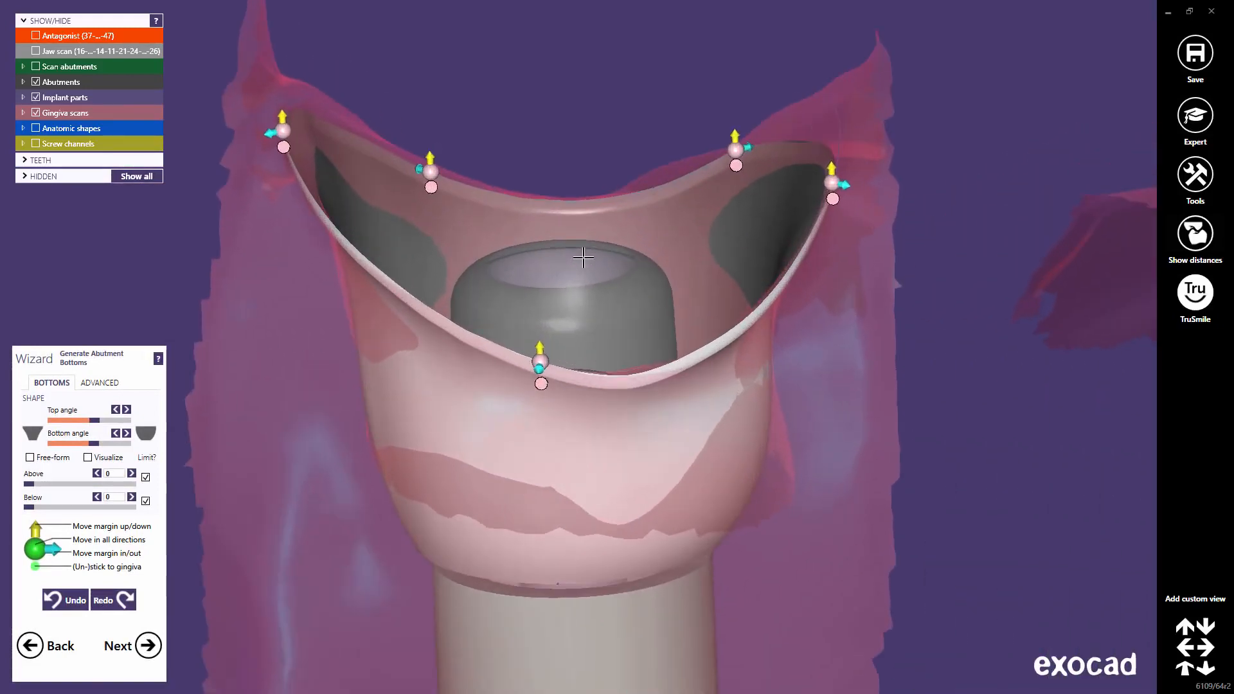
pyautogui.moveTo(583, 257)
pyautogui.mouseDown(button='right')
pyautogui.moveTo(644, 215)
pyautogui.moveTo(666, 264)
pyautogui.moveTo(658, 342)
pyautogui.mouseUp(button='right')
pyautogui.scroll(2, 686, 216)
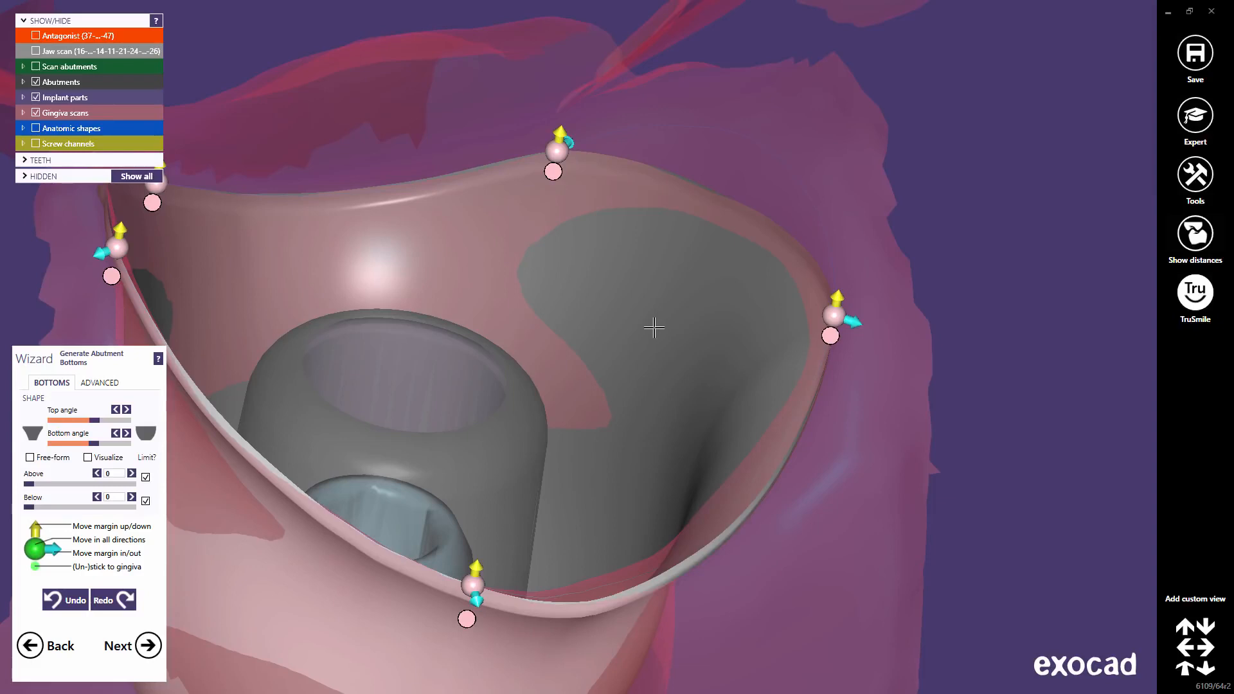
pyautogui.moveTo(557, 153)
pyautogui.mouseDown()
pyautogui.moveTo(550, 219)
pyautogui.moveTo(550, 158)
pyautogui.mouseUp()
pyautogui.moveTo(828, 309); pyautogui.dragTo(767, 291)
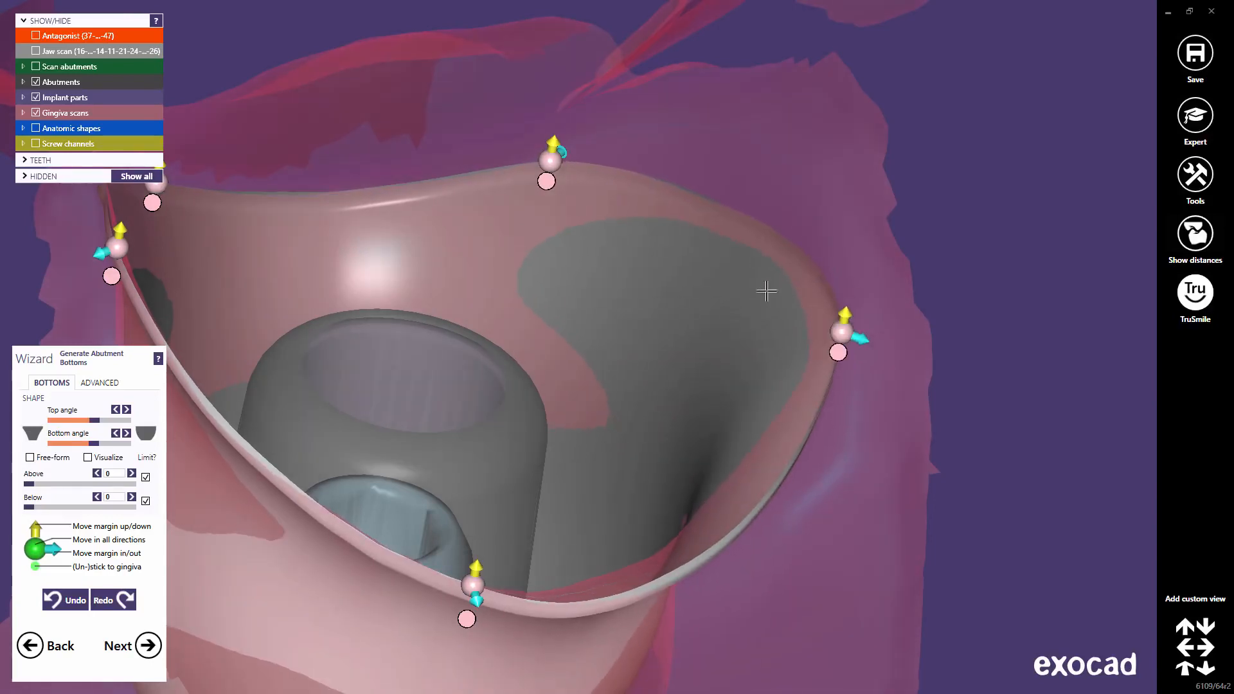
pyautogui.moveTo(709, 204)
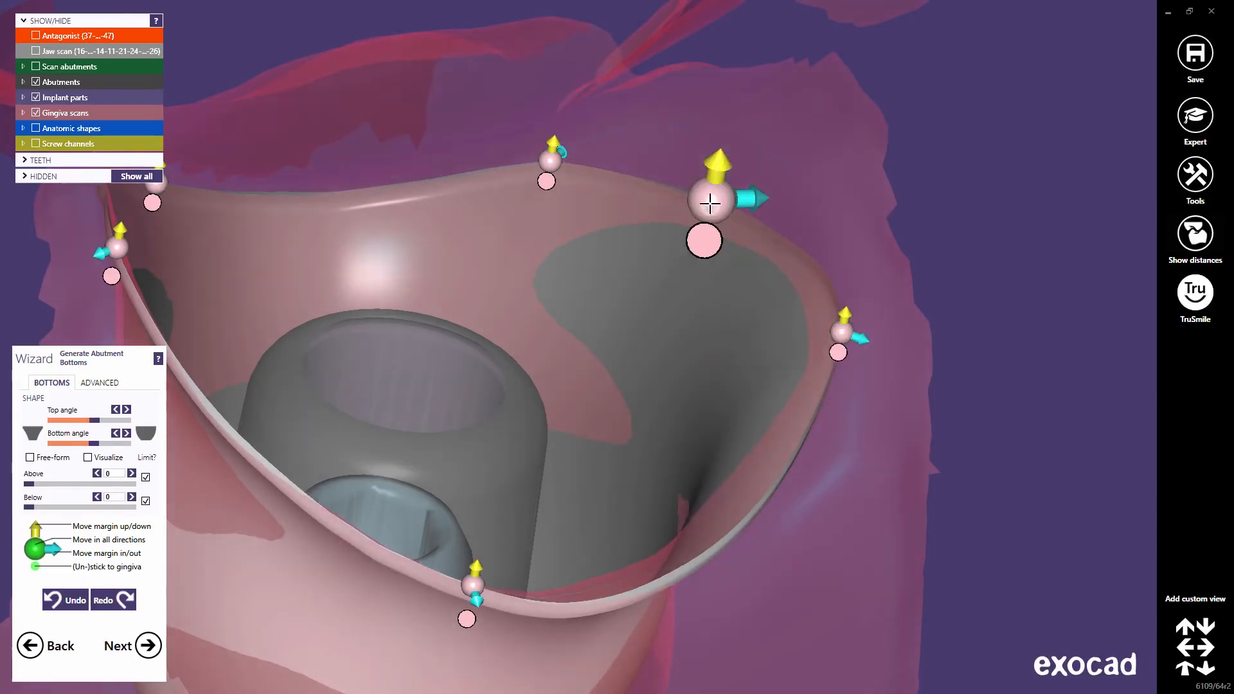
pyautogui.moveTo(710, 202); pyautogui.dragTo(734, 133)
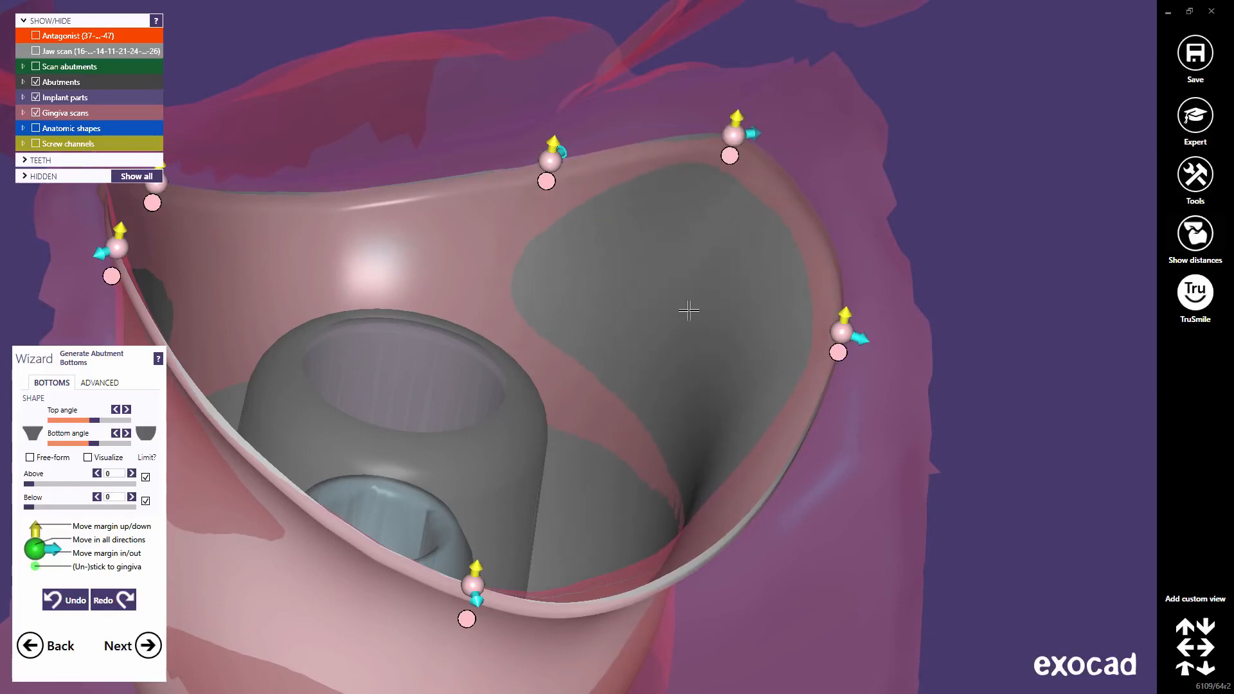
# Add a margin point on the near rim of the deeply scalloped abutment and reposition margin points along the gingiva, including the opposite end point.
pyautogui.moveTo(687, 401); pyautogui.dragTo(620, 407, button='right')
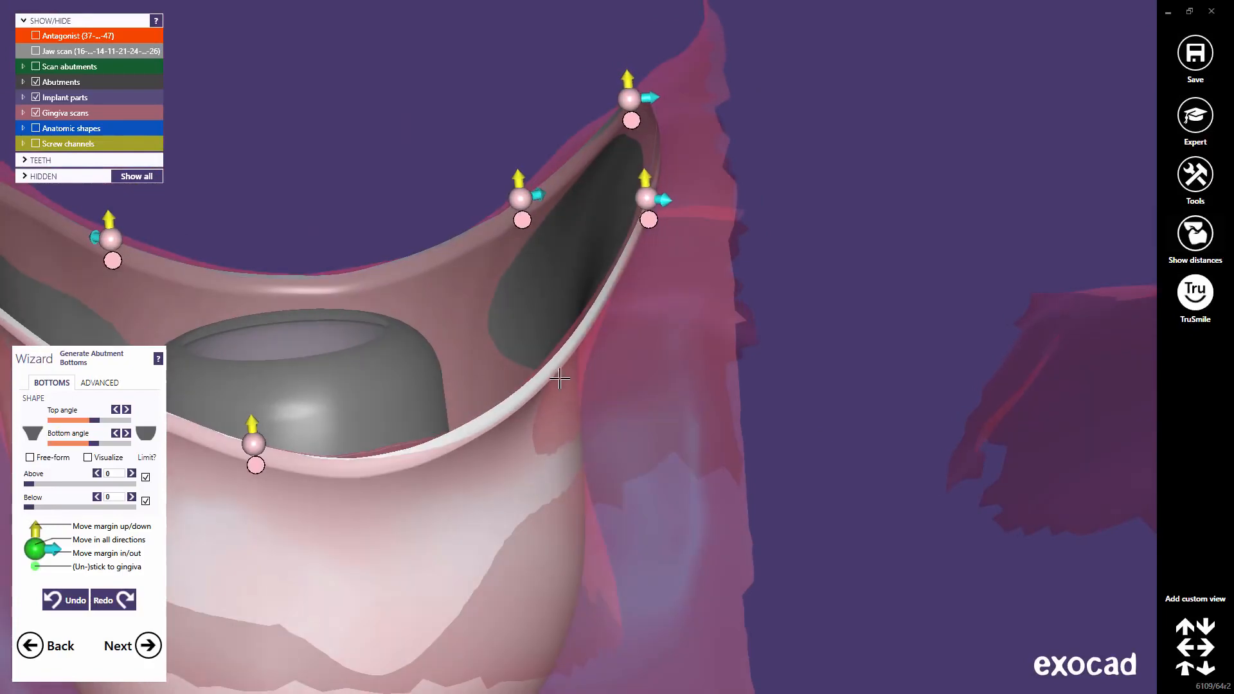
pyautogui.moveTo(545, 377); pyautogui.dragTo(553, 369)
pyautogui.scroll(-3, 518, 416)
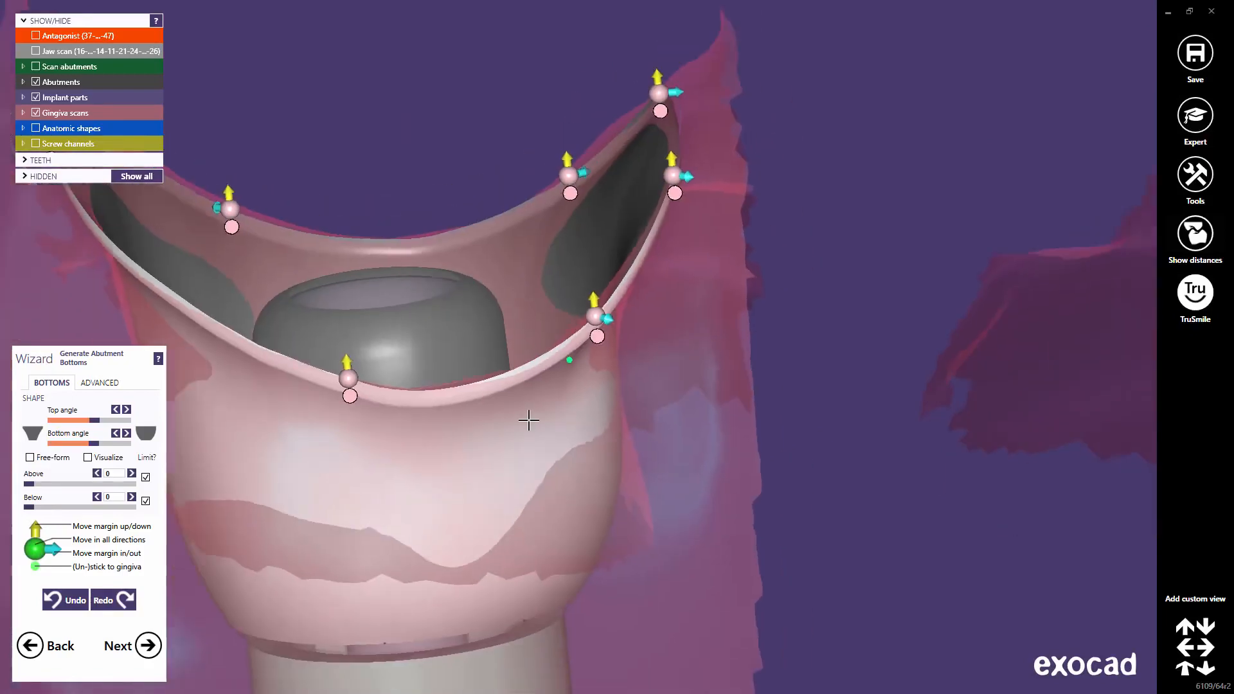
pyautogui.moveTo(529, 421)
pyautogui.mouseDown(button='right')
pyautogui.moveTo(549, 421)
pyautogui.moveTo(548, 409)
pyautogui.mouseUp(button='right')
pyautogui.moveTo(563, 345); pyautogui.dragTo(525, 348)
pyautogui.moveTo(470, 407); pyautogui.dragTo(473, 403, button='right')
pyautogui.moveTo(473, 345); pyautogui.dragTo(491, 355)
pyautogui.moveTo(465, 264); pyautogui.dragTo(472, 259, button='right')
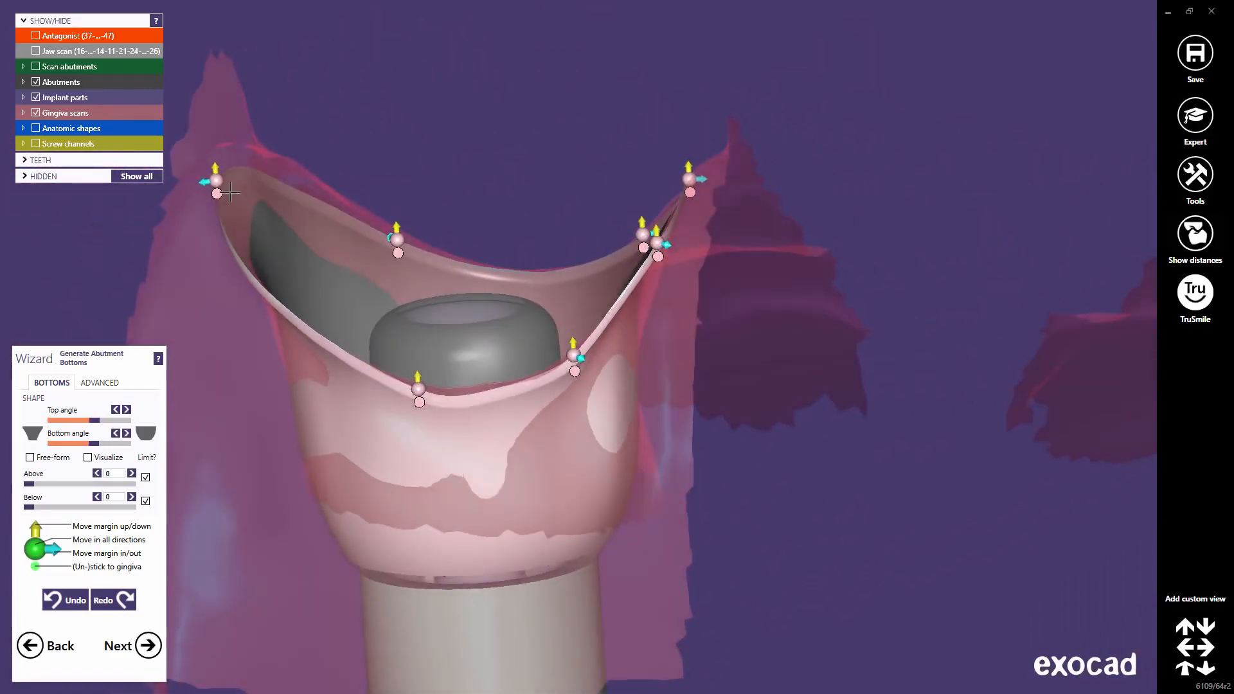
pyautogui.moveTo(222, 184)
pyautogui.mouseDown()
pyautogui.moveTo(237, 196)
pyautogui.moveTo(232, 185)
pyautogui.mouseUp()
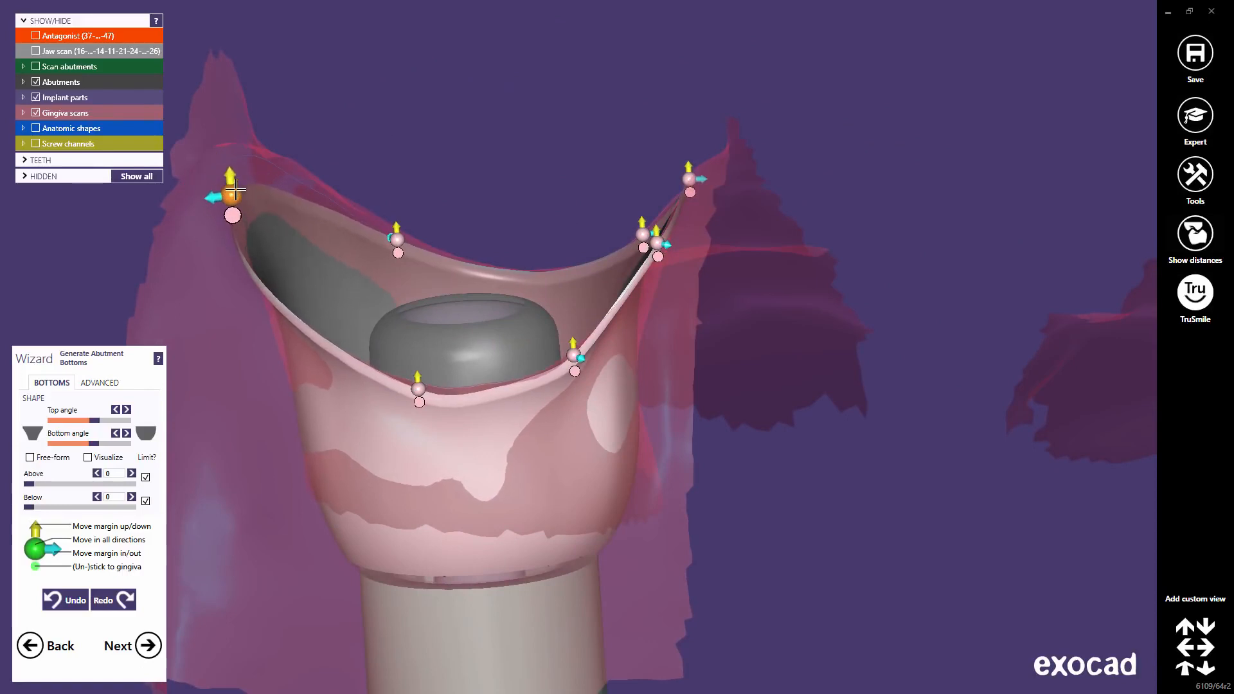
# Unstick the abutment's end margin point from the gingiva, move it in/out and up/down, and stick it back to the gingiva.
pyautogui.middleClick(409, 292)
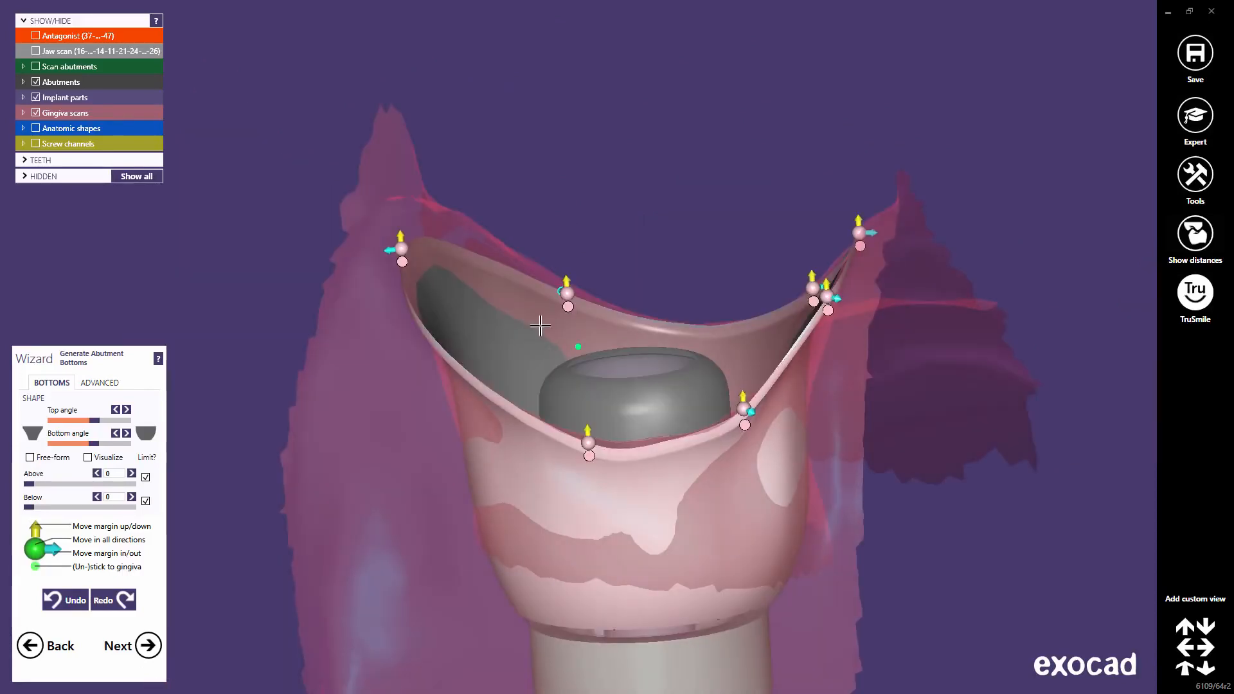
pyautogui.moveTo(538, 325); pyautogui.dragTo(544, 325, button='right')
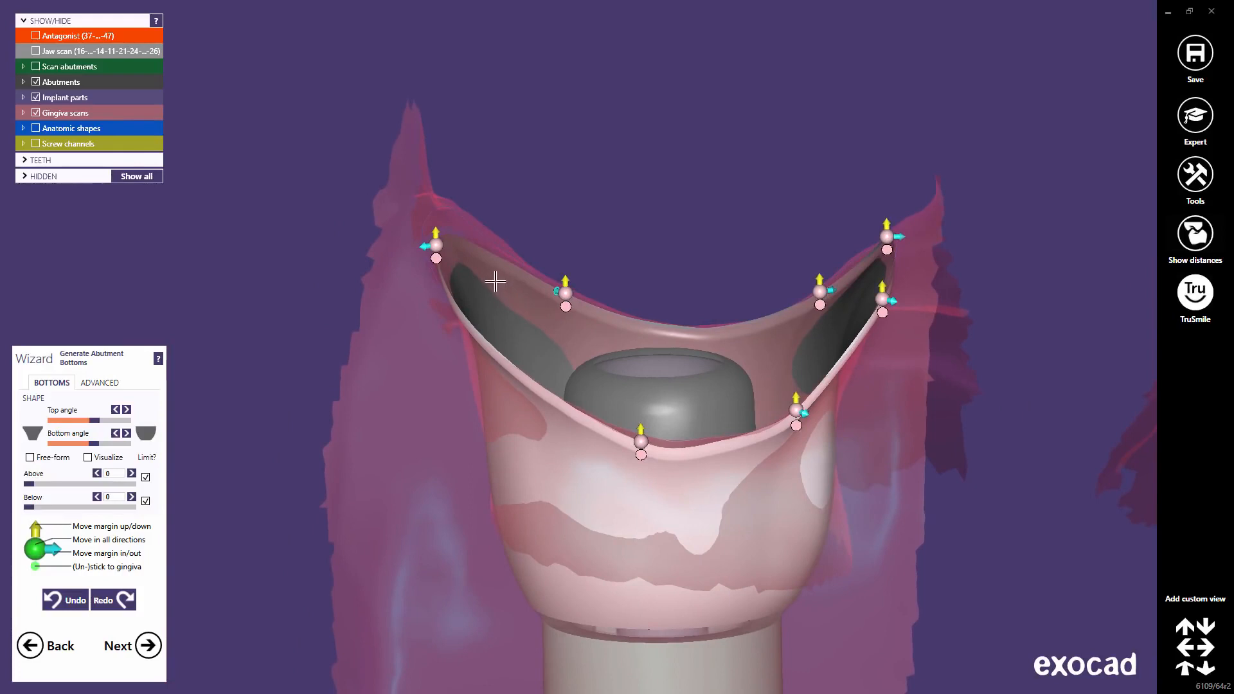
pyautogui.click(435, 266)
pyautogui.moveTo(422, 291); pyautogui.dragTo(430, 279, button='right')
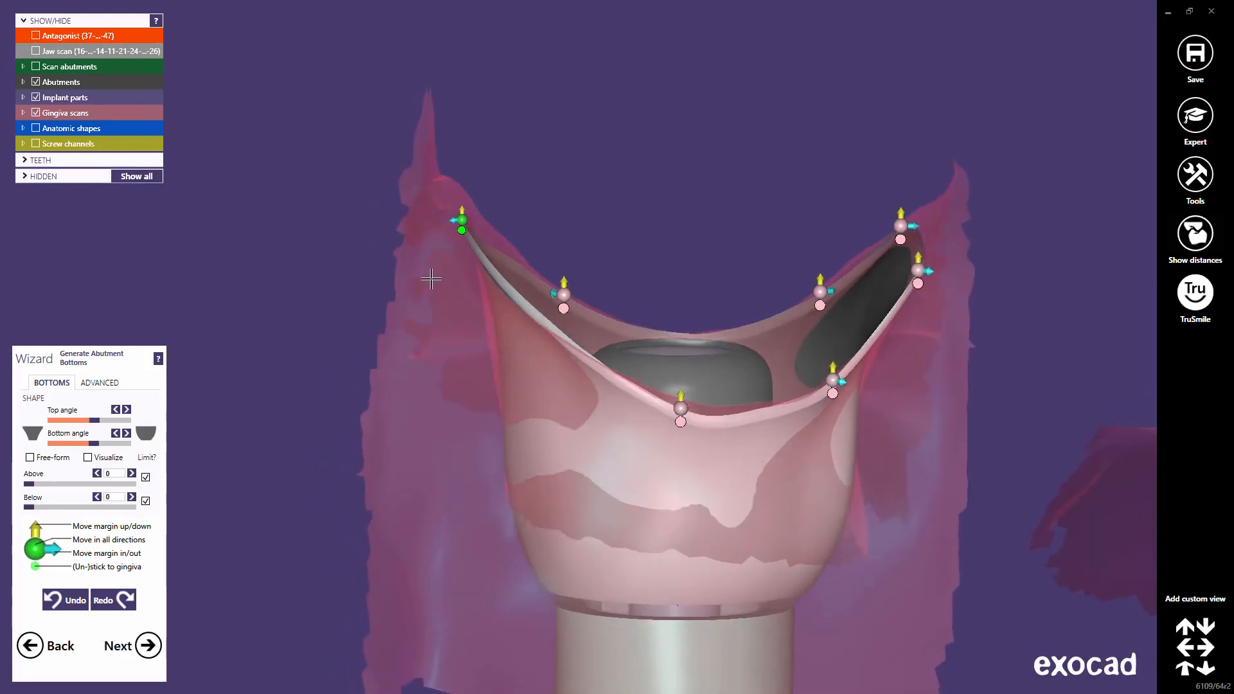
pyautogui.scroll(3, 430, 279)
pyautogui.moveTo(474, 184); pyautogui.dragTo(378, 290)
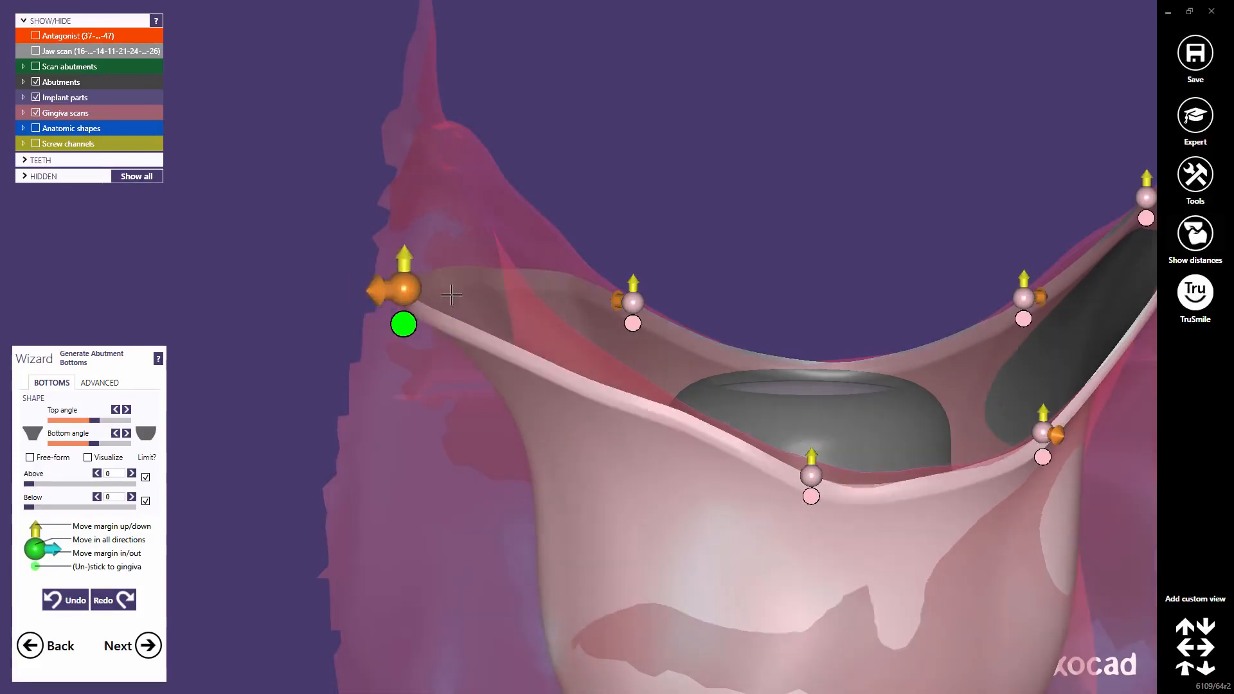
pyautogui.moveTo(452, 296)
pyautogui.mouseDown()
pyautogui.moveTo(552, 285)
pyautogui.moveTo(489, 283)
pyautogui.moveTo(463, 259)
pyautogui.mouseUp()
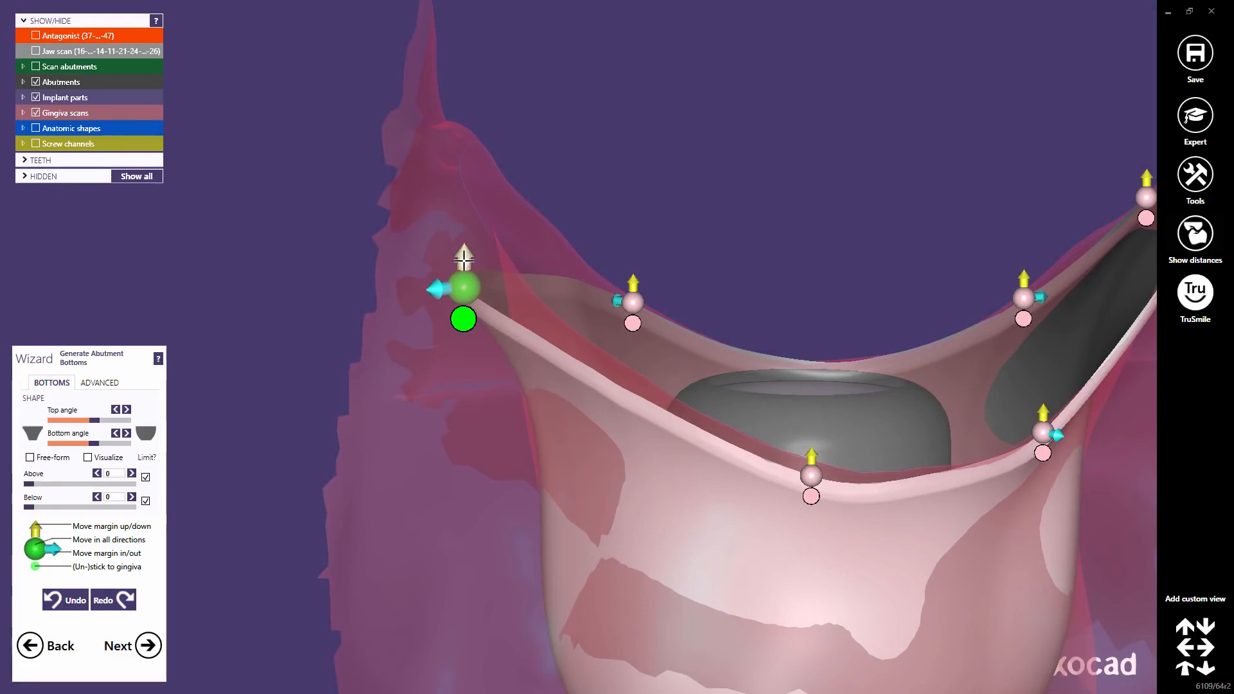
pyautogui.moveTo(464, 257); pyautogui.dragTo(466, 297)
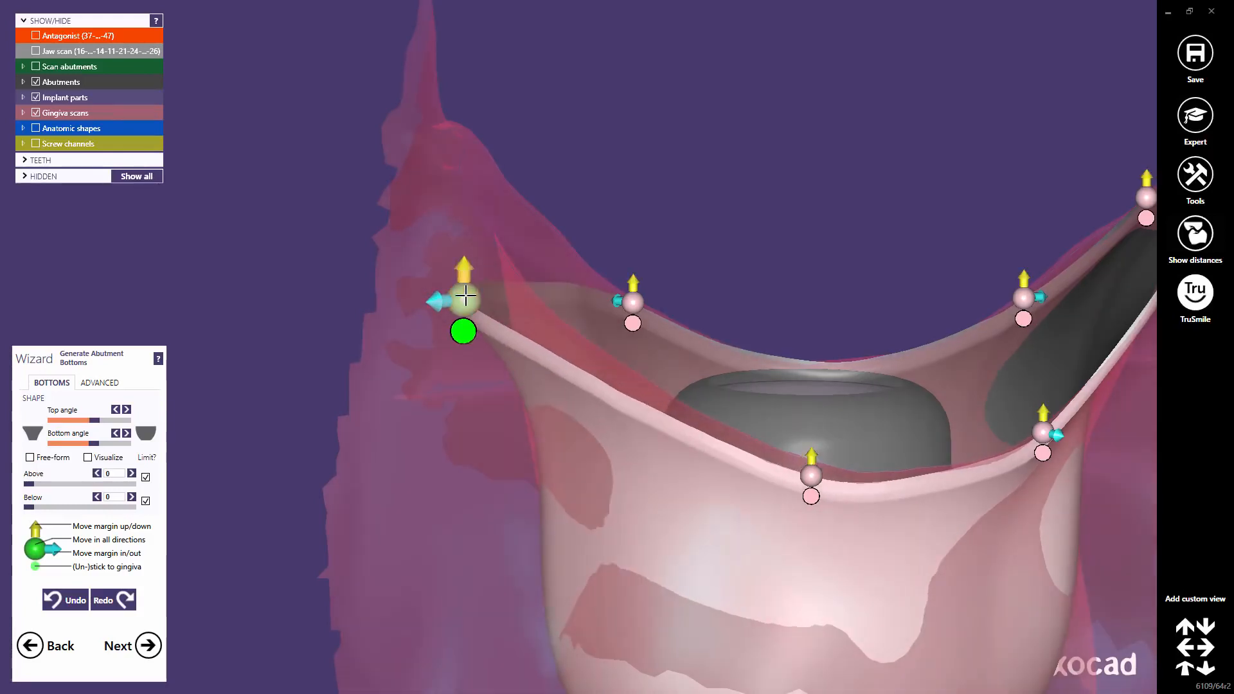
pyautogui.click(467, 329)
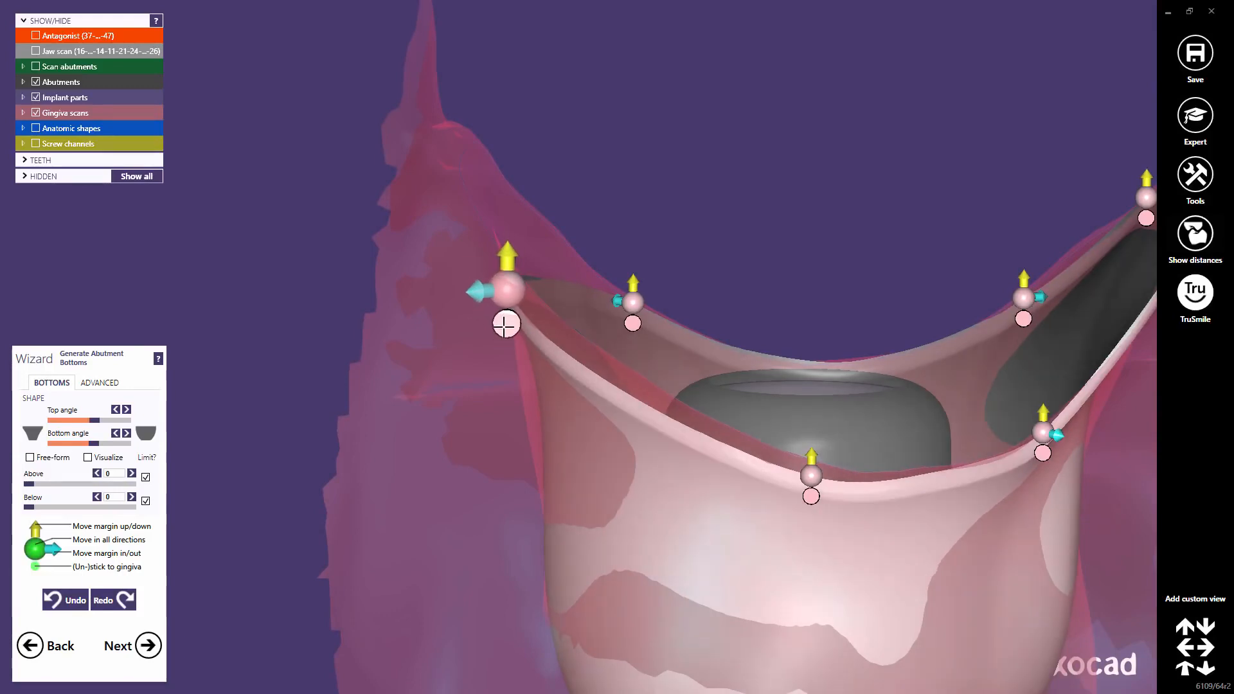
# Unstick all margin points of the abutment from the gingiva, then add a margin point on the far rim and pull it down.
pyautogui.click(504, 325)
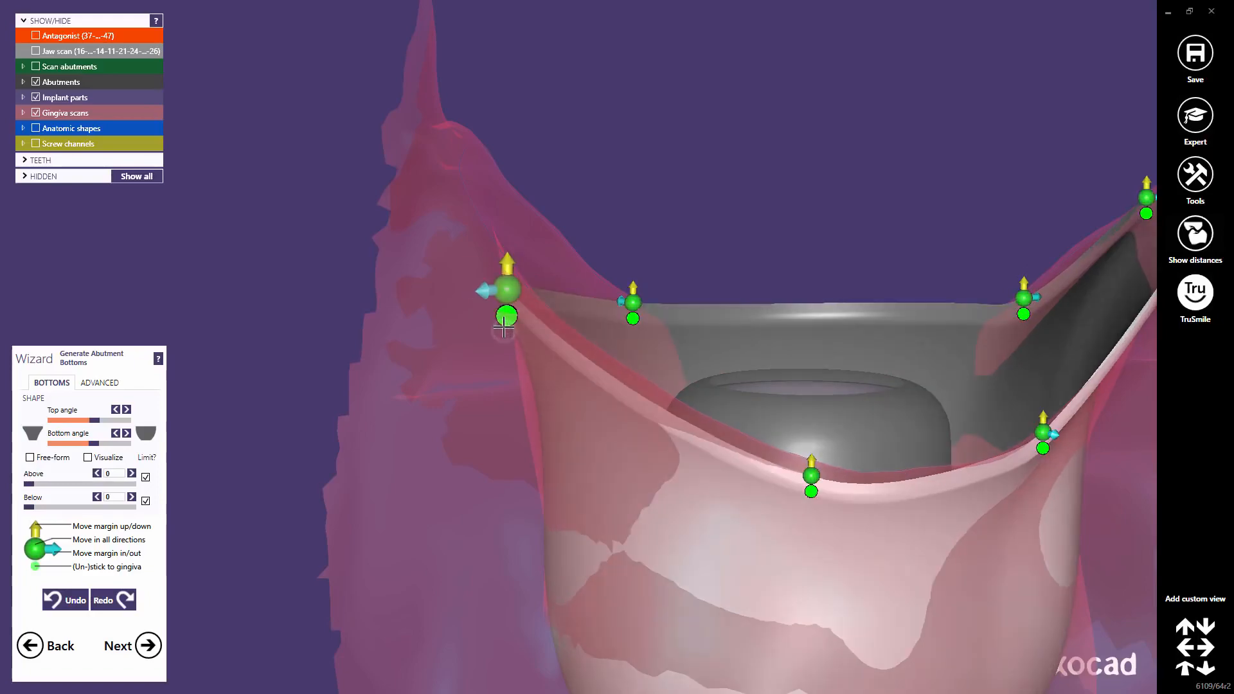
pyautogui.middleClick(885, 475)
pyautogui.scroll(-2, 640, 315)
pyautogui.moveTo(604, 339); pyautogui.dragTo(544, 302, button='right')
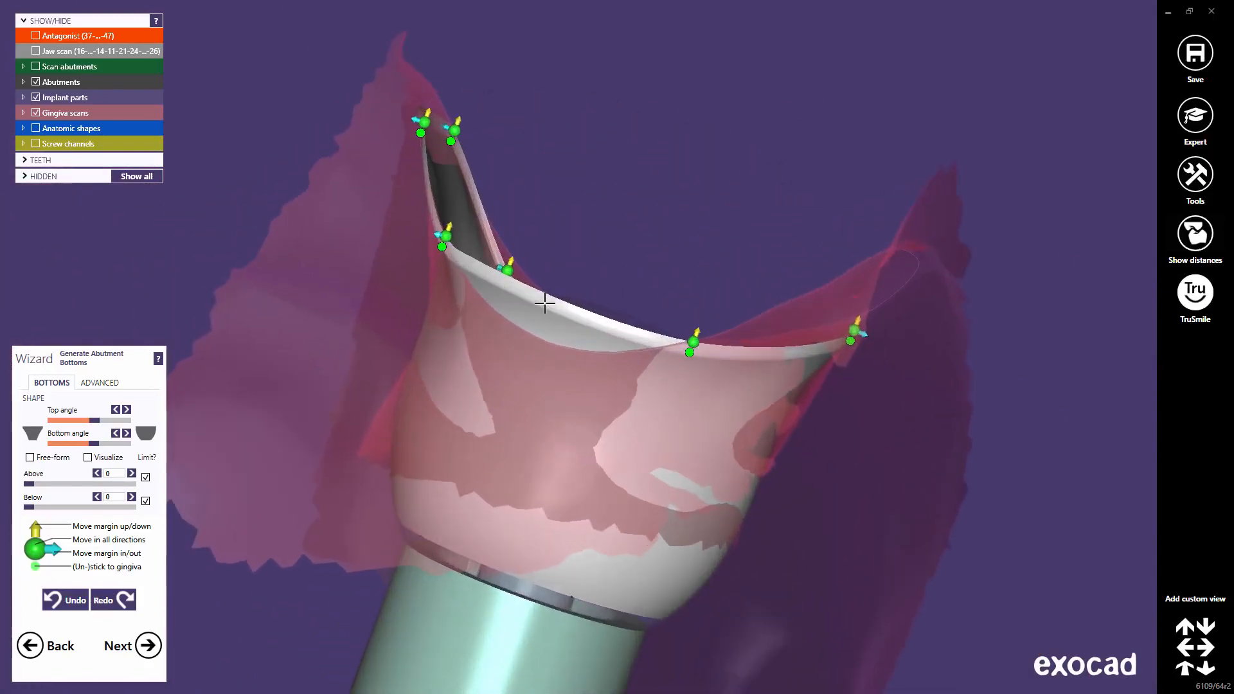
pyautogui.click(537, 297)
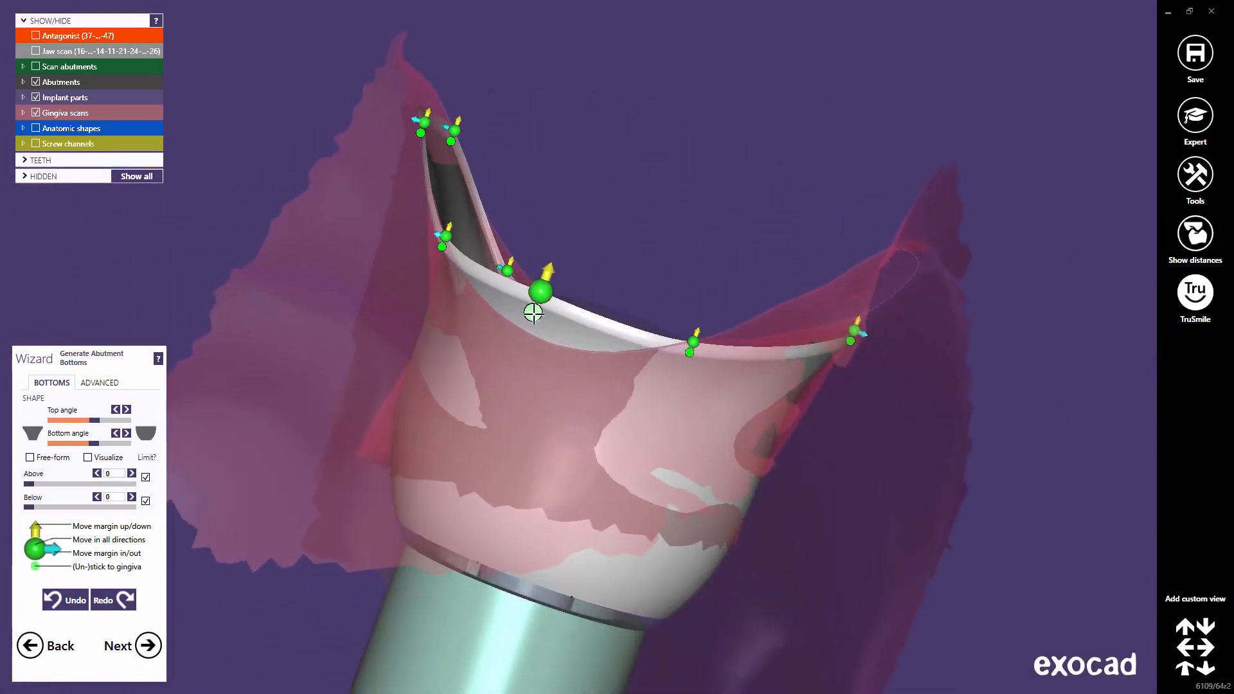
pyautogui.moveTo(532, 313); pyautogui.dragTo(515, 355)
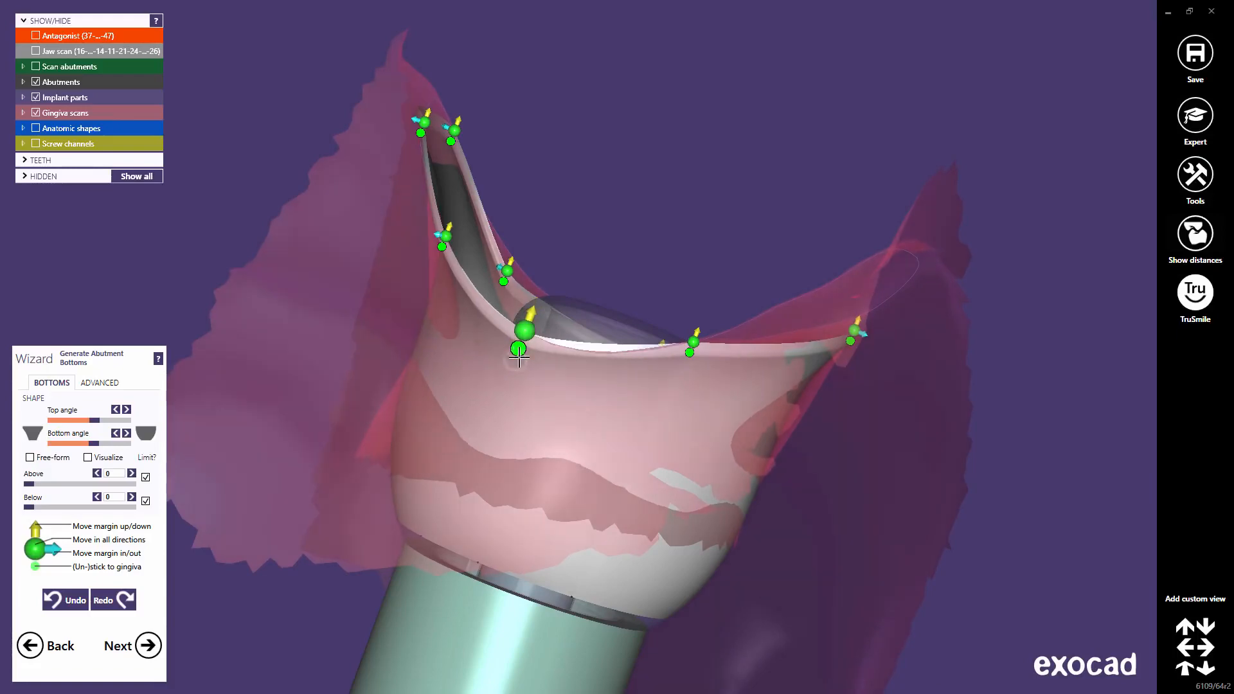
# Lower the abutment's entire margin further below the gingiva.
pyautogui.moveTo(582, 379); pyautogui.dragTo(592, 385, button='right')
pyautogui.moveTo(604, 432); pyautogui.dragTo(616, 469, button='right')
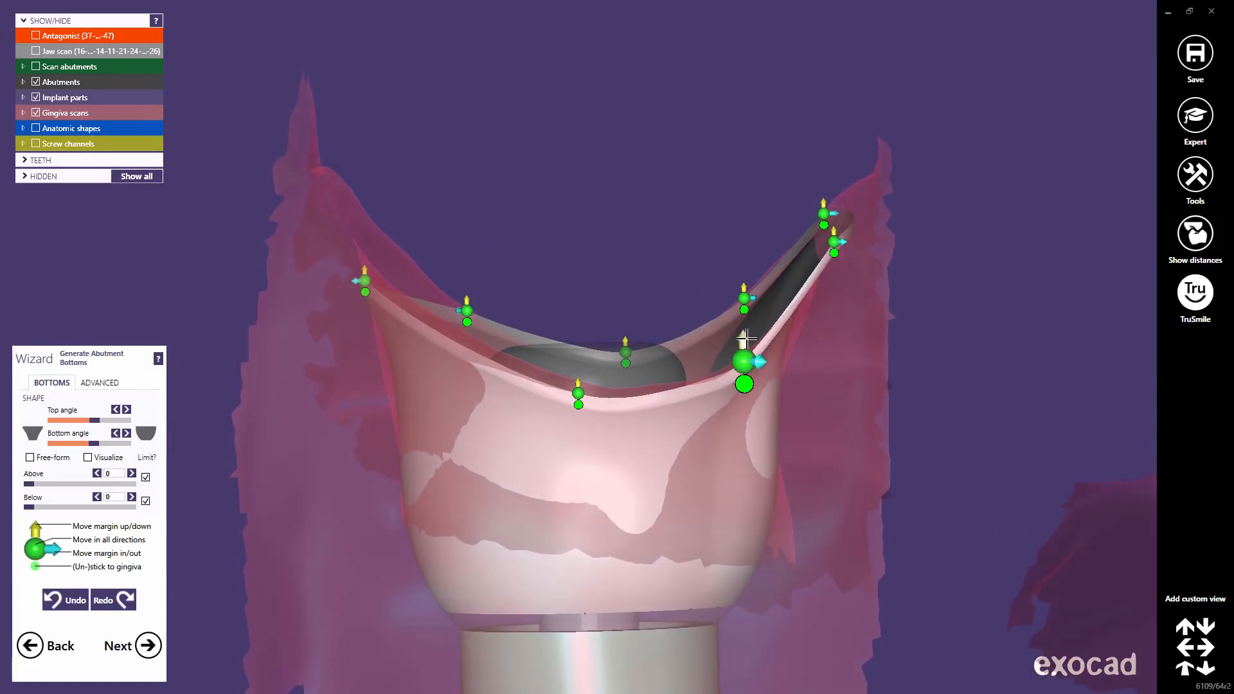
pyautogui.moveTo(745, 338); pyautogui.dragTo(740, 402)
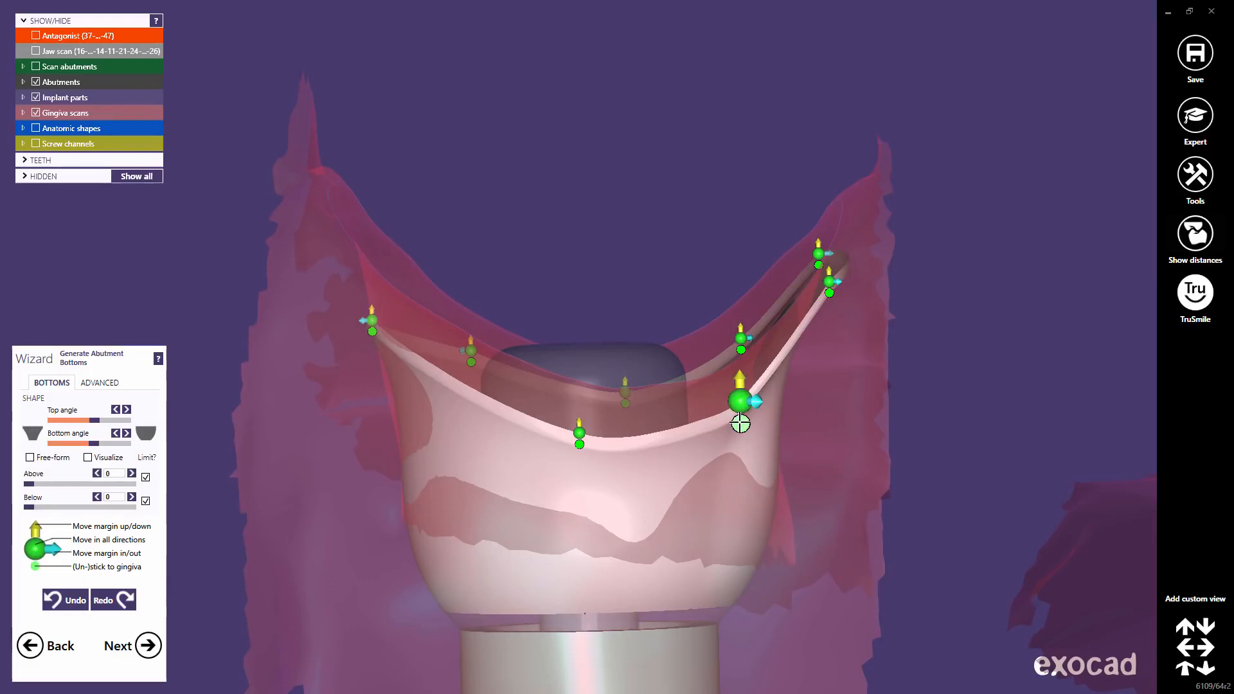
# Stick all margin points of the deeply scalloped abutment back to the gingiva and lower the near-rim point and the adjacent end point.
pyautogui.click(741, 424)
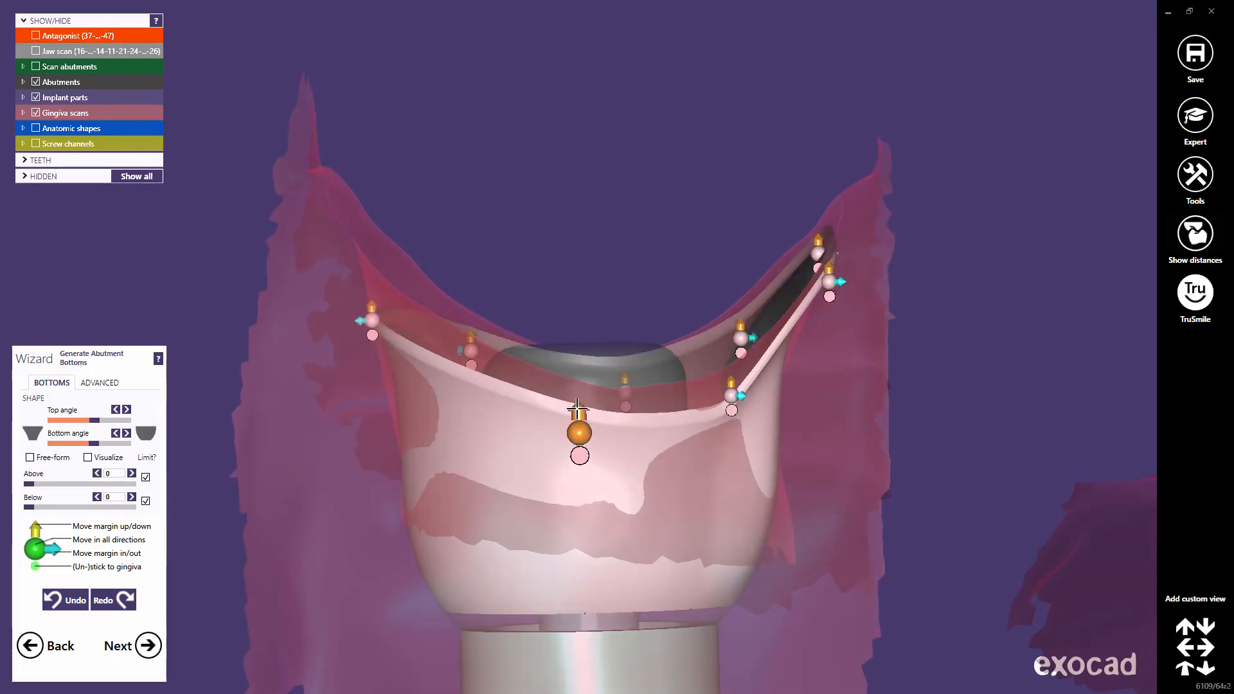
pyautogui.moveTo(730, 395); pyautogui.dragTo(731, 402)
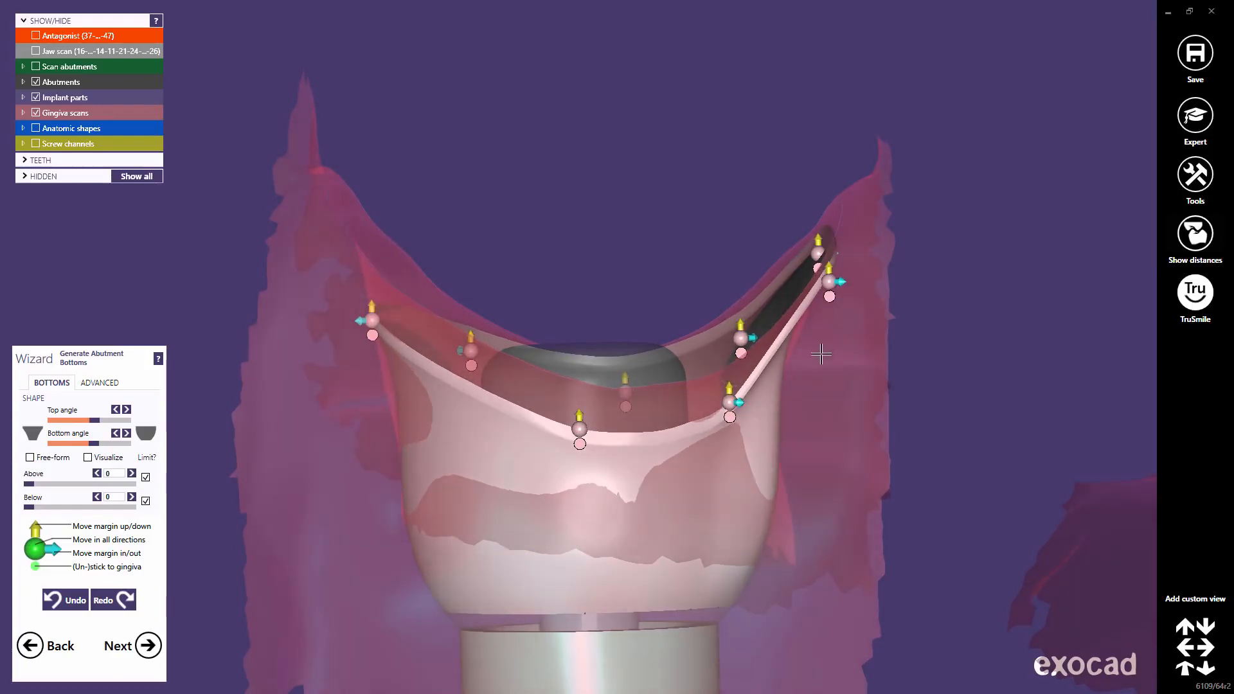
pyautogui.moveTo(821, 353); pyautogui.dragTo(813, 355, button='right')
pyautogui.moveTo(848, 273); pyautogui.dragTo(857, 314)
# Reposition the margin points on the lateral side of the abutment so the rim follows the gingiva.
pyautogui.moveTo(713, 388)
pyautogui.mouseDown(button='right')
pyautogui.moveTo(722, 399)
pyautogui.moveTo(718, 386)
pyautogui.mouseUp(button='right')
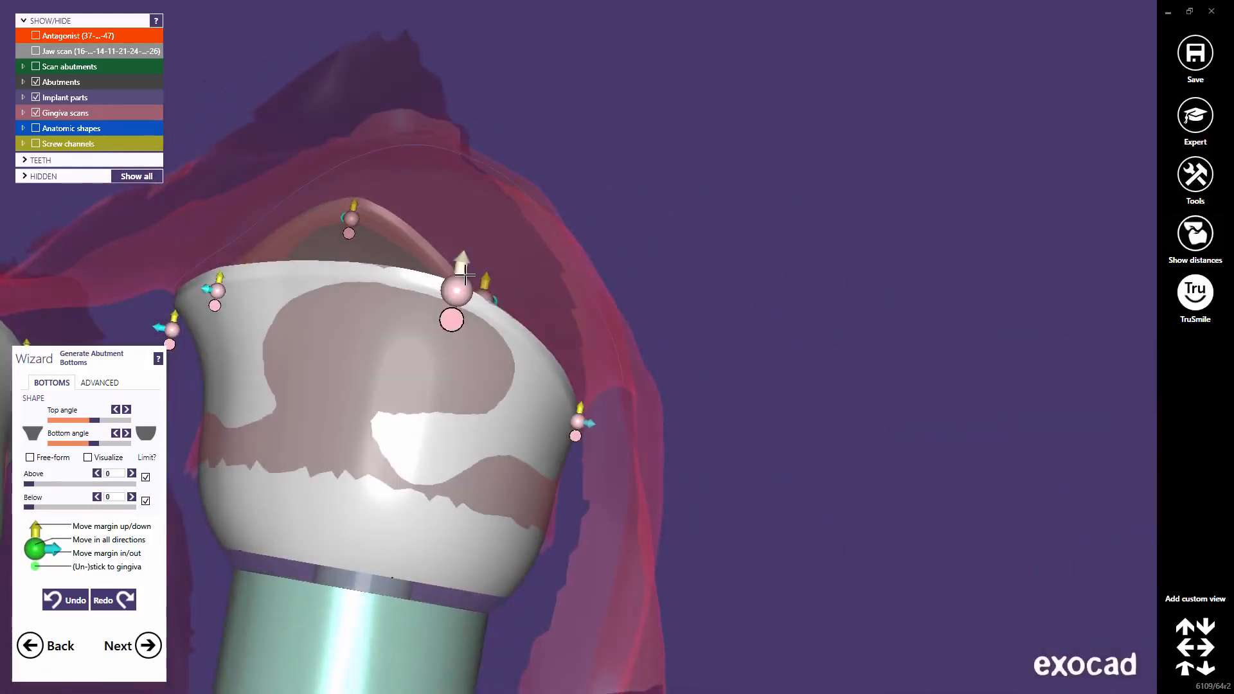
pyautogui.moveTo(454, 288); pyautogui.dragTo(439, 224)
pyautogui.moveTo(306, 287); pyautogui.dragTo(304, 287, button='right')
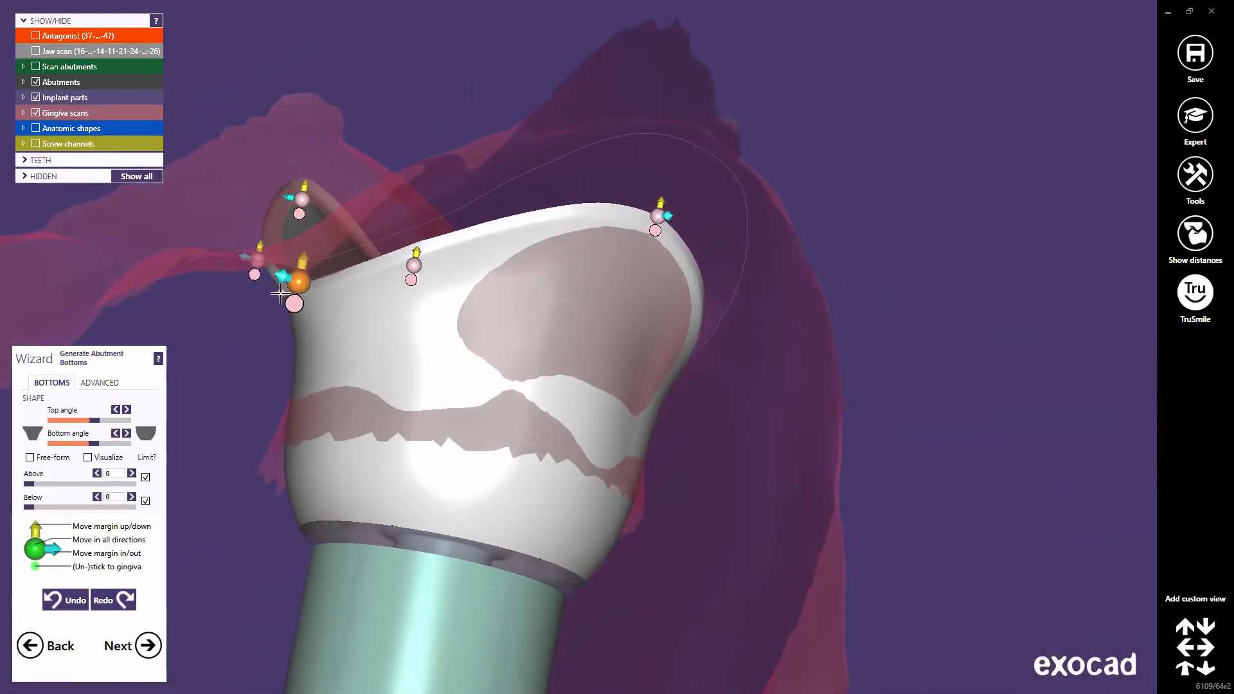
pyautogui.moveTo(290, 278); pyautogui.dragTo(280, 286)
pyautogui.moveTo(412, 263); pyautogui.dragTo(421, 256)
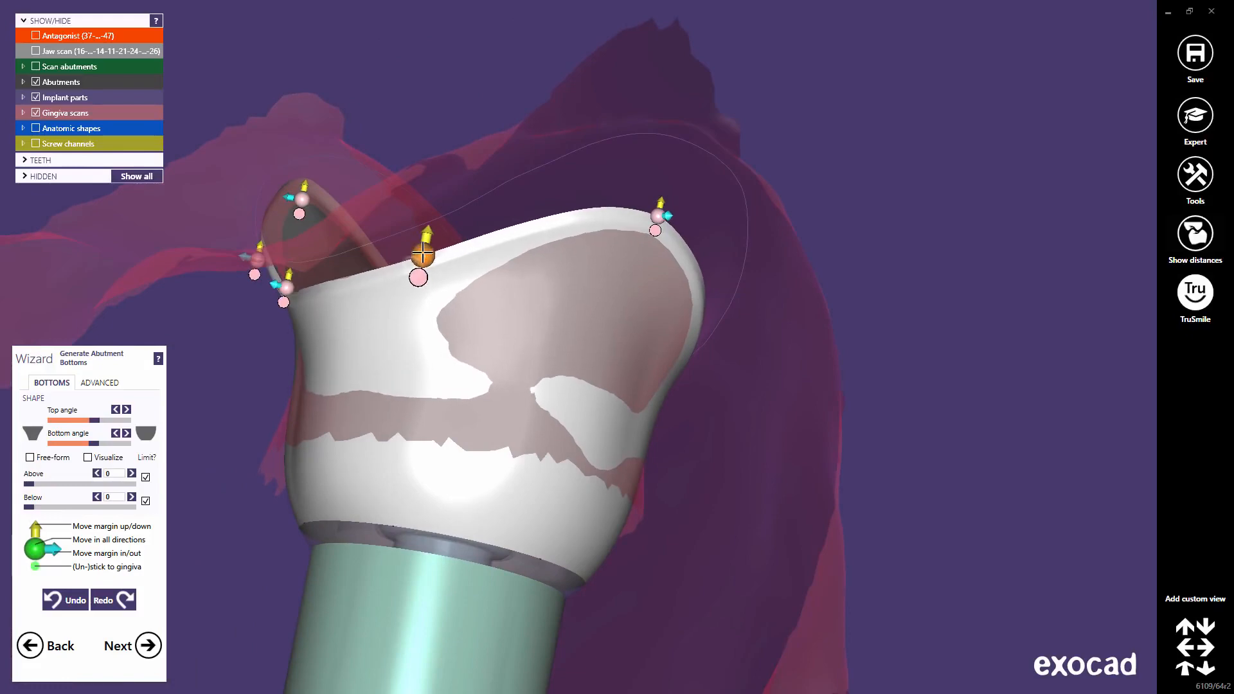
# Adjust the margin on the opposite side of the abutment, pulling its high end point outward.
pyautogui.middleClick(360, 293)
pyautogui.moveTo(405, 339); pyautogui.dragTo(425, 347, button='right')
pyautogui.moveTo(377, 266); pyautogui.dragTo(375, 222)
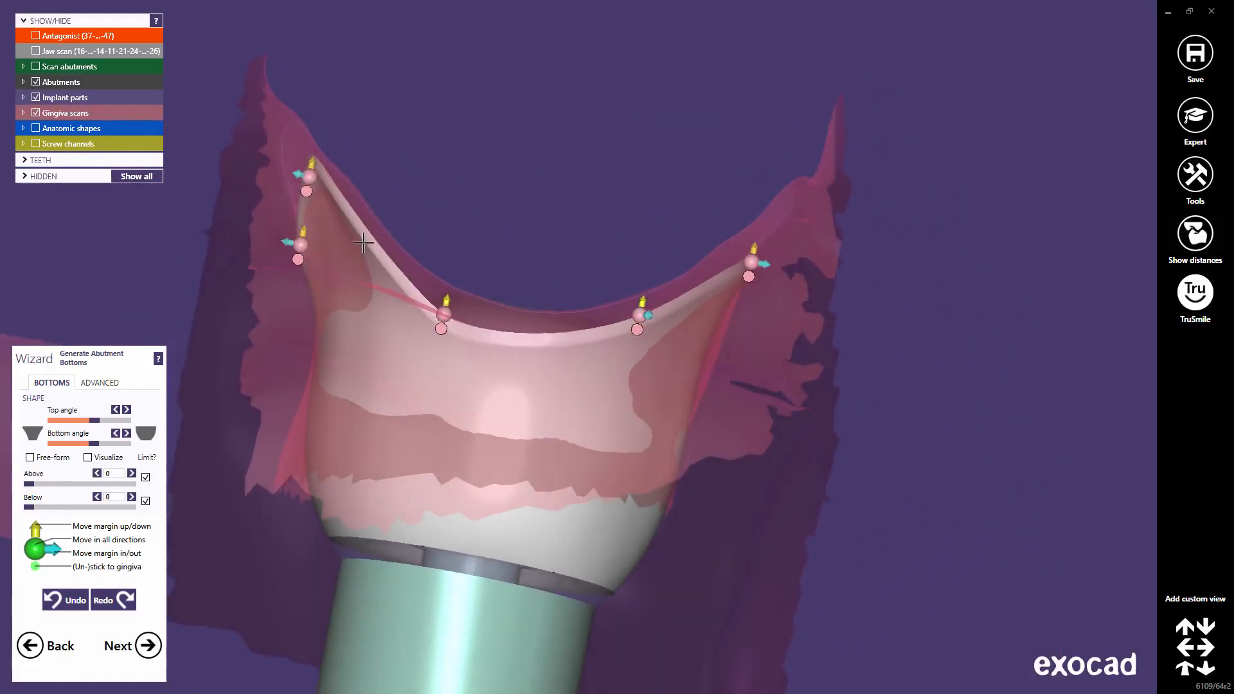
pyautogui.moveTo(379, 221); pyautogui.dragTo(317, 147, button='right')
pyautogui.moveTo(316, 149); pyautogui.dragTo(283, 141)
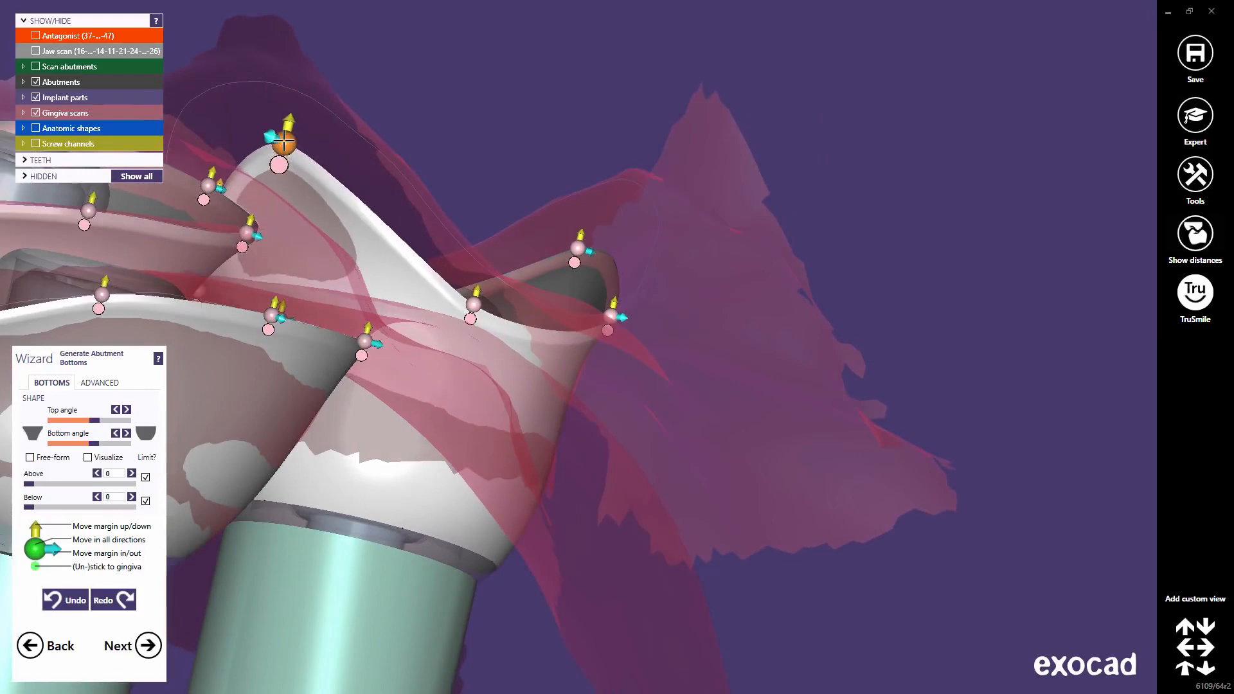
pyautogui.scroll(-3, 289, 160)
pyautogui.moveTo(289, 160); pyautogui.dragTo(372, 283, button='right')
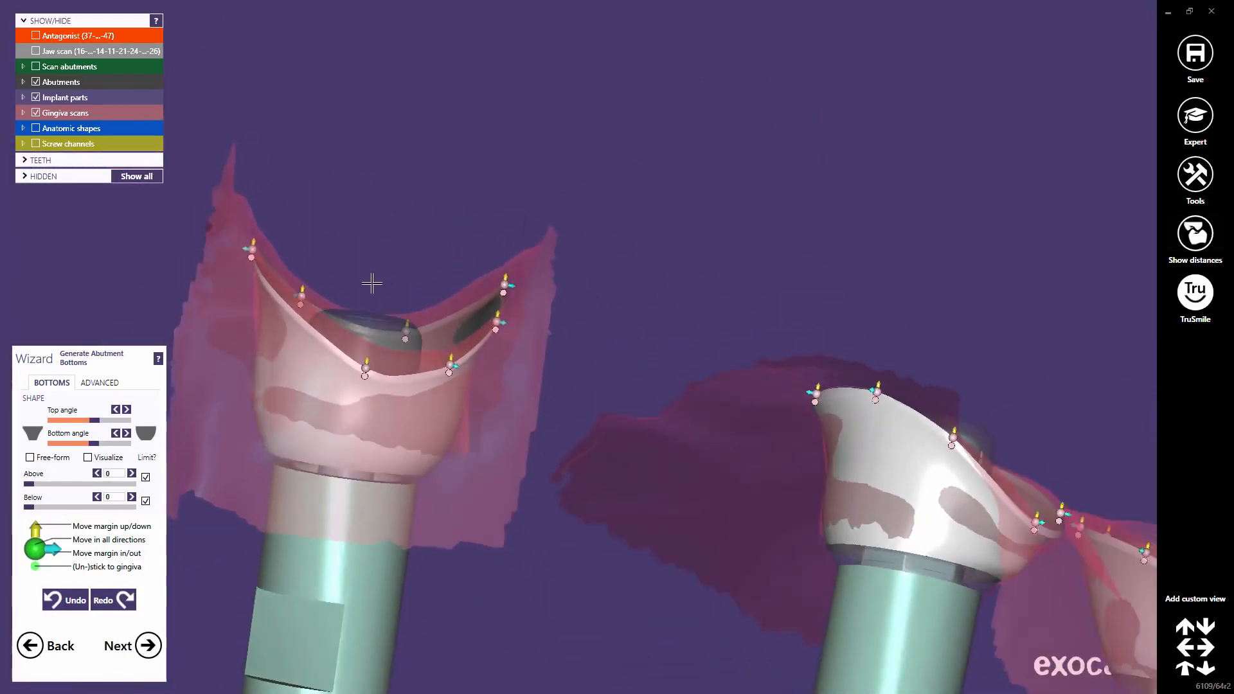
# Unstick the abutment's margin points from the gingiva, stick them back, and add a margin point on the near rim.
pyautogui.scroll(3, 334, 296)
pyautogui.click(292, 313)
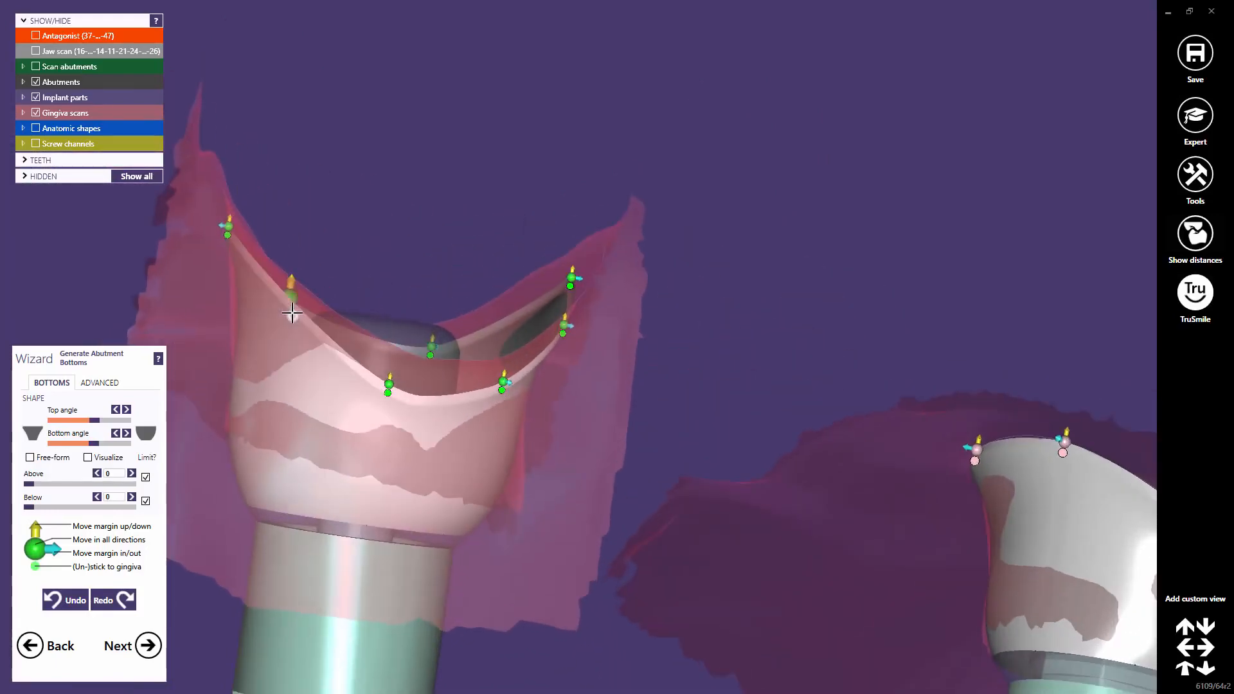
pyautogui.click(387, 400)
pyautogui.moveTo(289, 306)
pyautogui.mouseDown(button='right')
pyautogui.moveTo(278, 338)
pyautogui.moveTo(293, 297)
pyautogui.mouseUp(button='right')
pyautogui.moveTo(293, 297)
pyautogui.mouseDown()
pyautogui.moveTo(292, 287)
pyautogui.moveTo(296, 317)
pyautogui.mouseUp()
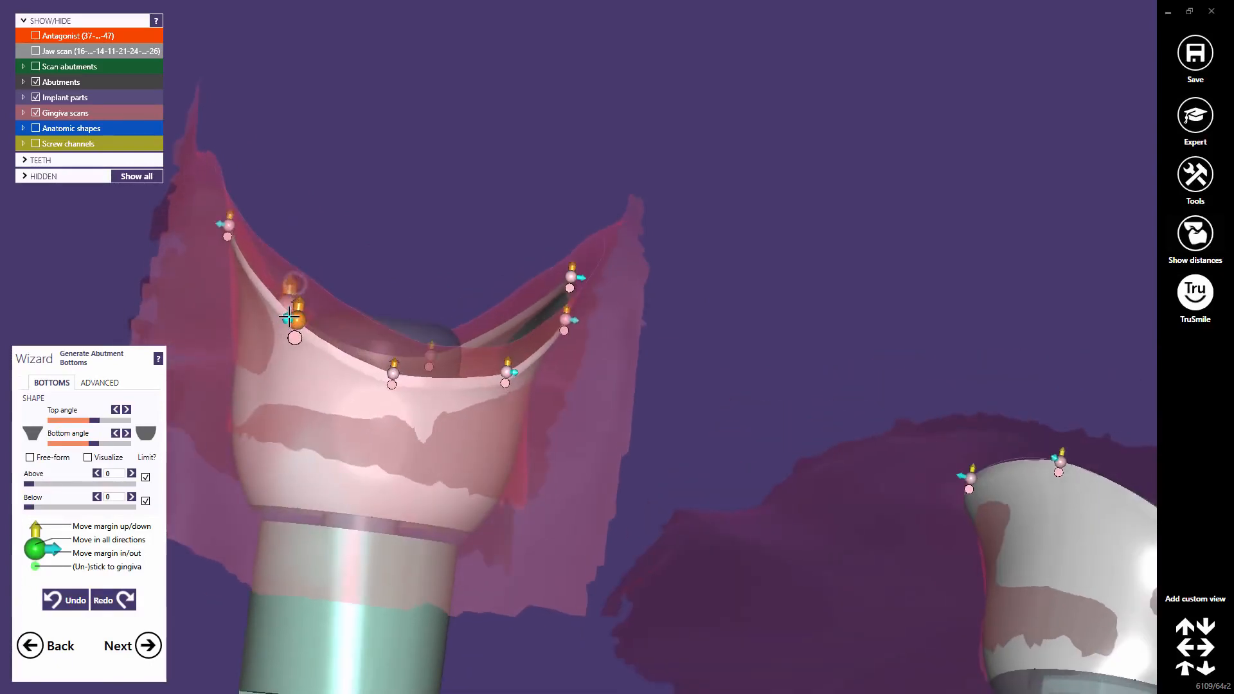
# Unstick all margin points of the scalloped abutment from the gingiva and move its entire margin slightly outward.
pyautogui.scroll(-3, 419, 390)
pyautogui.moveTo(419, 390); pyautogui.dragTo(453, 308, button='right')
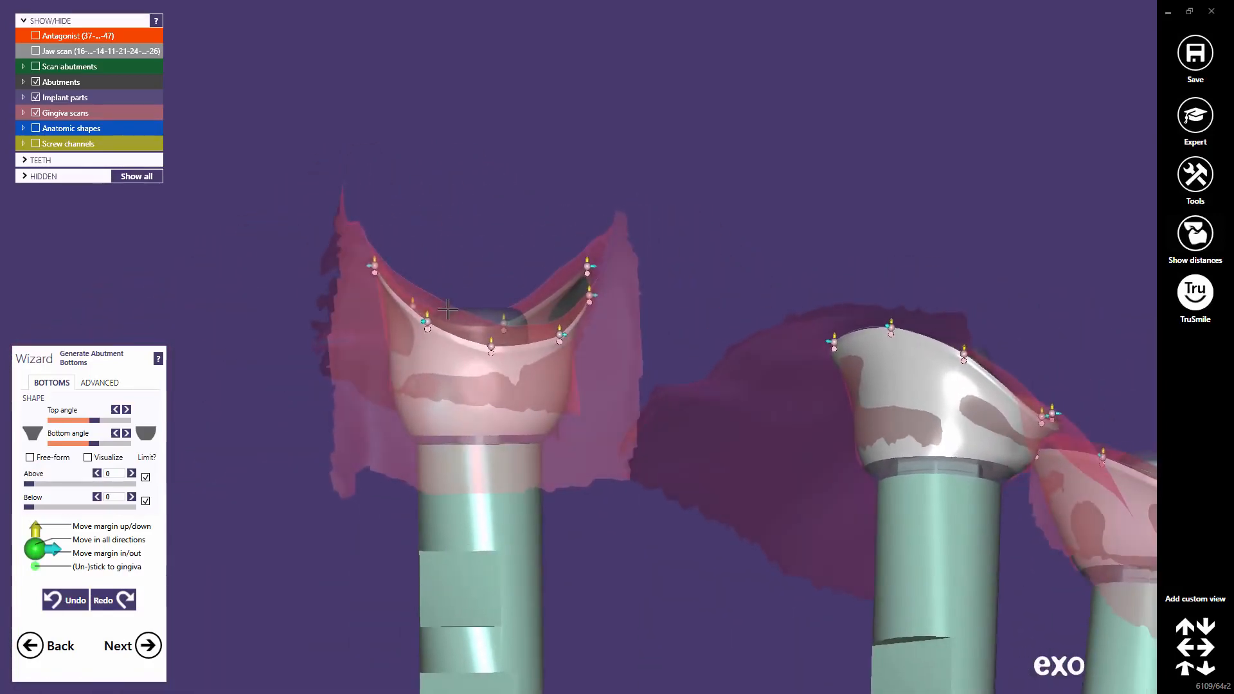
pyautogui.scroll(3, 380, 289)
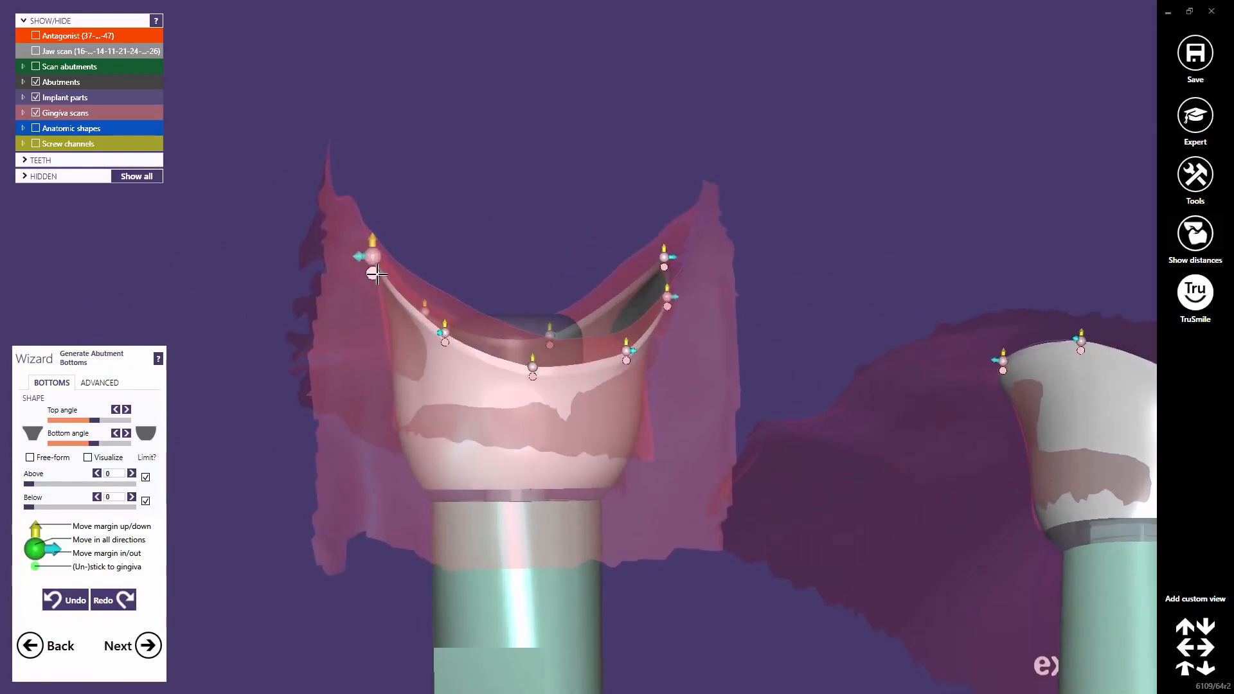
pyautogui.click(373, 272)
pyautogui.moveTo(357, 255); pyautogui.dragTo(349, 256)
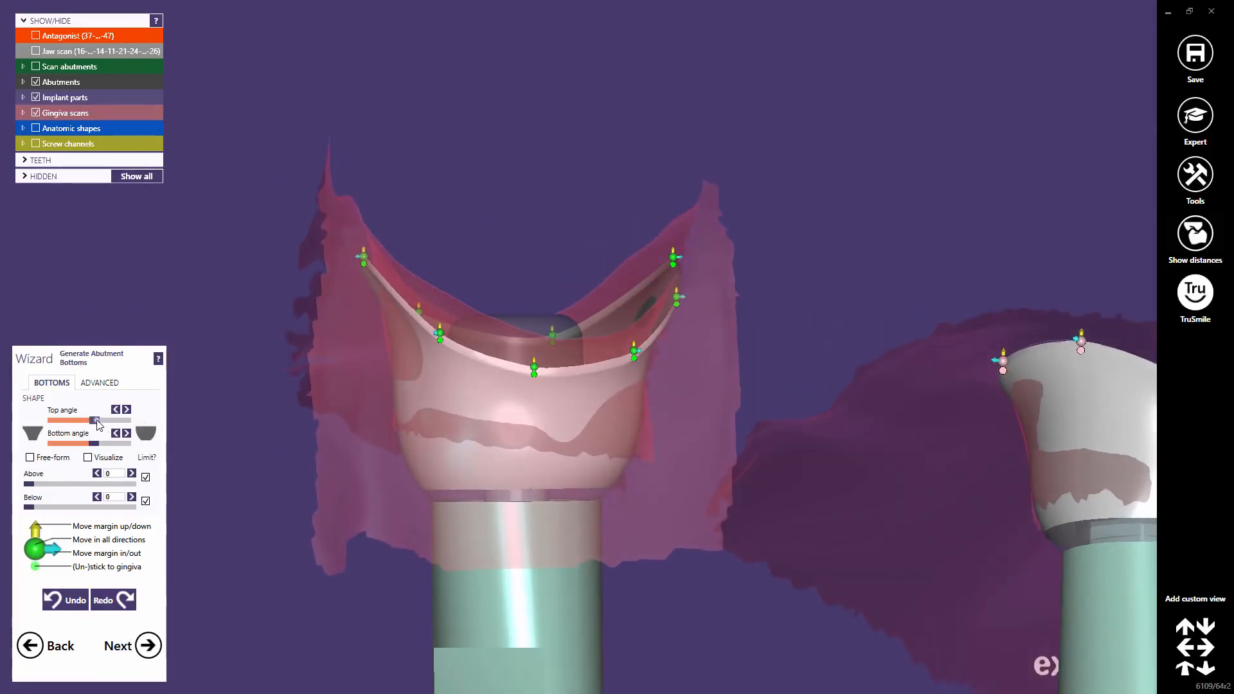
# Increase the top angle of the abutment bottoms close to the maximum and turn off the Above and Below limits.
pyautogui.moveTo(96, 420); pyautogui.dragTo(116, 423)
pyautogui.click(145, 478)
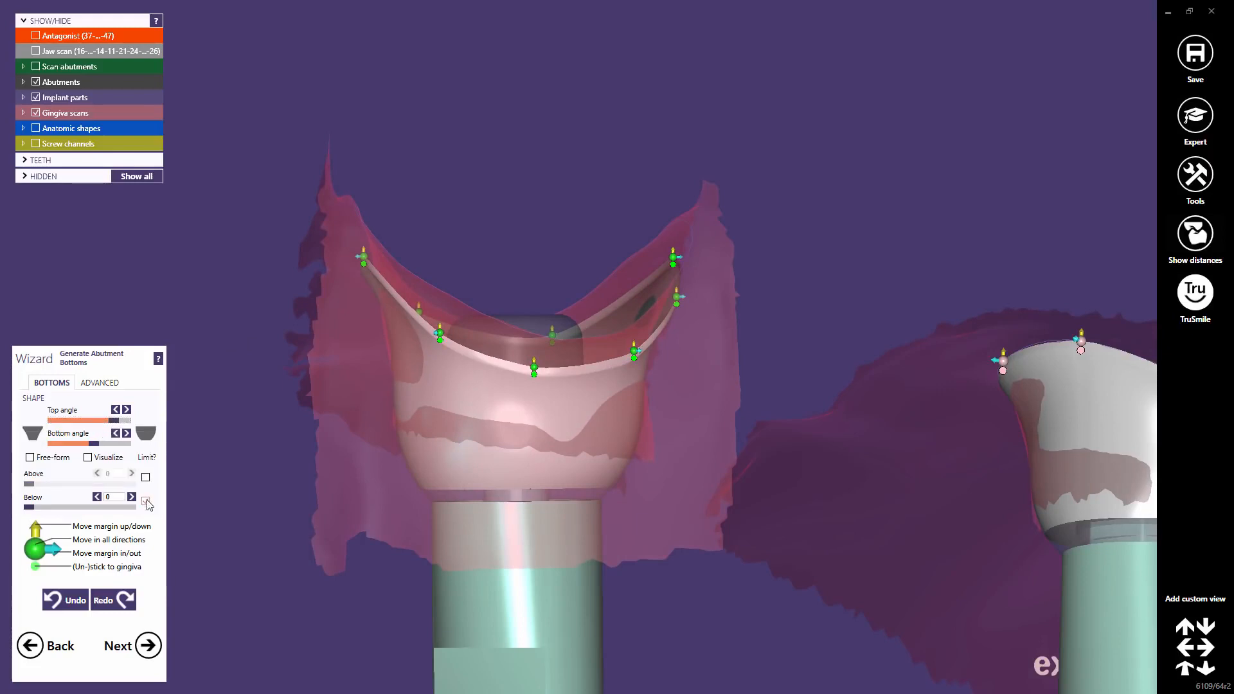
pyautogui.moveTo(108, 422)
pyautogui.mouseDown()
pyautogui.moveTo(77, 424)
pyautogui.moveTo(125, 429)
pyautogui.mouseUp()
pyautogui.scroll(-4, 542, 419)
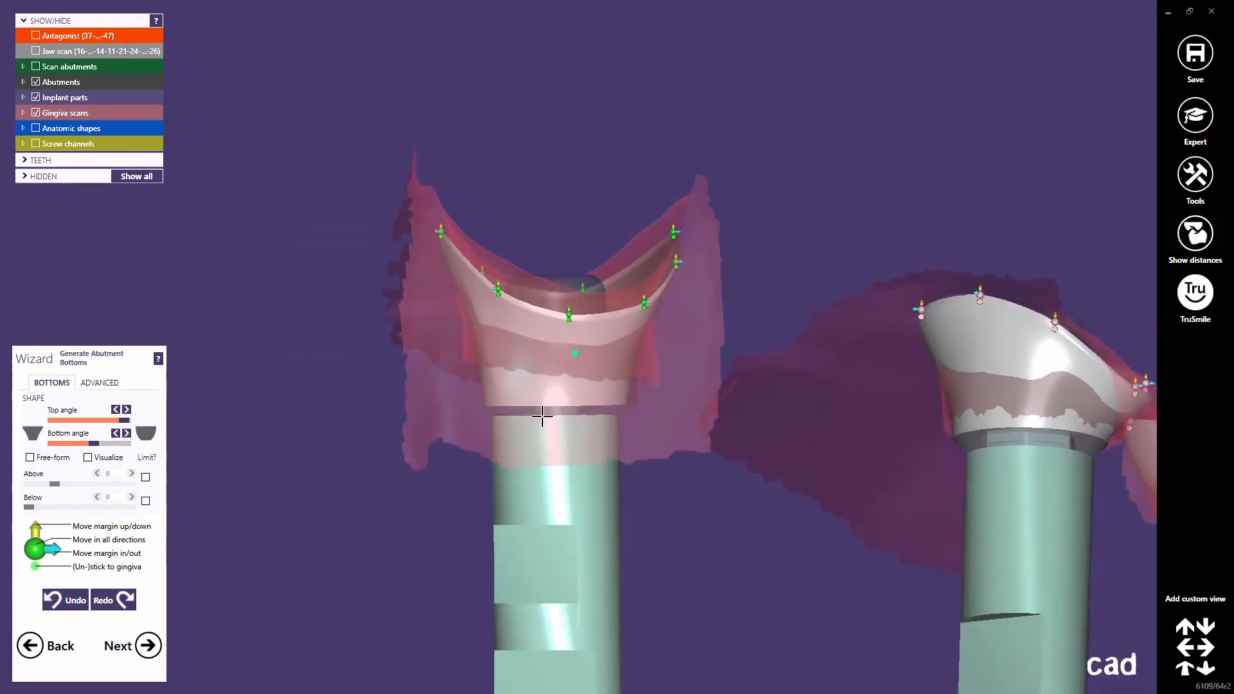
pyautogui.moveTo(543, 418); pyautogui.dragTo(554, 352, button='right')
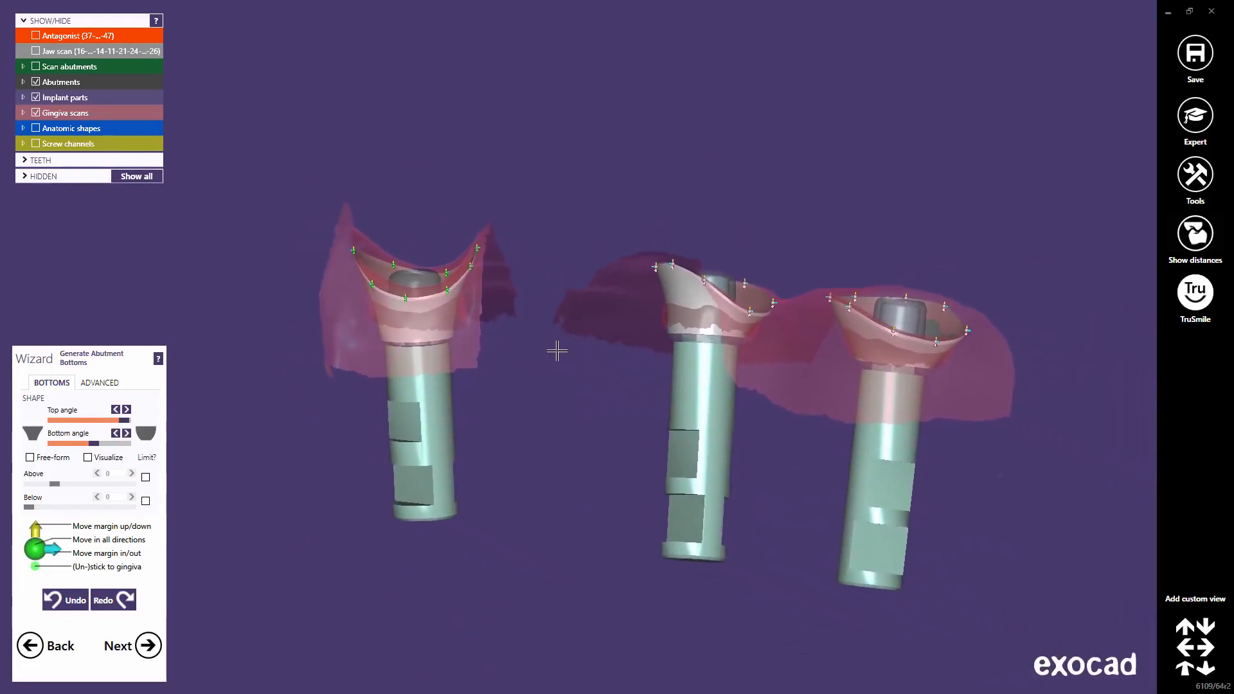
# Try a profile border height of 0 mm on the abutment bottoms, then restore the height to 0.2 mm.
pyautogui.click(100, 386)
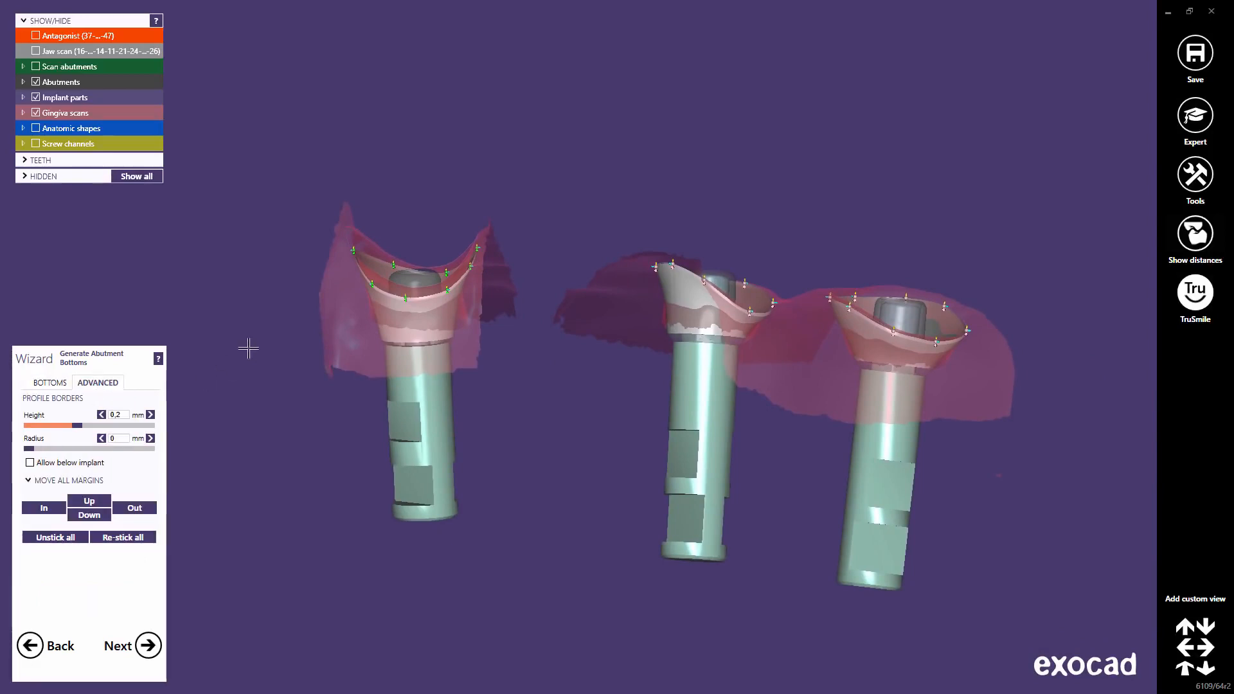
pyautogui.scroll(8, 347, 309)
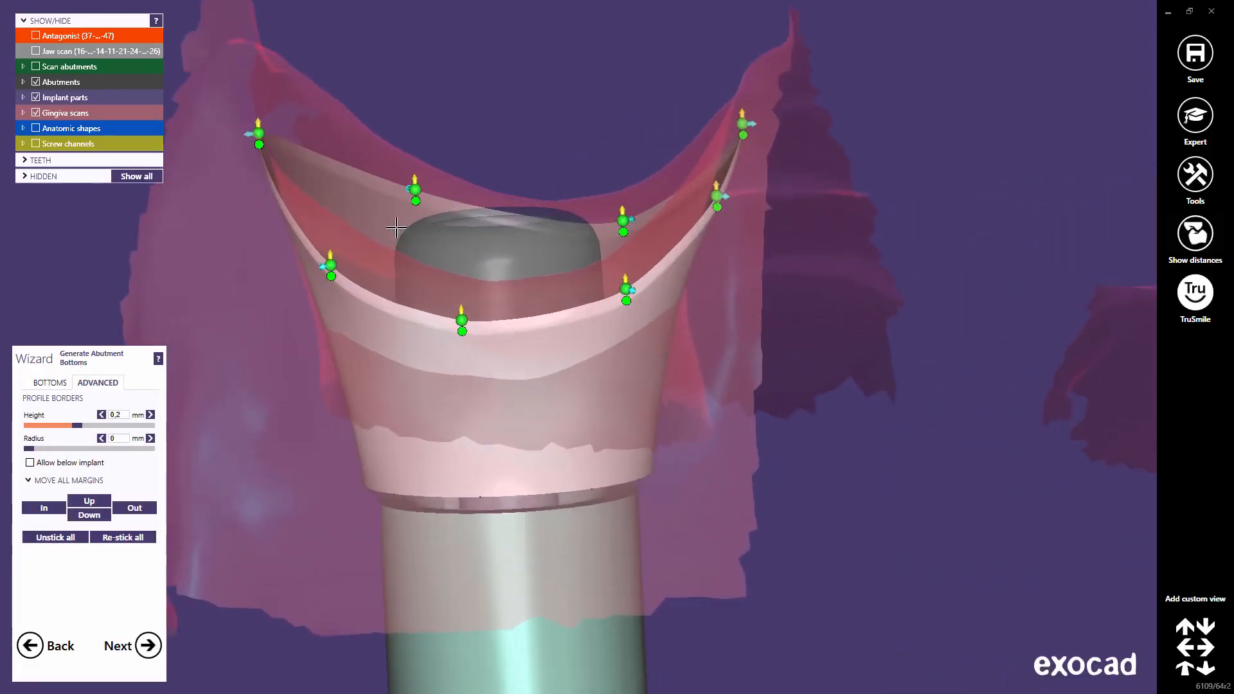
pyautogui.scroll(2, 396, 228)
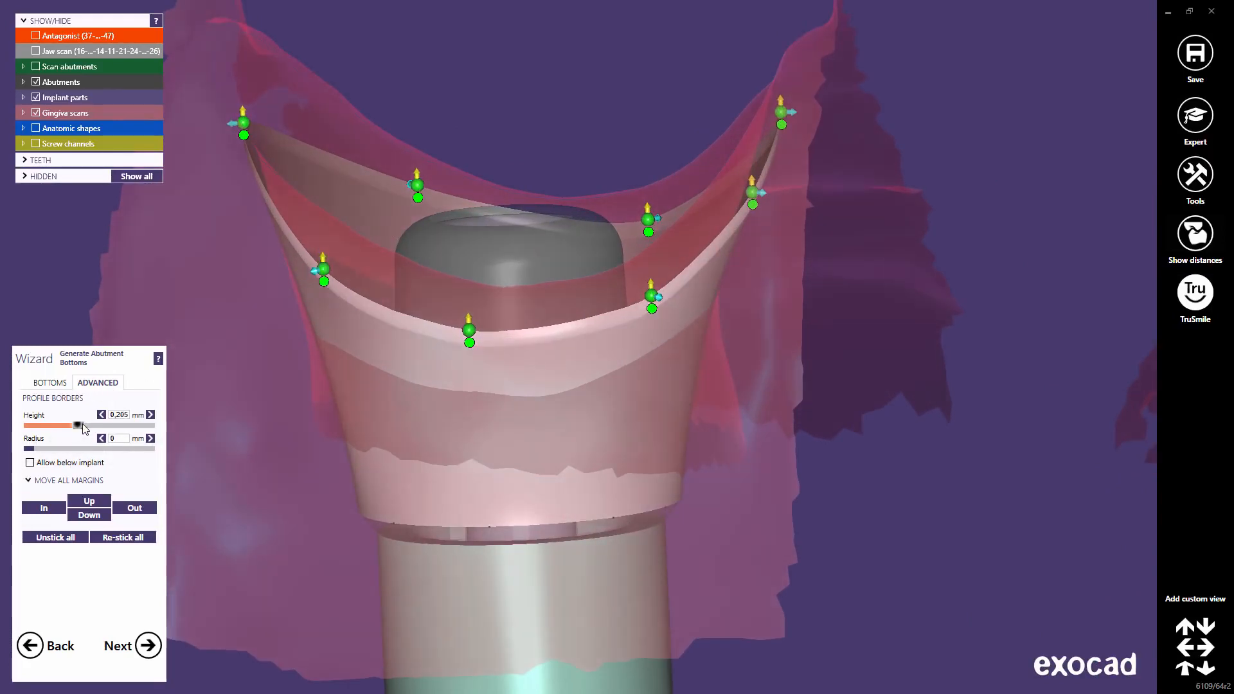
pyautogui.moveTo(84, 429); pyautogui.dragTo(2, 429)
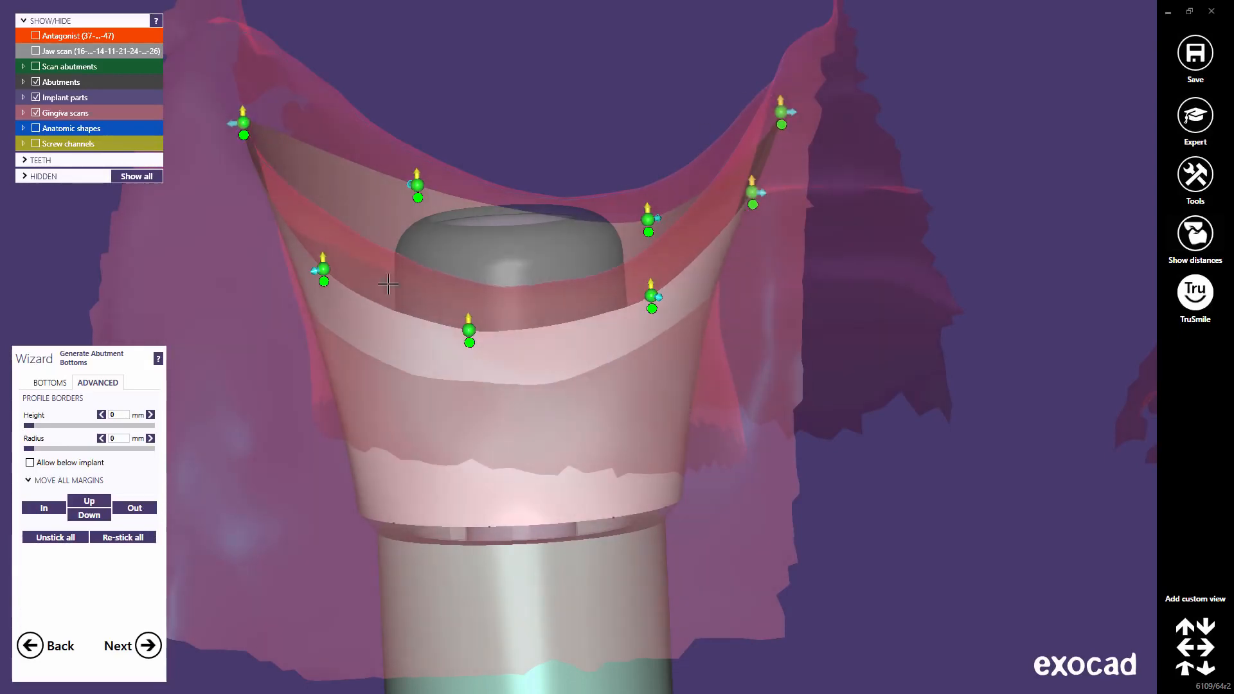
pyautogui.click(122, 430)
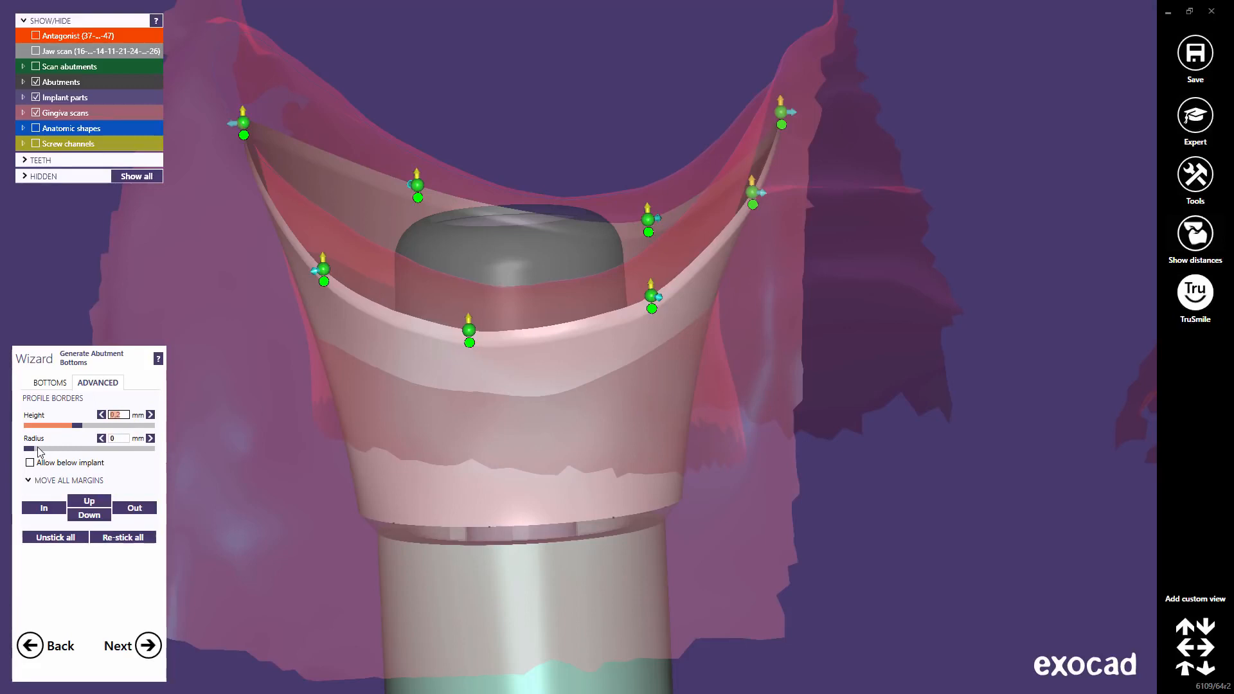
# Keep the profile border radius at 0 mm and request the option that allows the emergence profile below the implant.
pyautogui.moveTo(34, 450)
pyautogui.mouseDown()
pyautogui.moveTo(82, 452)
pyautogui.moveTo(28, 455)
pyautogui.mouseUp()
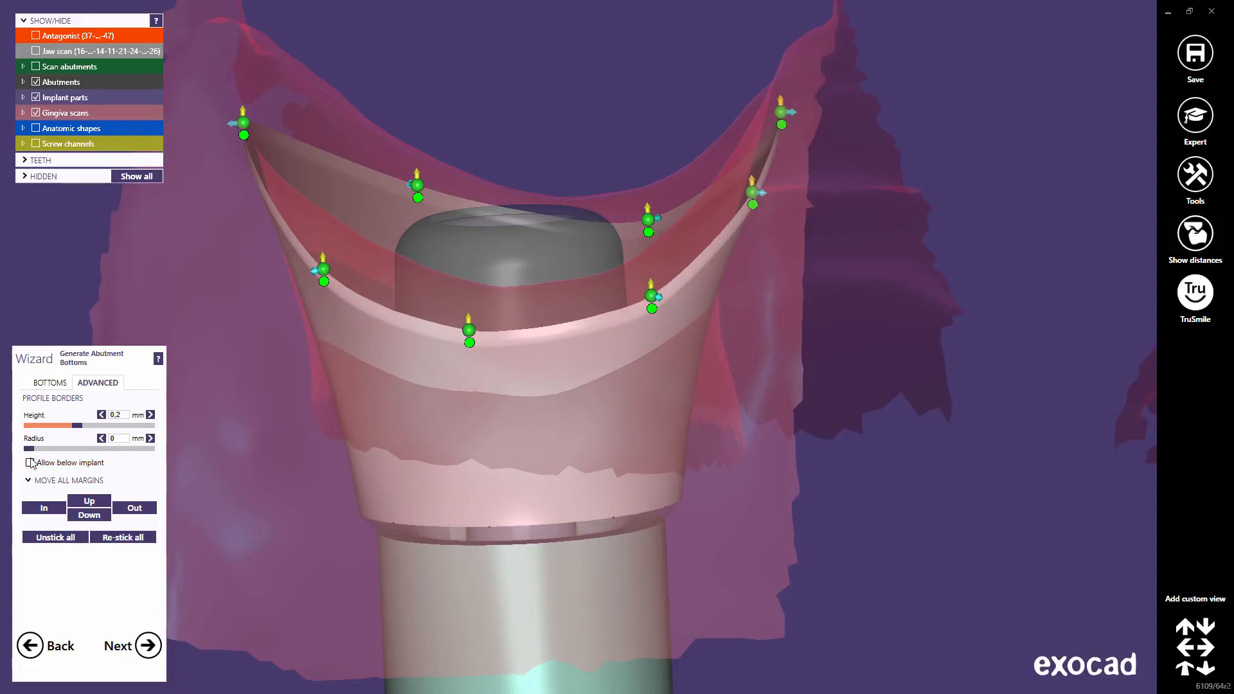
pyautogui.click(29, 463)
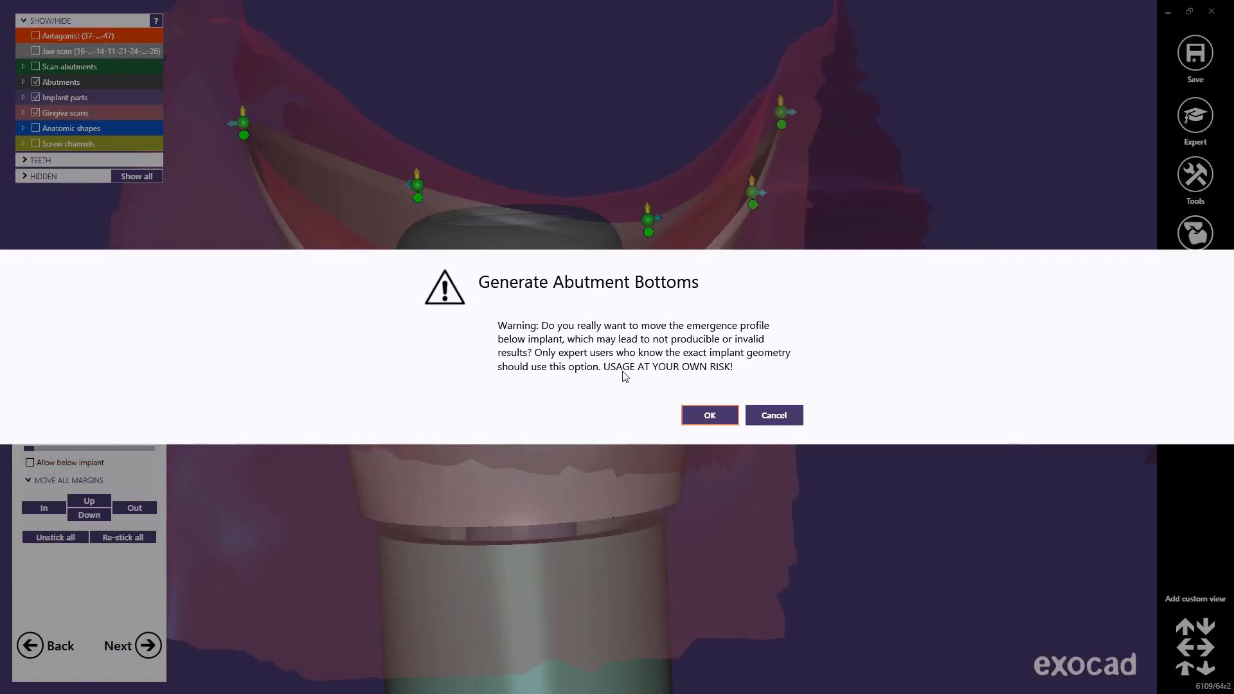
# Try moving an abutment margin control point below the implant with Allow below implant enabled, then disable the option and restore the point.
pyautogui.click(705, 414)
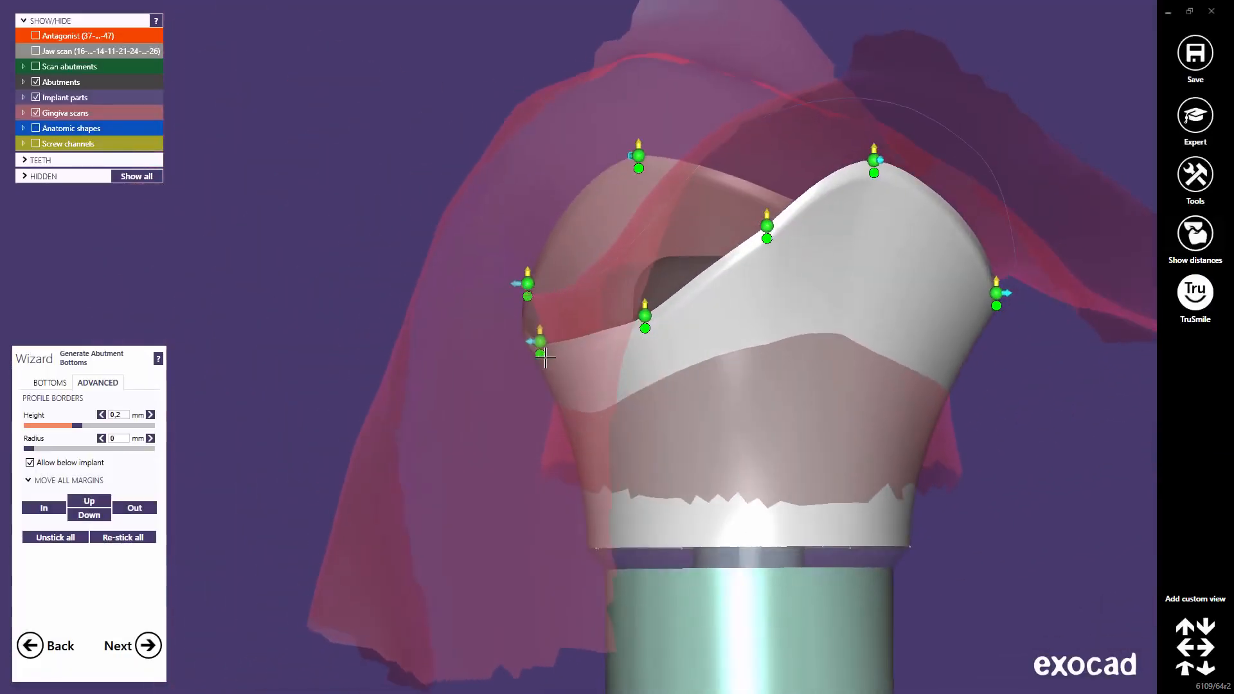
pyautogui.moveTo(514, 352); pyautogui.dragTo(471, 637)
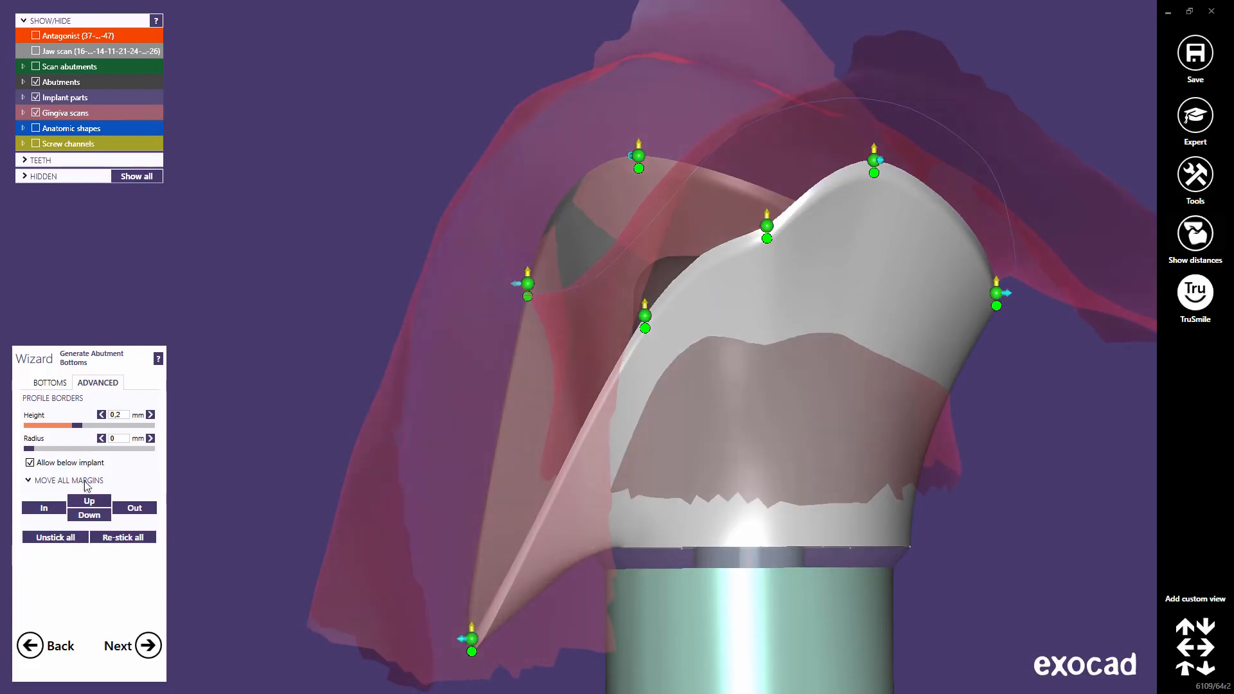
pyautogui.click(33, 464)
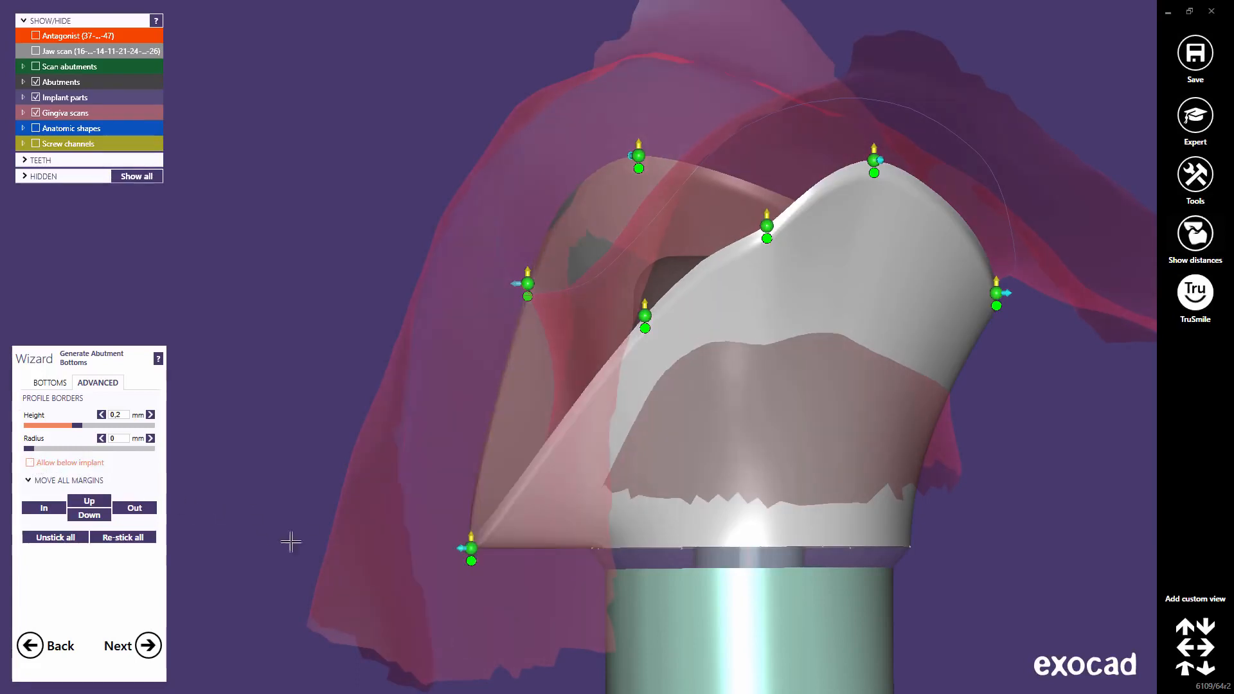
pyautogui.moveTo(472, 563); pyautogui.dragTo(541, 376)
# Try moving all abutment margins down as a group and bring them back up.
pyautogui.middleClick(533, 397)
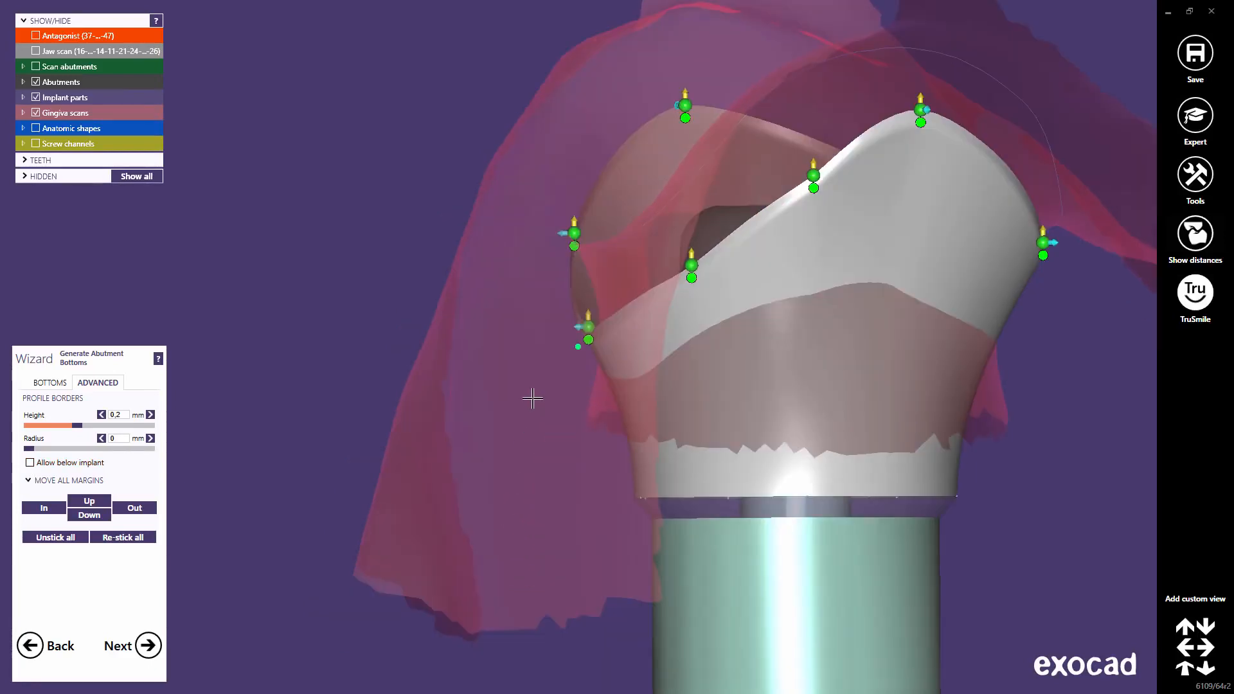
pyautogui.moveTo(533, 396); pyautogui.dragTo(533, 397, button='right')
pyautogui.moveTo(419, 314); pyautogui.dragTo(430, 289)
pyautogui.moveTo(430, 316); pyautogui.dragTo(437, 320, button='right')
pyautogui.moveTo(436, 366); pyautogui.dragTo(565, 433, button='middle')
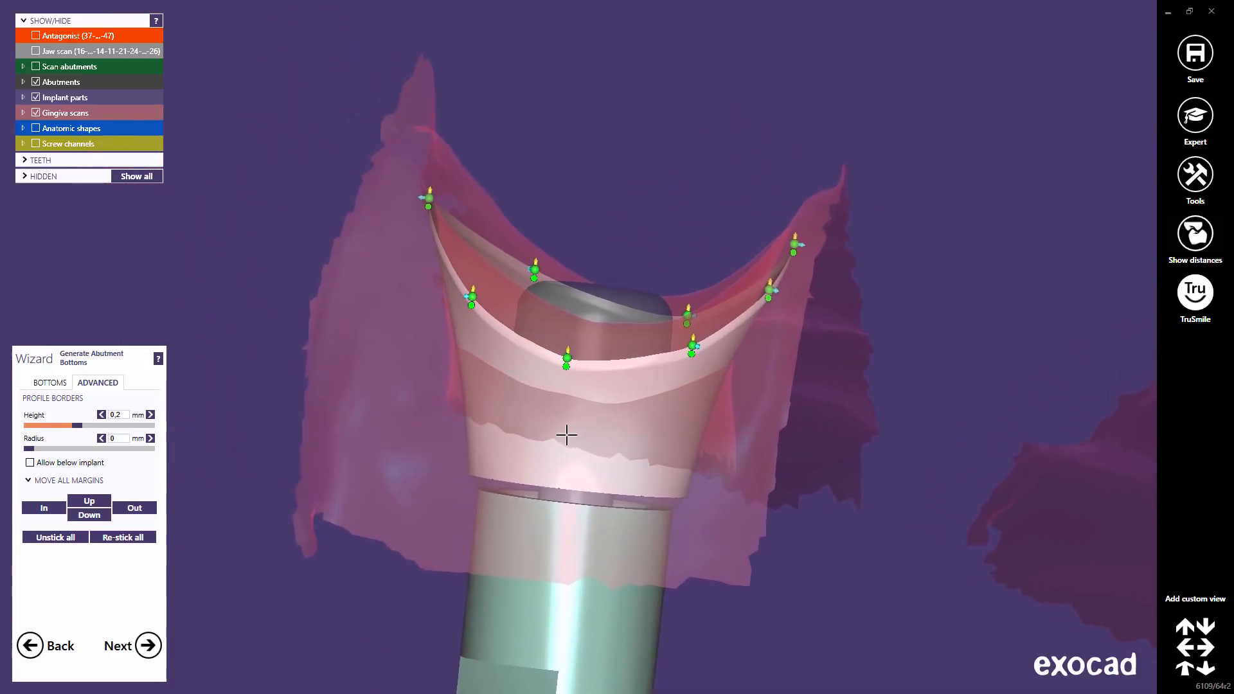
pyautogui.click(97, 515)
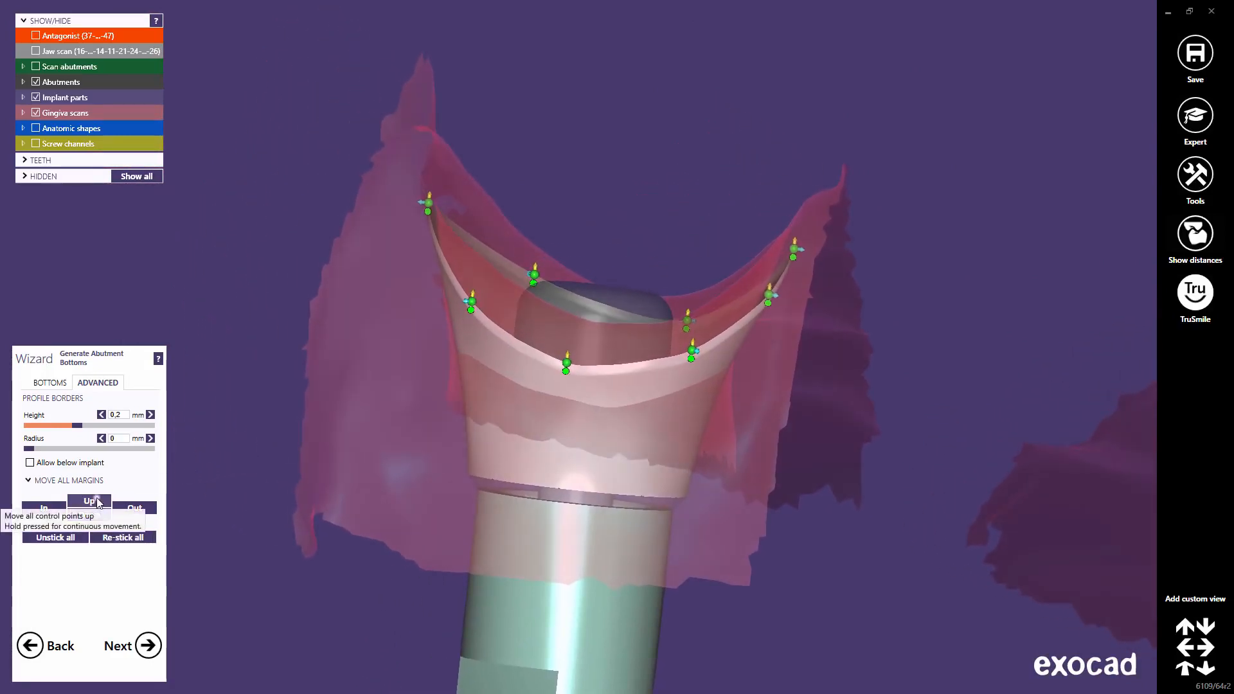
pyautogui.click(100, 502)
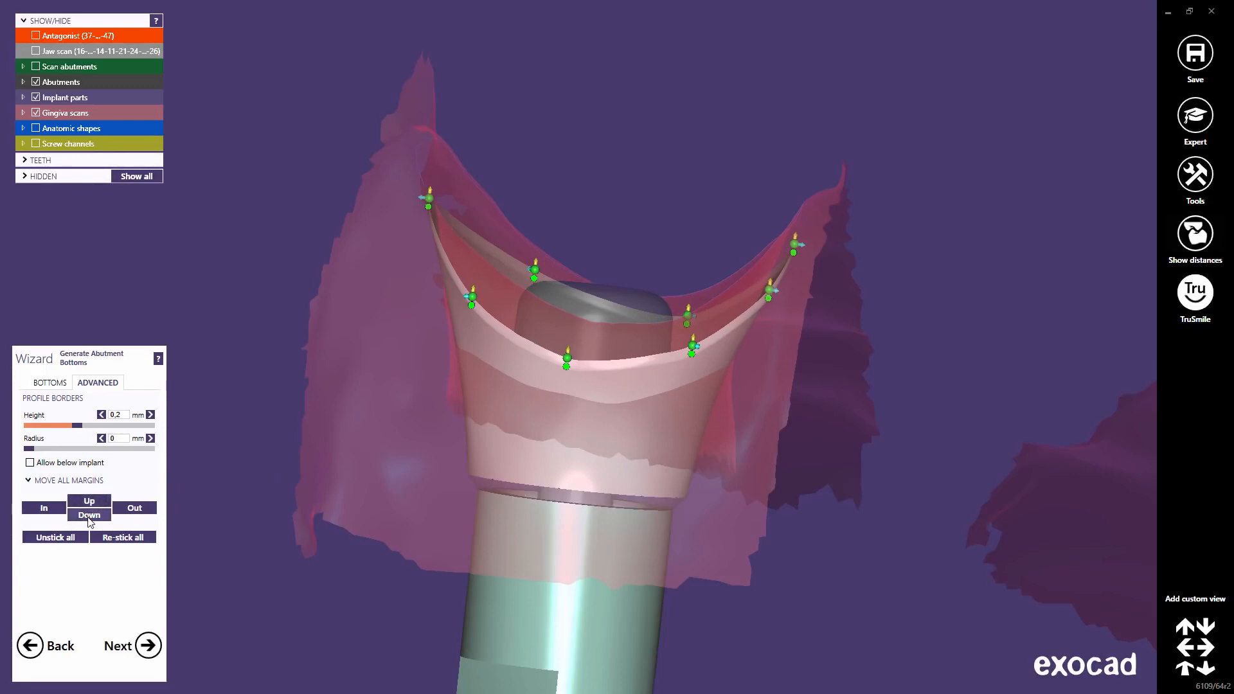
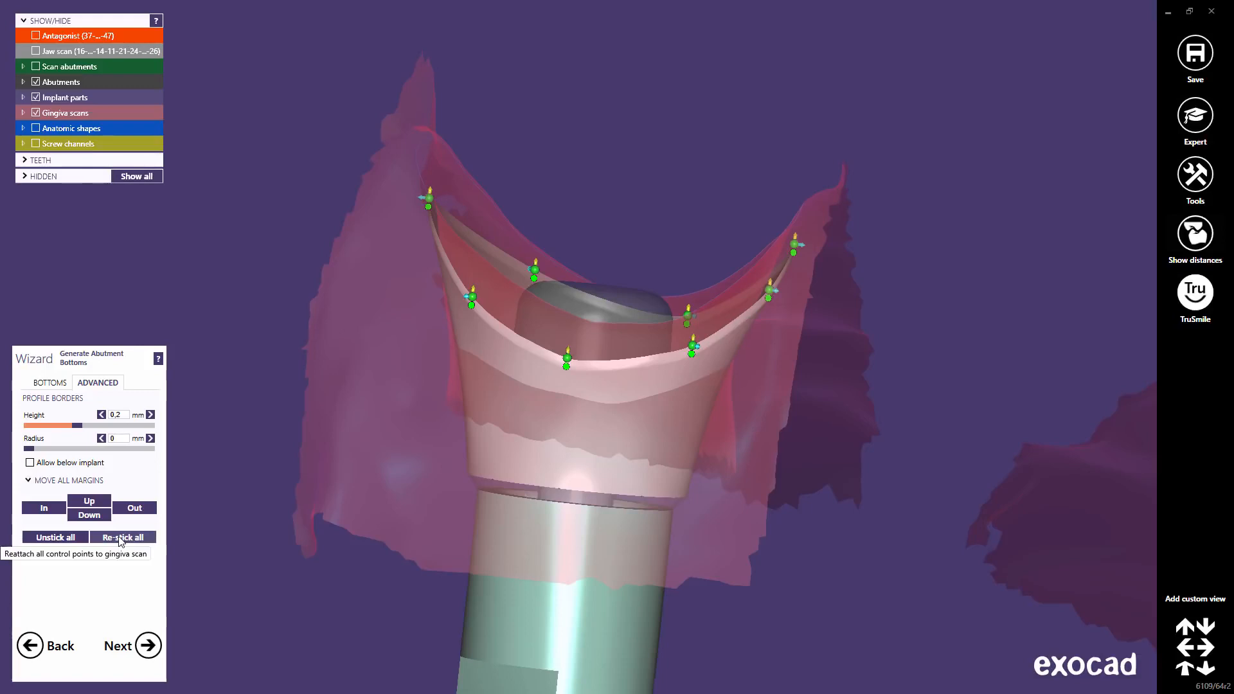
# Accept the abutment bottoms, proceed to Free-Forming and show the distances on the anatomic tooth shapes.
pyautogui.click(150, 646)
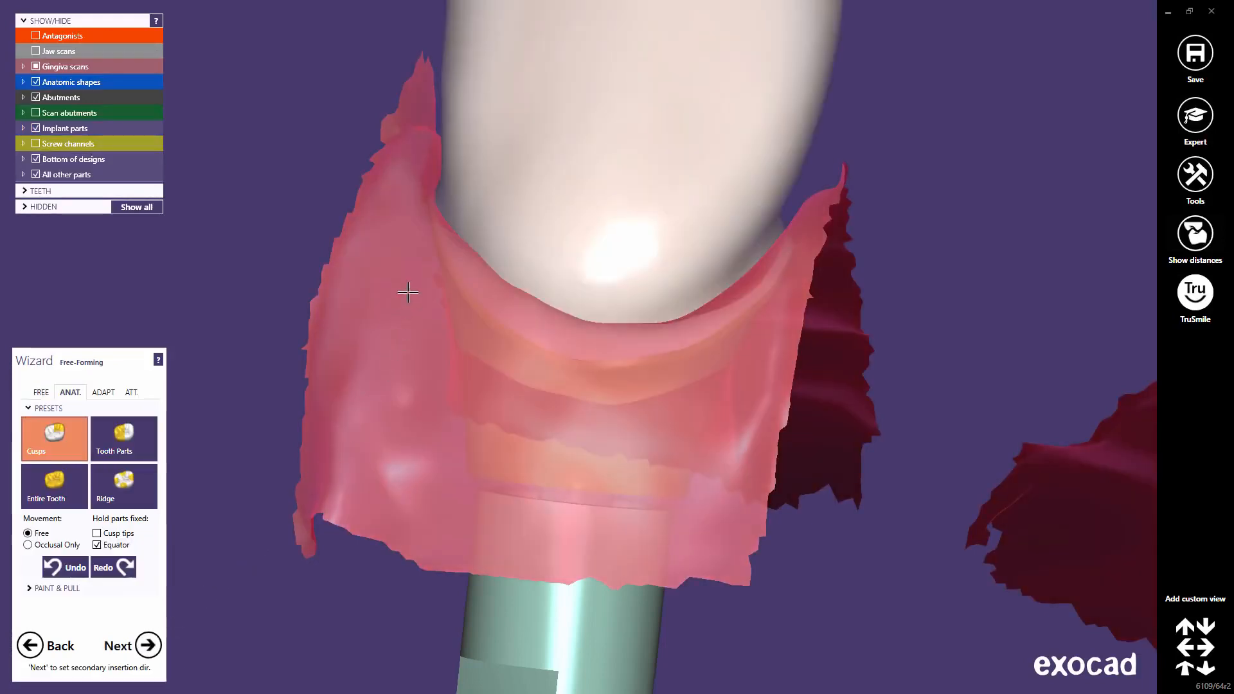
pyautogui.scroll(-5, 396, 248)
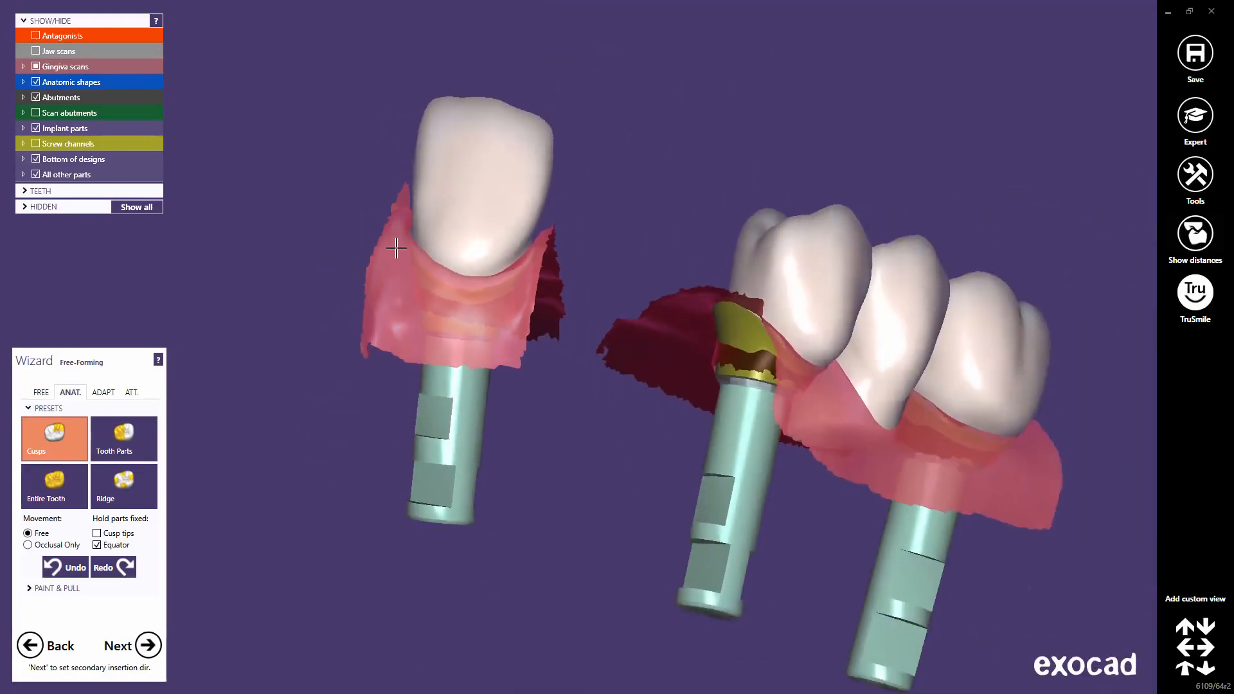
pyautogui.moveTo(642, 273); pyautogui.dragTo(639, 276, button='right')
pyautogui.moveTo(639, 277); pyautogui.dragTo(569, 398, button='middle')
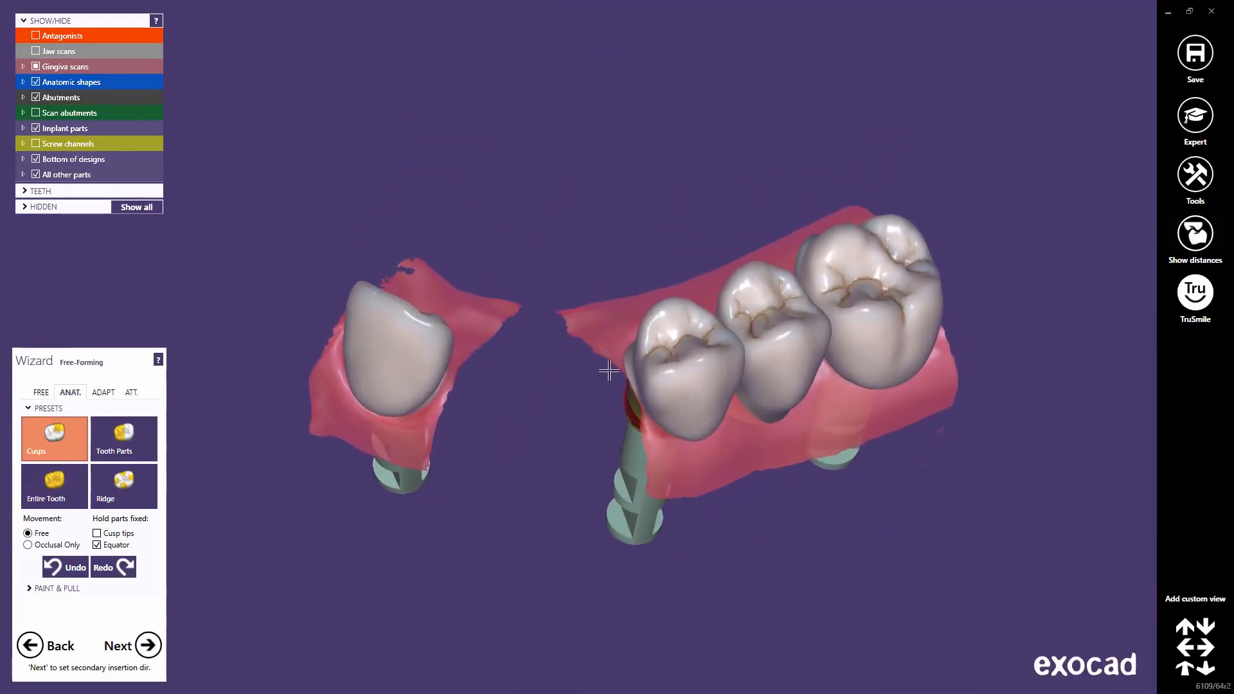
pyautogui.click(1196, 236)
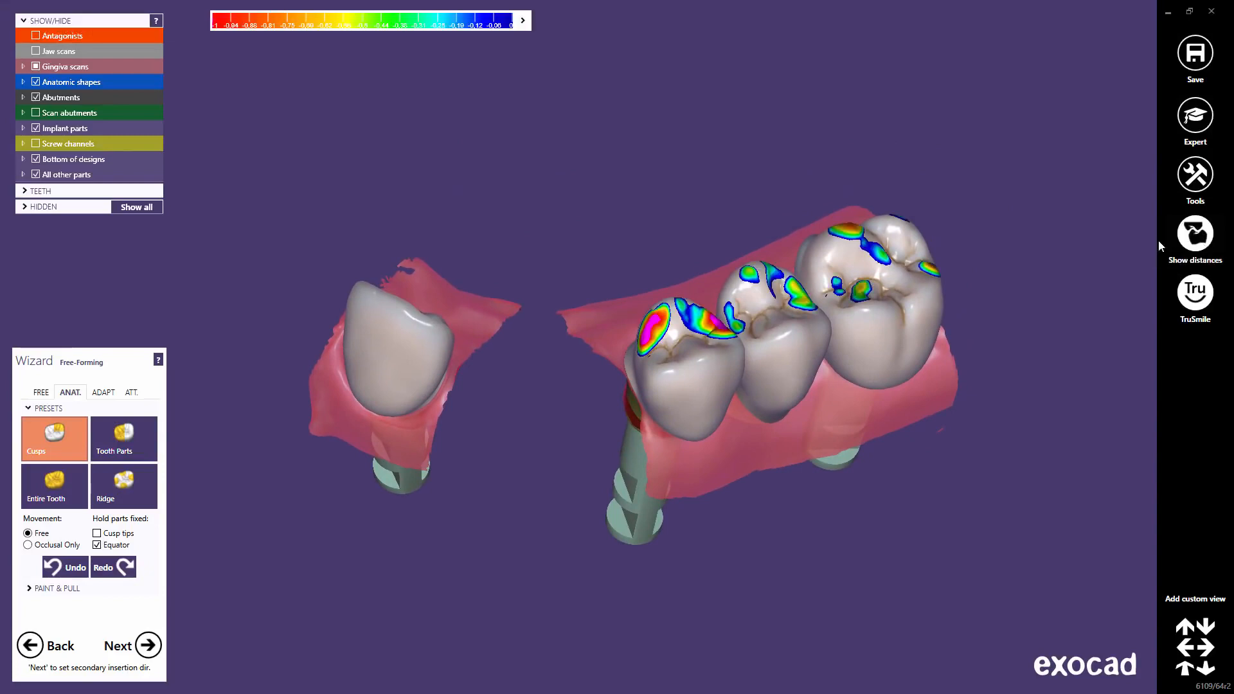
# Adapt the pontic to the gingiva at 0 mm distance and cut the occlusal intersections at 0.1 mm with static occlusion.
pyautogui.click(104, 393)
pyautogui.click(81, 454)
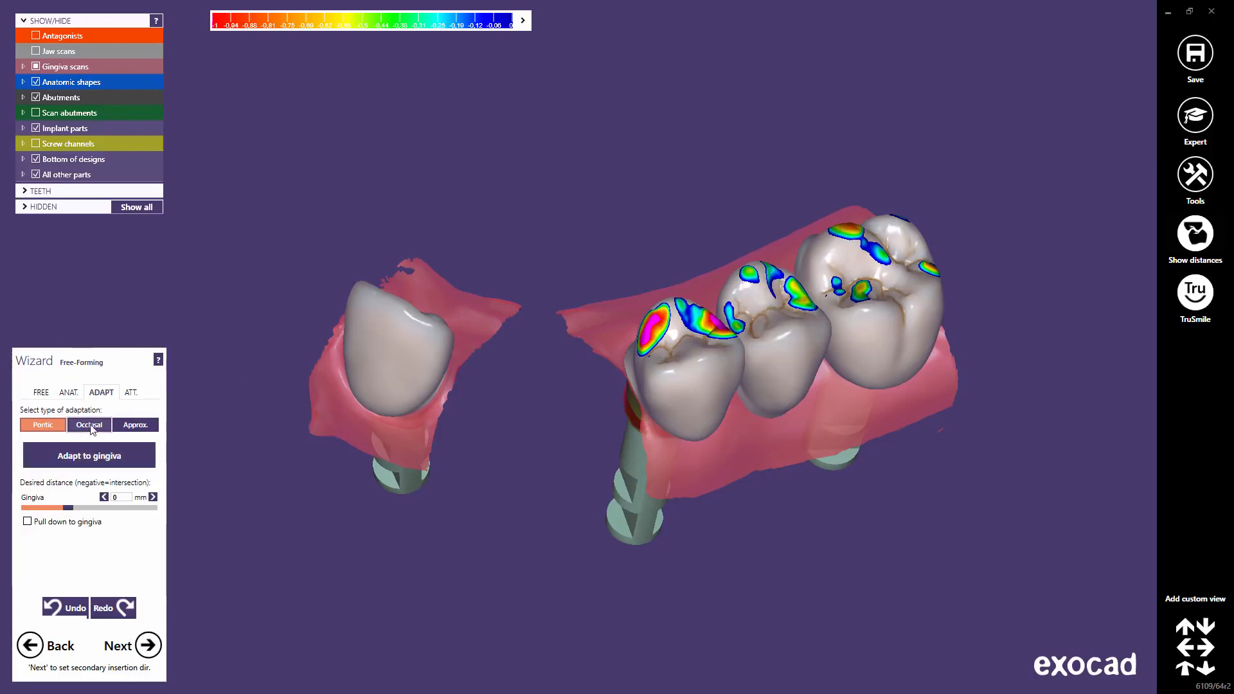
pyautogui.click(89, 425)
pyautogui.click(90, 446)
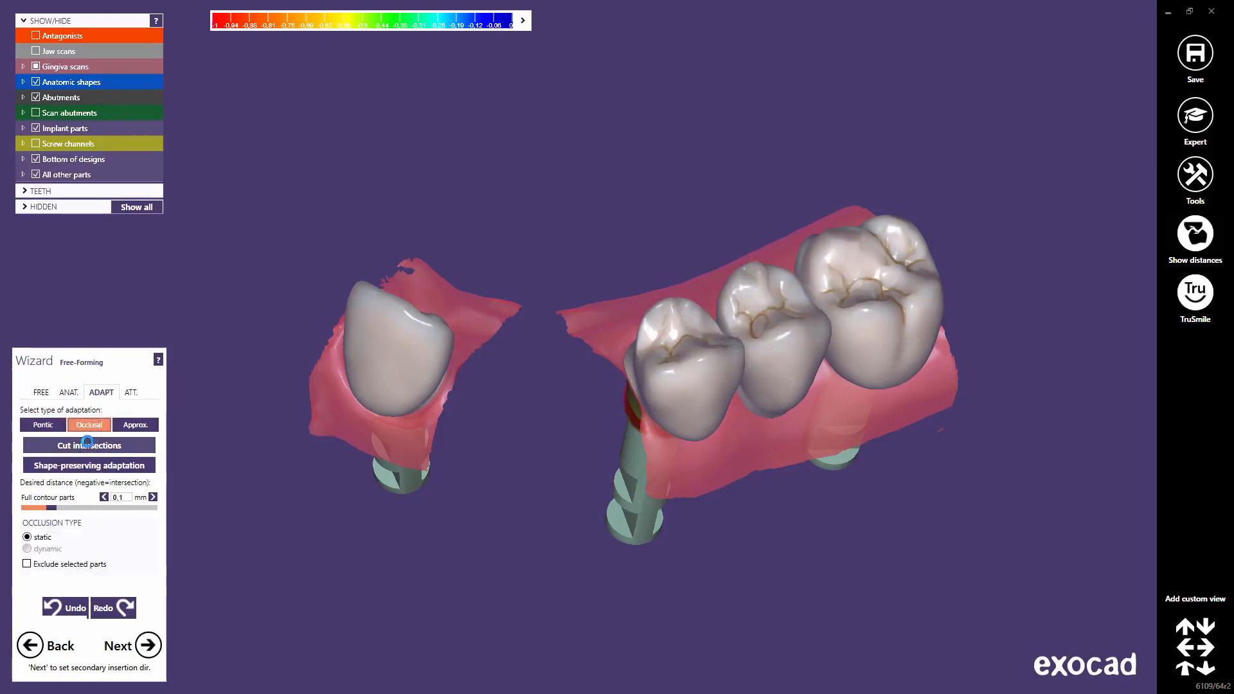
# Cut the approximal intersections at 0 mm distance to the adjacent teeth and proceed to the secondary insertion direction.
pyautogui.click(135, 425)
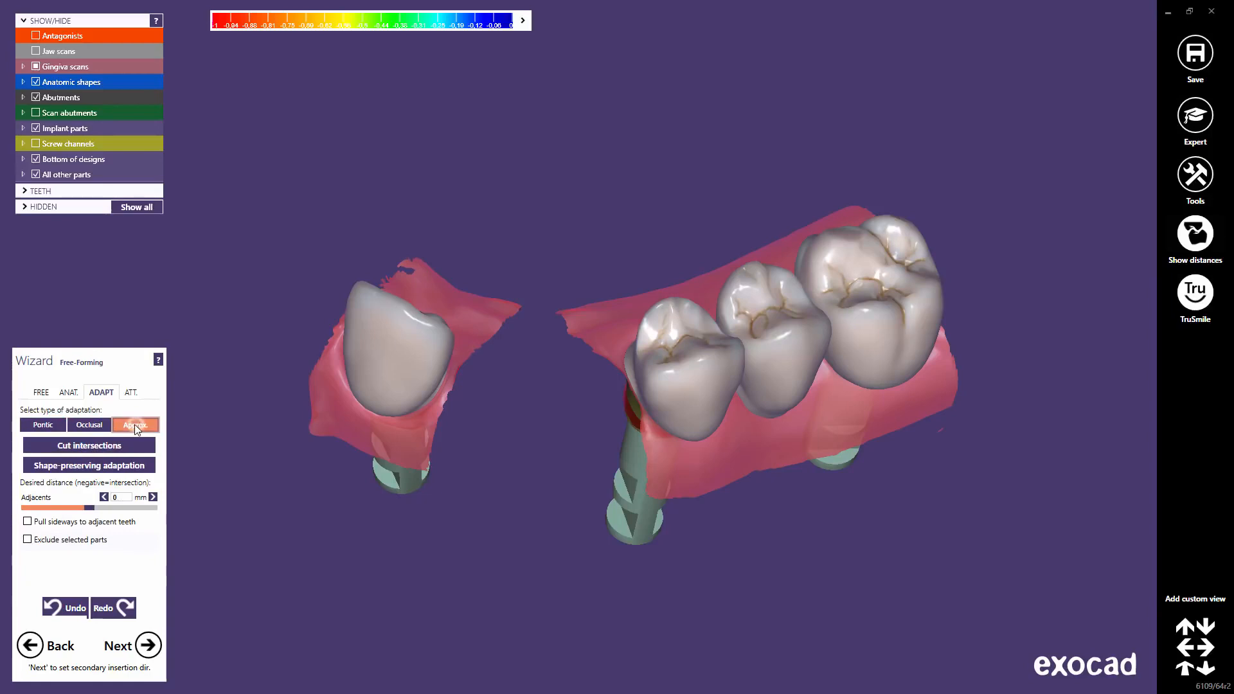
pyautogui.click(94, 446)
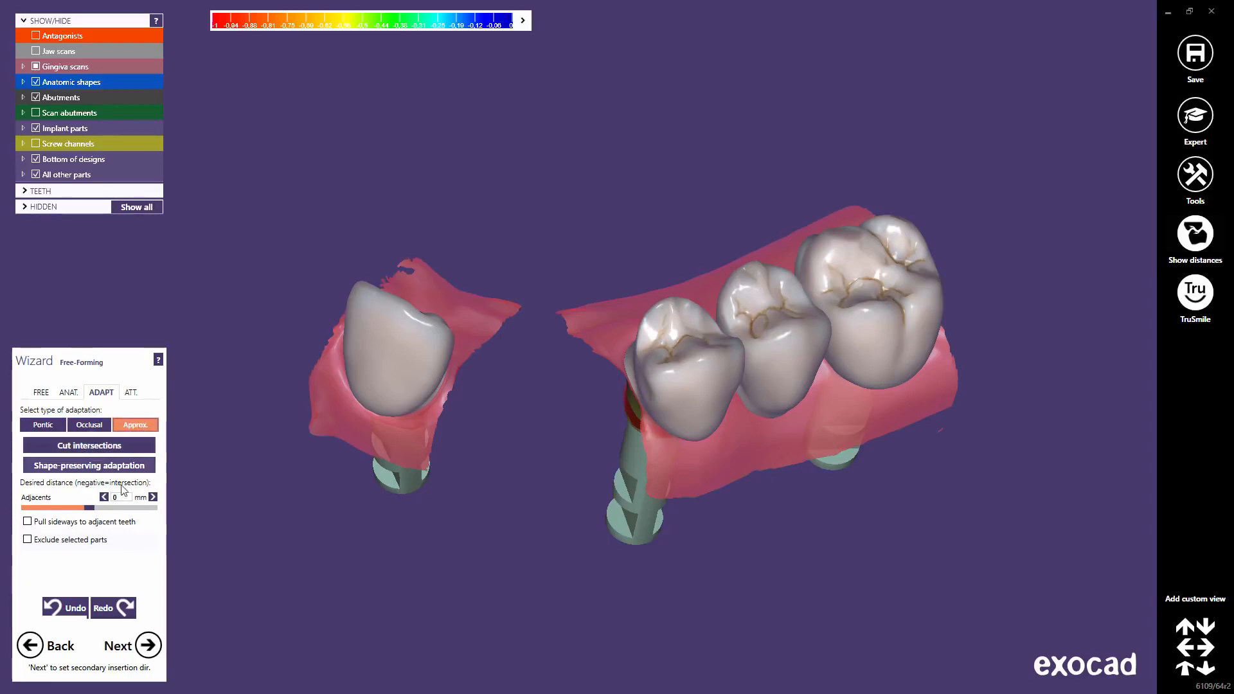
pyautogui.click(147, 643)
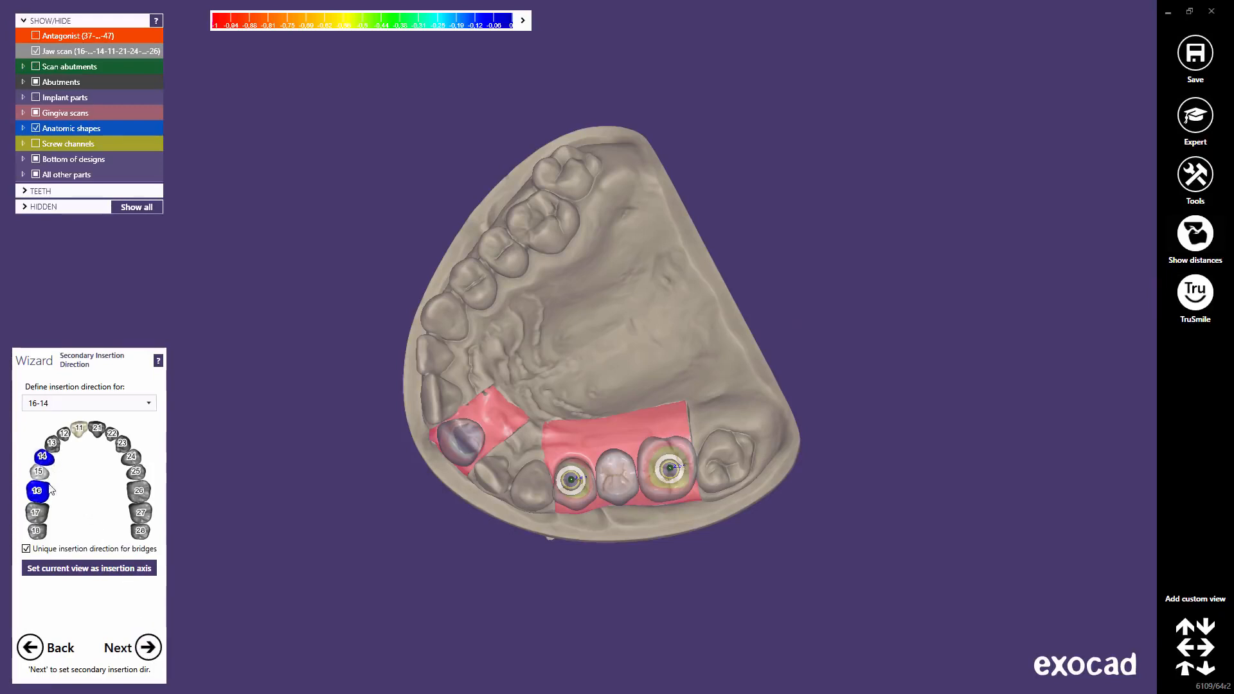
# Keep a unique insertion direction for bridge 16-14 and tilt it to about 2.7° at tooth 14.
pyautogui.click(26, 549)
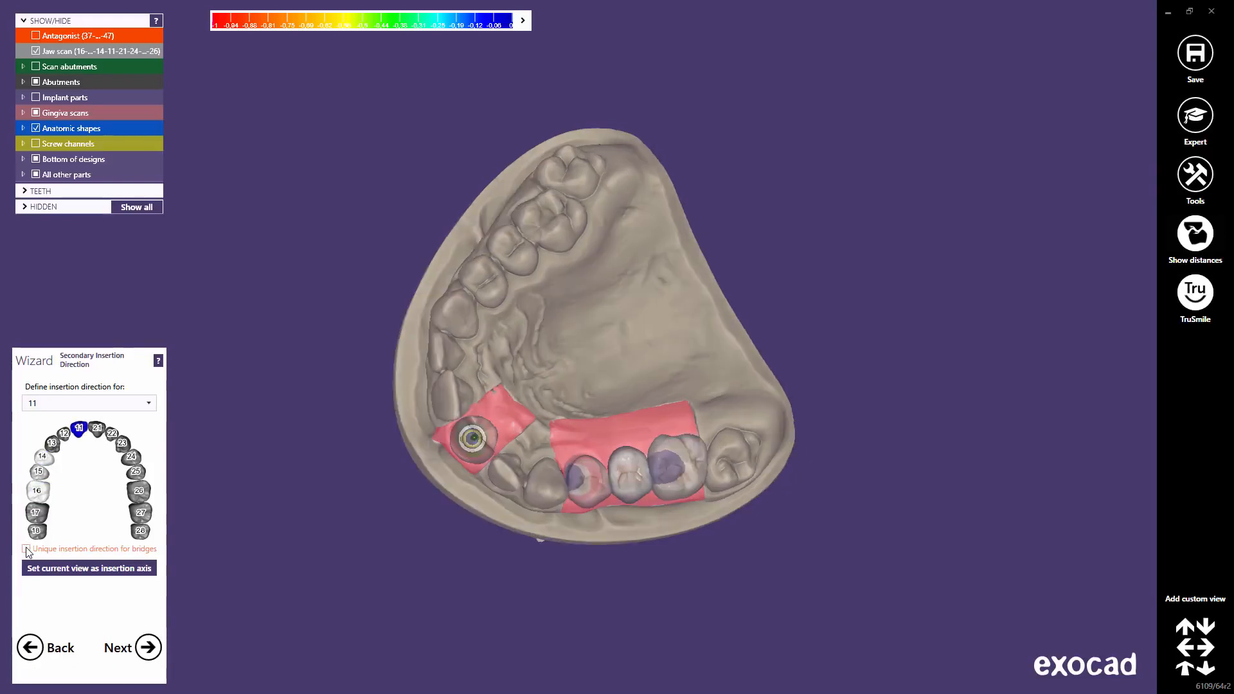
pyautogui.click(27, 549)
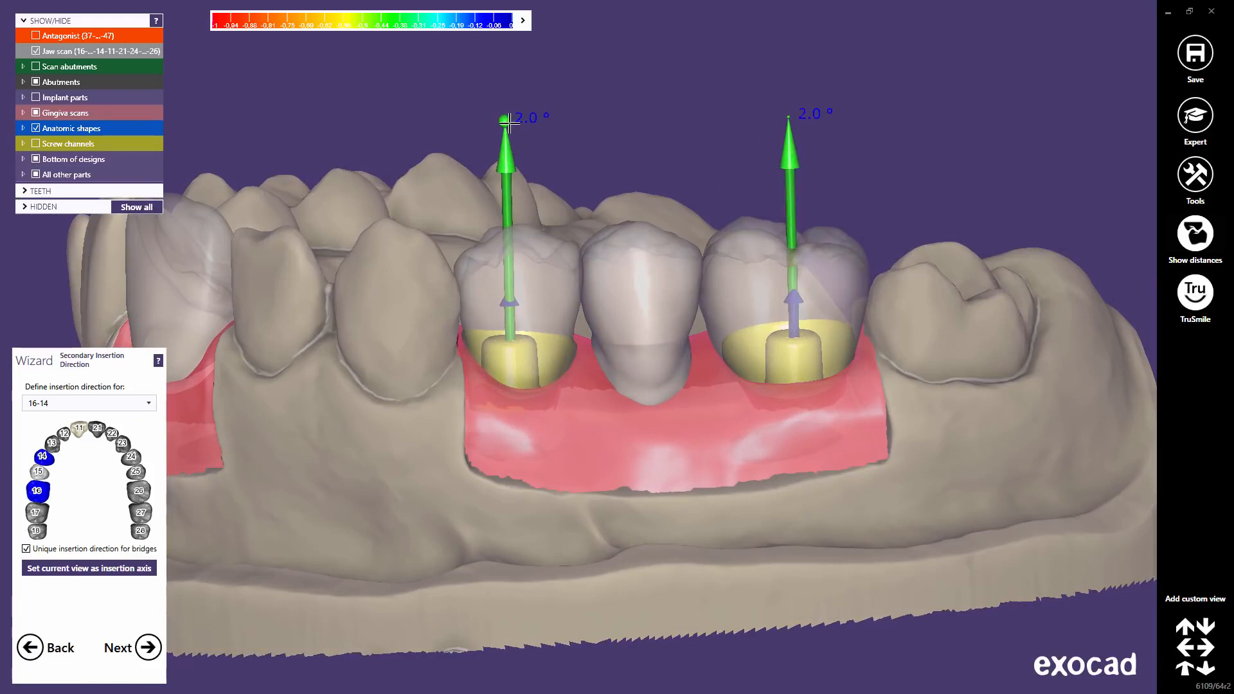
pyautogui.moveTo(506, 125); pyautogui.dragTo(511, 126)
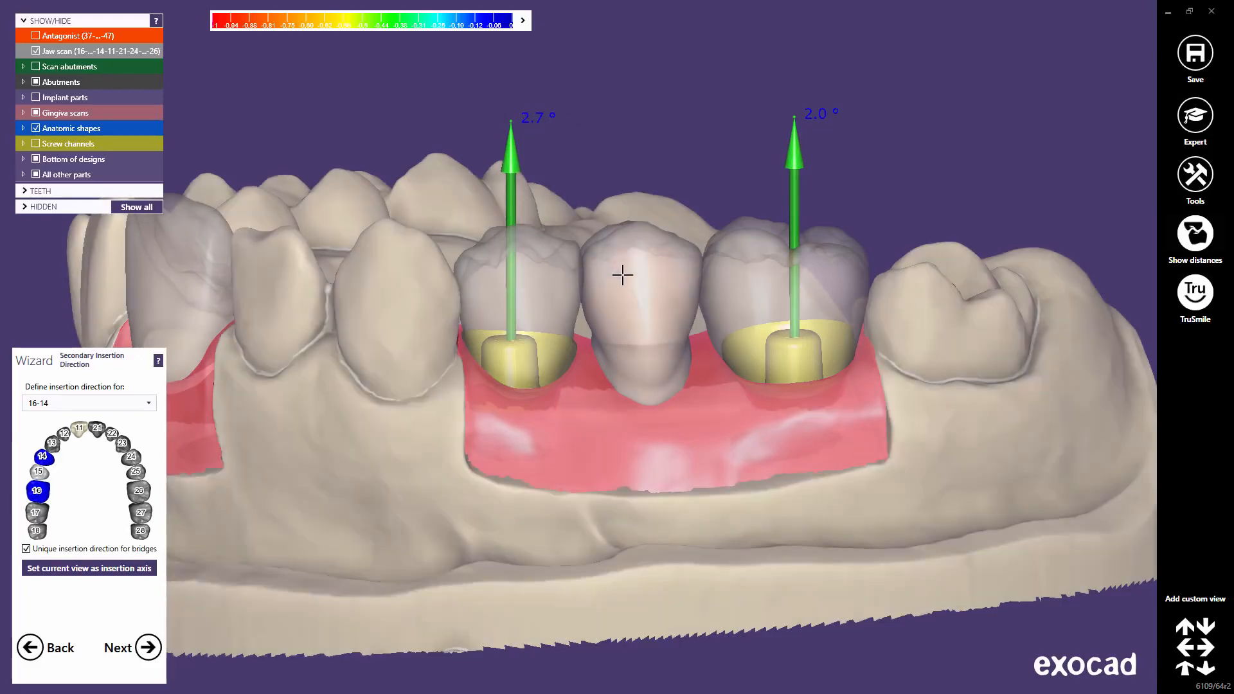
pyautogui.middleClick(623, 276)
pyautogui.press('space')
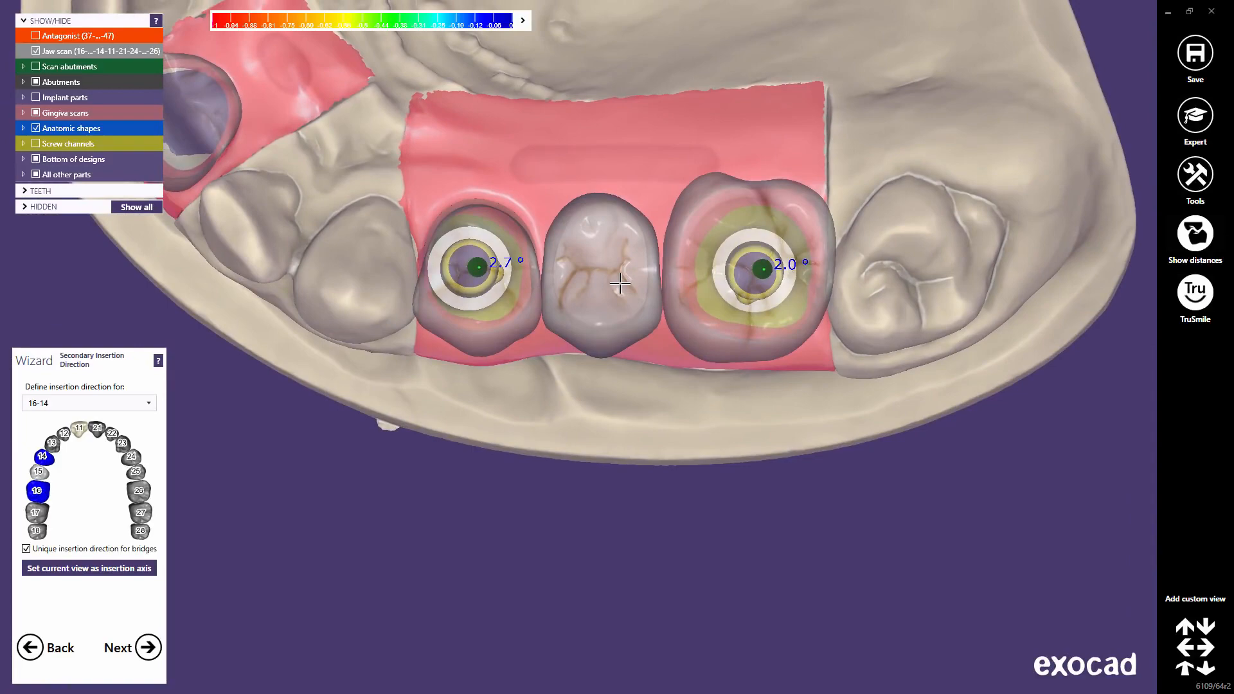
pyautogui.moveTo(620, 283); pyautogui.dragTo(619, 284, button='right')
pyautogui.scroll(-3, 360, 421)
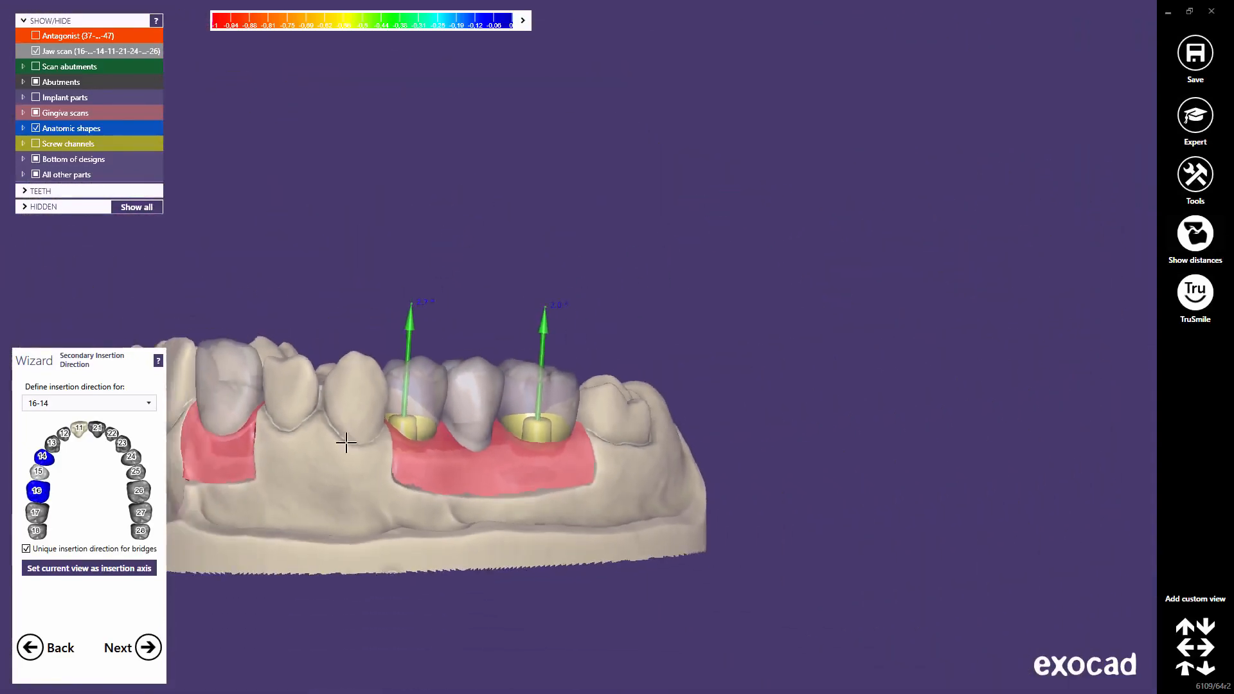
# Select tooth 11 for its insertion direction and set the current occlusal view as its insertion axis.
pyautogui.moveTo(346, 443); pyautogui.dragTo(427, 456, button='right')
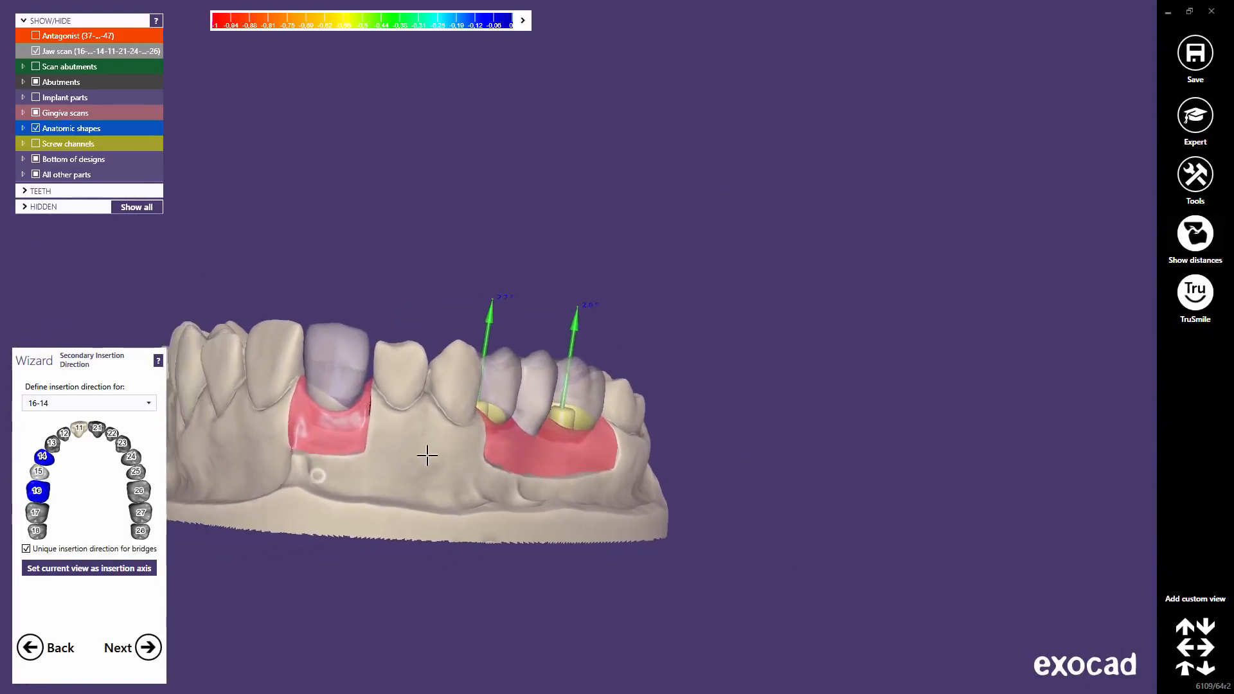
pyautogui.moveTo(427, 455); pyautogui.dragTo(560, 444, button='middle')
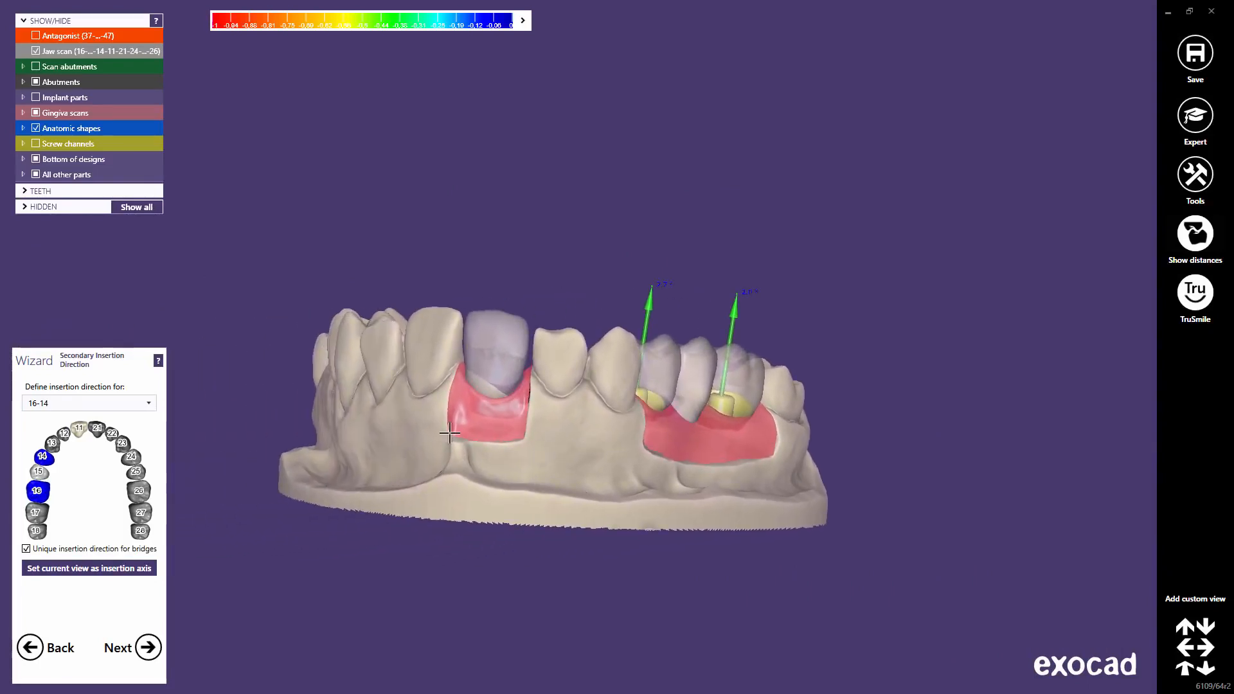
pyautogui.click(148, 404)
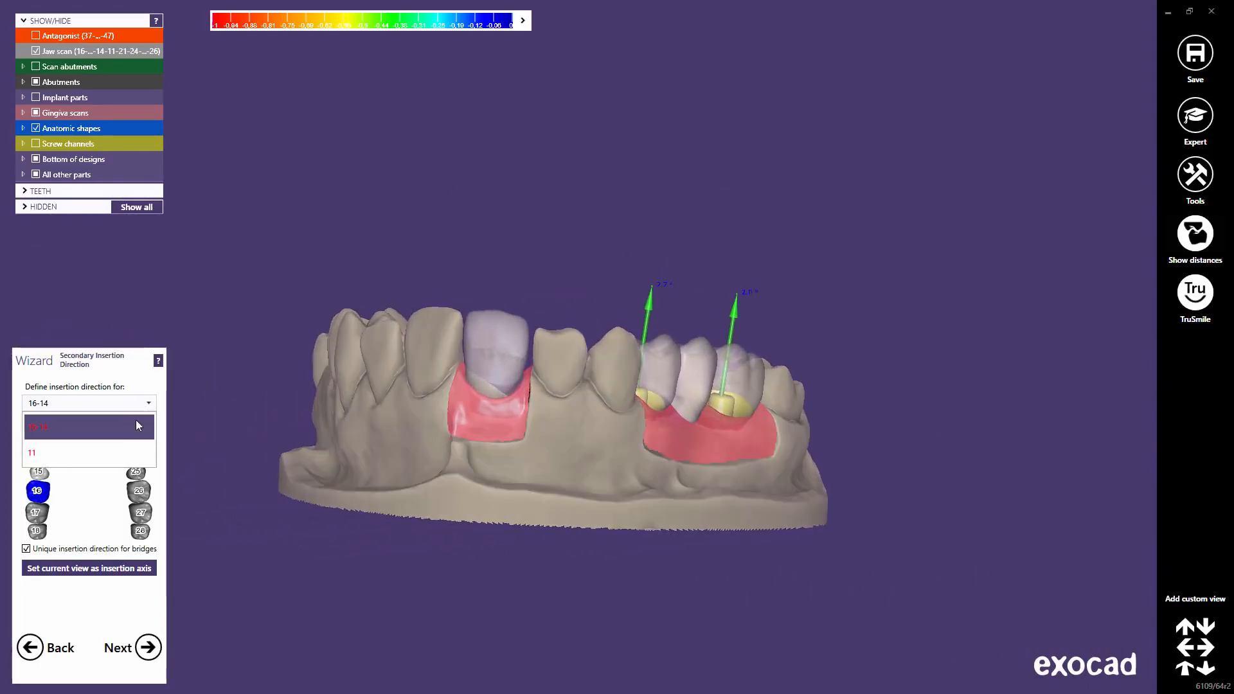
pyautogui.click(119, 446)
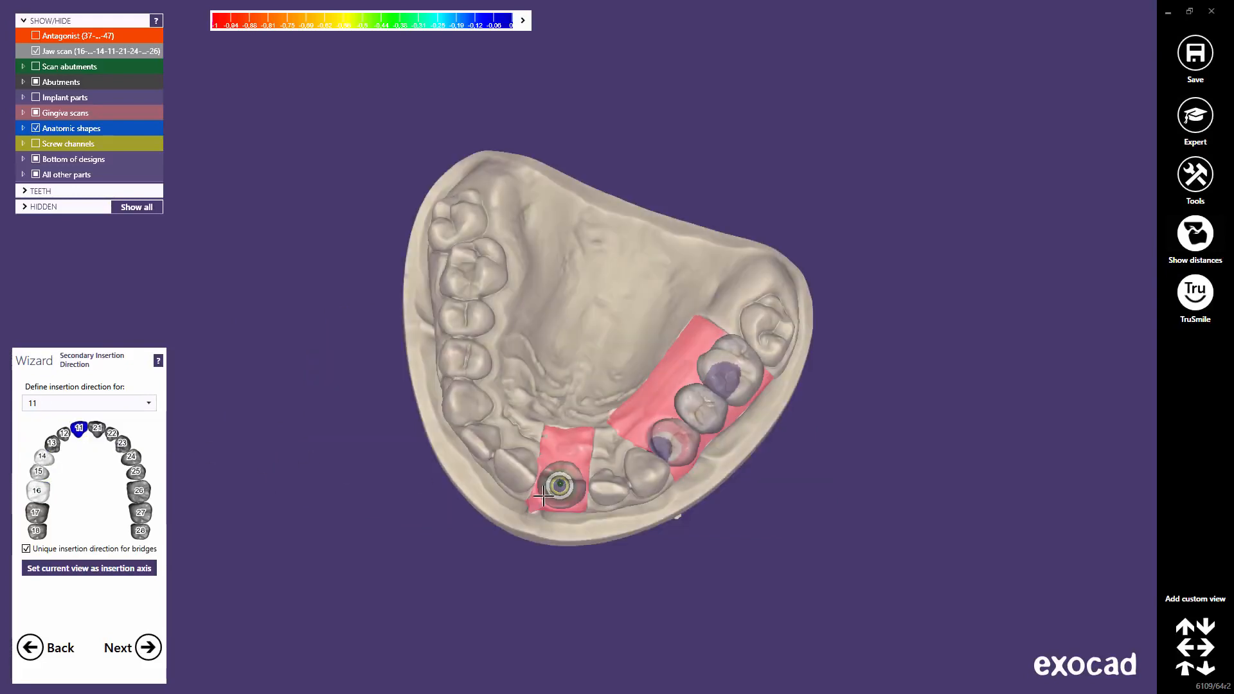
pyautogui.scroll(3, 534, 503)
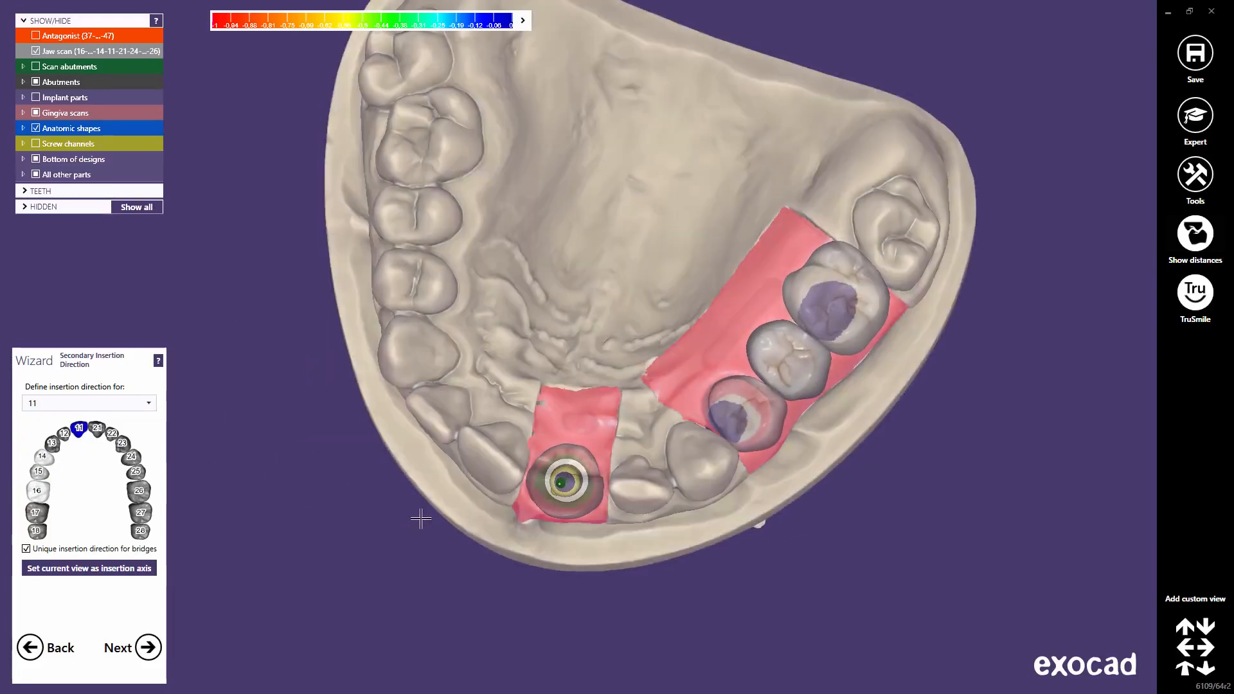
pyautogui.click(137, 568)
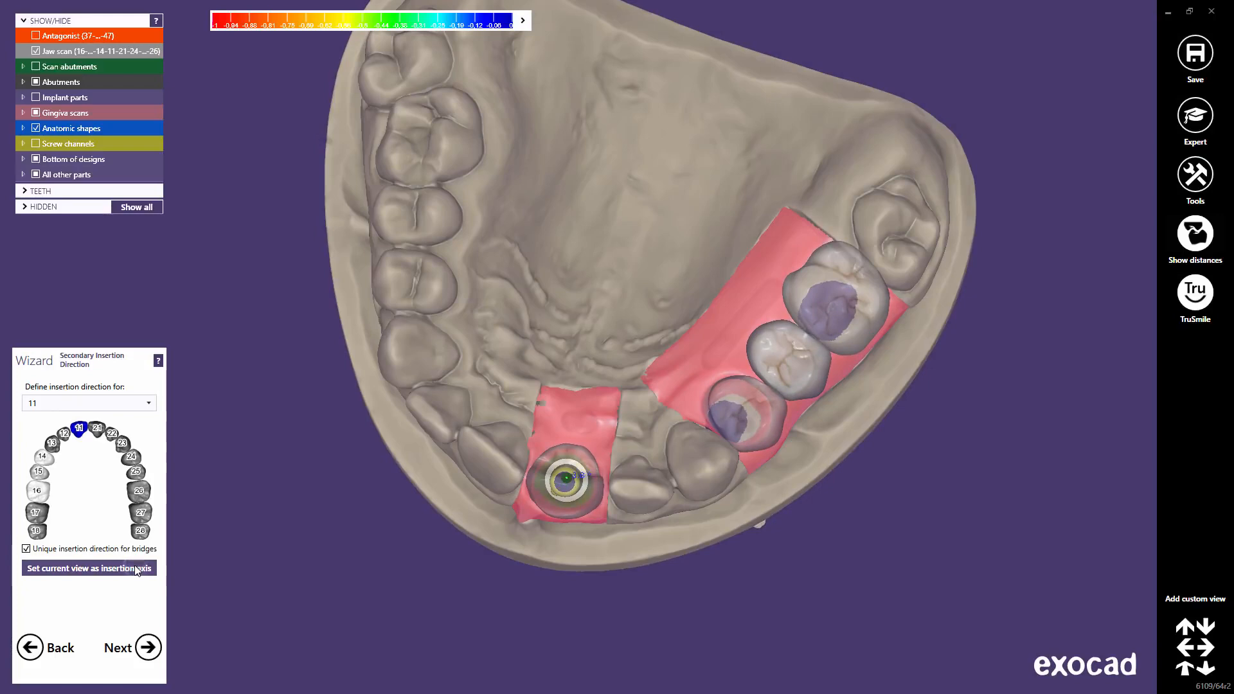
# Tilt the insertion direction arrow of tooth 11 to about 9.8°.
pyautogui.moveTo(542, 514)
pyautogui.mouseDown(button='right')
pyautogui.moveTo(570, 446)
pyautogui.moveTo(565, 339)
pyautogui.mouseUp(button='right')
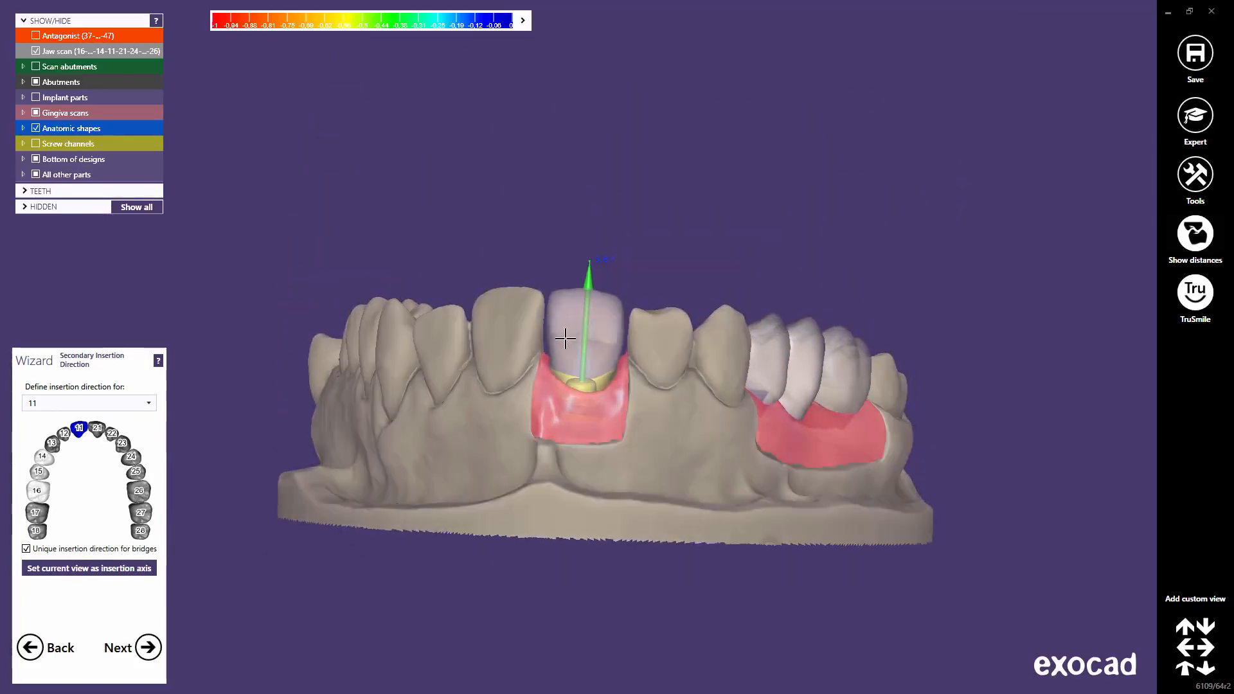
pyautogui.scroll(3, 565, 339)
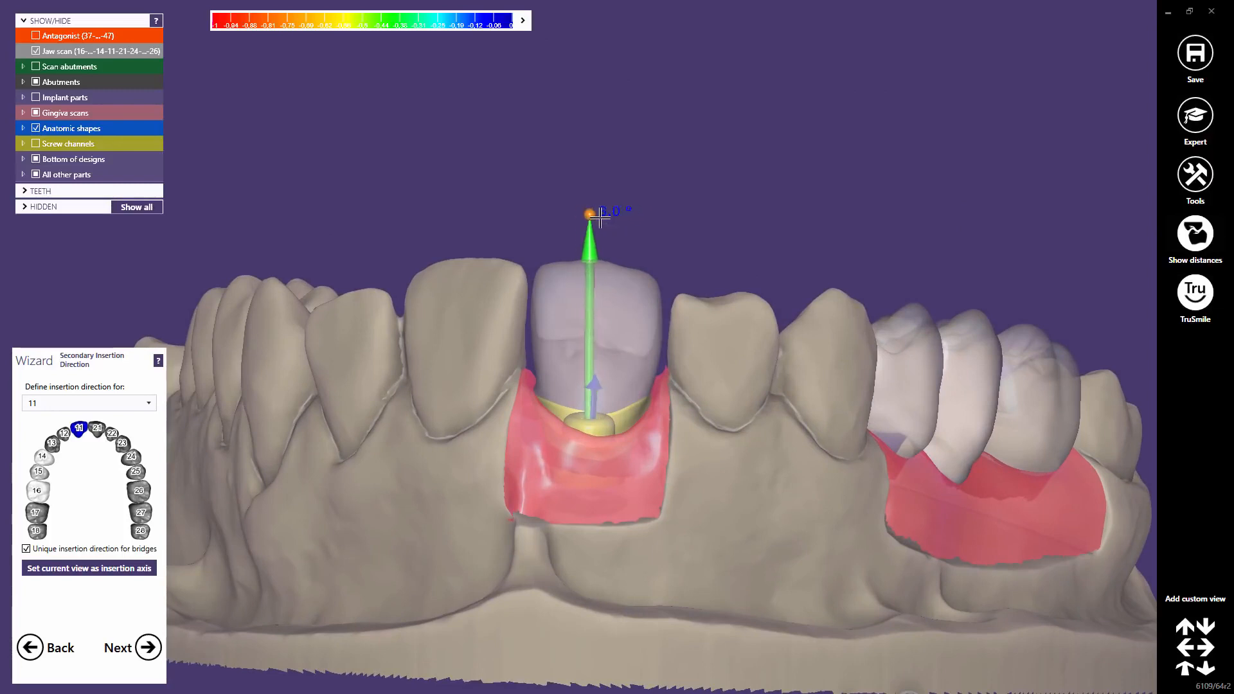
pyautogui.moveTo(600, 217)
pyautogui.mouseDown()
pyautogui.moveTo(618, 216)
pyautogui.moveTo(602, 222)
pyautogui.mouseUp()
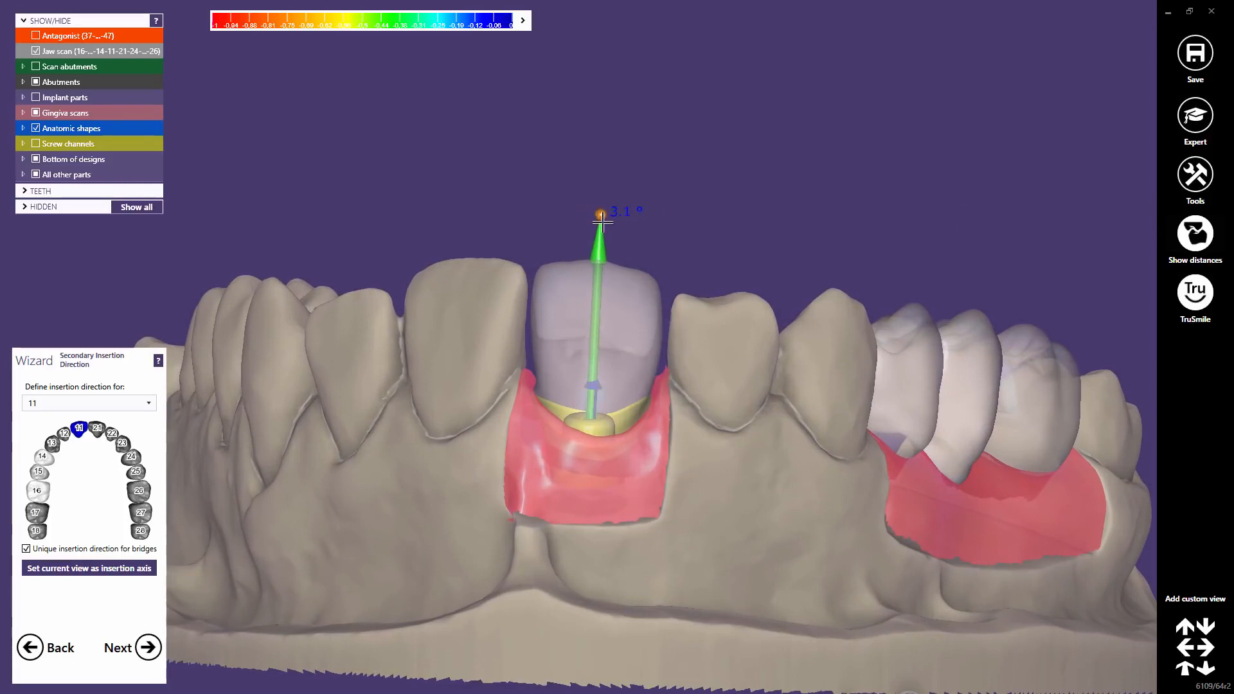
pyautogui.moveTo(600, 332); pyautogui.dragTo(615, 362, button='right')
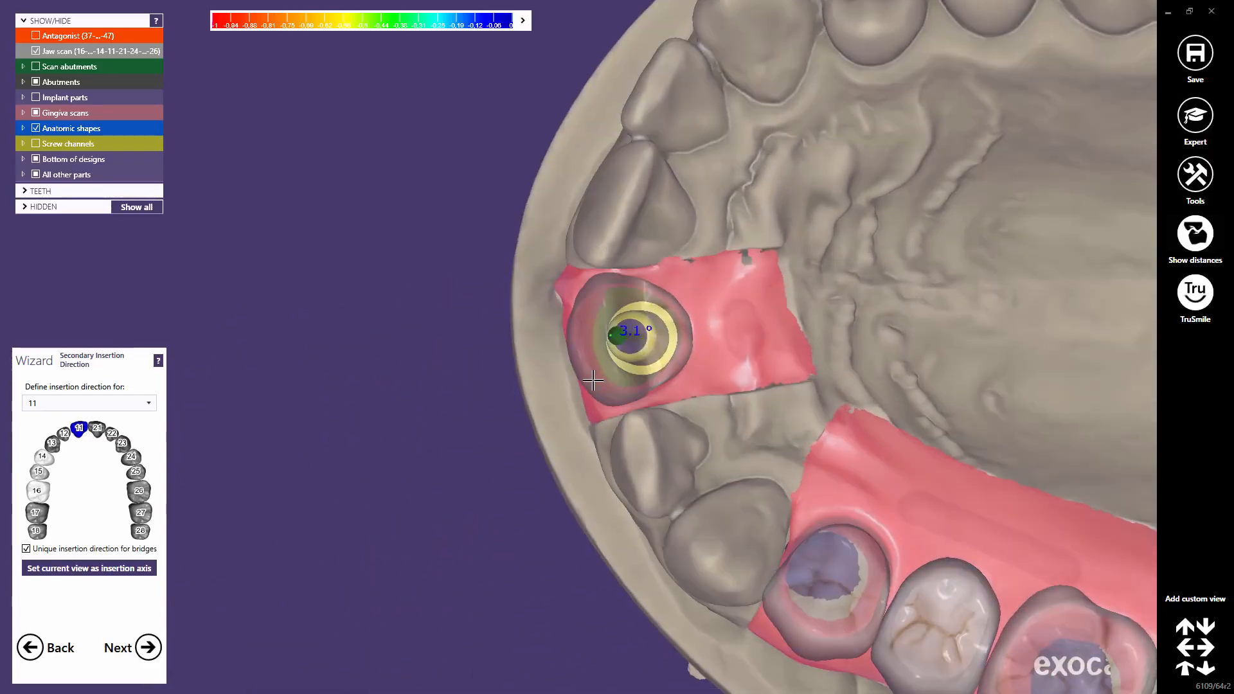
pyautogui.moveTo(613, 334); pyautogui.dragTo(638, 332)
pyautogui.moveTo(638, 333); pyautogui.dragTo(639, 359, button='right')
pyautogui.scroll(-3, 640, 358)
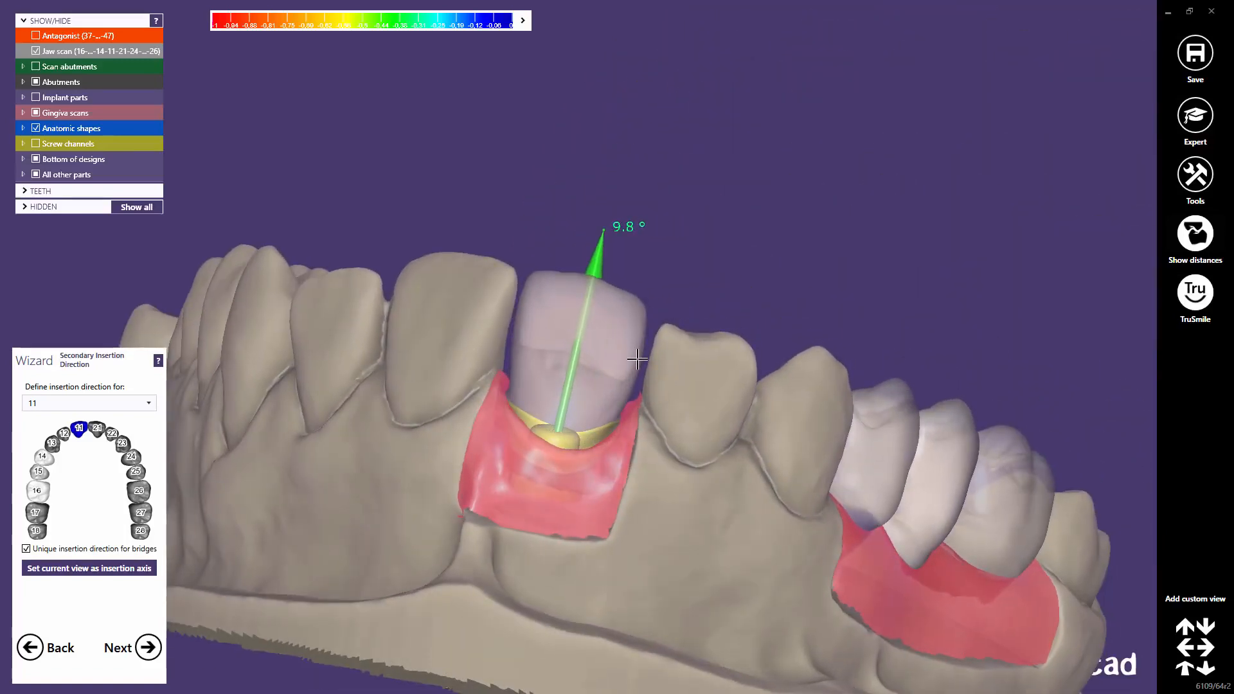
pyautogui.scroll(-3, 637, 359)
pyautogui.moveTo(637, 360); pyautogui.dragTo(659, 426, button='right')
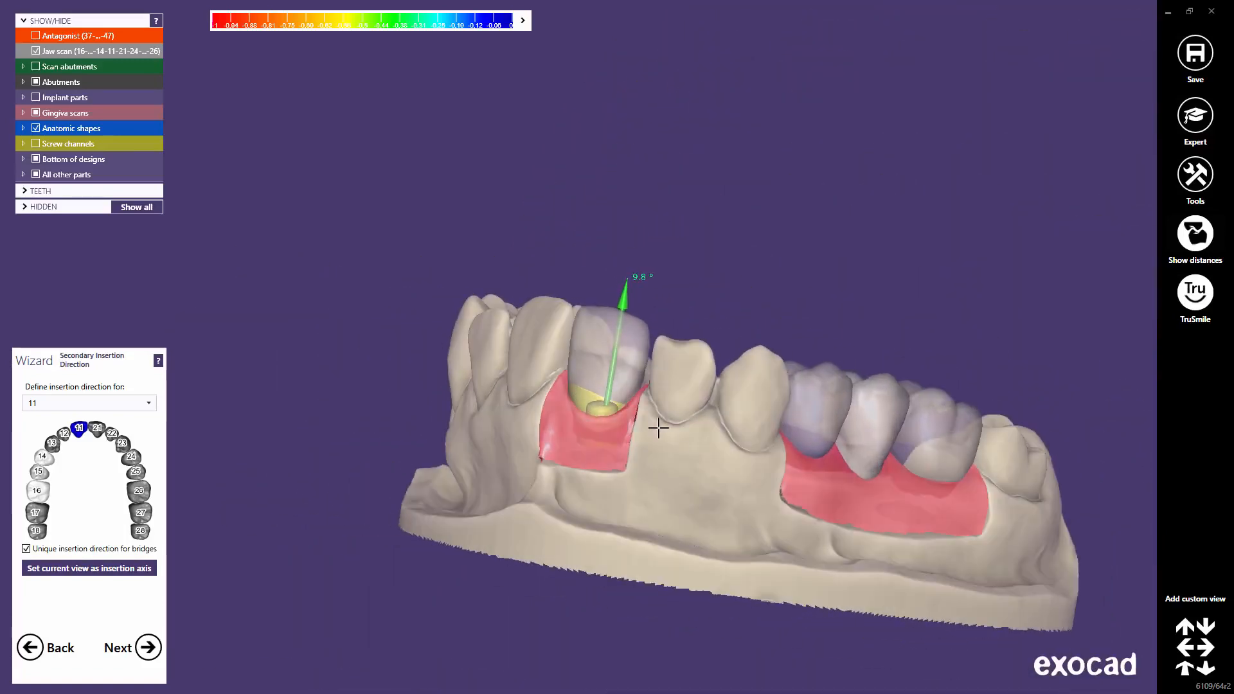
pyautogui.moveTo(677, 444); pyautogui.dragTo(578, 383, button='middle')
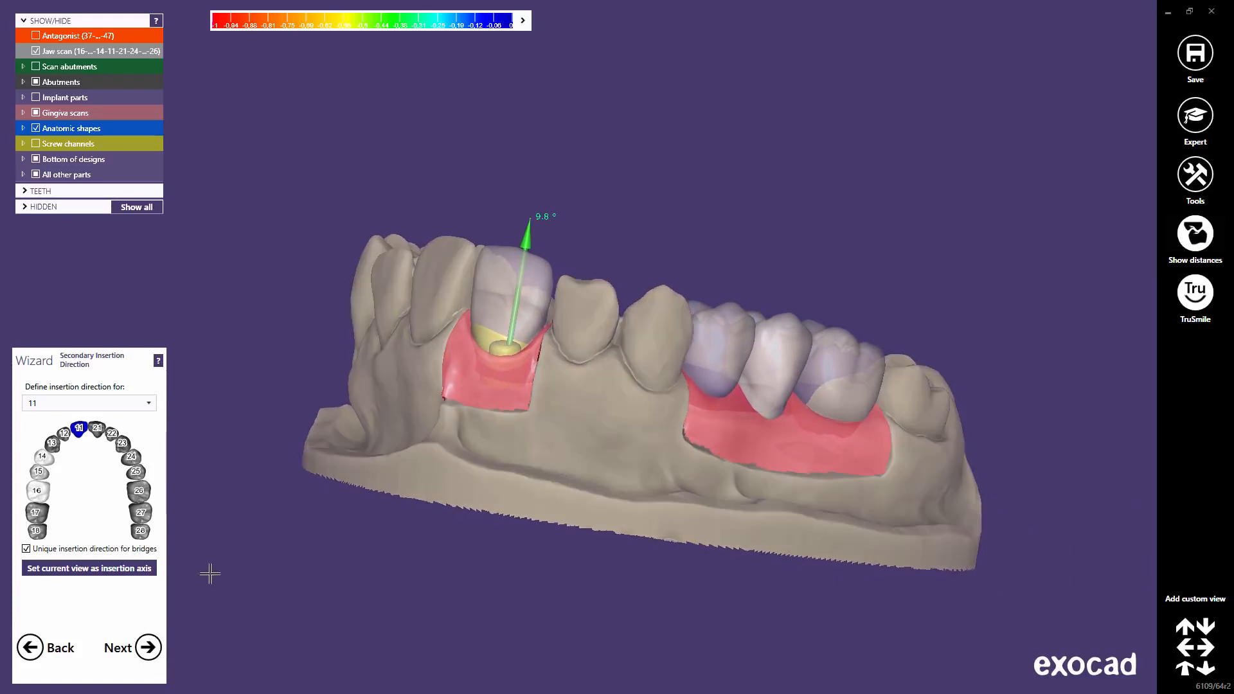
# Proceed to the abutment design, hide the screw channels and turn off the distance display.
pyautogui.click(149, 648)
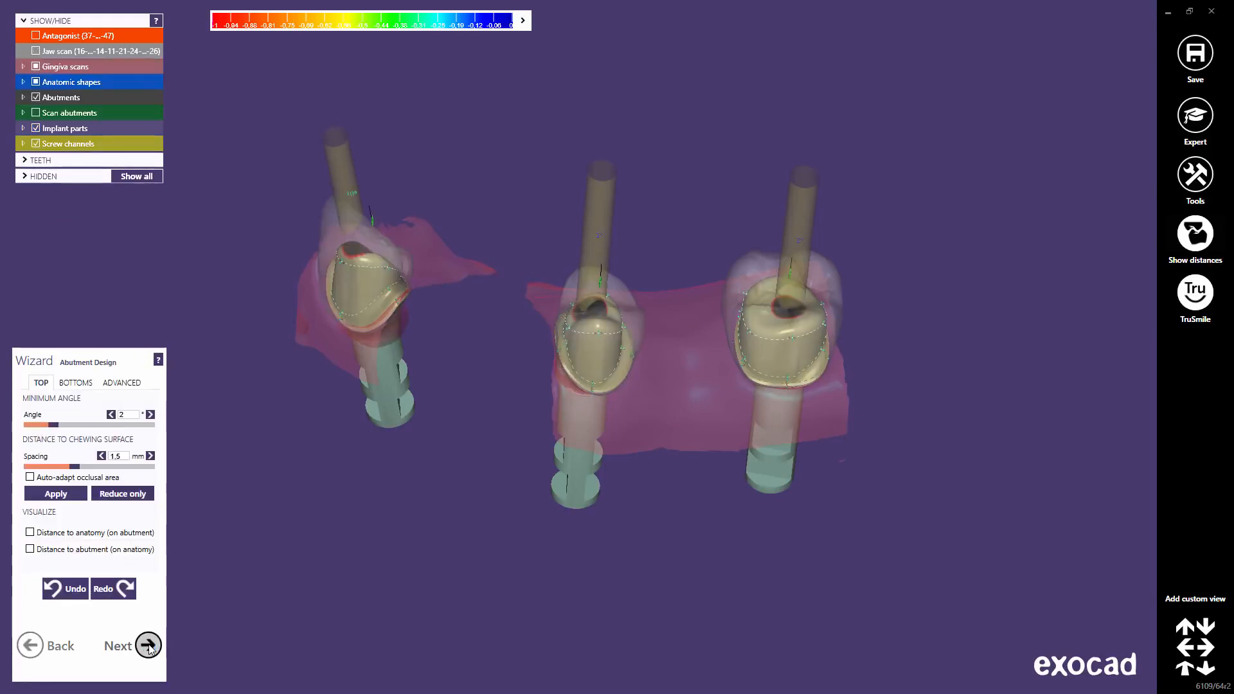
pyautogui.moveTo(572, 435); pyautogui.dragTo(575, 430, button='right')
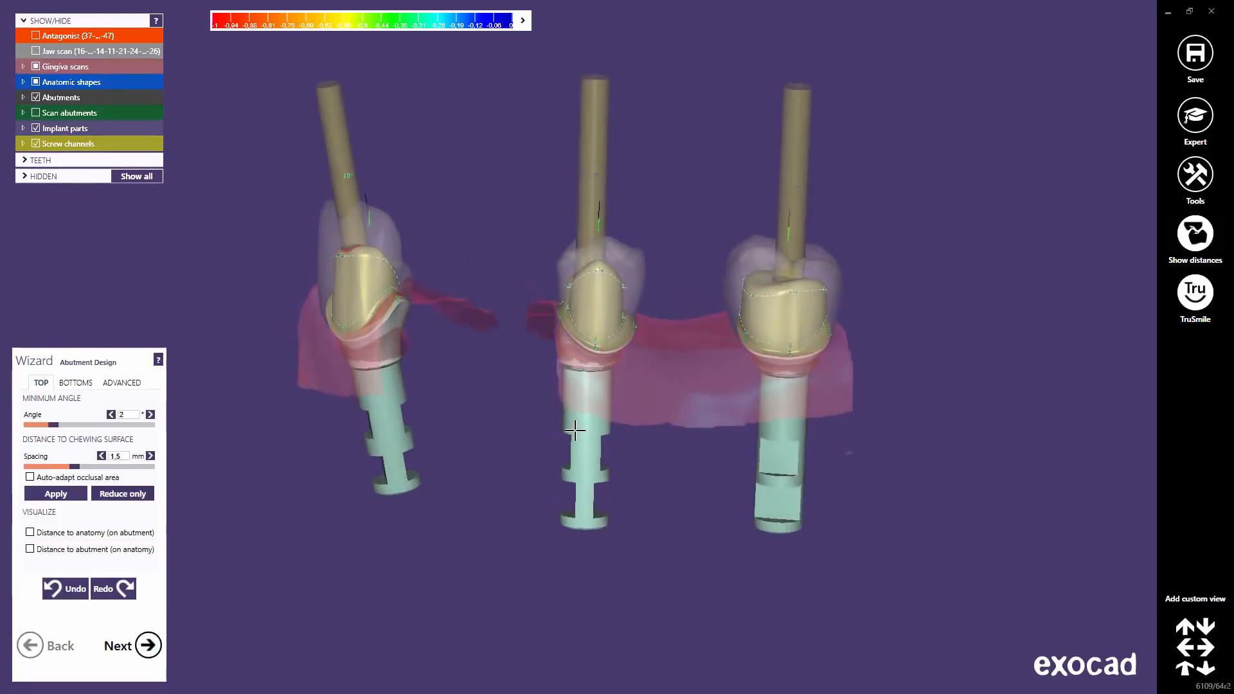
pyautogui.scroll(5, 546, 402)
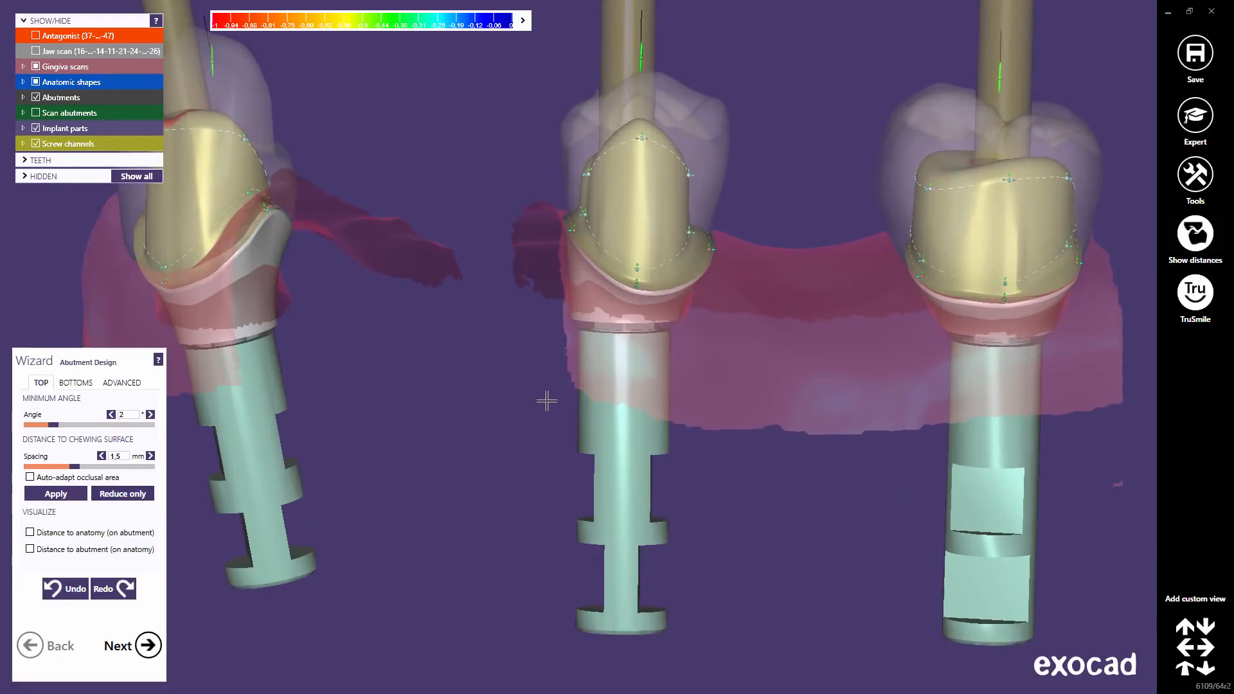
pyautogui.moveTo(547, 401); pyautogui.dragTo(576, 462, button='middle')
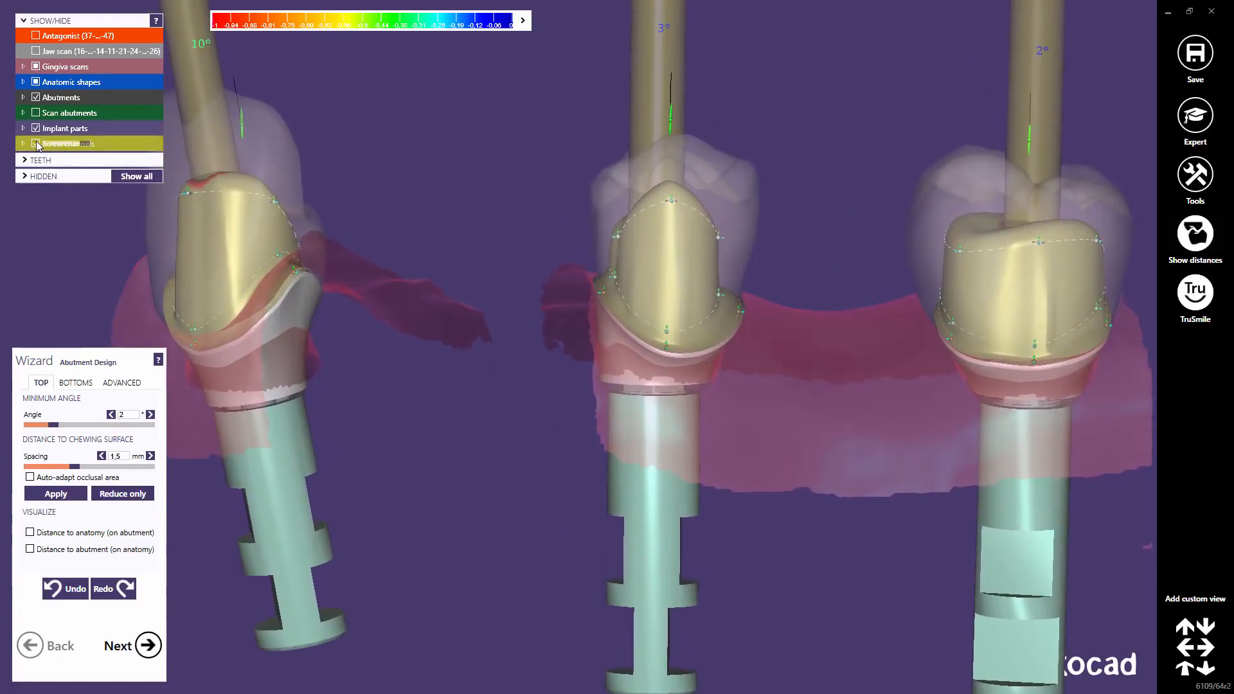
pyautogui.click(62, 144)
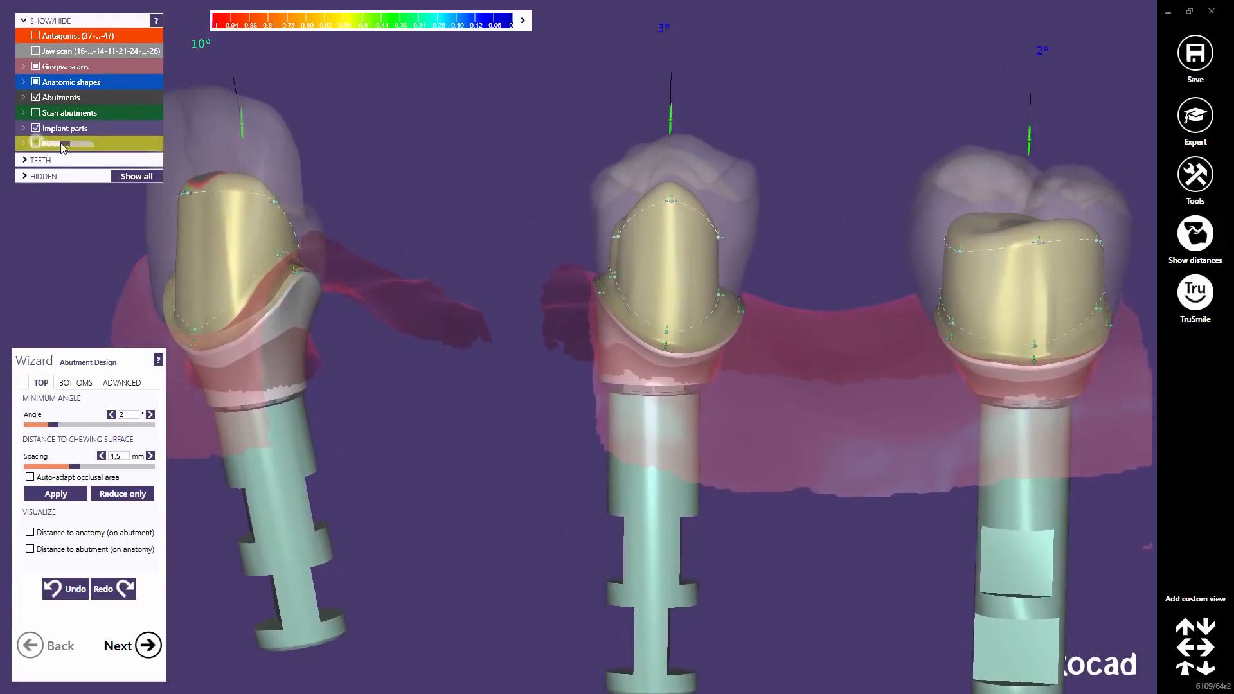
pyautogui.click(1197, 252)
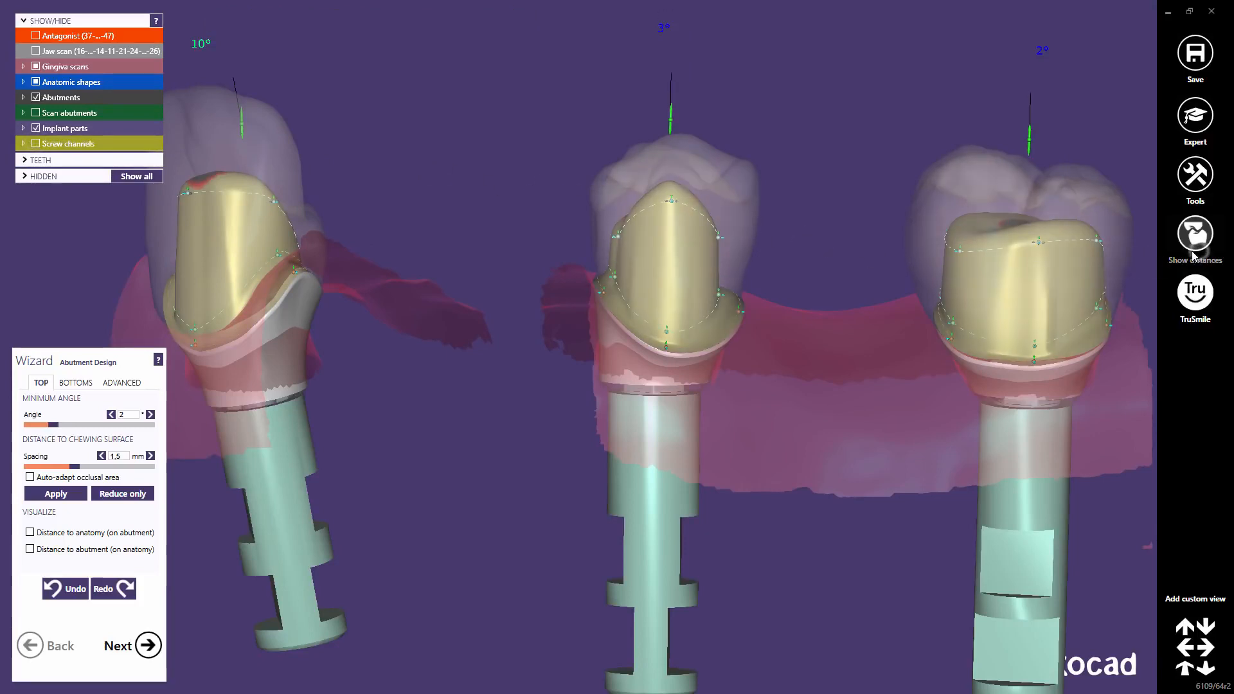
# Hide the gingiva scans and the anatomic shapes around the tooth 16 abutment.
pyautogui.middleClick(1004, 289)
pyautogui.scroll(5, 573, 325)
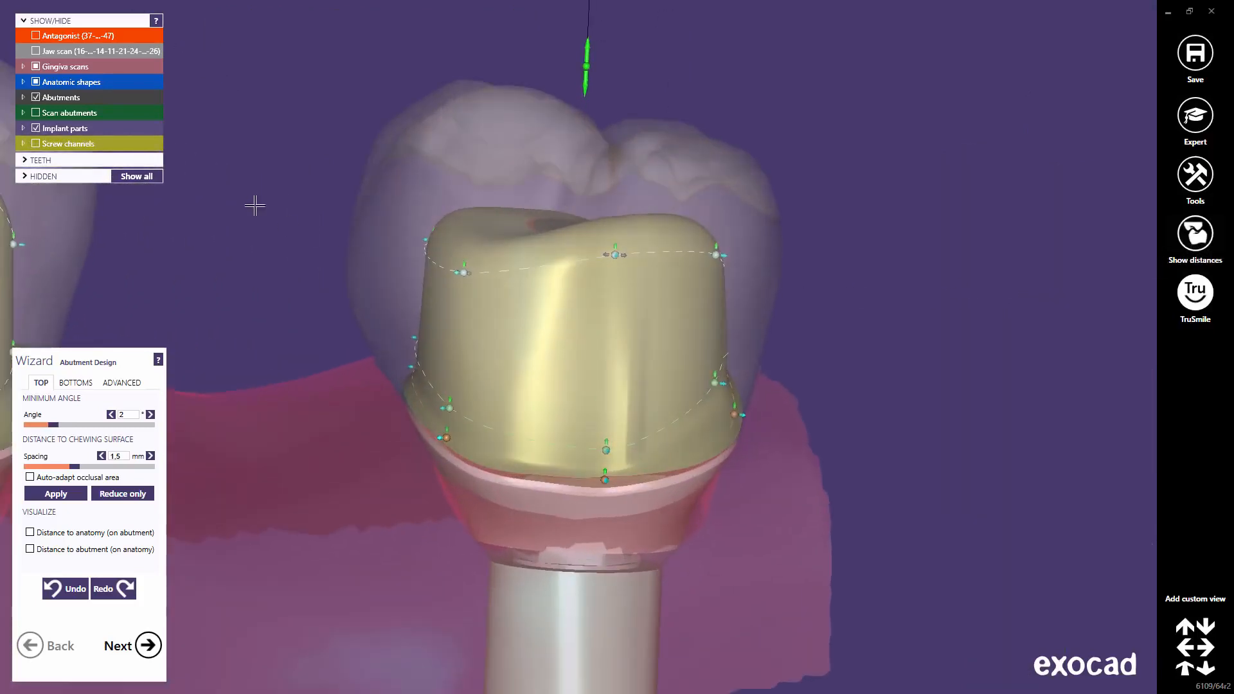
pyautogui.click(36, 67)
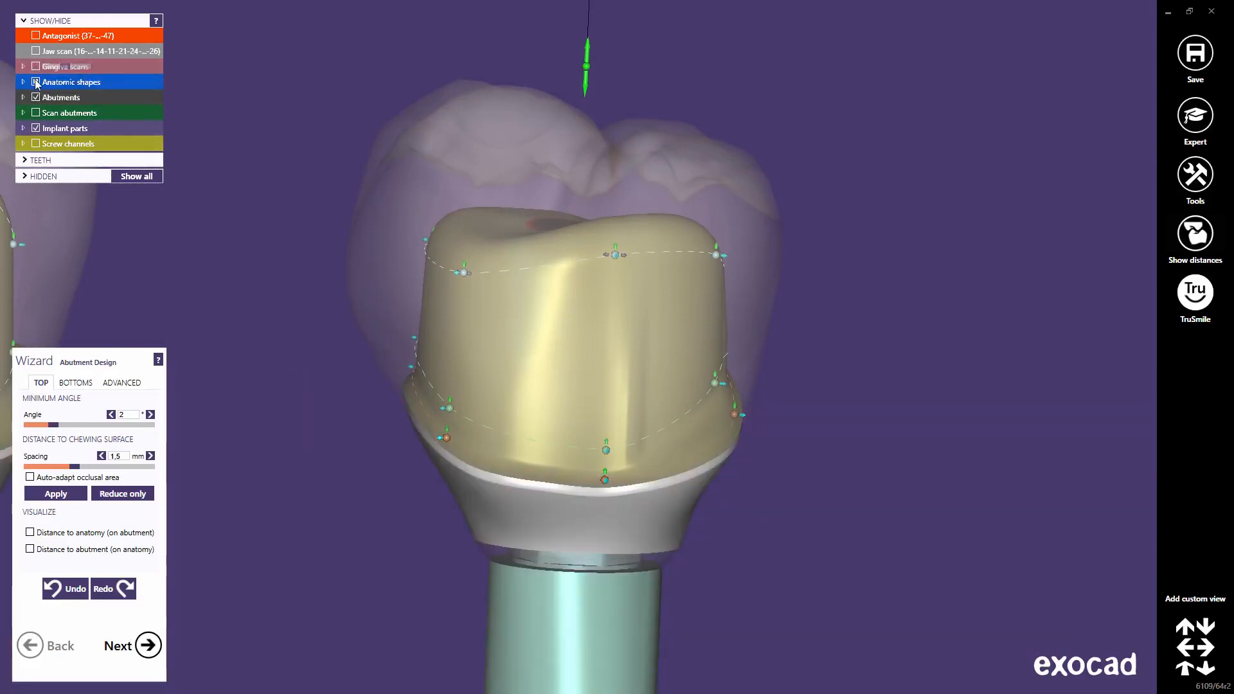
pyautogui.click(35, 81)
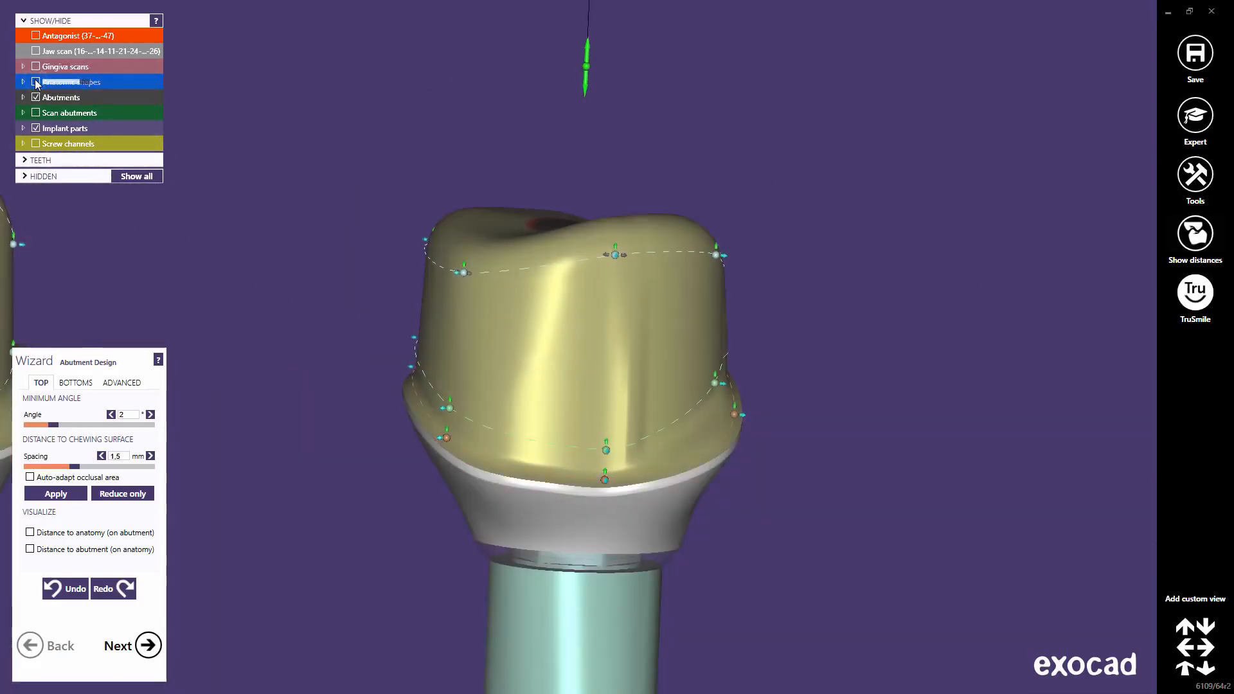
# Reposition an upper control point on the tooth 16 abutment and lower the whole upper row of points.
pyautogui.scroll(4, 450, 276)
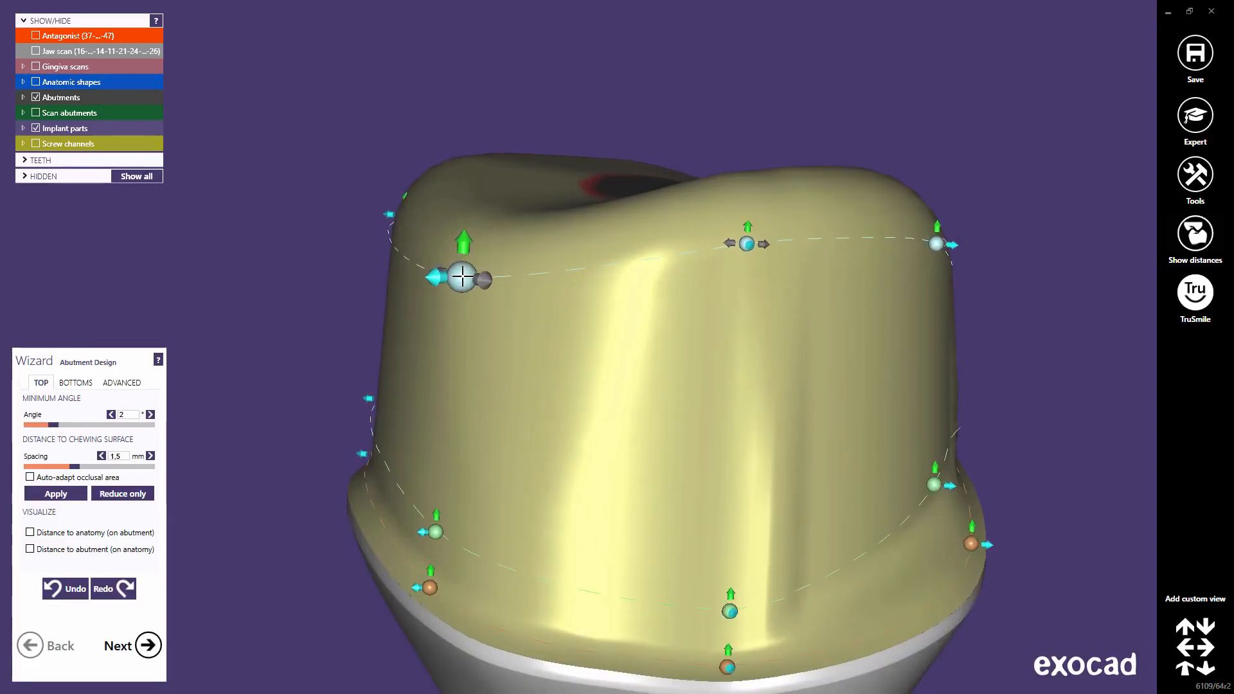
pyautogui.moveTo(462, 276); pyautogui.dragTo(441, 259)
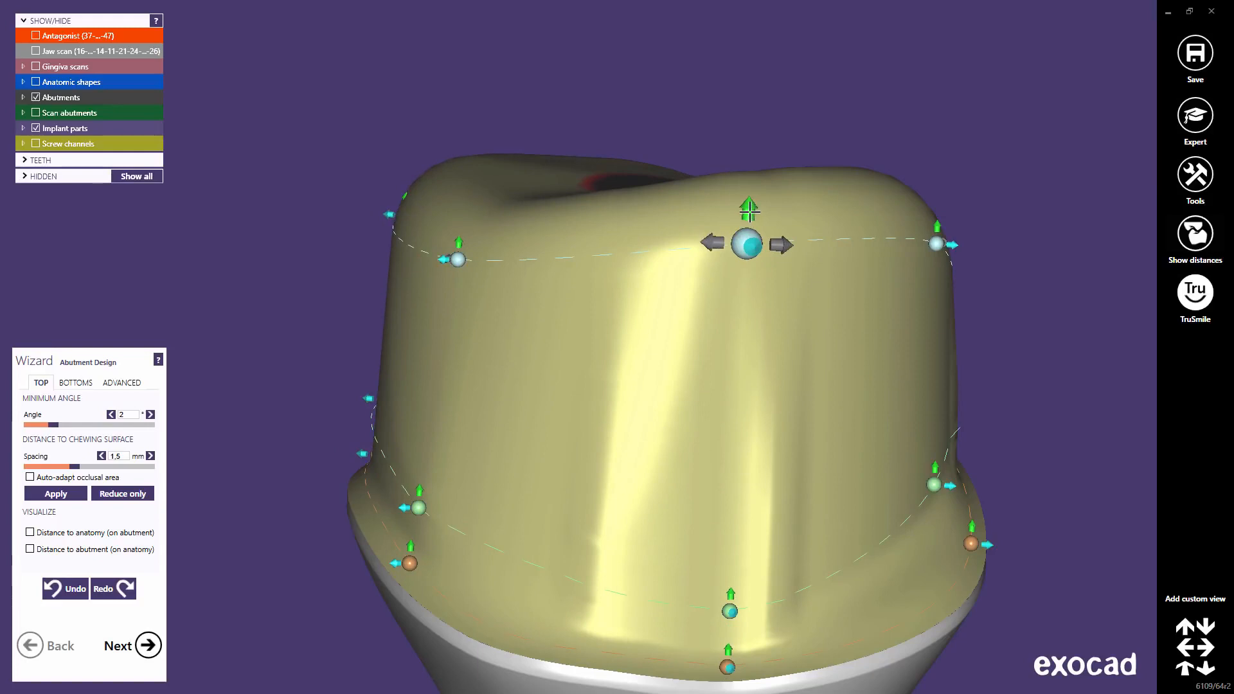
pyautogui.moveTo(750, 210); pyautogui.dragTo(734, 313)
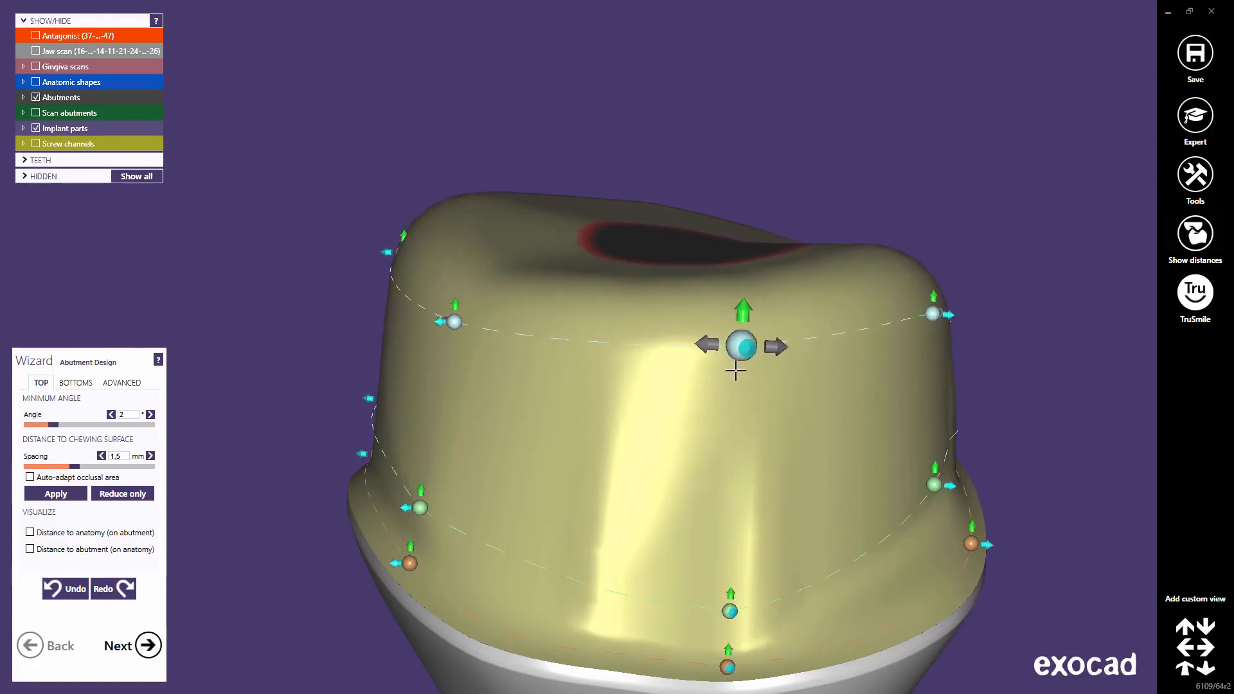
# Raise the middle and lowest rows of control points on the tooth 16 abutment wall.
pyautogui.moveTo(730, 593); pyautogui.dragTo(743, 556)
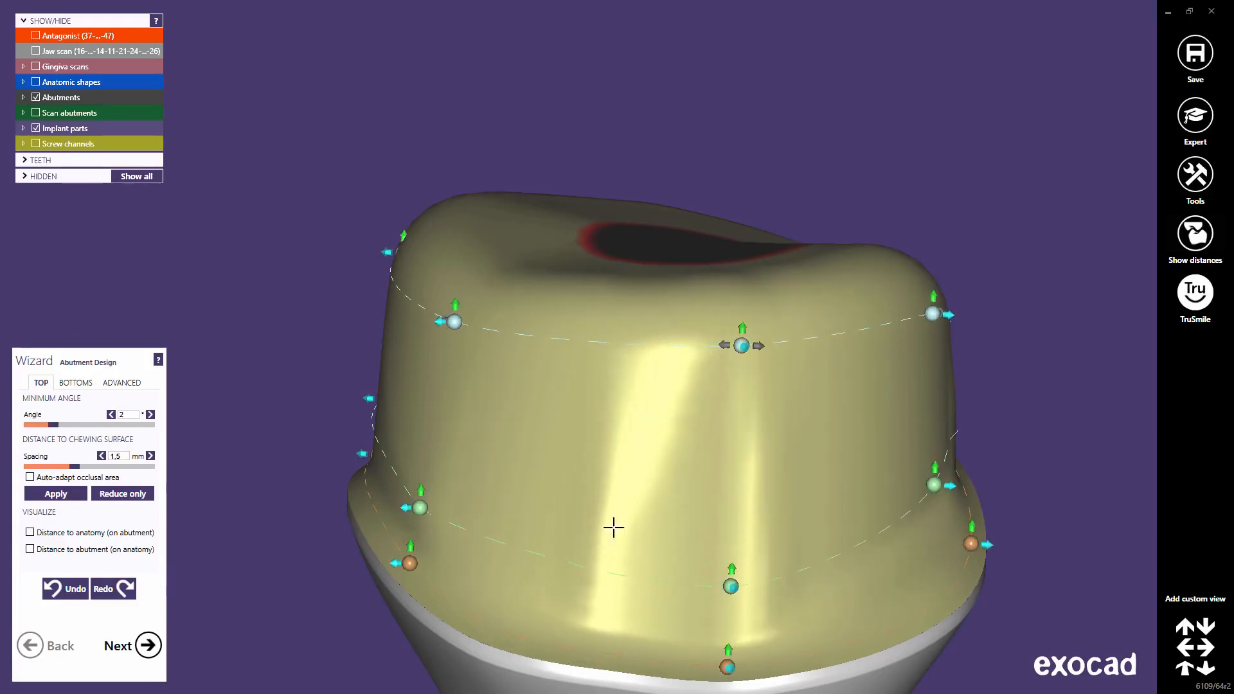
pyautogui.moveTo(430, 507); pyautogui.dragTo(437, 455)
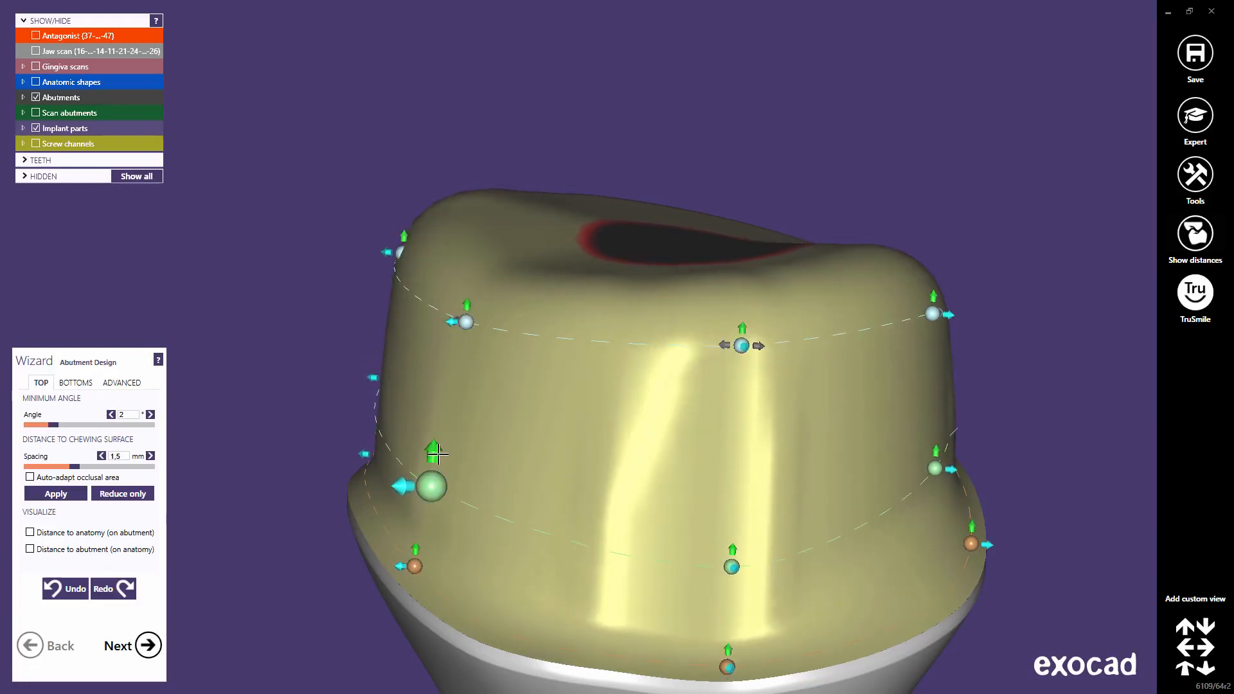
pyautogui.moveTo(416, 560); pyautogui.dragTo(431, 519)
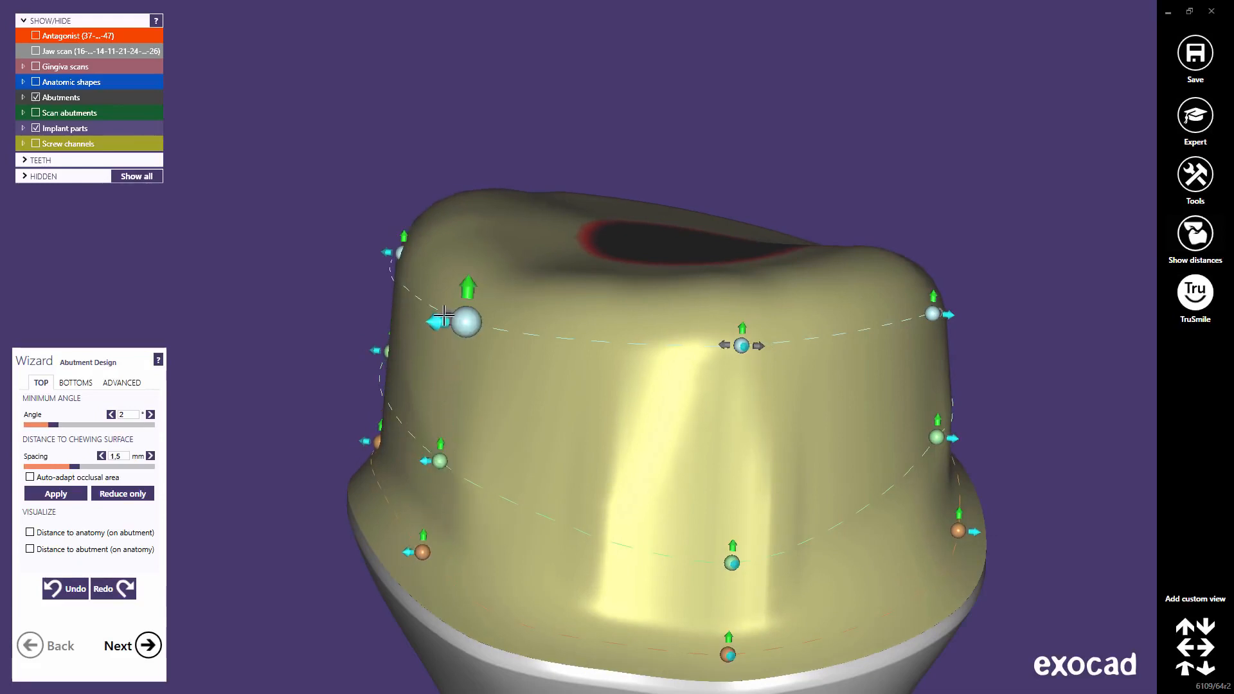
# Reshape the side wall of the tooth 16 abutment by shifting its control points in and out, leaving it widened toward the margin.
pyautogui.moveTo(444, 316); pyautogui.dragTo(501, 327)
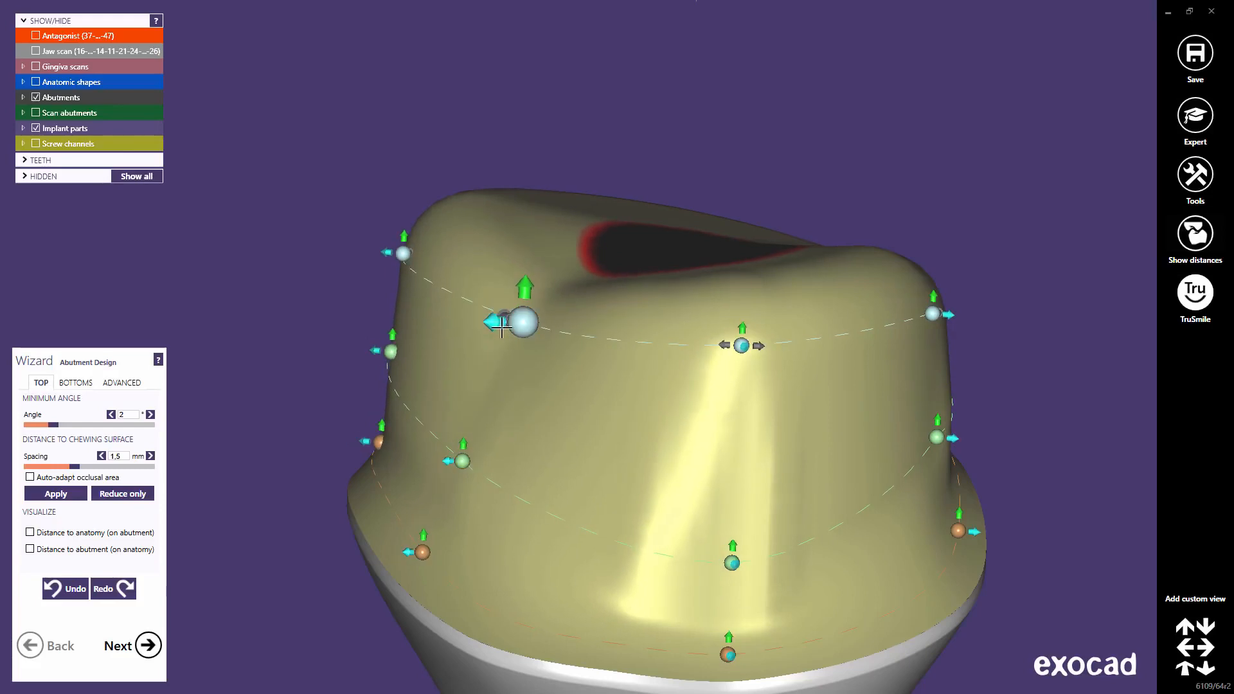
pyautogui.moveTo(502, 442); pyautogui.dragTo(553, 513, button='right')
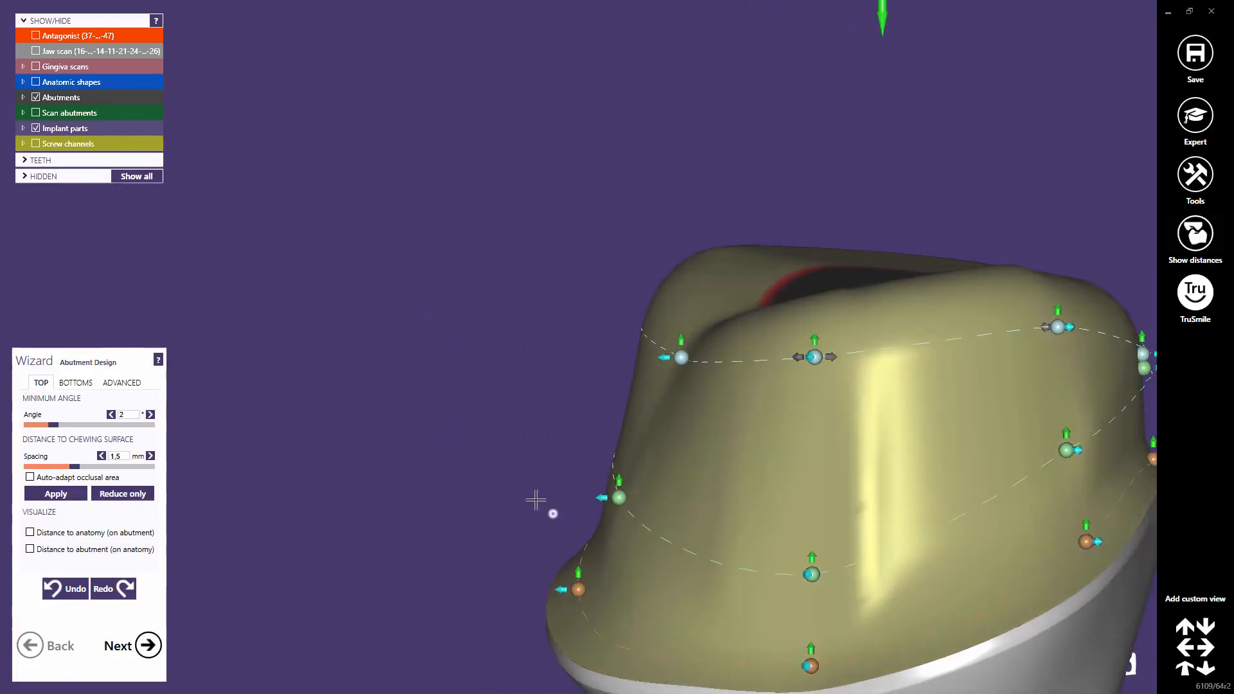
pyautogui.moveTo(534, 499); pyautogui.dragTo(377, 383, button='middle')
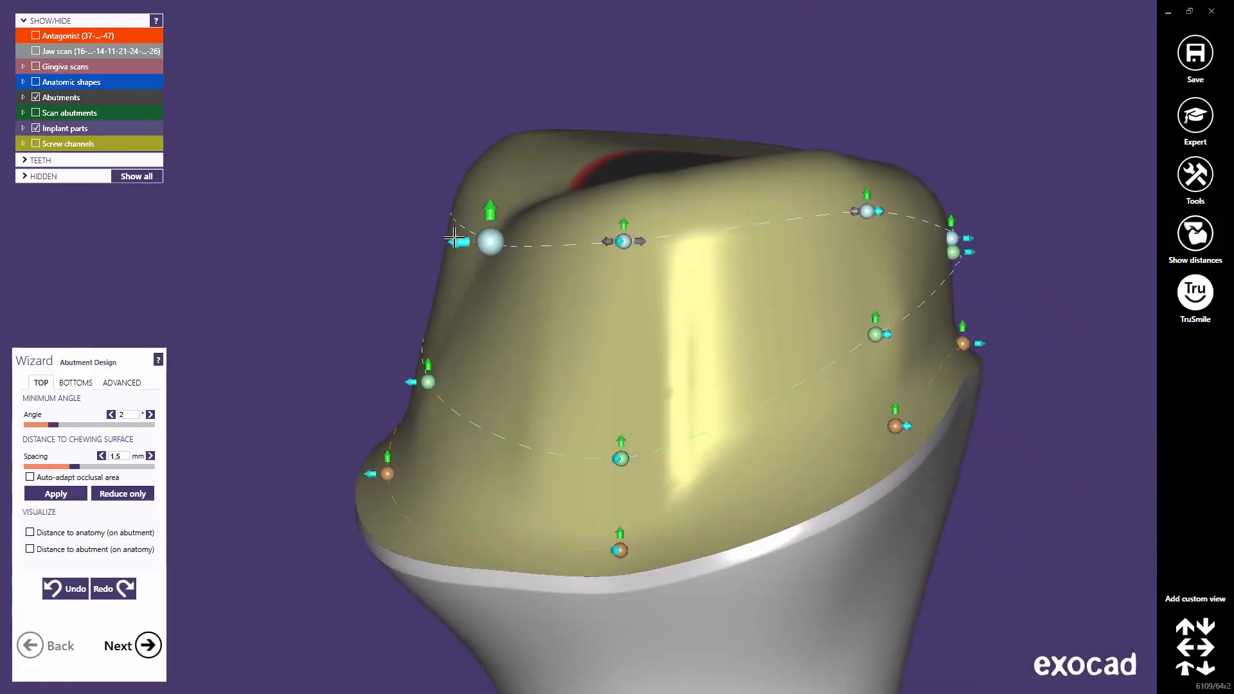
pyautogui.moveTo(455, 239); pyautogui.dragTo(362, 268)
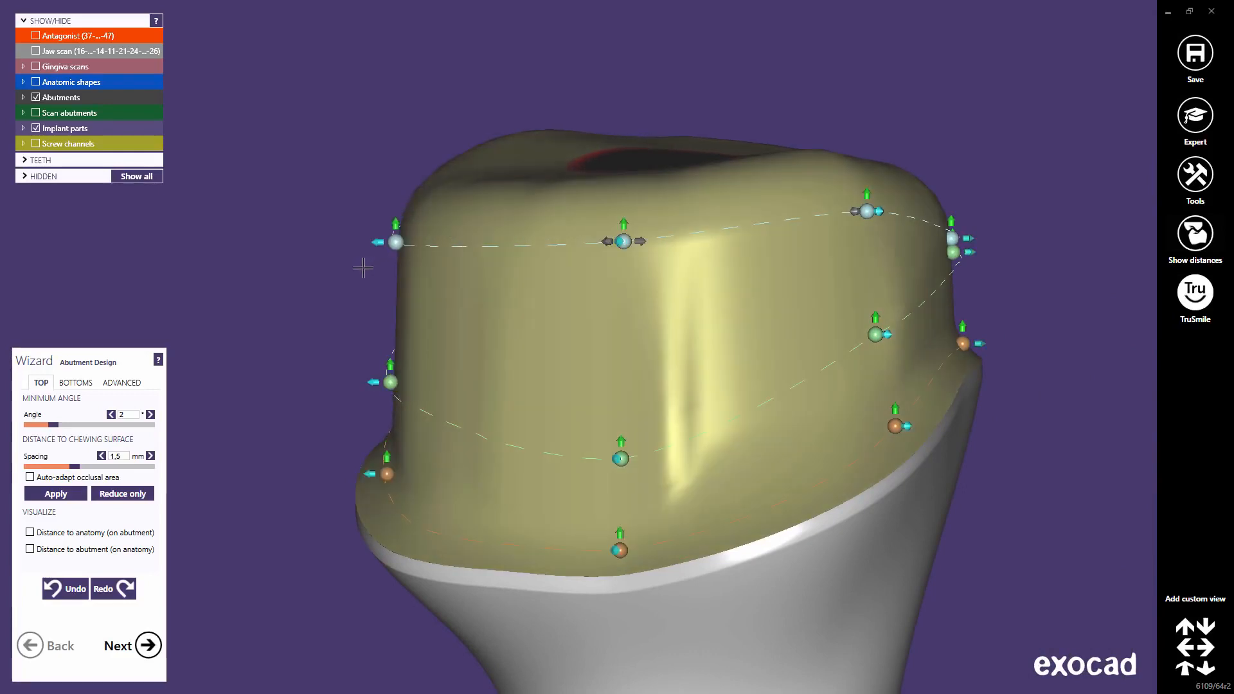
pyautogui.moveTo(355, 382); pyautogui.dragTo(395, 384)
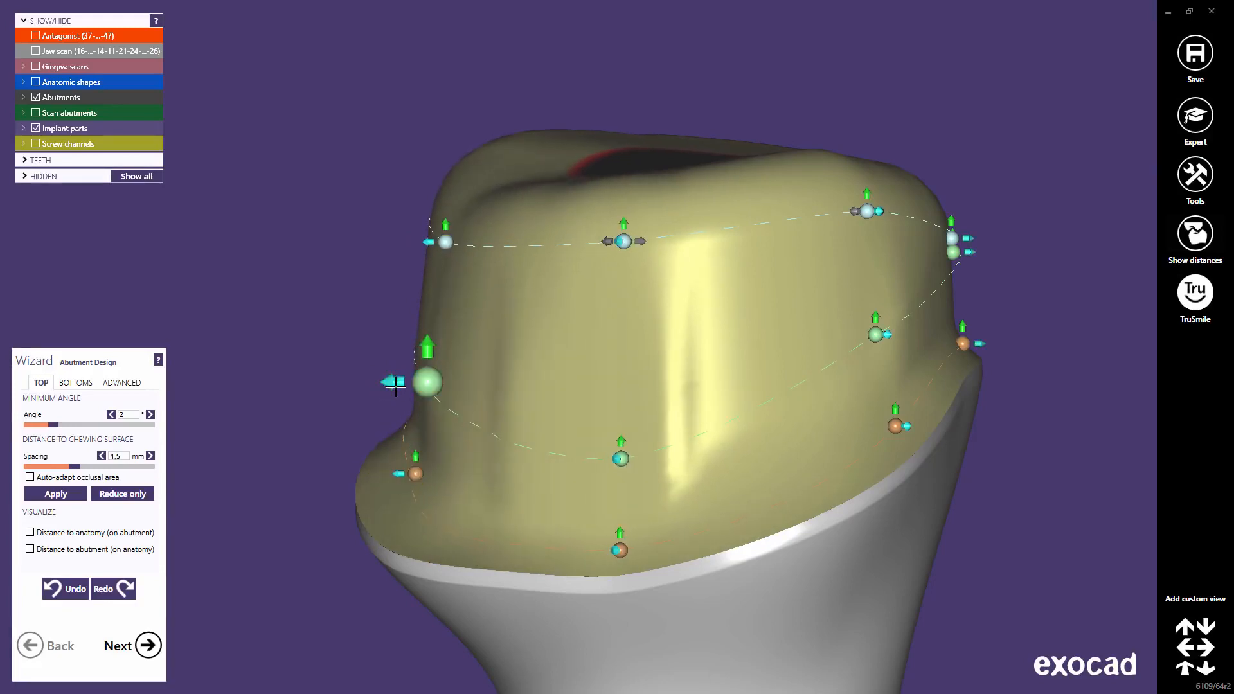
pyautogui.moveTo(392, 474); pyautogui.dragTo(365, 487)
pyautogui.moveTo(417, 245); pyautogui.dragTo(367, 254)
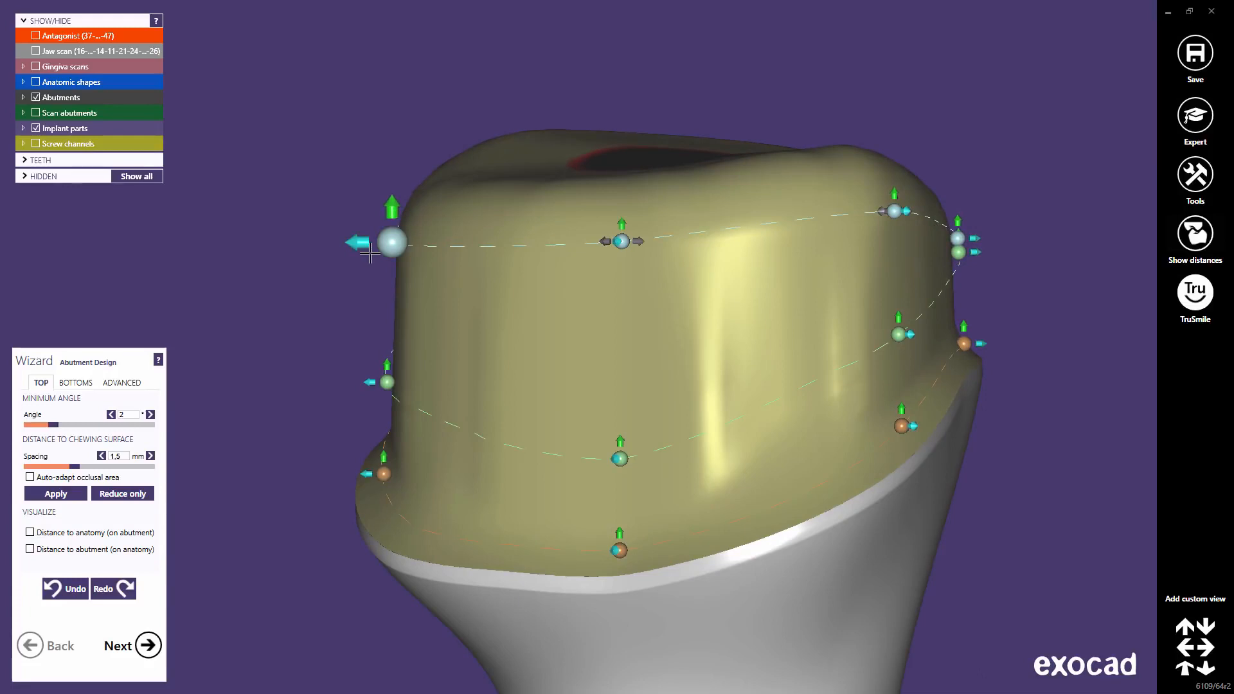
# Show the gingiva scans and the jaw scan around the abutments and view tooth 16 from occlusal.
pyautogui.scroll(-8, 370, 254)
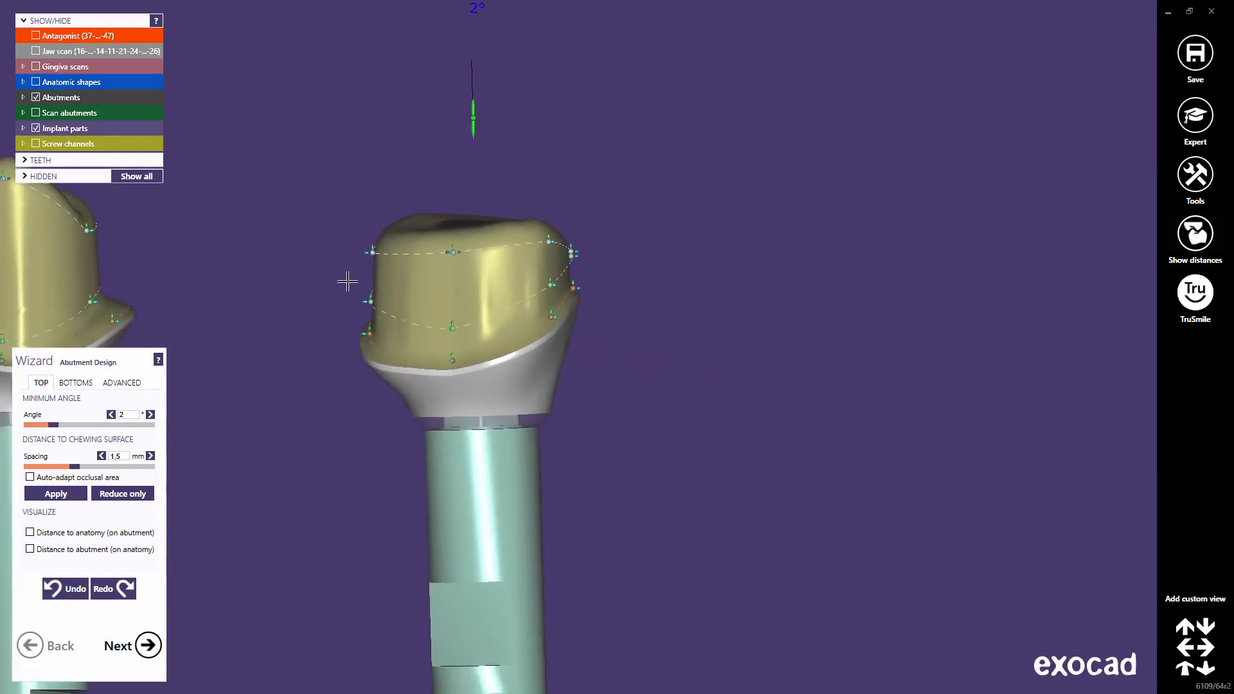
pyautogui.moveTo(314, 345); pyautogui.dragTo(784, 340, button='middle')
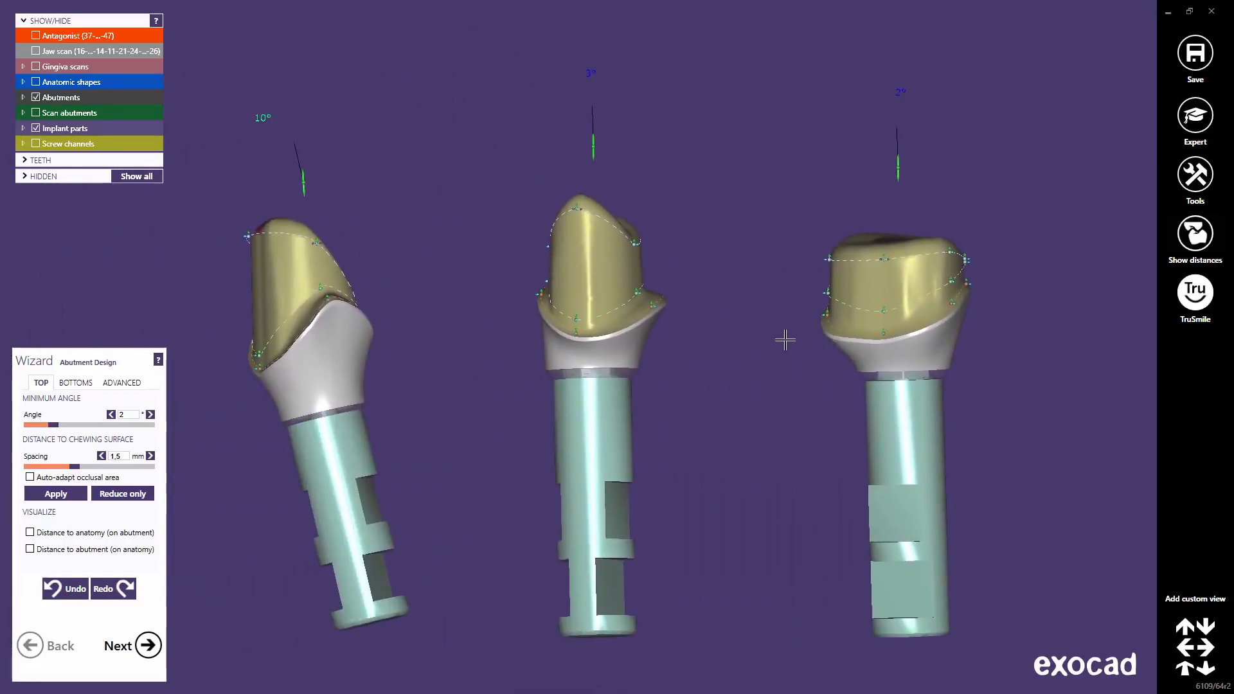
pyautogui.click(36, 67)
pyautogui.click(35, 50)
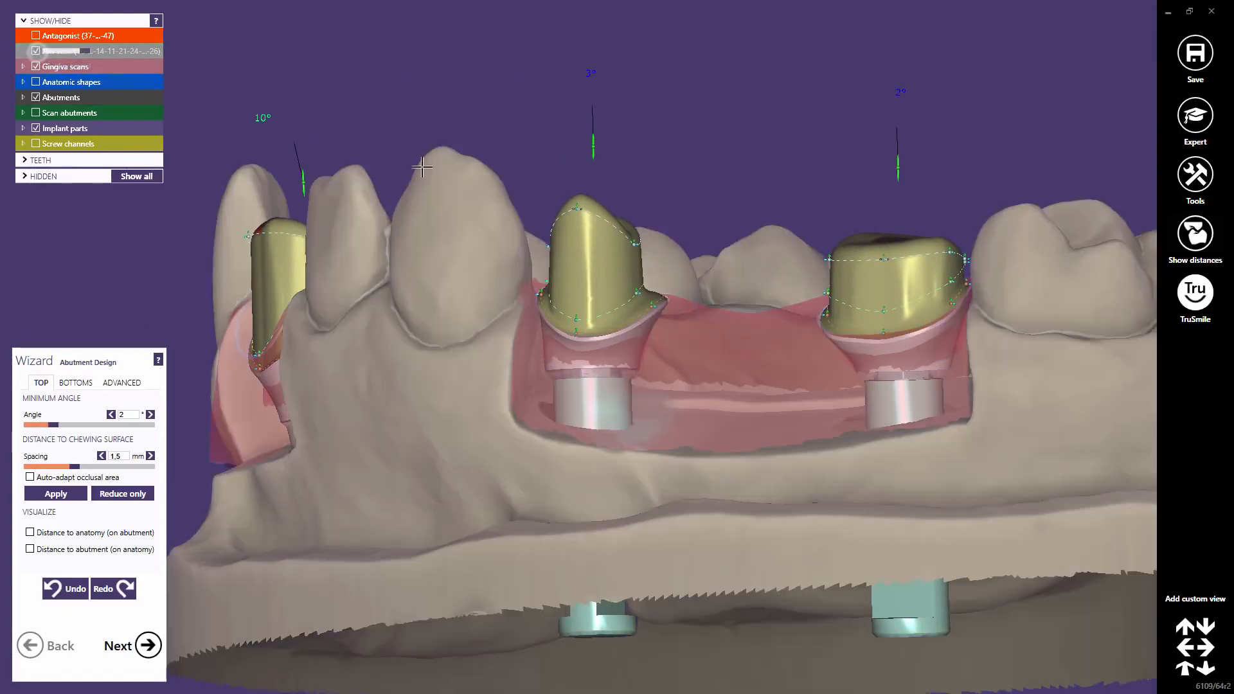
pyautogui.middleClick(898, 326)
pyautogui.moveTo(555, 257)
pyautogui.mouseDown(button='right')
pyautogui.moveTo(555, 360)
pyautogui.moveTo(554, 257)
pyautogui.mouseUp(button='right')
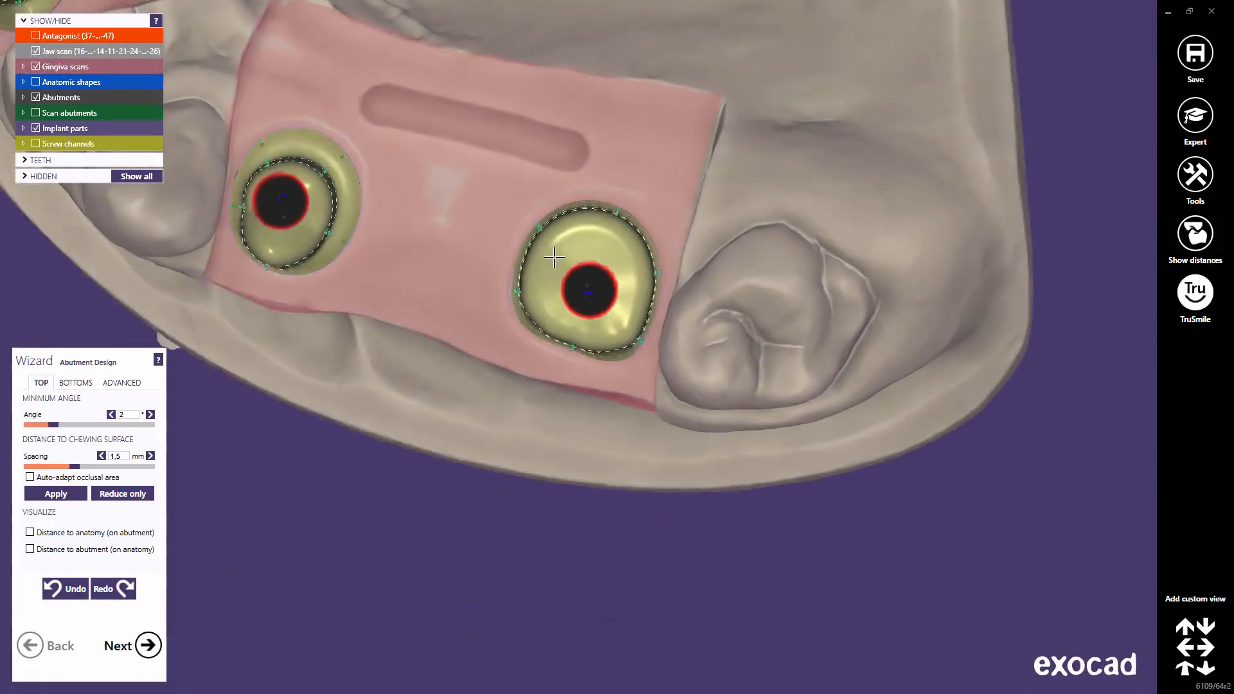
# Add a control point on the distal and mesial sides of the tooth 16 abutment and shift the neighbouring points along its outline.
pyautogui.scroll(5, 554, 258)
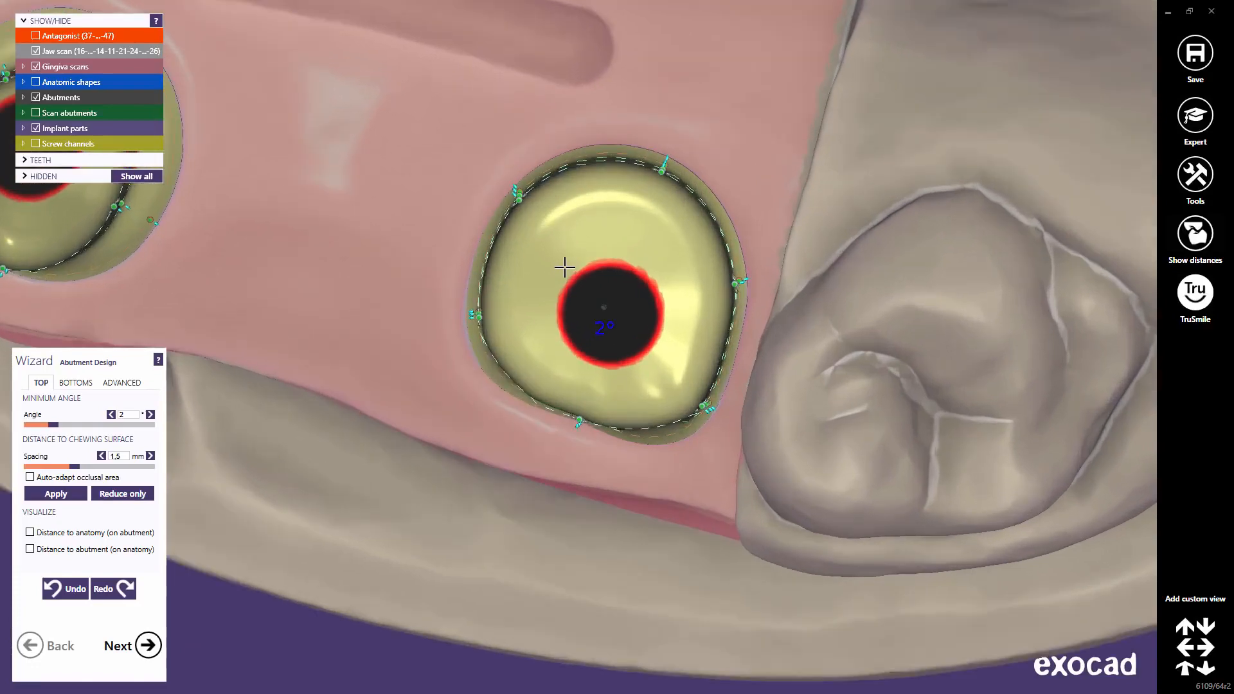
pyautogui.scroll(2, 564, 266)
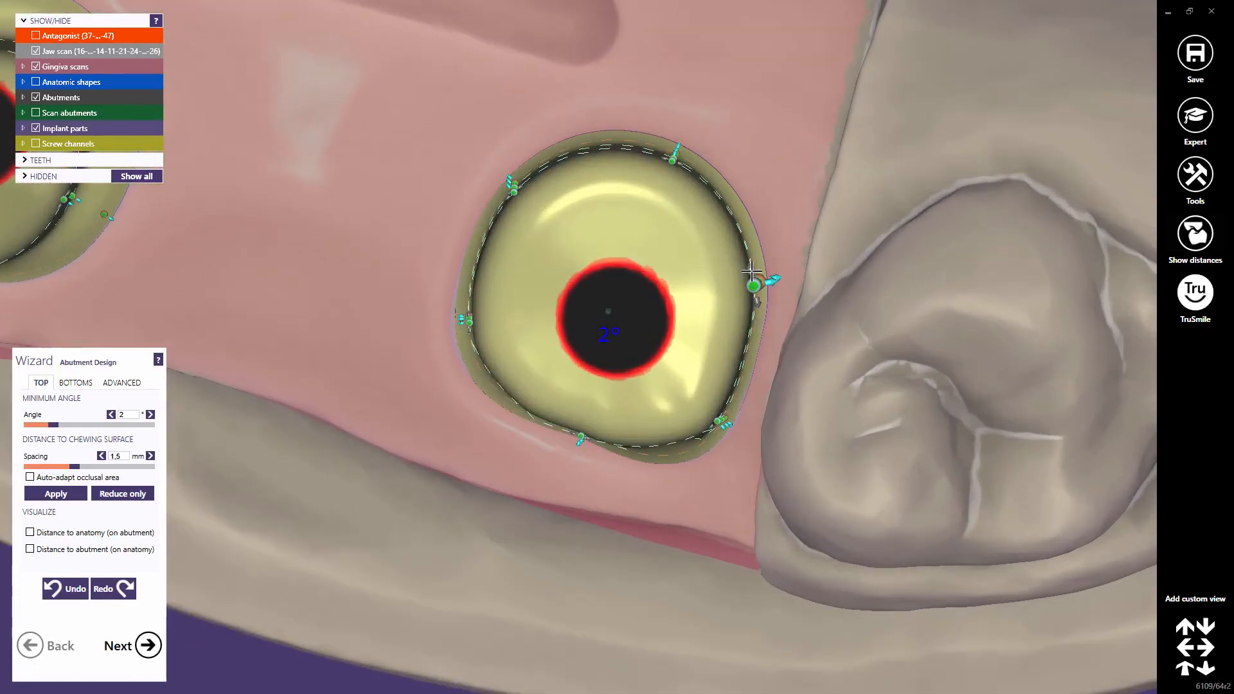
pyautogui.moveTo(751, 270); pyautogui.dragTo(741, 219)
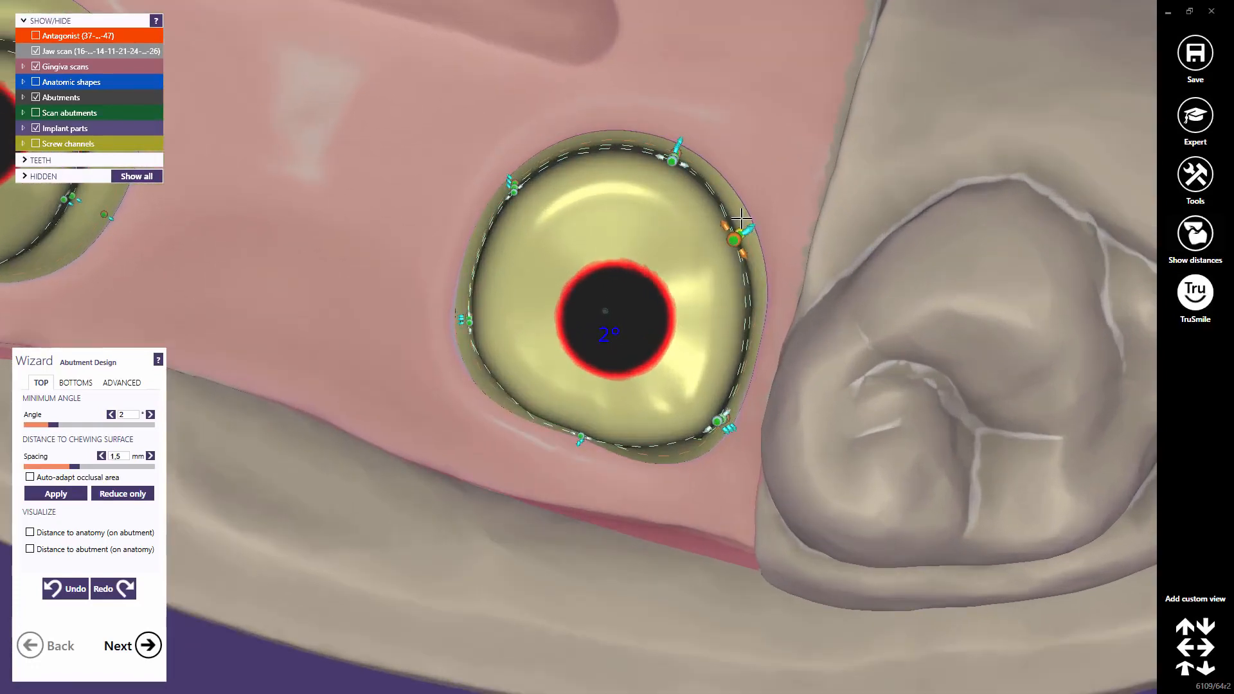
pyautogui.click(743, 339)
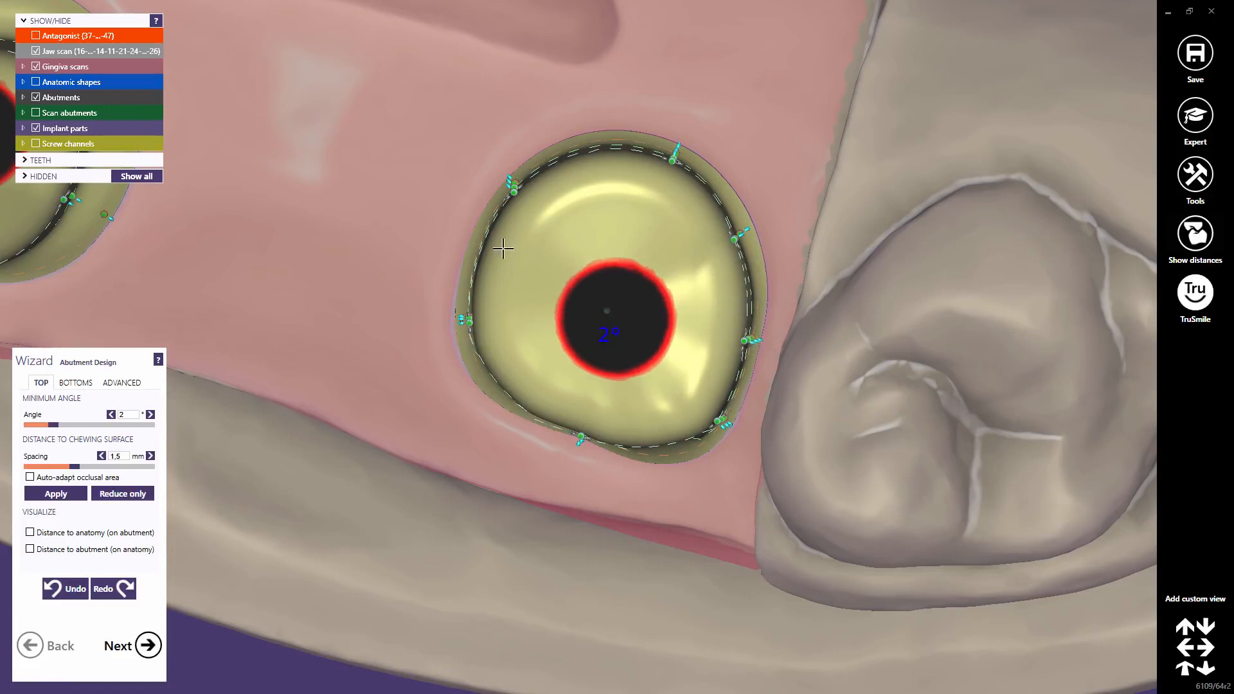
pyautogui.click(476, 242)
pyautogui.moveTo(525, 182); pyautogui.dragTo(550, 155)
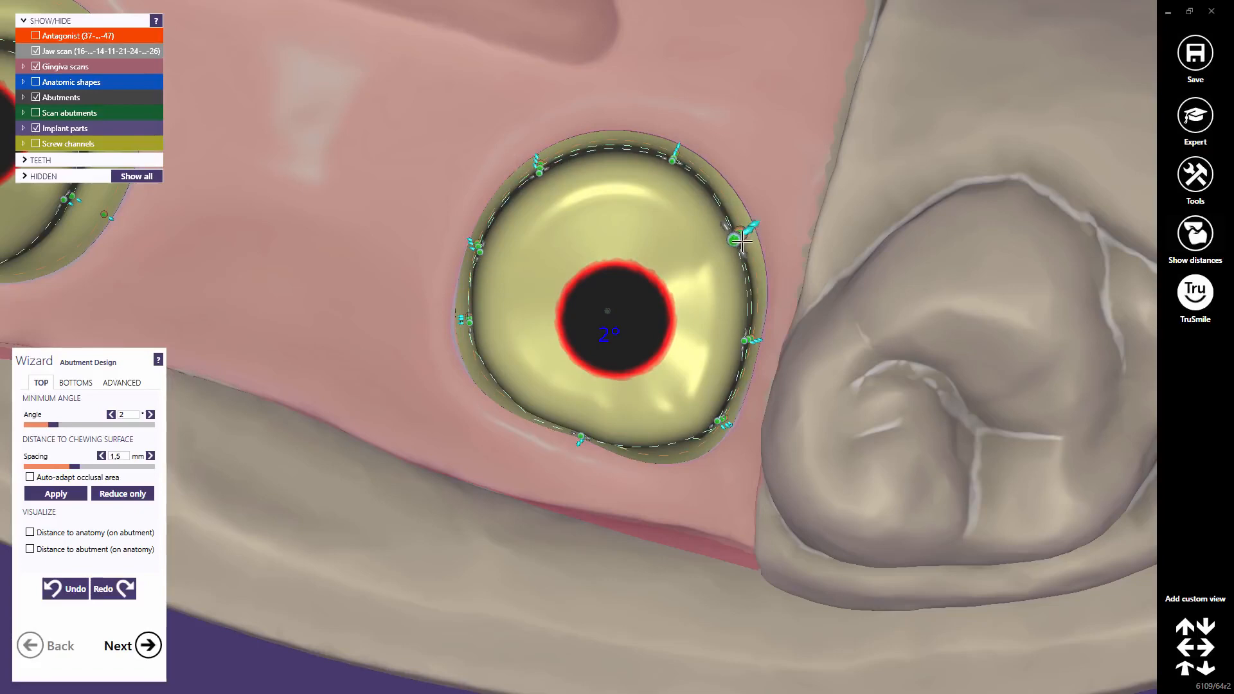
# Resize the tooth 16 abutment wall all around, making it narrower than before, and raise its lowest row of control points.
pyautogui.moveTo(742, 242); pyautogui.dragTo(741, 234, button='right')
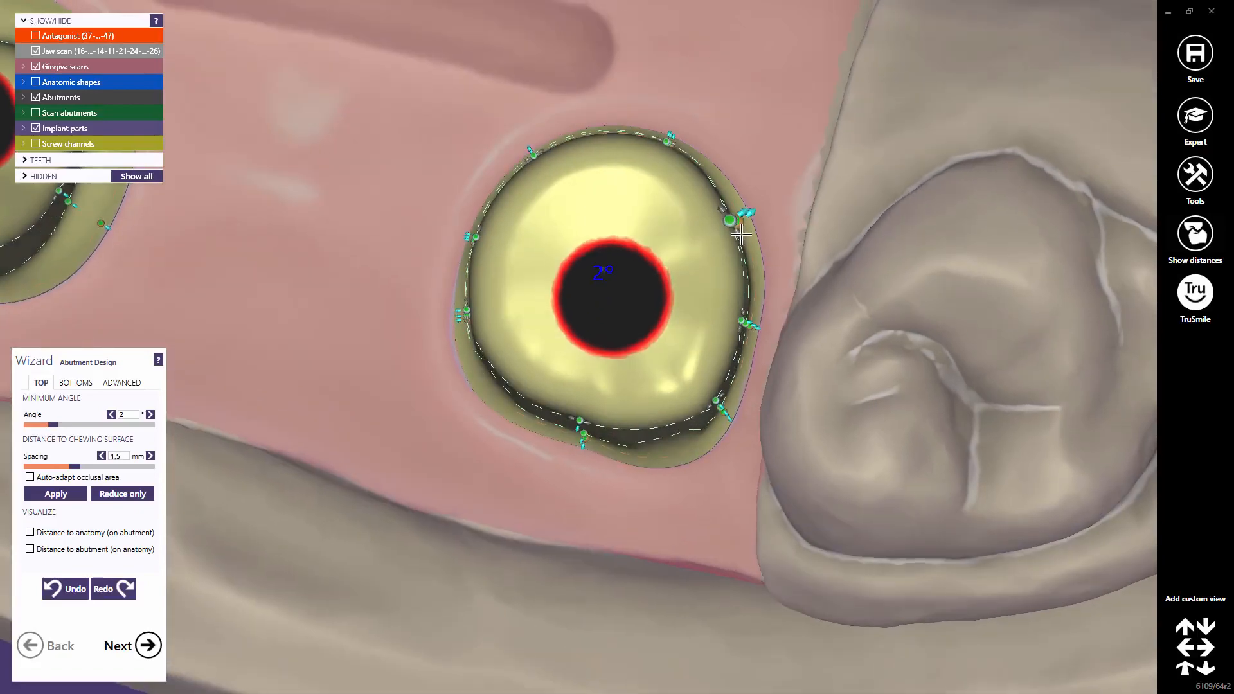
pyautogui.moveTo(744, 210); pyautogui.dragTo(754, 207)
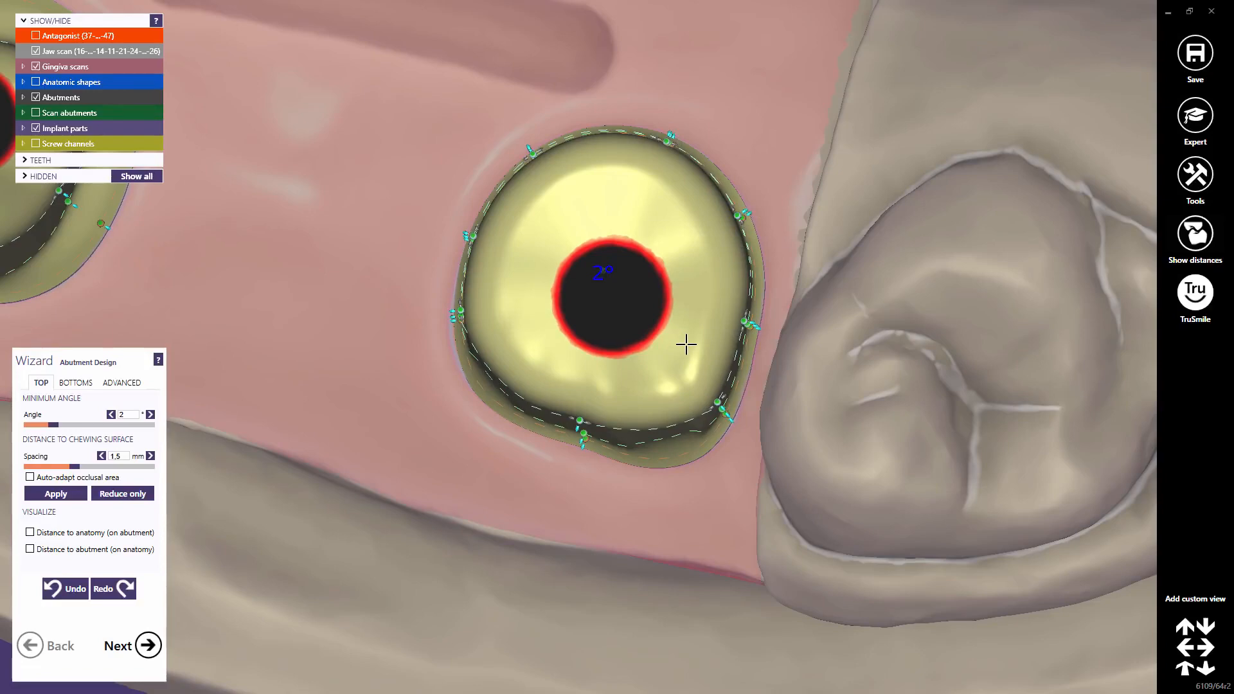
pyautogui.moveTo(687, 345); pyautogui.dragTo(690, 351, button='right')
pyautogui.scroll(3, 700, 379)
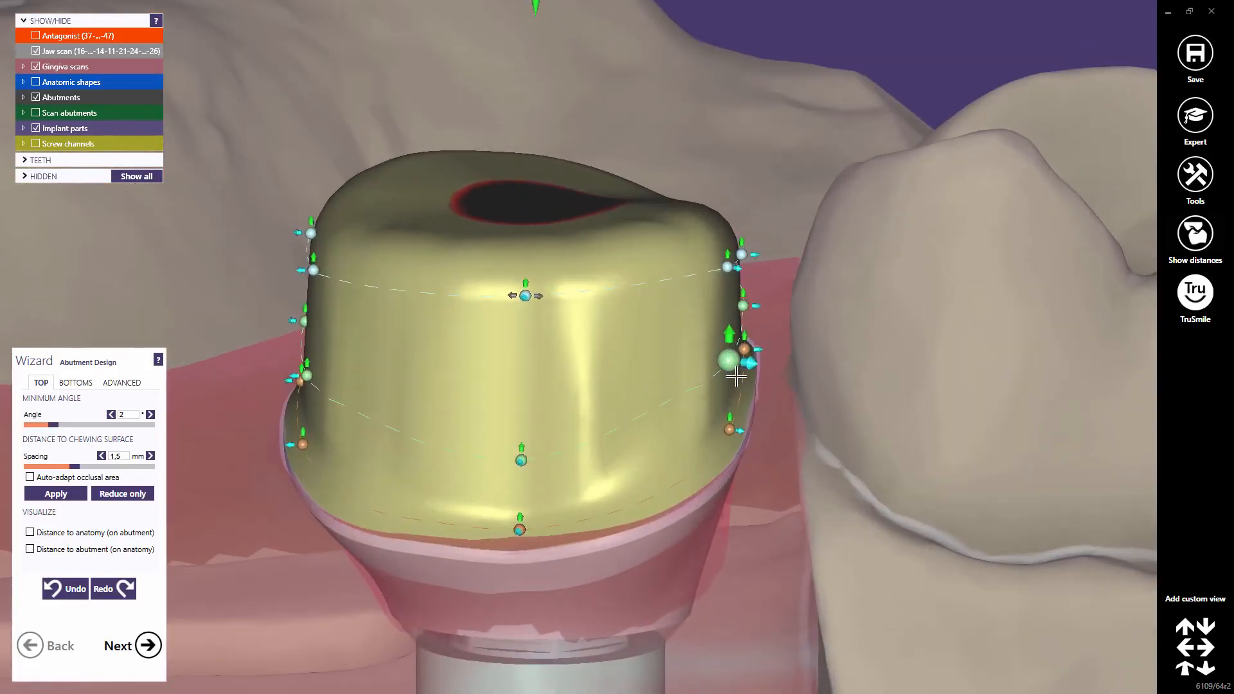
pyautogui.moveTo(751, 364); pyautogui.dragTo(718, 362)
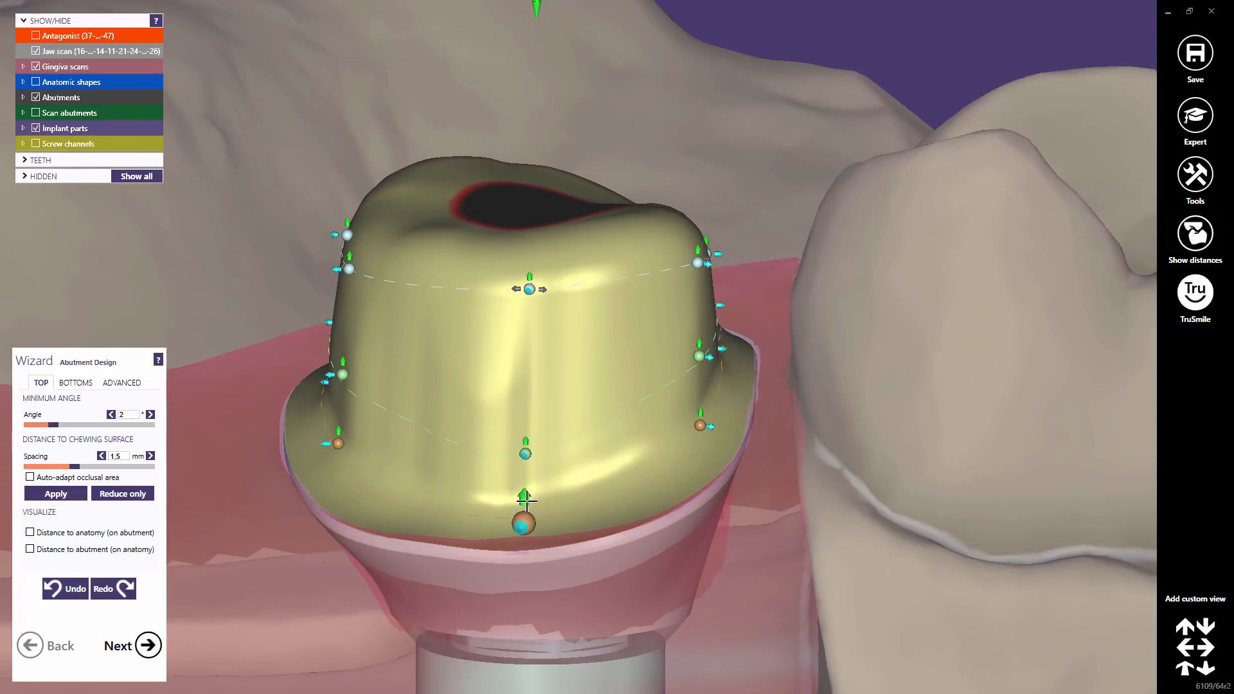
pyautogui.moveTo(521, 495); pyautogui.dragTo(526, 479)
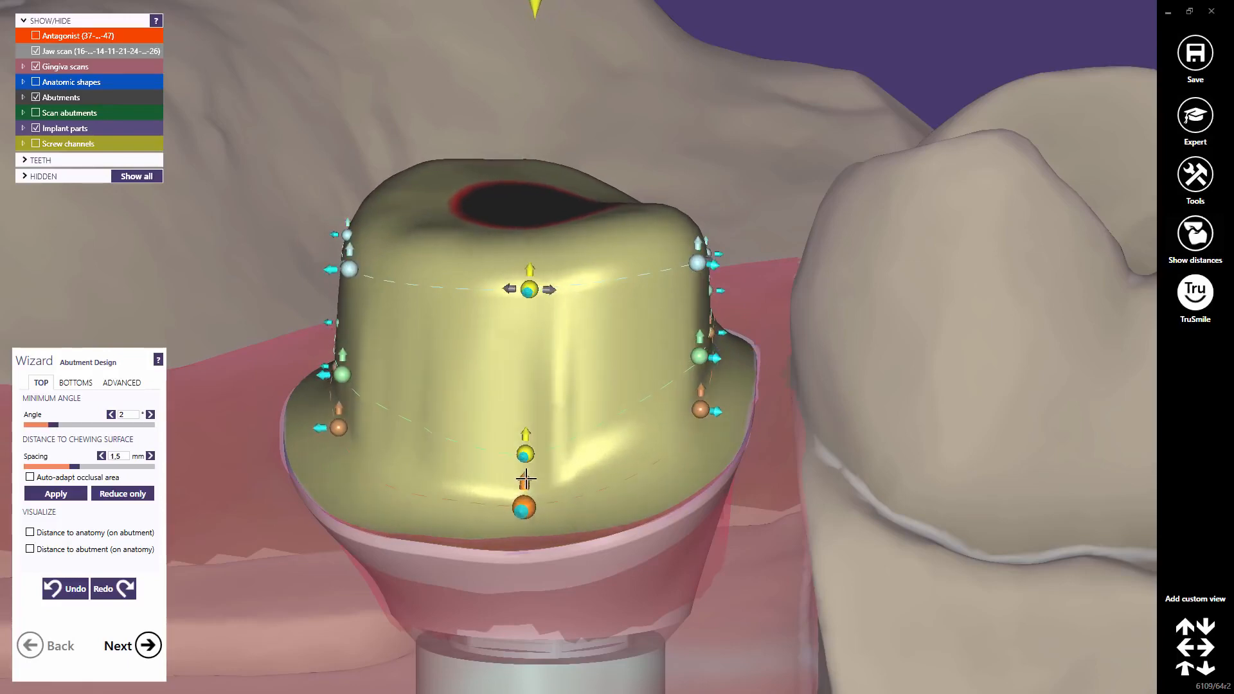
# Shift the mesiopalatal and distopalatal corner points of the tooth 16 abutment outward and its middle palatal point inward.
pyautogui.moveTo(543, 349); pyautogui.dragTo(543, 360, button='right')
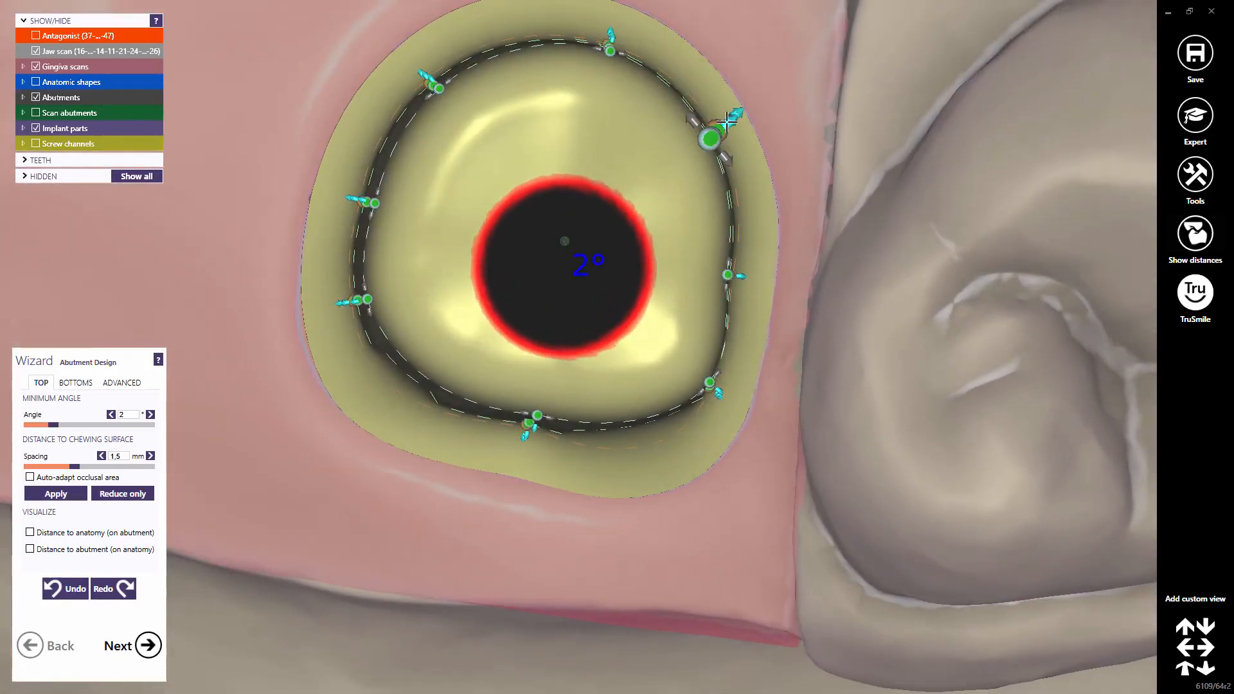
pyautogui.moveTo(727, 122); pyautogui.dragTo(727, 124)
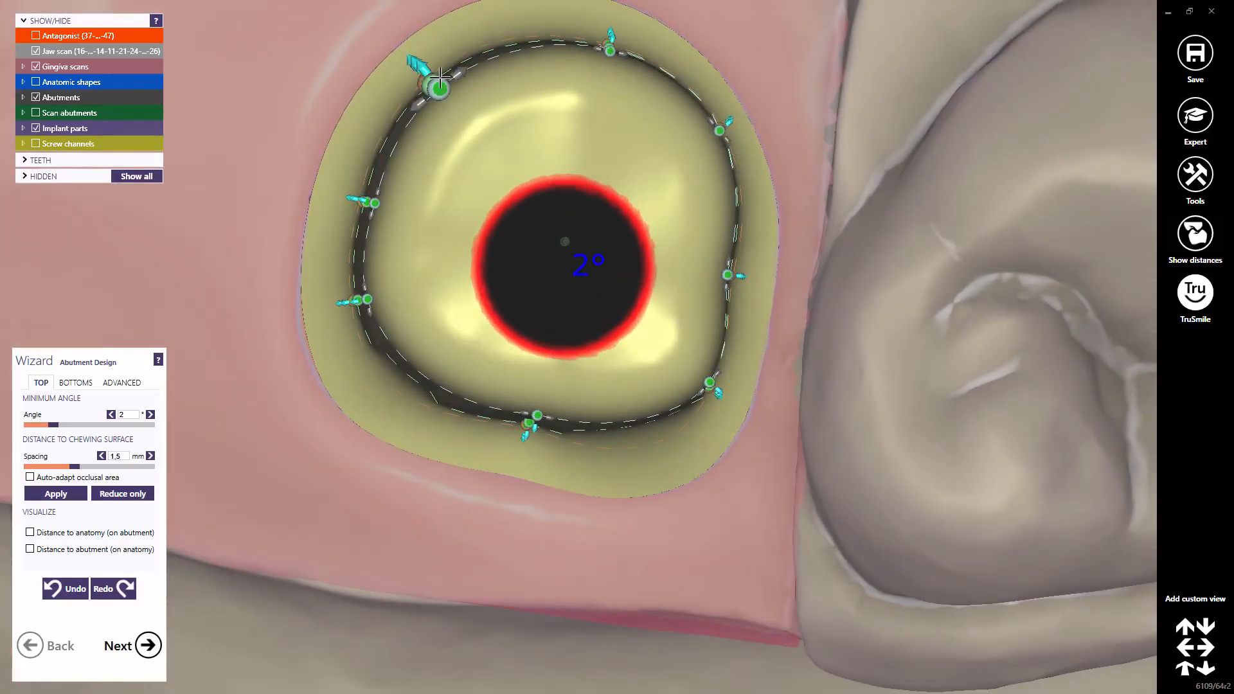
pyautogui.moveTo(425, 70); pyautogui.dragTo(417, 63)
pyautogui.moveTo(534, 129); pyautogui.dragTo(529, 123, button='right')
pyautogui.moveTo(484, 18); pyautogui.dragTo(482, 47)
pyautogui.moveTo(450, 140); pyautogui.dragTo(469, 141, button='right')
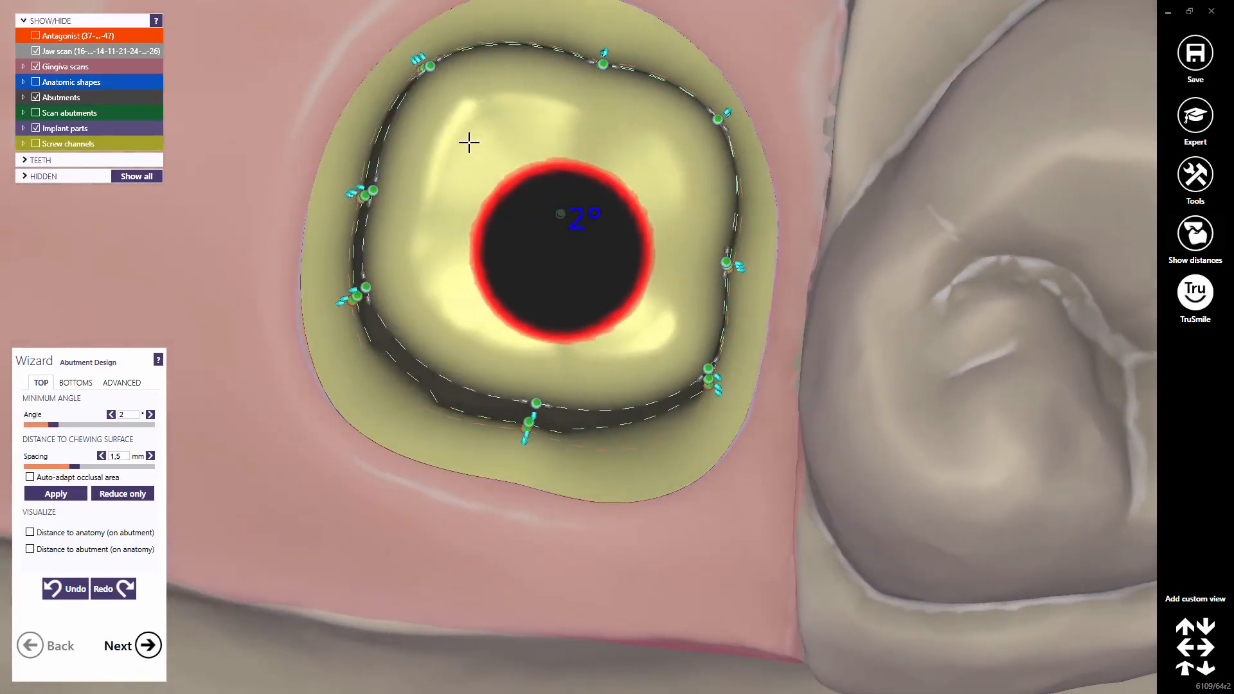
pyautogui.moveTo(450, 189); pyautogui.dragTo(449, 193, button='right')
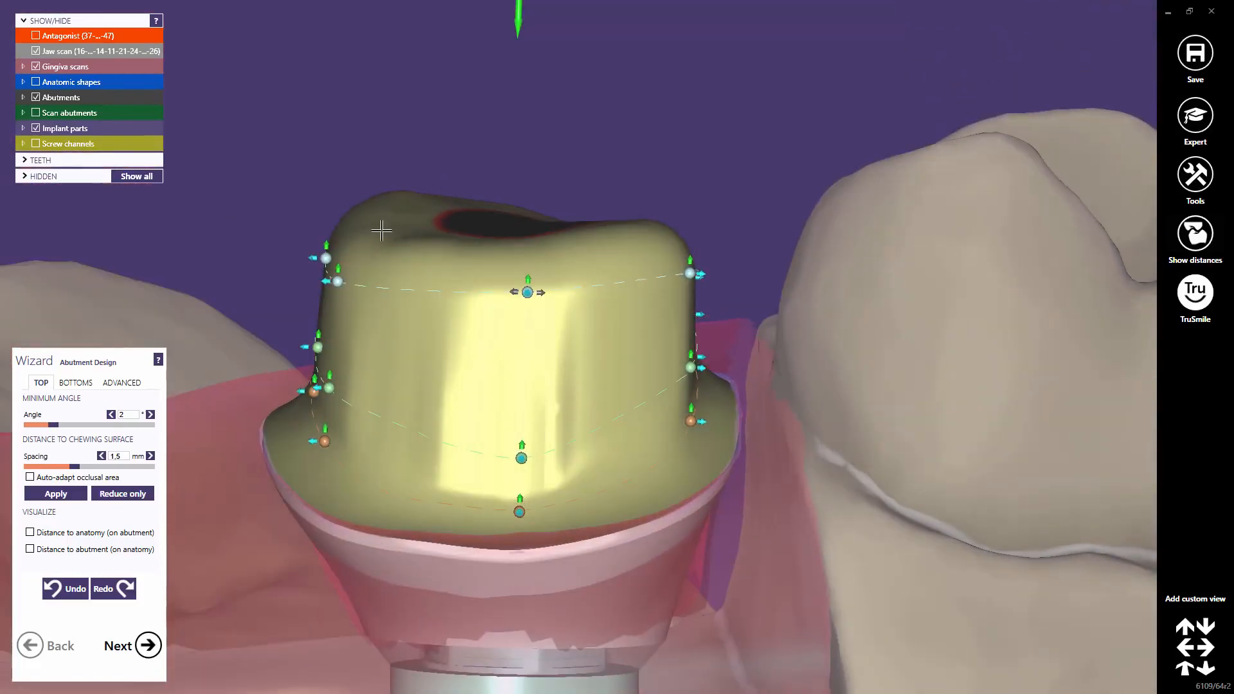
# Contour the top edge of the tooth 16 abutment by raising its corner points and lowering the middle points buccally and palatally.
pyautogui.moveTo(338, 259); pyautogui.dragTo(338, 250)
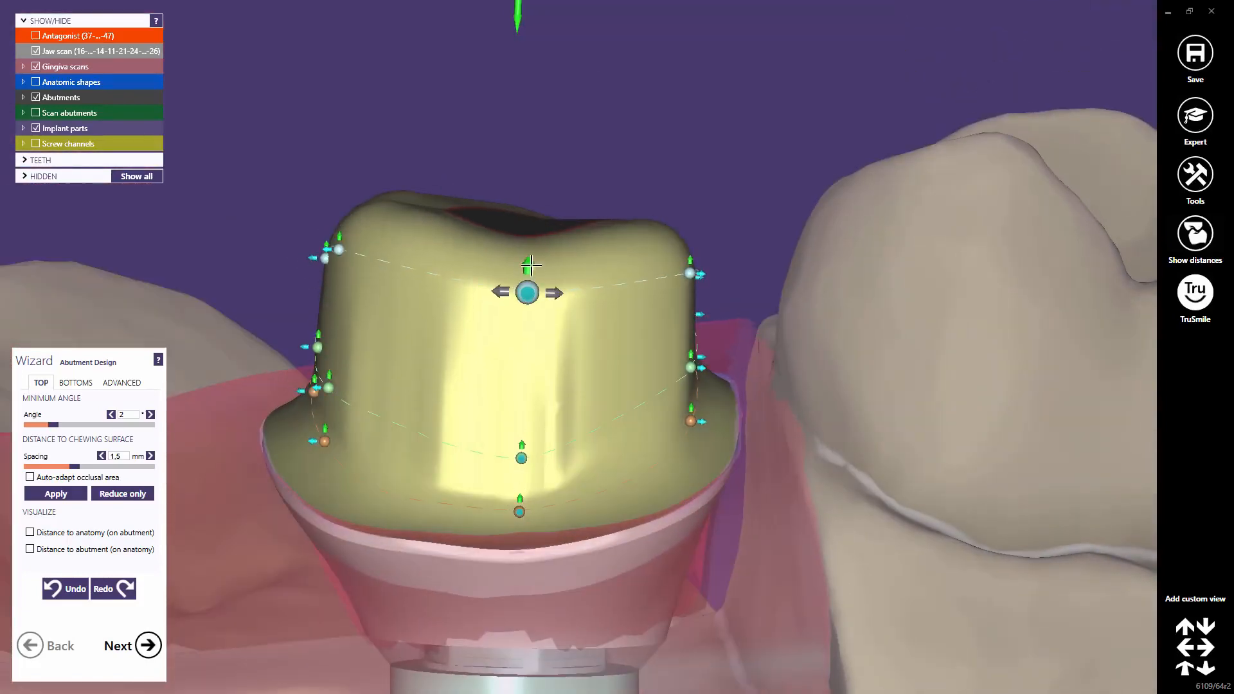
pyautogui.moveTo(531, 263); pyautogui.dragTo(526, 275)
pyautogui.middleClick(597, 276)
pyautogui.moveTo(670, 341); pyautogui.dragTo(658, 344, button='right')
pyautogui.moveTo(610, 382); pyautogui.dragTo(610, 394)
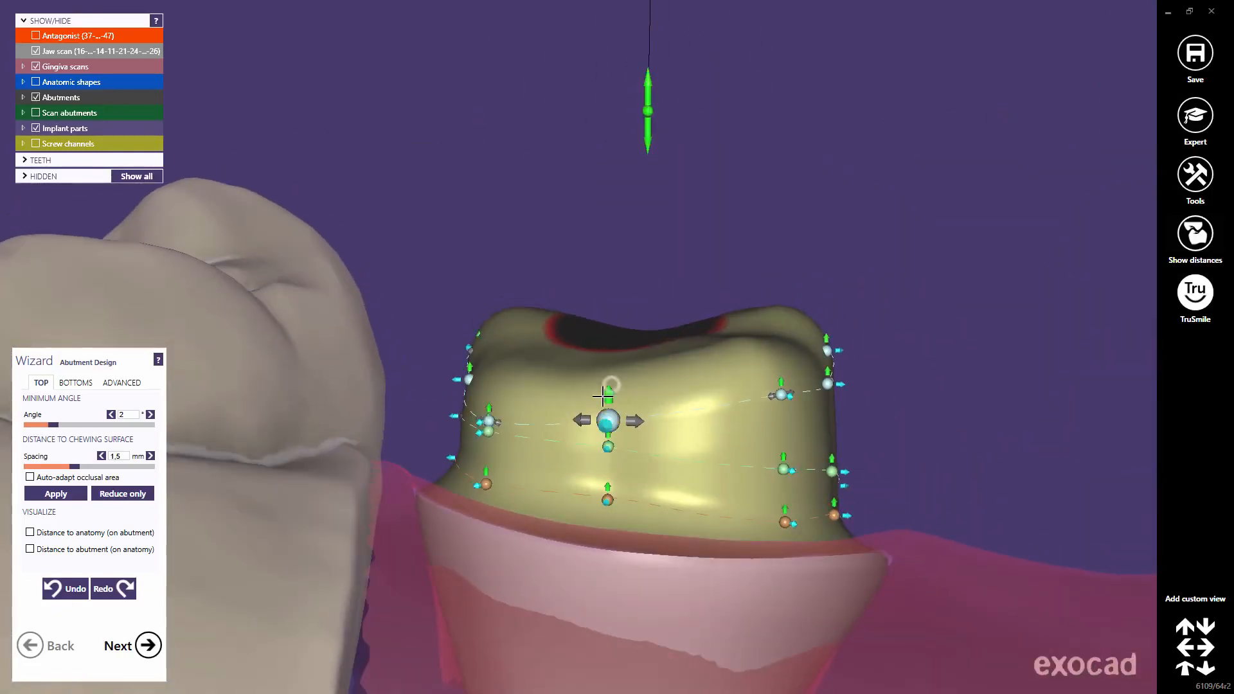
pyautogui.moveTo(488, 396); pyautogui.dragTo(490, 359)
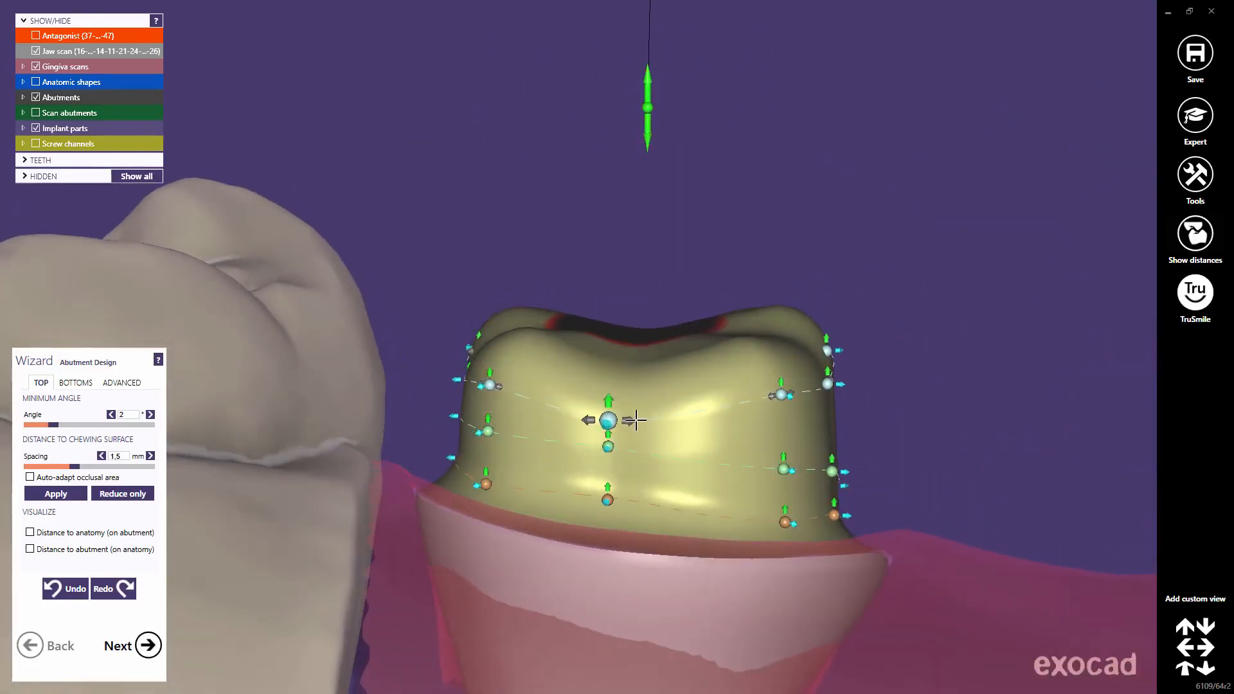
pyautogui.moveTo(637, 421); pyautogui.dragTo(676, 419)
# Show the antagonist to check the clearance above the tooth 16 and 14 abutments, and hide it again.
pyautogui.scroll(-3, 613, 436)
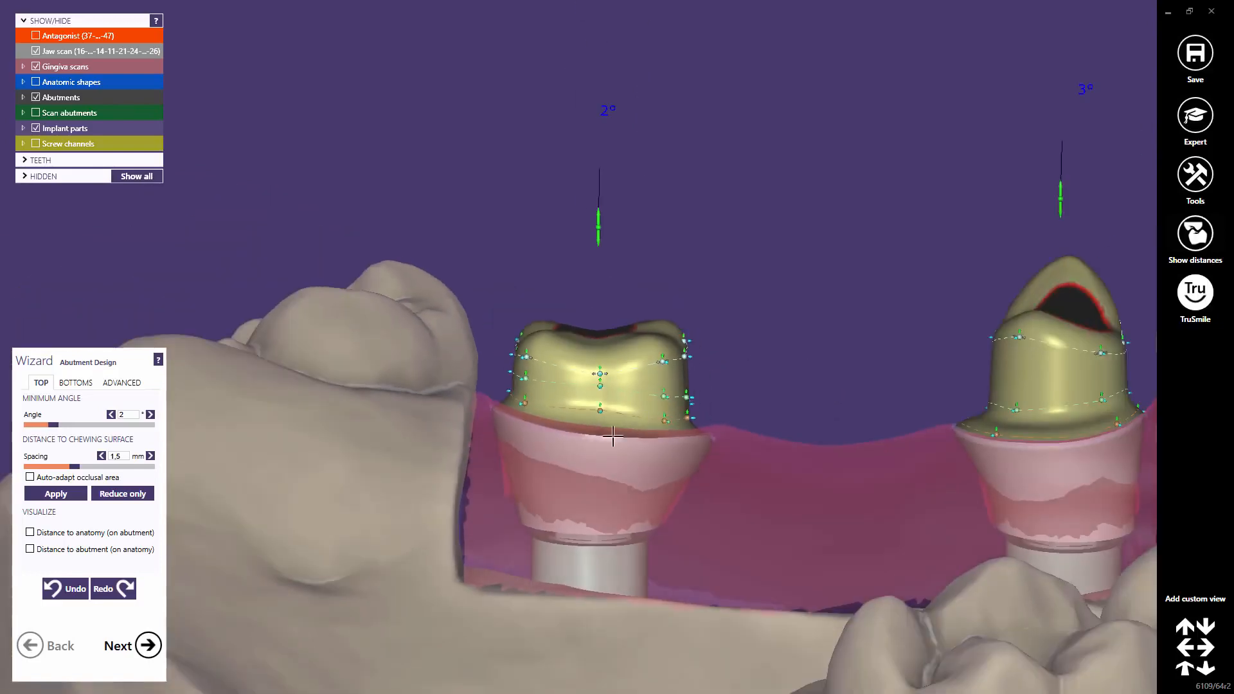
pyautogui.moveTo(613, 435); pyautogui.dragTo(203, 156, button='right')
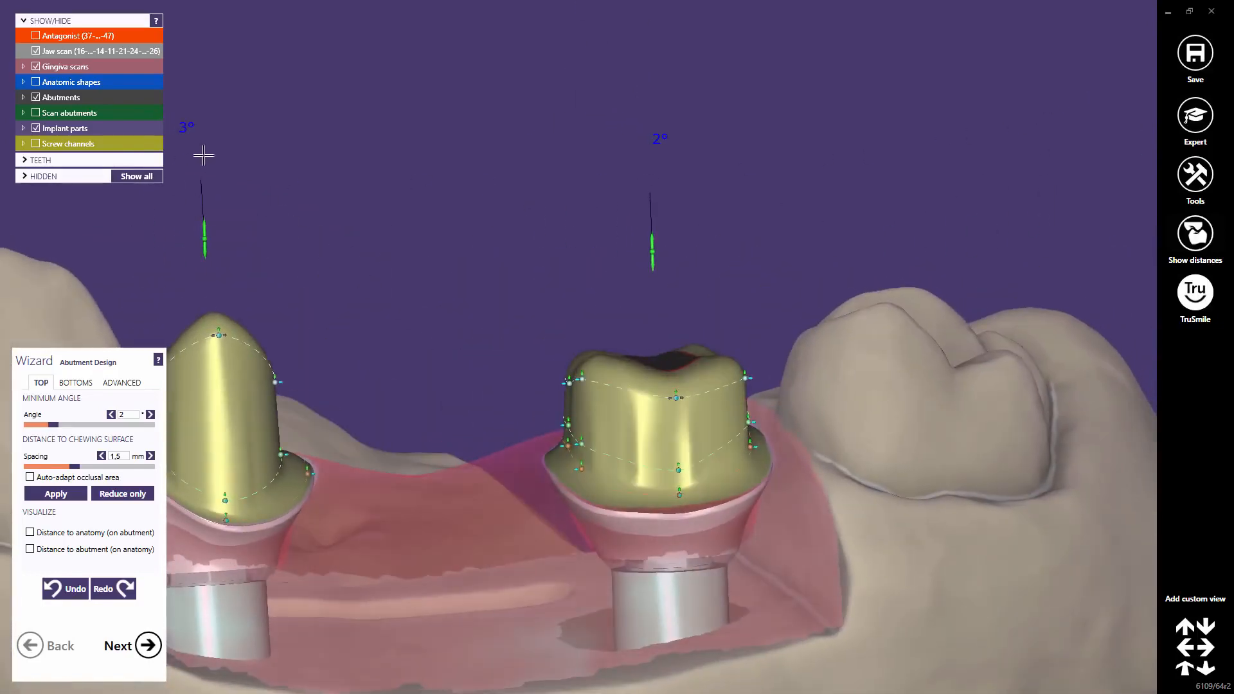
pyautogui.click(36, 35)
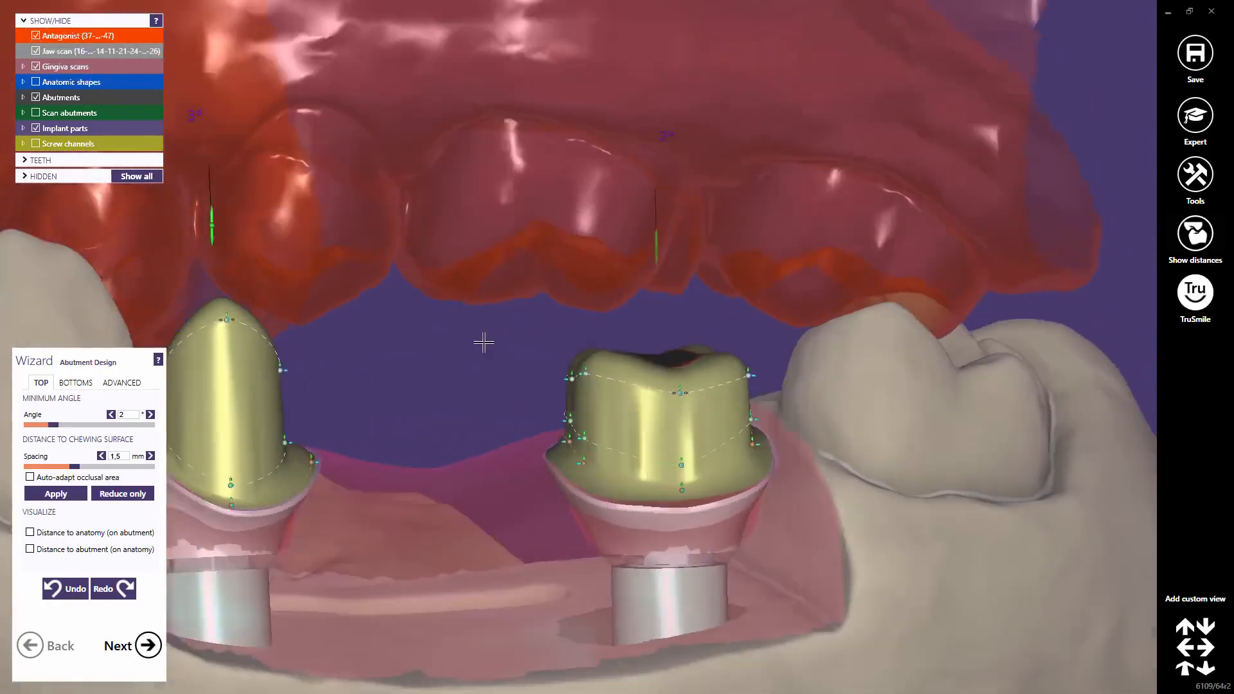
pyautogui.moveTo(484, 342); pyautogui.dragTo(367, 252, button='right')
pyautogui.click(45, 40)
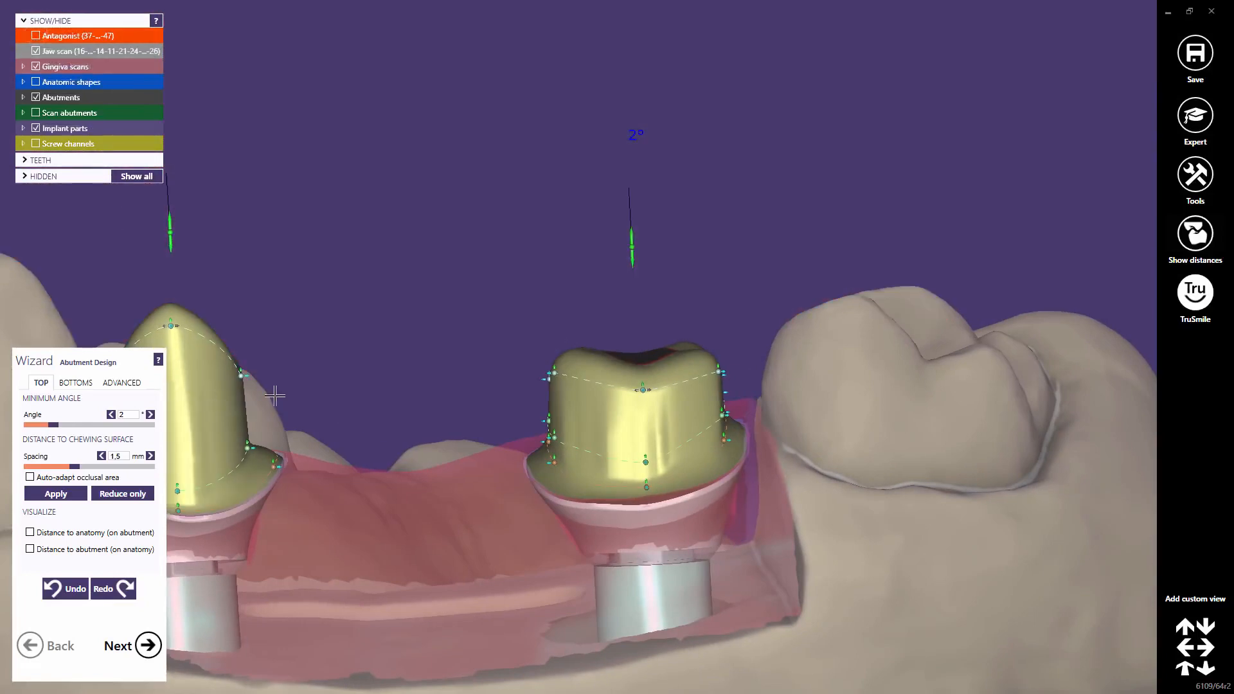
# Widen the tooth 14 abutment toward its margin and distribute additional control points evenly around its outline.
pyautogui.moveTo(132, 231); pyautogui.dragTo(474, 374, button='right')
pyautogui.scroll(3, 470, 376)
pyautogui.scroll(3, 470, 377)
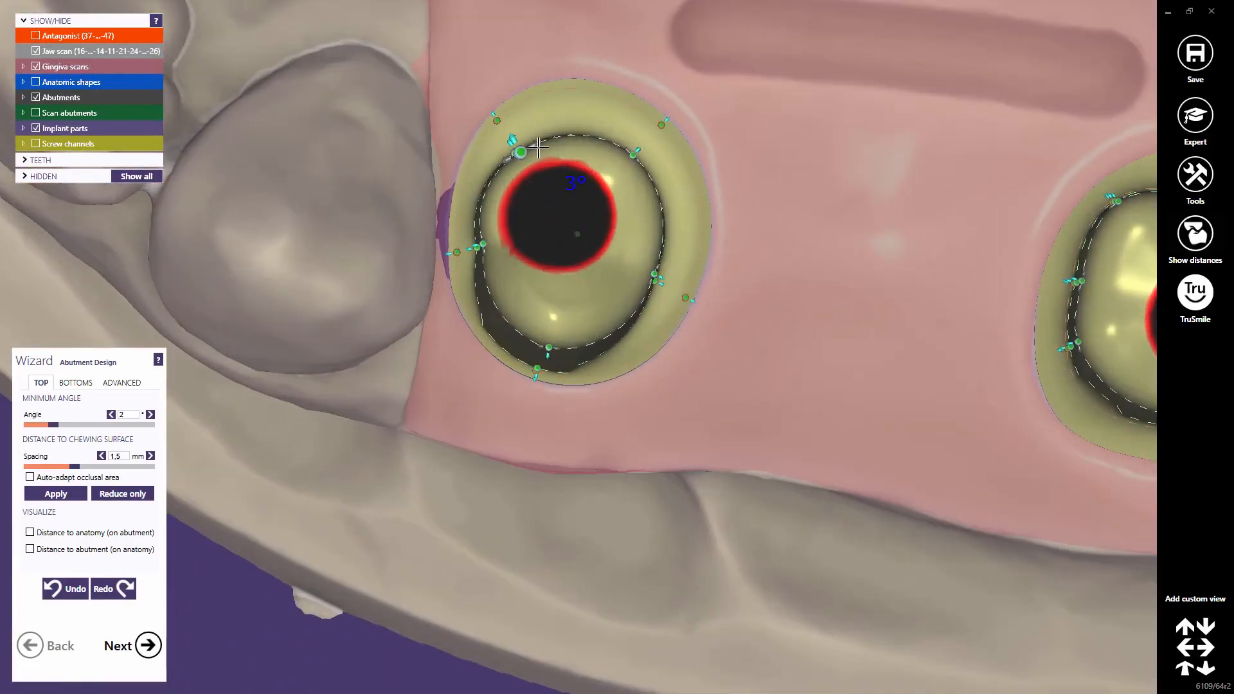
pyautogui.moveTo(536, 145); pyautogui.dragTo(524, 98)
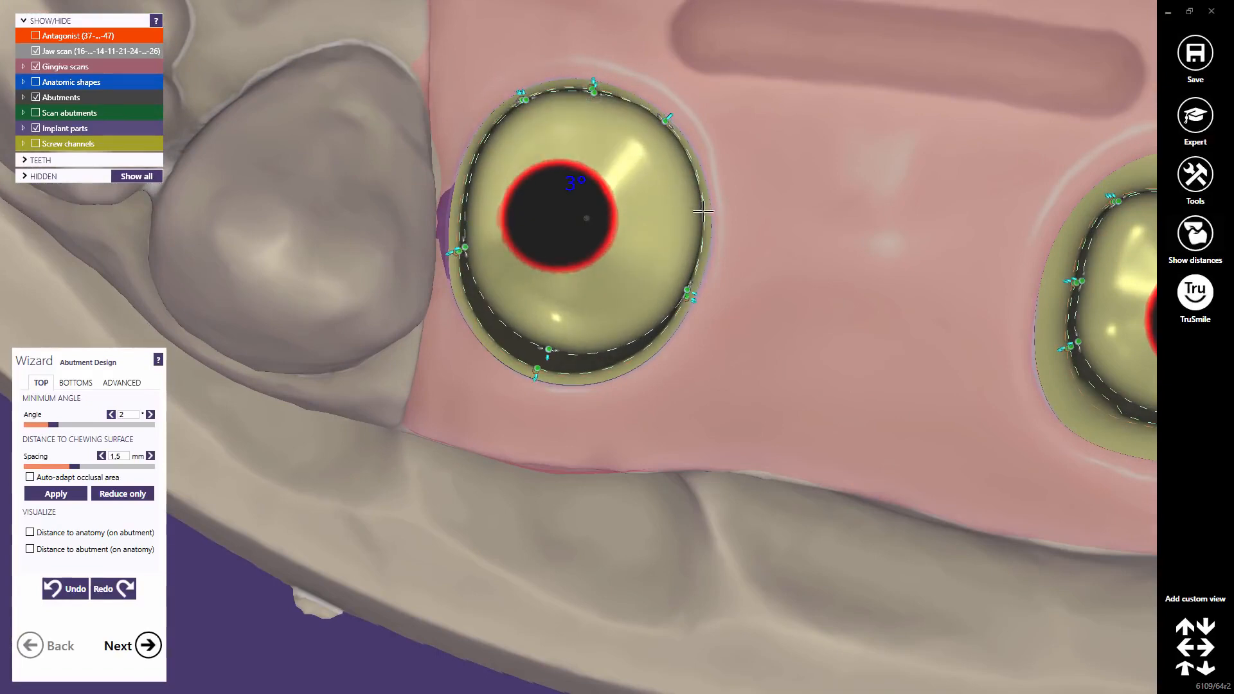
pyautogui.moveTo(468, 269); pyautogui.dragTo(473, 281)
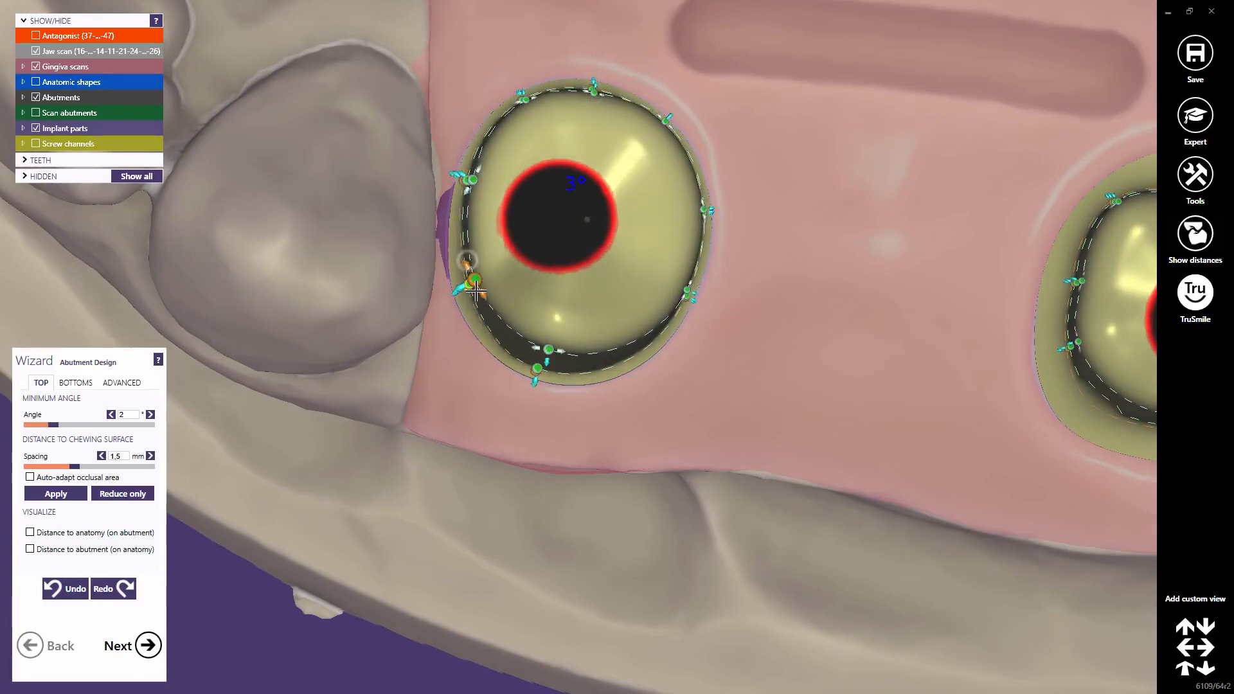
pyautogui.moveTo(688, 293); pyautogui.dragTo(664, 328)
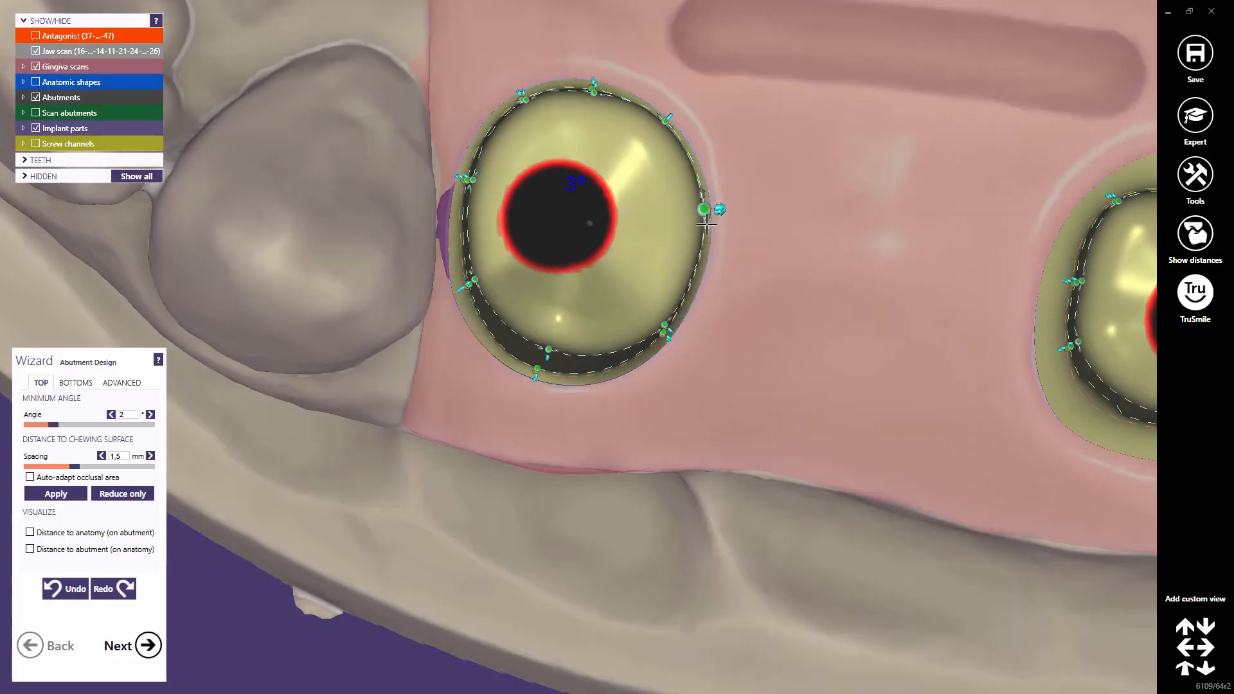
pyautogui.moveTo(707, 223); pyautogui.dragTo(690, 262)
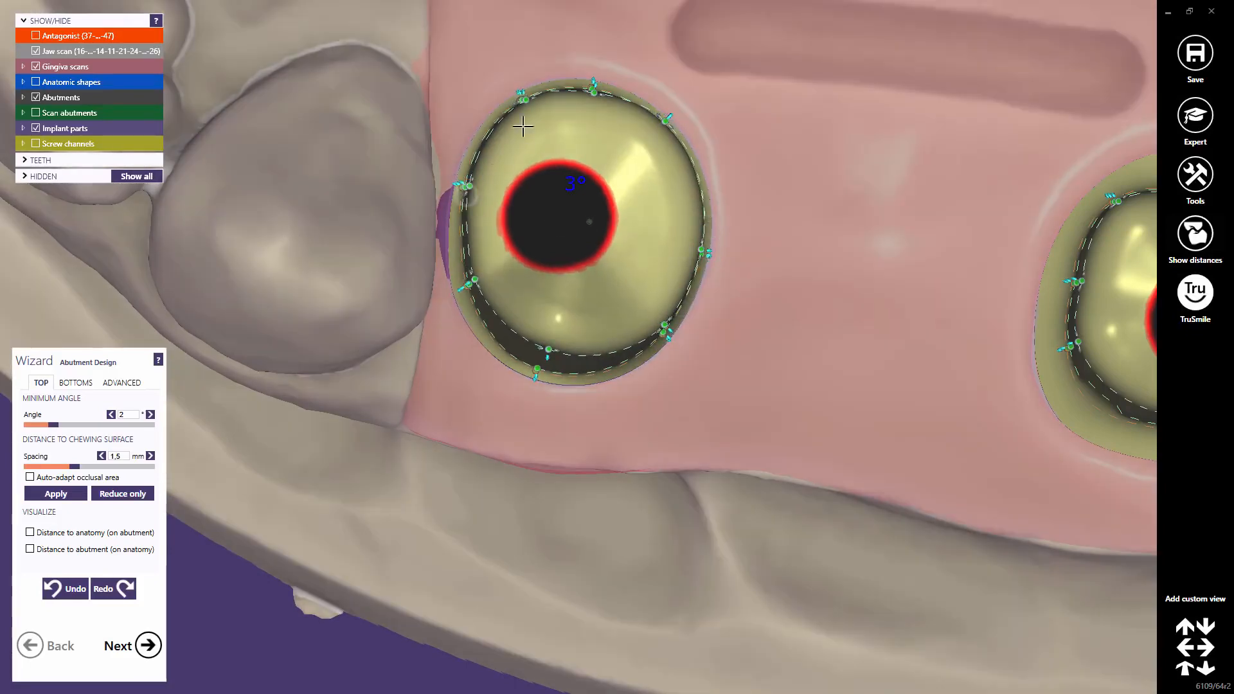
pyautogui.moveTo(508, 103); pyautogui.dragTo(510, 108)
pyautogui.moveTo(676, 131); pyautogui.dragTo(684, 139)
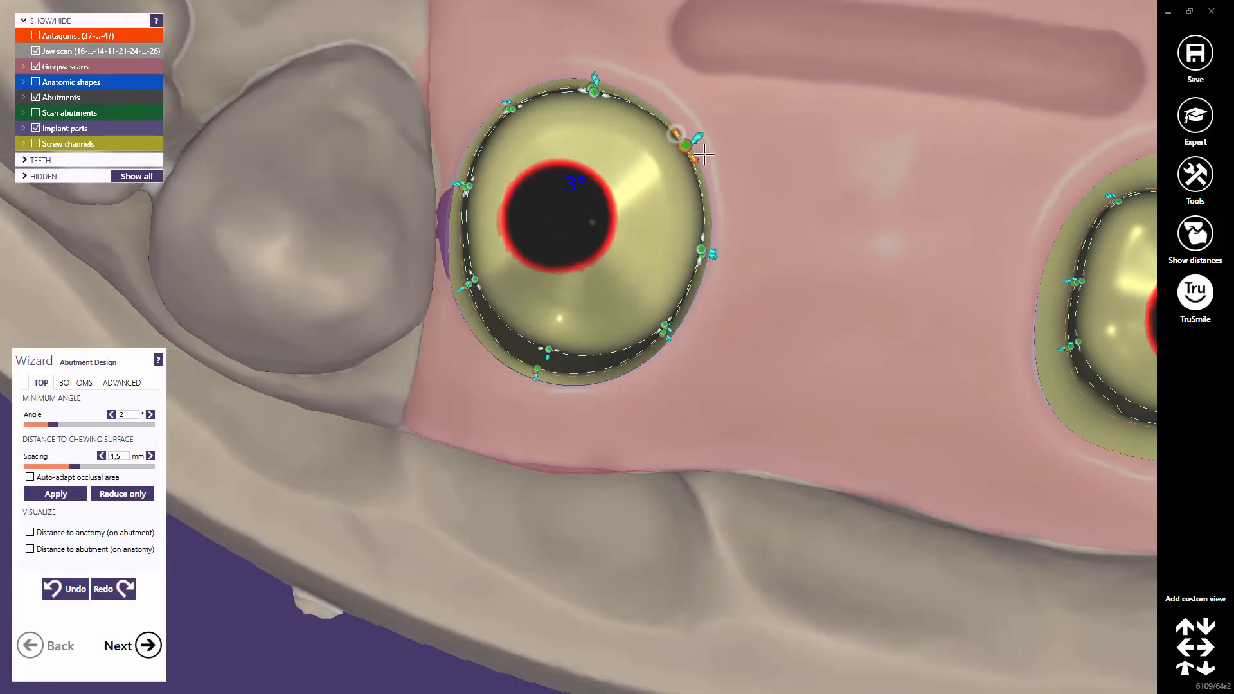
# Narrow the tooth 14 abutment wall all around and lower the buccal tip of its top edge.
pyautogui.moveTo(728, 246); pyautogui.dragTo(710, 298, button='right')
pyautogui.moveTo(710, 298); pyautogui.dragTo(677, 298)
pyautogui.moveTo(551, 441); pyautogui.dragTo(551, 436, button='right')
pyautogui.moveTo(539, 452); pyautogui.dragTo(540, 440)
pyautogui.moveTo(537, 351)
pyautogui.mouseDown(button='right')
pyautogui.moveTo(540, 402)
pyautogui.moveTo(530, 365)
pyautogui.mouseUp(button='right')
pyautogui.moveTo(485, 269); pyautogui.dragTo(485, 270)
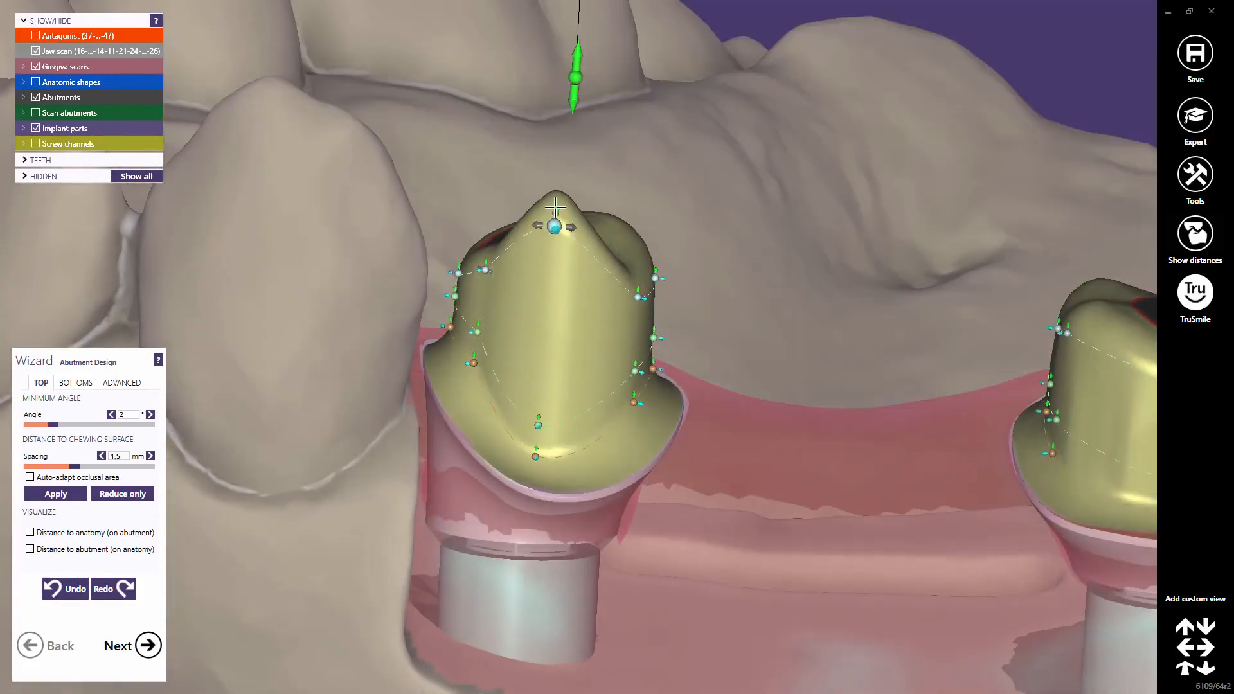
pyautogui.moveTo(555, 207); pyautogui.dragTo(552, 241)
pyautogui.moveTo(560, 273); pyautogui.dragTo(560, 276, button='right')
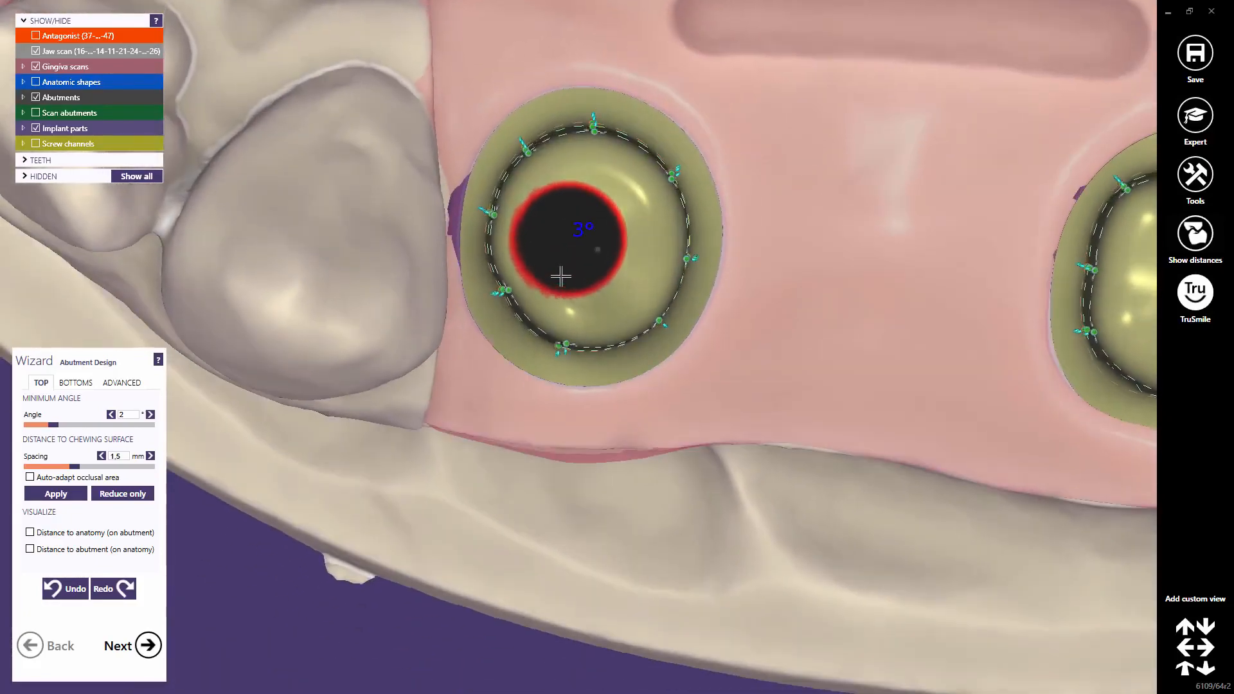
# Pull the lower control points on the mesial side of the tooth 14 abutment inward to steepen the wall.
pyautogui.scroll(-2, 650, 253)
pyautogui.scroll(6, 650, 253)
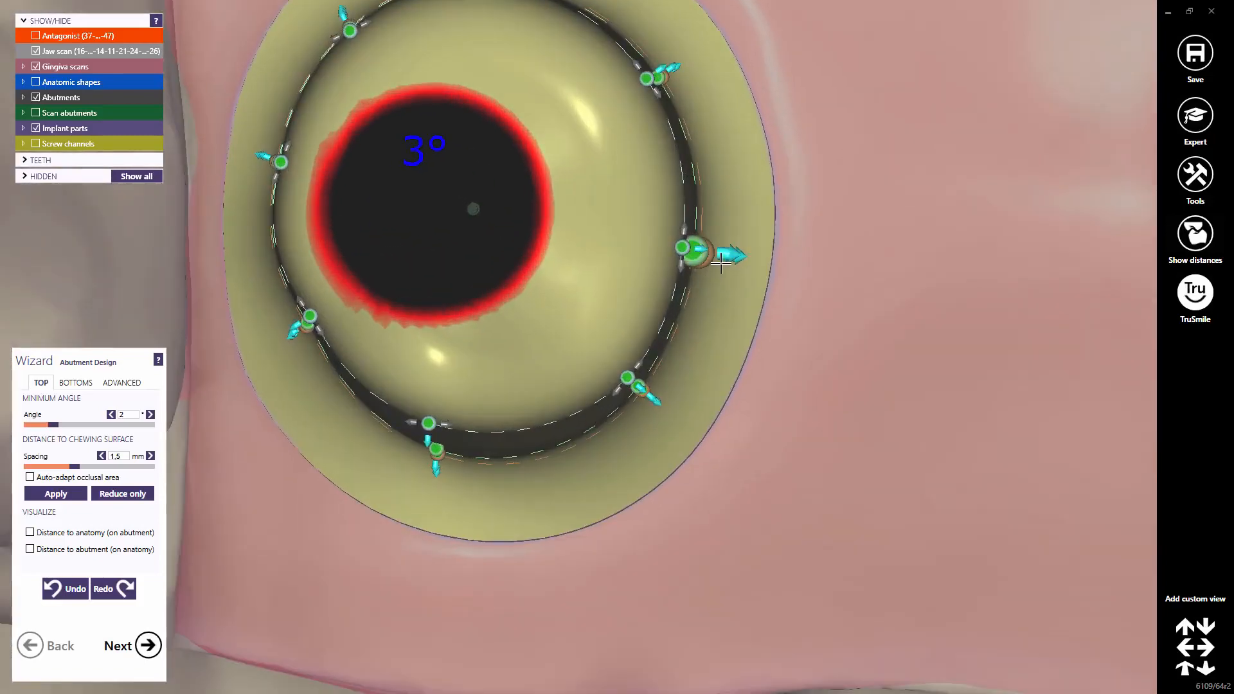
pyautogui.moveTo(722, 251); pyautogui.dragTo(261, 149, button='right')
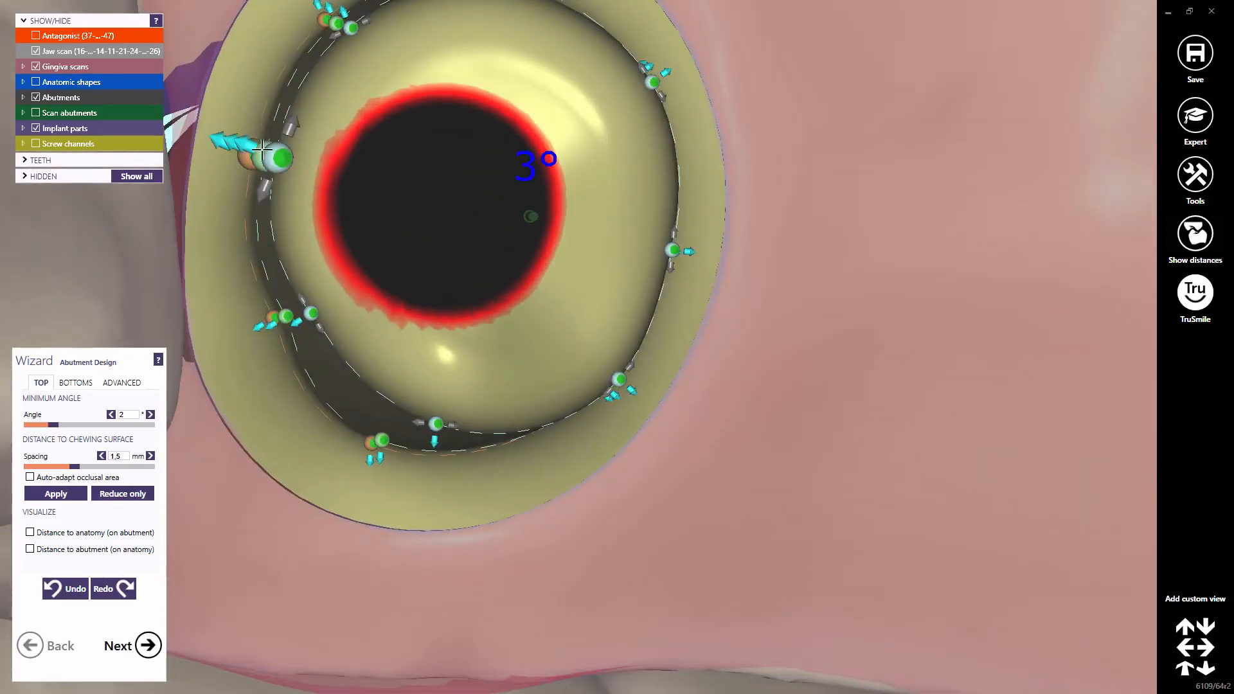
pyautogui.moveTo(235, 140); pyautogui.dragTo(264, 190)
pyautogui.moveTo(289, 326); pyautogui.dragTo(277, 330)
pyautogui.moveTo(277, 330); pyautogui.dragTo(352, 275, button='right')
pyautogui.scroll(-4, 353, 275)
pyautogui.scroll(2, 470, 193)
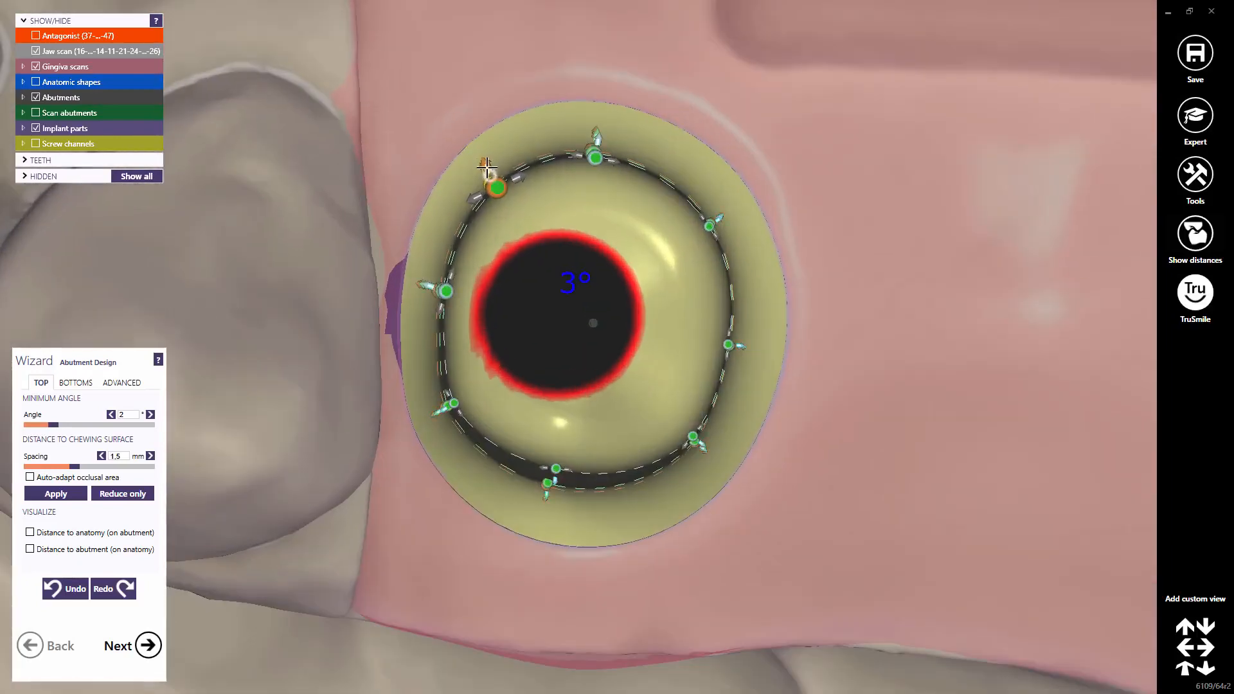
# Round the tooth 14 abutment outline by shifting its palatal and buccal points distally and its distopalatal corner outward.
pyautogui.moveTo(621, 163); pyautogui.dragTo(642, 157)
pyautogui.moveTo(722, 214); pyautogui.dragTo(731, 209)
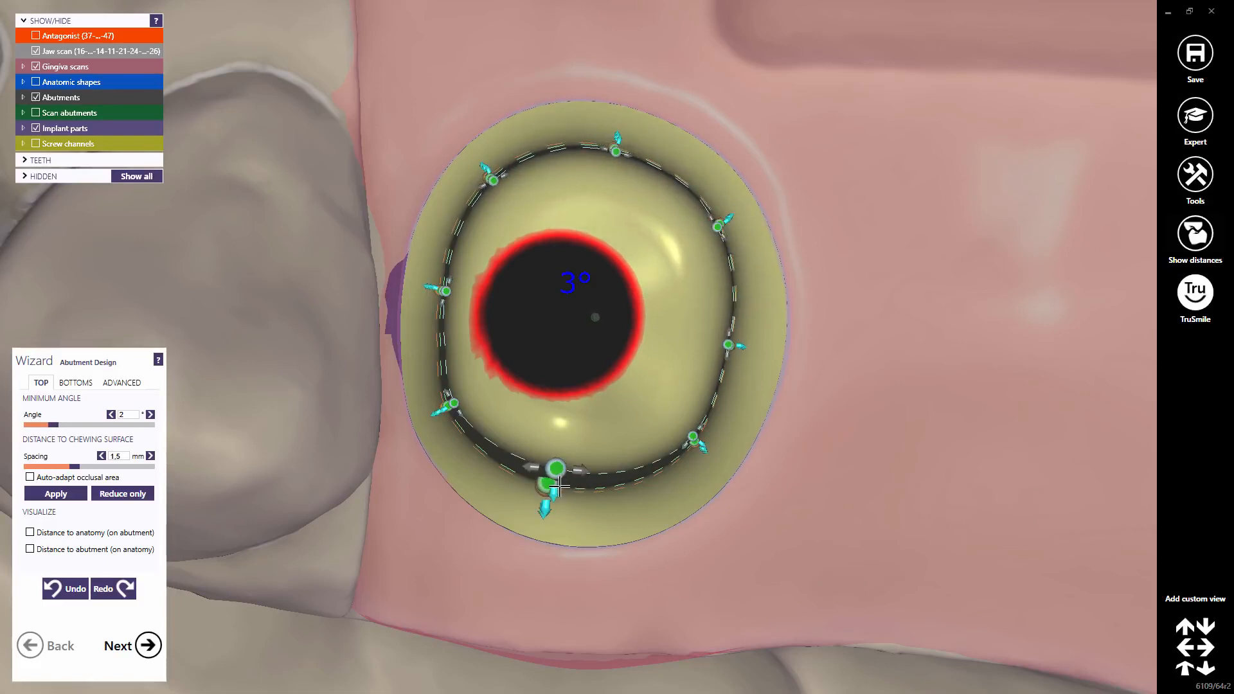
pyautogui.moveTo(556, 487); pyautogui.dragTo(572, 483)
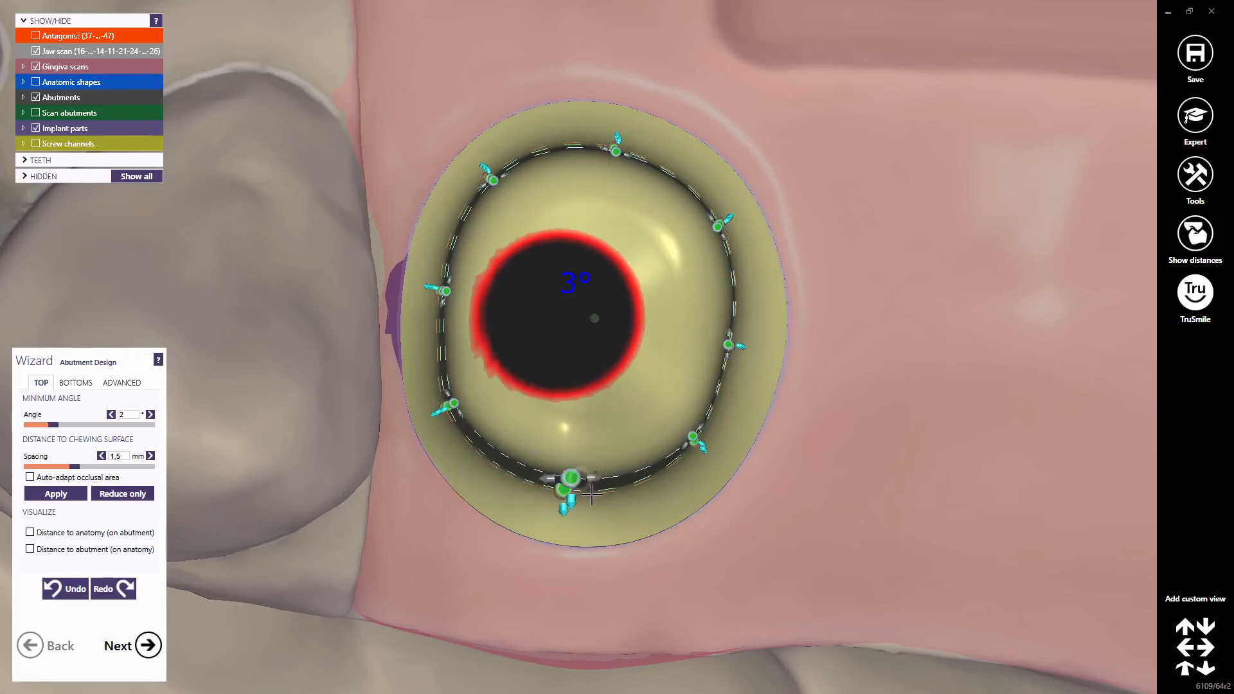
pyautogui.press('Down')
# Lower the distopalatal control point on the top edge of the tooth 14 abutment.
pyautogui.moveTo(605, 494); pyautogui.dragTo(710, 450, button='right')
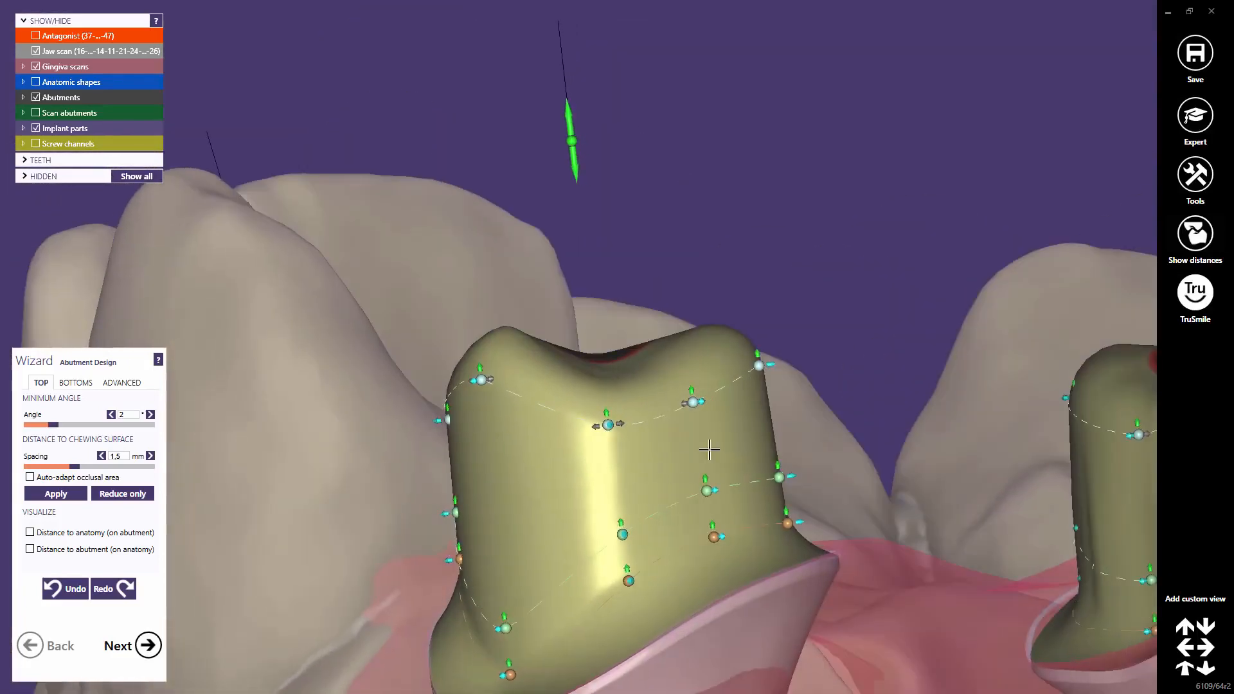
pyautogui.moveTo(686, 380); pyautogui.dragTo(691, 402)
pyautogui.press('Up')
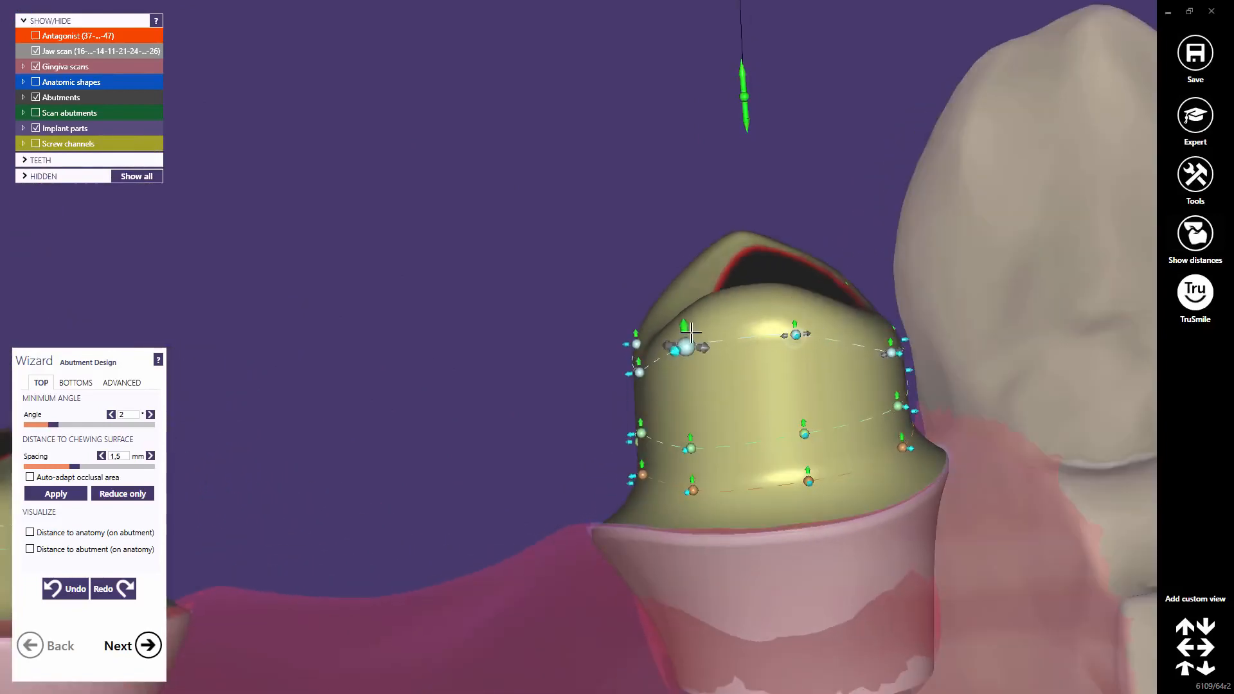
pyautogui.moveTo(754, 366); pyautogui.dragTo(771, 351, button='right')
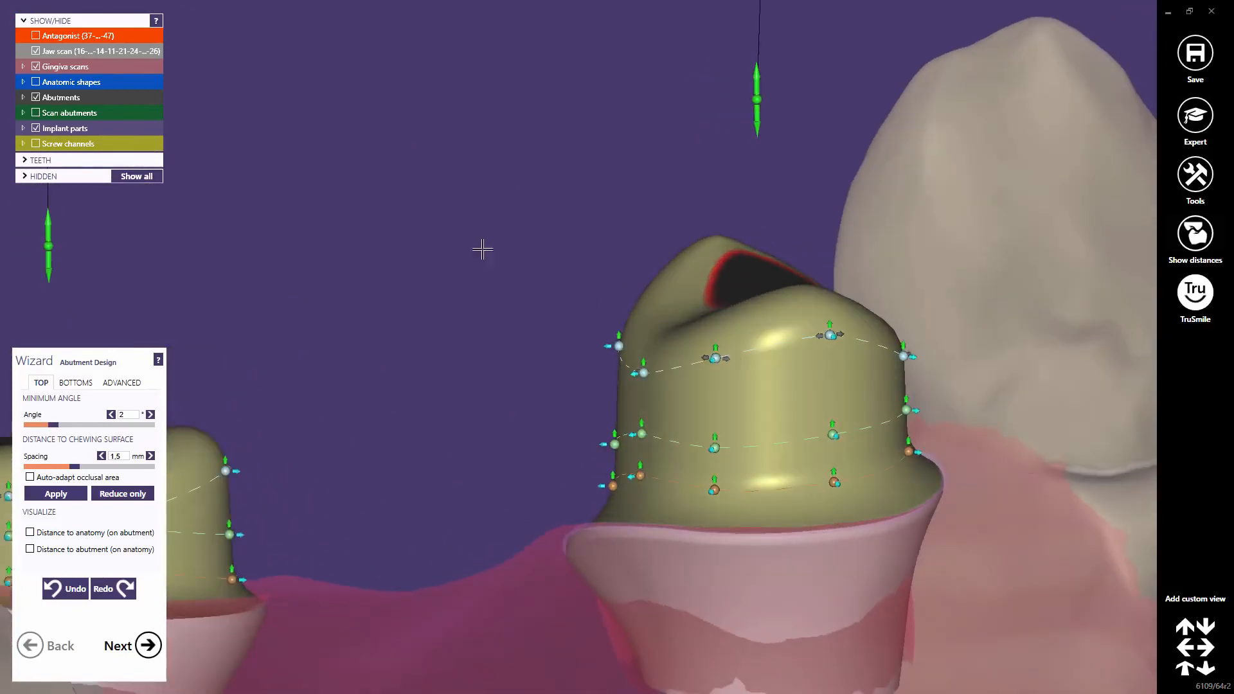
# Show the antagonist and lower the whole top row of control points on the tooth 14 abutment slightly.
pyautogui.click(35, 36)
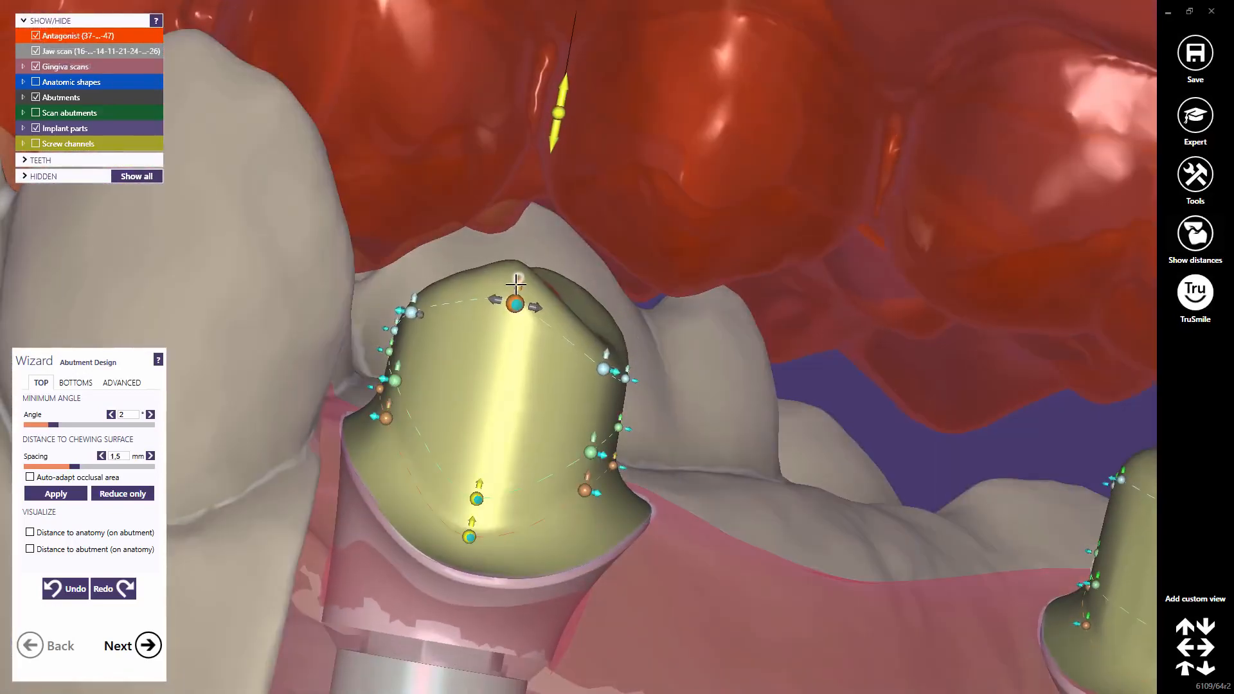
pyautogui.moveTo(515, 283); pyautogui.dragTo(515, 290)
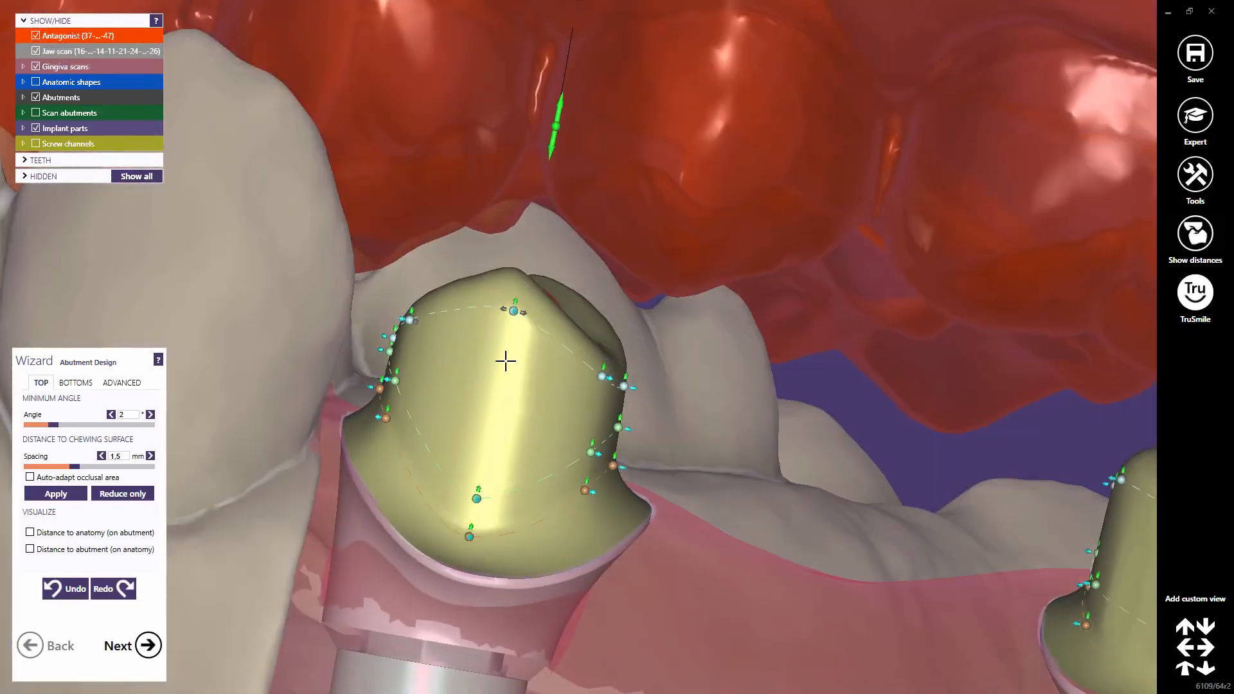
pyautogui.scroll(-5, 506, 361)
# Hide the antagonist, then widen the tooth 11 abutment and shift its mesial and distal control points toward the labial side.
pyautogui.click(241, 316)
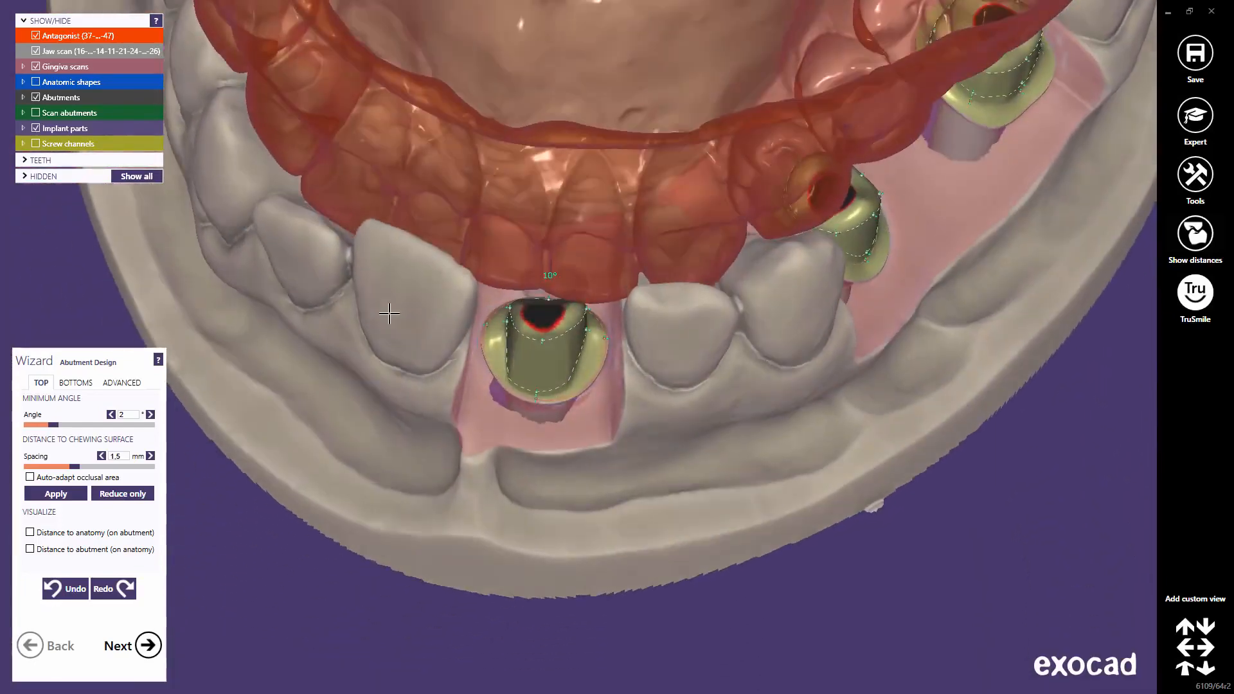
pyautogui.moveTo(389, 314); pyautogui.dragTo(237, 165, button='right')
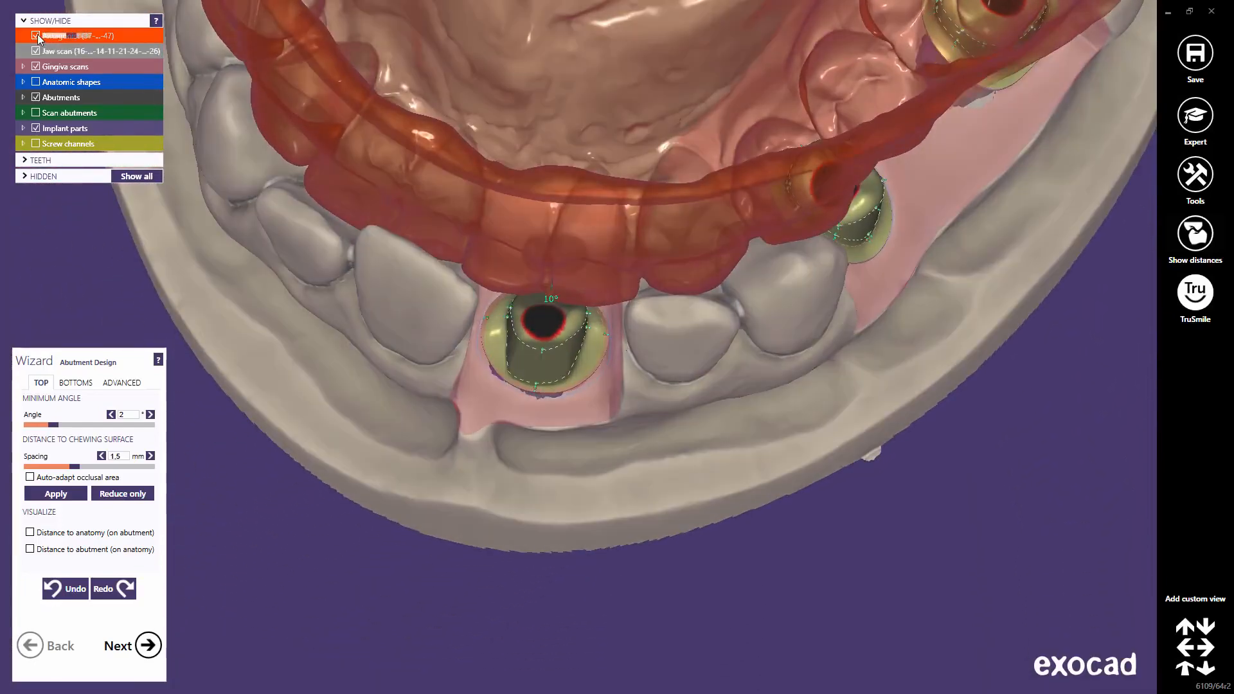
pyautogui.click(38, 36)
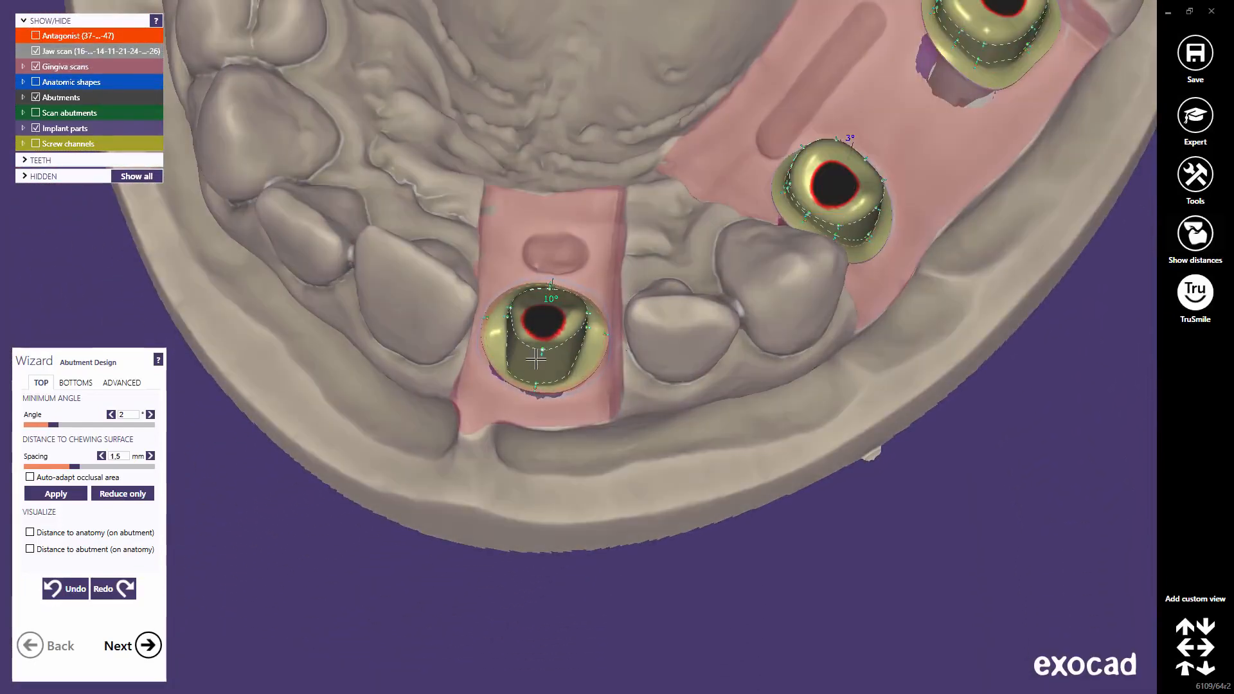
pyautogui.moveTo(537, 359); pyautogui.dragTo(566, 299, button='right')
pyautogui.scroll(4, 566, 299)
pyautogui.scroll(1, 566, 300)
pyautogui.moveTo(514, 292); pyautogui.dragTo(515, 331)
pyautogui.moveTo(703, 336); pyautogui.dragTo(694, 371)
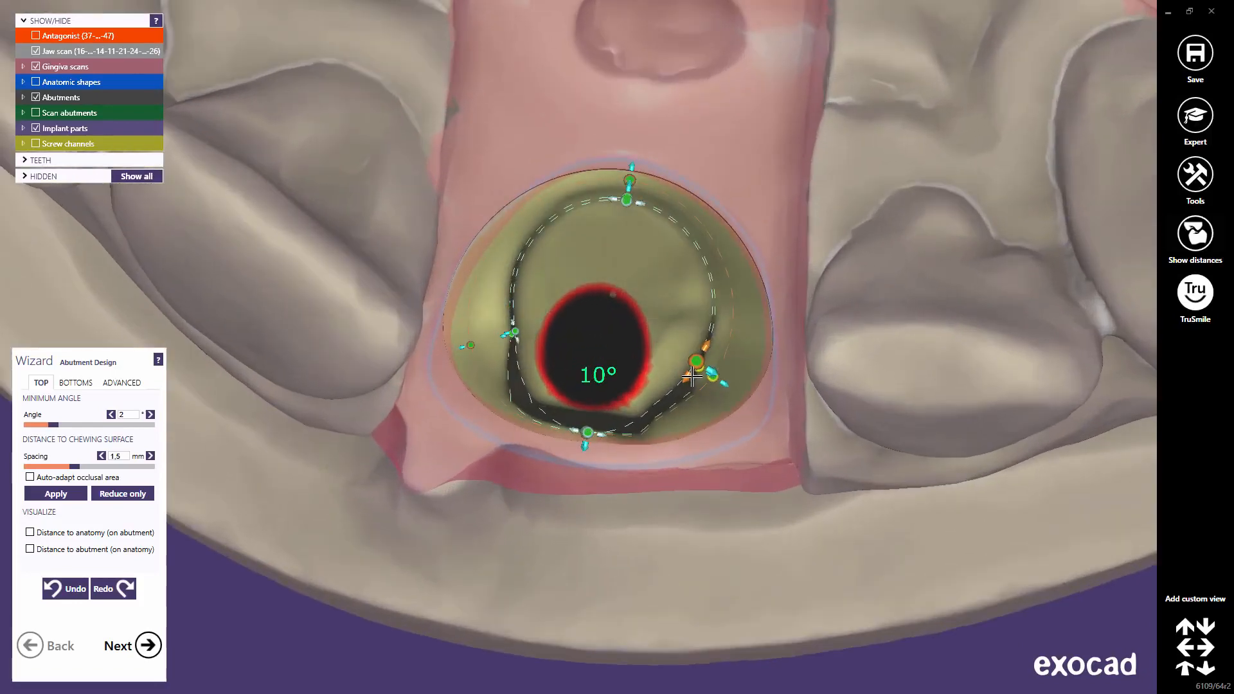
pyautogui.moveTo(727, 384); pyautogui.dragTo(732, 387)
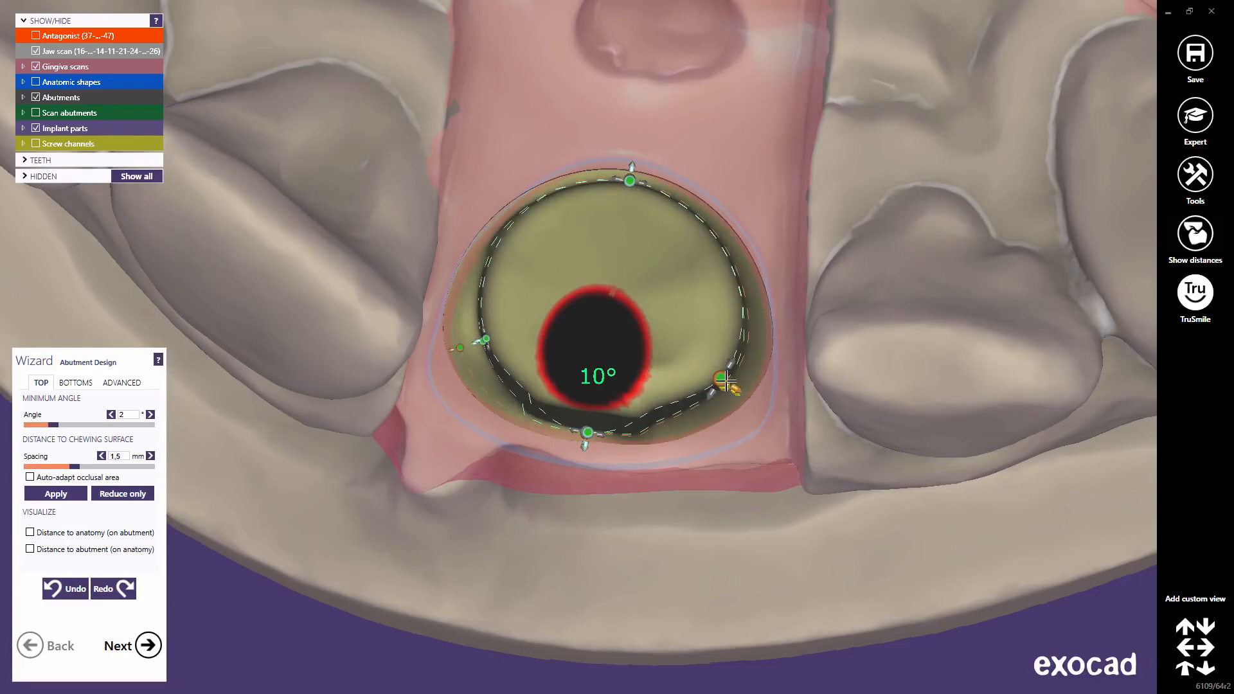
# Add a control point on the distopalatal and mesiopalatal sides of the tooth 11 abutment outline.
pyautogui.moveTo(717, 270); pyautogui.dragTo(717, 295, button='right')
pyautogui.click(721, 248)
pyautogui.click(520, 212)
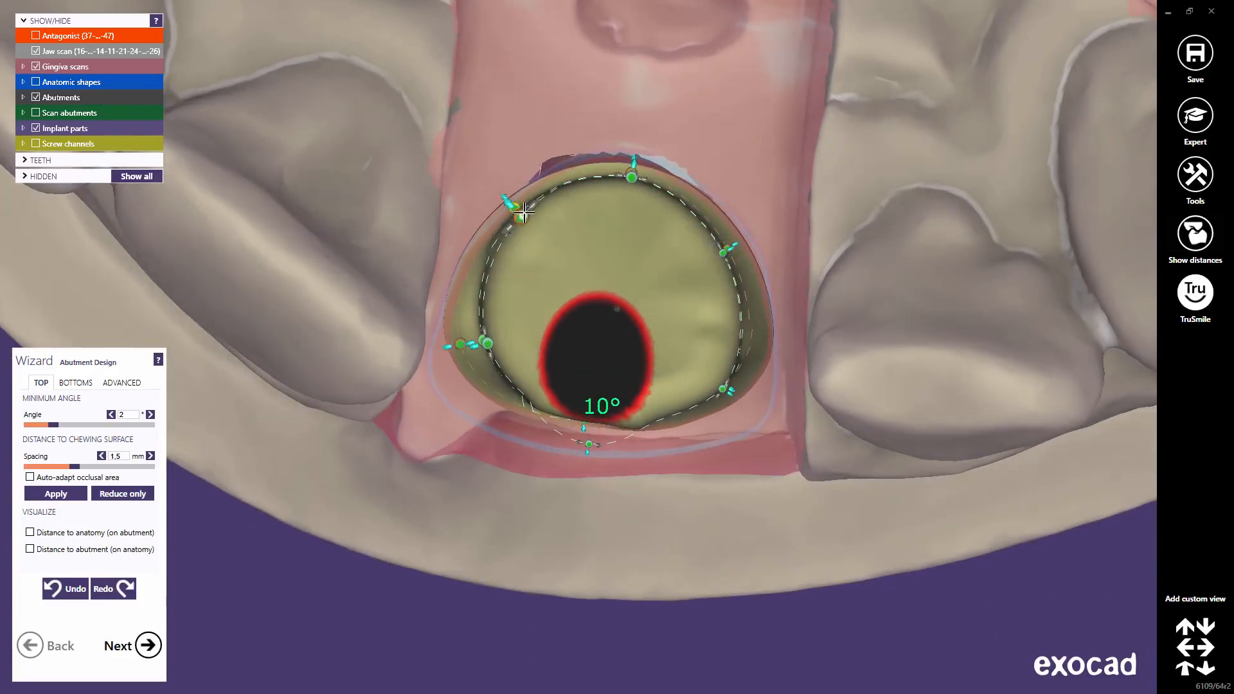
# Move the distopalatal and mesiopalatal control points of the tooth 11 abutment top inward.
pyautogui.moveTo(531, 211); pyautogui.dragTo(721, 235, button='right')
pyautogui.scroll(4, 726, 234)
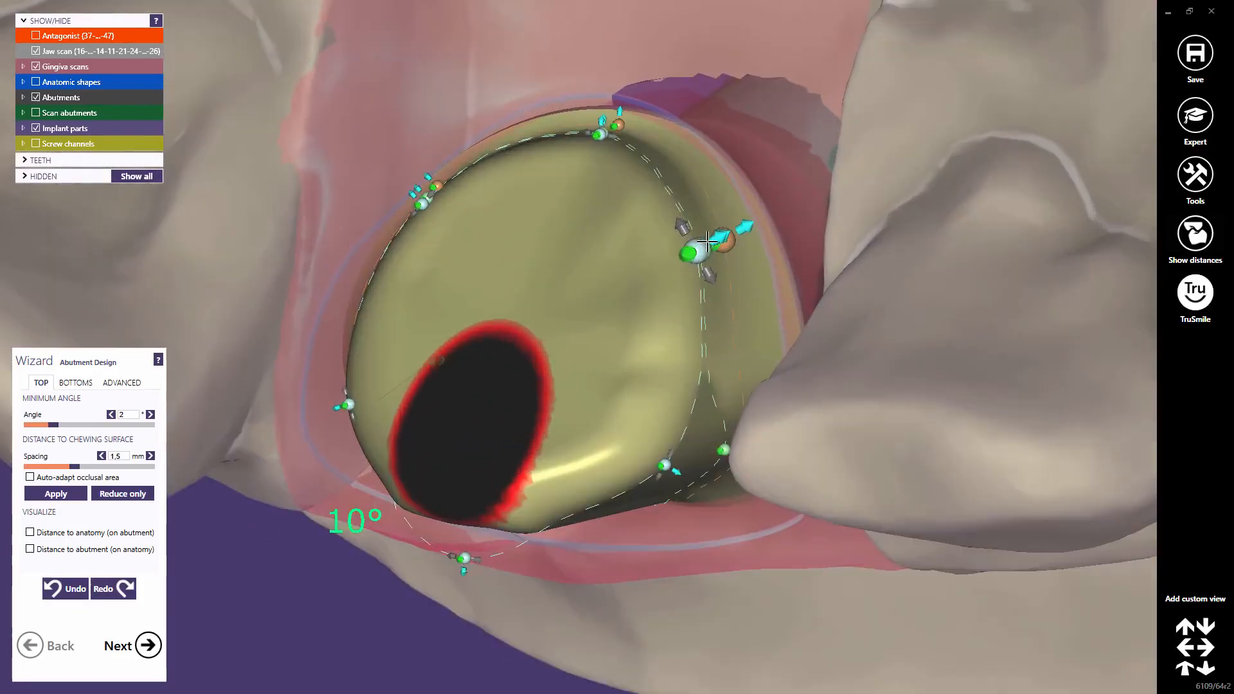
pyautogui.moveTo(726, 234); pyautogui.dragTo(693, 259)
pyautogui.moveTo(627, 236); pyautogui.dragTo(630, 237, button='right')
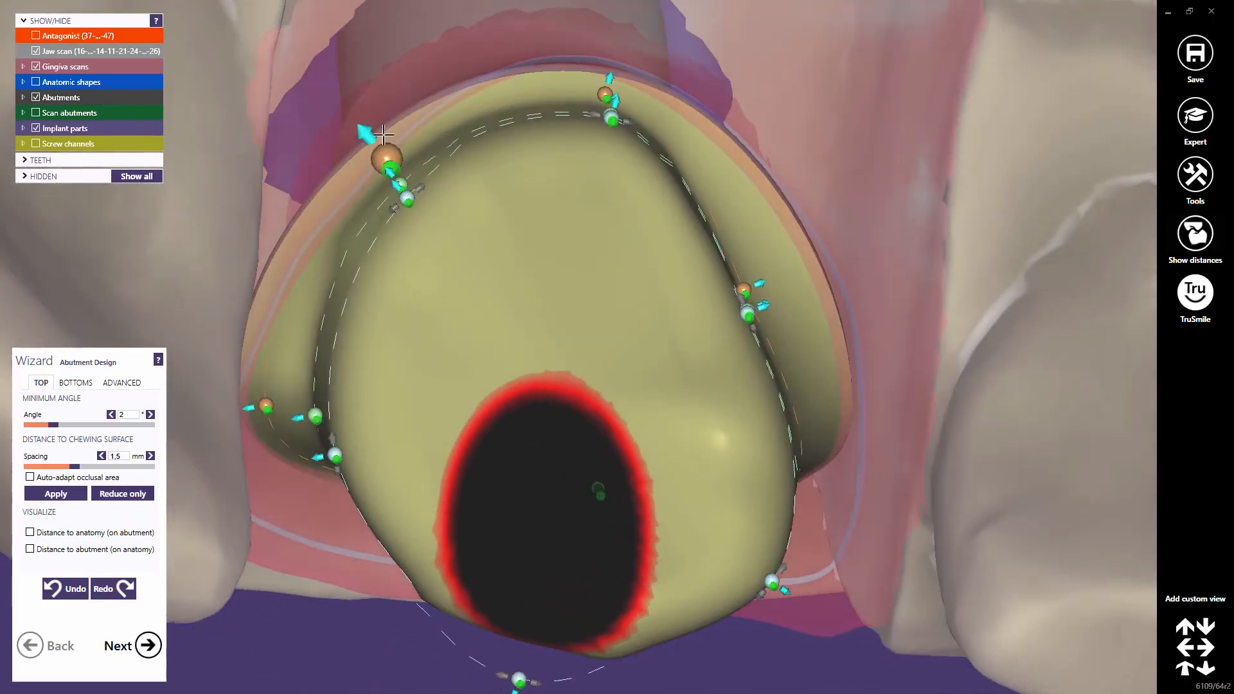
pyautogui.moveTo(368, 135); pyautogui.dragTo(413, 179)
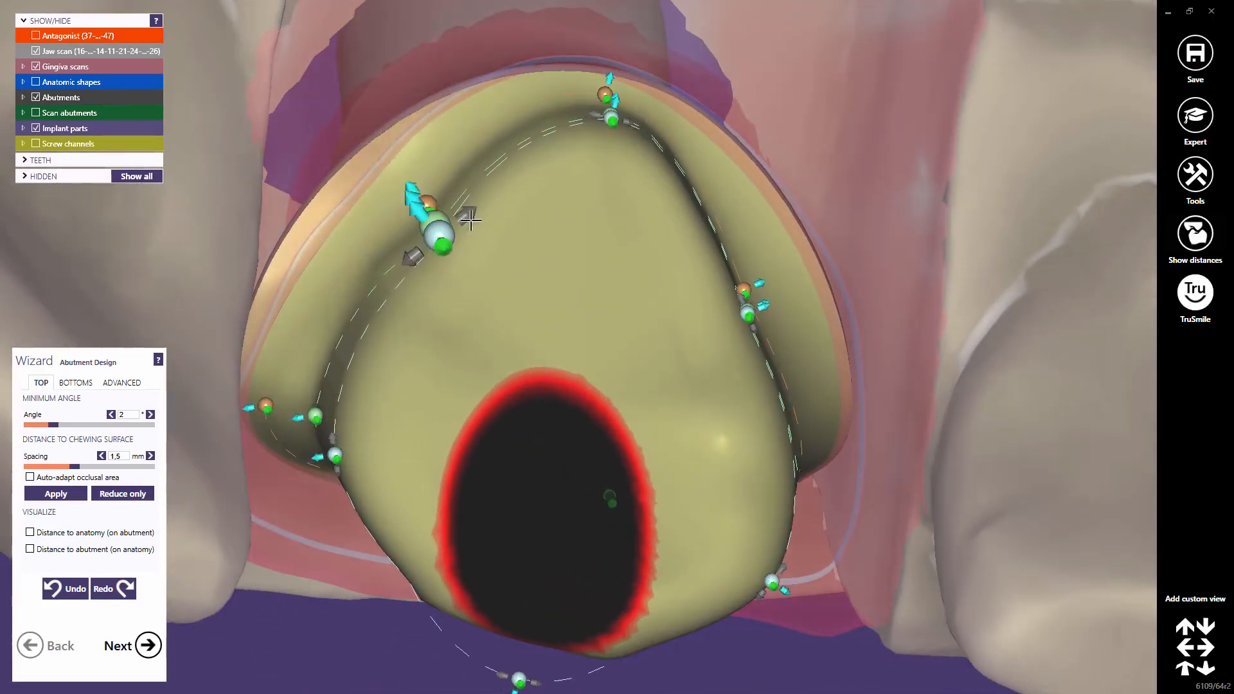
# Raise the mesial and distal control points on the top edge of the tooth 11 abutment.
pyautogui.moveTo(413, 179); pyautogui.dragTo(292, 317, button='right')
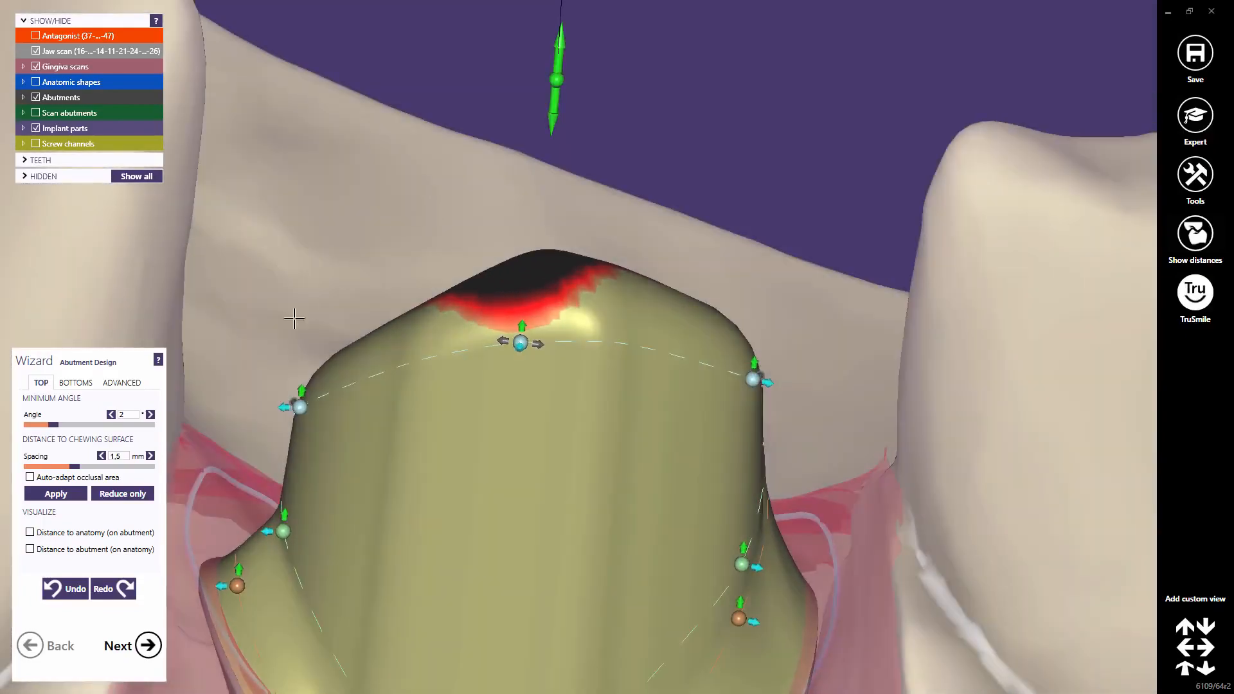
pyautogui.moveTo(302, 377); pyautogui.dragTo(331, 286)
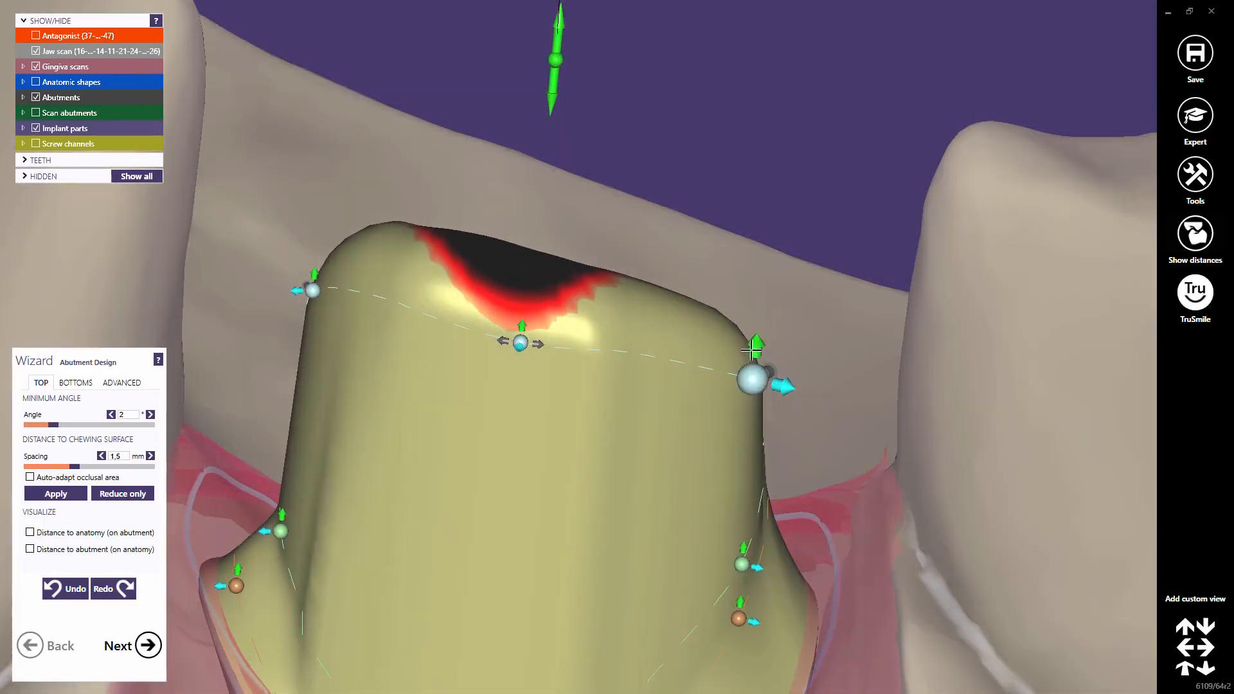
pyautogui.moveTo(752, 379); pyautogui.dragTo(756, 339)
# Hide the gingiva scans, then raise the middle labial point and lower the top labial and distal shoulder points of the tooth 11 abutment.
pyautogui.scroll(-5, 551, 373)
pyautogui.moveTo(581, 474); pyautogui.dragTo(603, 485, button='right')
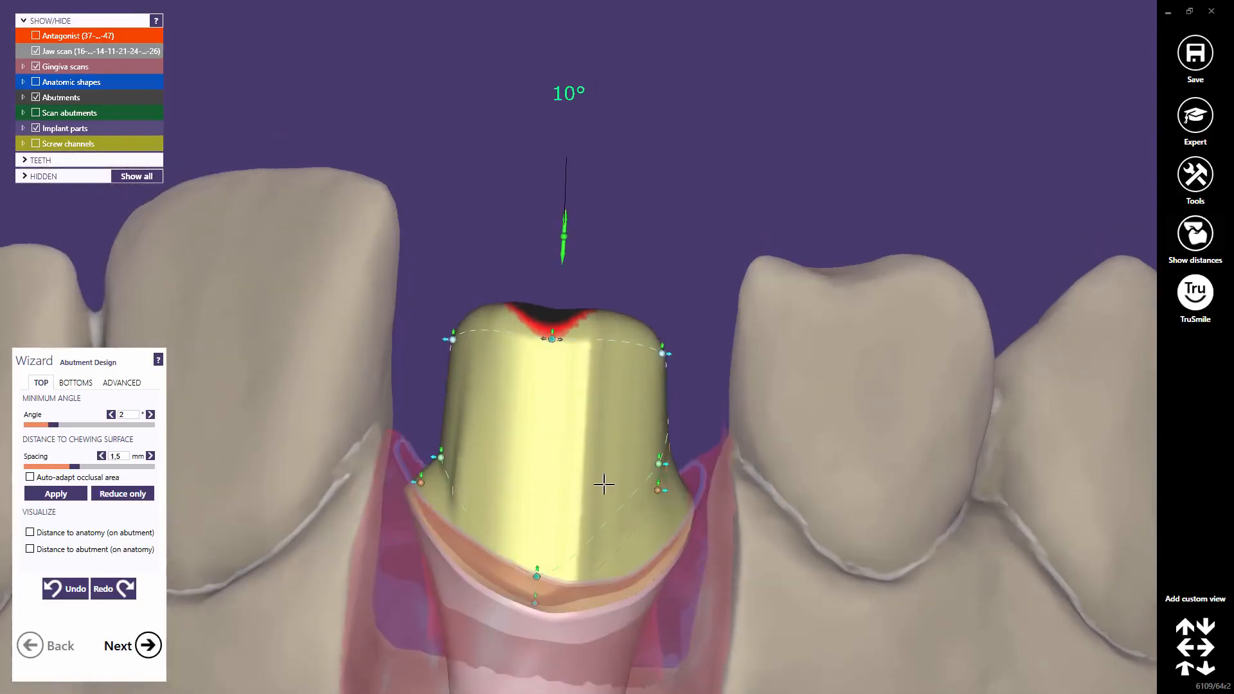
pyautogui.moveTo(625, 475); pyautogui.dragTo(623, 333, button='middle')
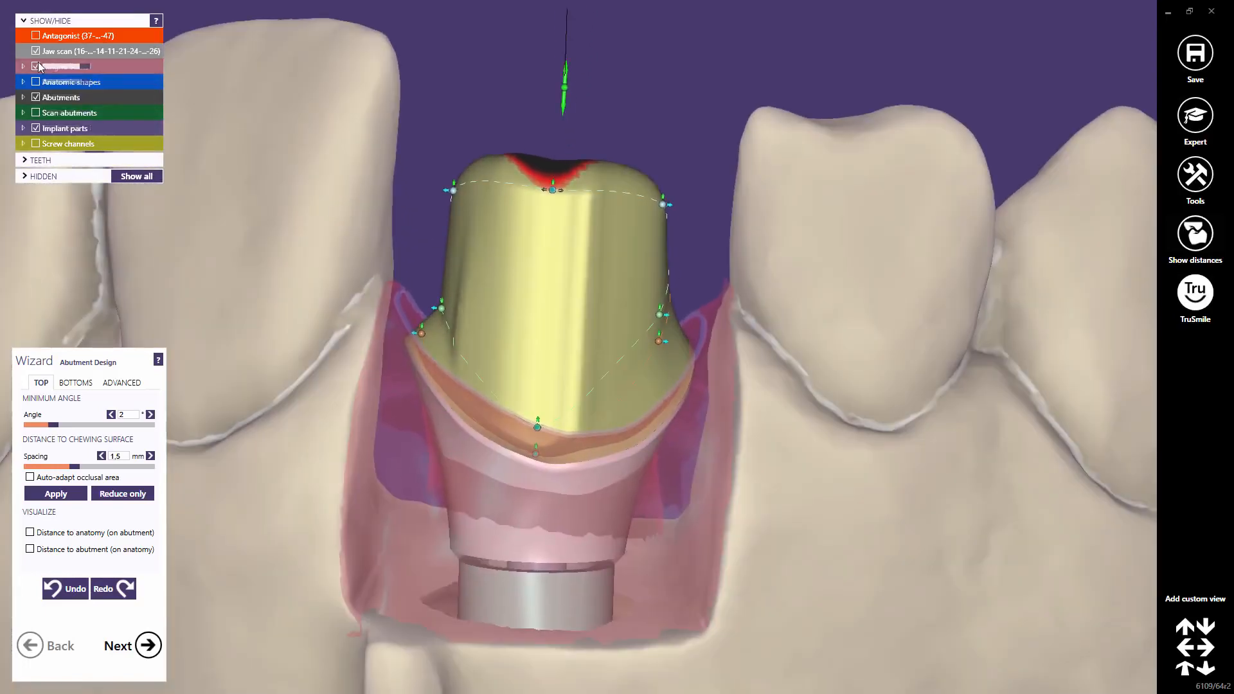
pyautogui.click(35, 66)
pyautogui.scroll(3, 516, 419)
pyautogui.moveTo(542, 427); pyautogui.dragTo(549, 353)
pyautogui.moveTo(555, 136); pyautogui.dragTo(550, 251)
pyautogui.moveTo(689, 320); pyautogui.dragTo(686, 393)
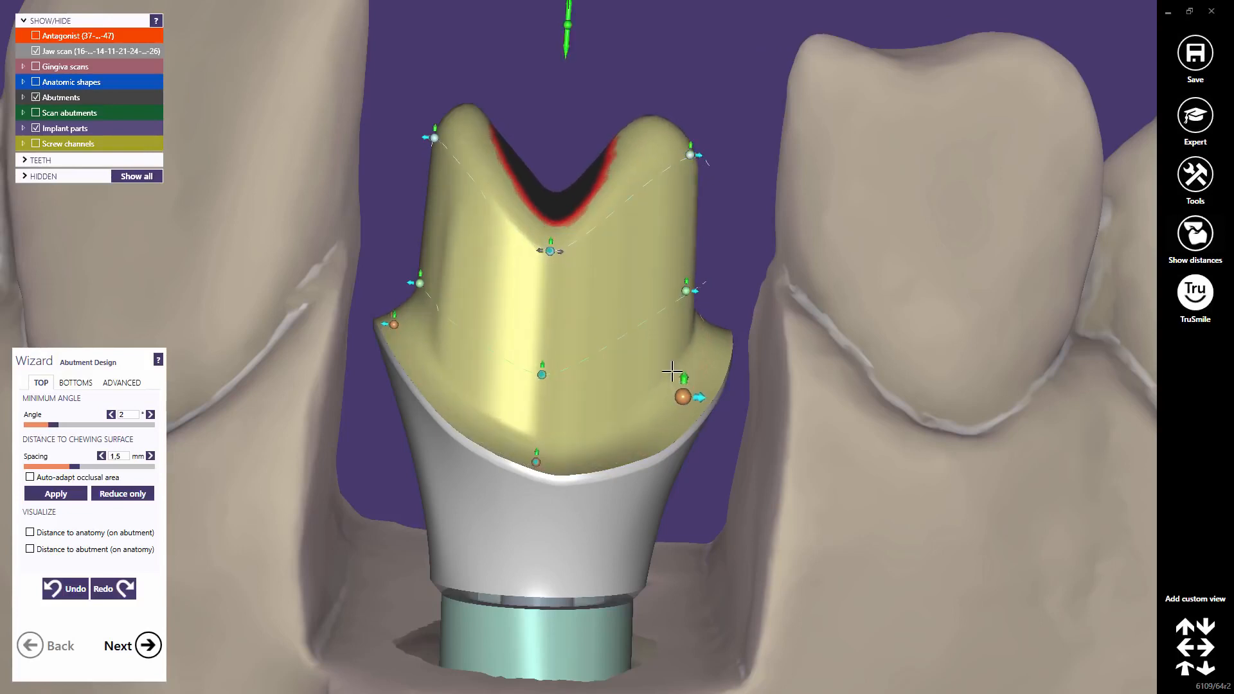
# Move the mesial and distal top-edge control points of the tooth 11 abutment inward and lower the distal one slightly.
pyautogui.moveTo(419, 136); pyautogui.dragTo(428, 137)
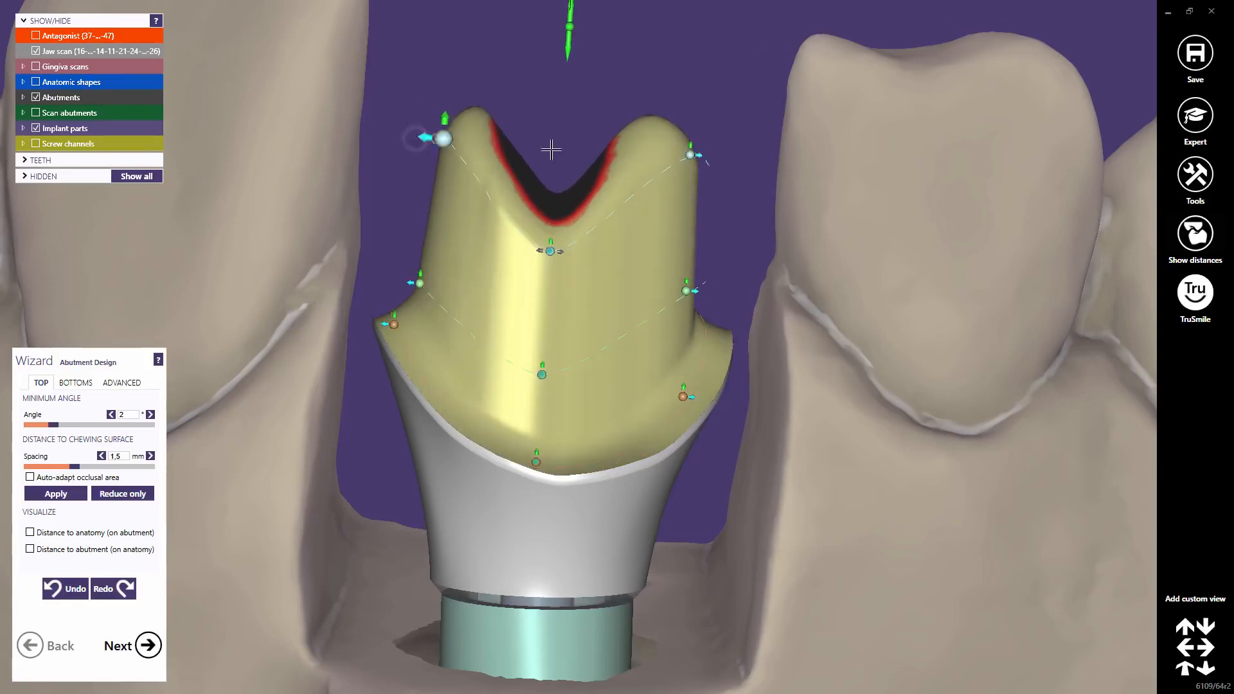
pyautogui.moveTo(702, 156); pyautogui.dragTo(691, 156)
pyautogui.moveTo(691, 173)
pyautogui.mouseDown(button='right')
pyautogui.moveTo(688, 193)
pyautogui.moveTo(674, 183)
pyautogui.mouseUp(button='right')
pyautogui.scroll(2, 675, 161)
pyautogui.moveTo(694, 112)
pyautogui.mouseDown()
pyautogui.moveTo(696, 95)
pyautogui.moveTo(684, 135)
pyautogui.mouseUp()
# Raise the middle-row labial control point of the tooth 11 abutment further.
pyautogui.moveTo(667, 192); pyautogui.dragTo(651, 195, button='right')
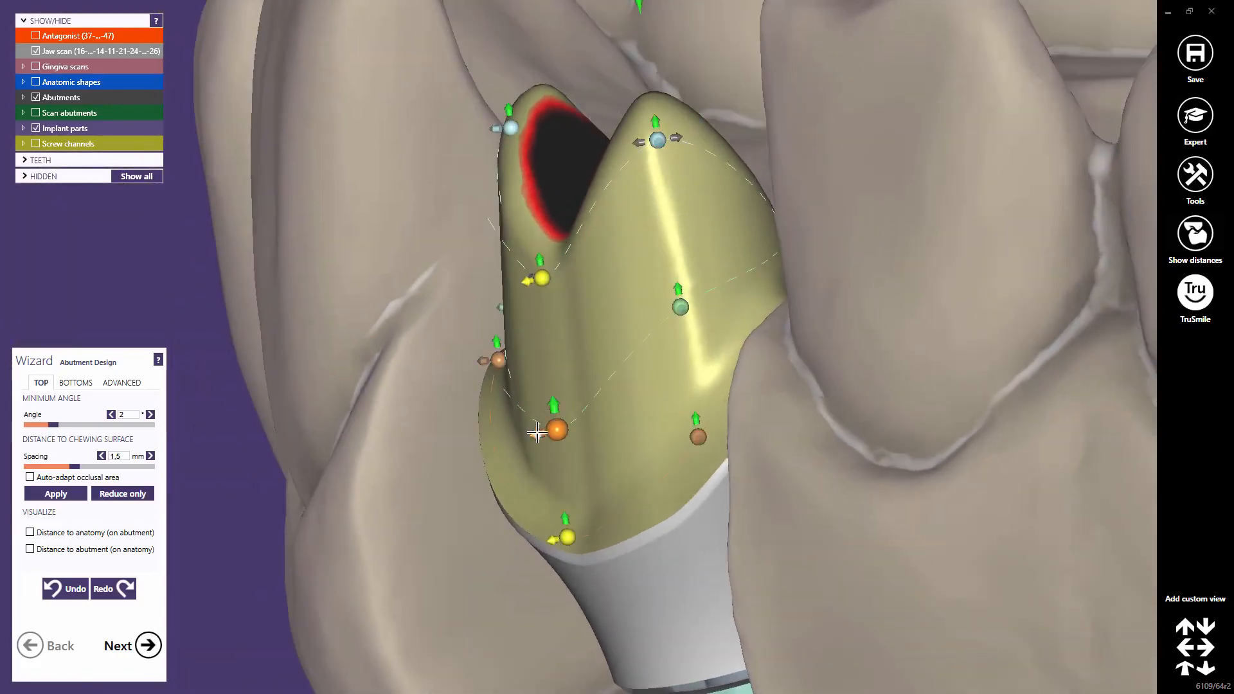
pyautogui.moveTo(542, 432); pyautogui.dragTo(552, 382)
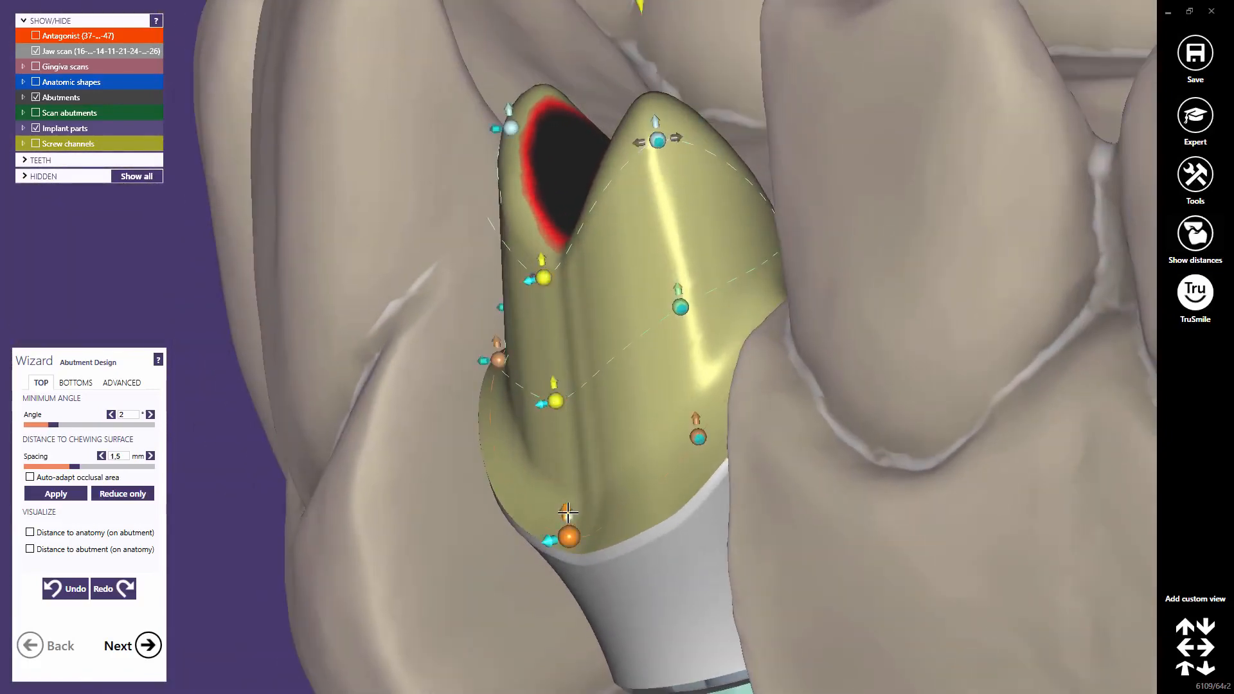
pyautogui.moveTo(565, 518); pyautogui.dragTo(580, 500, button='right')
pyautogui.scroll(-6, 565, 465)
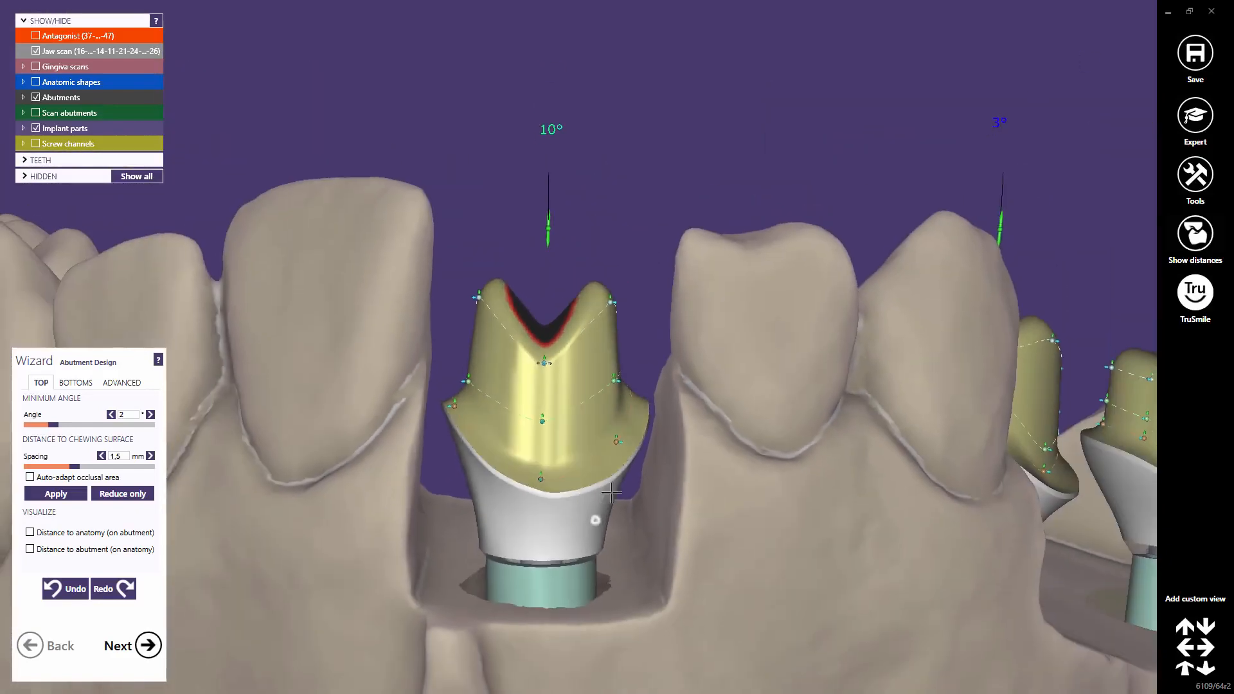
pyautogui.moveTo(612, 493); pyautogui.dragTo(632, 404, button='middle')
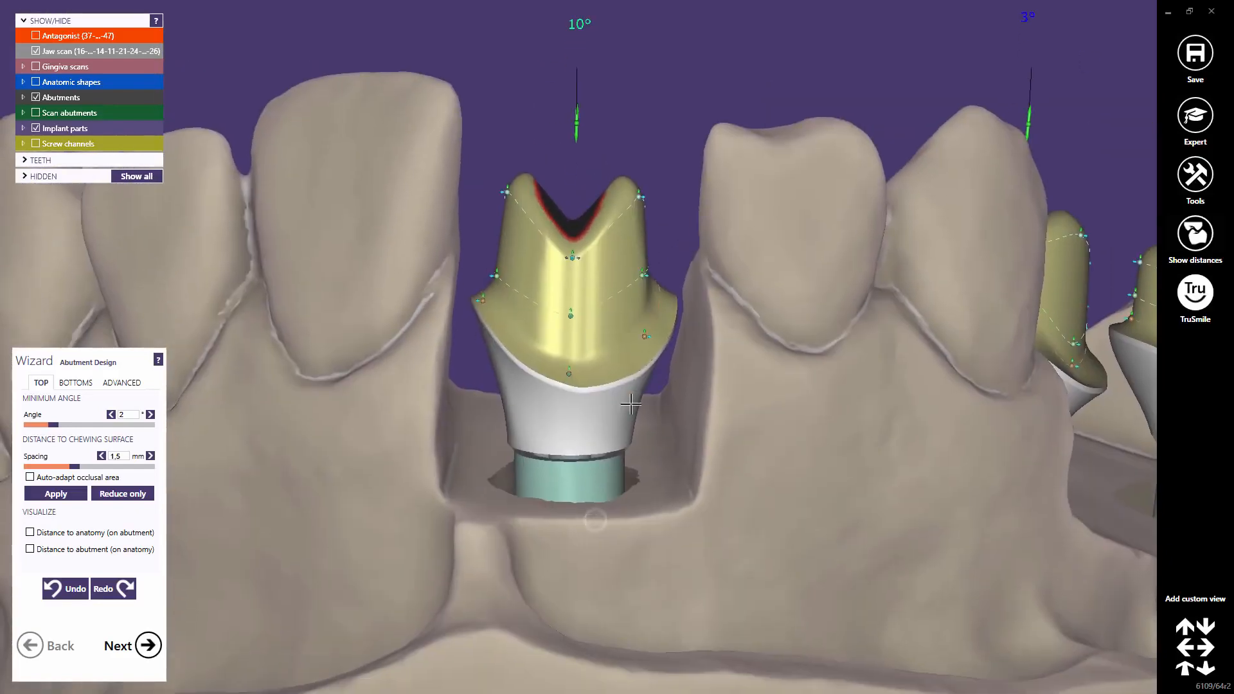
# Show the gingiva scans and reshape the tooth 11 abutment's palatal margin toward the implant, adding a margin point at its middle.
pyautogui.moveTo(581, 212); pyautogui.dragTo(578, 221, button='right')
pyautogui.moveTo(579, 221); pyautogui.dragTo(565, 446, button='middle')
pyautogui.click(35, 66)
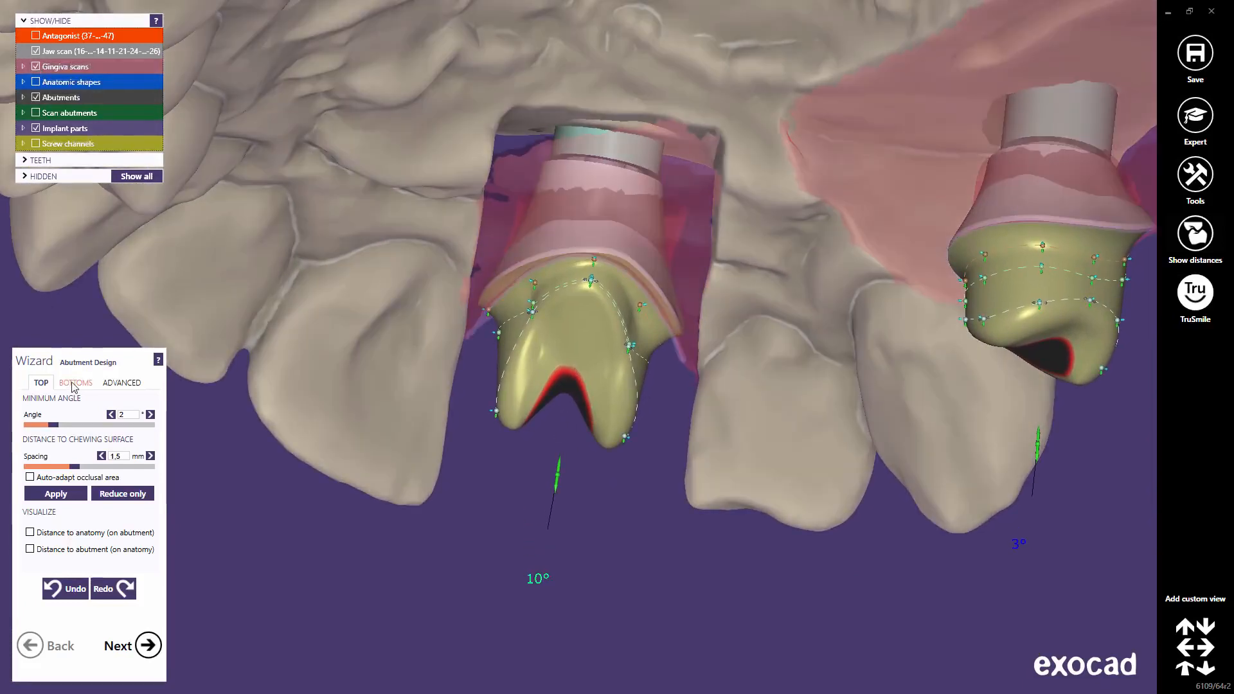
pyautogui.click(73, 384)
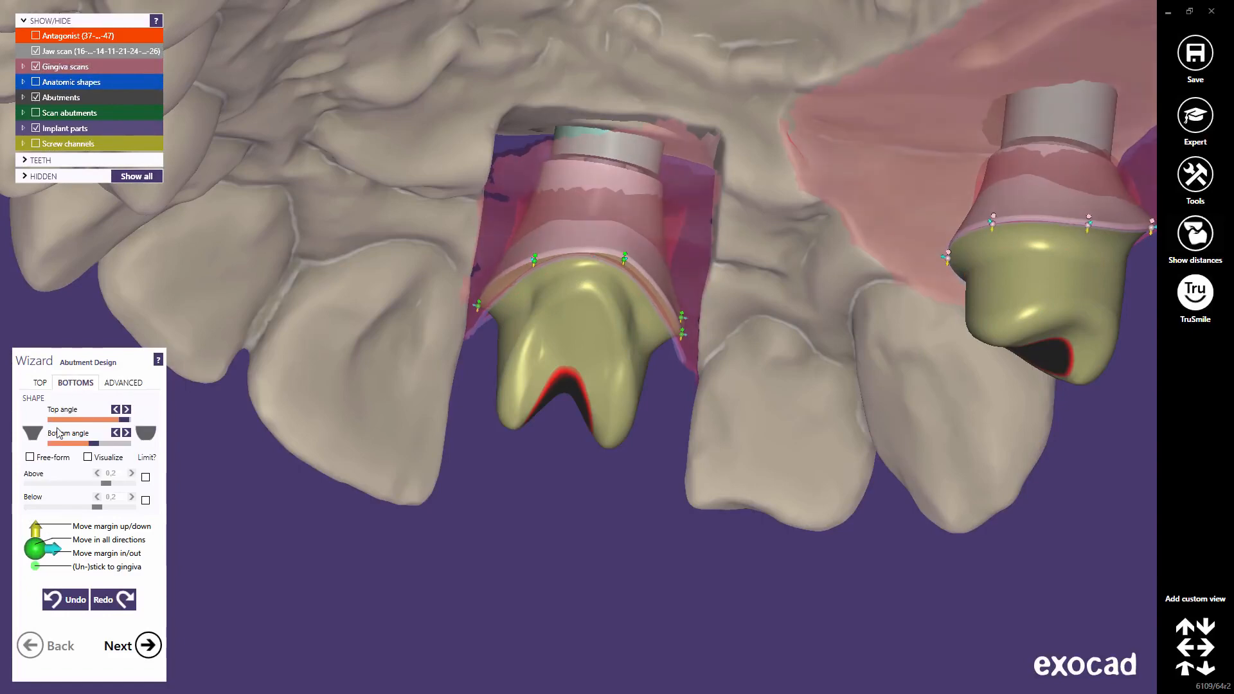
pyautogui.scroll(5, 533, 264)
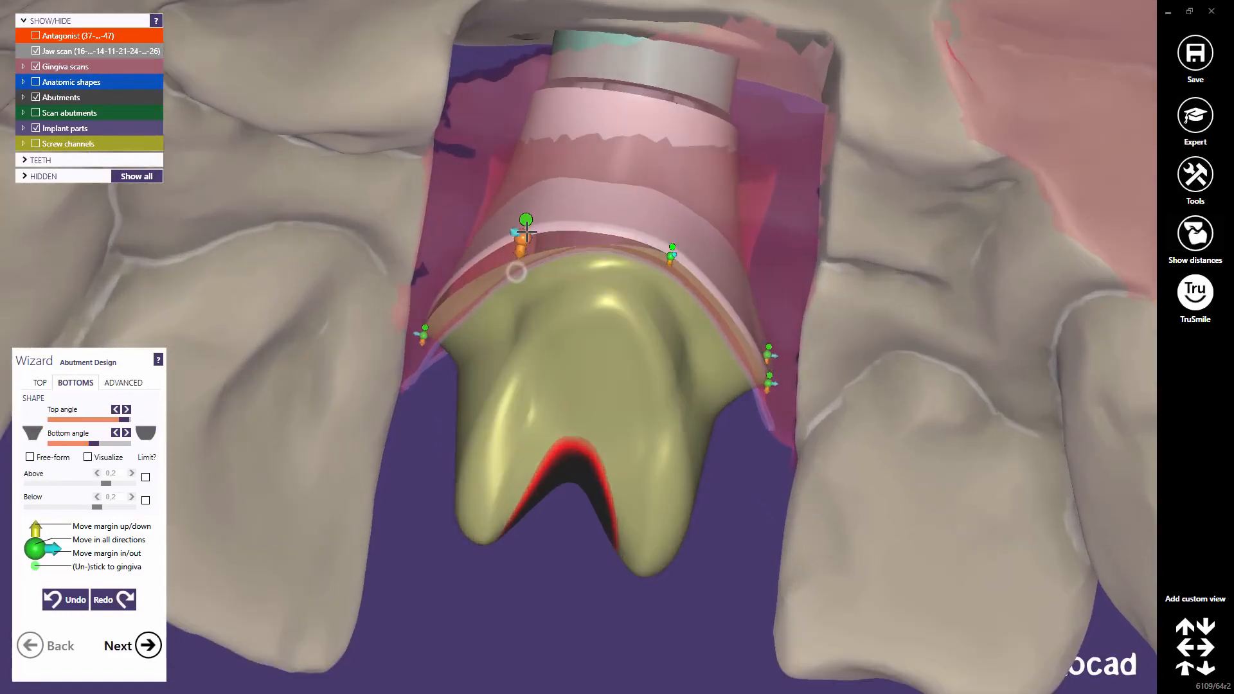
pyautogui.moveTo(669, 267); pyautogui.dragTo(672, 249)
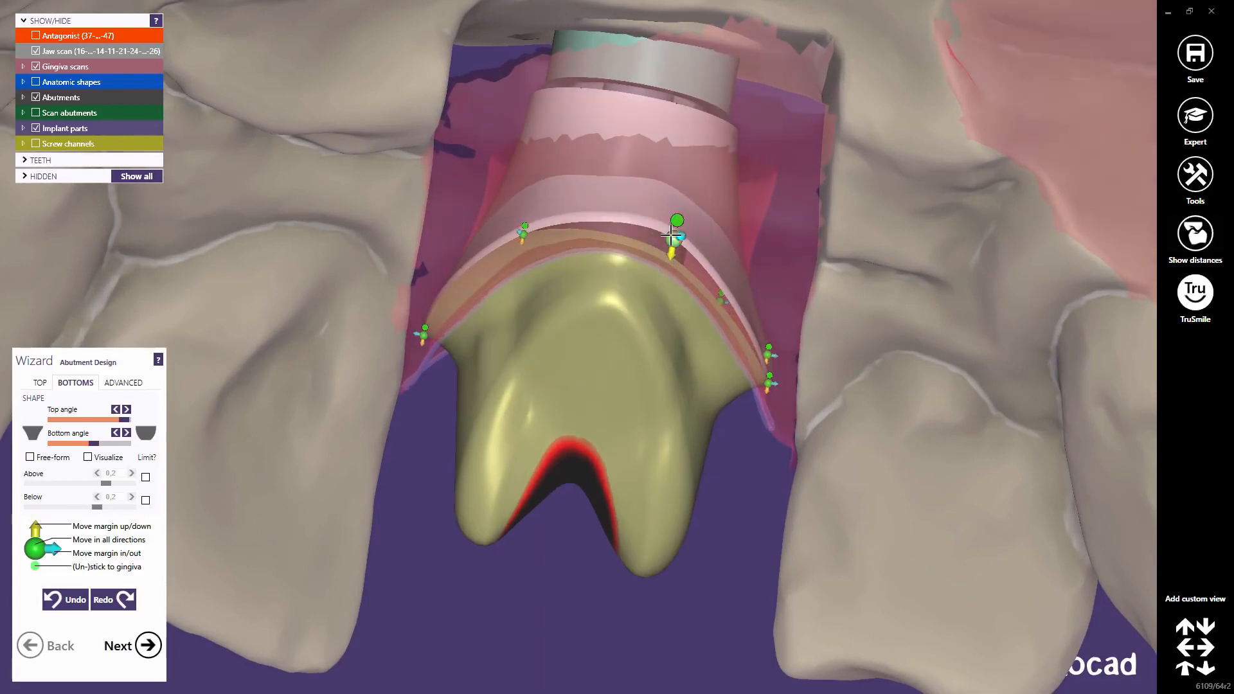
pyautogui.click(600, 221)
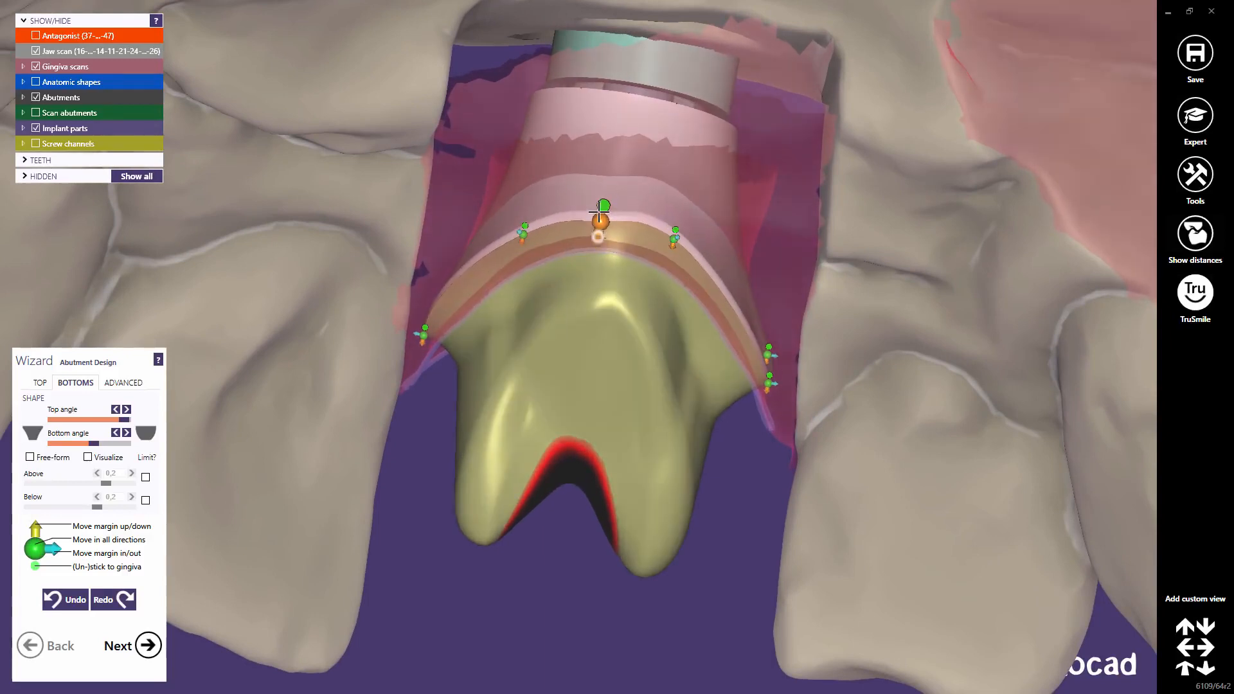
# Return to shaping the abutment tops and hide the jaw scans to show all three abutments with their implant parts.
pyautogui.moveTo(618, 344); pyautogui.dragTo(543, 95, button='right')
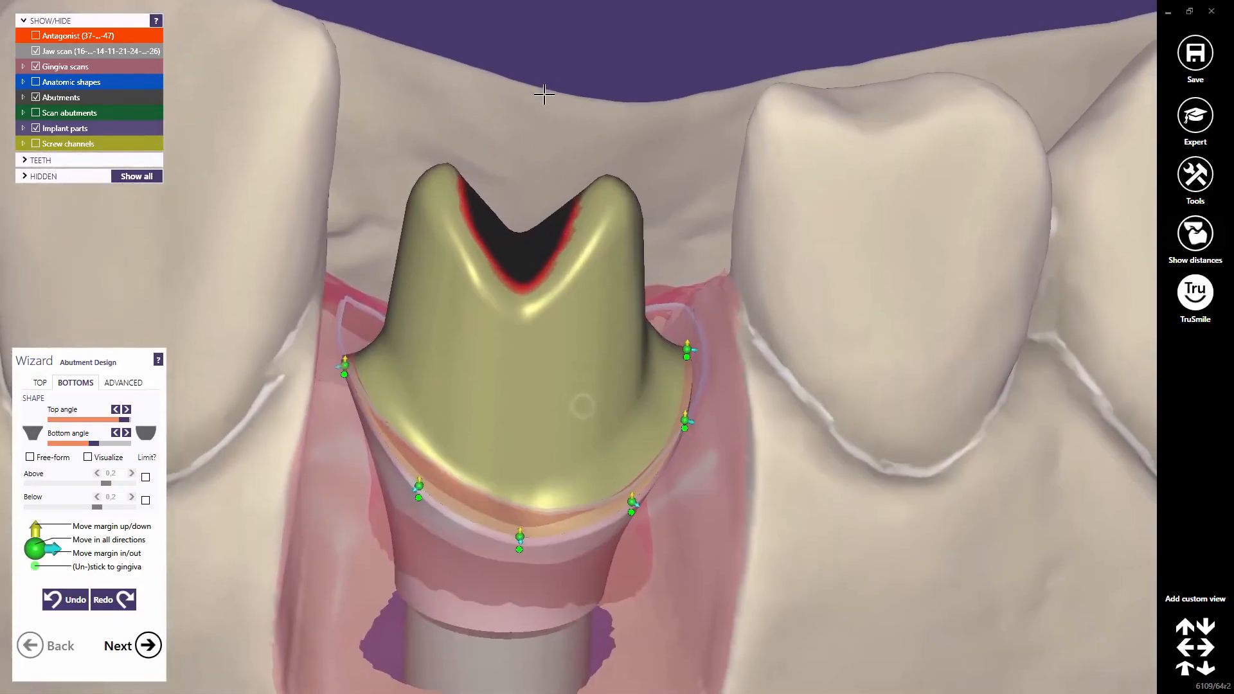
pyautogui.scroll(-8, 554, 223)
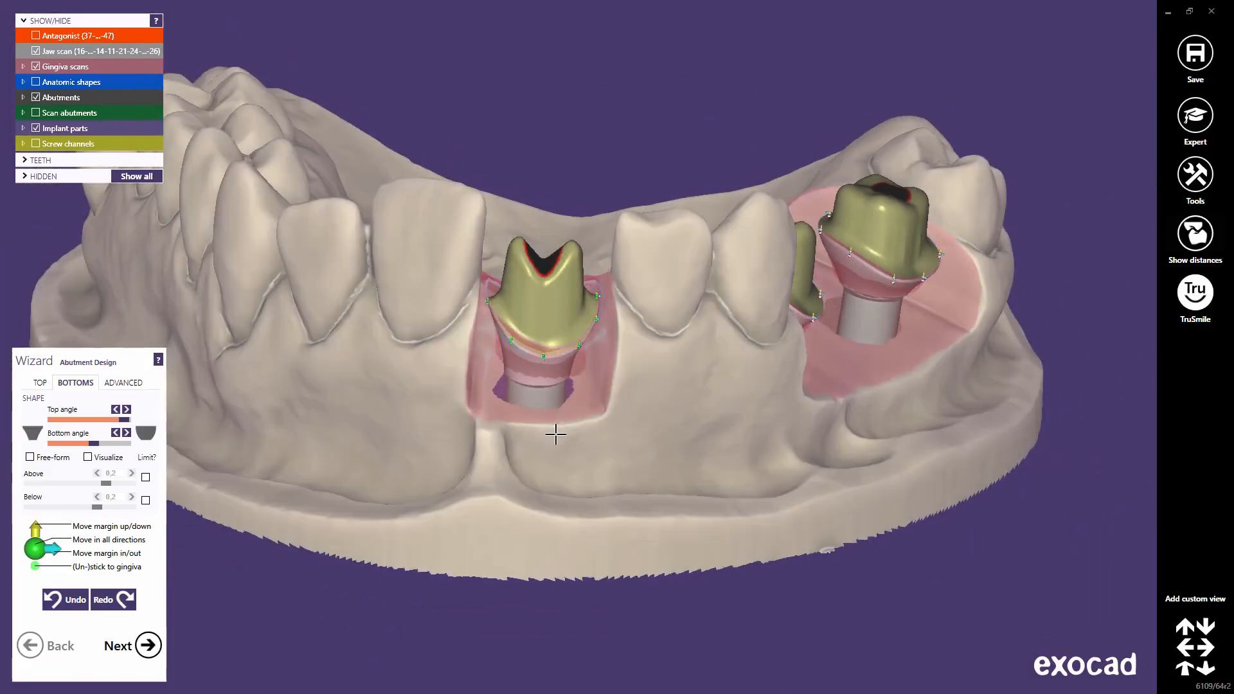
pyautogui.moveTo(553, 433); pyautogui.dragTo(626, 431, button='right')
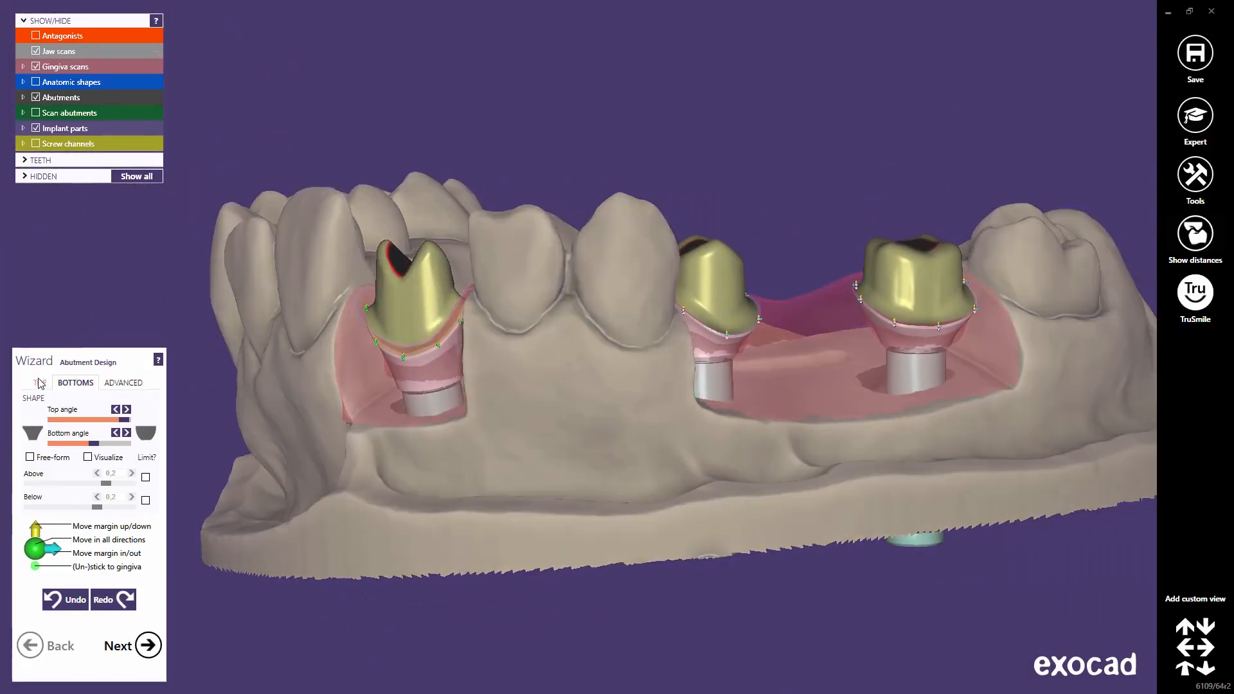
pyautogui.click(40, 383)
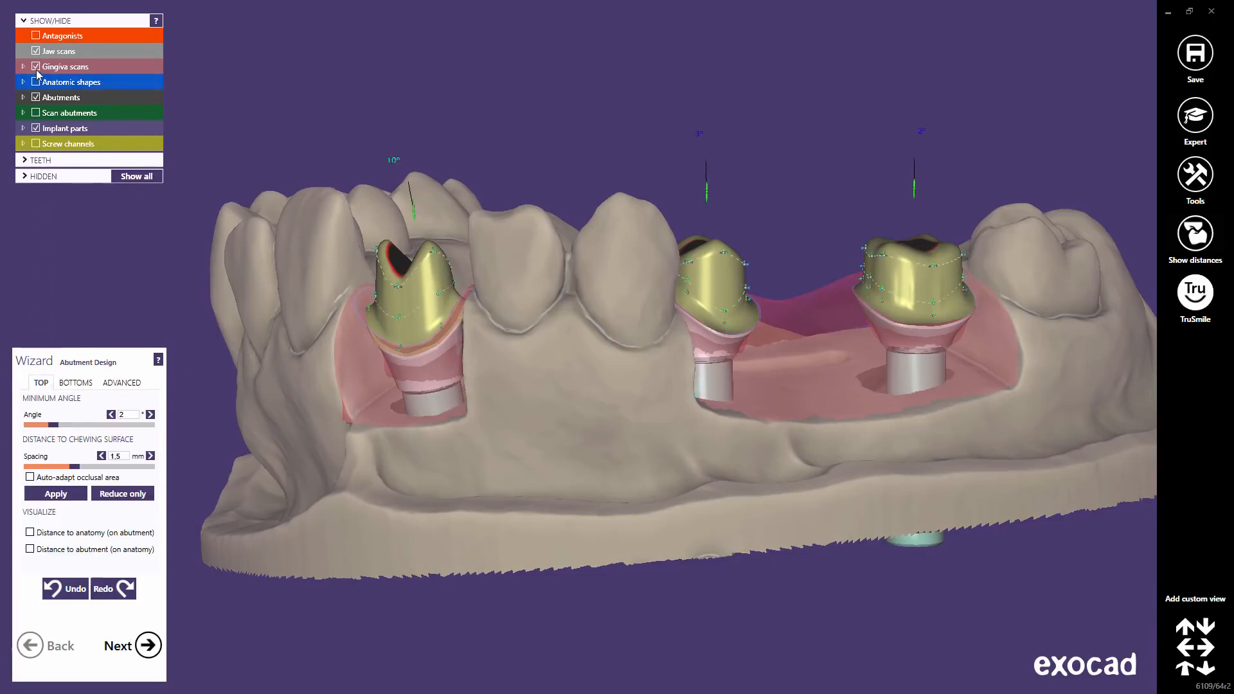
pyautogui.click(35, 50)
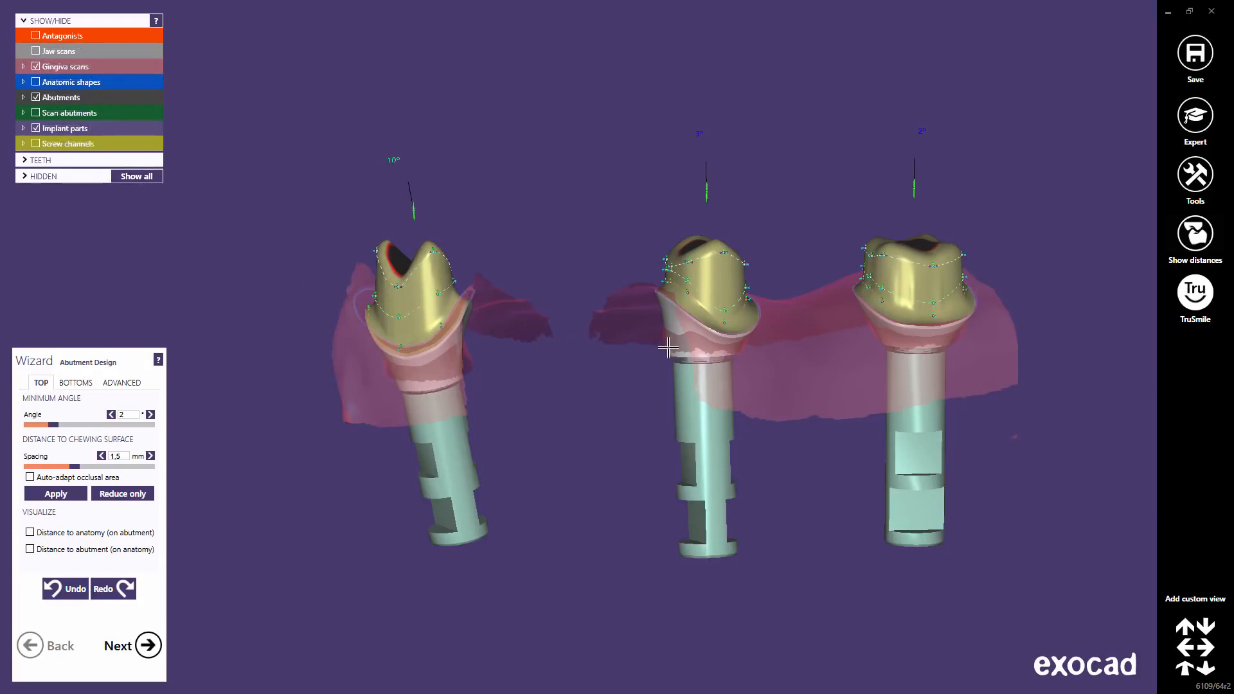
pyautogui.scroll(3, 670, 347)
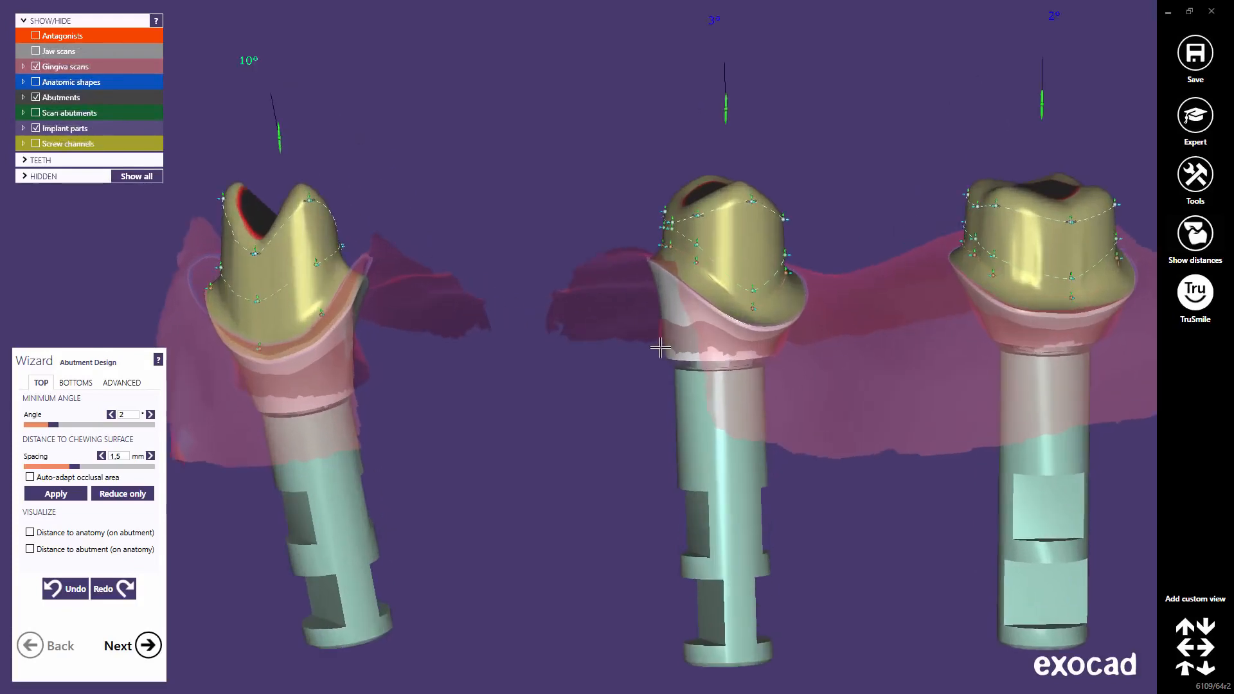
# Try a minimum angle of 6°, then 0°, and widen the top of the tooth 16 abutment.
pyautogui.click(128, 416)
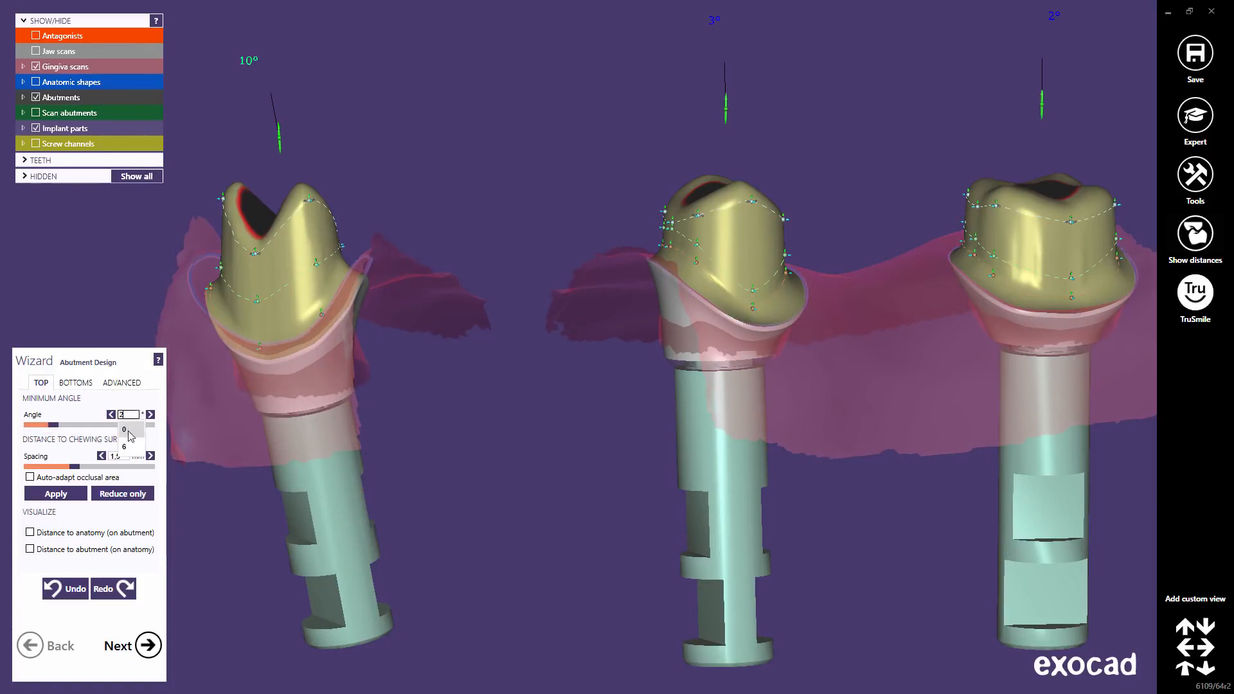
pyautogui.click(126, 447)
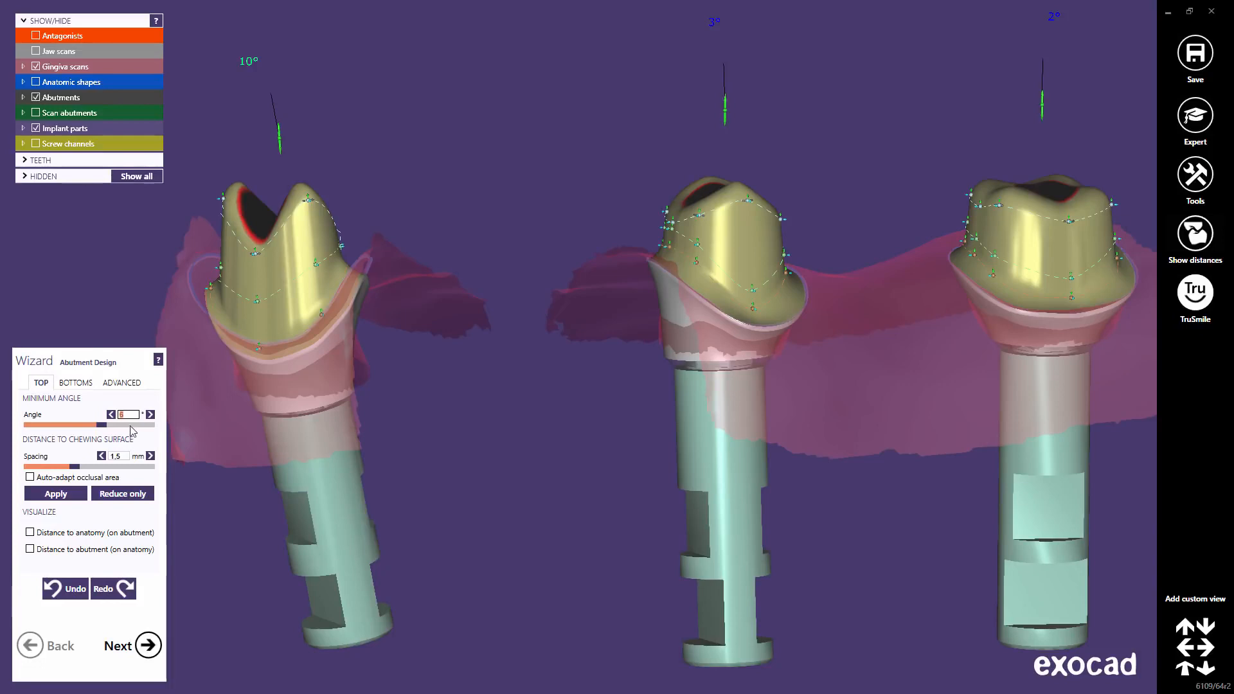
pyautogui.click(131, 416)
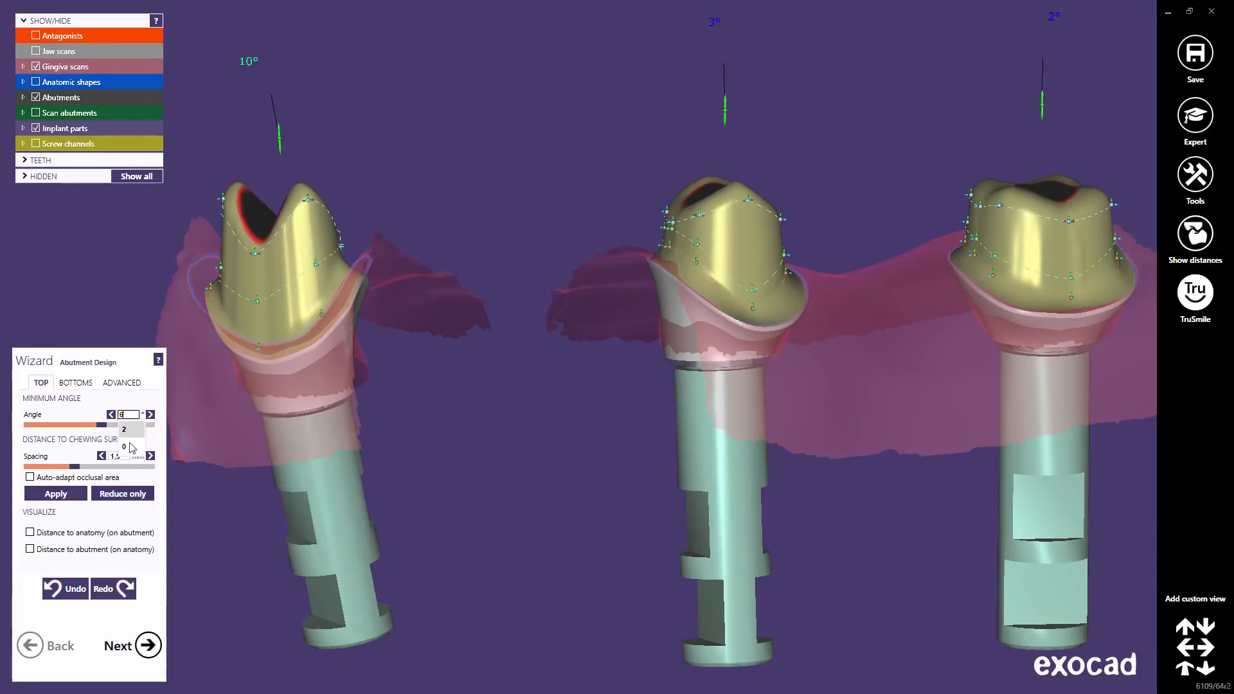
pyautogui.click(126, 447)
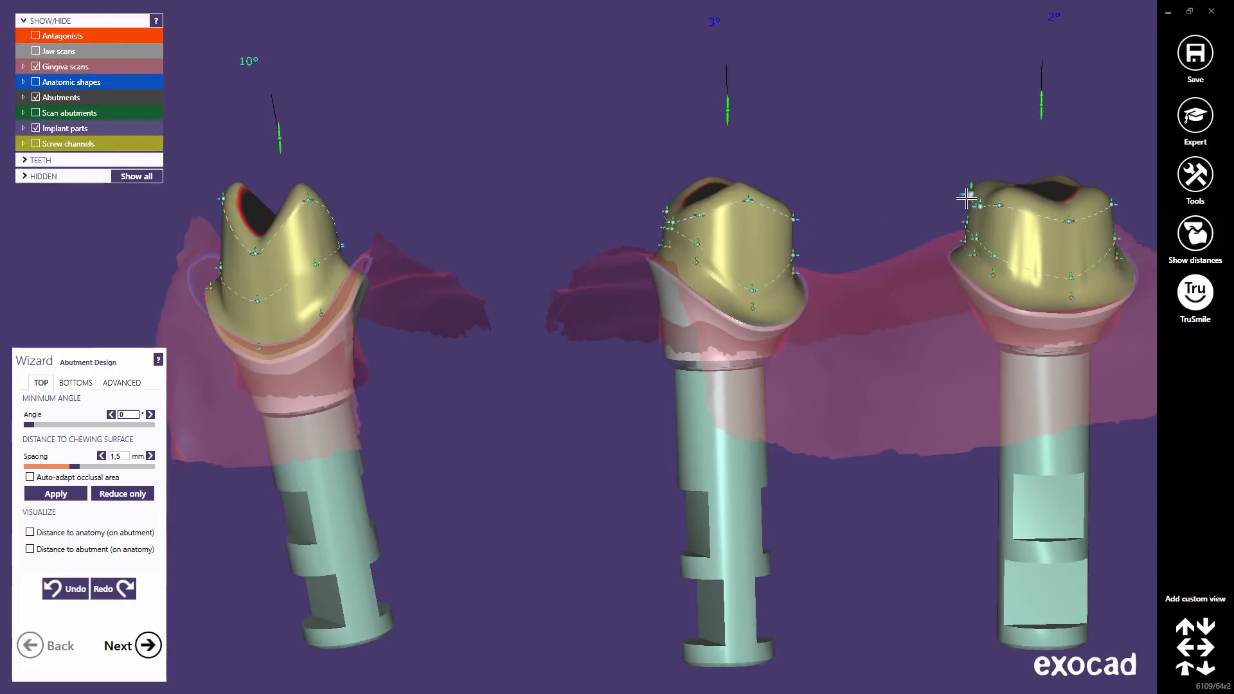
pyautogui.moveTo(965, 194); pyautogui.dragTo(952, 193)
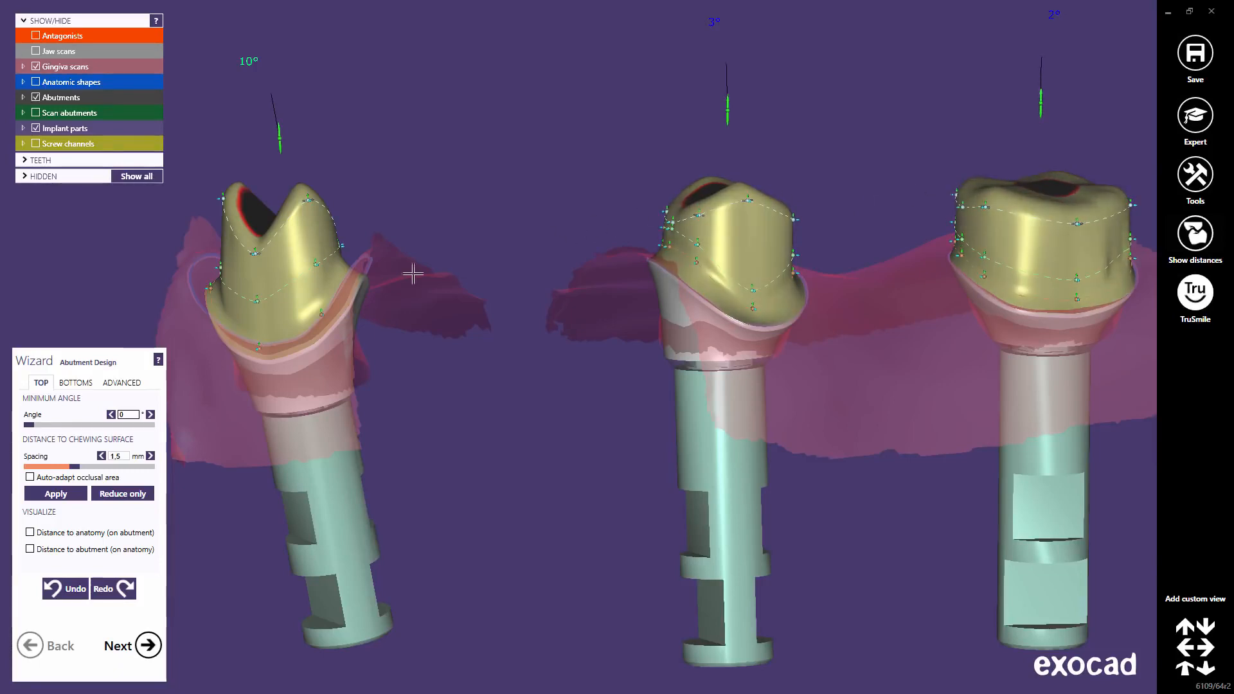
# Set the minimum angle to 2° and undo the trial angle changes and abutment widening.
pyautogui.doubleClick(130, 415)
pyautogui.write('2')
pyautogui.press('Return')
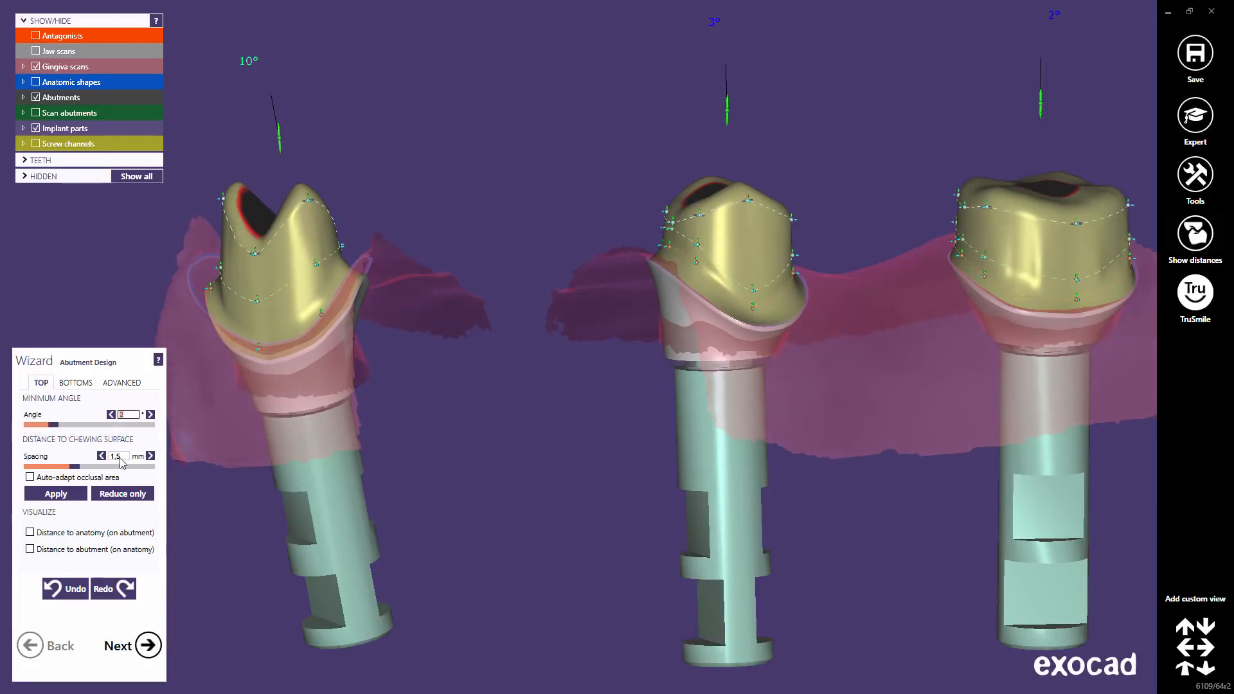
pyautogui.click(73, 591)
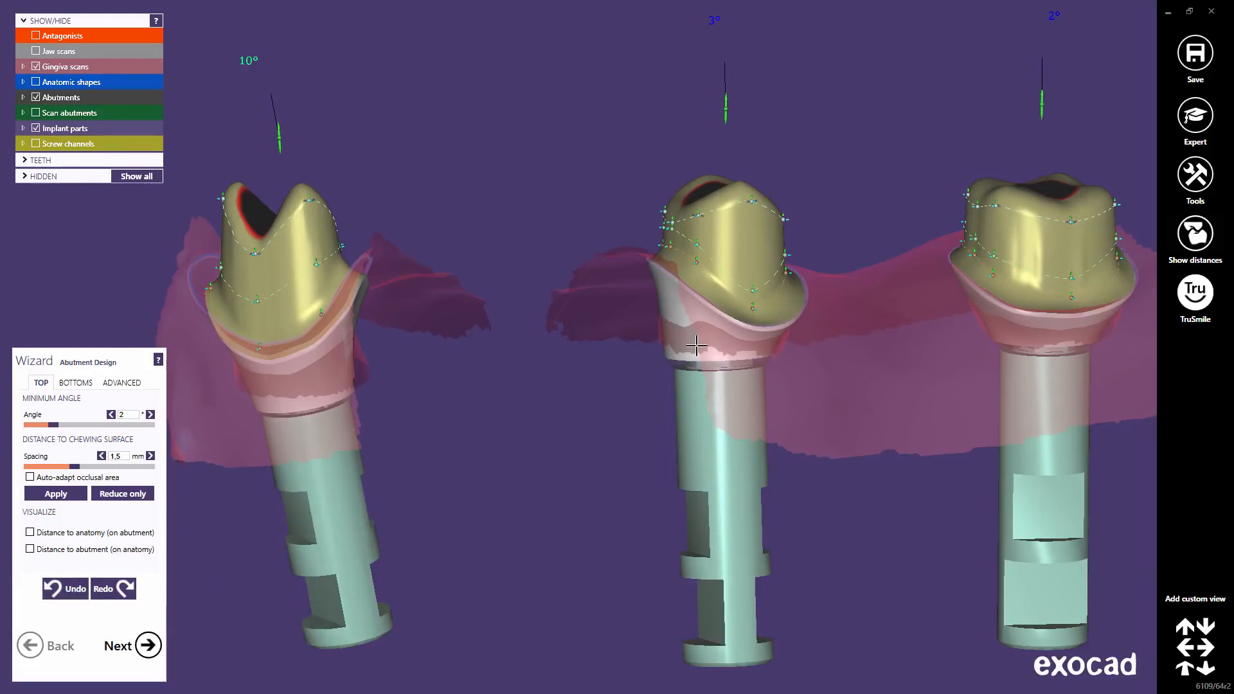
# Hide the gingiva scans and enable automatic adaptation of the occlusal area for the abutments.
pyautogui.scroll(-4, 721, 320)
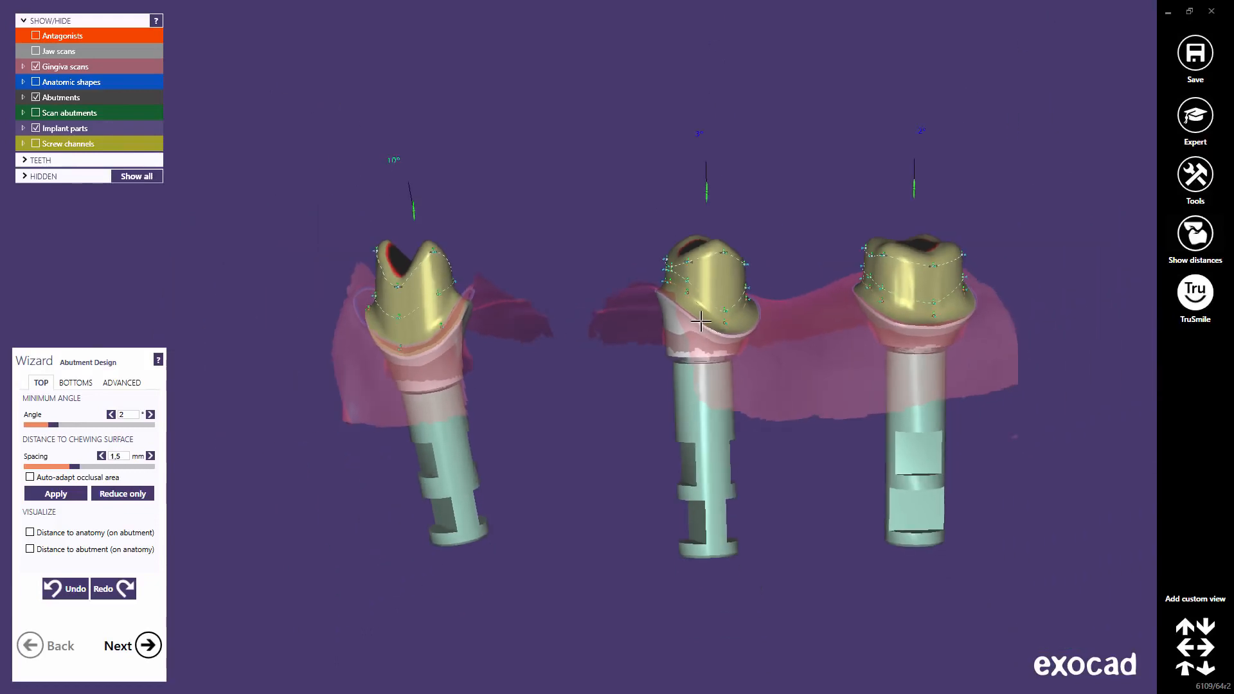
pyautogui.click(36, 66)
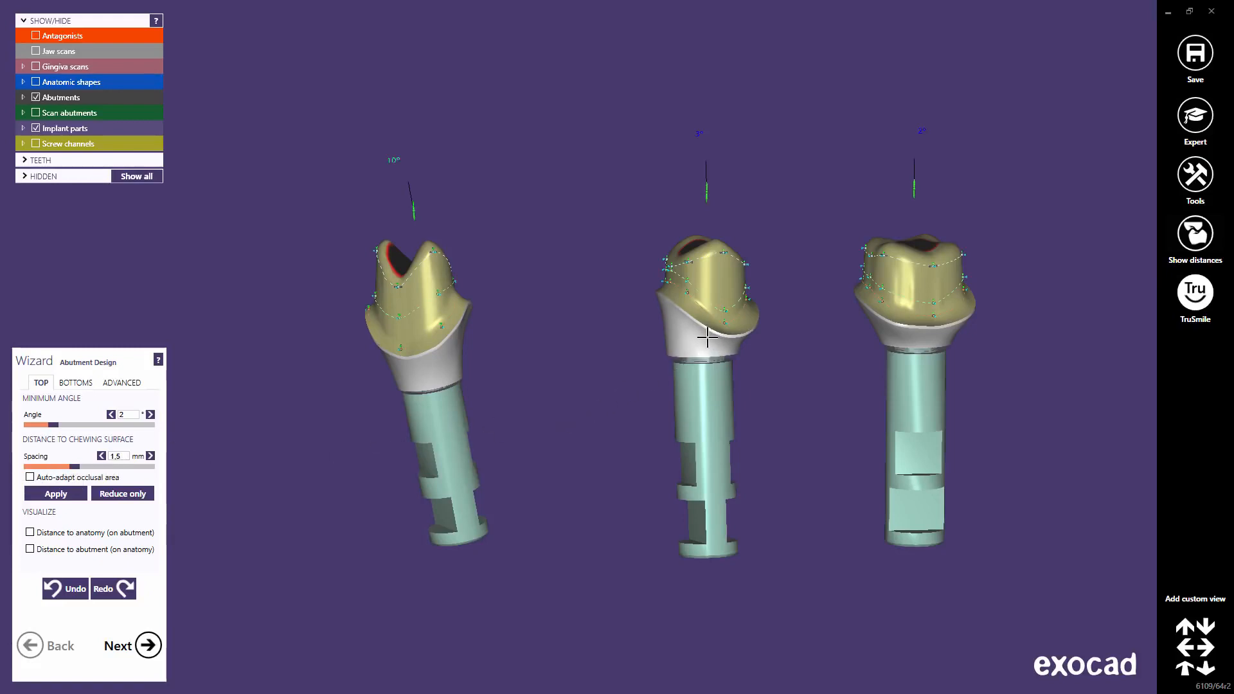
pyautogui.moveTo(705, 341); pyautogui.dragTo(705, 340, button='right')
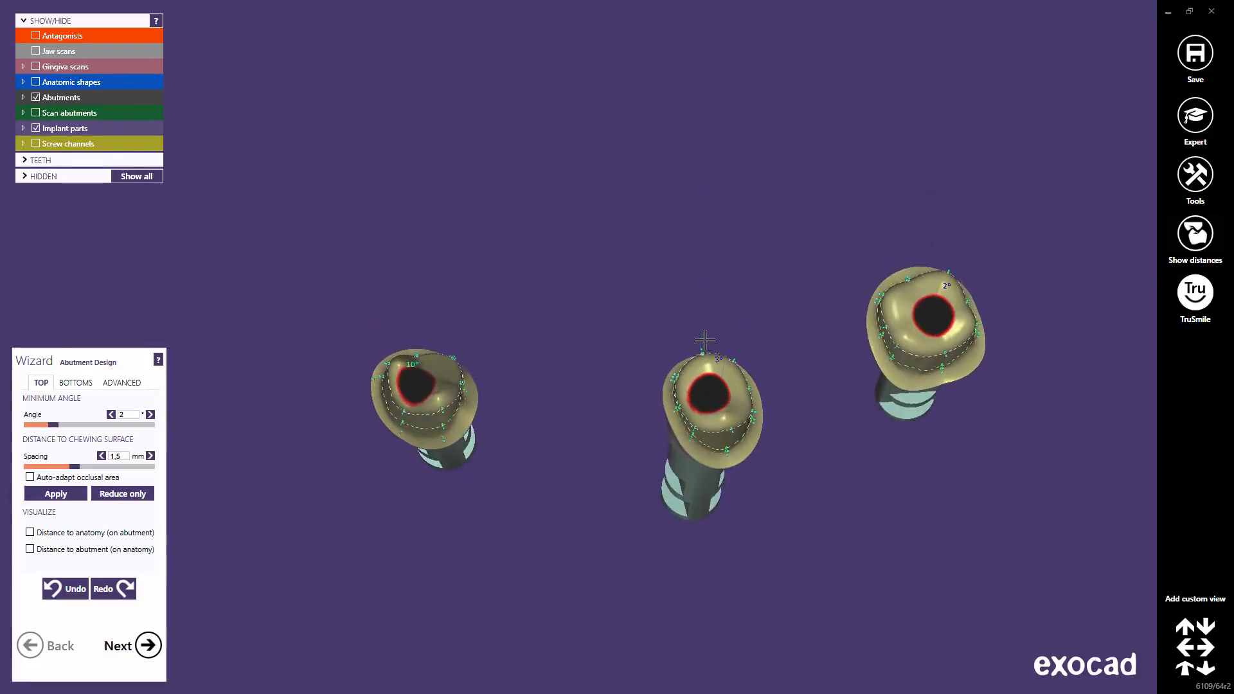
pyautogui.click(31, 477)
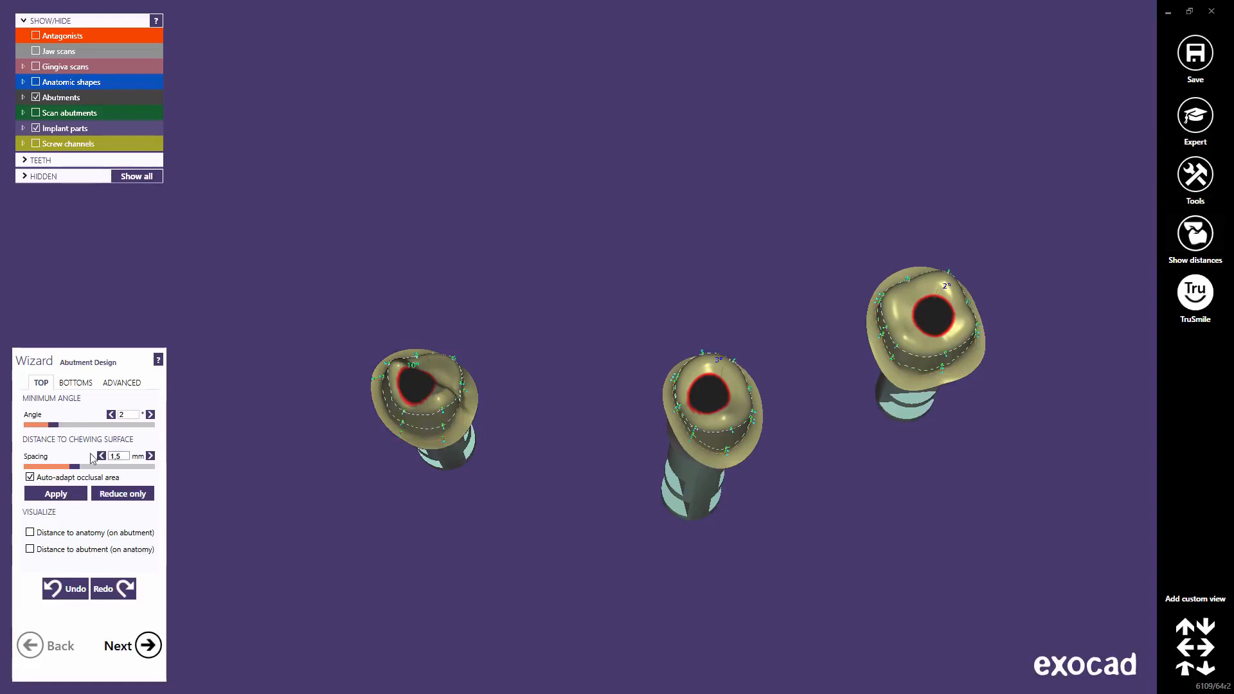
# Disable automatic occlusal adaptation and try the 1.5 mm chewing-surface spacing both fully applied and as reduction only, undoing each trial.
pyautogui.click(29, 478)
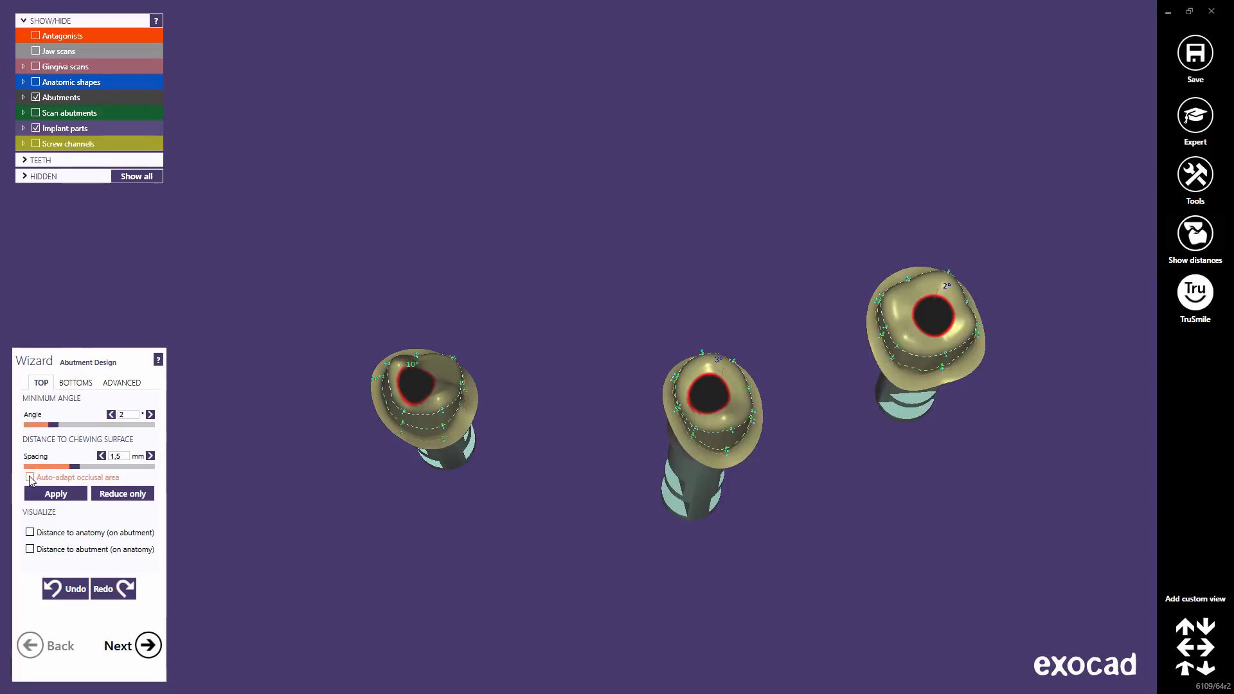
pyautogui.click(56, 497)
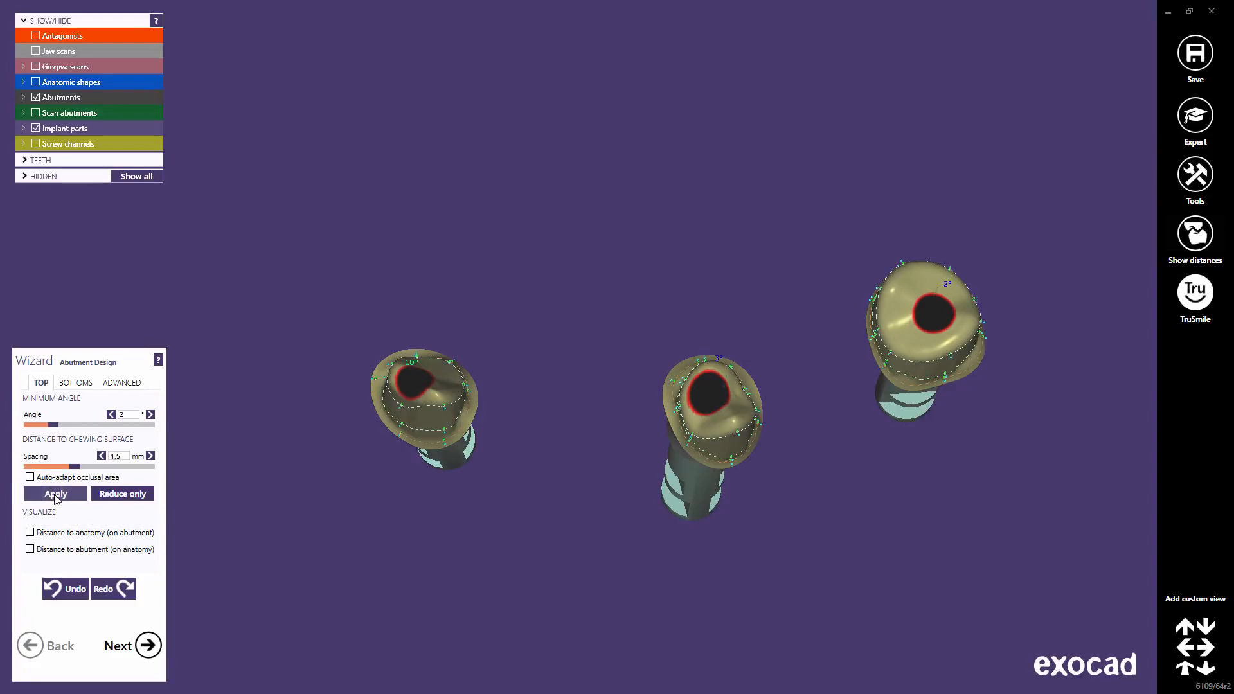
pyautogui.click(65, 589)
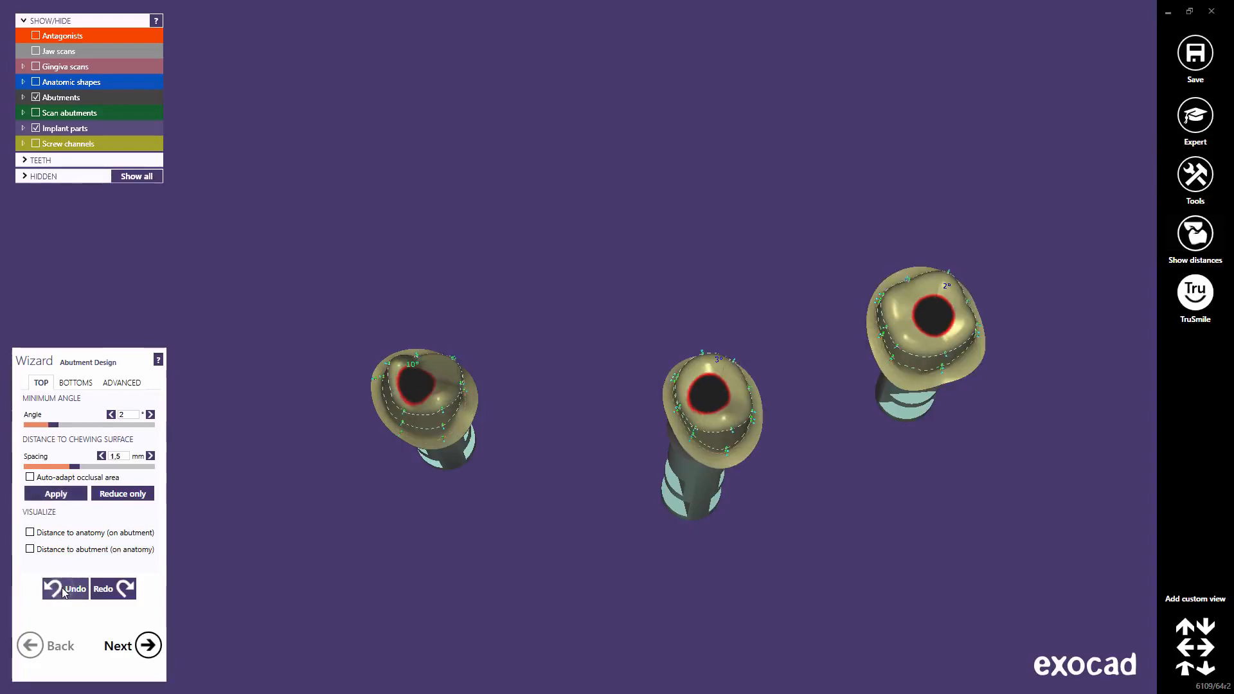
pyautogui.click(123, 494)
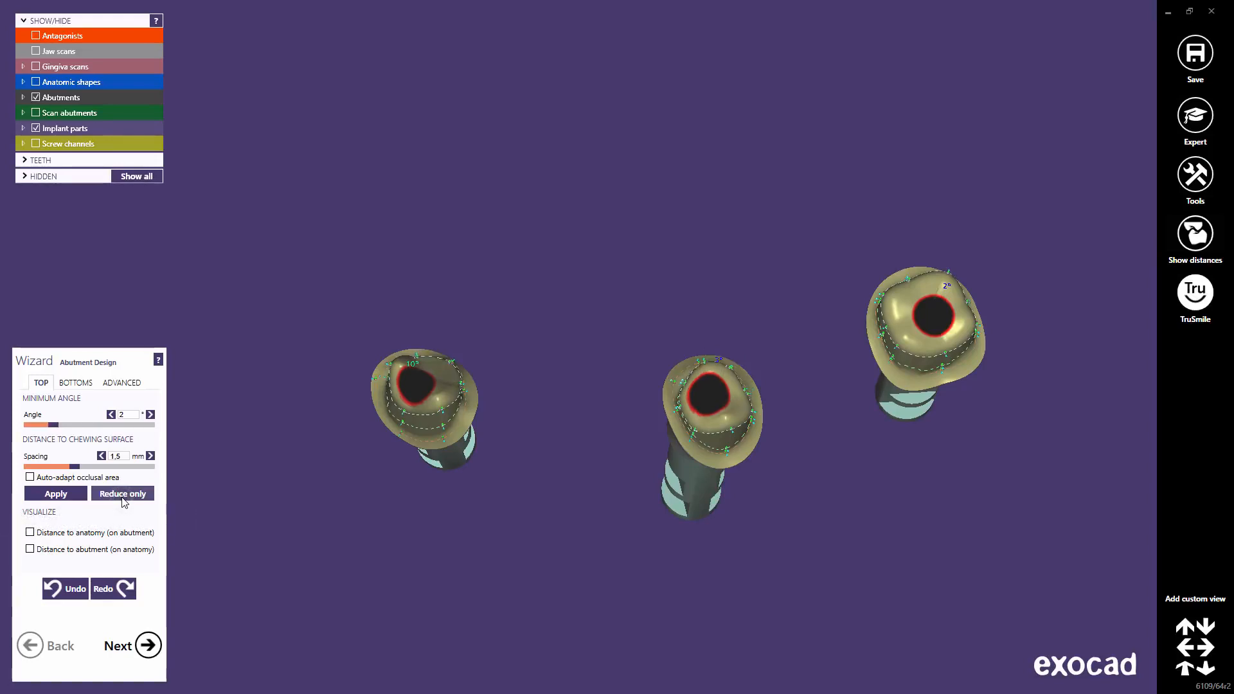
pyautogui.click(66, 590)
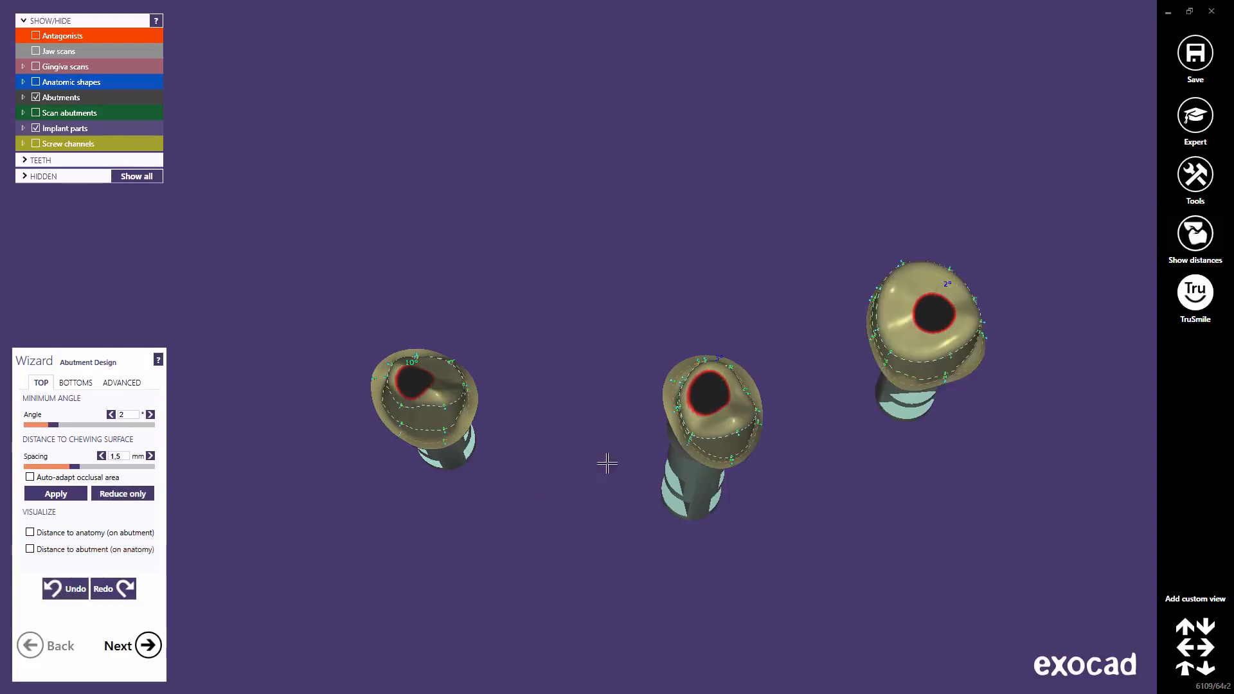
# Compare the full and reduction-only 1.5 mm spacing on the abutments from the side, undoing each trial.
pyautogui.moveTo(685, 462); pyautogui.dragTo(684, 461, button='right')
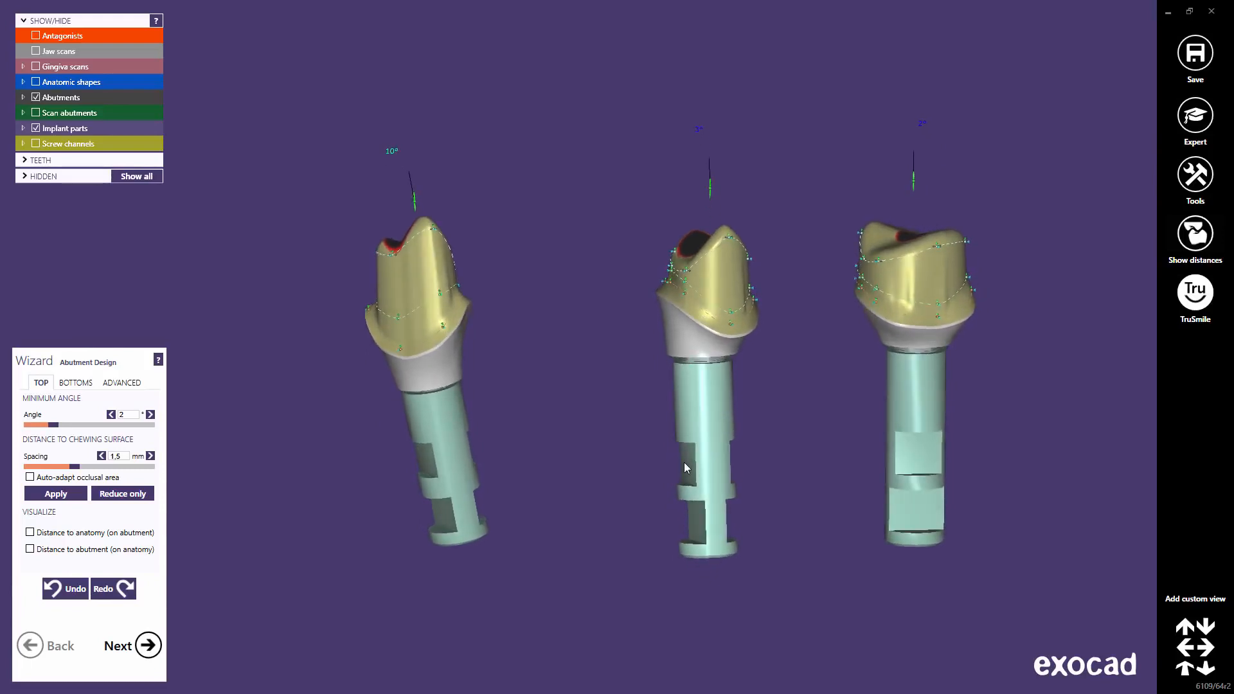
pyautogui.click(64, 594)
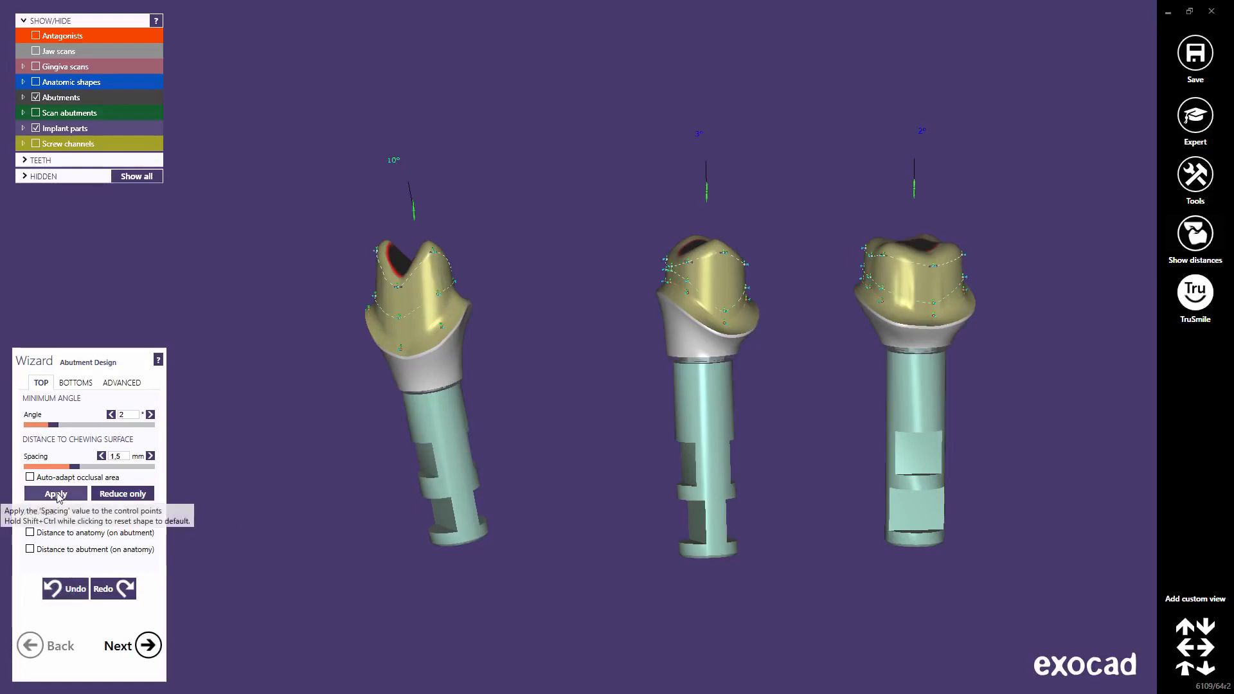
pyautogui.click(56, 493)
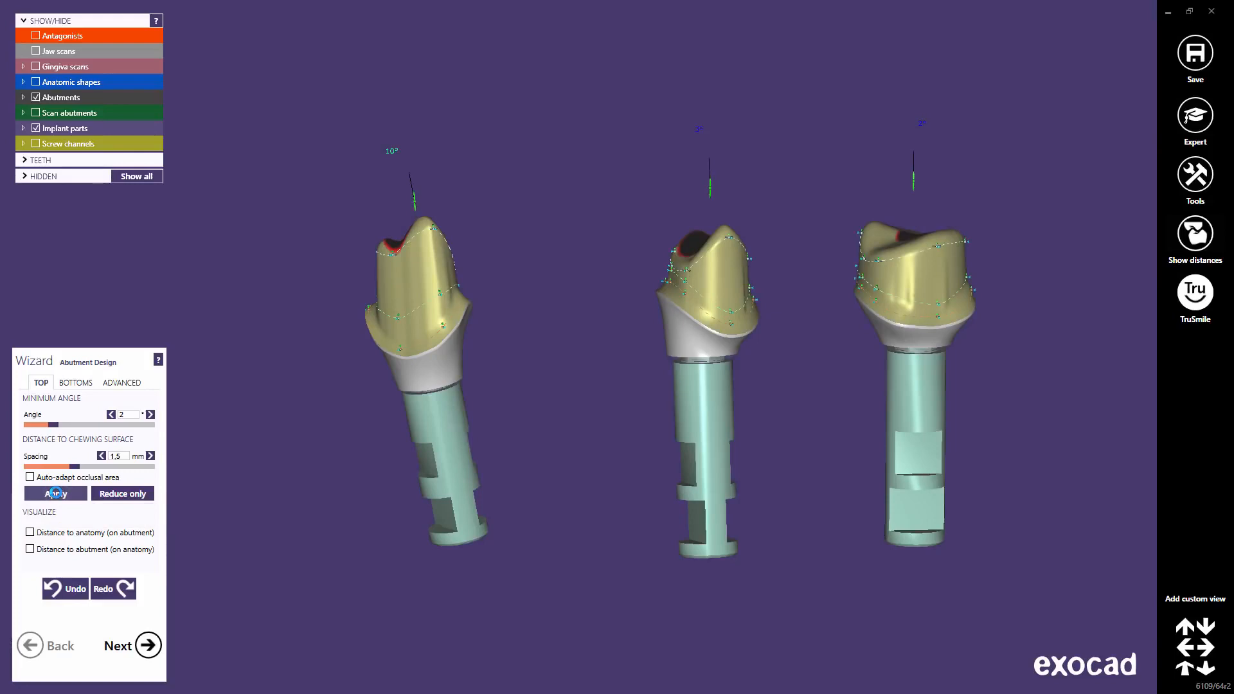
pyautogui.click(67, 589)
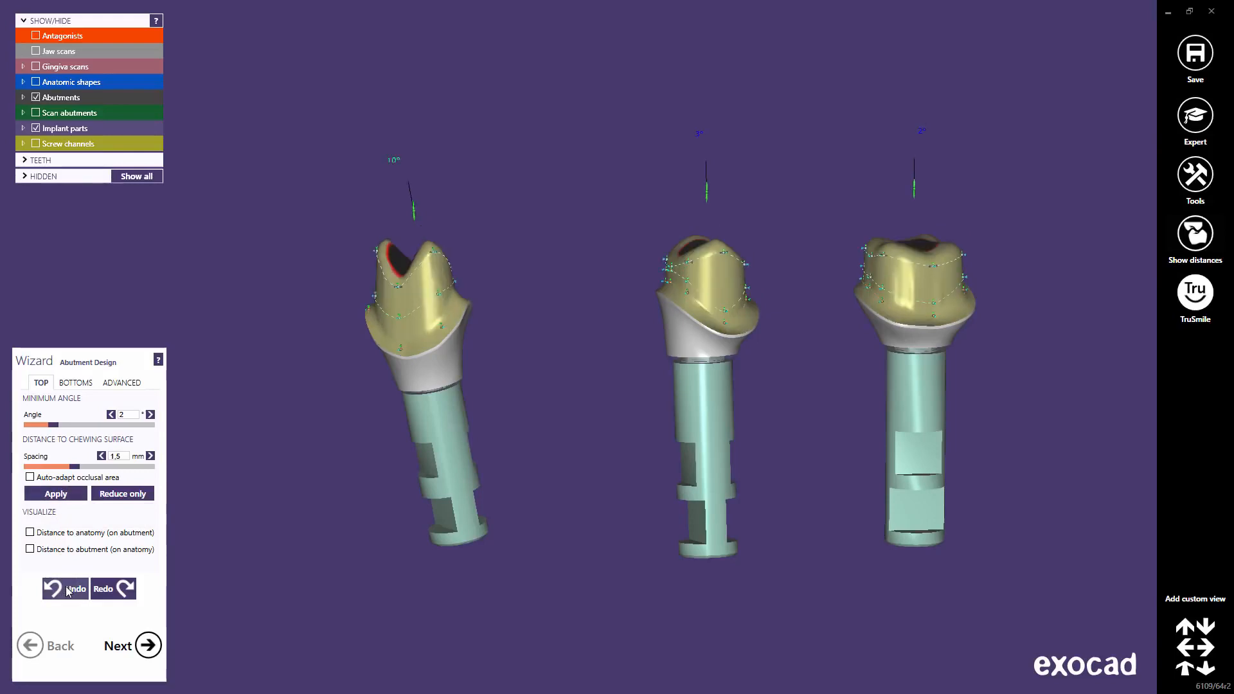
pyautogui.click(142, 493)
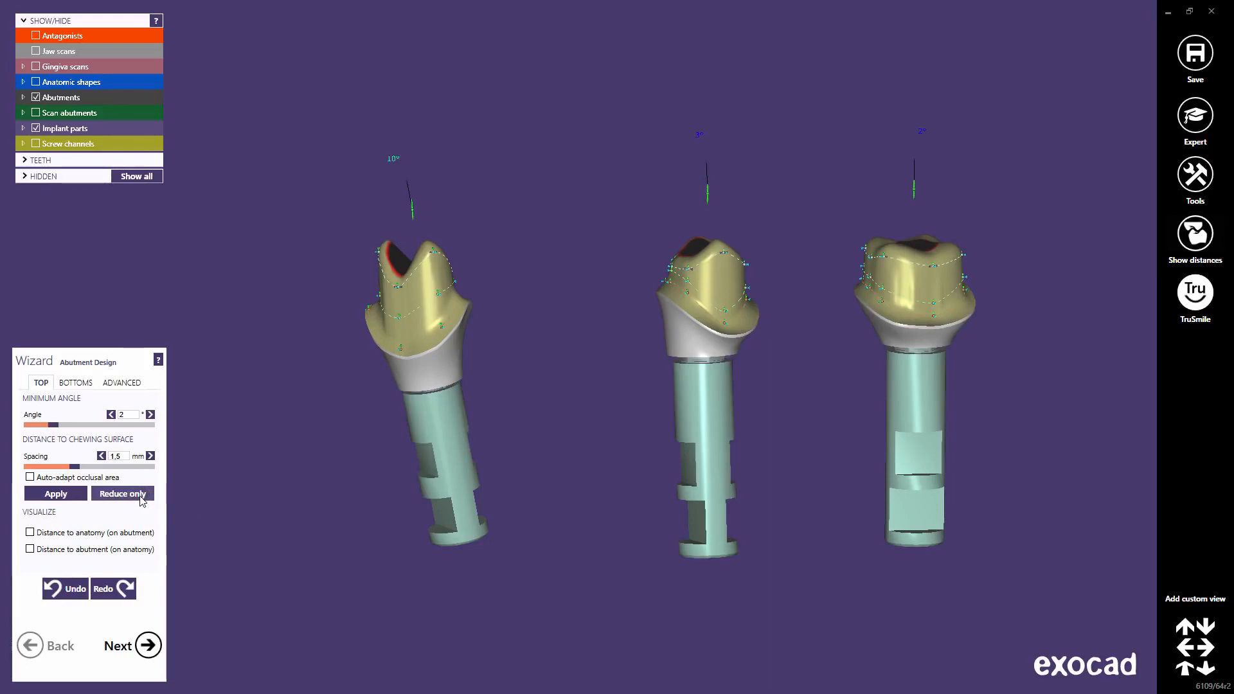
pyautogui.click(67, 591)
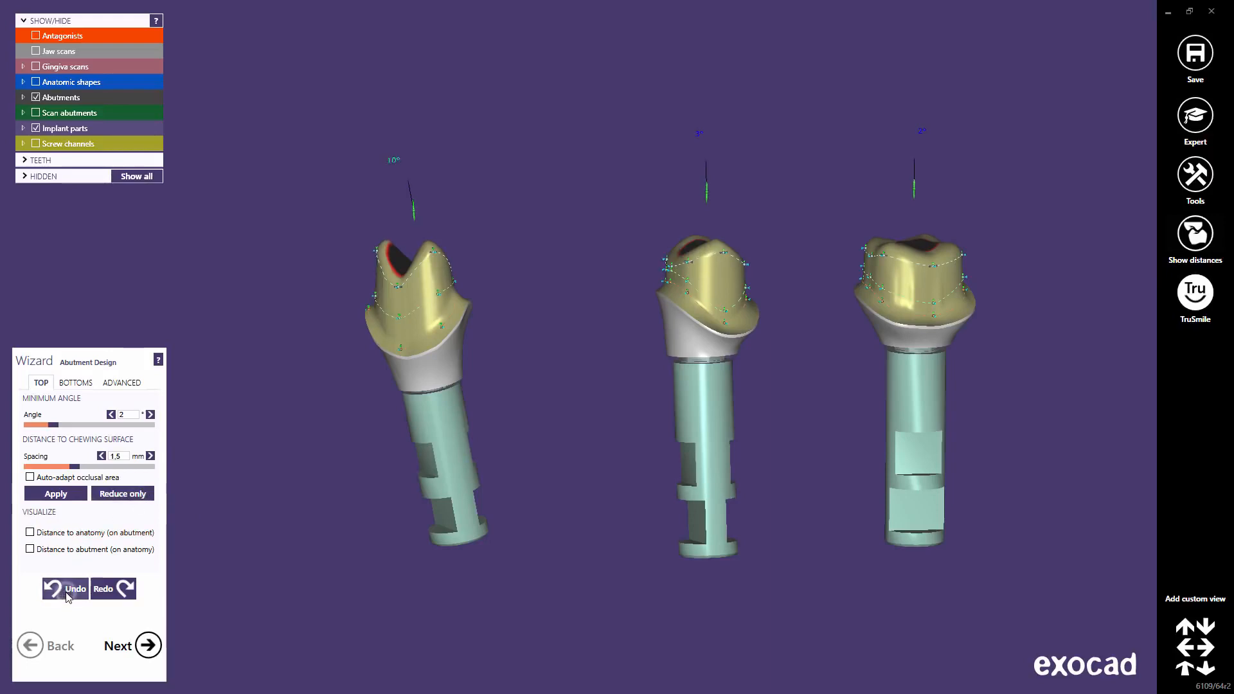
# Visualize the distance to anatomy on the abutments with a trial spacing of 1.56 mm and turn the color display off.
pyautogui.click(30, 533)
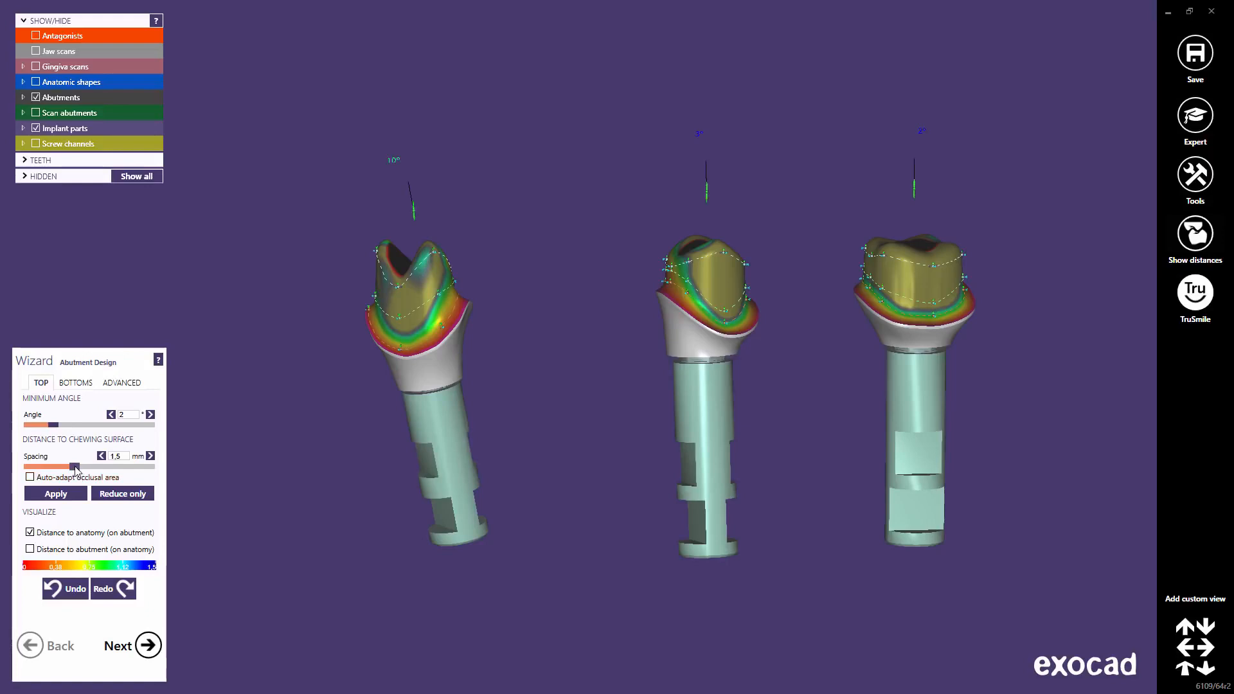
pyautogui.moveTo(75, 468)
pyautogui.mouseDown()
pyautogui.moveTo(109, 469)
pyautogui.moveTo(57, 470)
pyautogui.moveTo(77, 469)
pyautogui.mouseUp()
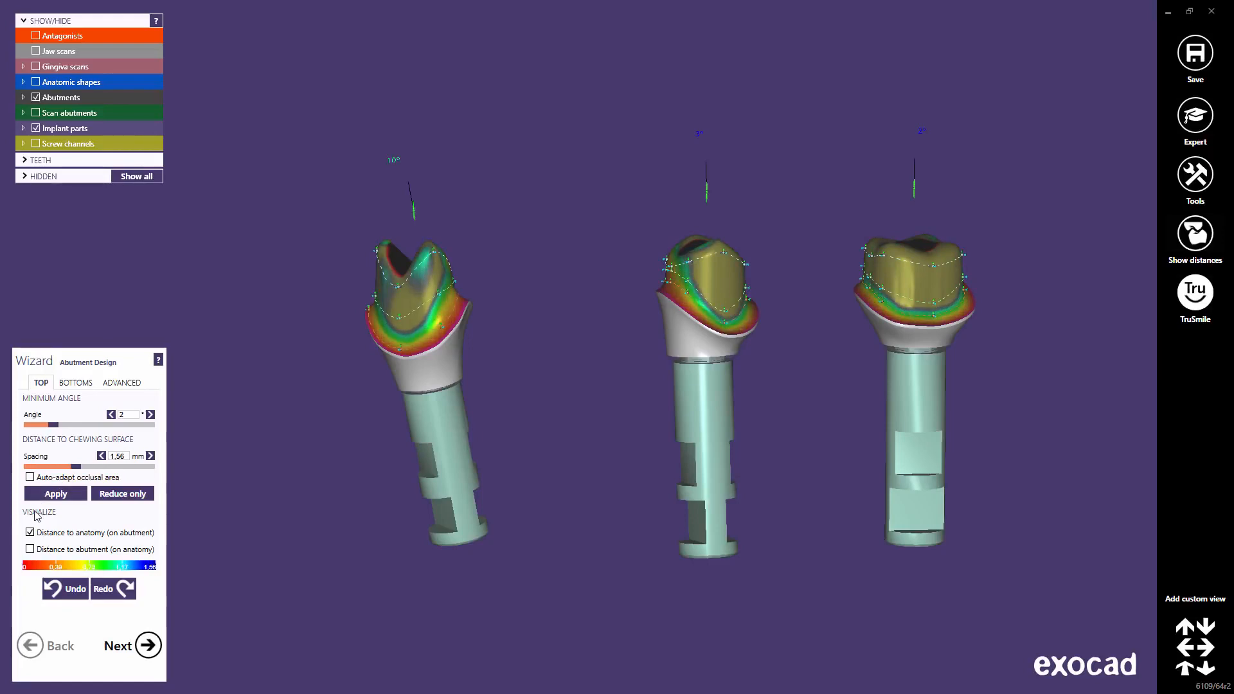
pyautogui.click(31, 532)
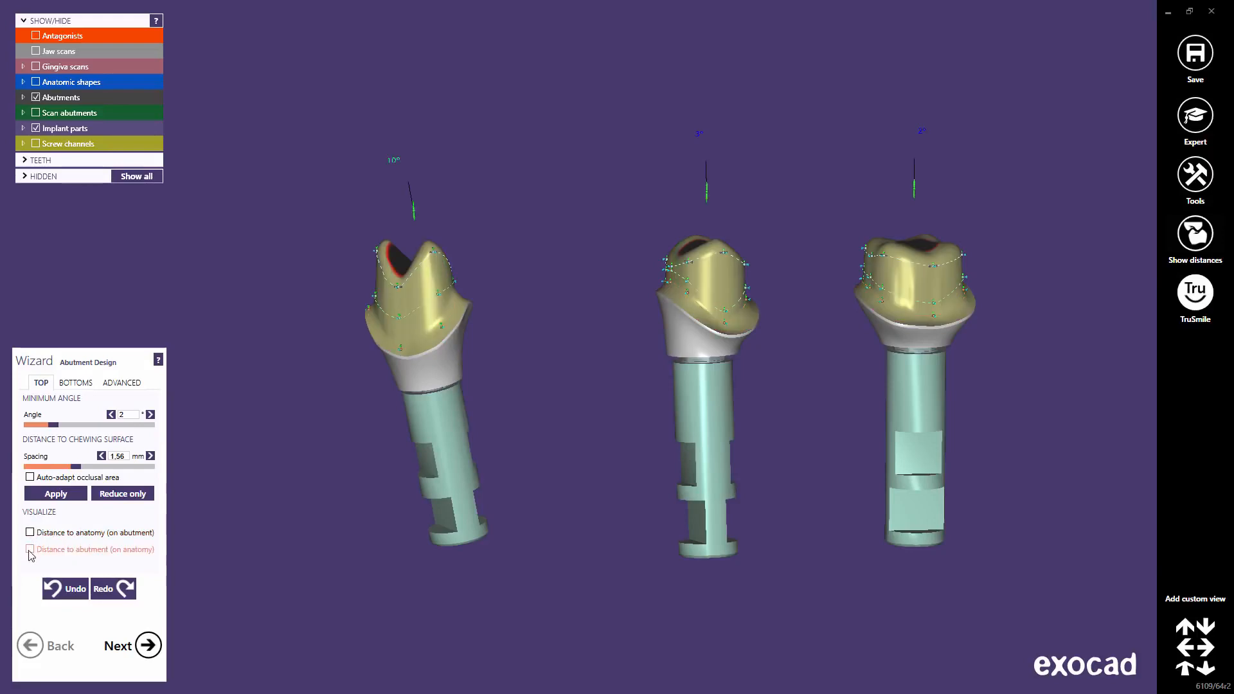
# Visualize the distance to abutment on the anatomy with 1.18 mm spacing, restore 1.5 mm, and hide the color display and anatomic shapes.
pyautogui.click(29, 550)
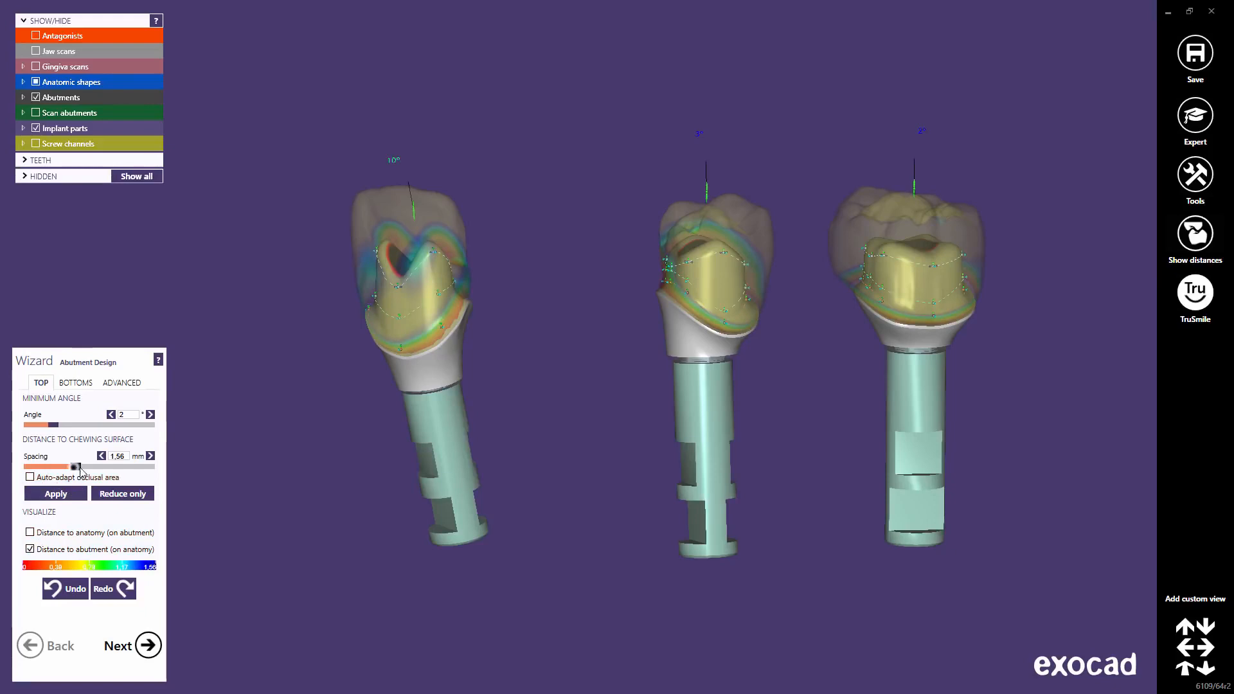
pyautogui.moveTo(77, 467)
pyautogui.mouseDown()
pyautogui.moveTo(108, 467)
pyautogui.moveTo(64, 467)
pyautogui.mouseUp()
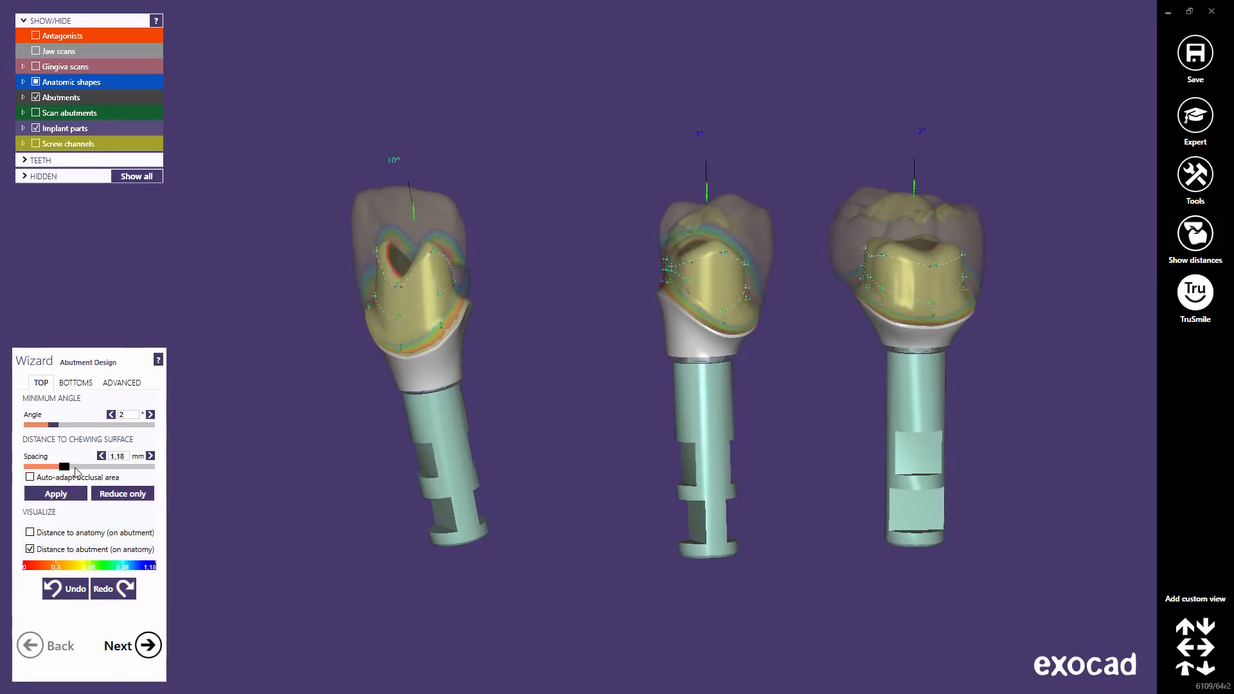
pyautogui.doubleClick(120, 457)
pyautogui.write('1')
pyautogui.click(119, 491)
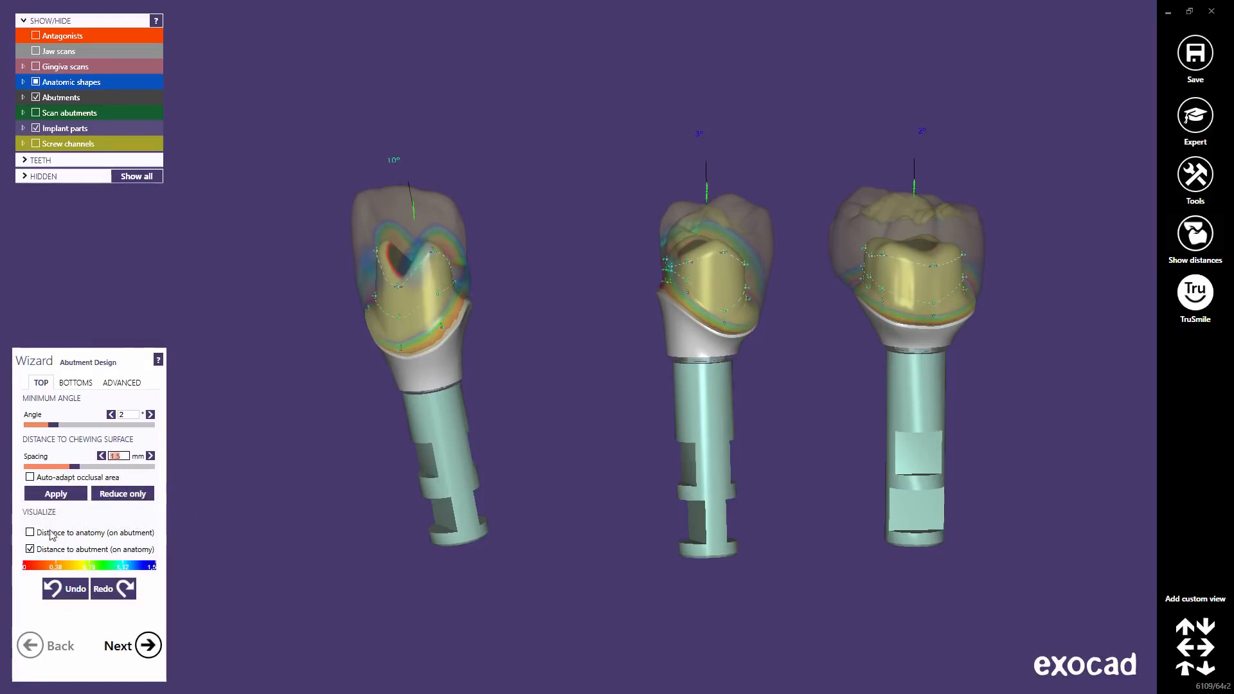
pyautogui.click(30, 550)
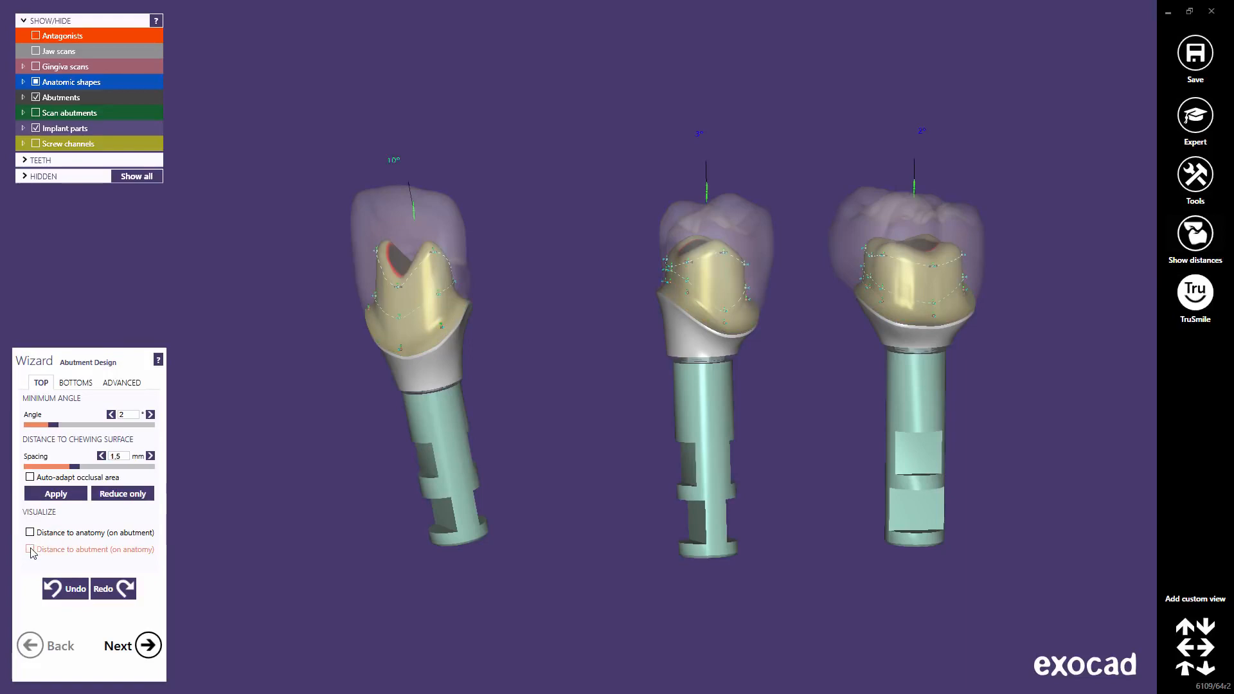
pyautogui.click(36, 82)
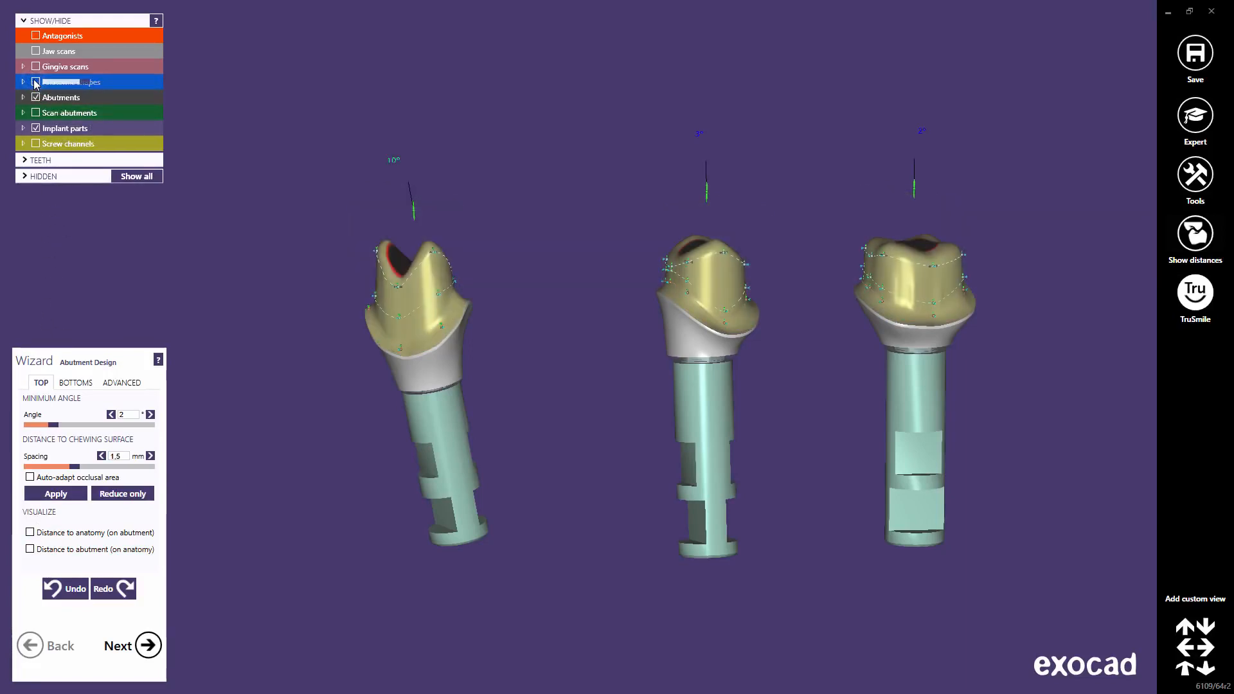
# Open the advanced abutment settings and try out the height and radius of the profile borders, keeping 0.2 mm and 0 mm.
pyautogui.click(122, 384)
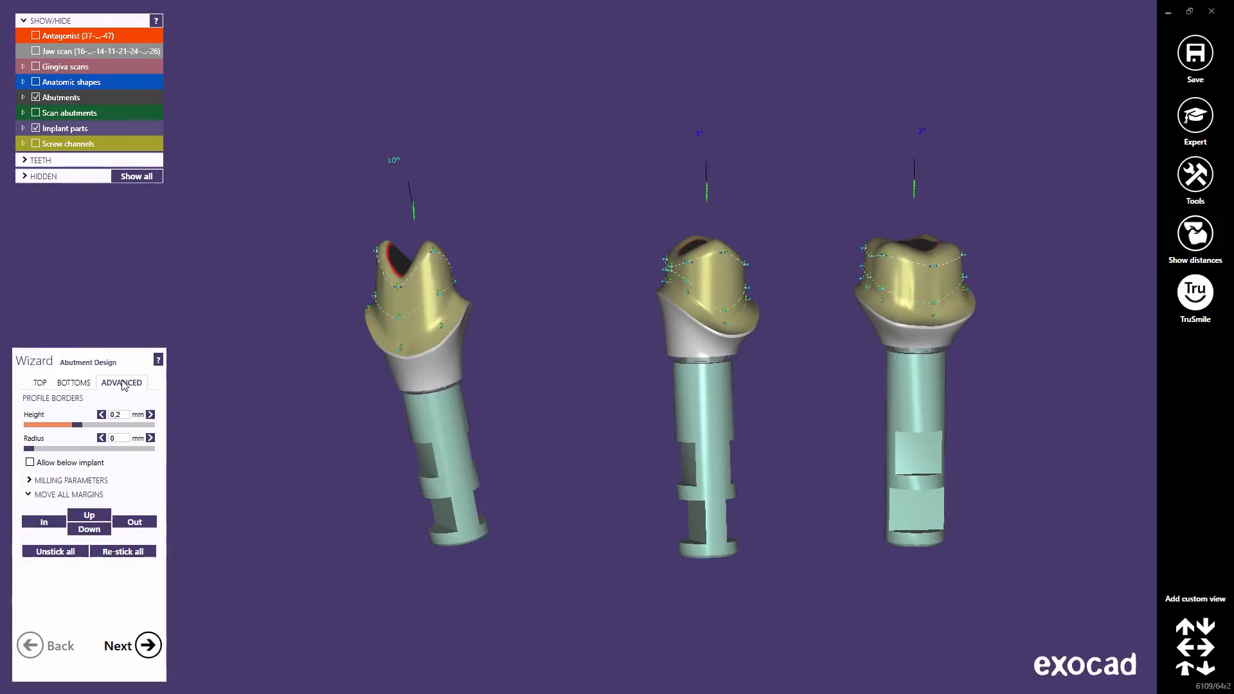
pyautogui.moveTo(77, 425); pyautogui.dragTo(80, 430)
pyautogui.moveTo(33, 452)
pyautogui.mouseDown()
pyautogui.moveTo(65, 454)
pyautogui.moveTo(21, 451)
pyautogui.mouseUp()
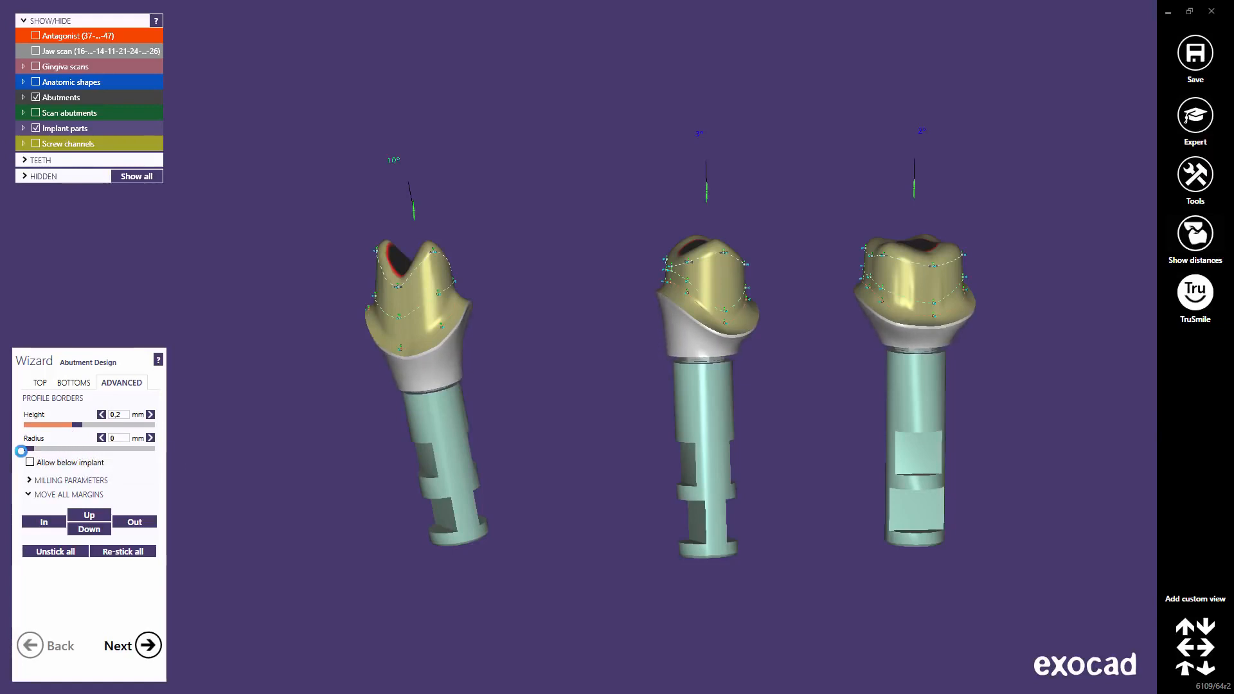
# Open the milling parameters, try diameter (A) values of 1 and 0 mm, and set it back to 1.4 mm.
pyautogui.click(54, 483)
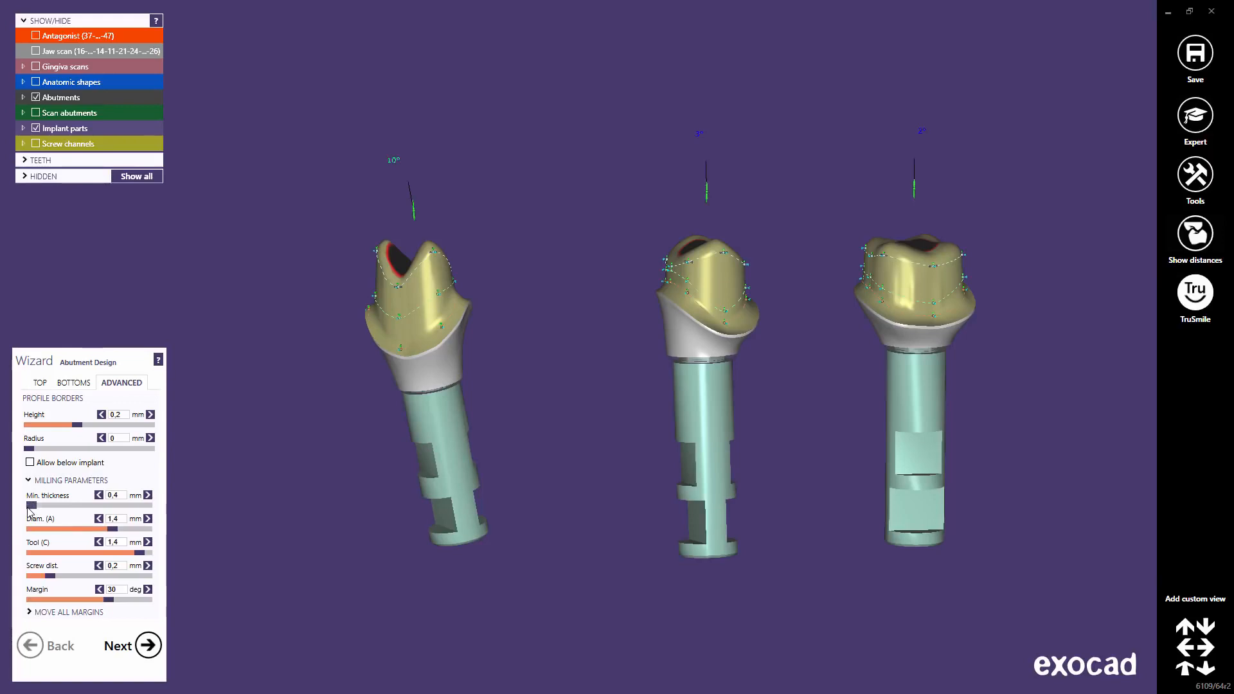
pyautogui.doubleClick(119, 521)
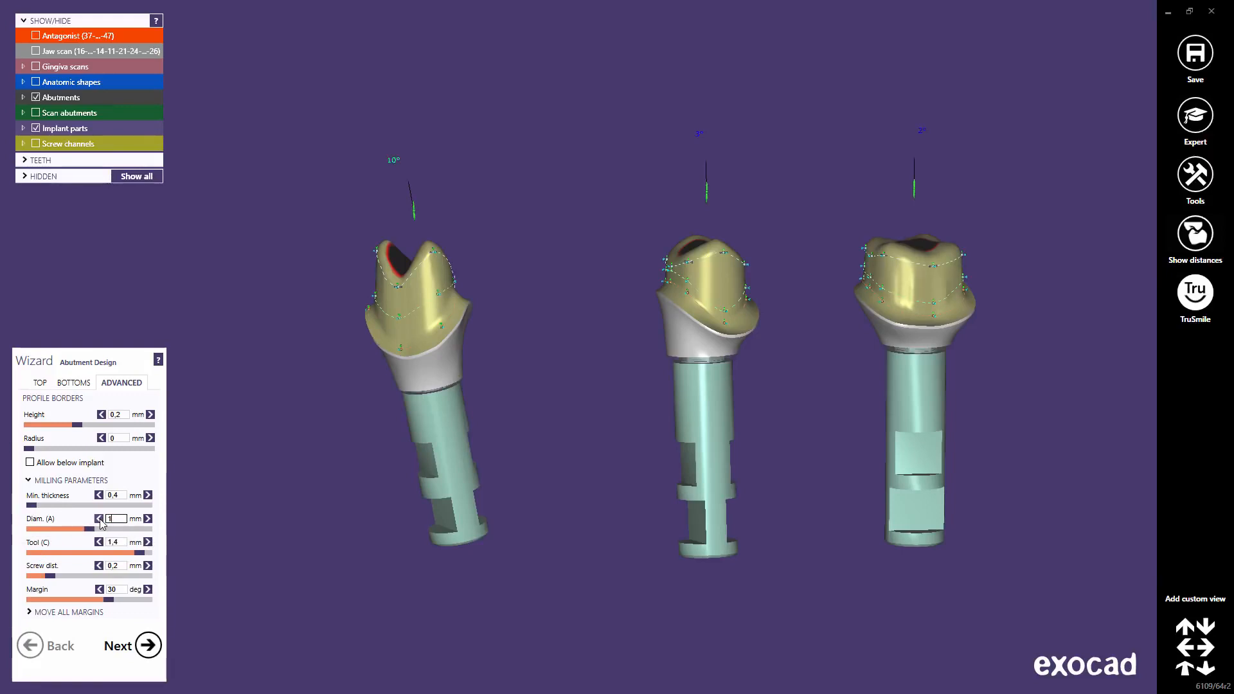
pyautogui.moveTo(90, 528); pyautogui.dragTo(33, 532)
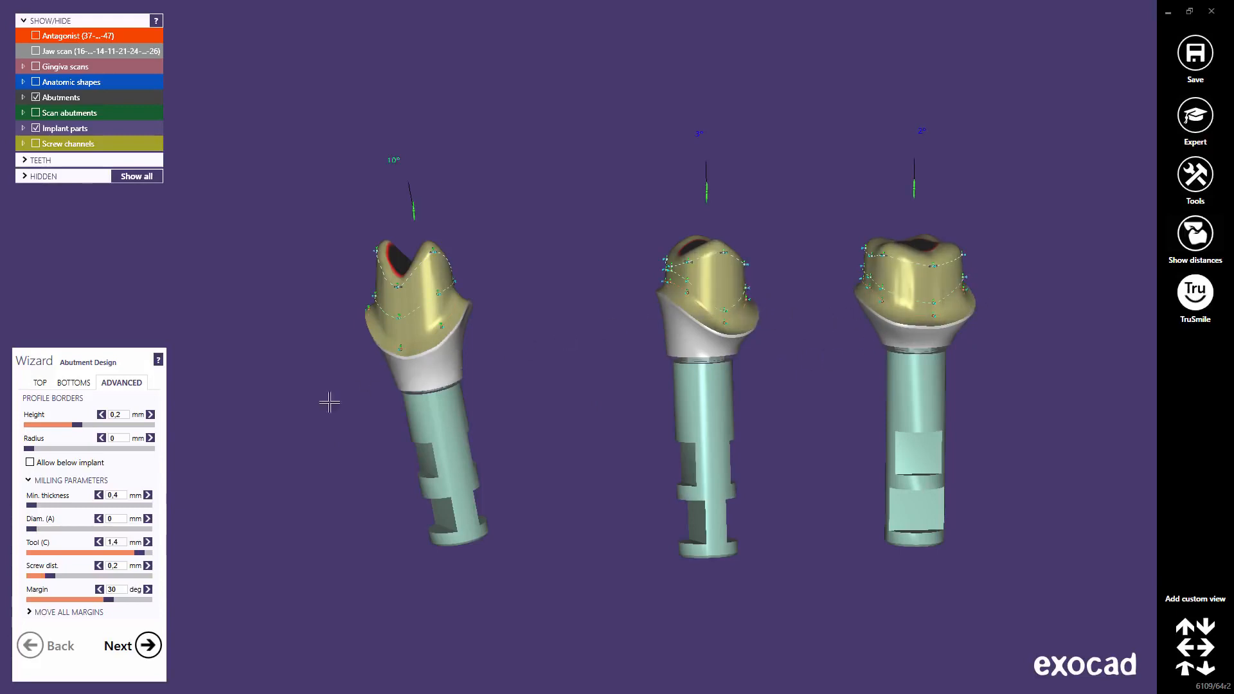
pyautogui.click(114, 520)
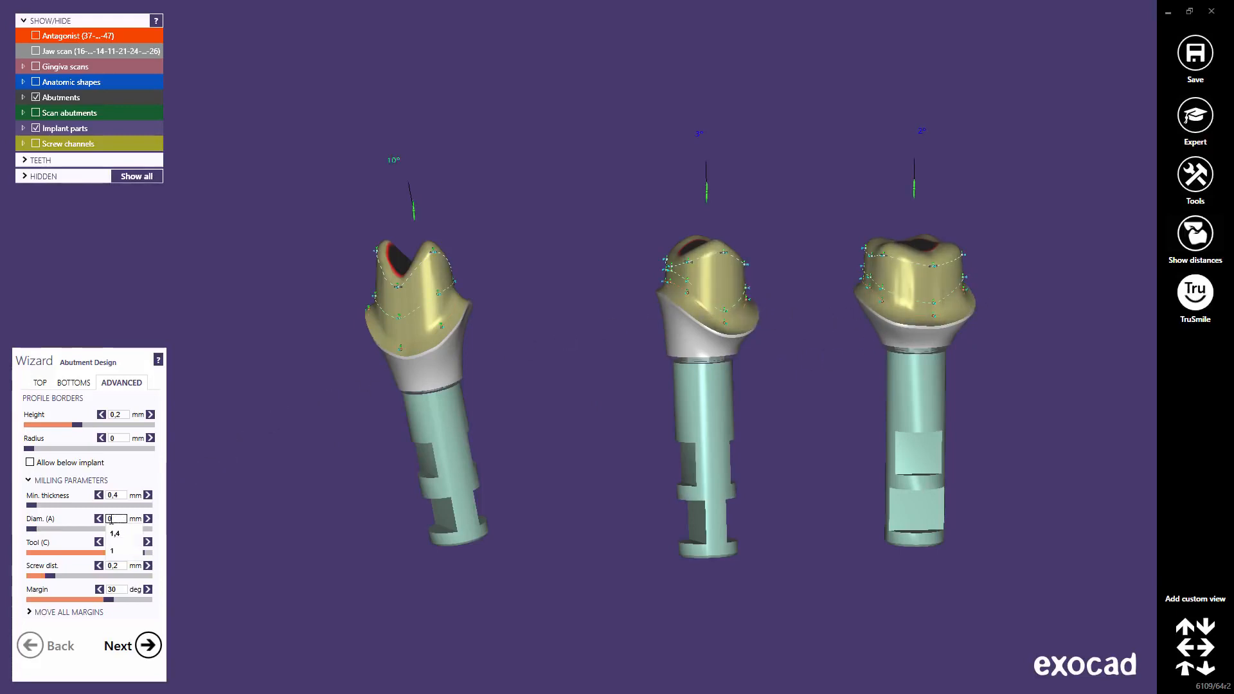
pyautogui.write('1')
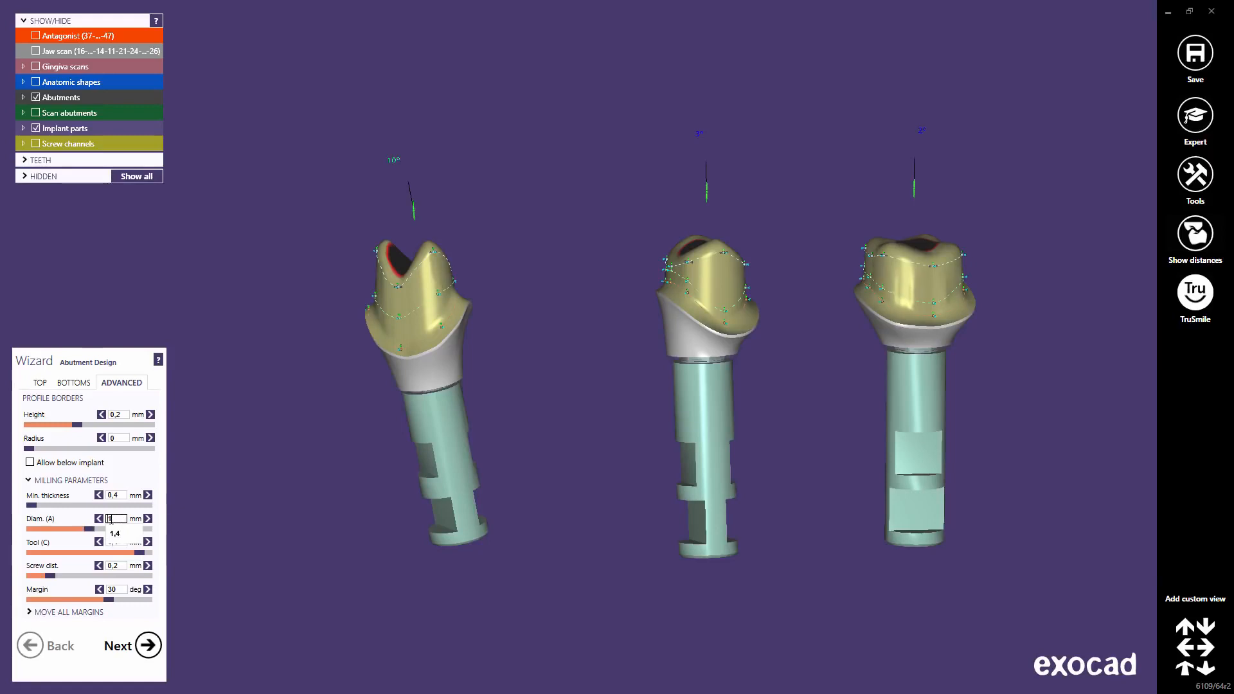
pyautogui.click(118, 534)
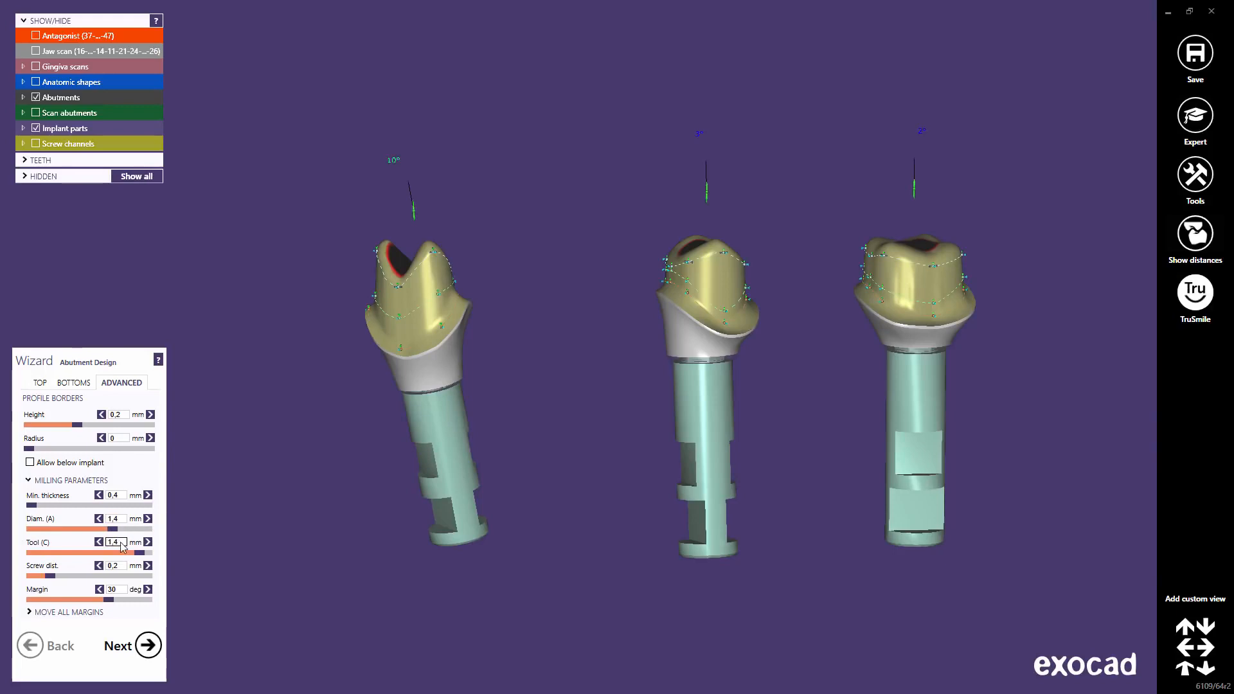
# Try tool (C) values of 0.5 and 0 mm and set it back to 1.4 mm.
pyautogui.click(115, 542)
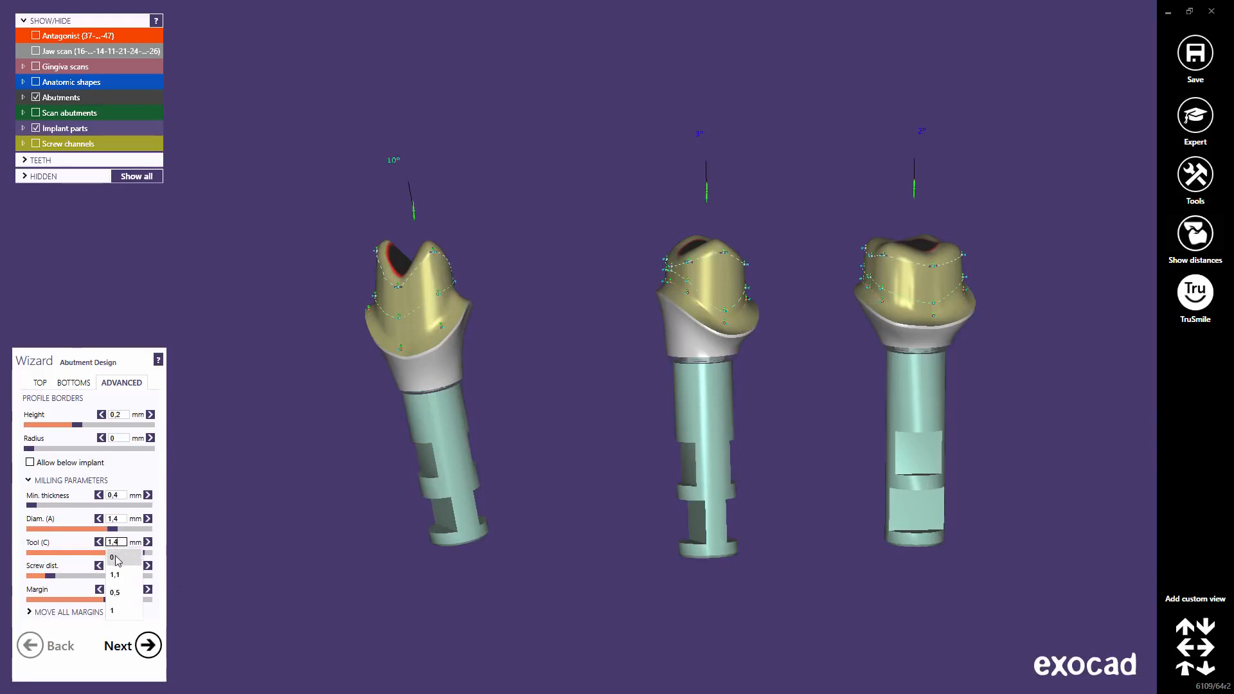
pyautogui.click(115, 592)
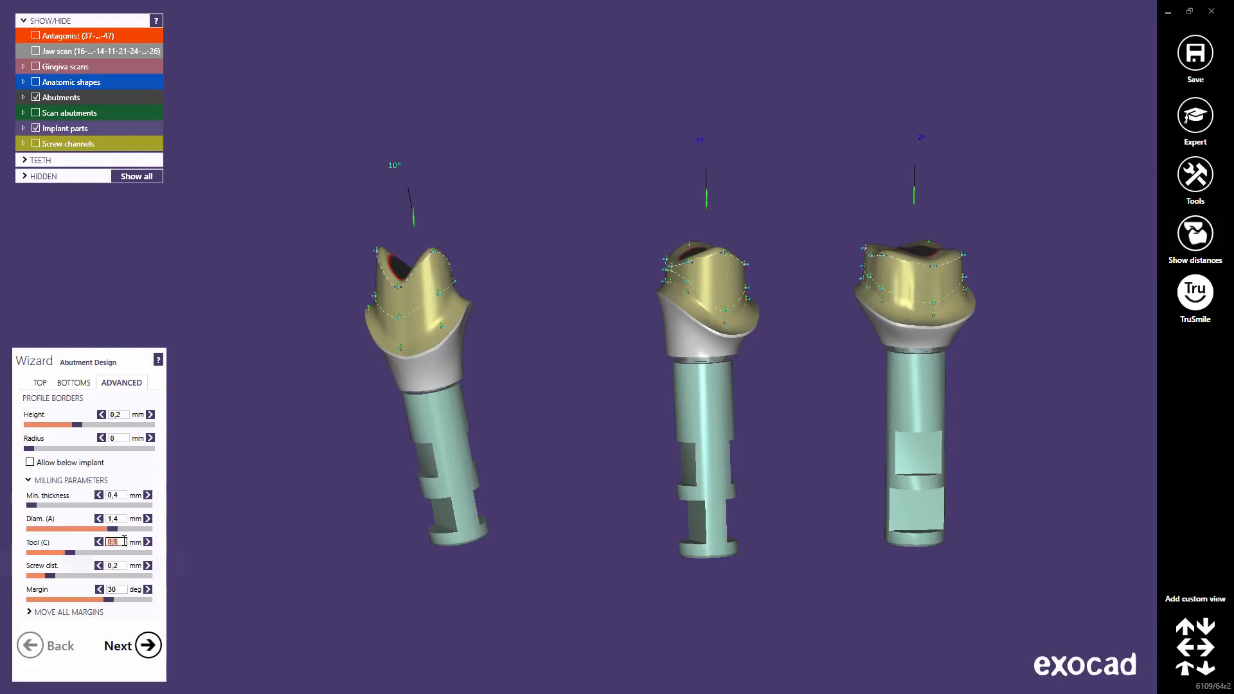
pyautogui.click(124, 541)
pyautogui.click(115, 576)
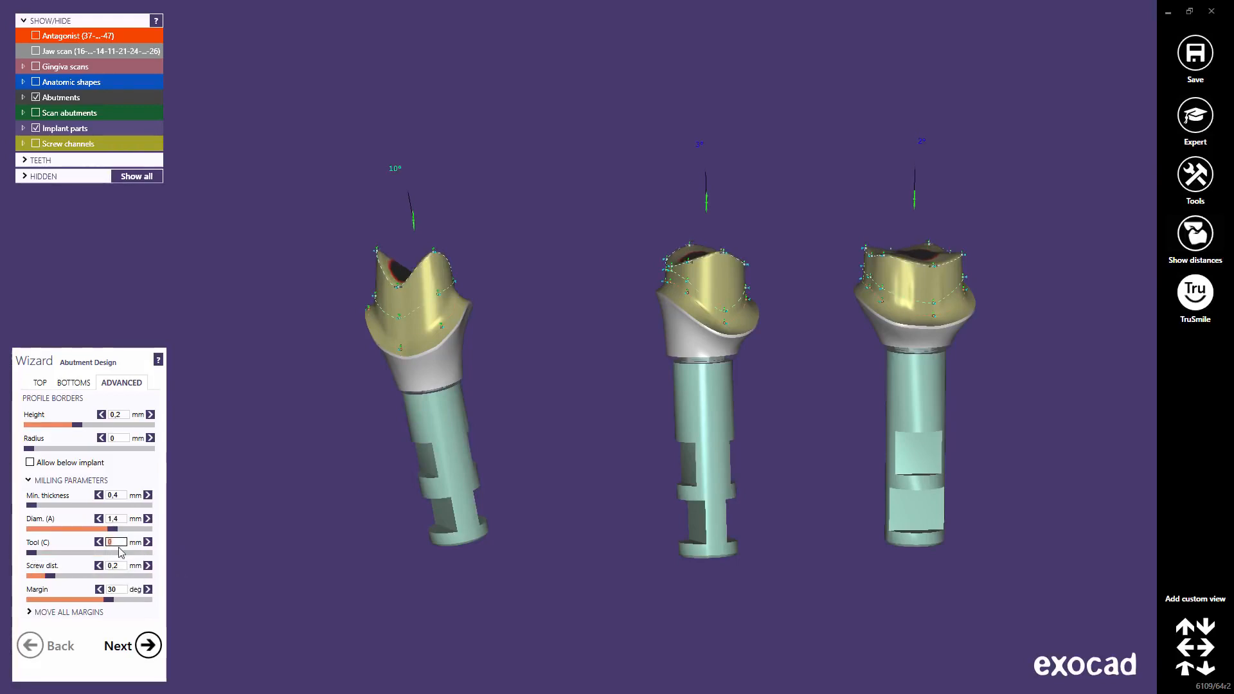
pyautogui.click(119, 542)
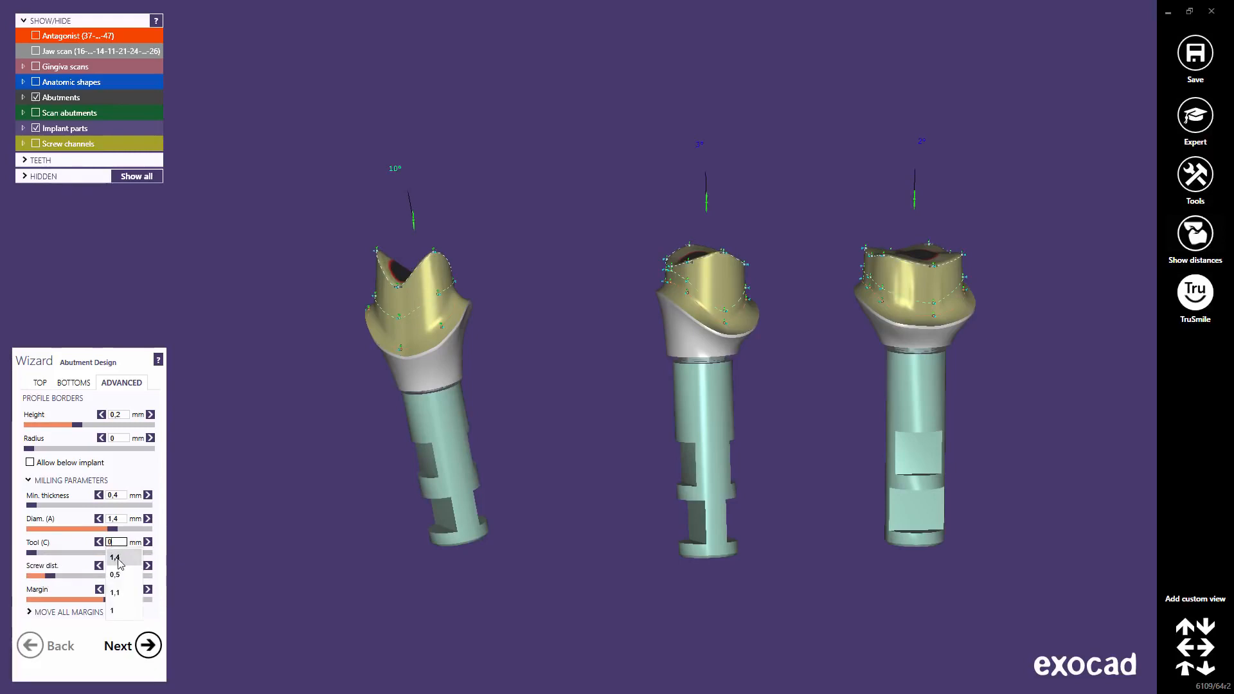
pyautogui.click(116, 558)
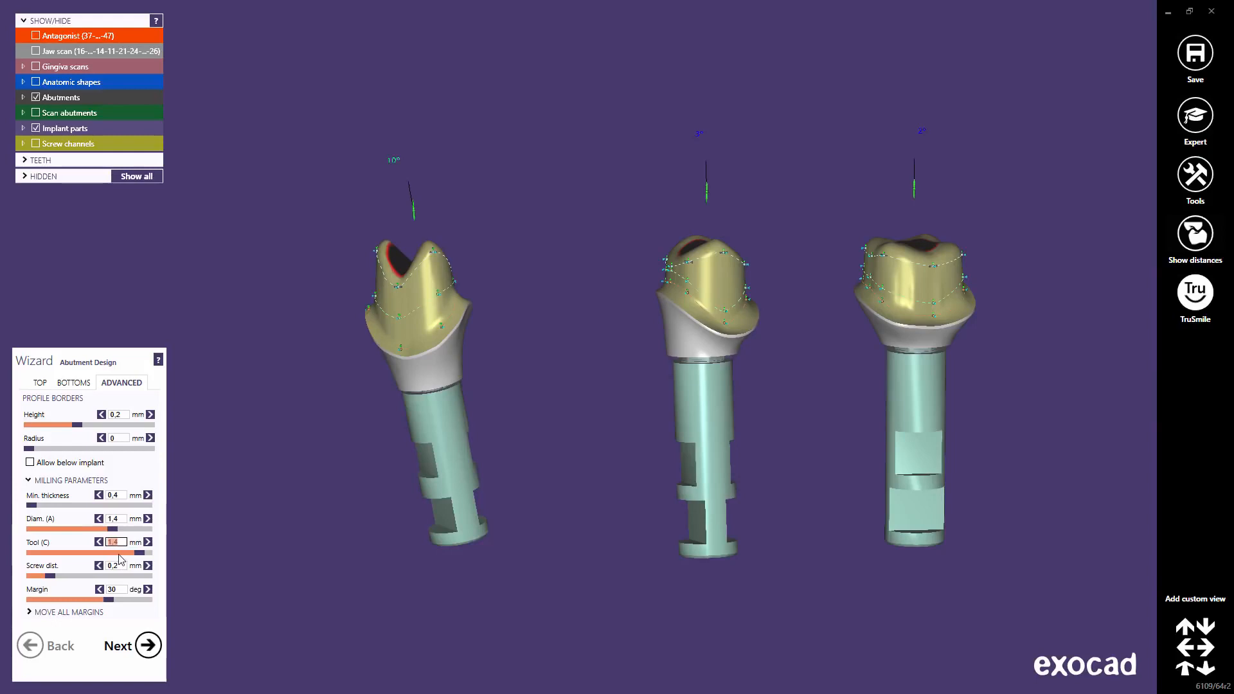
# Set tool (C) and diameter (A) to 1 mm and inspect the screw channel opening of the abutment marked 10° up close.
pyautogui.click(118, 518)
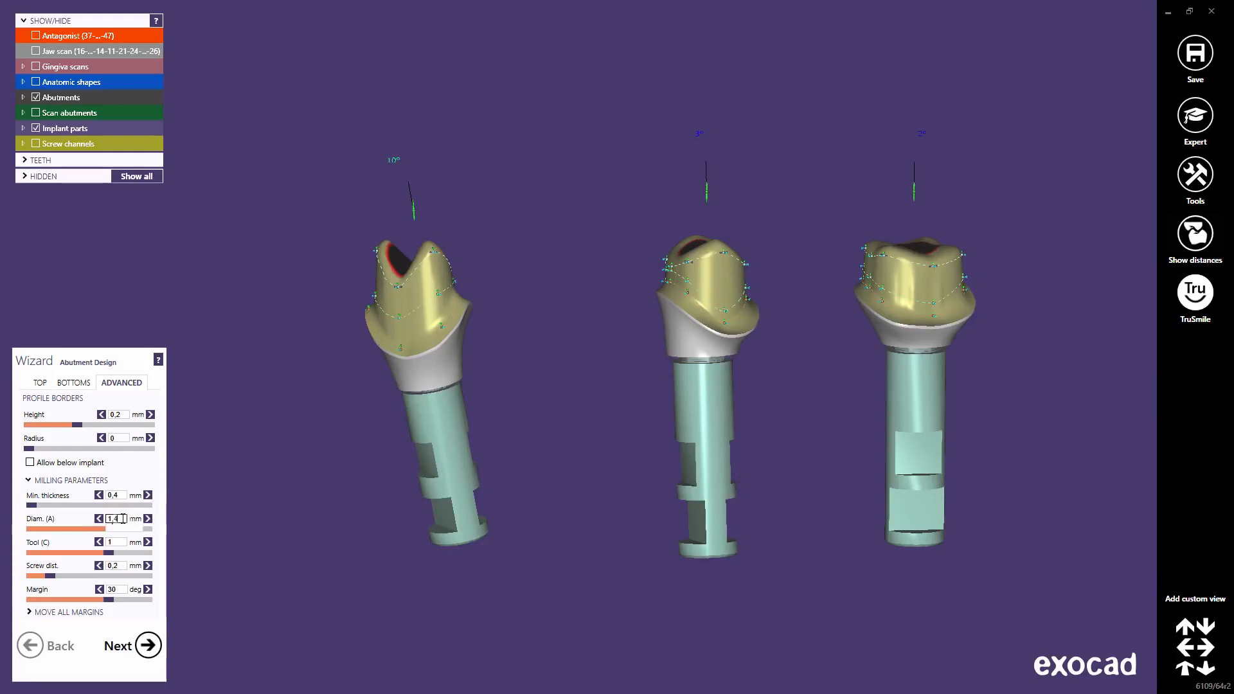
pyautogui.click(111, 533)
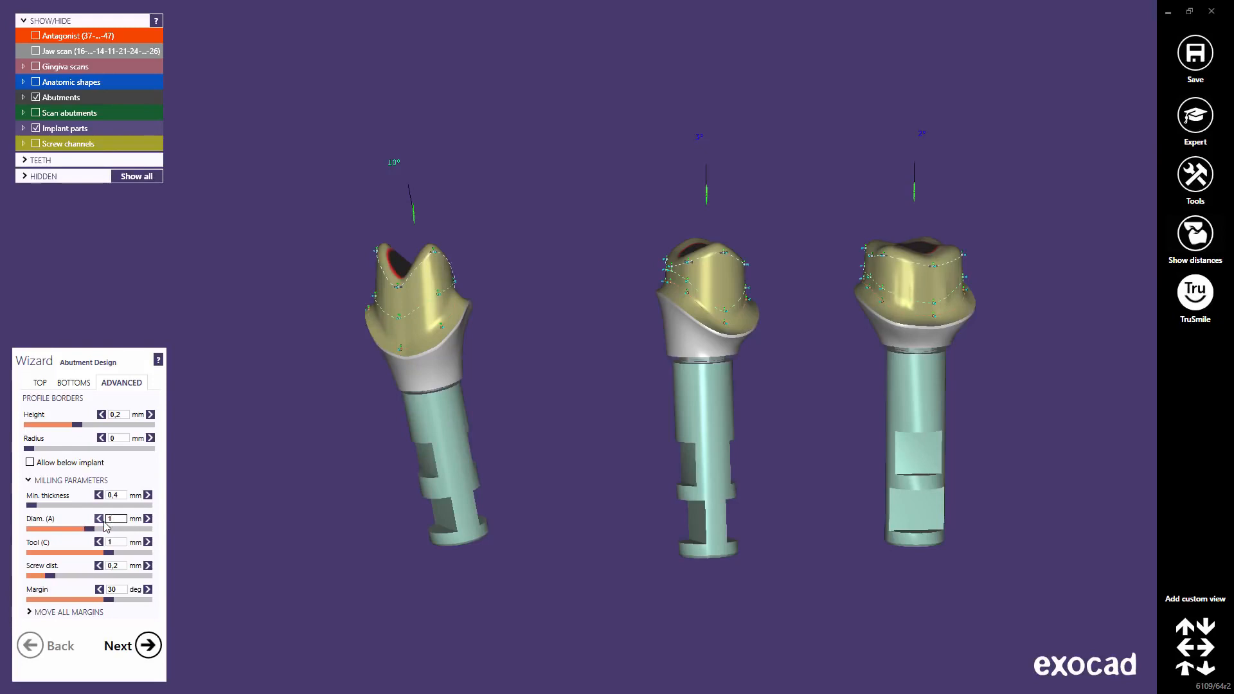
pyautogui.moveTo(386, 354); pyautogui.dragTo(379, 453, button='right')
pyautogui.scroll(5, 376, 219)
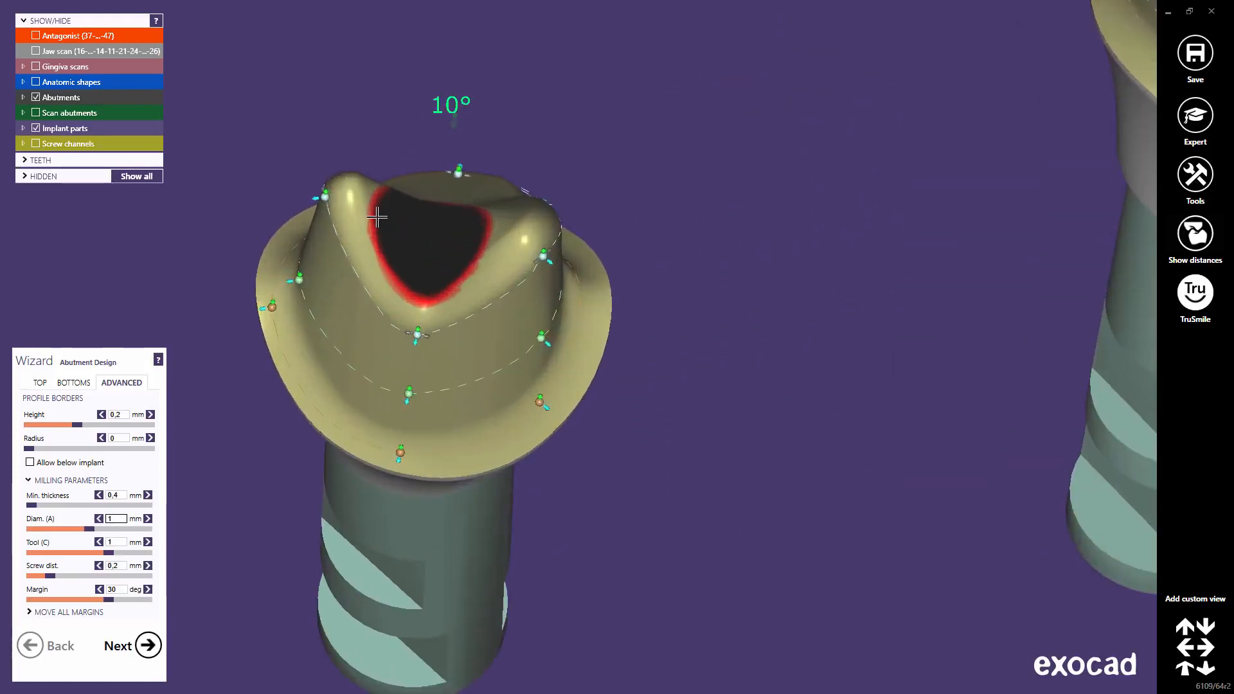
# Try screw distances of 1.2 and 0.01 mm, nudge the front margin of the 10° abutment slightly upward, and set the screw distance to 0.49 mm.
pyautogui.scroll(2, 376, 218)
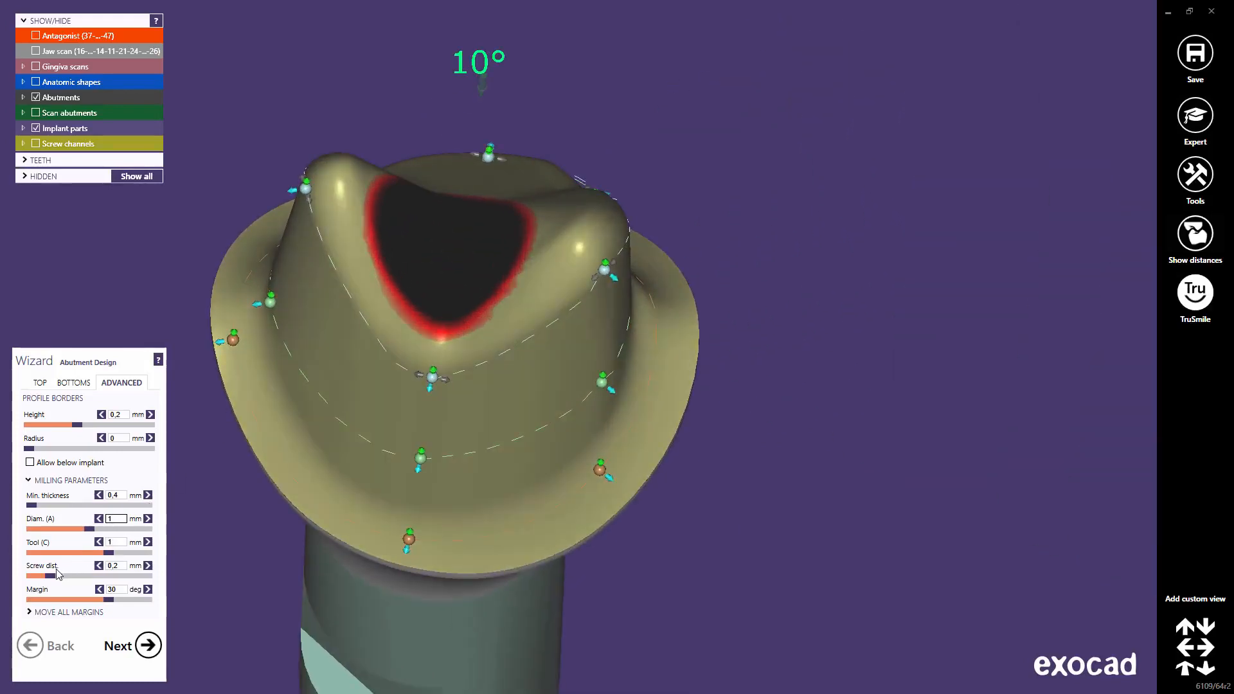
pyautogui.moveTo(50, 576); pyautogui.dragTo(155, 578)
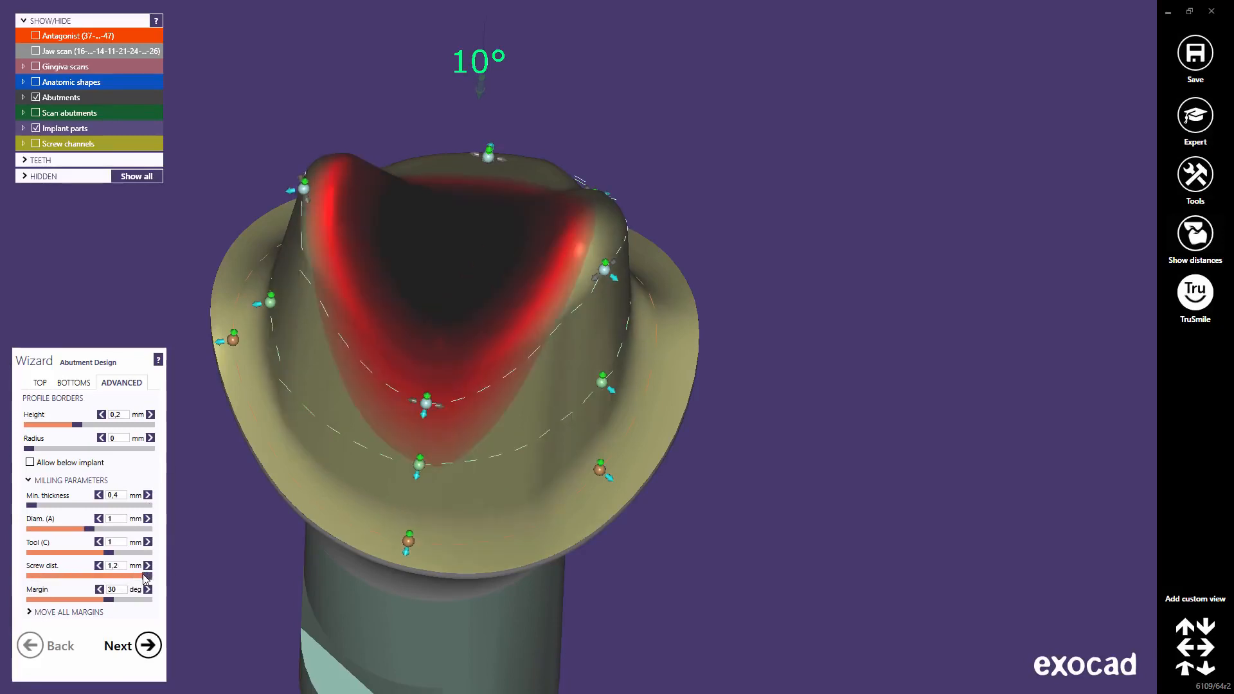
pyautogui.moveTo(146, 576); pyautogui.dragTo(18, 585)
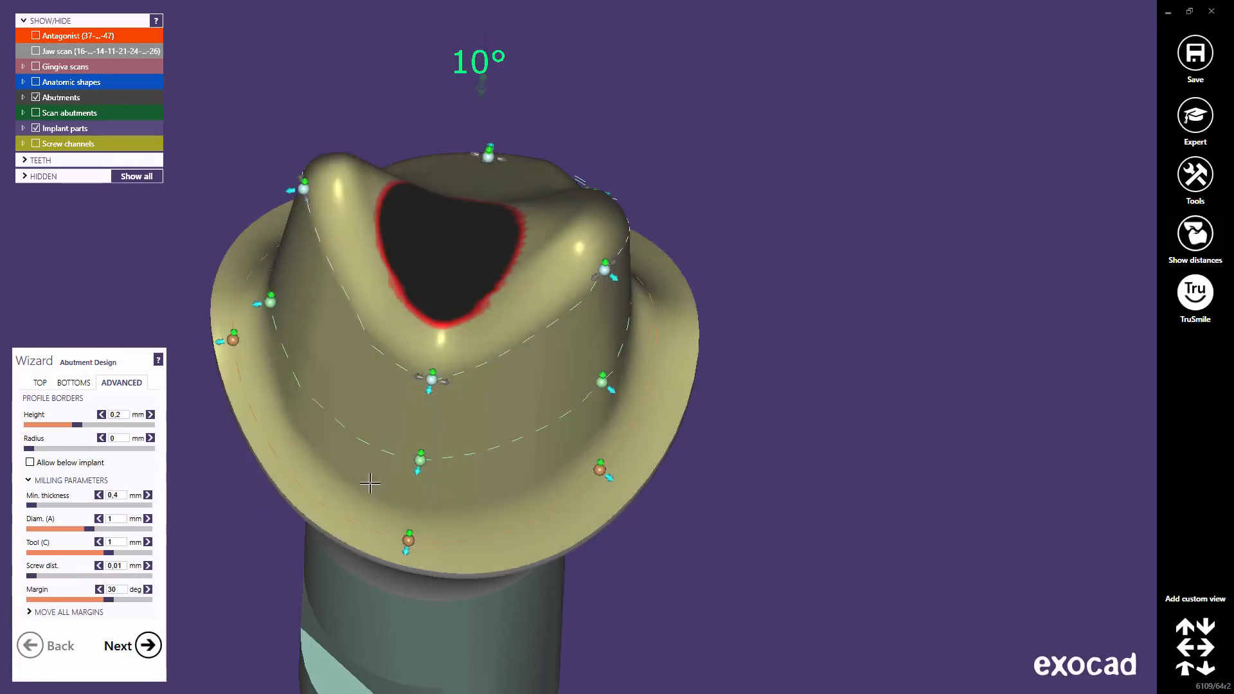
pyautogui.moveTo(416, 477); pyautogui.dragTo(428, 462)
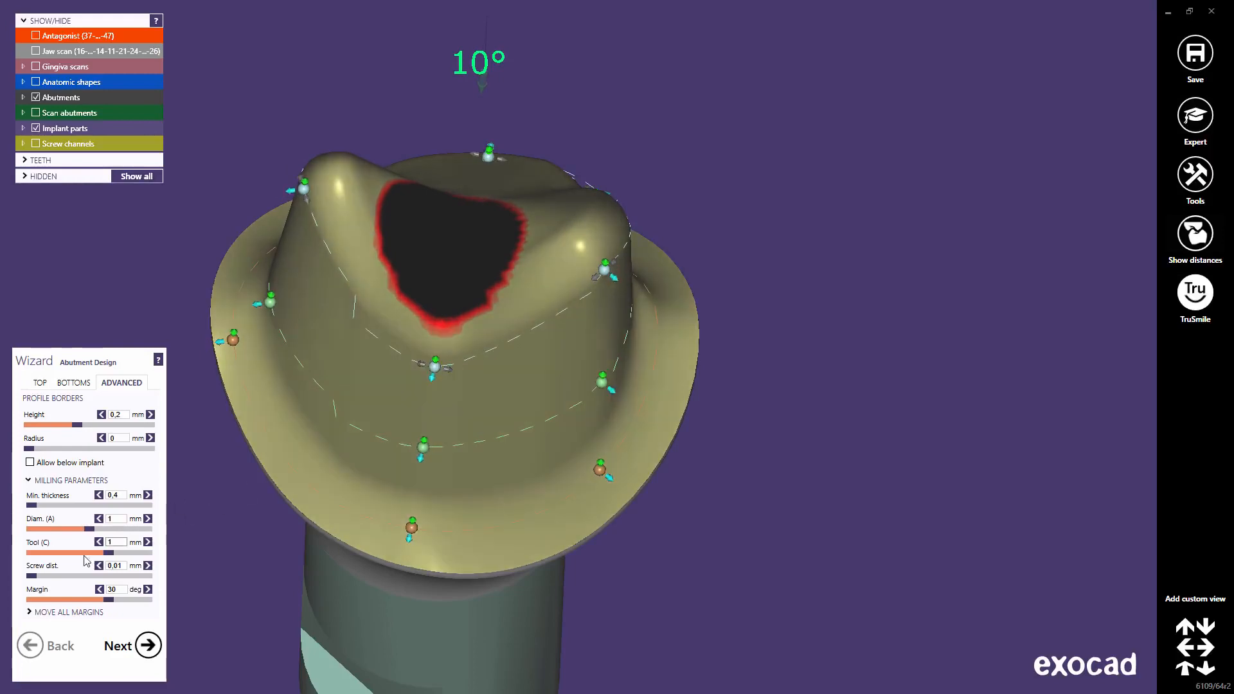
pyautogui.moveTo(36, 577); pyautogui.dragTo(82, 580)
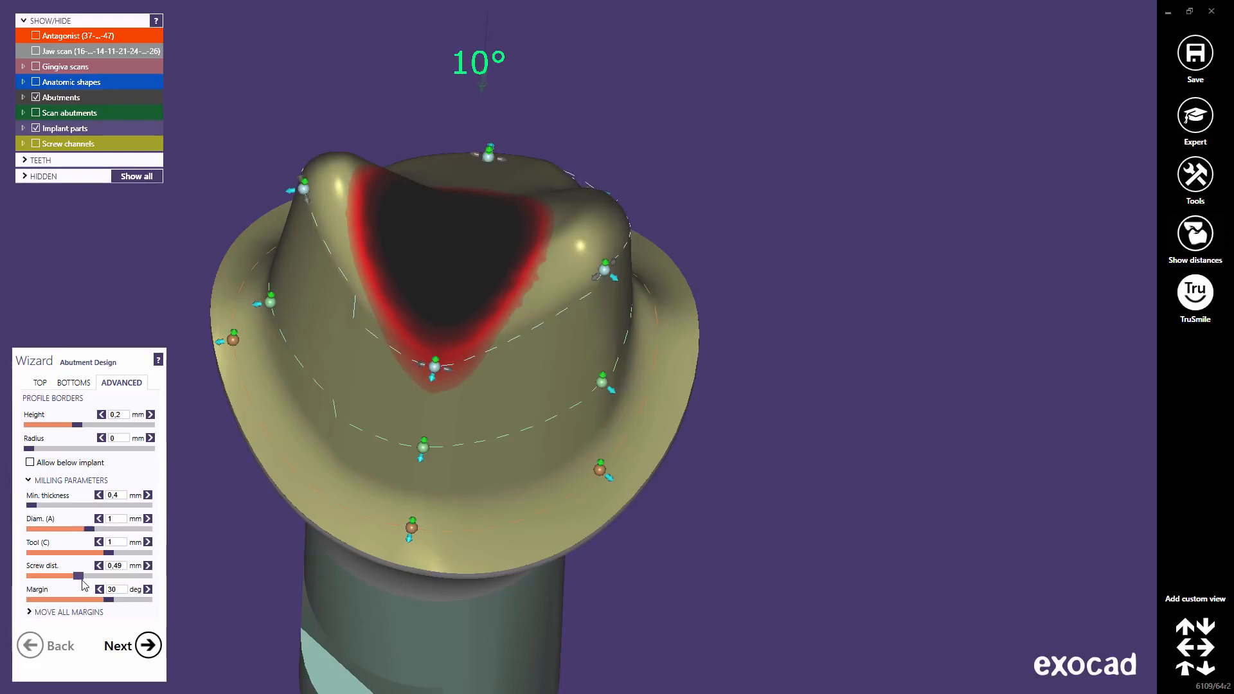
# Inspect all three abutments from the front and show the antagonist and jaw scan around them.
pyautogui.moveTo(396, 495); pyautogui.dragTo(433, 487, button='right')
pyautogui.scroll(-3, 432, 488)
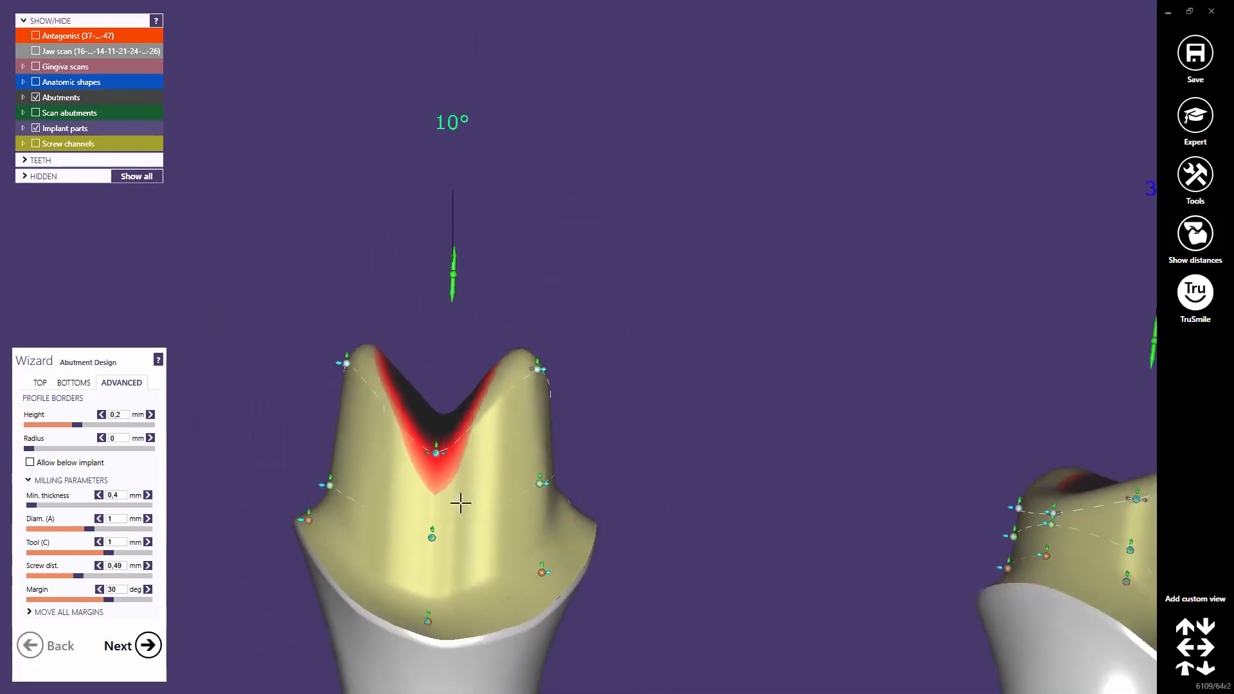
pyautogui.scroll(-5, 612, 474)
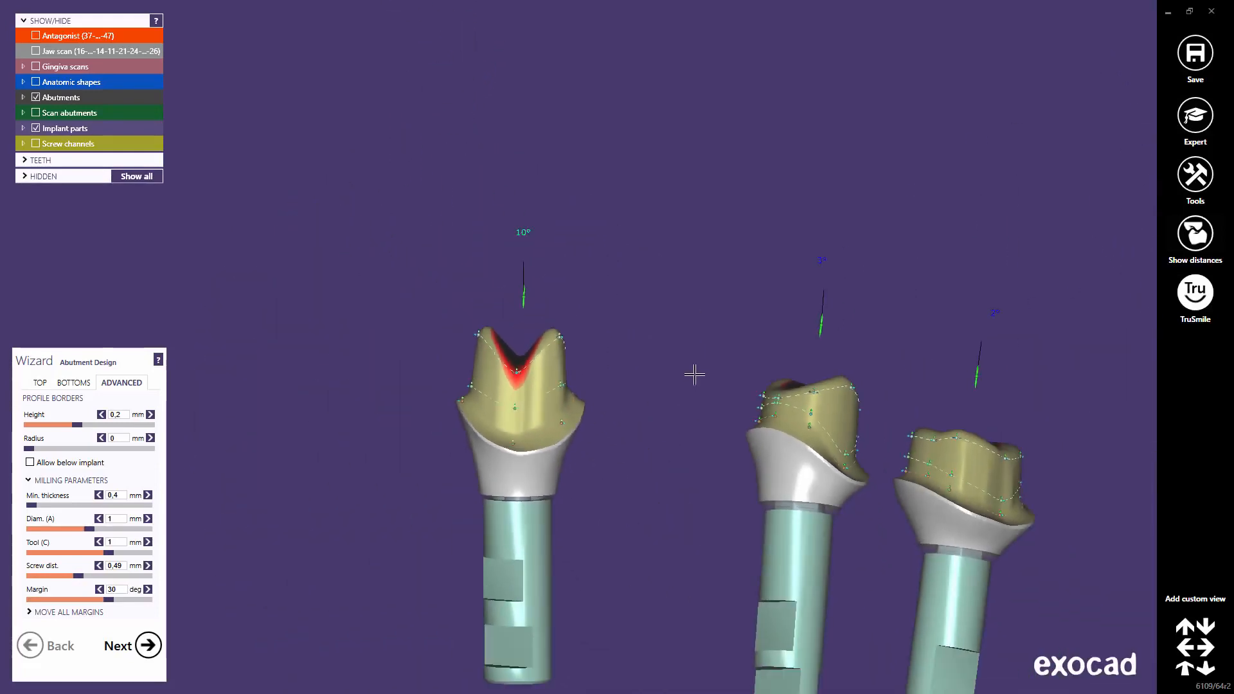
pyautogui.moveTo(694, 374); pyautogui.dragTo(689, 355, button='right')
pyautogui.moveTo(688, 356); pyautogui.dragTo(542, 257, button='middle')
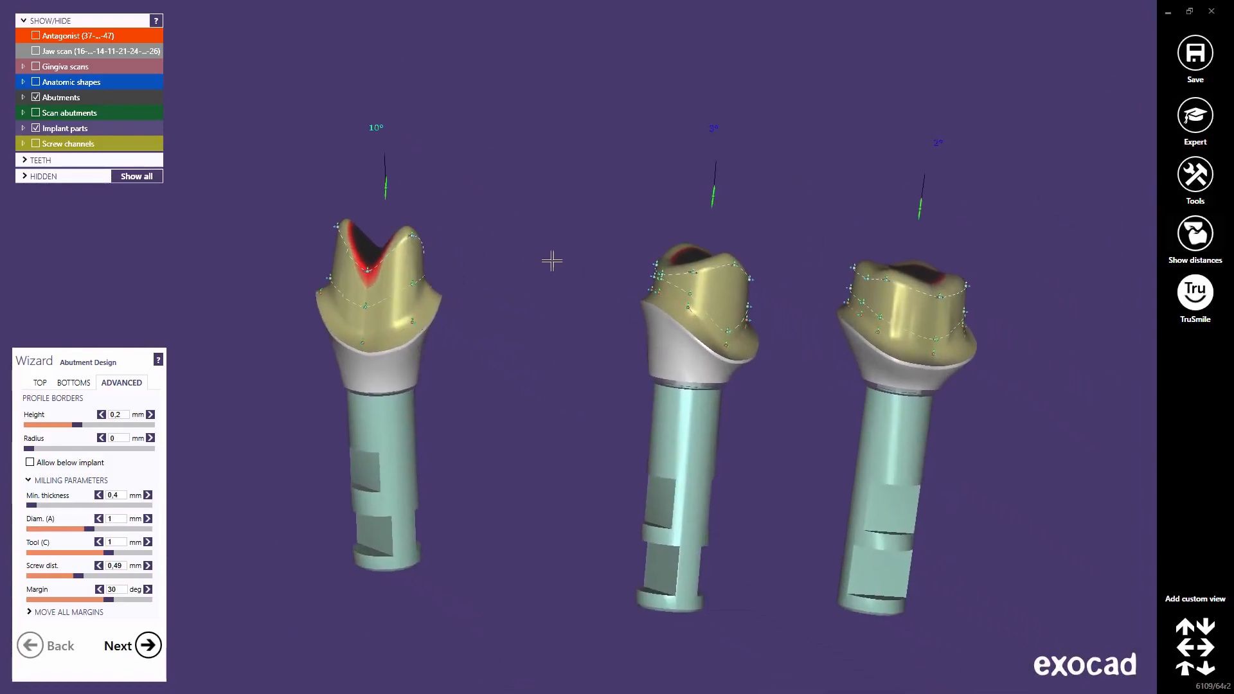
pyautogui.click(36, 36)
pyautogui.click(36, 51)
pyautogui.moveTo(259, 200); pyautogui.dragTo(382, 221, button='right')
pyautogui.scroll(-3, 383, 222)
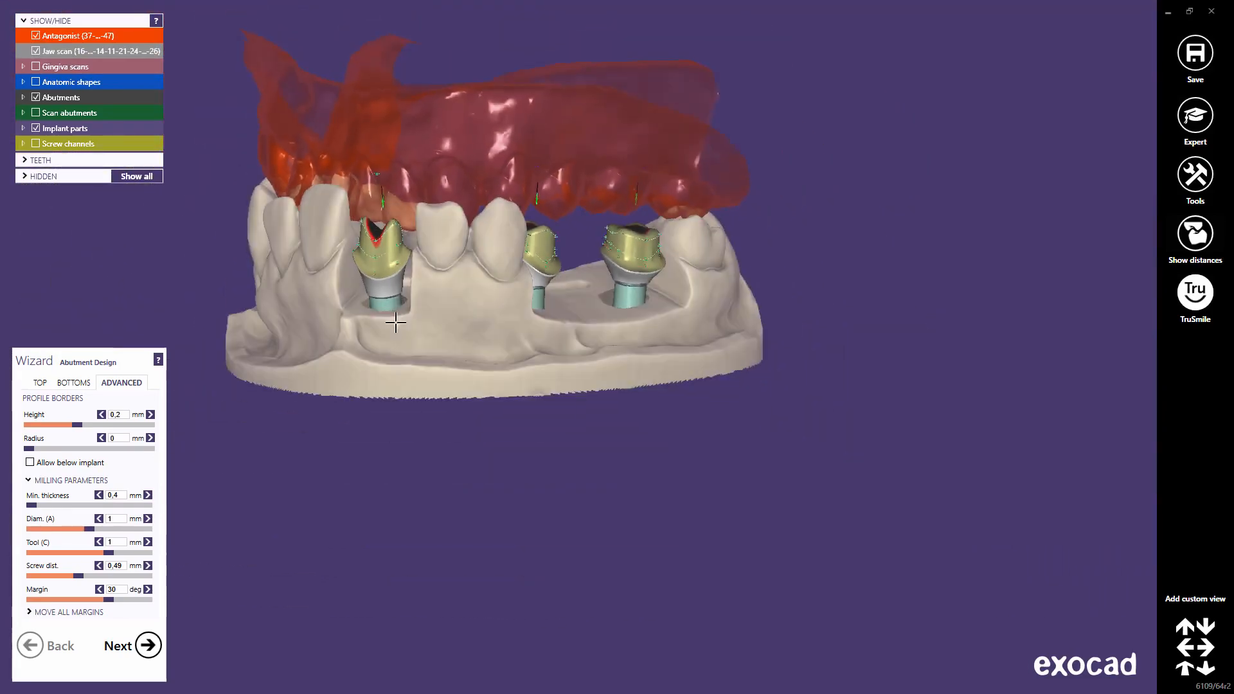
pyautogui.moveTo(395, 322); pyautogui.dragTo(502, 408, button='middle')
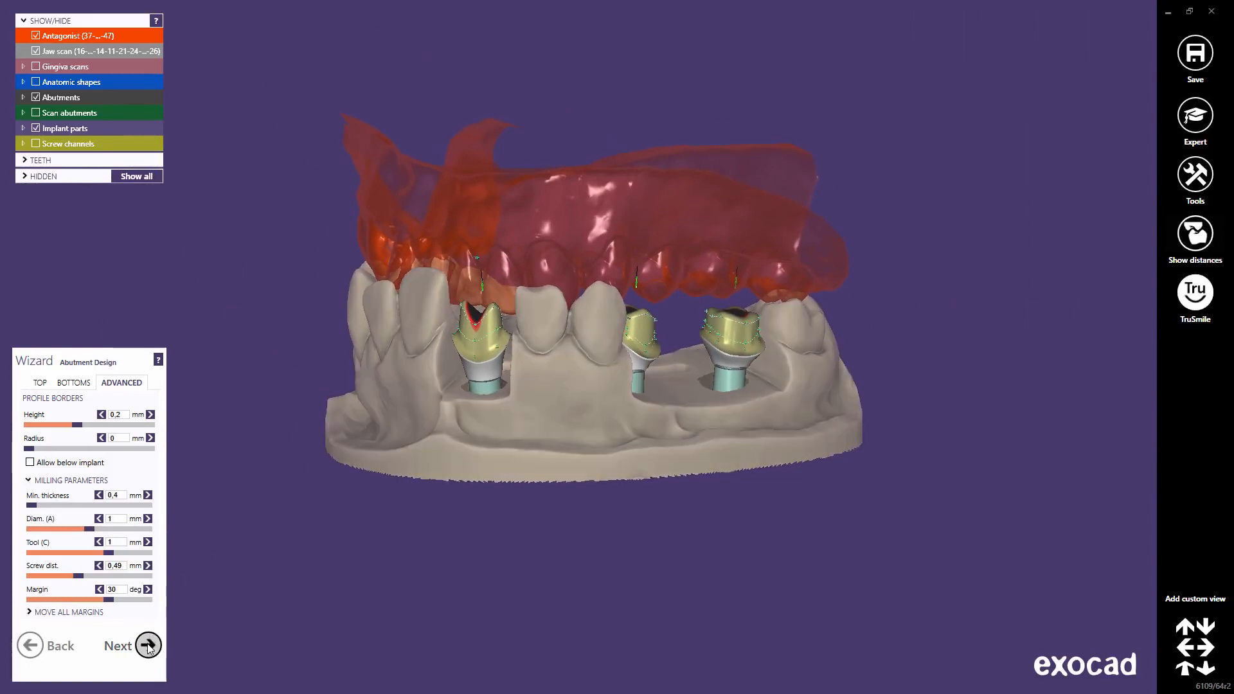
# Advance to free-forming and raise one peak of the tooth 11 abutment slightly using the Tooth Parts preset.
pyautogui.click(149, 646)
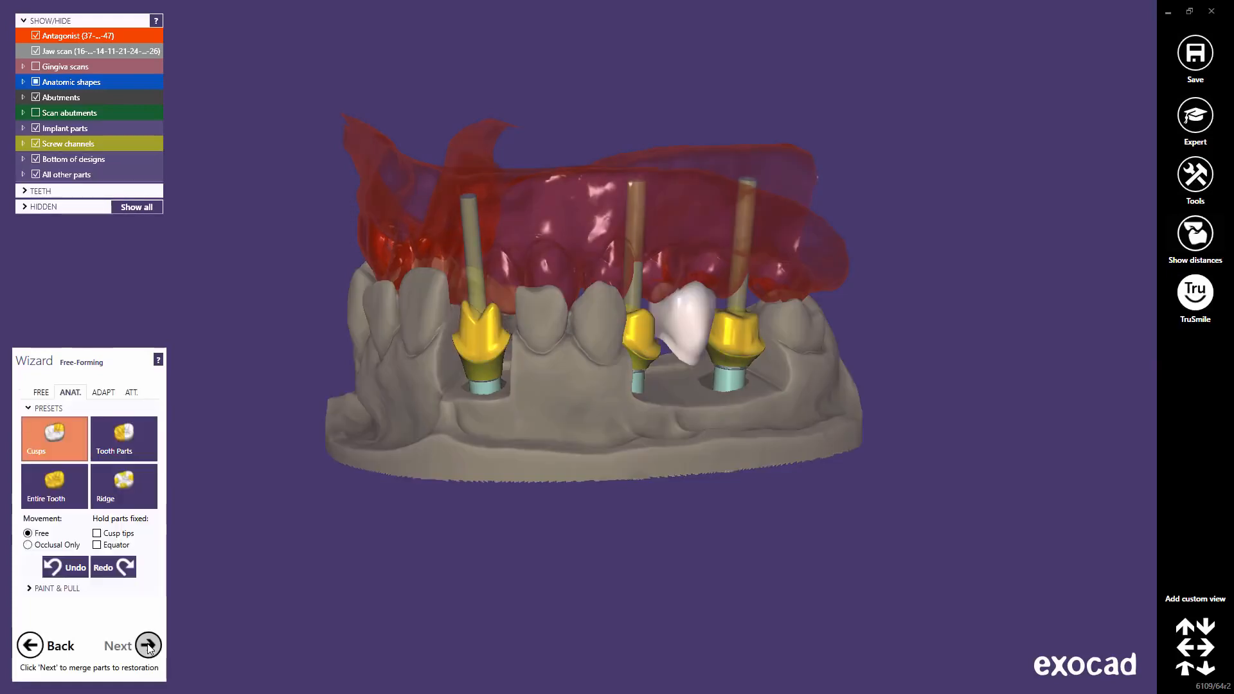
pyautogui.click(130, 447)
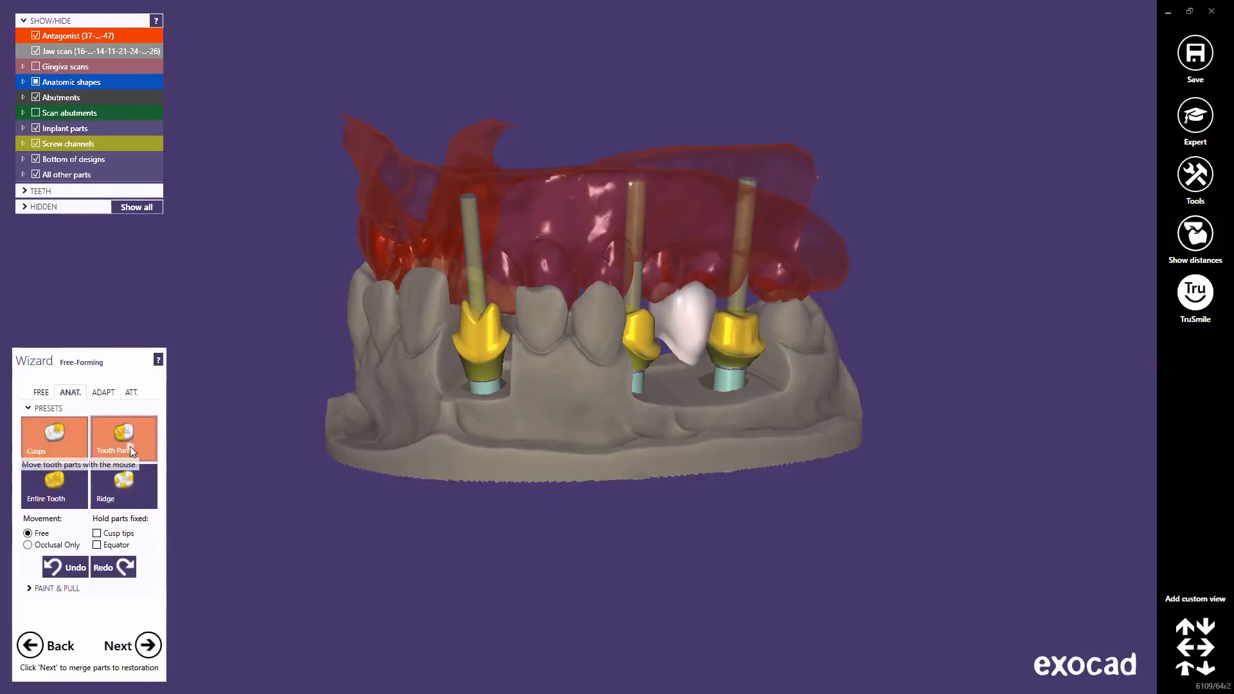
pyautogui.moveTo(341, 401); pyautogui.dragTo(500, 326, button='right')
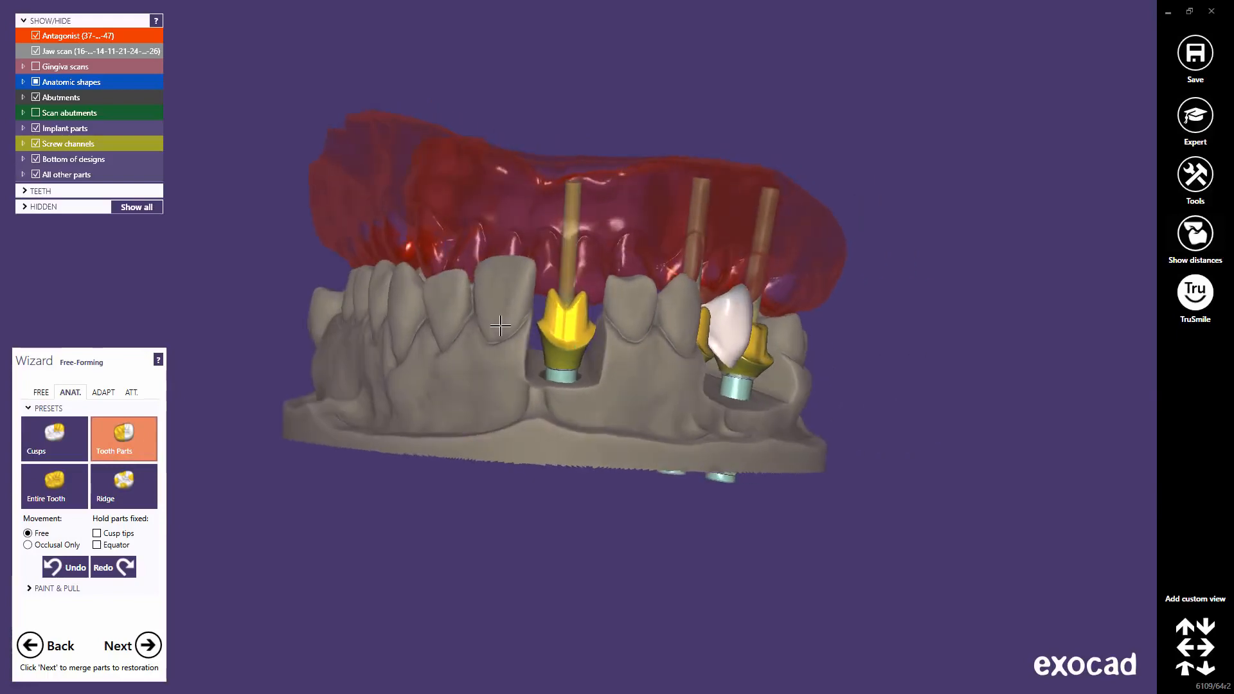
pyautogui.scroll(5, 538, 315)
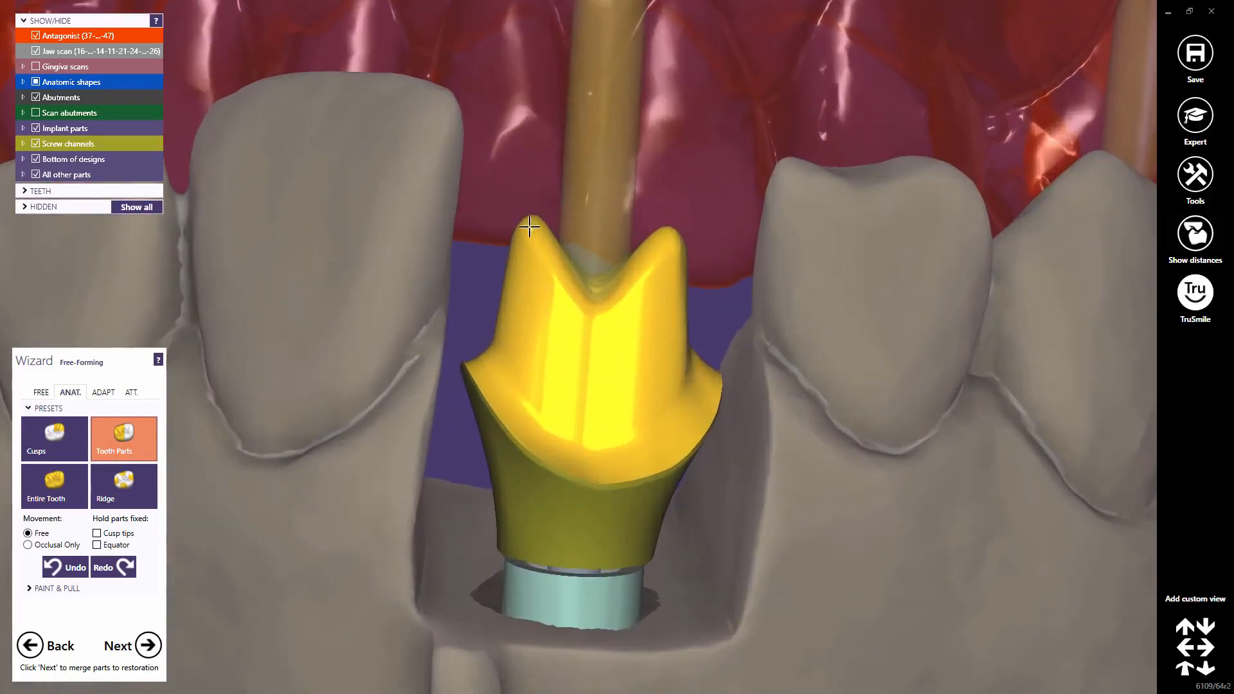
pyautogui.moveTo(529, 222); pyautogui.dragTo(529, 214)
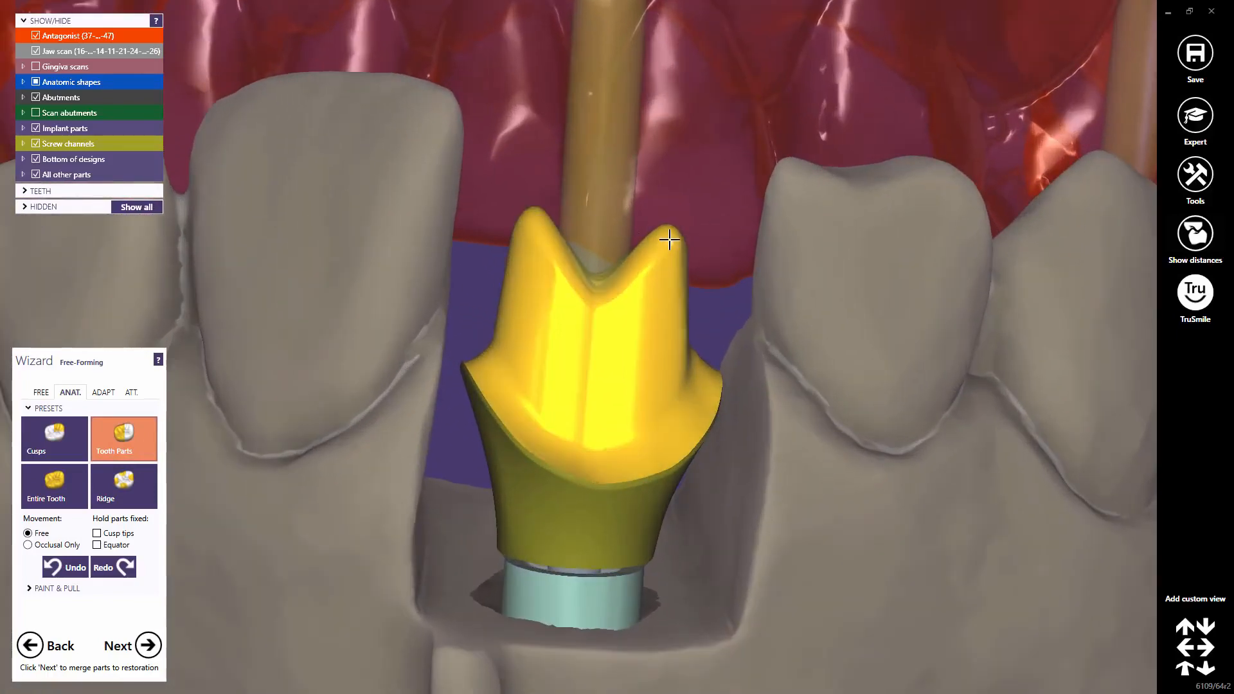
# Pull the side wall of the tooth 14 abutment inward, away from the neighbouring canine, with the Tooth Parts preset.
pyautogui.scroll(-5, 838, 292)
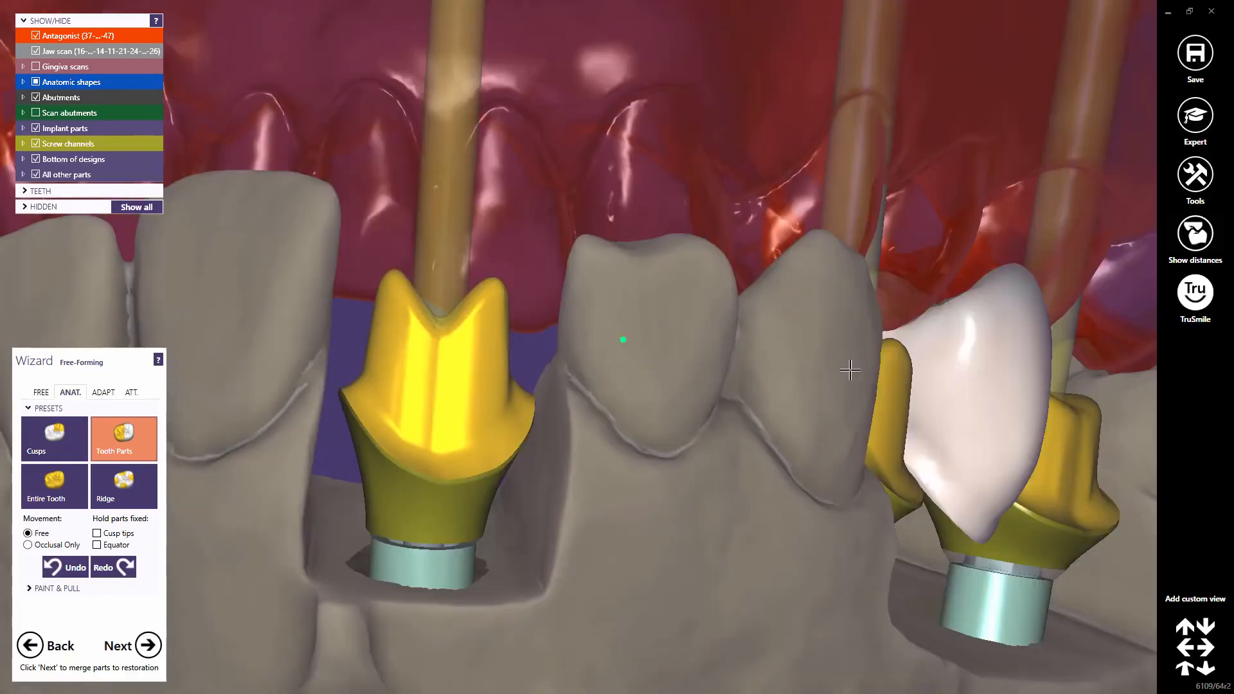
pyautogui.moveTo(864, 406); pyautogui.dragTo(919, 434, button='right')
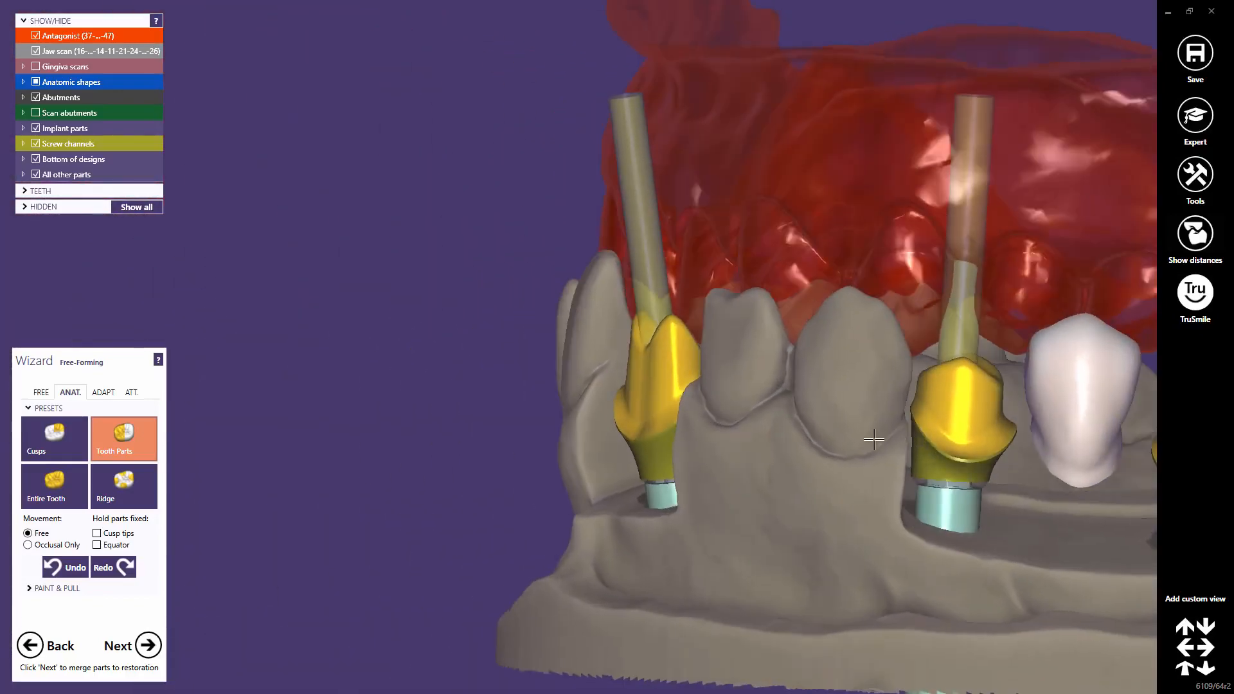
pyautogui.moveTo(875, 440); pyautogui.dragTo(678, 413, button='middle')
pyautogui.moveTo(678, 413); pyautogui.dragTo(673, 418, button='right')
pyautogui.scroll(4, 717, 353)
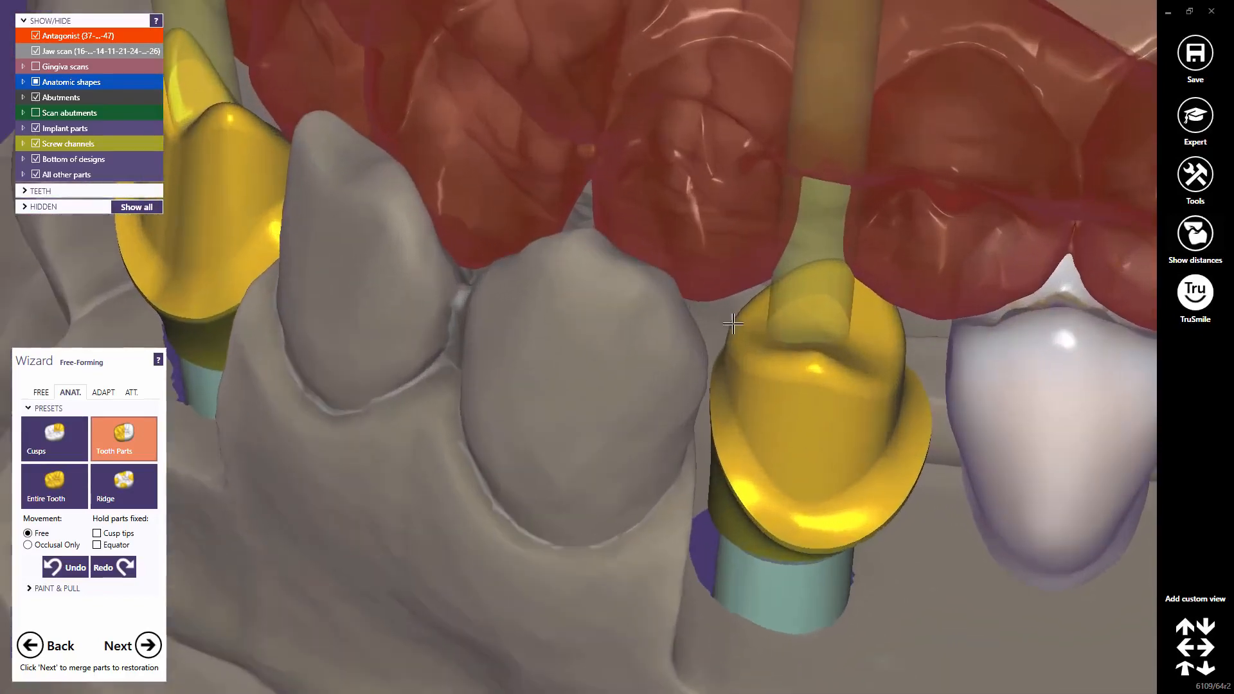
pyautogui.moveTo(735, 329); pyautogui.dragTo(737, 379, button='right')
pyautogui.scroll(2, 732, 366)
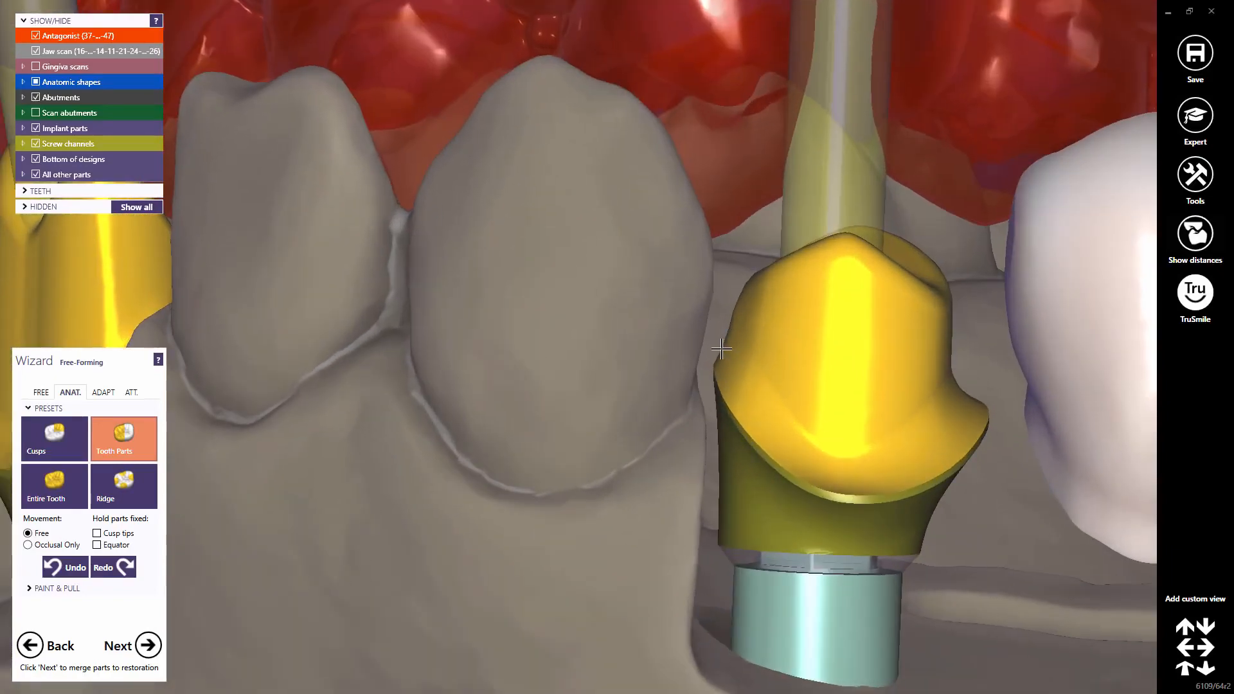
pyautogui.moveTo(721, 348)
pyautogui.mouseDown()
pyautogui.moveTo(763, 356)
pyautogui.moveTo(739, 356)
pyautogui.mouseUp()
pyautogui.moveTo(756, 353); pyautogui.dragTo(754, 352, button='right')
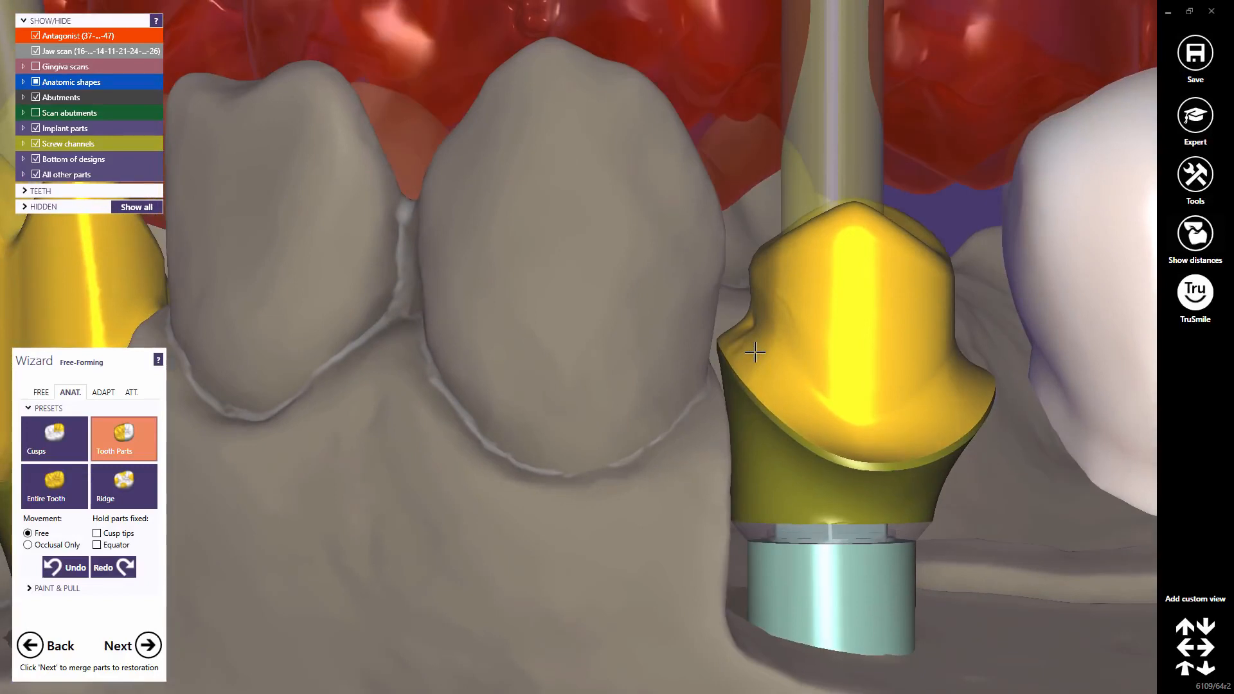
# Smooth the front surface of the tooth 11 abutment with the Smooth/Flatten brush.
pyautogui.scroll(-5, 754, 352)
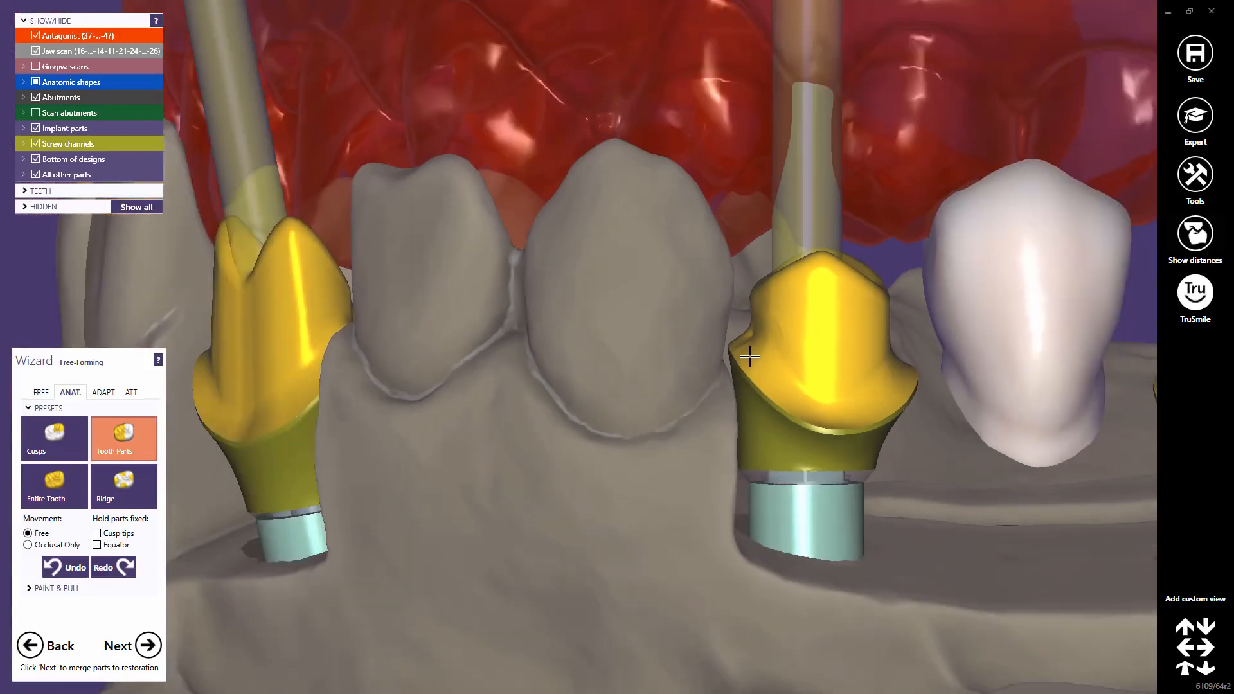
pyautogui.click(48, 393)
pyautogui.click(112, 427)
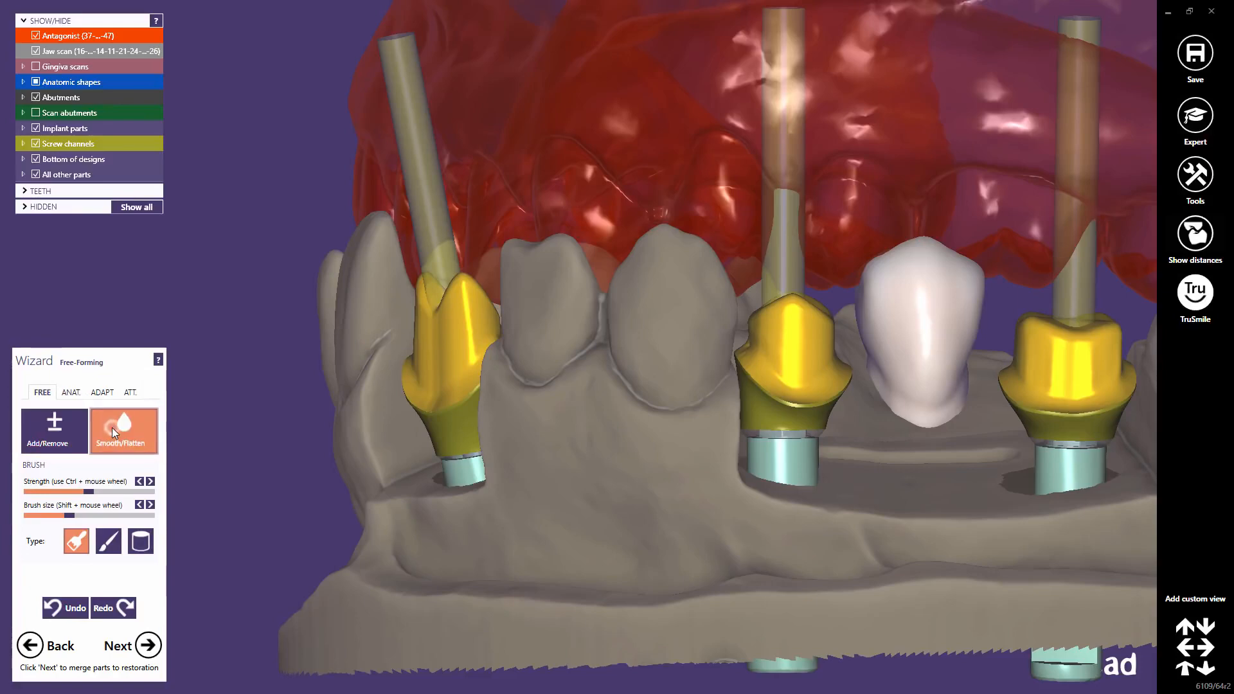
pyautogui.scroll(3, 473, 395)
pyautogui.scroll(4, 473, 395)
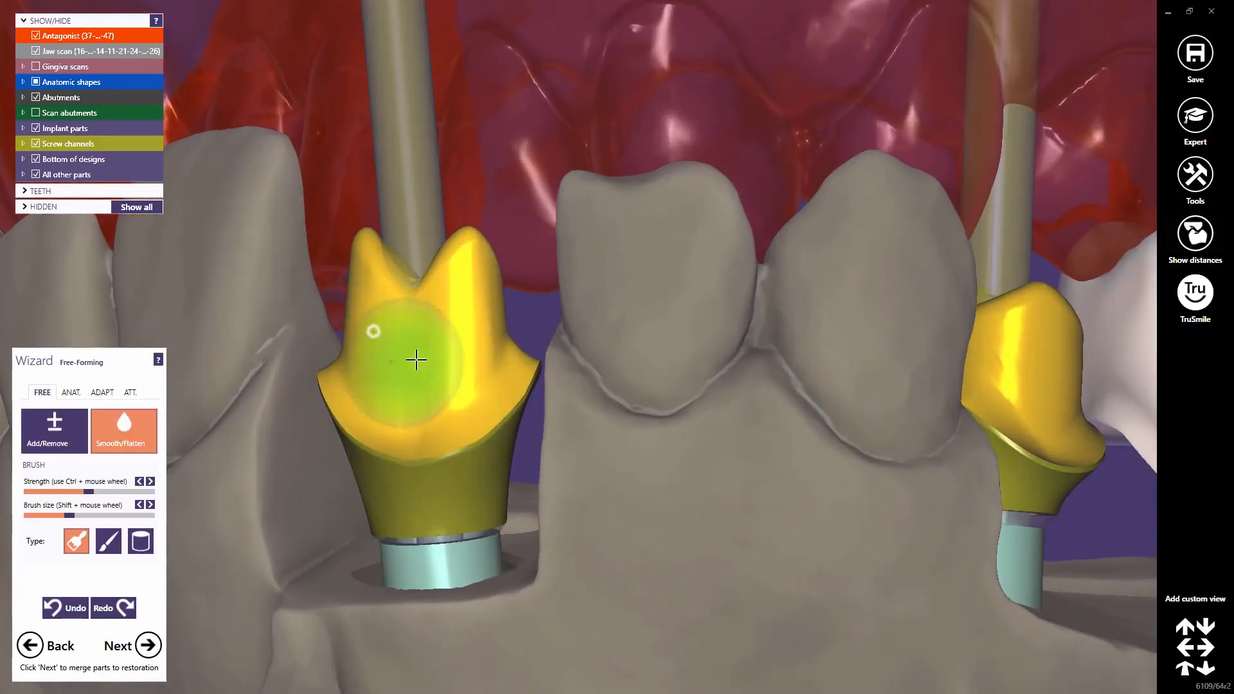
pyautogui.moveTo(433, 348)
pyautogui.mouseDown()
pyautogui.moveTo(462, 314)
pyautogui.moveTo(435, 391)
pyautogui.moveTo(405, 358)
pyautogui.moveTo(428, 355)
pyautogui.mouseUp()
pyautogui.scroll(-6, 482, 366)
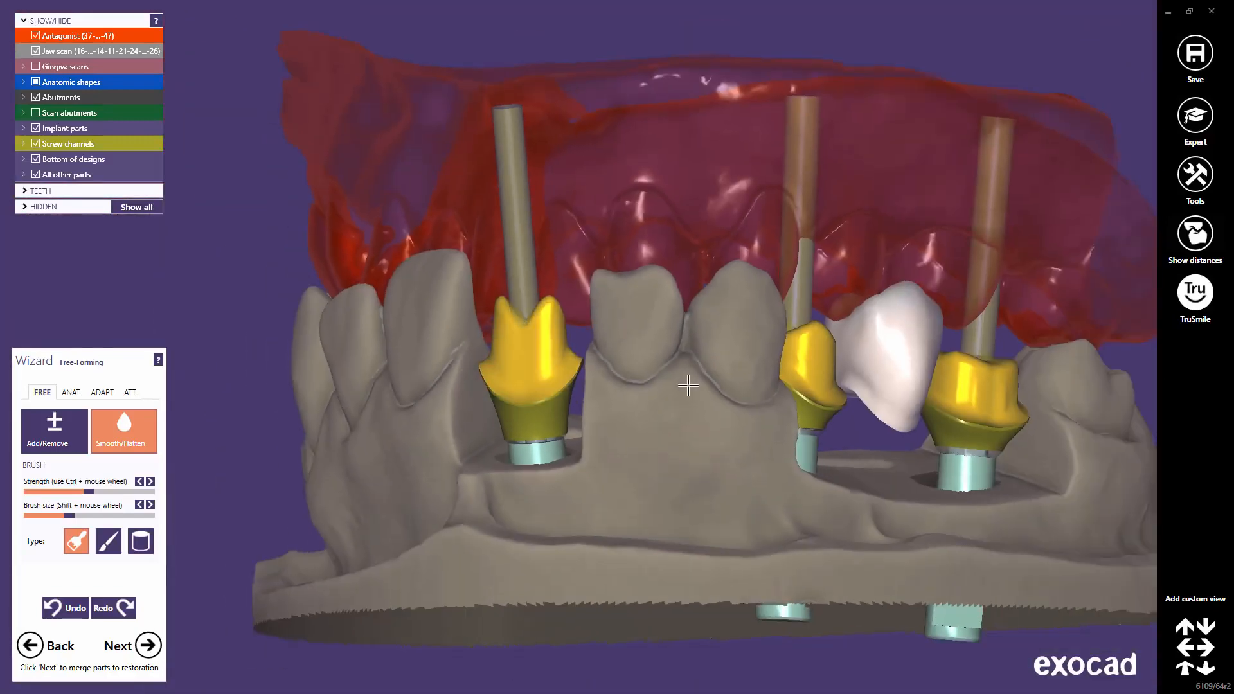
# Look at the attachment options, return to the free-form brushes, and inspect the tooth 14 abutment up close.
pyautogui.moveTo(482, 366); pyautogui.dragTo(534, 384, button='right')
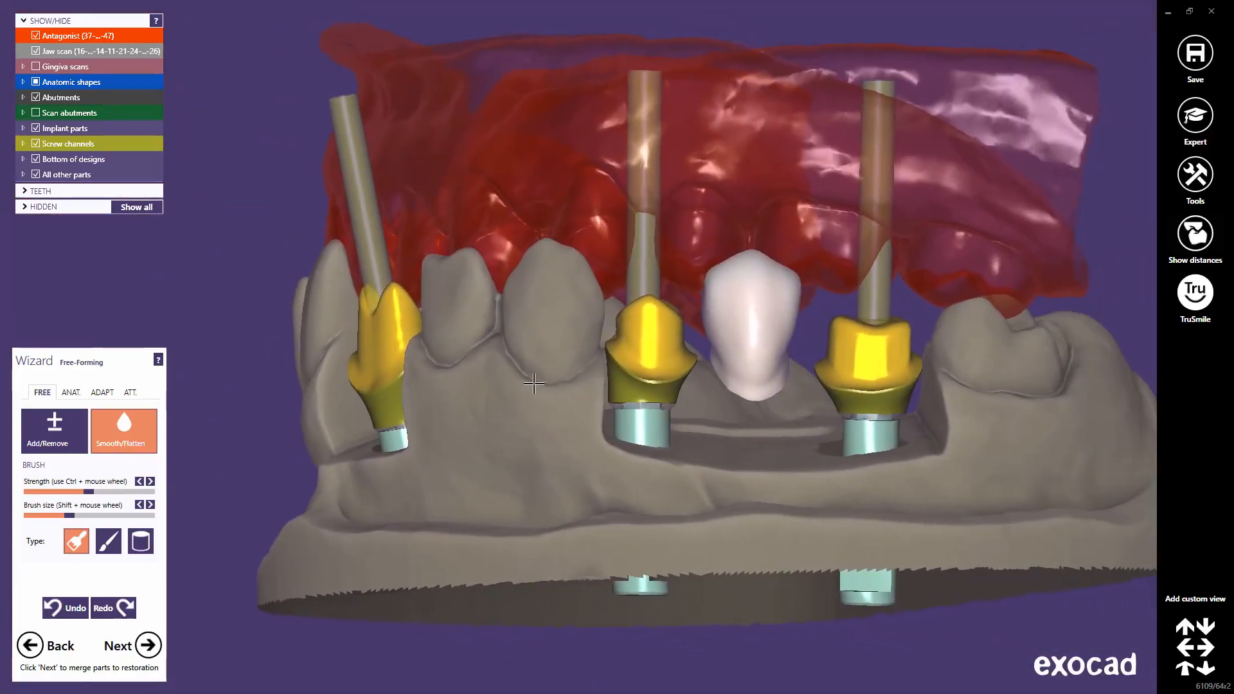
pyautogui.click(130, 393)
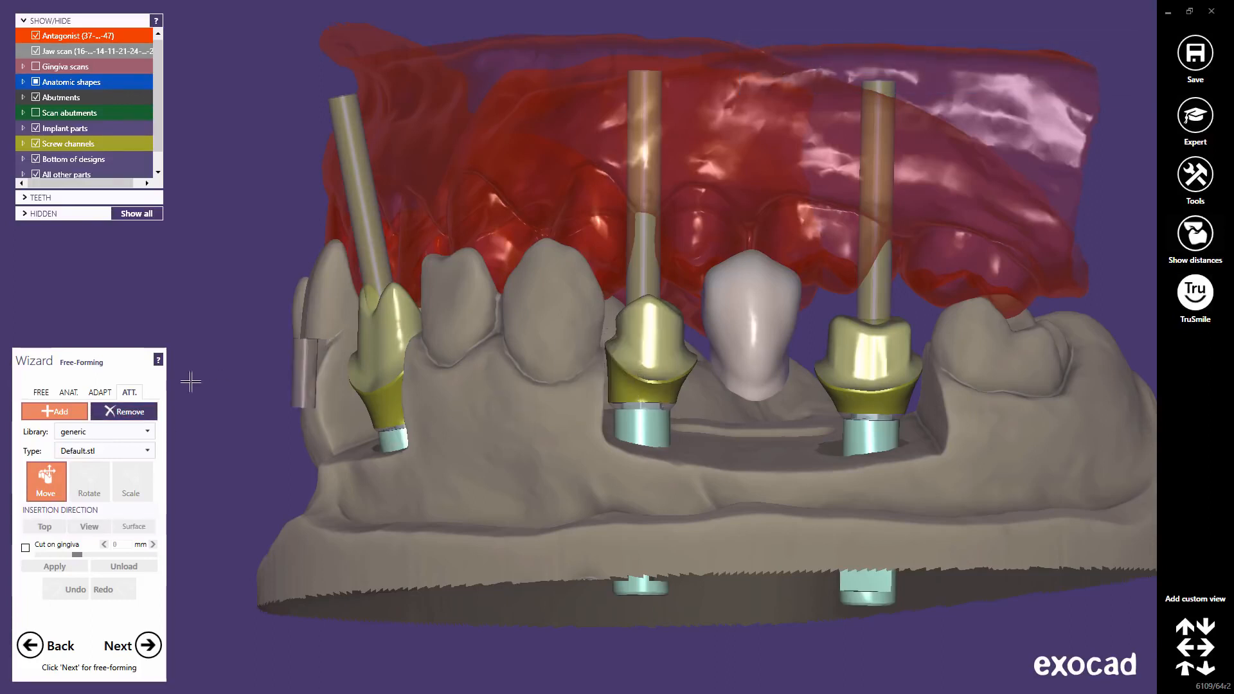
pyautogui.click(41, 392)
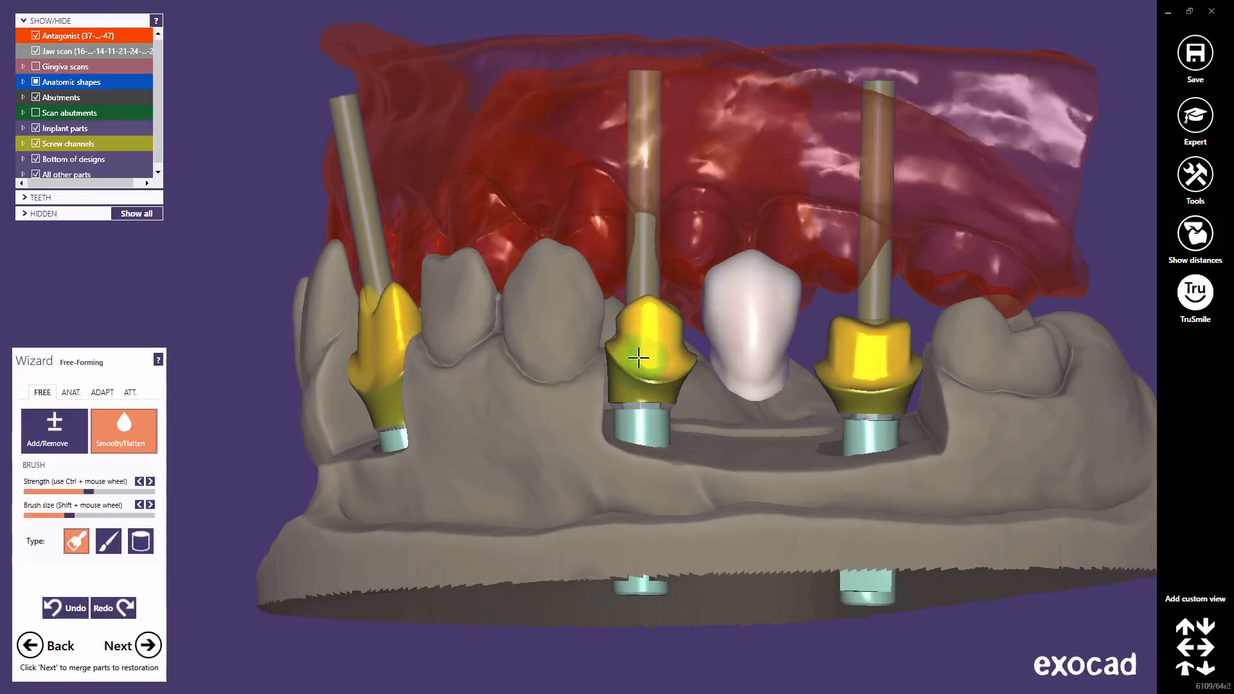
pyautogui.scroll(5, 595, 341)
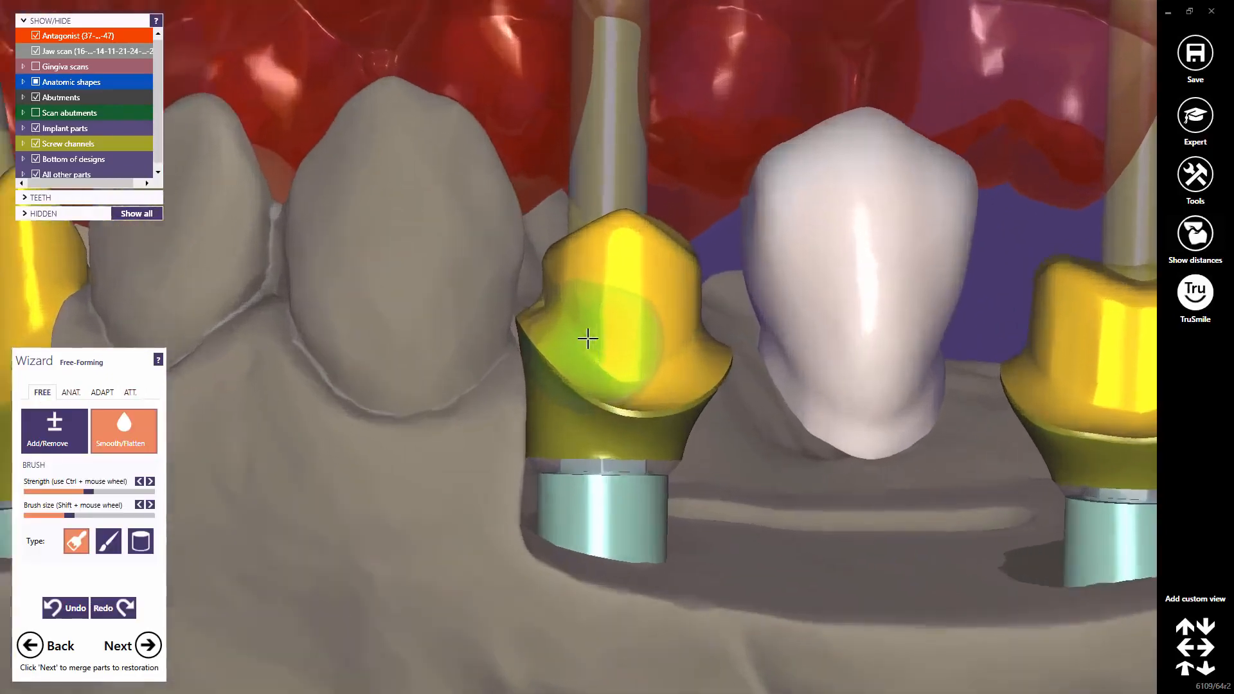
# Merge and save the restorations and view the three finished abutments together.
pyautogui.click(148, 645)
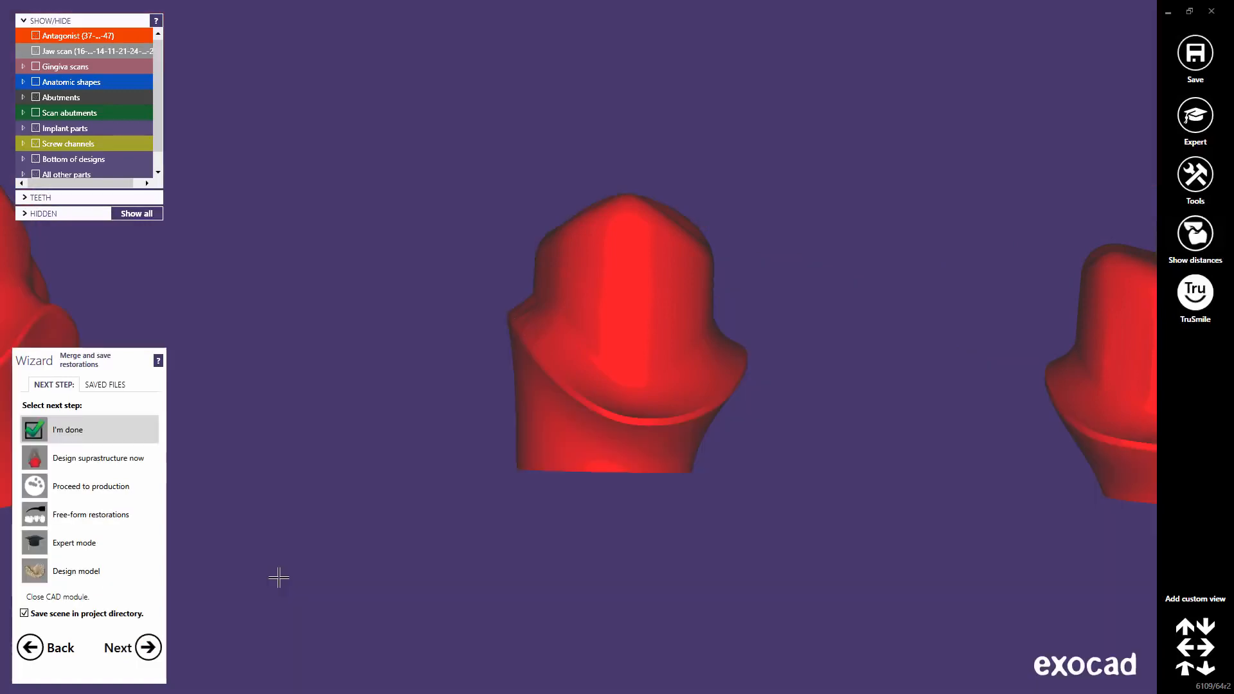
pyautogui.moveTo(555, 314); pyautogui.dragTo(568, 284, button='right')
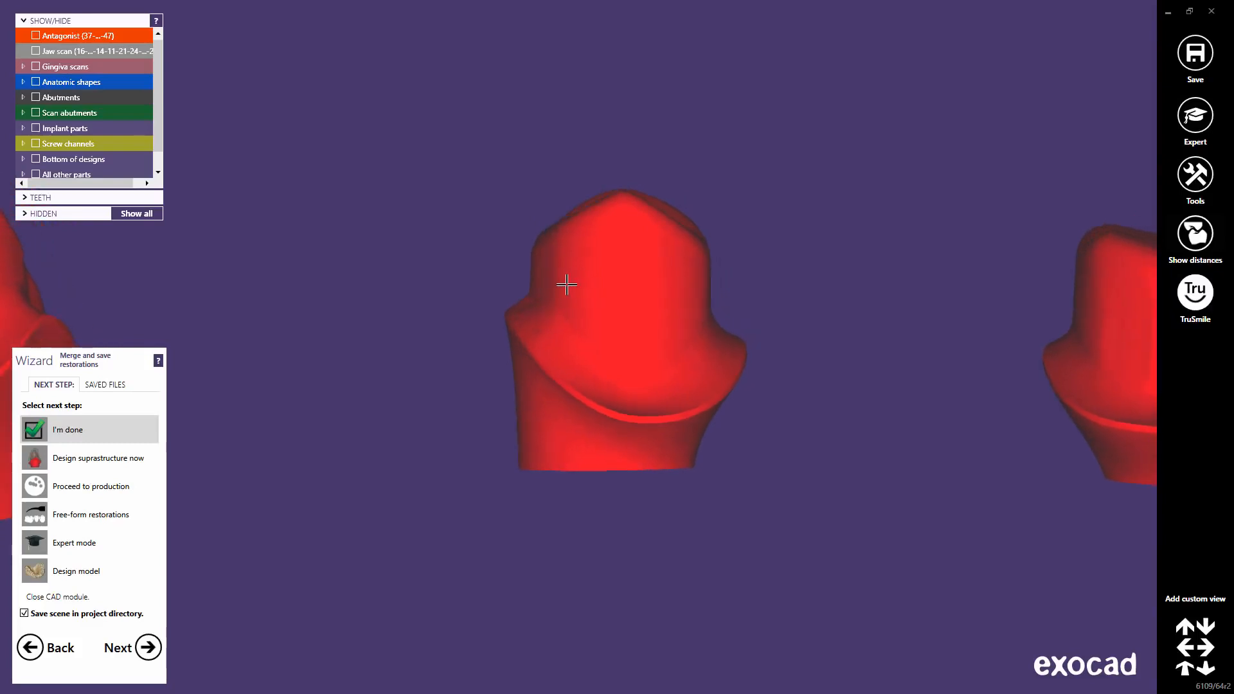
pyautogui.scroll(-5, 566, 284)
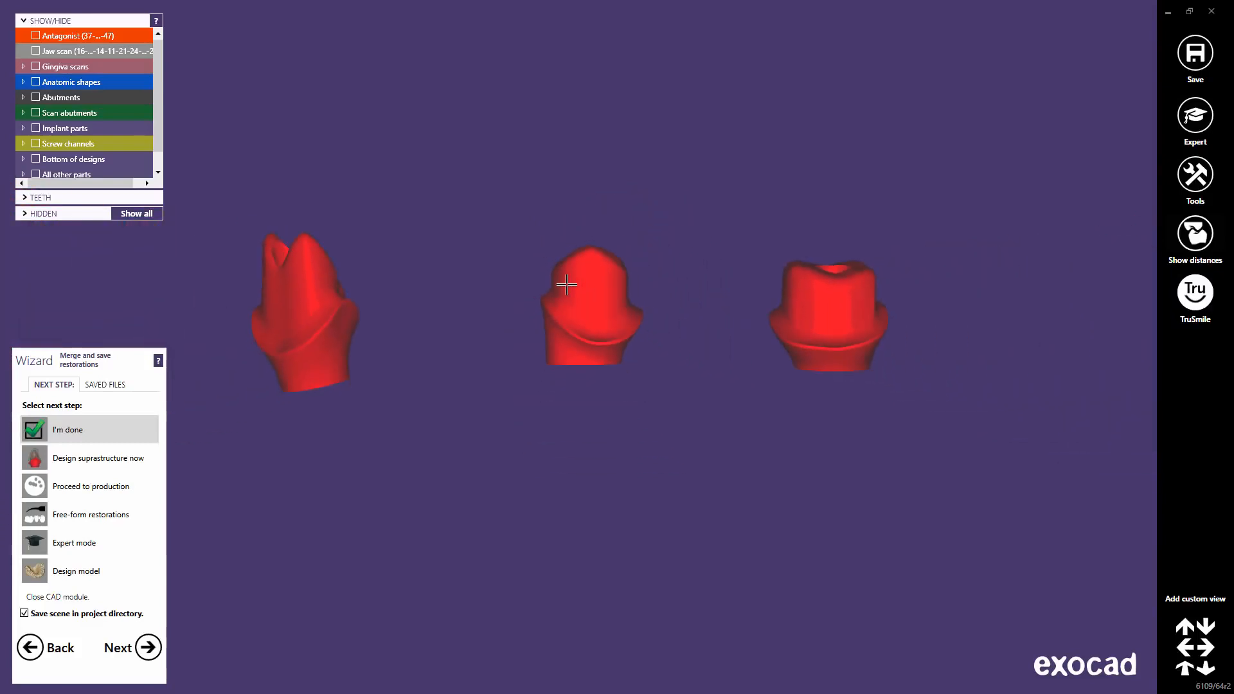
pyautogui.moveTo(537, 366); pyautogui.dragTo(617, 421, button='right')
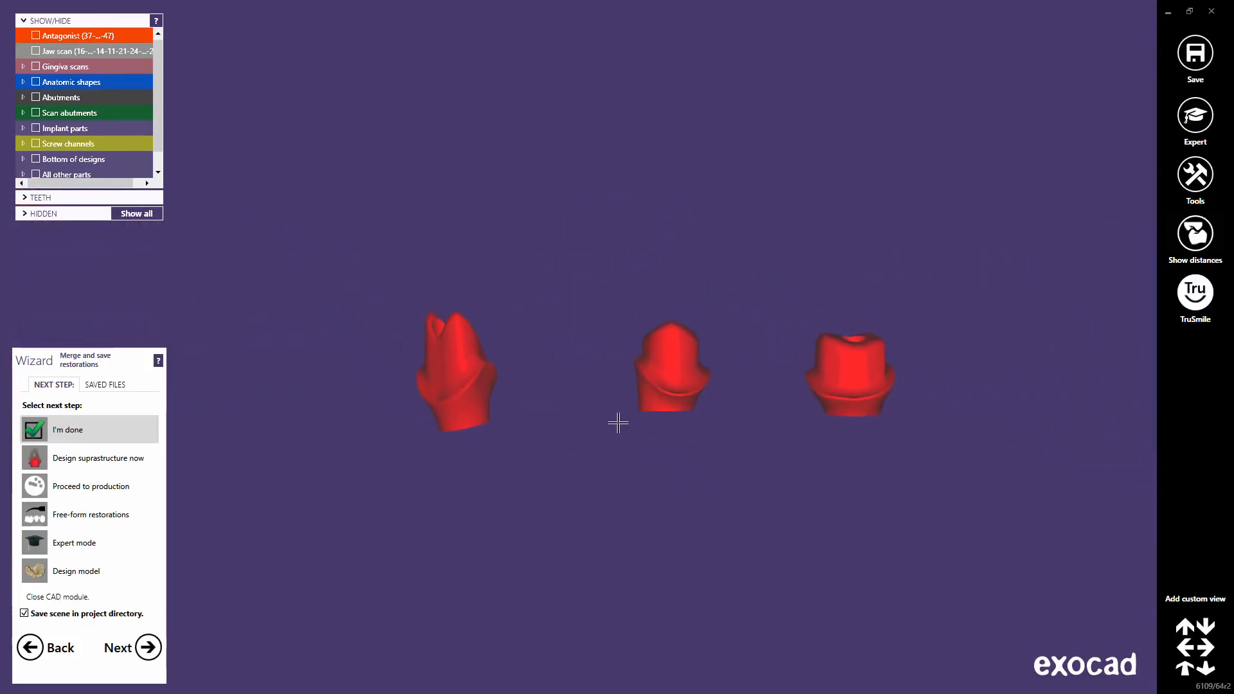
# Show the jaw scan, gingiva scans and antagonist around the merged abutments.
pyautogui.click(36, 52)
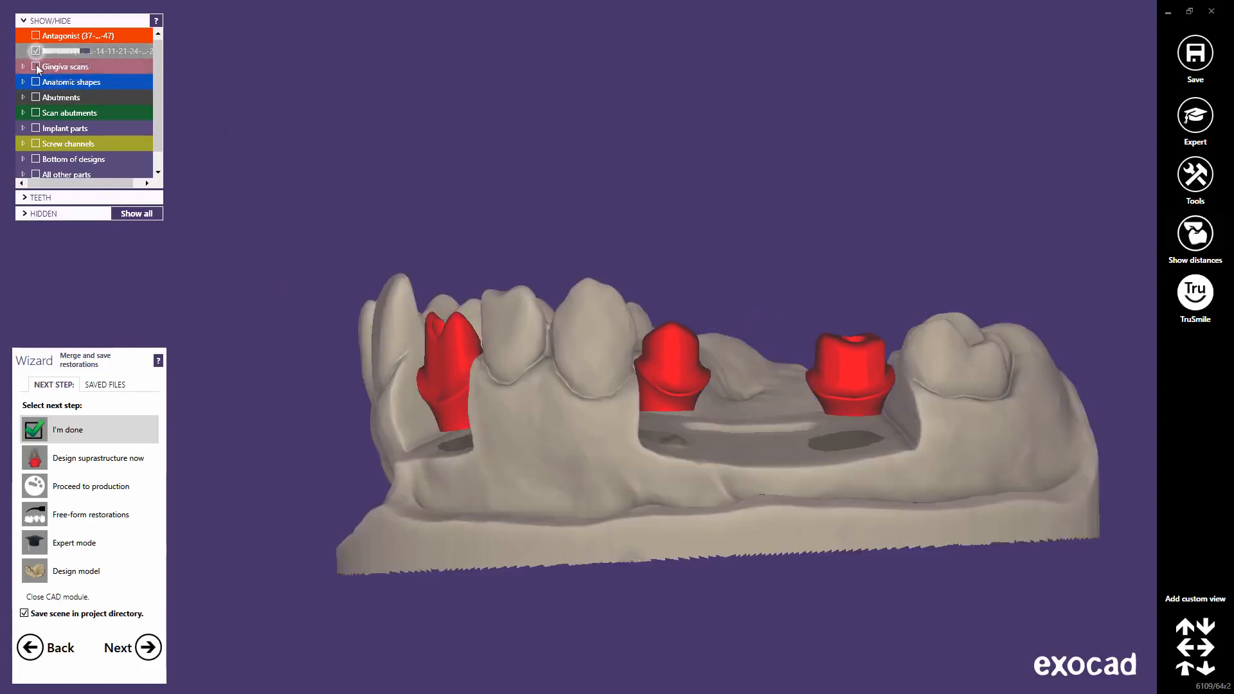
pyautogui.click(36, 67)
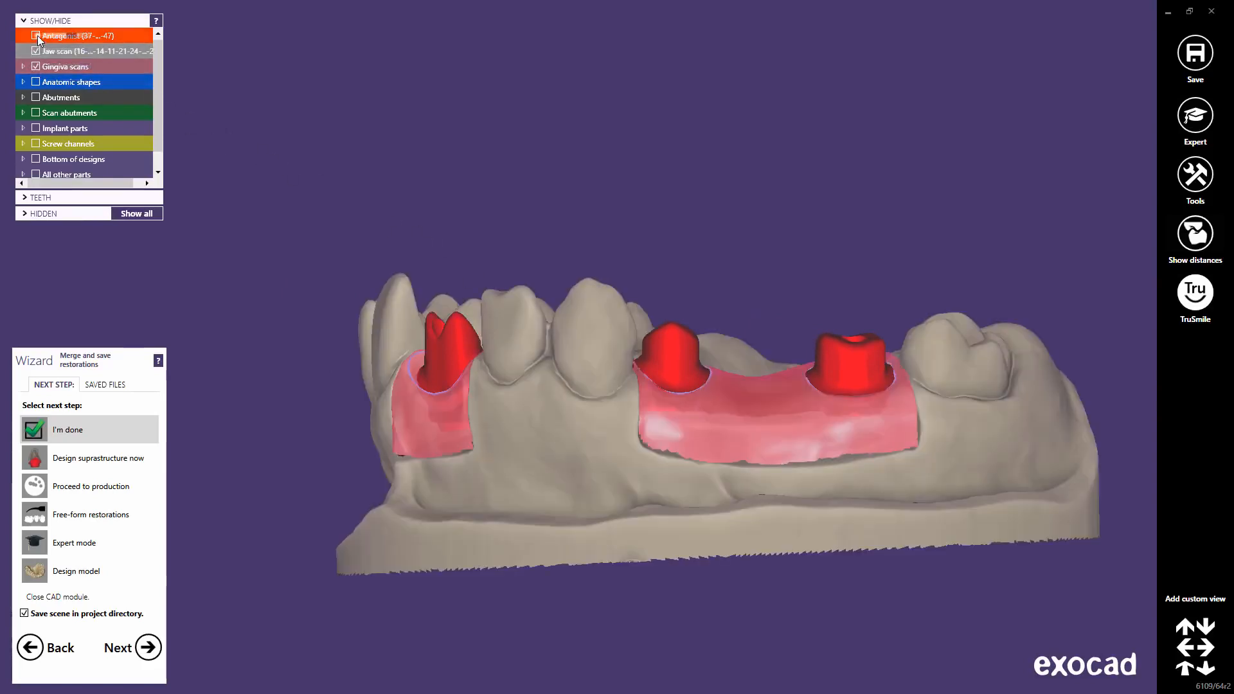
pyautogui.click(36, 36)
pyautogui.moveTo(331, 218); pyautogui.dragTo(295, 210, button='right')
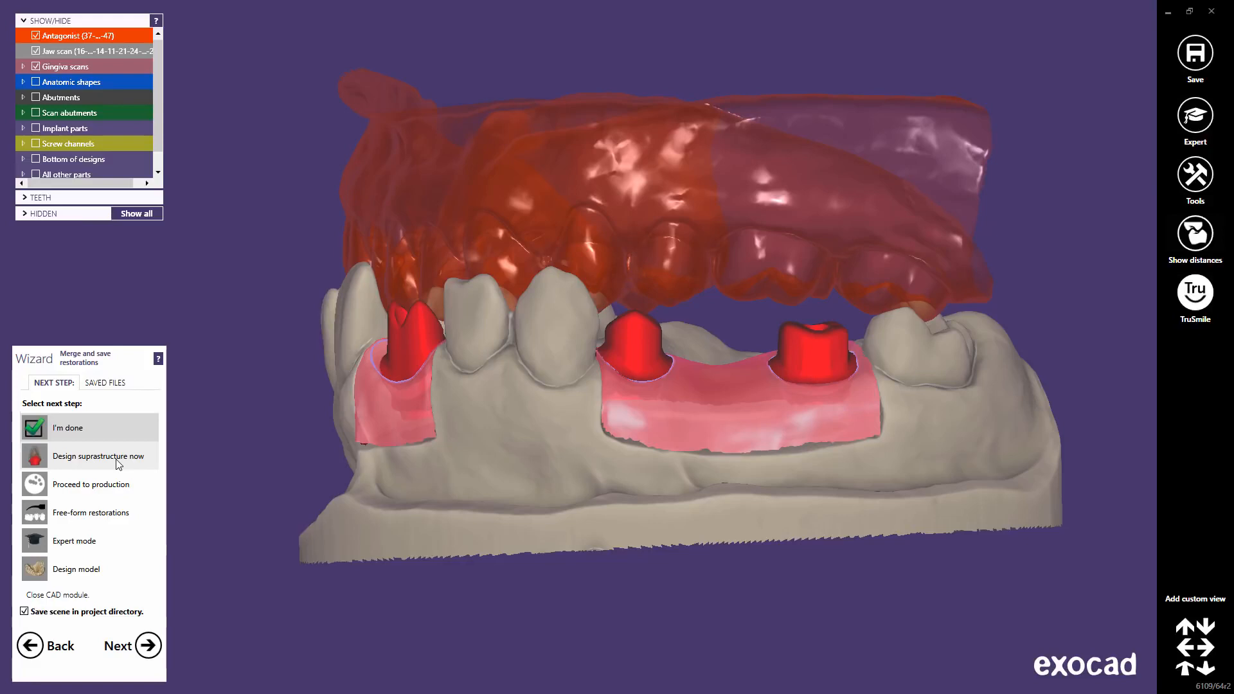
# Start free-forming the merged restorations and hide the jaw scan, antagonist and gingiva scans to isolate the three abutments.
pyautogui.click(84, 518)
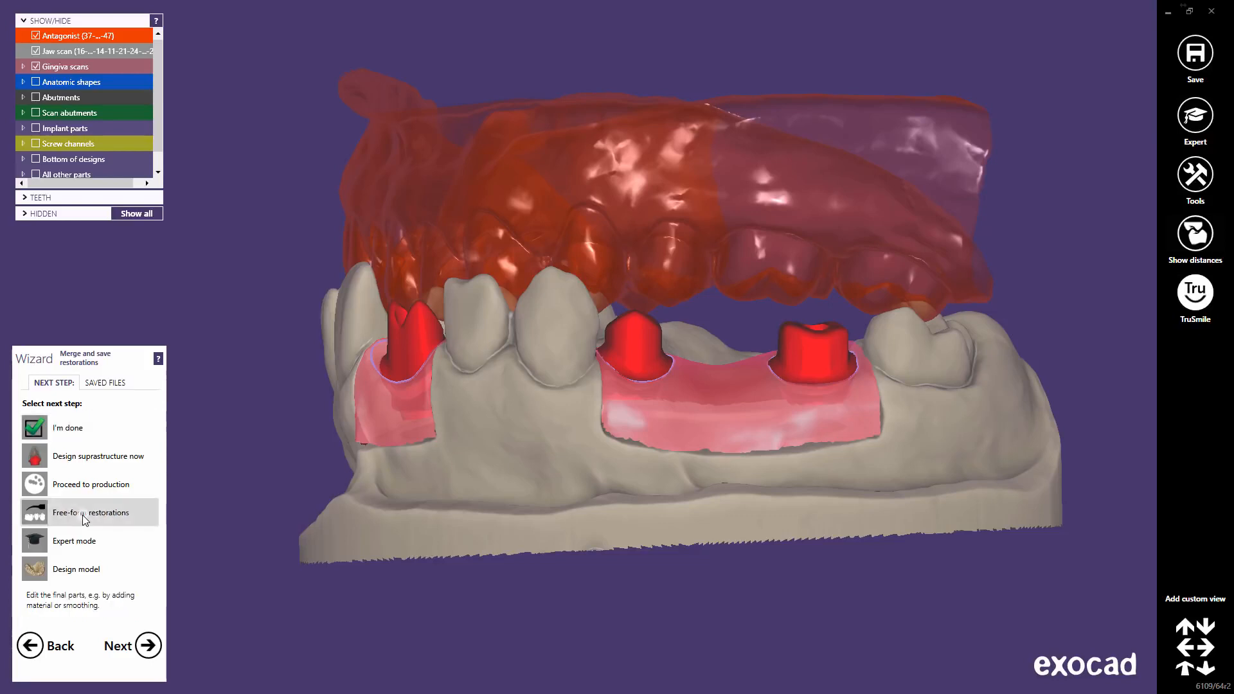
pyautogui.click(148, 646)
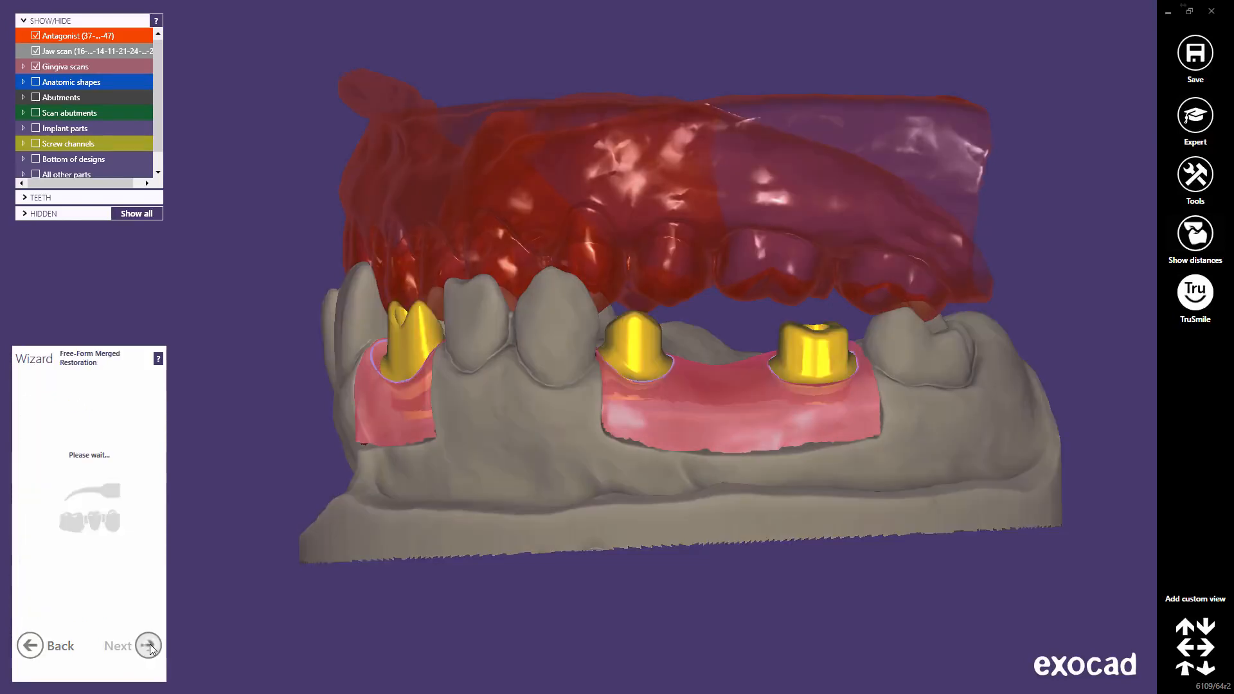
pyautogui.click(36, 51)
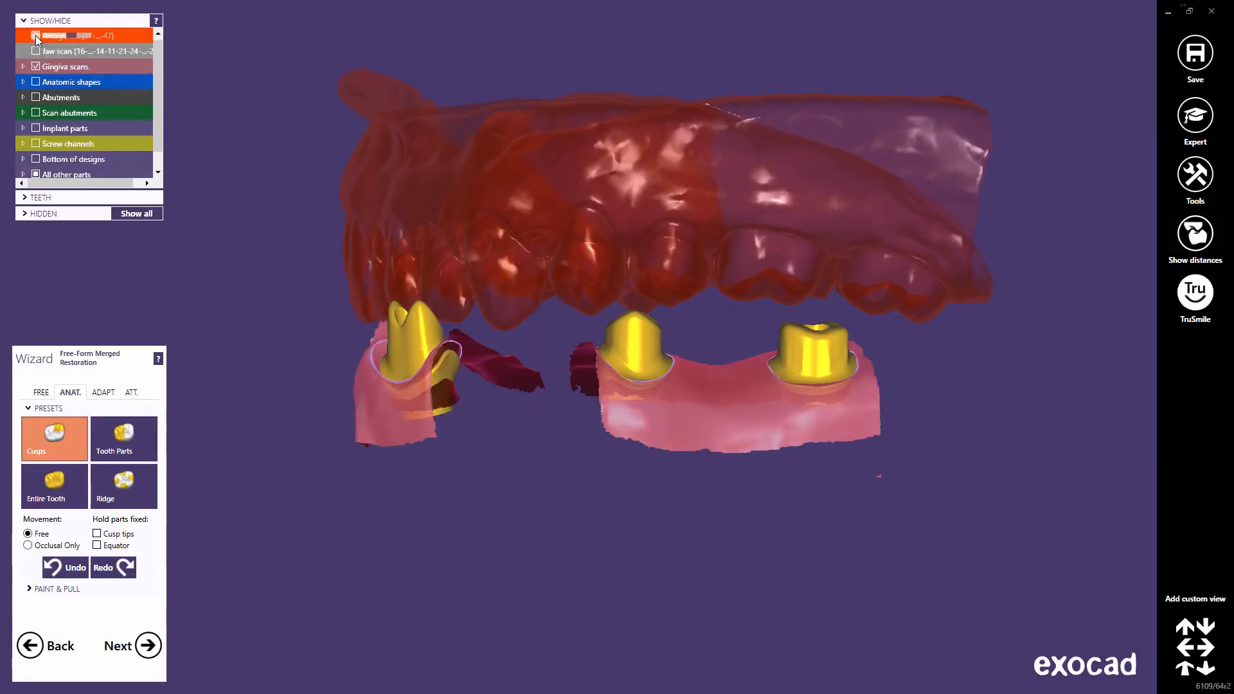
pyautogui.click(36, 36)
pyautogui.click(36, 67)
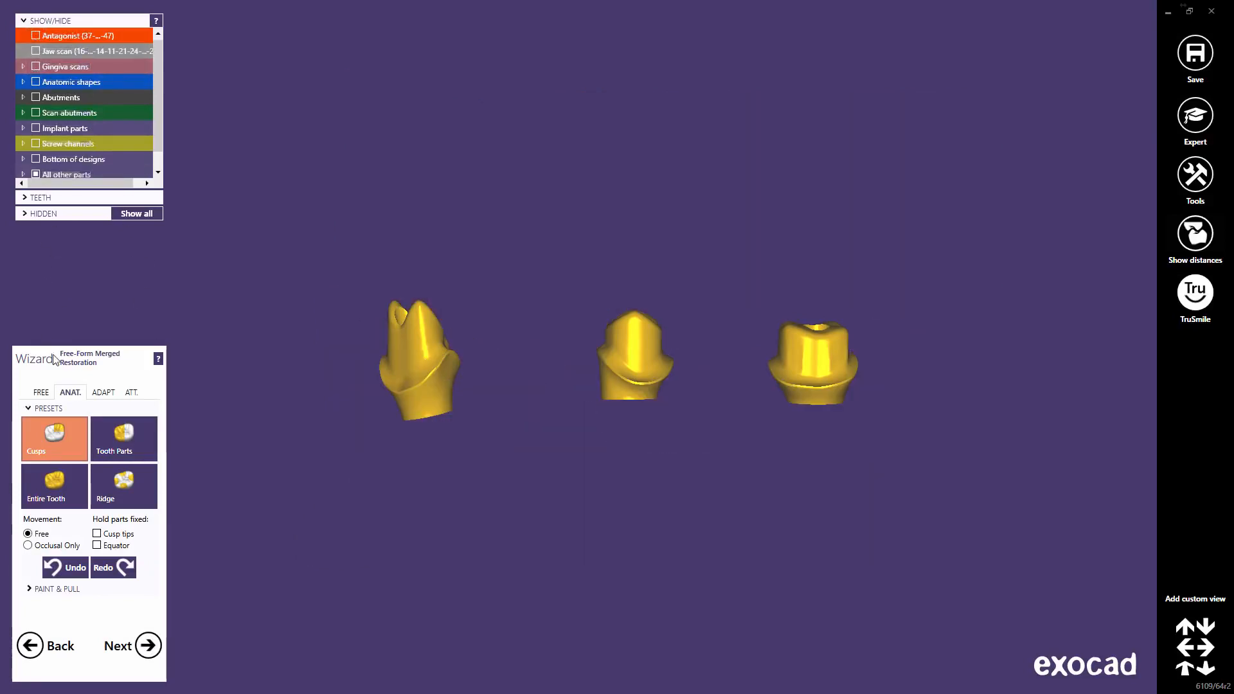
# Enable free-forming of emergence profiles and build up the emergence profile of the tooth 14 abutment with the Add/Remove brush.
pyautogui.click(41, 392)
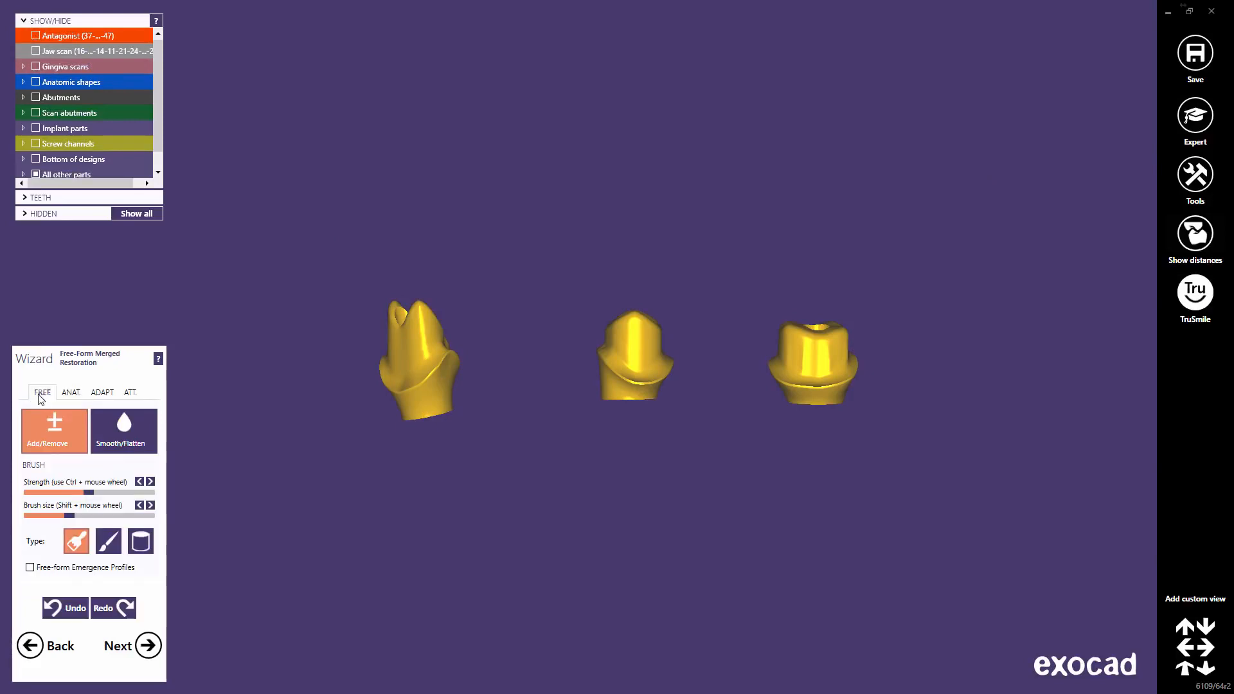
pyautogui.click(31, 568)
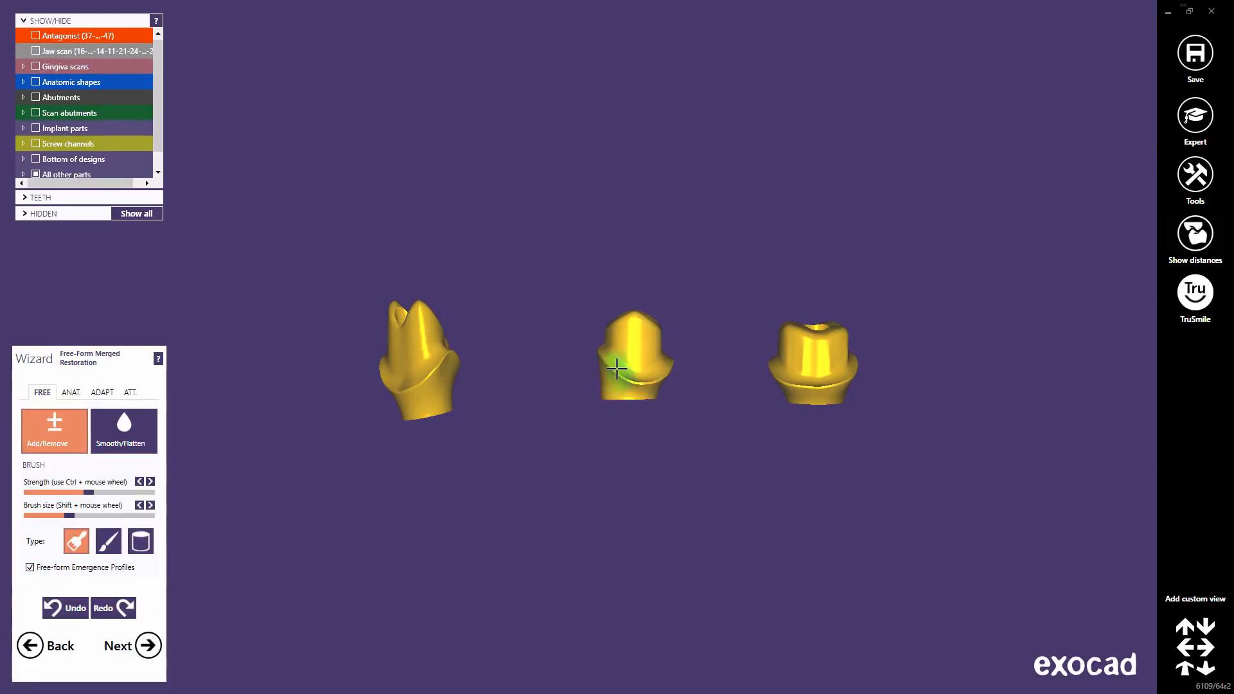
pyautogui.moveTo(634, 358); pyautogui.dragTo(590, 354, button='right')
pyautogui.scroll(10, 562, 334)
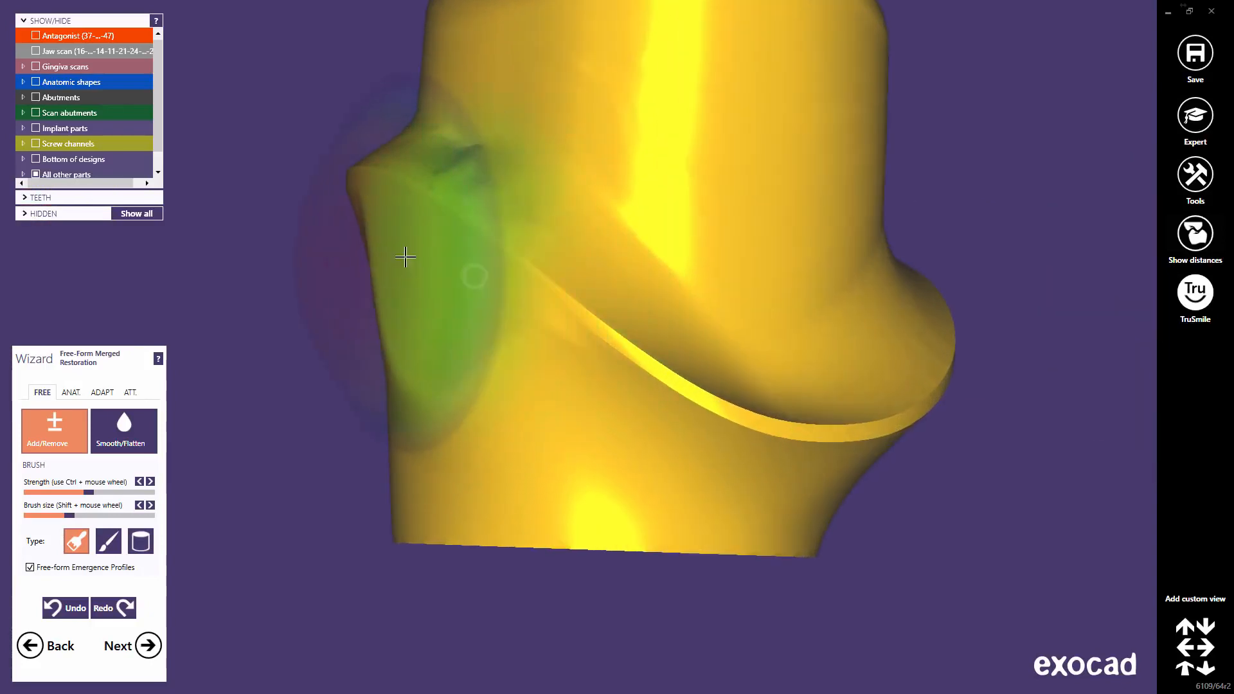
pyautogui.moveTo(404, 254)
pyautogui.mouseDown(button='right')
pyautogui.moveTo(487, 306)
pyautogui.moveTo(453, 289)
pyautogui.mouseUp(button='right')
pyautogui.moveTo(453, 290); pyautogui.dragTo(270, 253)
pyautogui.middleClick(321, 273)
pyautogui.moveTo(358, 294); pyautogui.dragTo(465, 300, button='right')
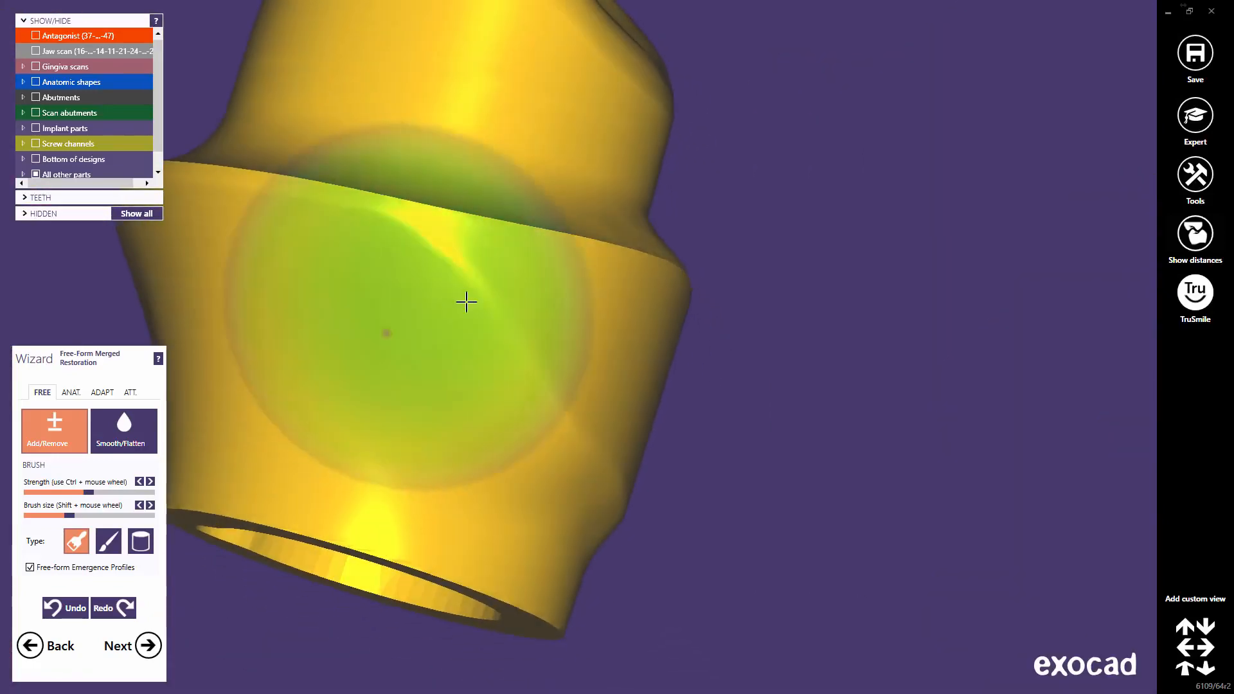
pyautogui.moveTo(466, 300)
pyautogui.mouseDown()
pyautogui.moveTo(433, 317)
pyautogui.moveTo(240, 287)
pyautogui.mouseUp()
pyautogui.moveTo(240, 286); pyautogui.dragTo(460, 298, button='right')
pyautogui.moveTo(538, 306)
pyautogui.mouseDown()
pyautogui.moveTo(298, 283)
pyautogui.moveTo(206, 292)
pyautogui.mouseUp()
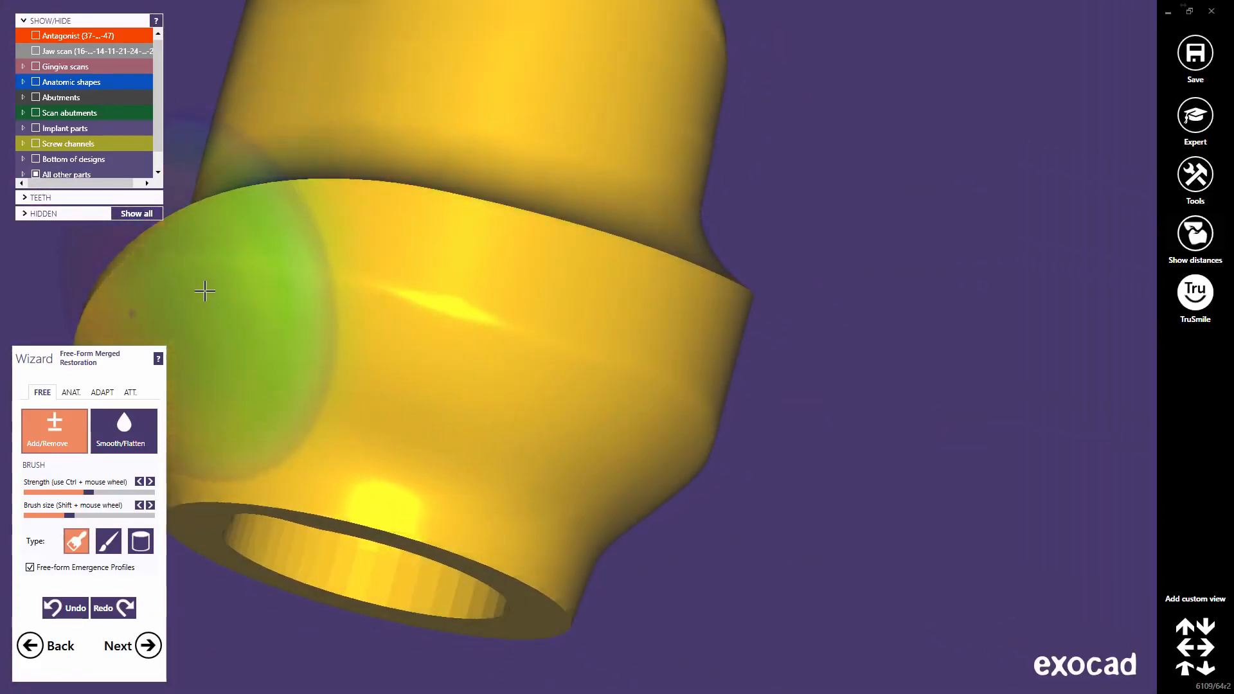
pyautogui.scroll(-4, 465, 303)
pyautogui.moveTo(562, 316); pyautogui.dragTo(567, 311, button='right')
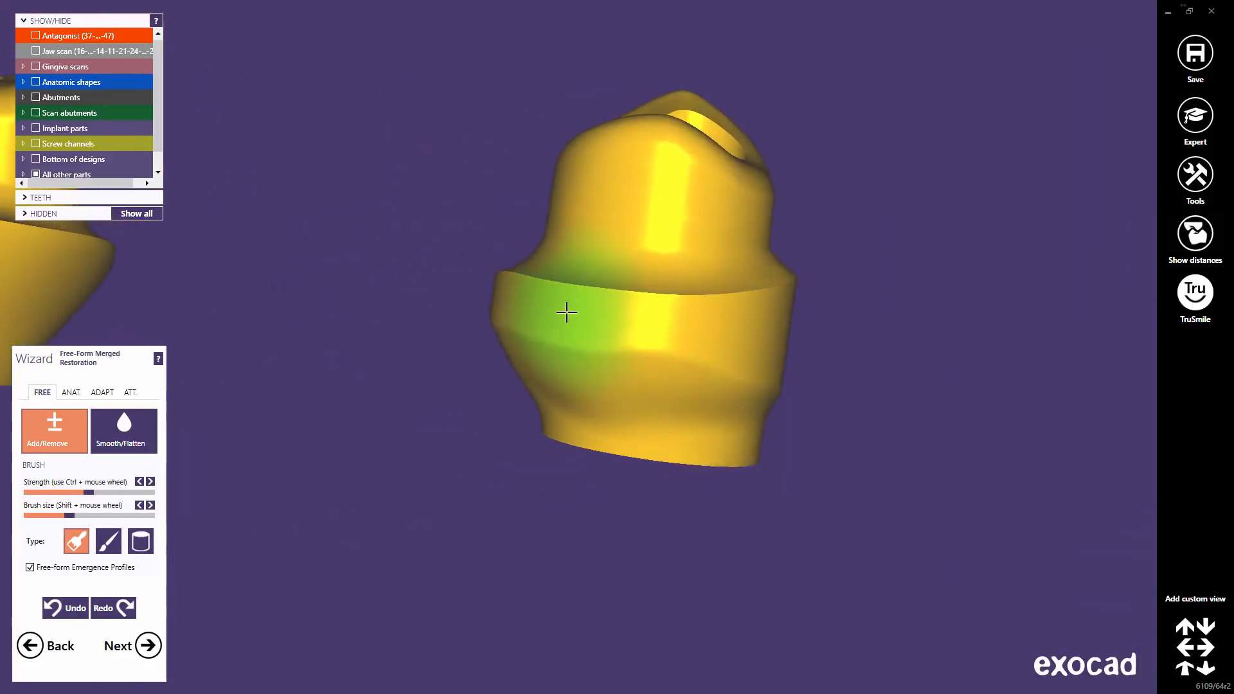
# Smooth the emergence profile of the tooth 14 abutment with the Smooth/Flatten brush and check it from several sides.
pyautogui.click(128, 438)
pyautogui.moveTo(529, 358)
pyautogui.mouseDown()
pyautogui.moveTo(598, 361)
pyautogui.moveTo(768, 404)
pyautogui.mouseUp()
pyautogui.moveTo(768, 404); pyautogui.dragTo(755, 394, button='right')
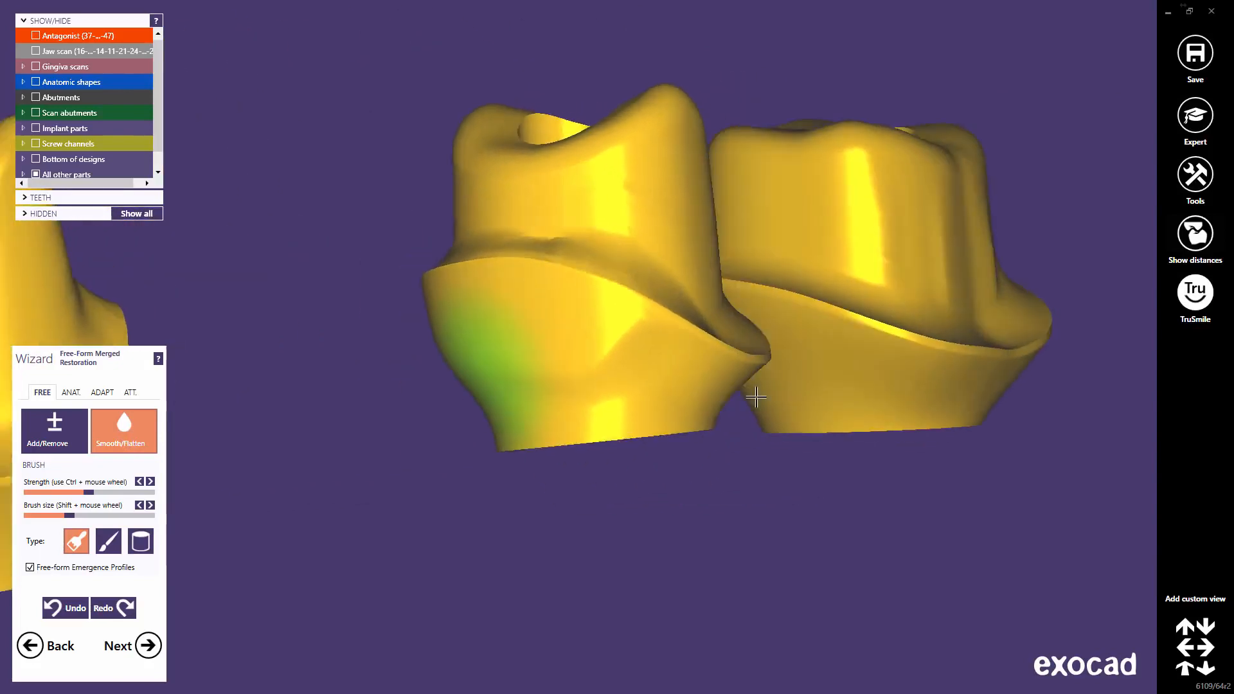
pyautogui.moveTo(662, 317)
pyautogui.mouseDown(button='right')
pyautogui.moveTo(644, 311)
pyautogui.moveTo(658, 311)
pyautogui.mouseUp(button='right')
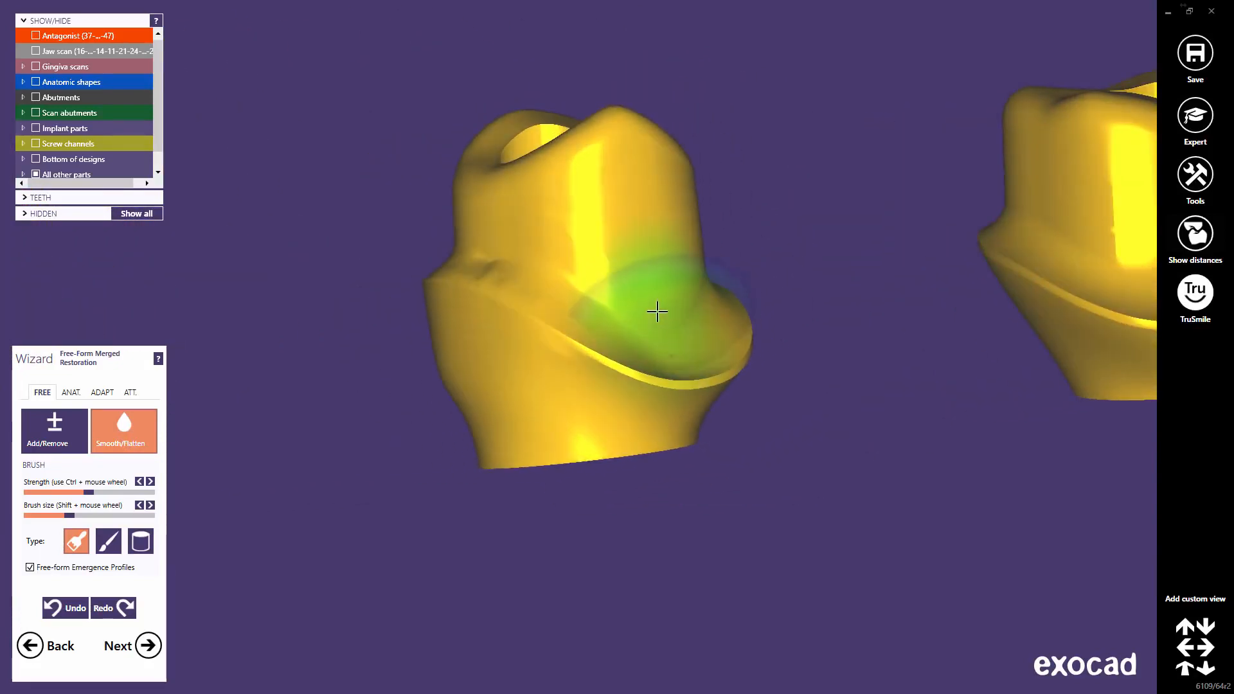
# Show the gingiva scans, try cutting the emergence profiles on the scan with a 0 mm offset, and undo the cut.
pyautogui.click(36, 66)
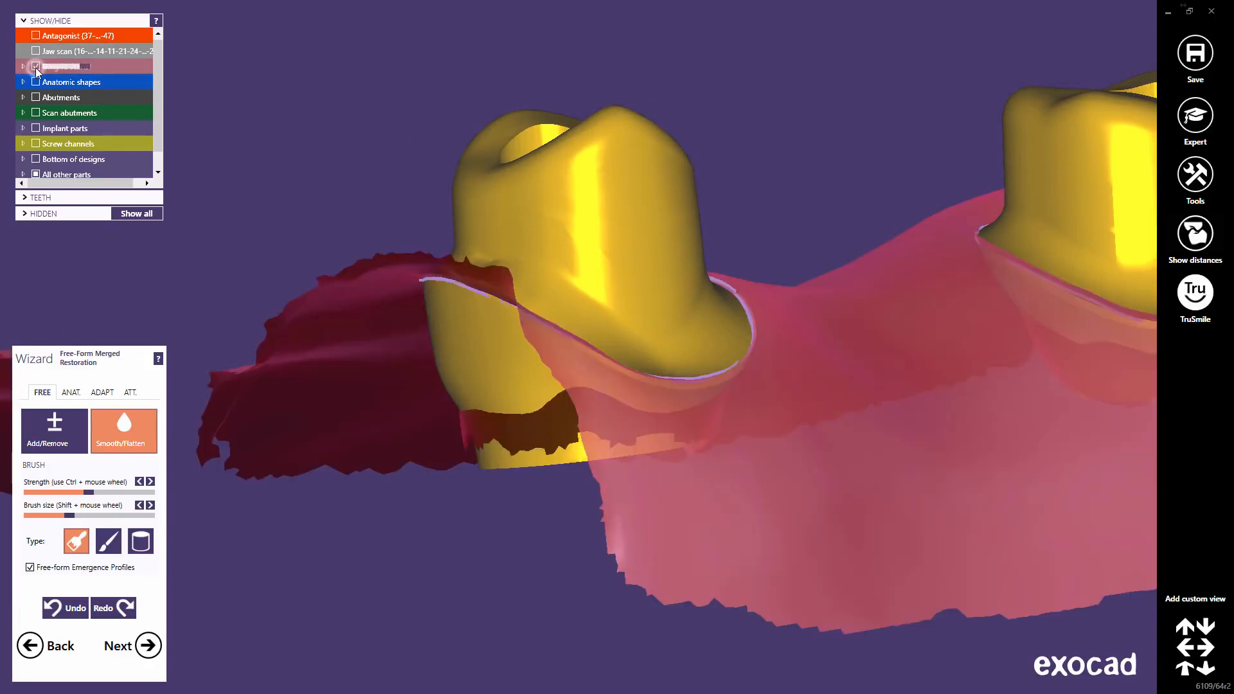
pyautogui.click(103, 393)
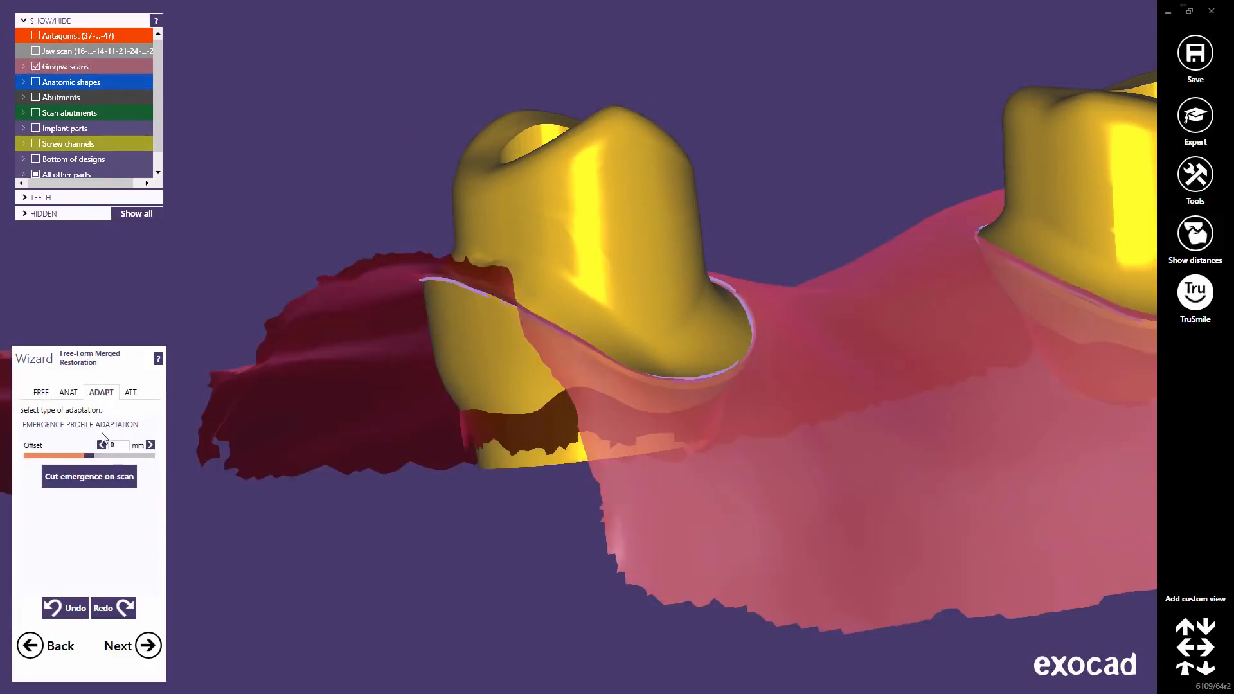
pyautogui.click(93, 482)
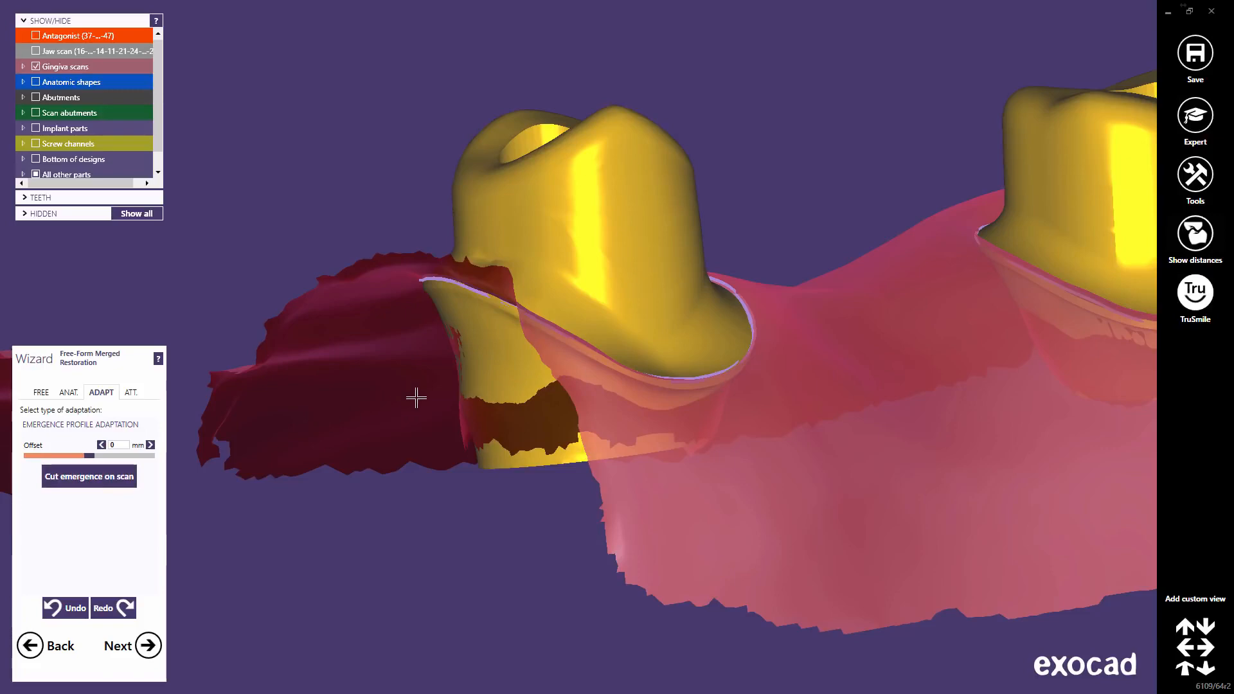
pyautogui.moveTo(416, 397); pyautogui.dragTo(415, 398, button='right')
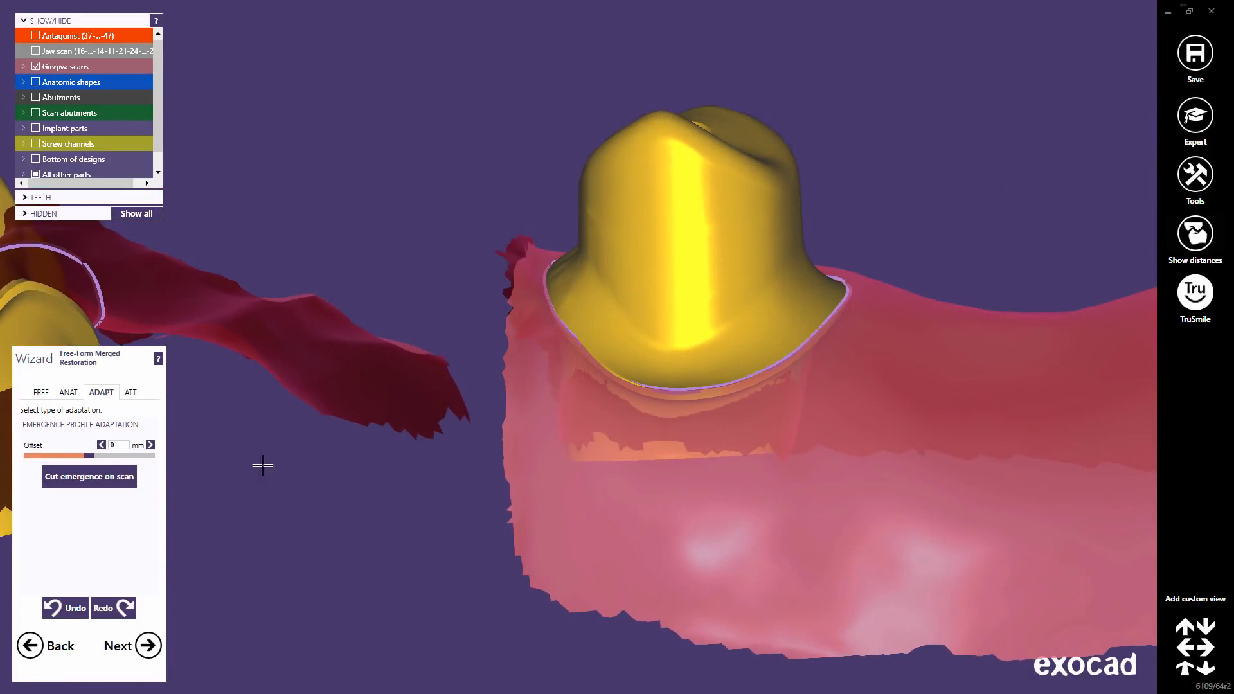
pyautogui.click(72, 606)
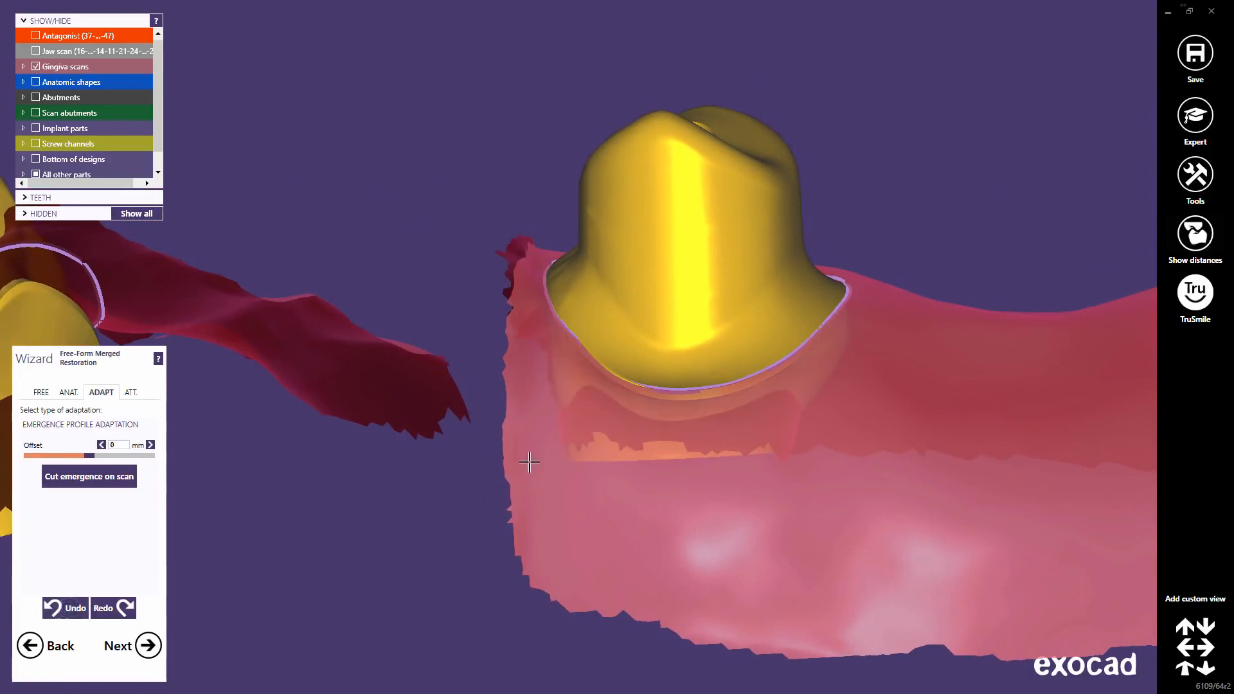
# Review all three abutments against the gingiva, finish free-forming and save the modifications to the abutment files.
pyautogui.middleClick(612, 436)
pyautogui.scroll(-5, 613, 436)
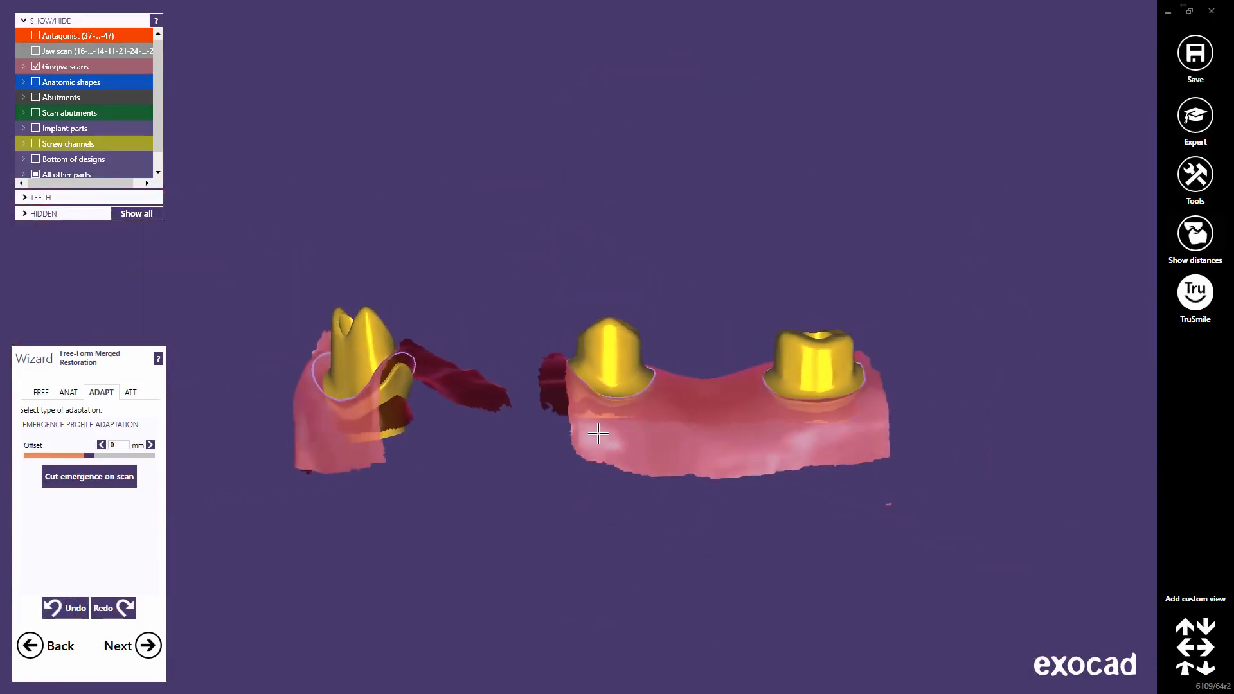
pyautogui.moveTo(598, 430); pyautogui.dragTo(587, 437, button='right')
pyautogui.moveTo(587, 436); pyautogui.dragTo(676, 399, button='middle')
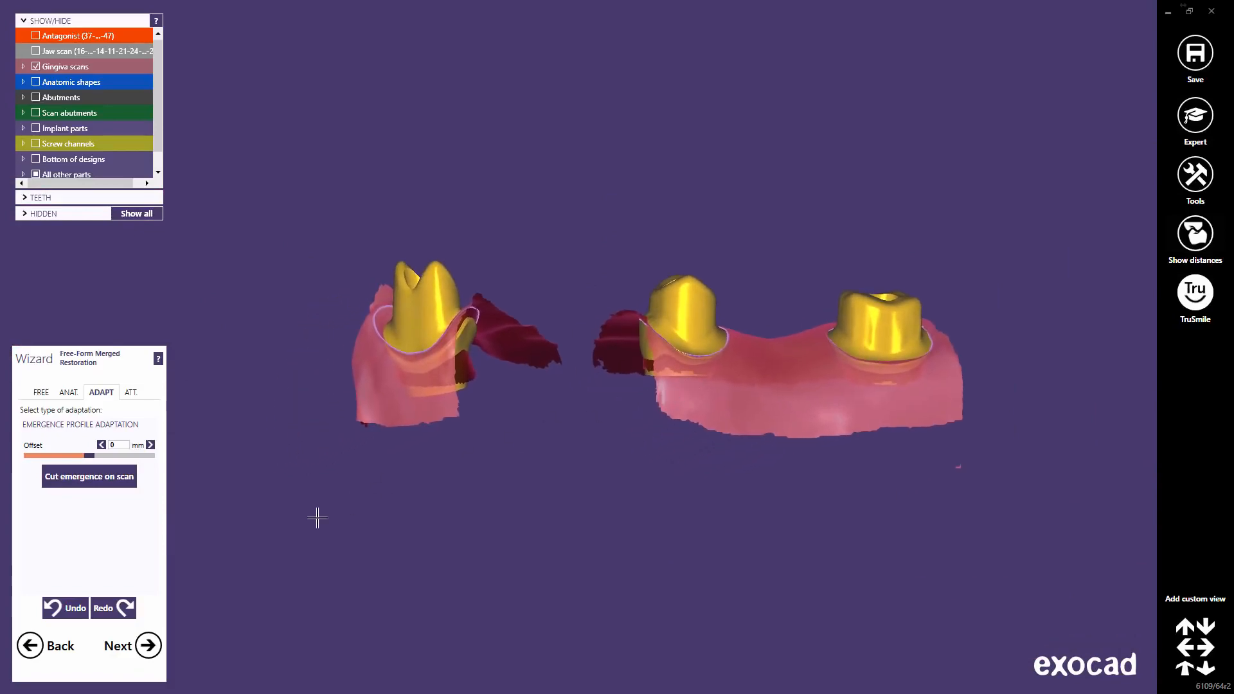
pyautogui.click(148, 646)
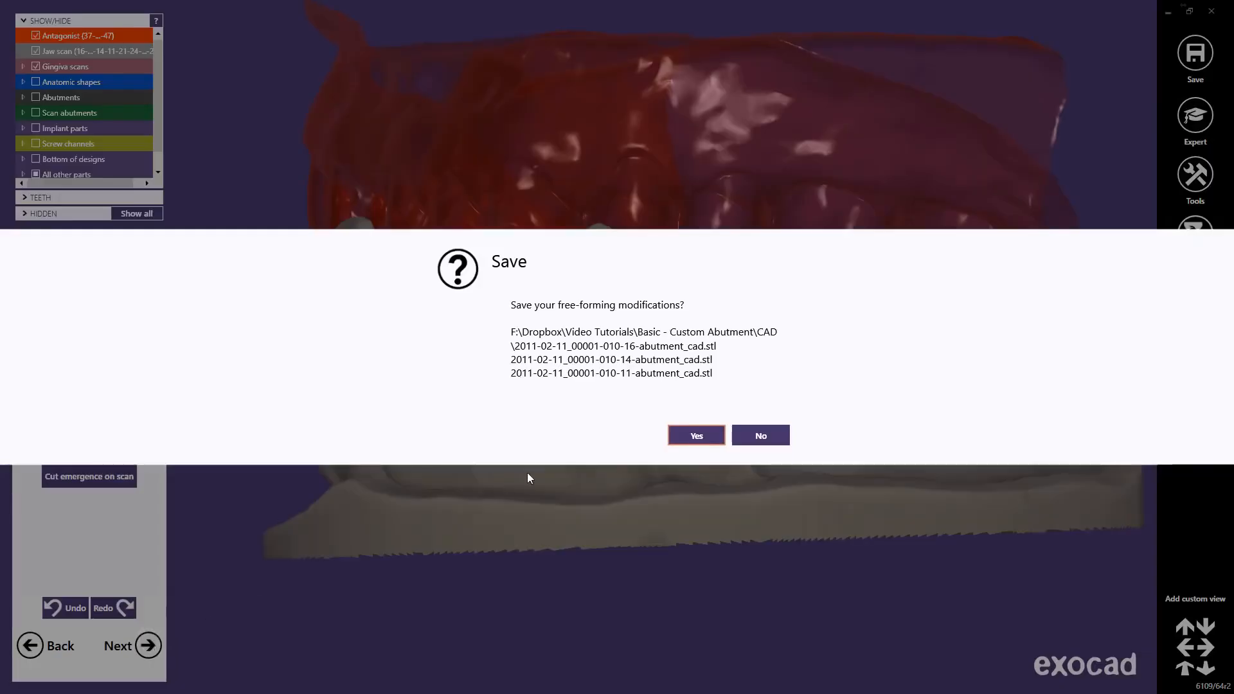
pyautogui.click(699, 436)
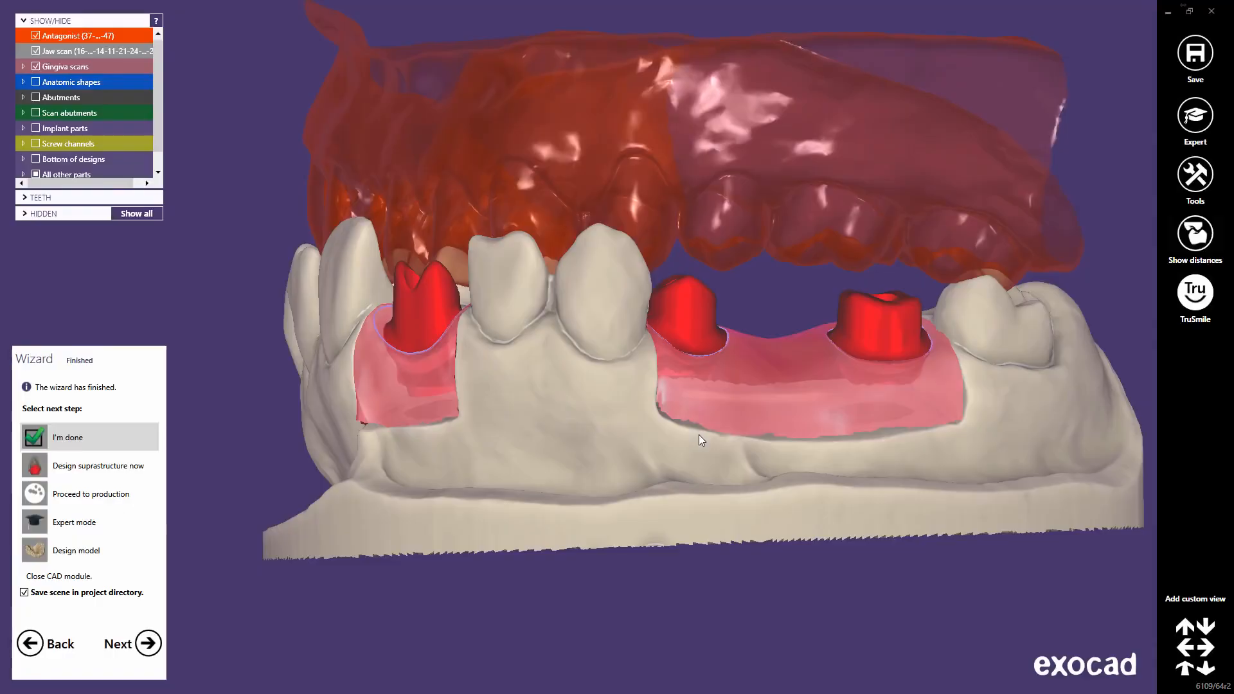